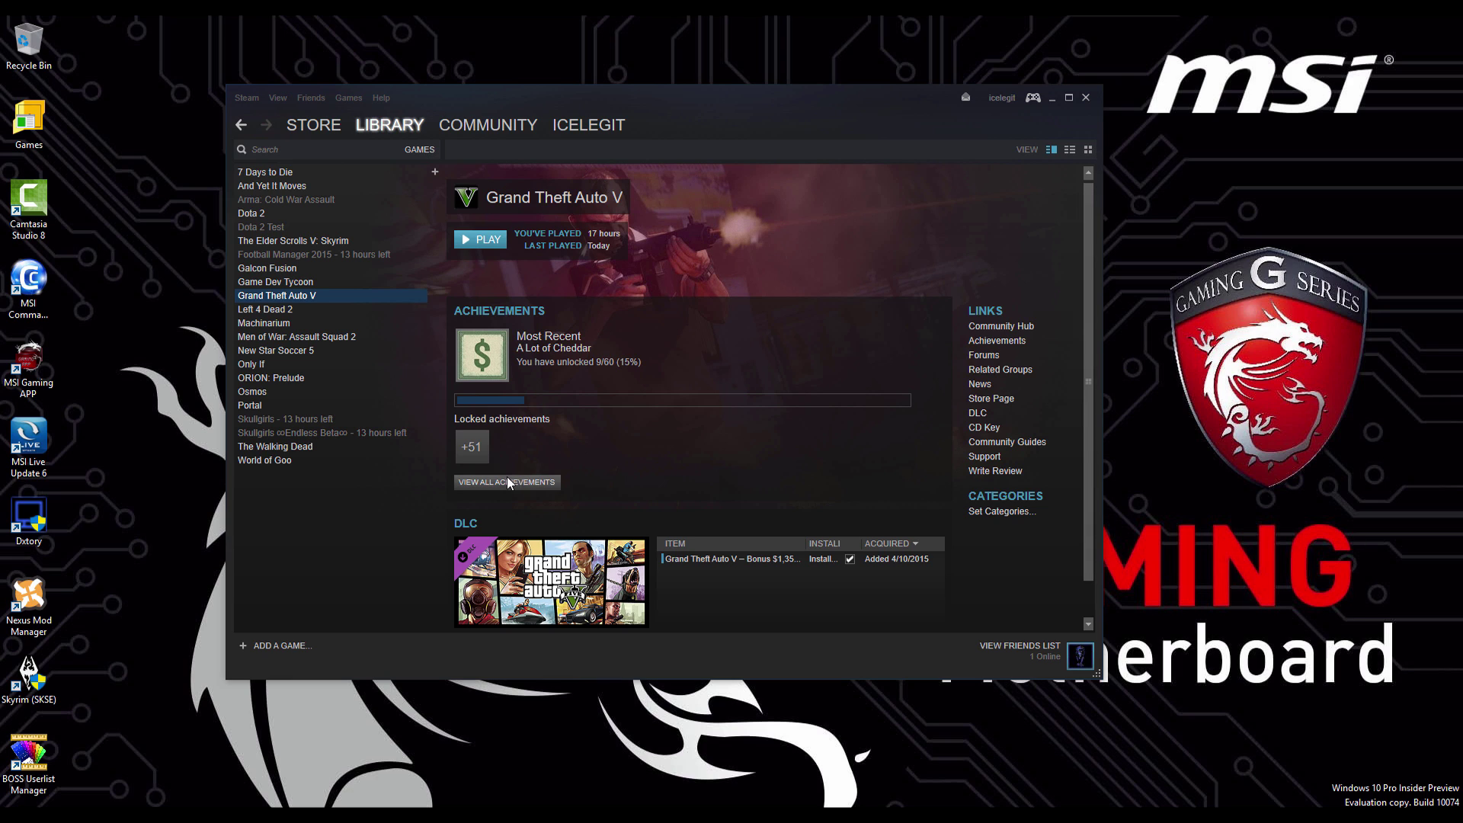
Step: Open Grand Theft Auto V's local files folder from the game's properties and look through its contents
right_click(305, 298)
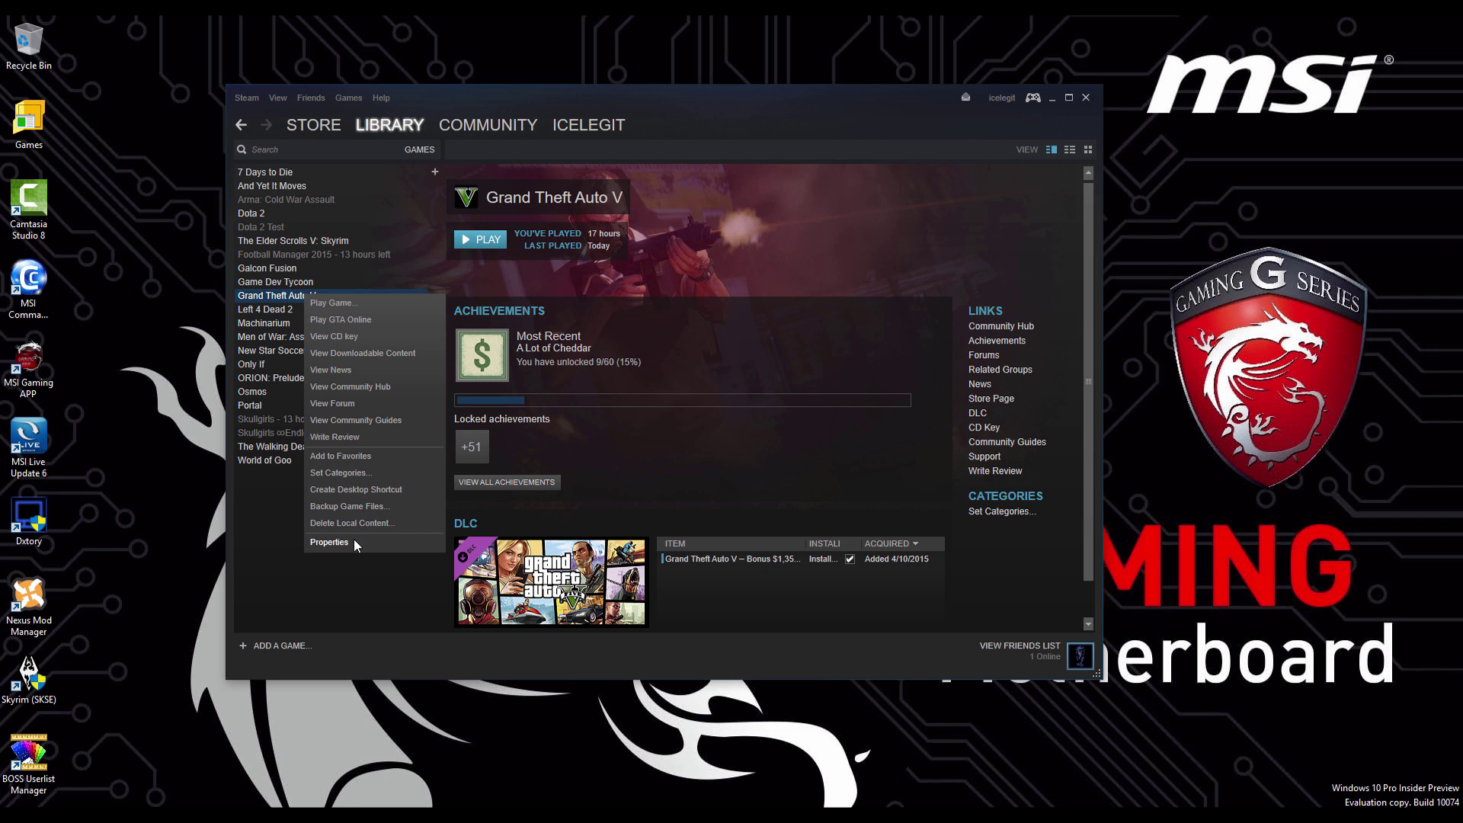
left_click(329, 542)
left_click(707, 213)
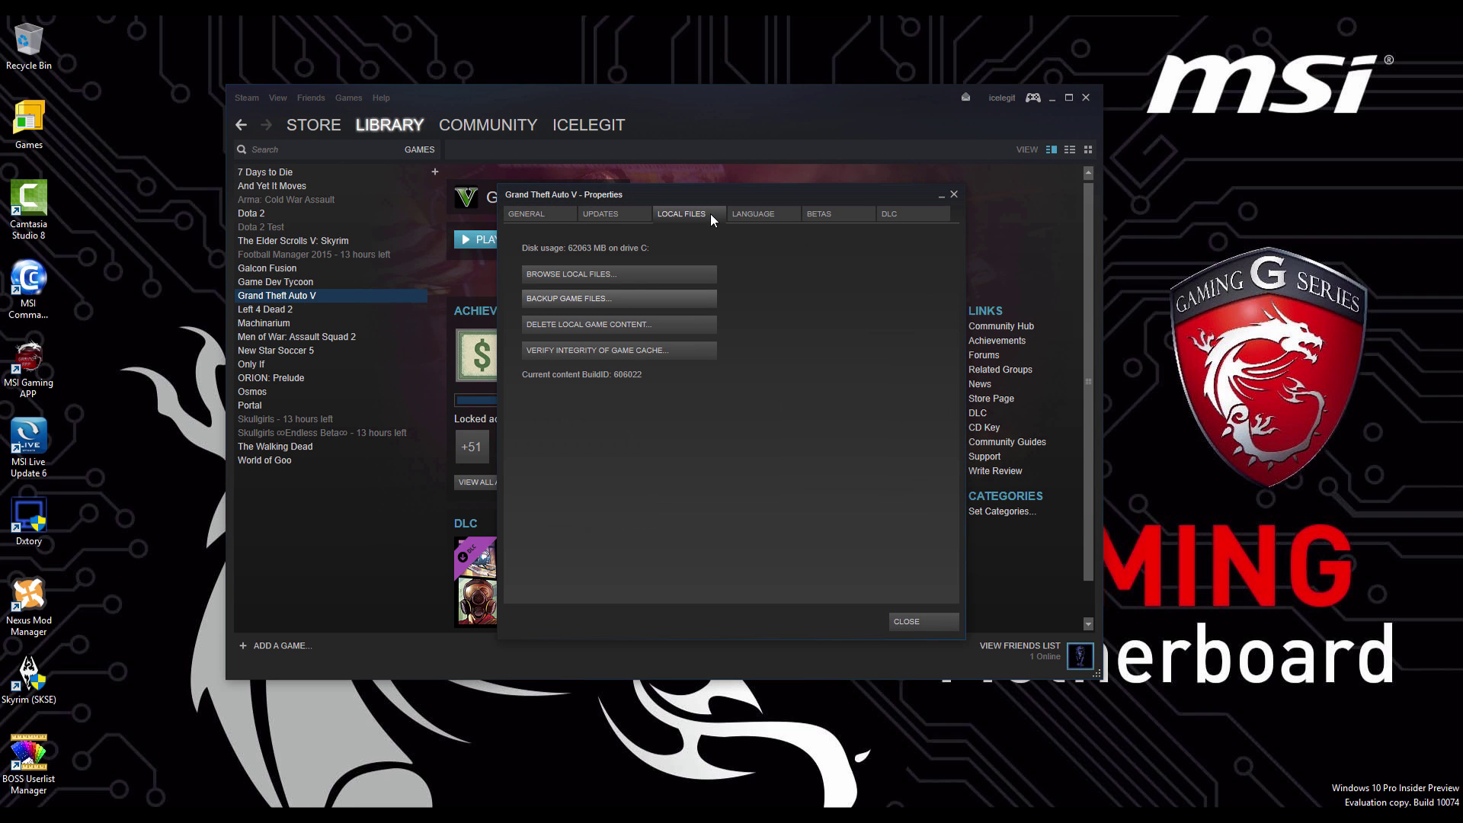
left_click(614, 276)
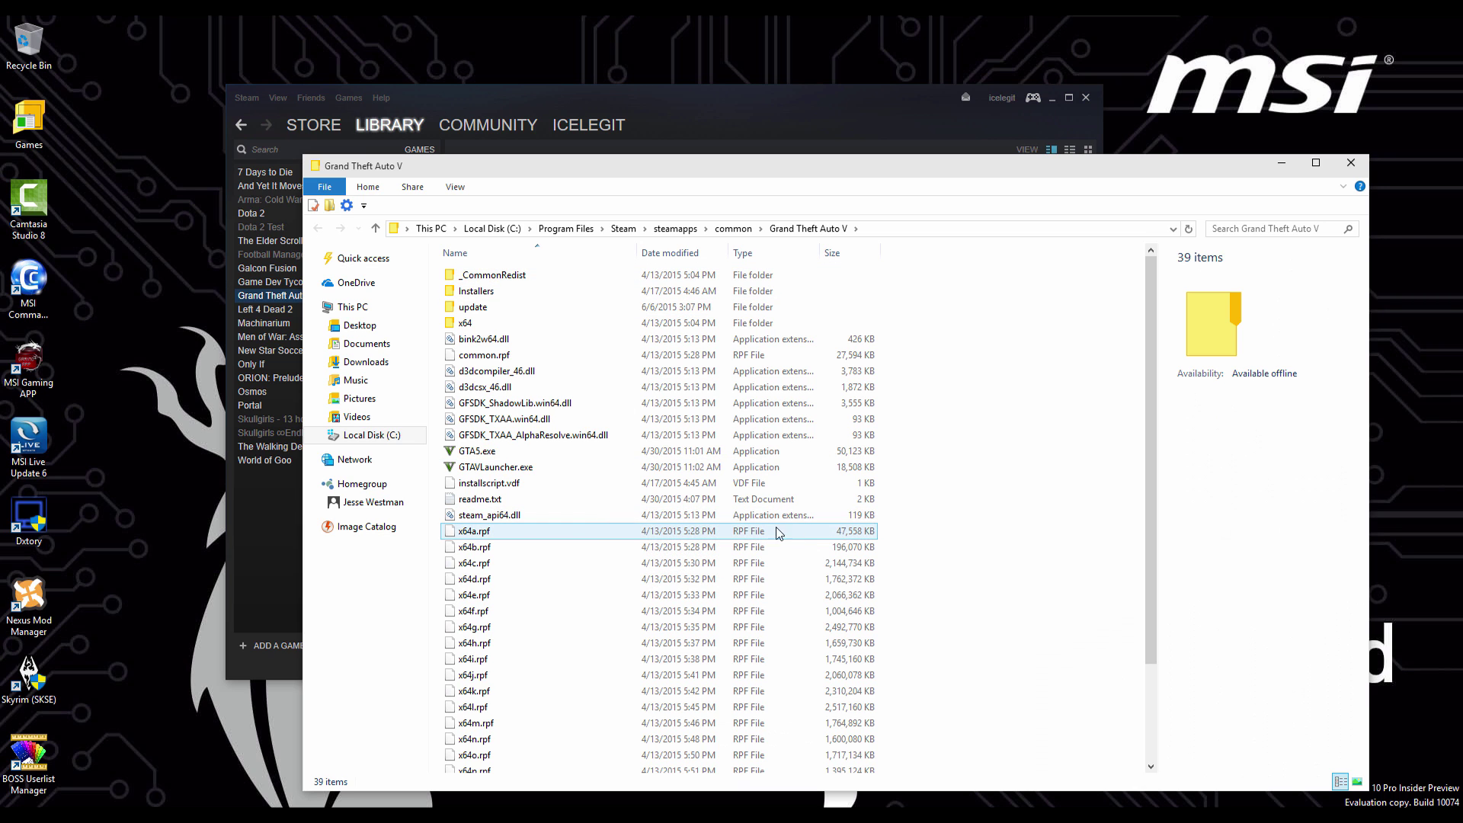
scroll(640, 548, "down", 3)
scroll(640, 547, "up", 3)
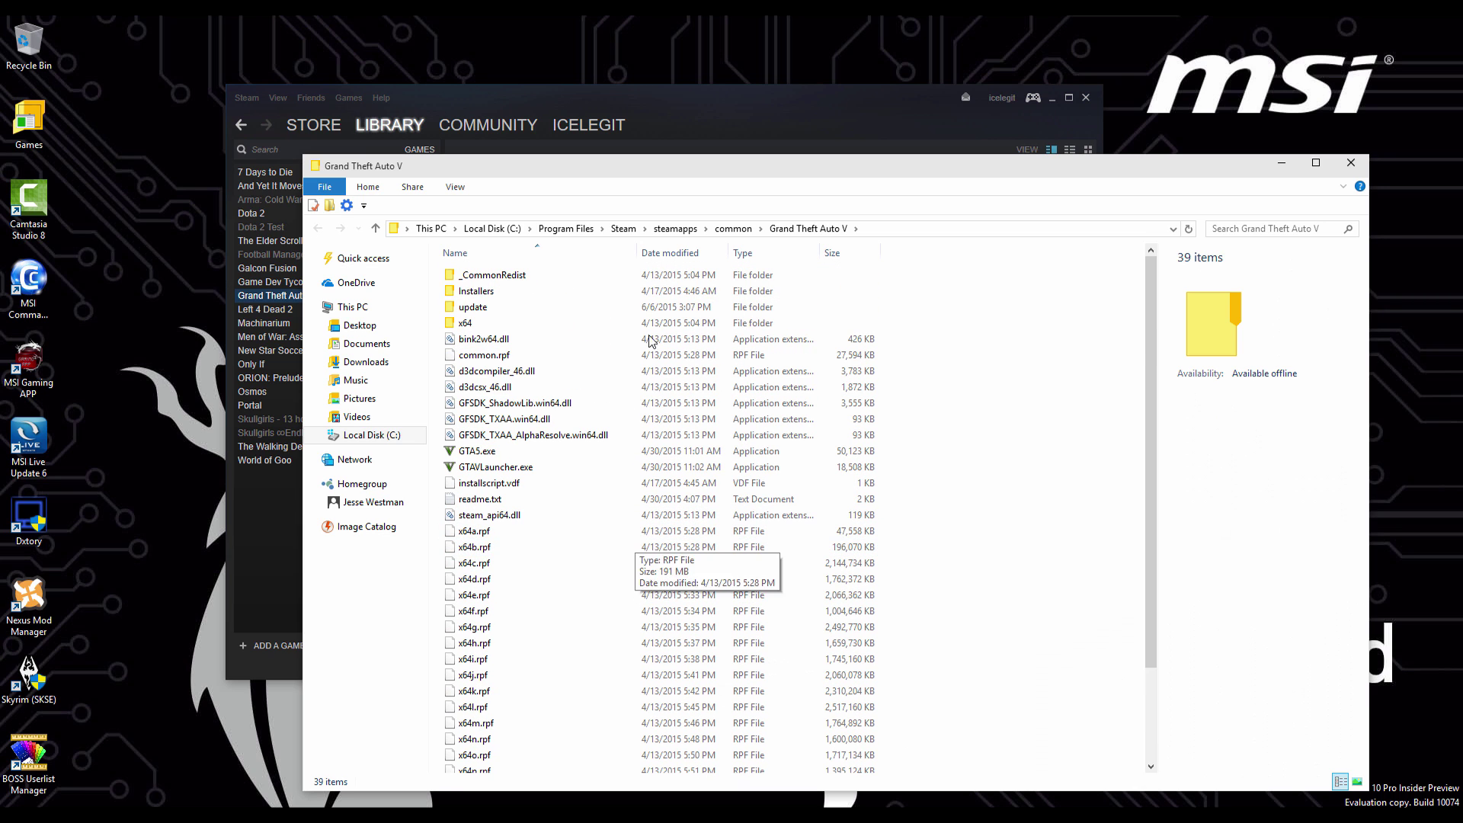
Step: Browse from Local Disk (C:) through Program Files, Steam, steamapps and common to the Grand Theft Auto V folder
left_click(491, 229)
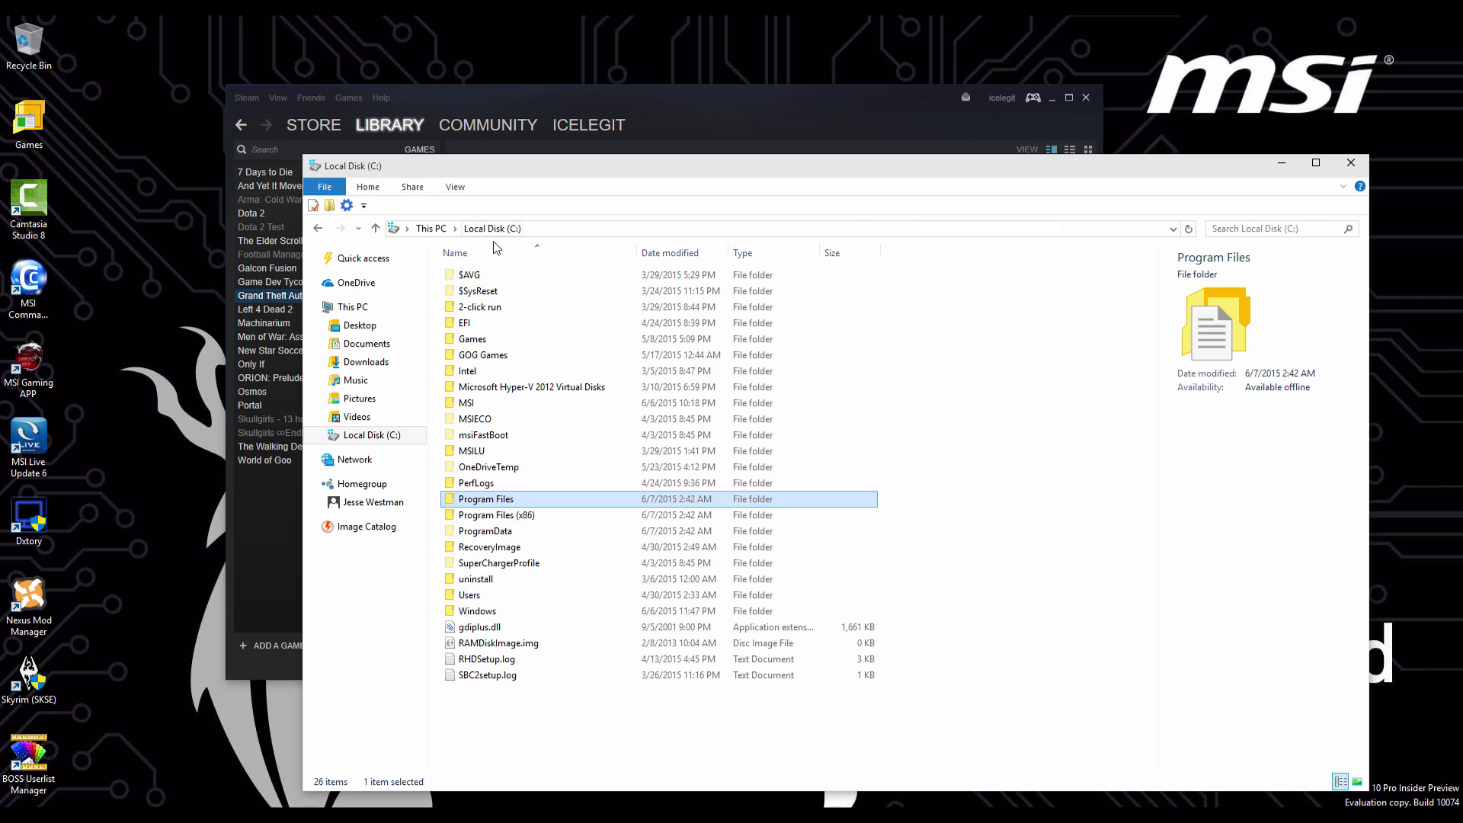
double_click(507, 499)
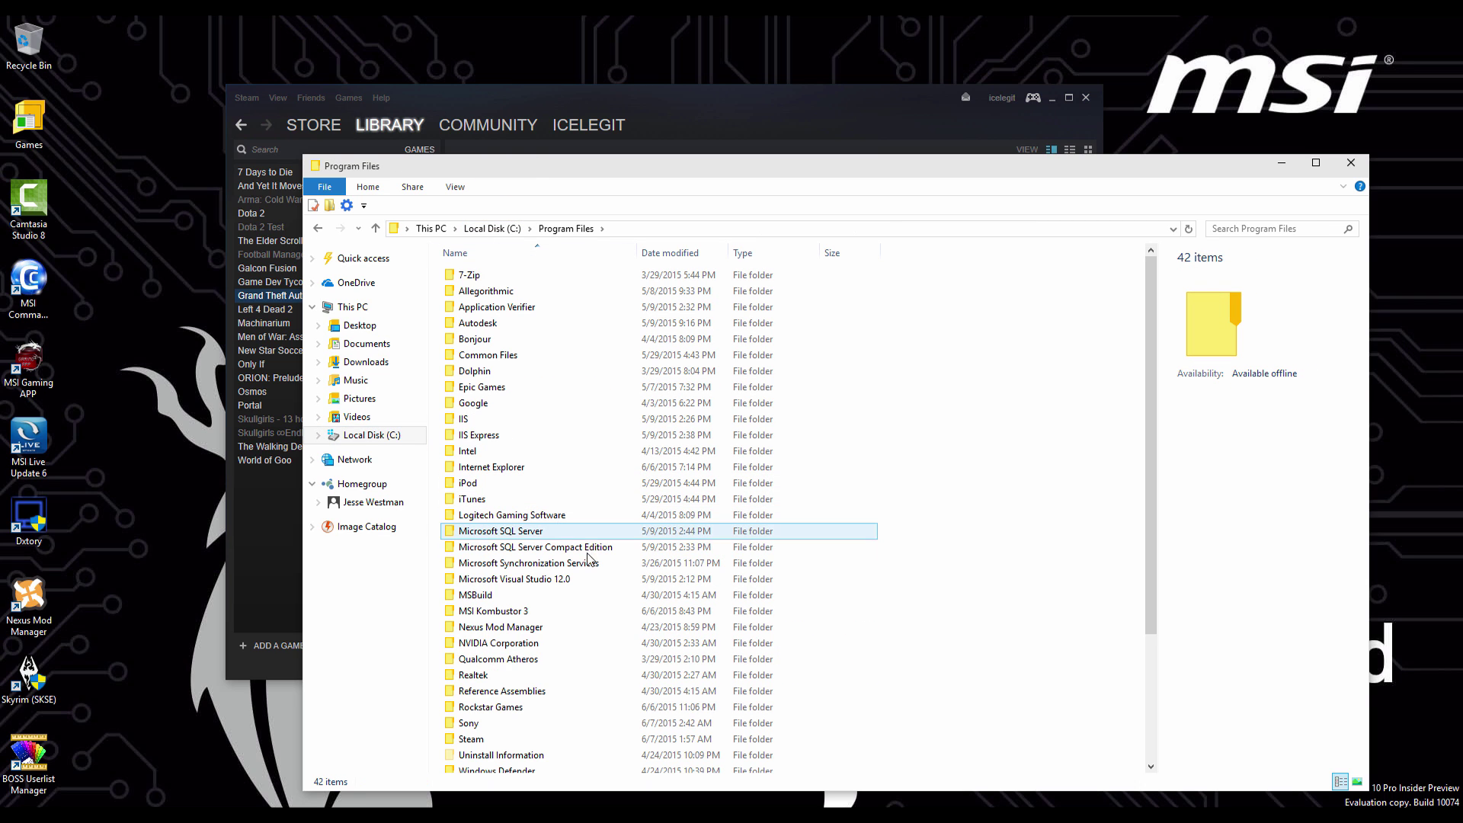
double_click(521, 743)
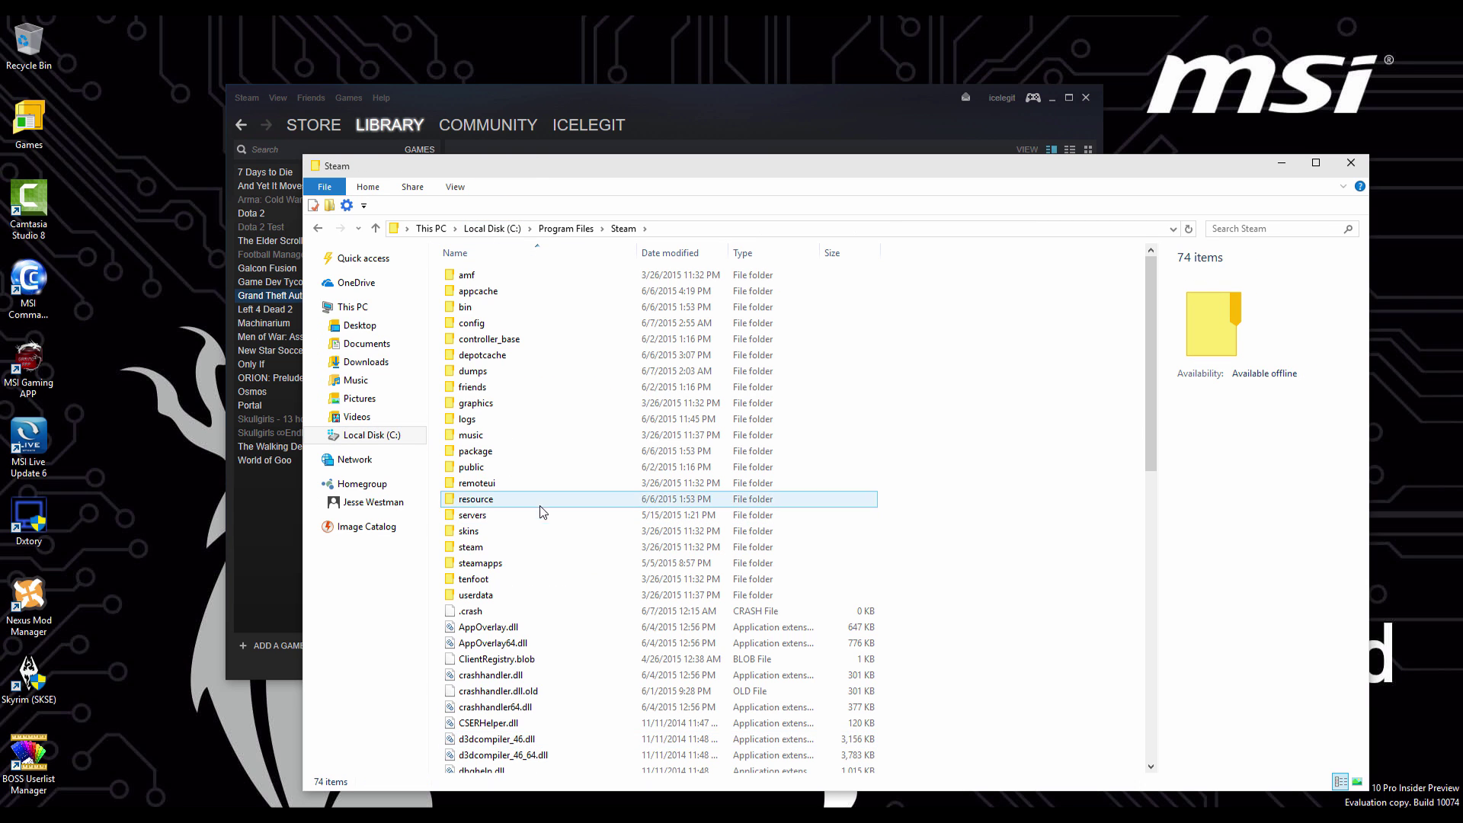
double_click(533, 564)
double_click(521, 276)
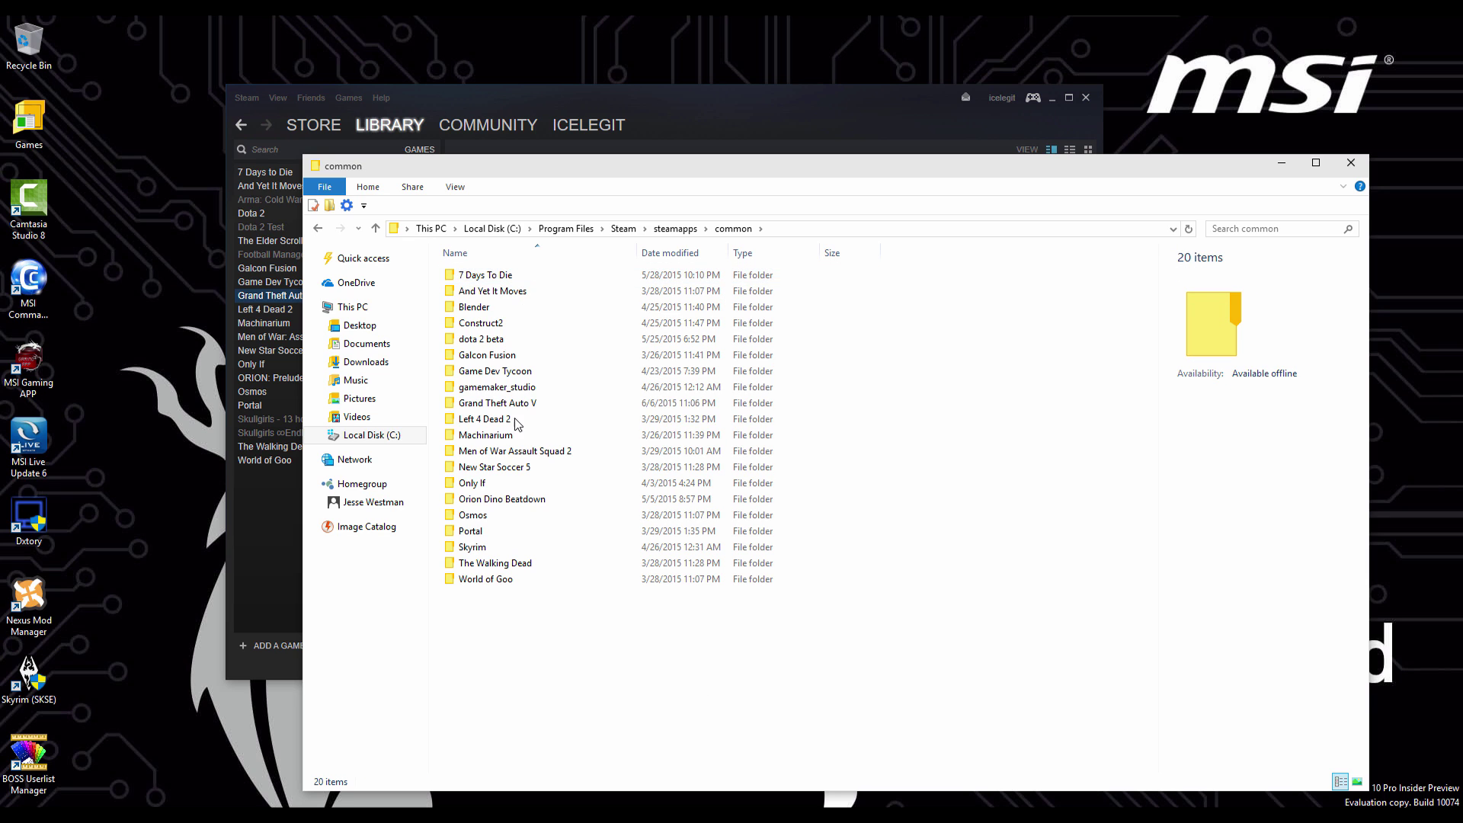
double_click(523, 405)
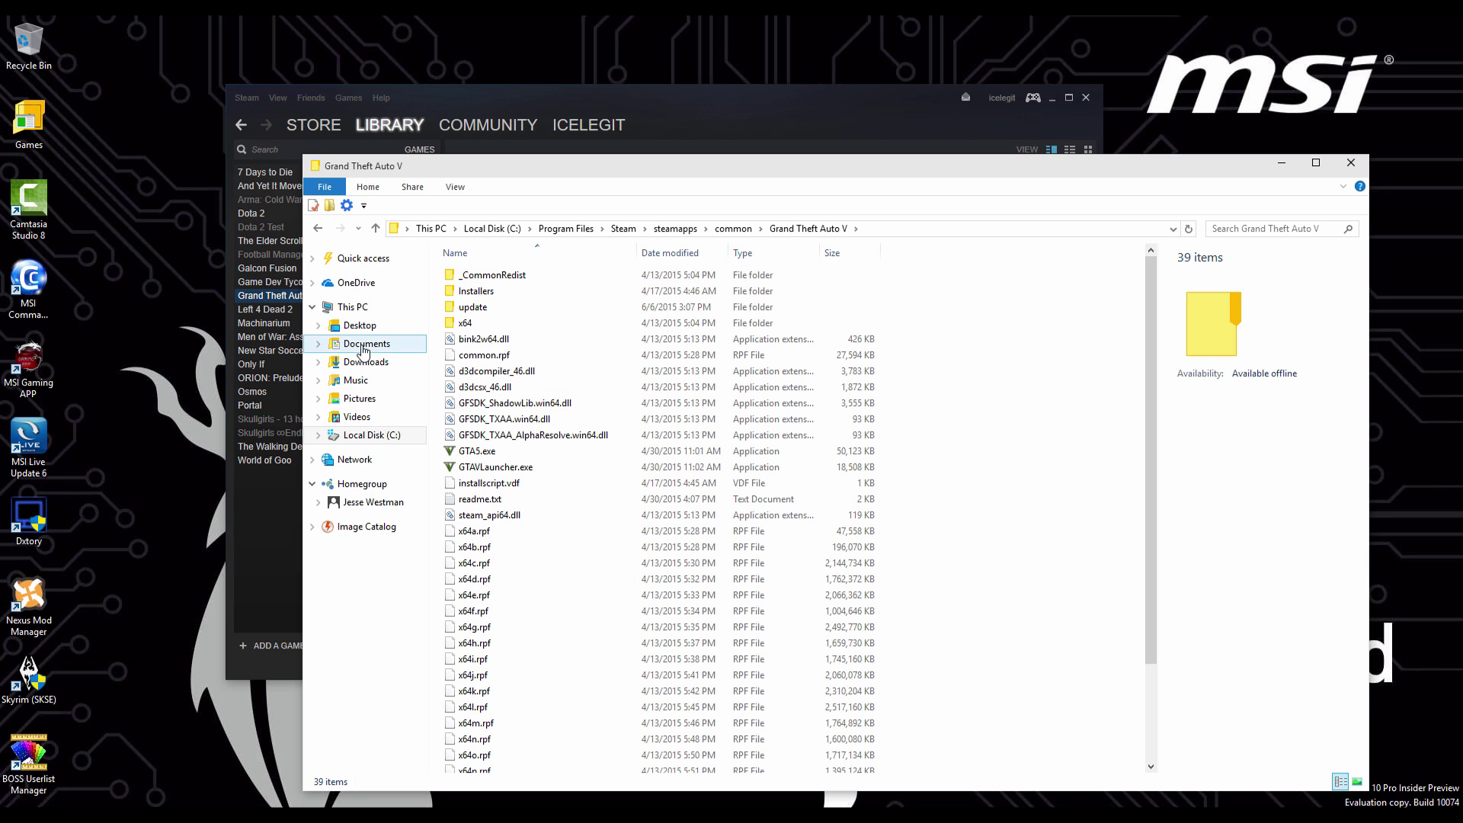
Step: View the GTA V folder under Documents\Rockstar Games, then close the file window
left_click(390, 349)
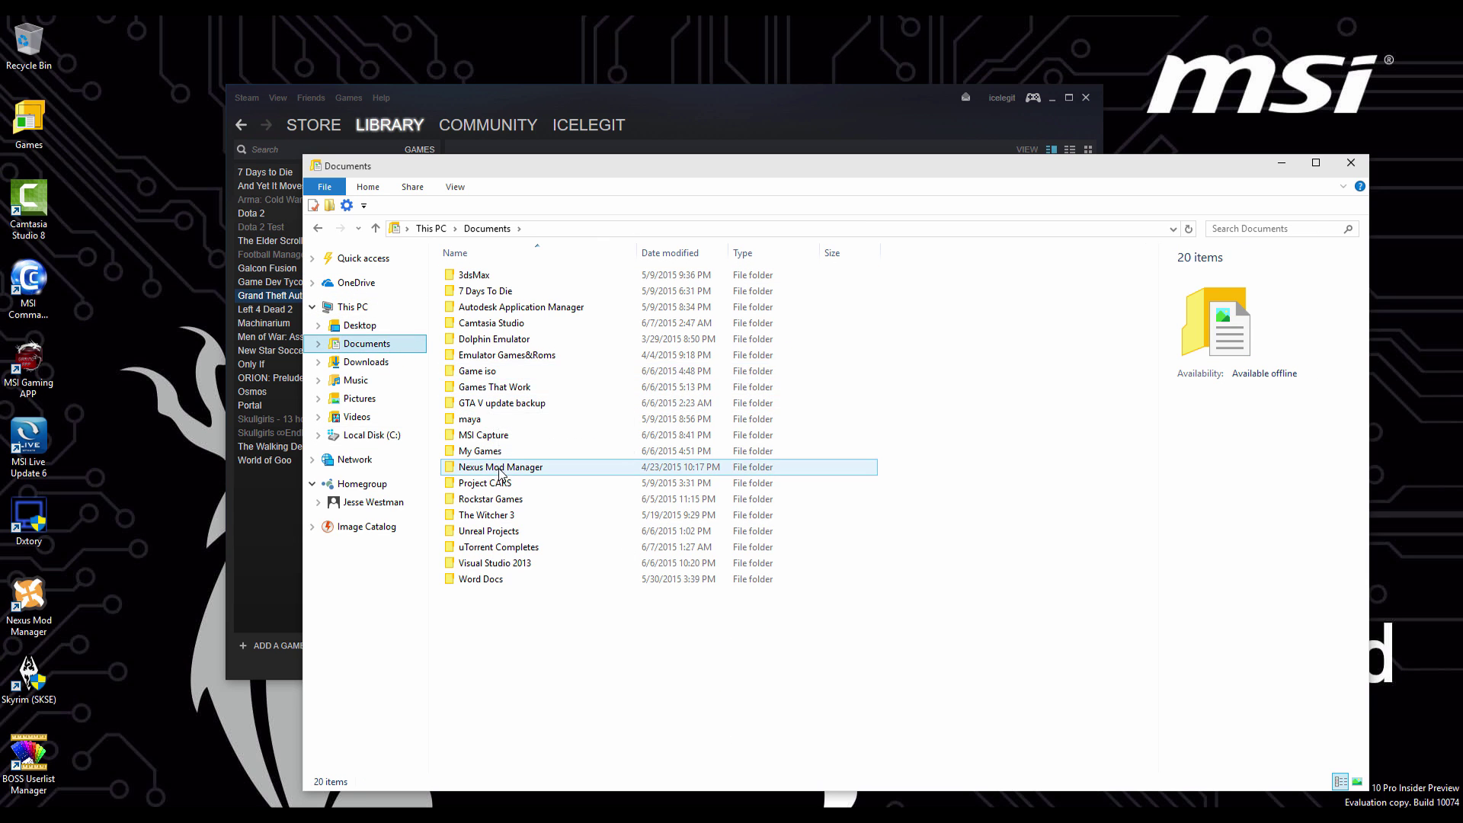
double_click(514, 505)
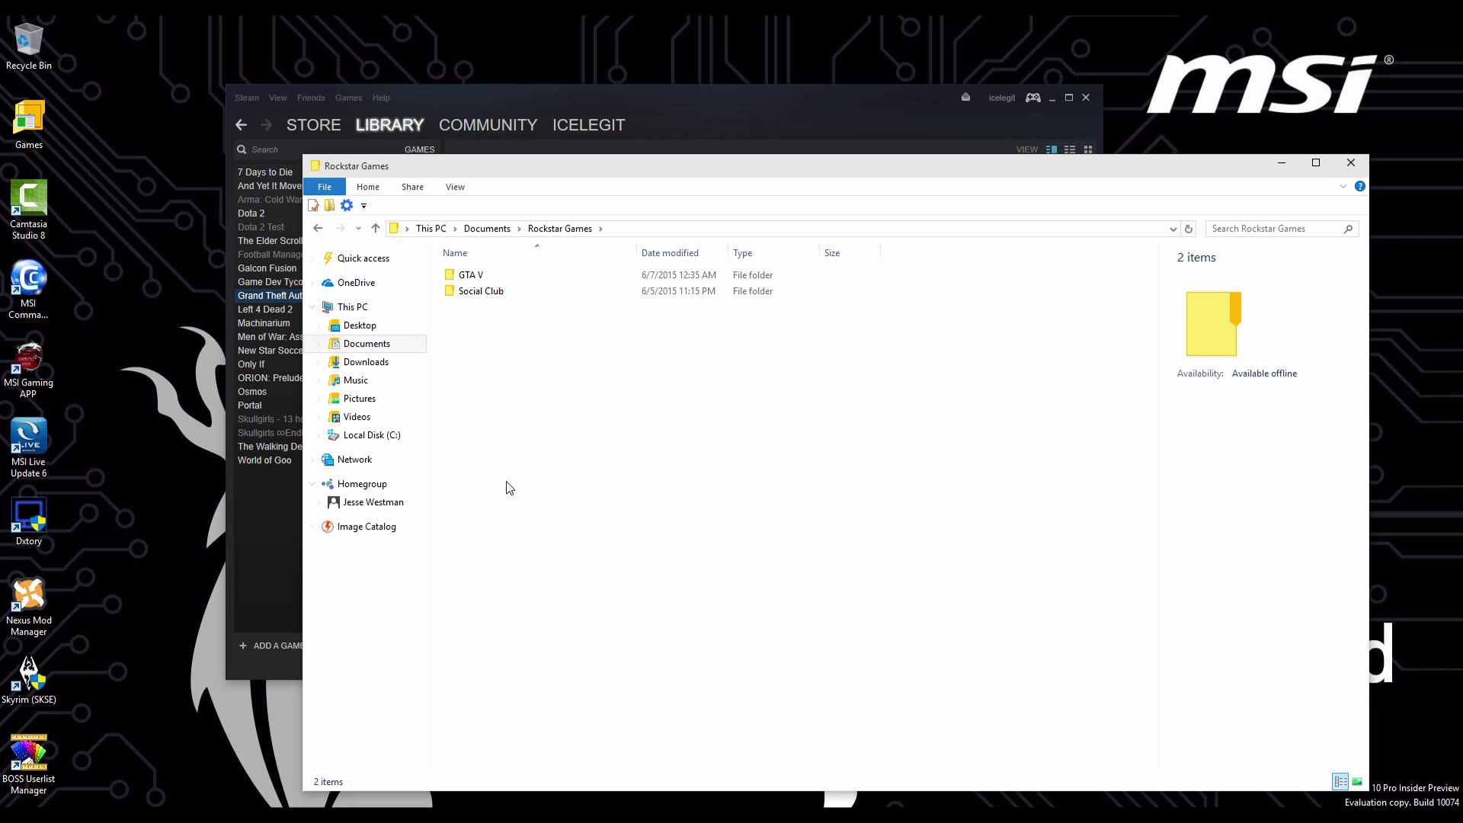
double_click(485, 279)
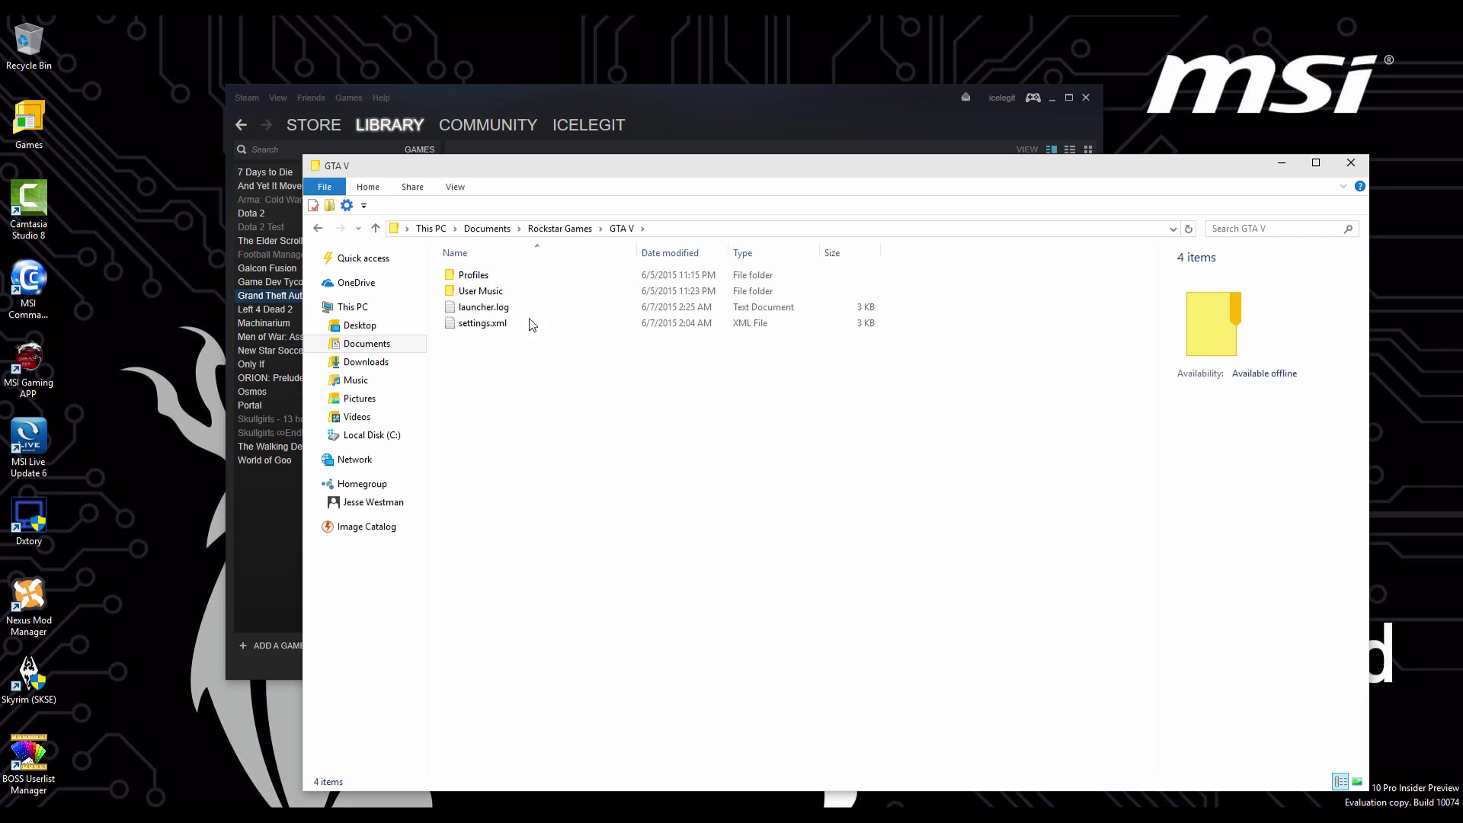
key("alt+Left")
key("alt+Left")
key("alt+Left")
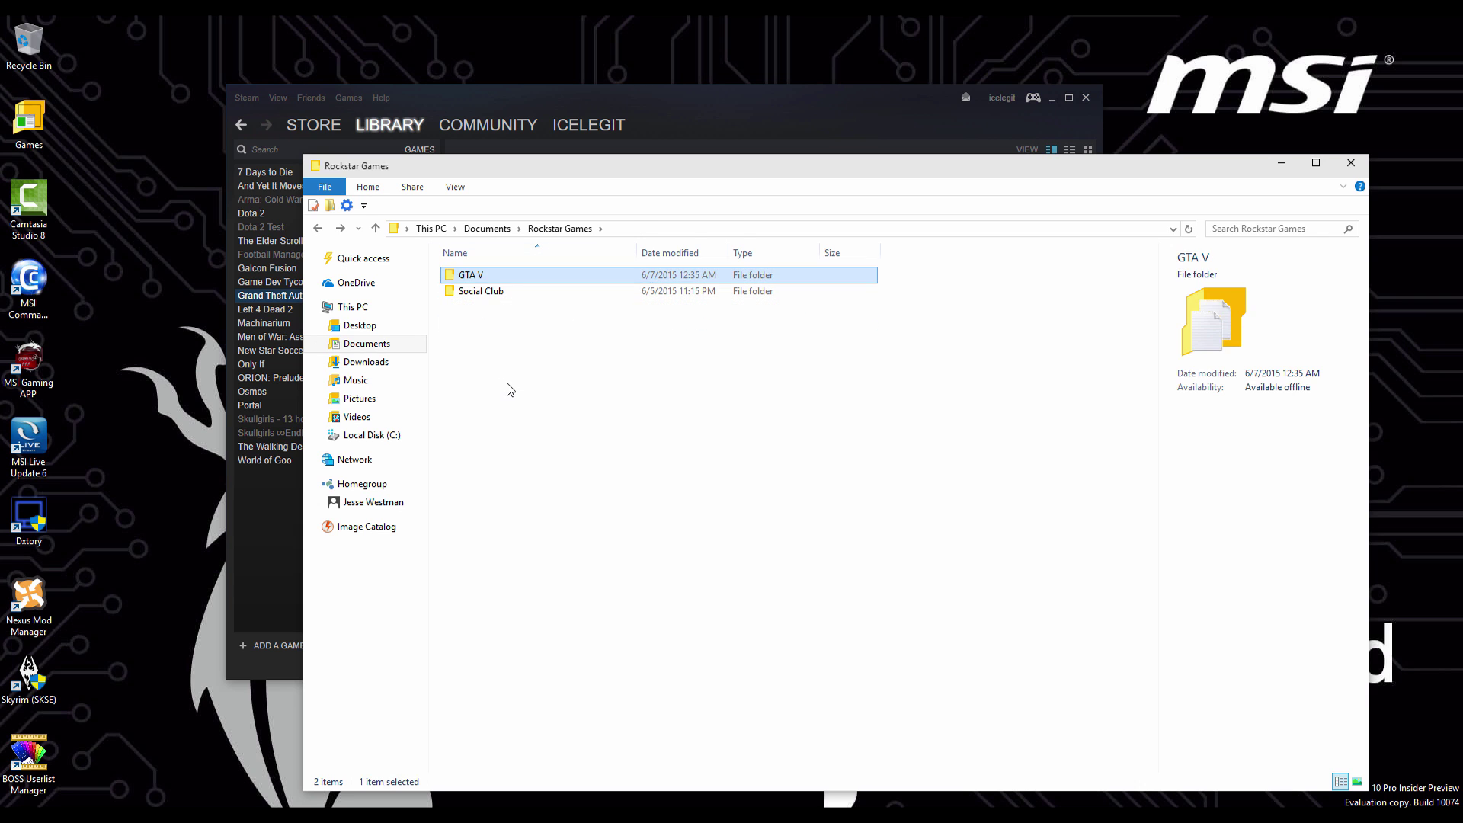
key("alt+F4")
Step: Switch to Chrome, reload gta5-mods.com, and sort its Tools category by Most Downloaded
key("alt+Tab")
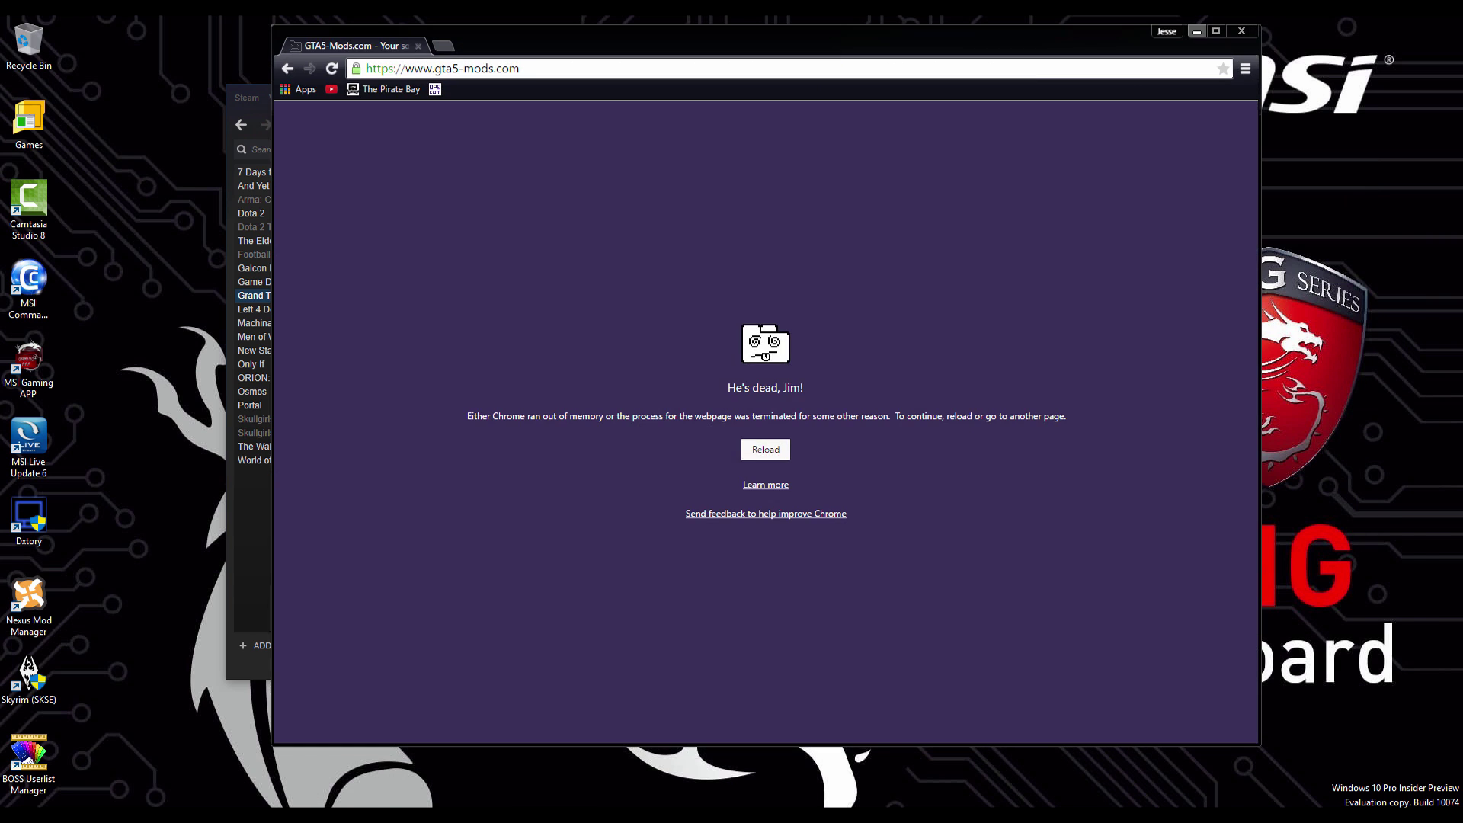
left_click(762, 452)
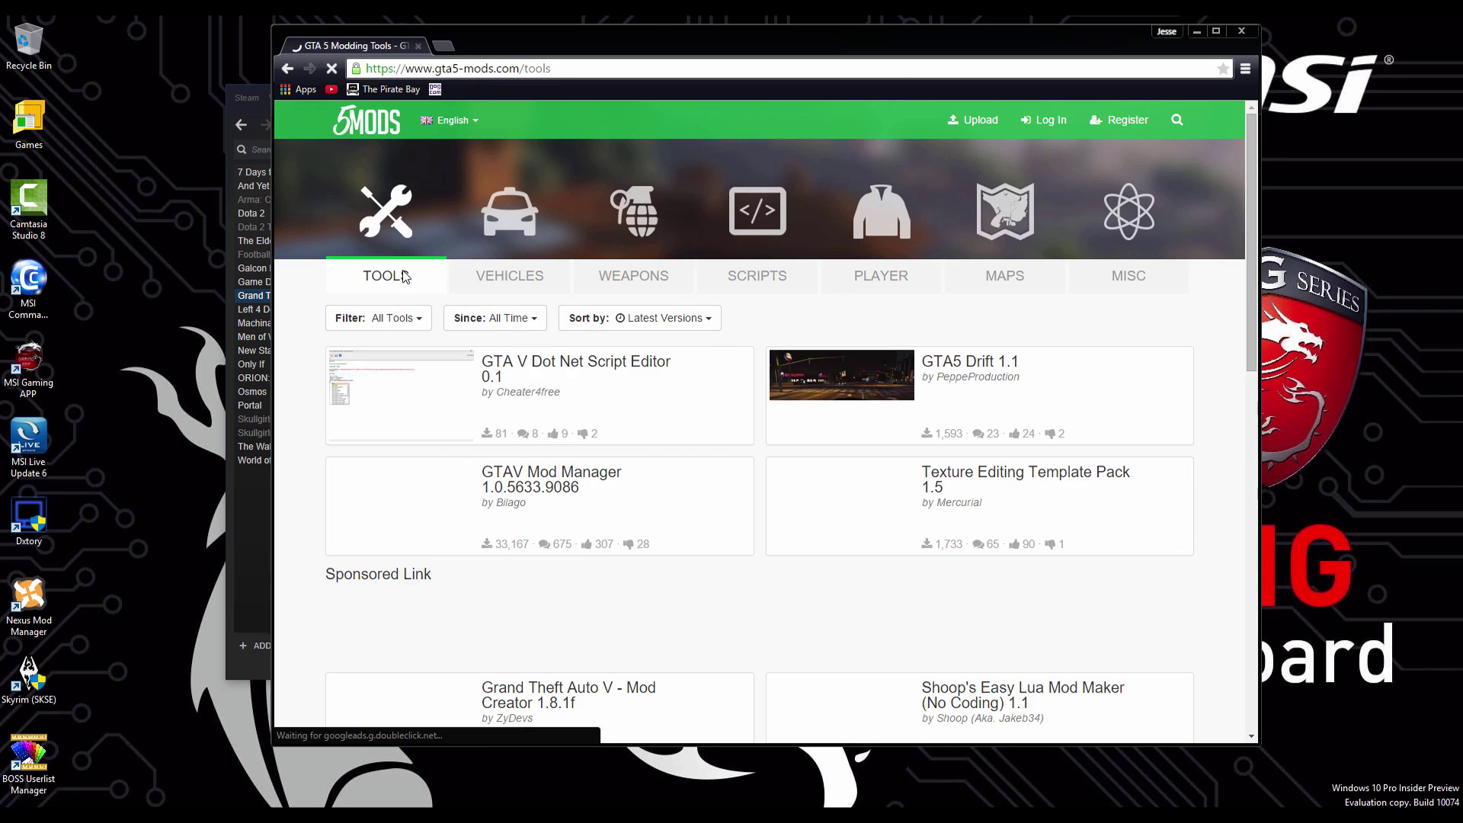
left_click(692, 320)
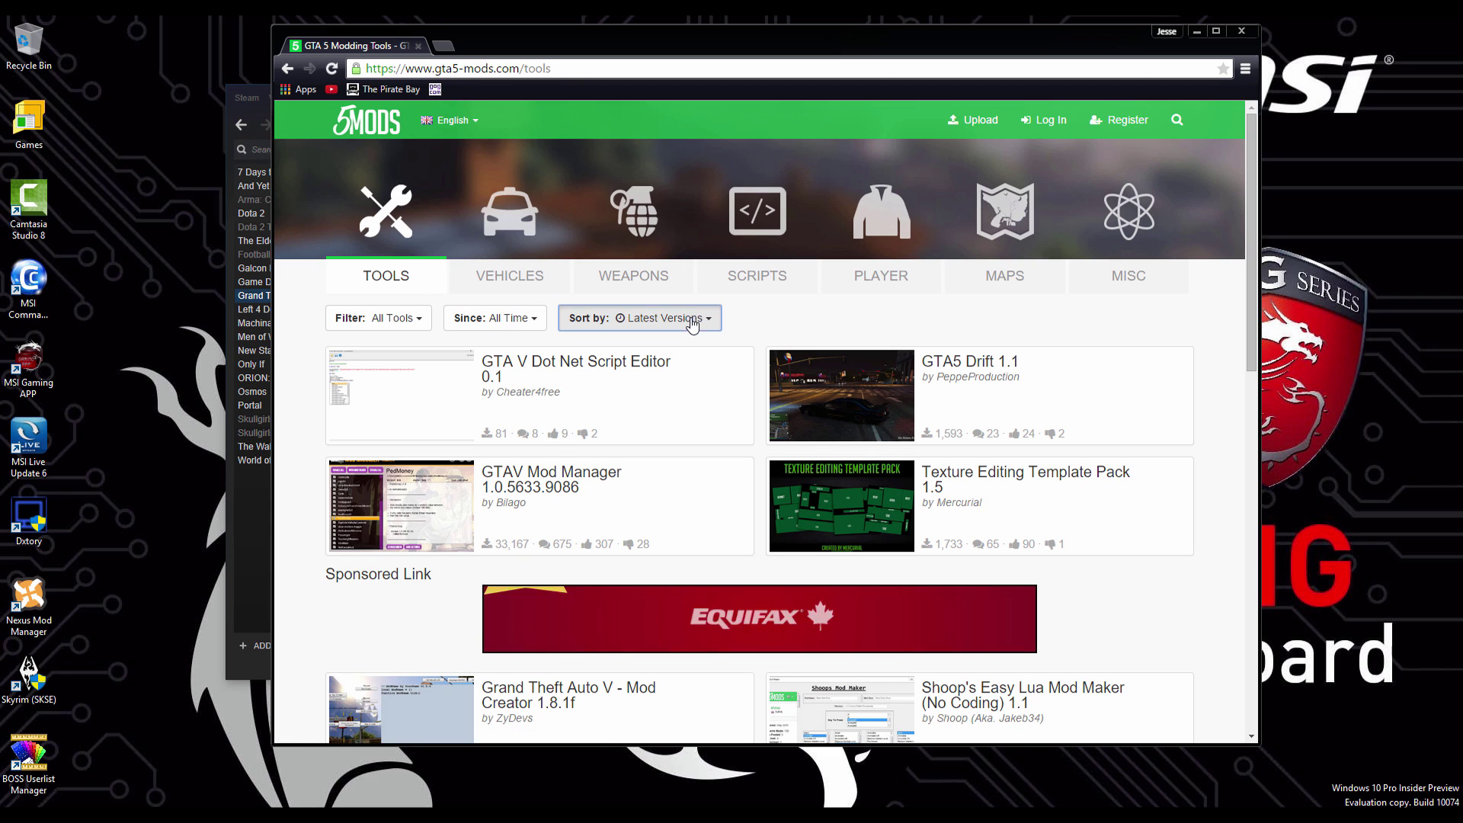
left_click(667, 414)
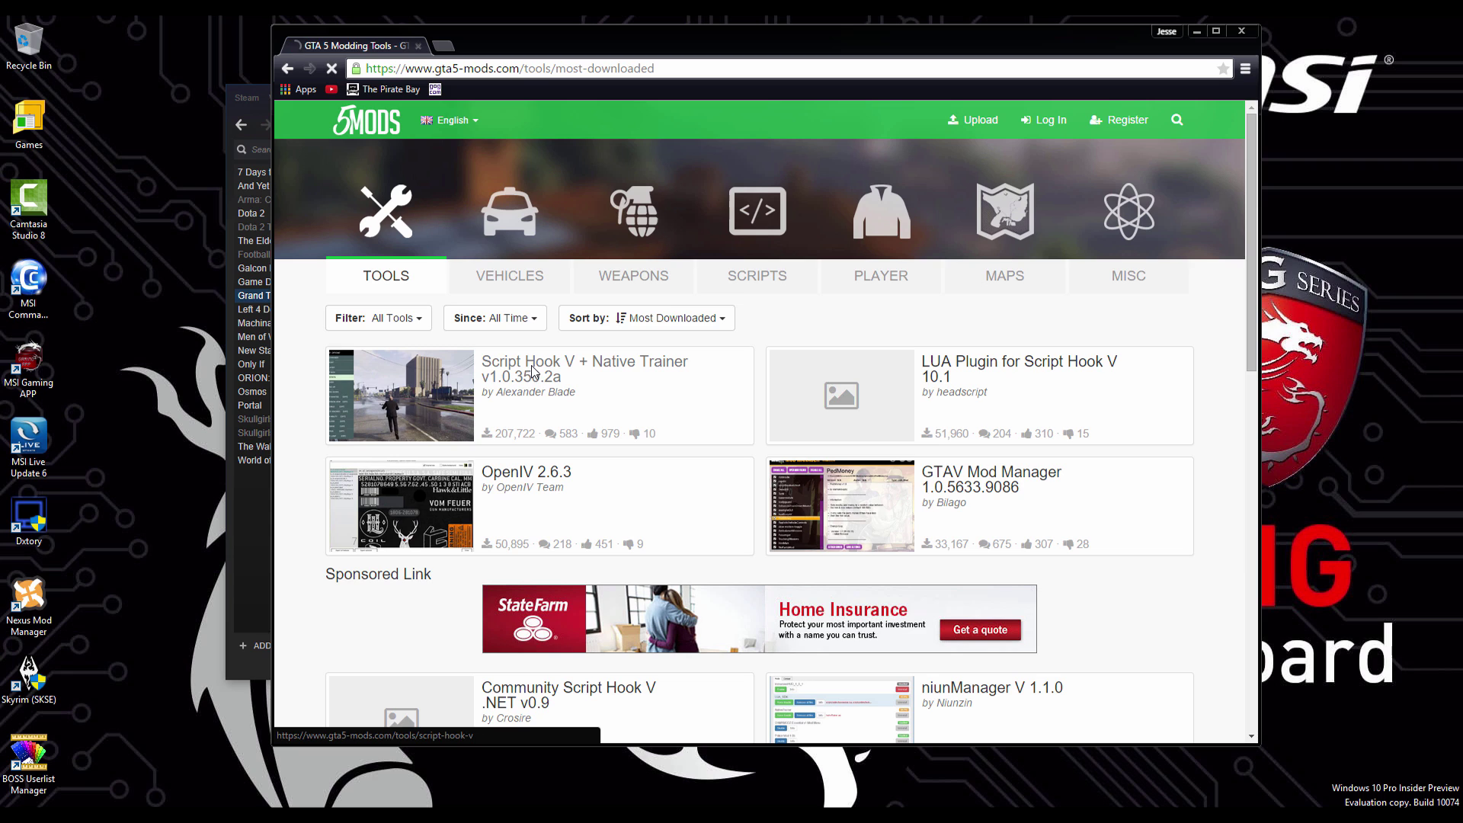
Step: Open the Script Hook V + Native Trainer entry and download version v1.0.350.2b from its developer's site
left_click(532, 364)
left_click(520, 403)
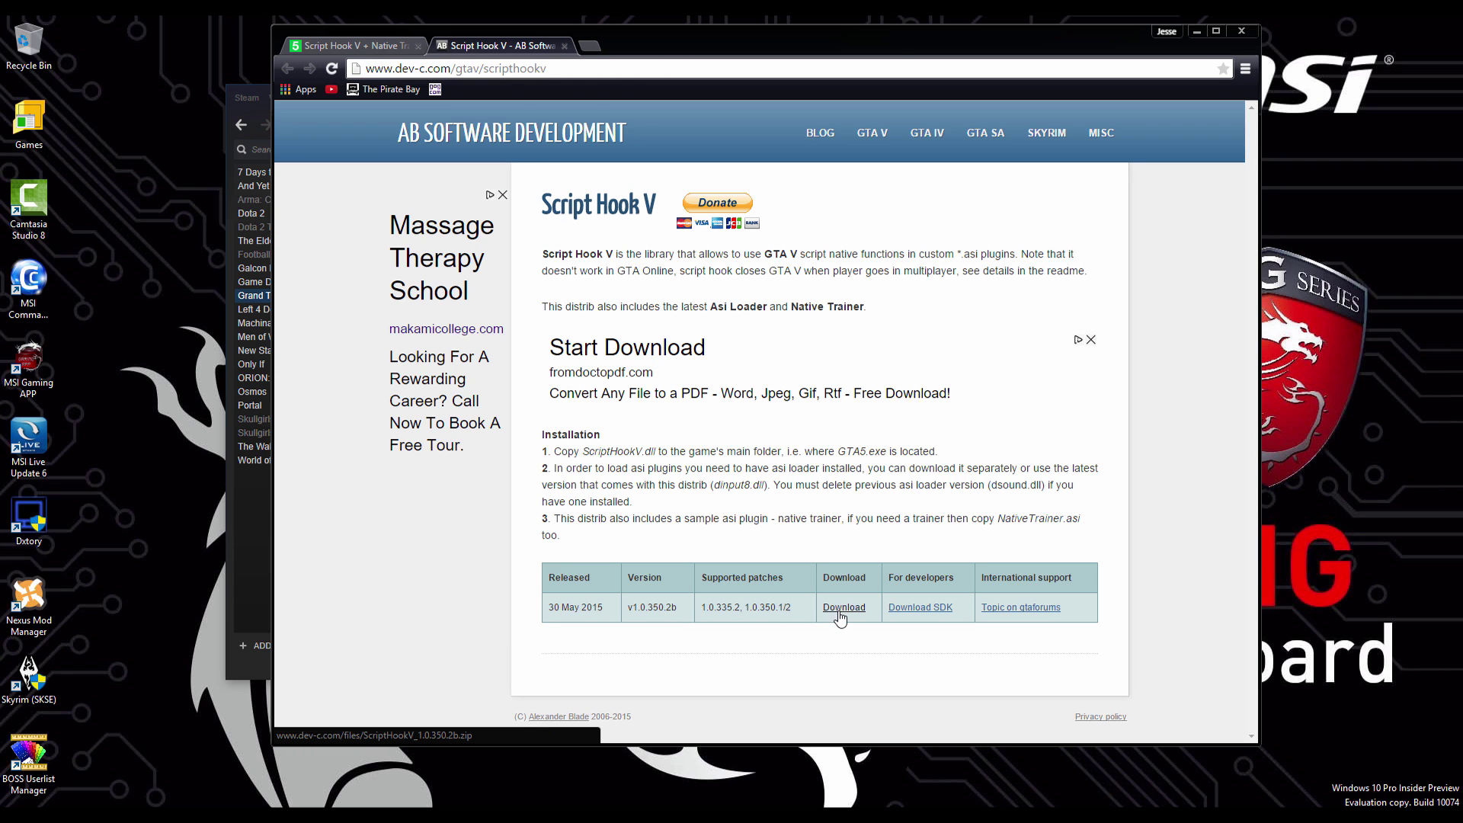
left_click(844, 608)
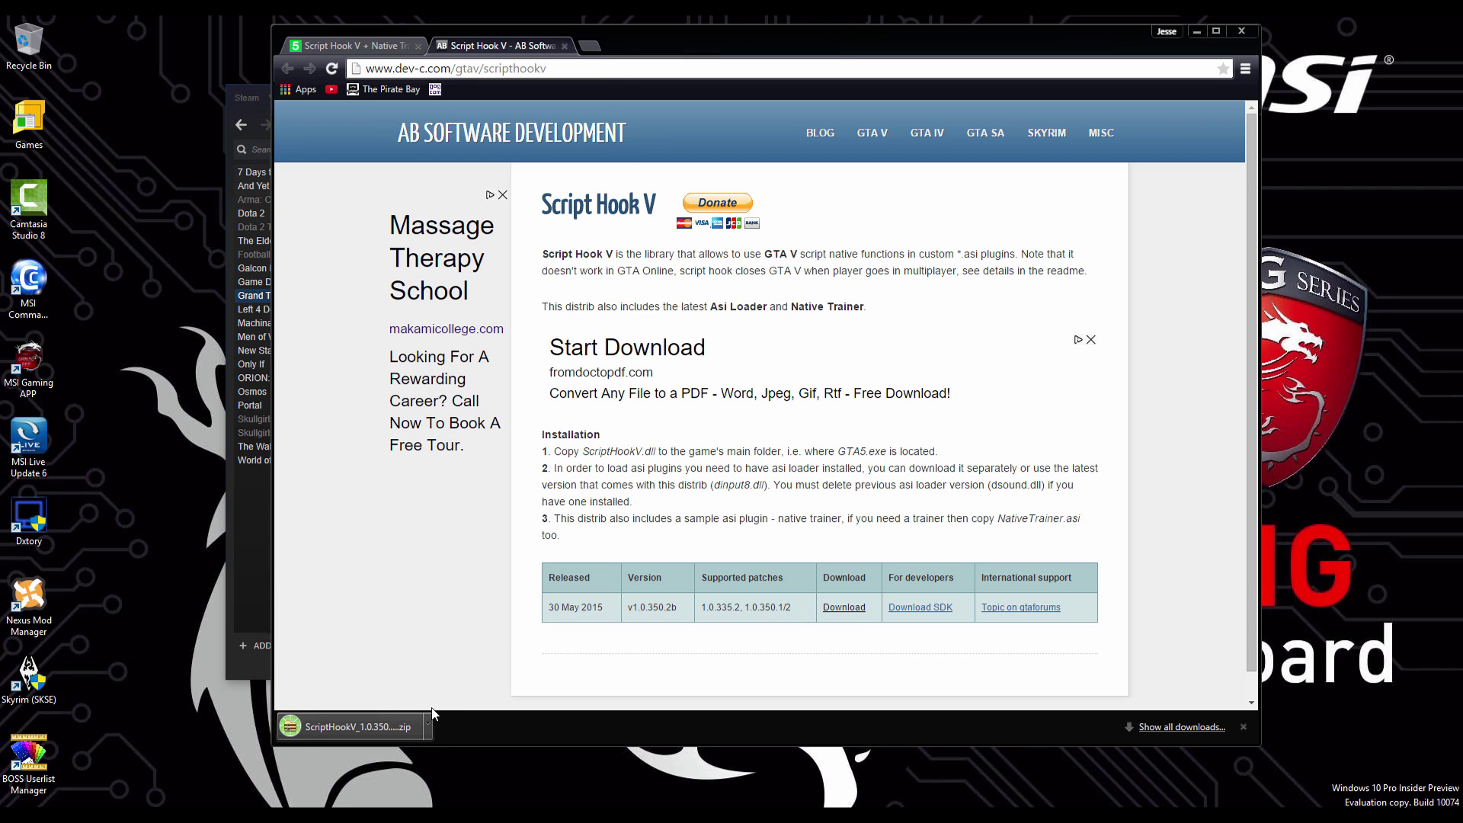
Step: Extract the downloaded ScriptHookV_1.0.350.2b.zip to its default output directory and close the archive program
left_click(388, 724)
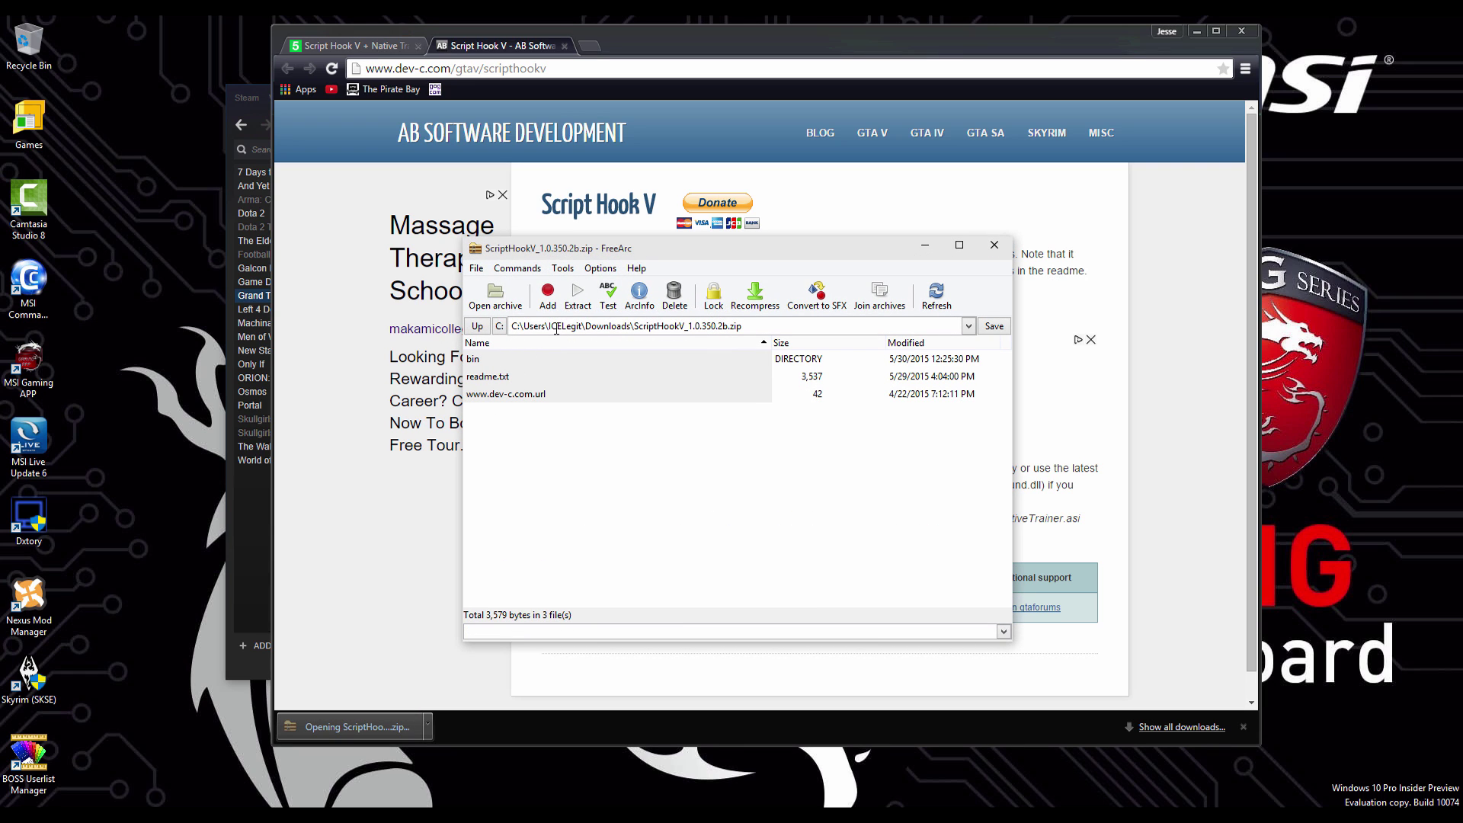
left_click(577, 297)
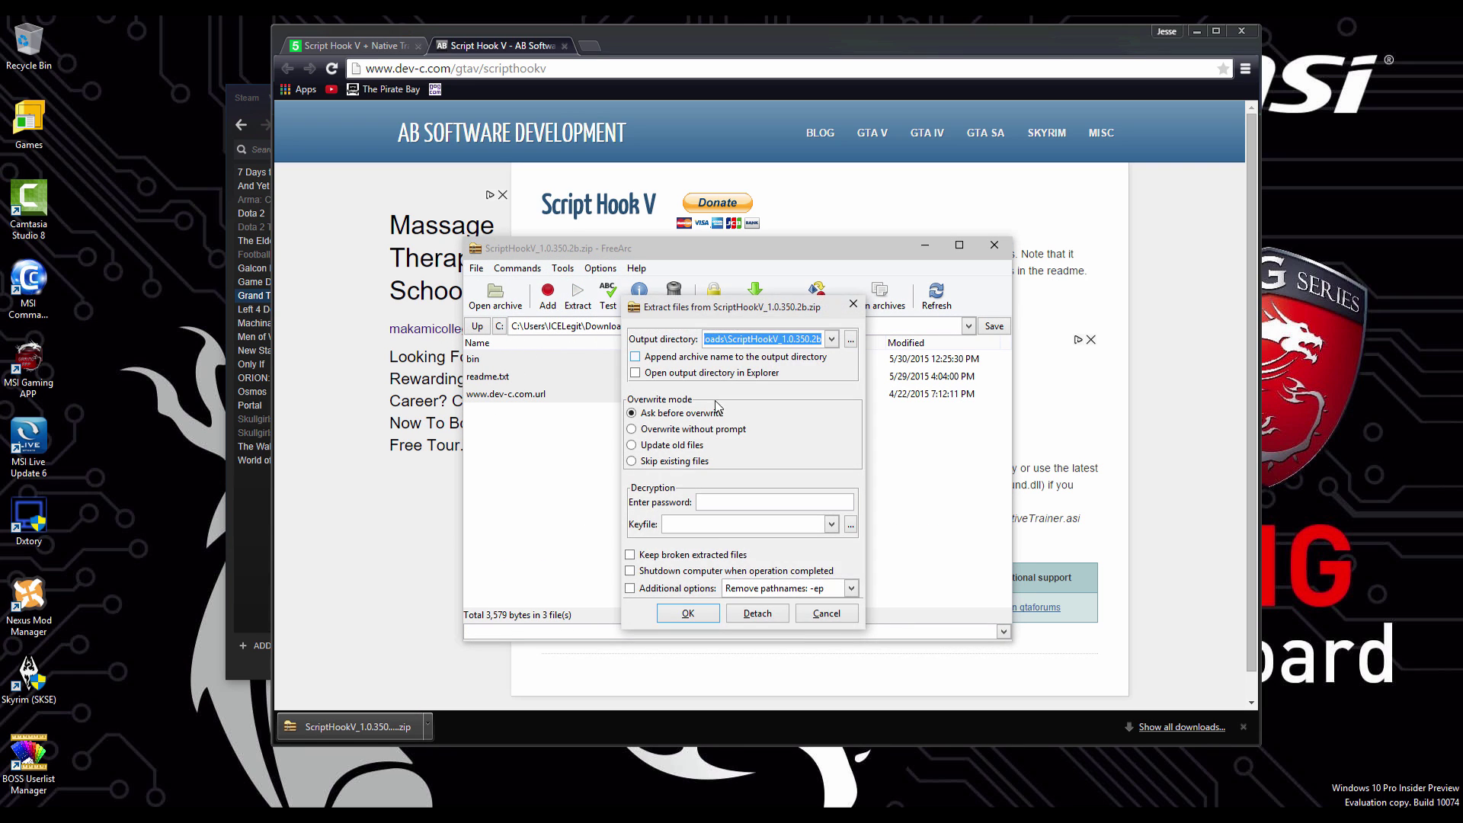
left_click(688, 614)
left_click(996, 246)
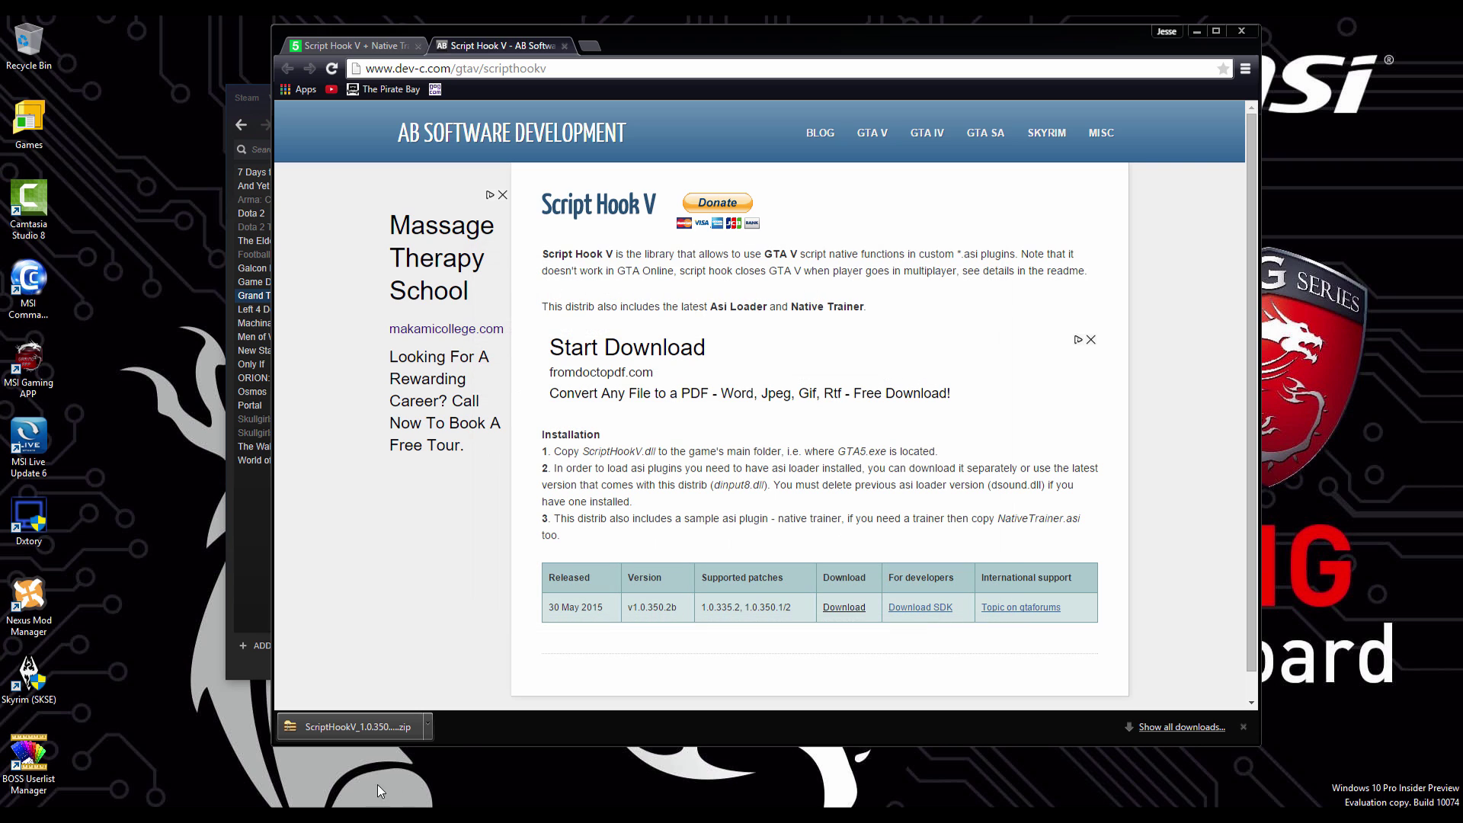
Step: Copy dinput8.dll, NativeTrainer.asi and ScriptHookV.dll from the bin folder of the extracted ScriptHookV_1.0.350.2b in Downloads
right_click(341, 814)
left_click(306, 515)
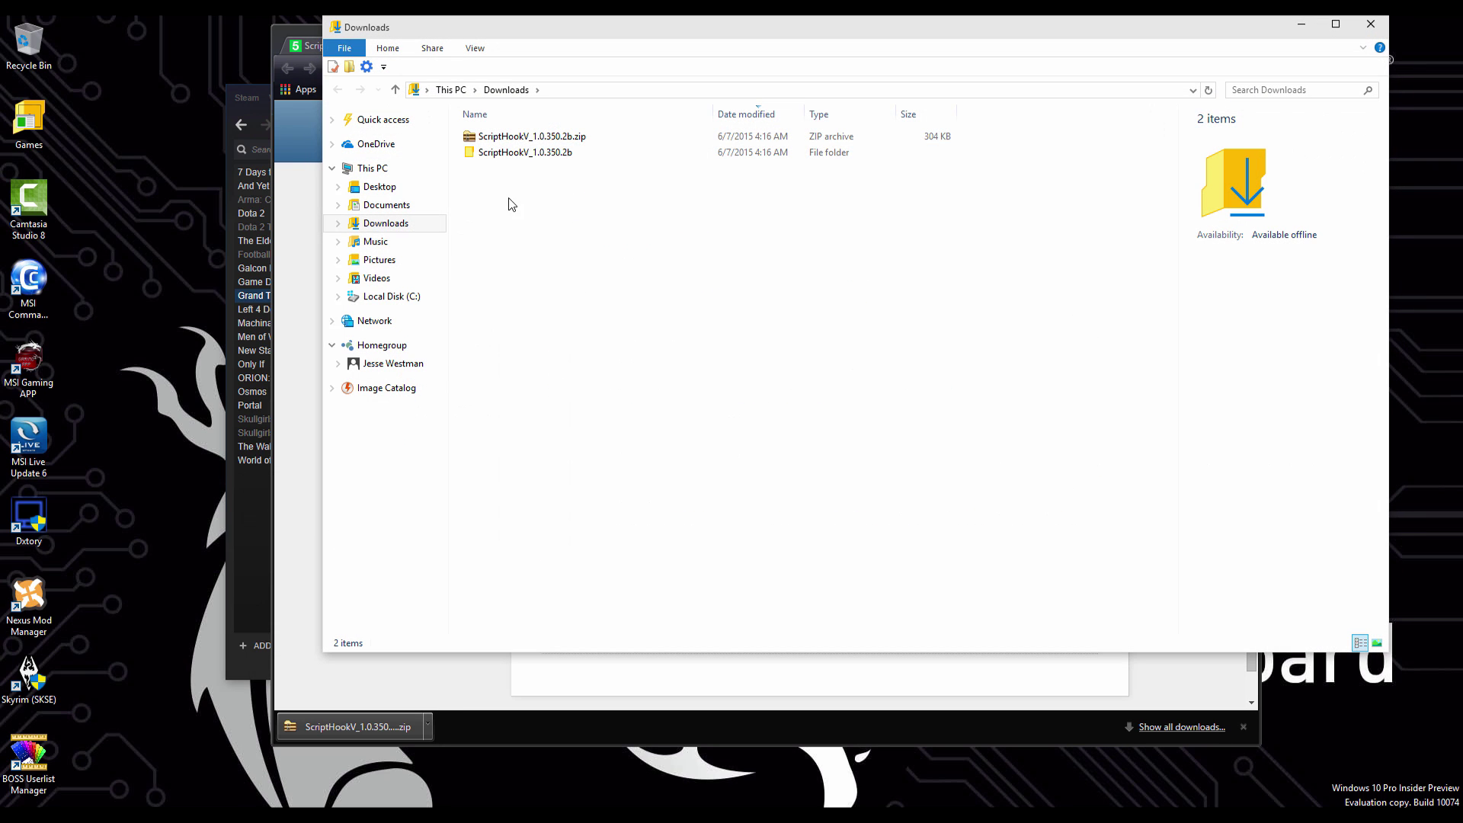
double_click(556, 153)
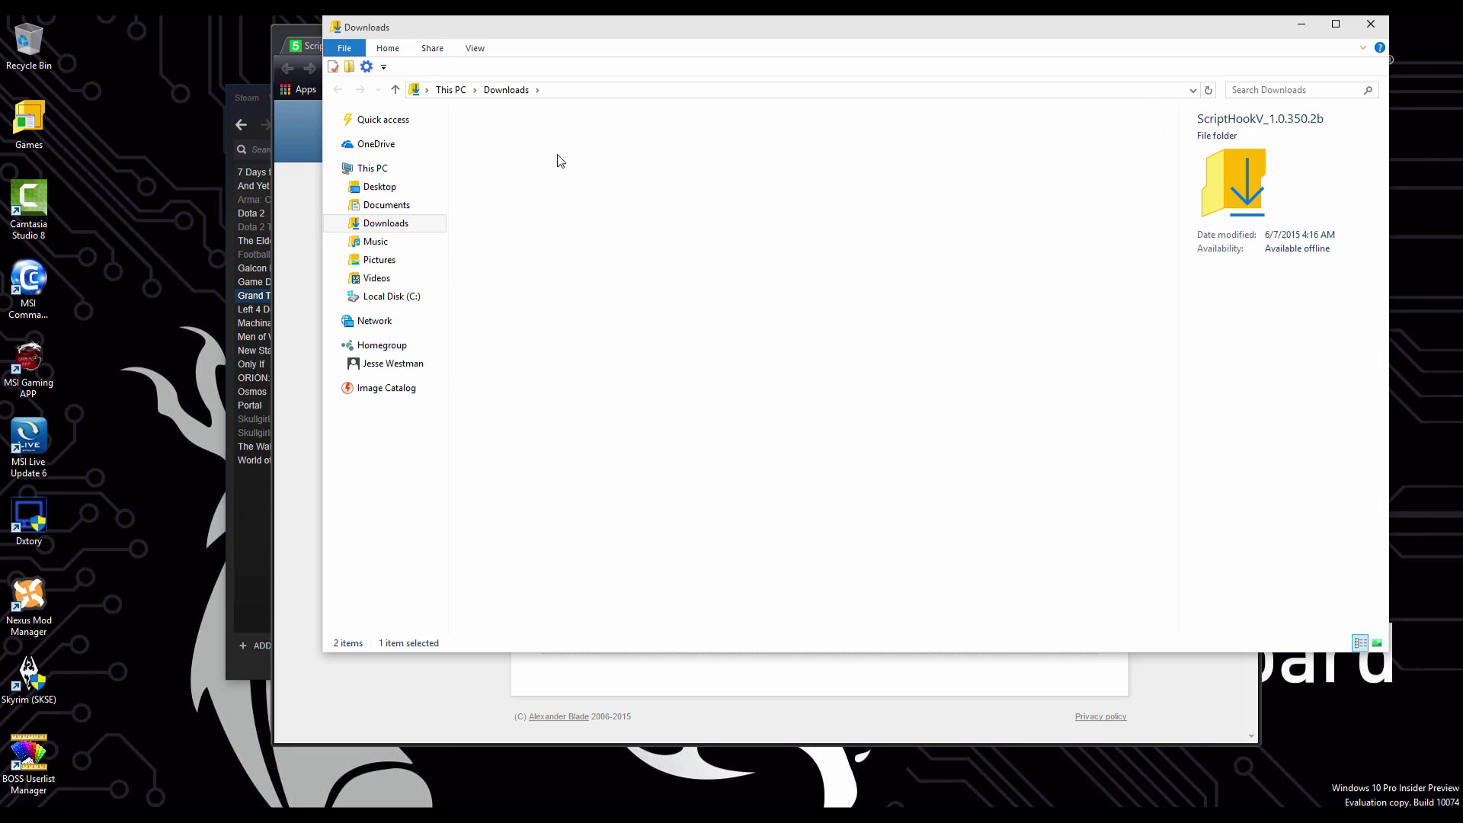
double_click(480, 140)
left_click_drag(499, 233, 507, 122)
right_click(497, 171)
left_click(592, 367)
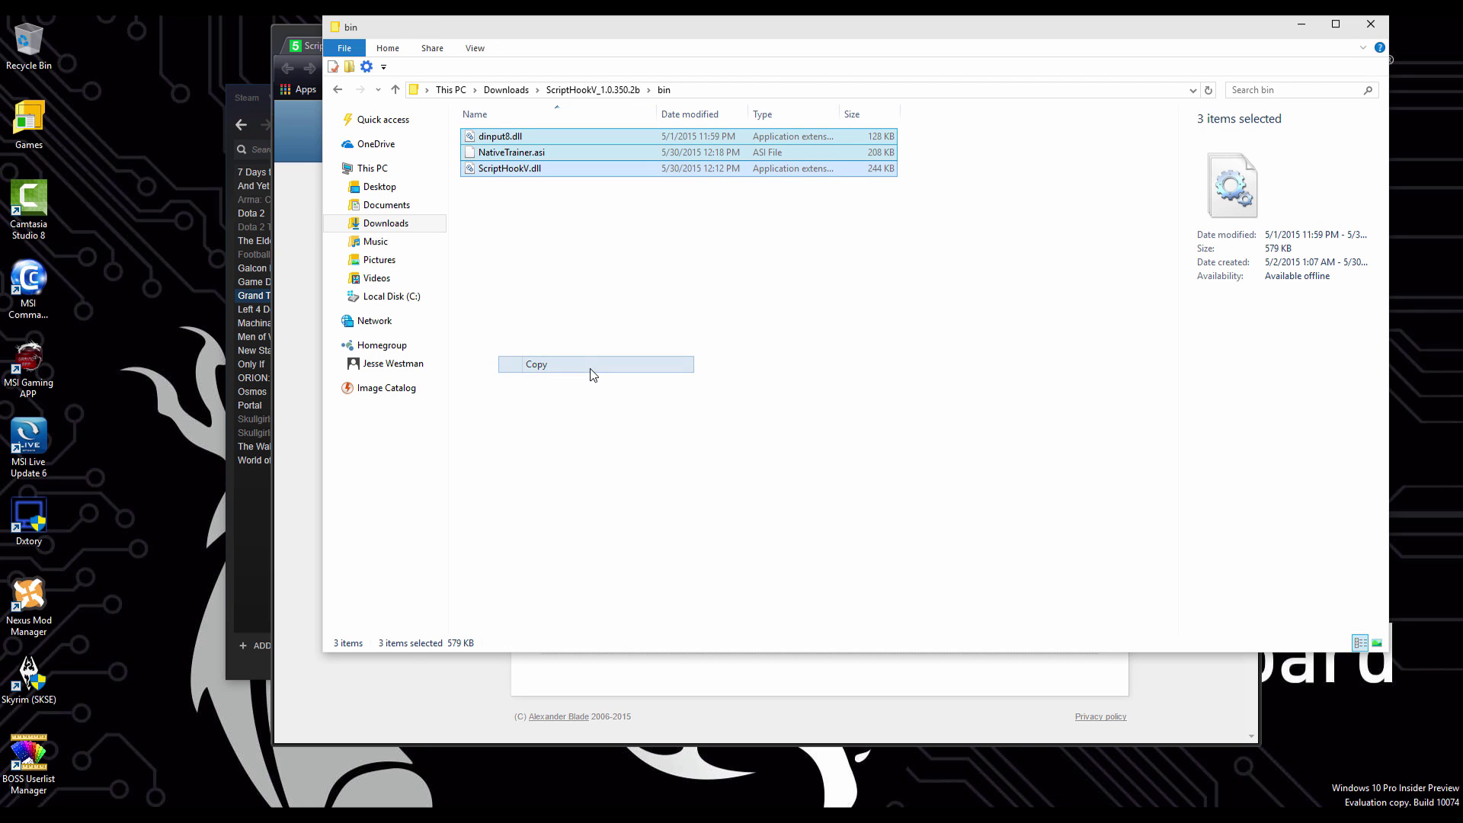
Step: Paste the copied files into C:\Program Files\Steam\steamapps\common\Grand Theft Auto V and sort the folder by date modified
left_click(387, 299)
double_click(526, 363)
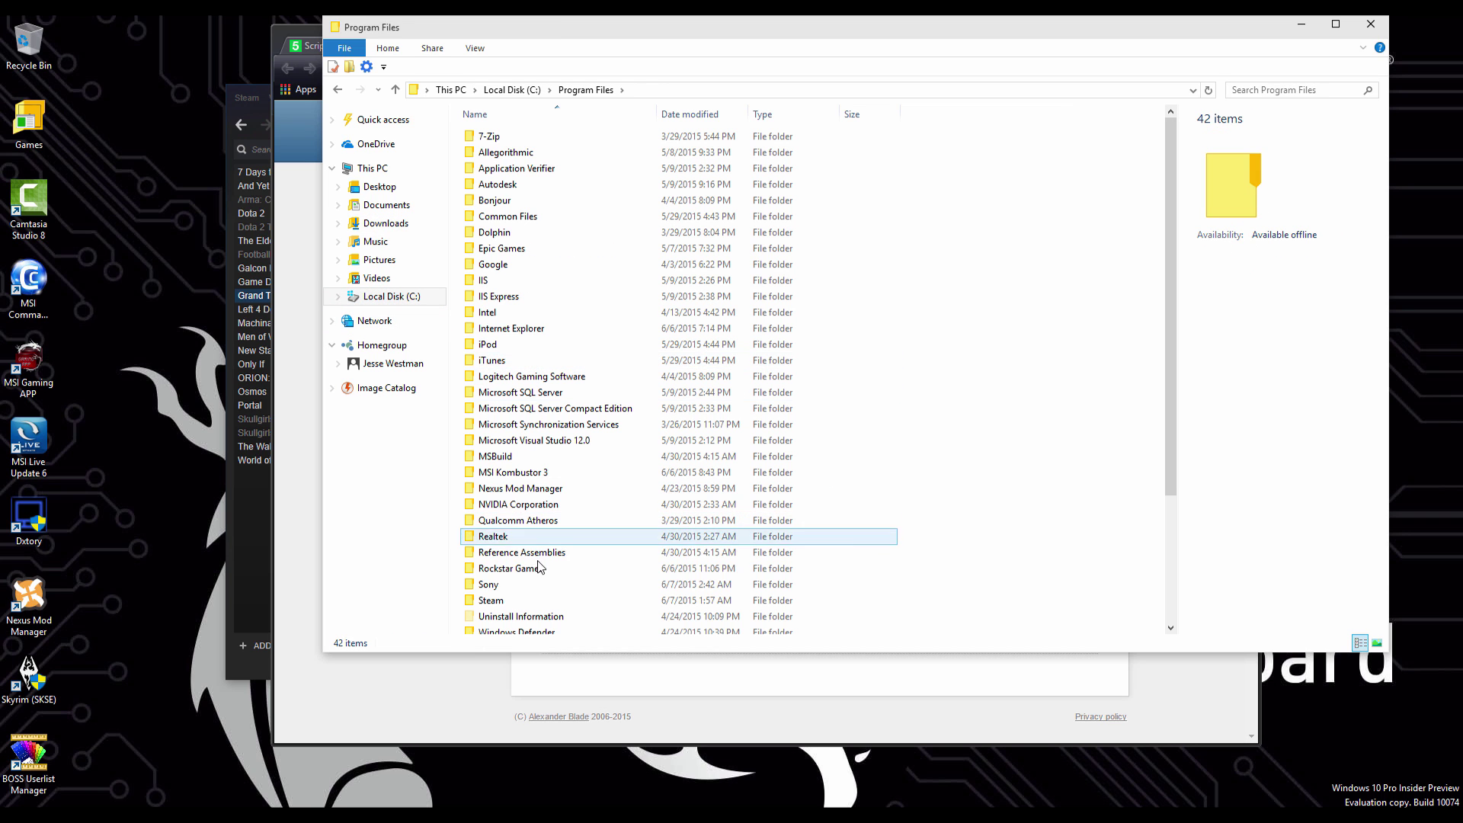
double_click(492, 600)
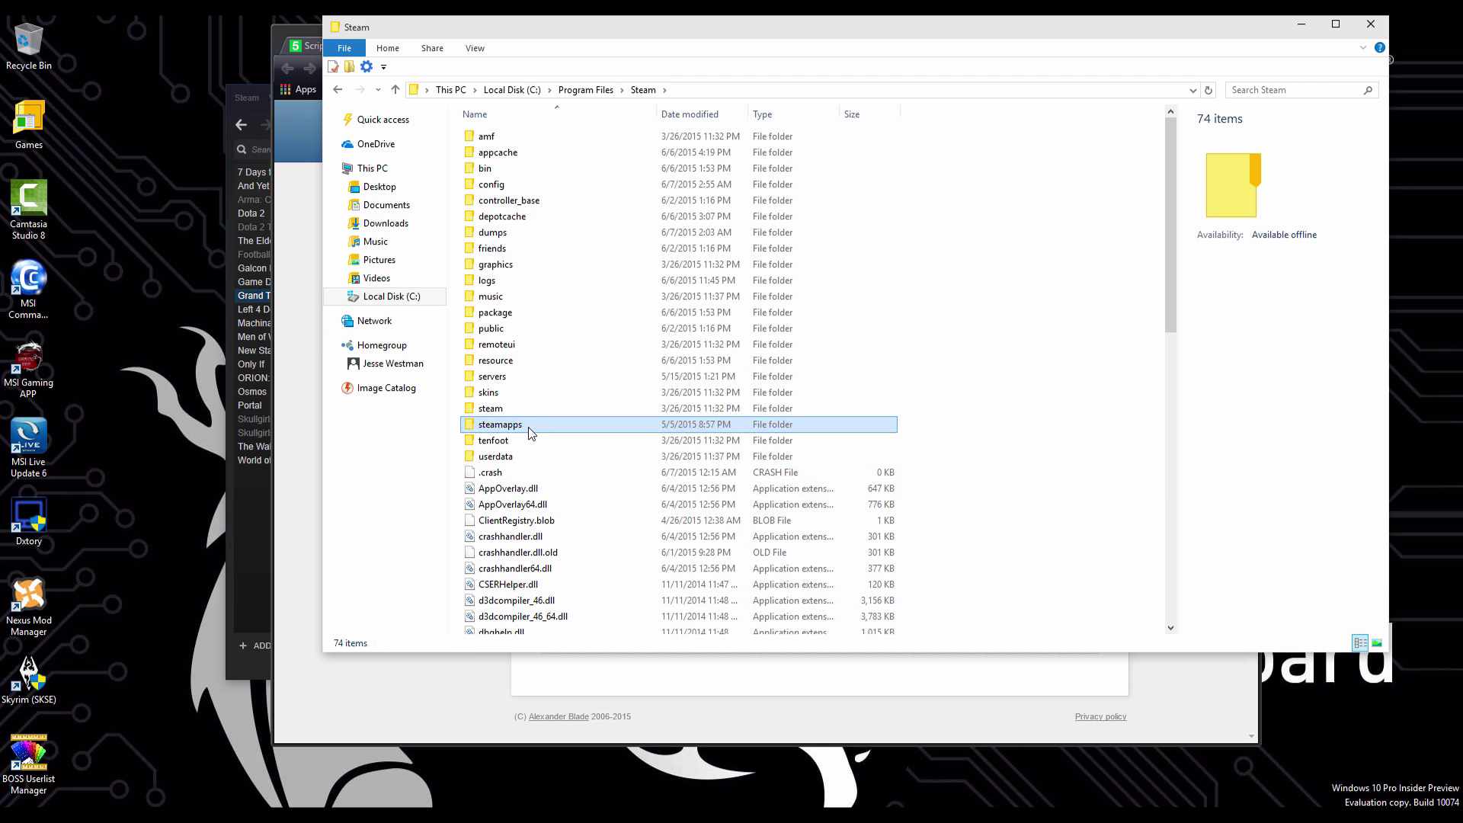
double_click(531, 431)
double_click(547, 137)
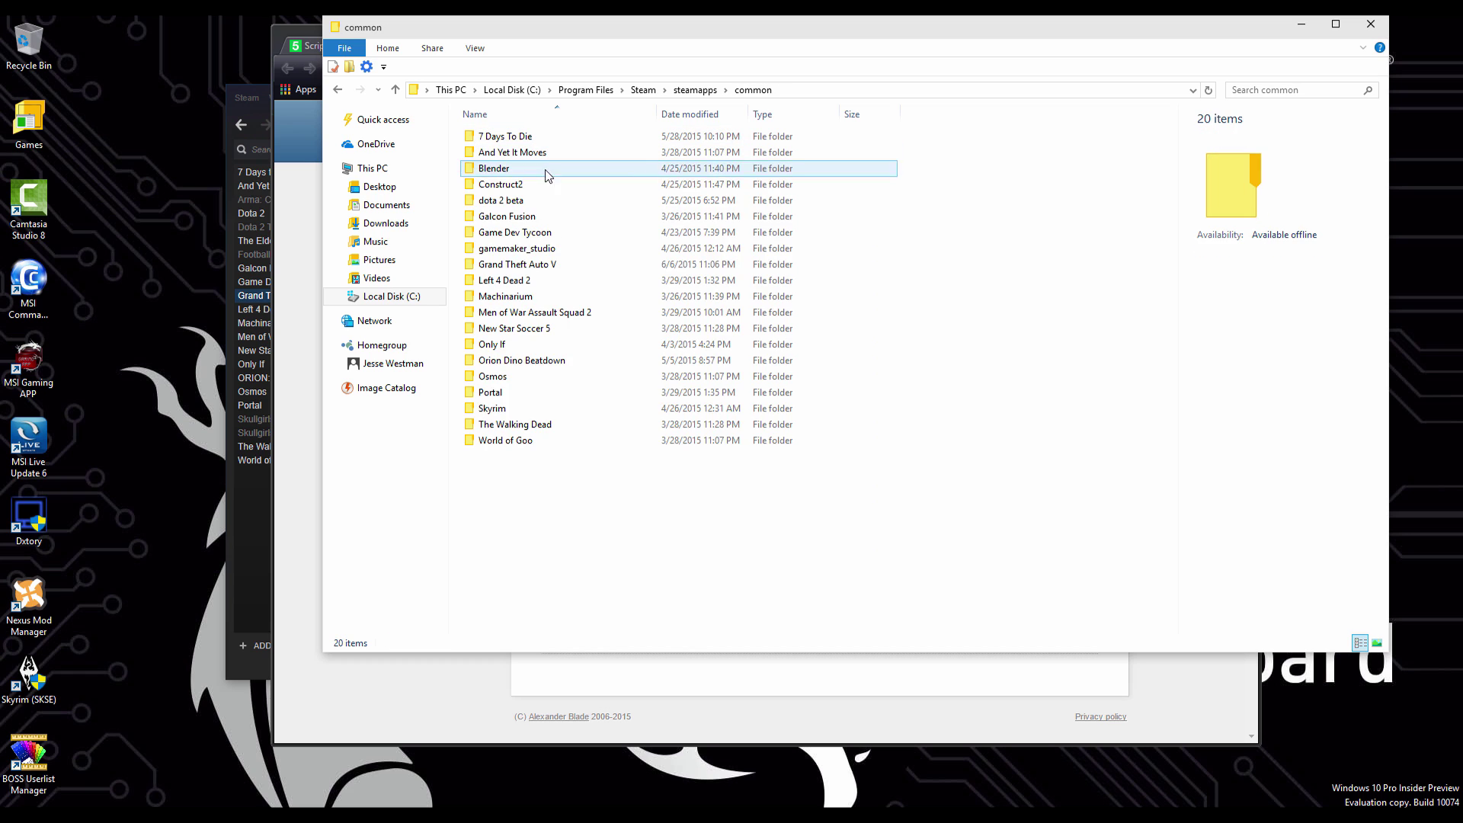
double_click(551, 264)
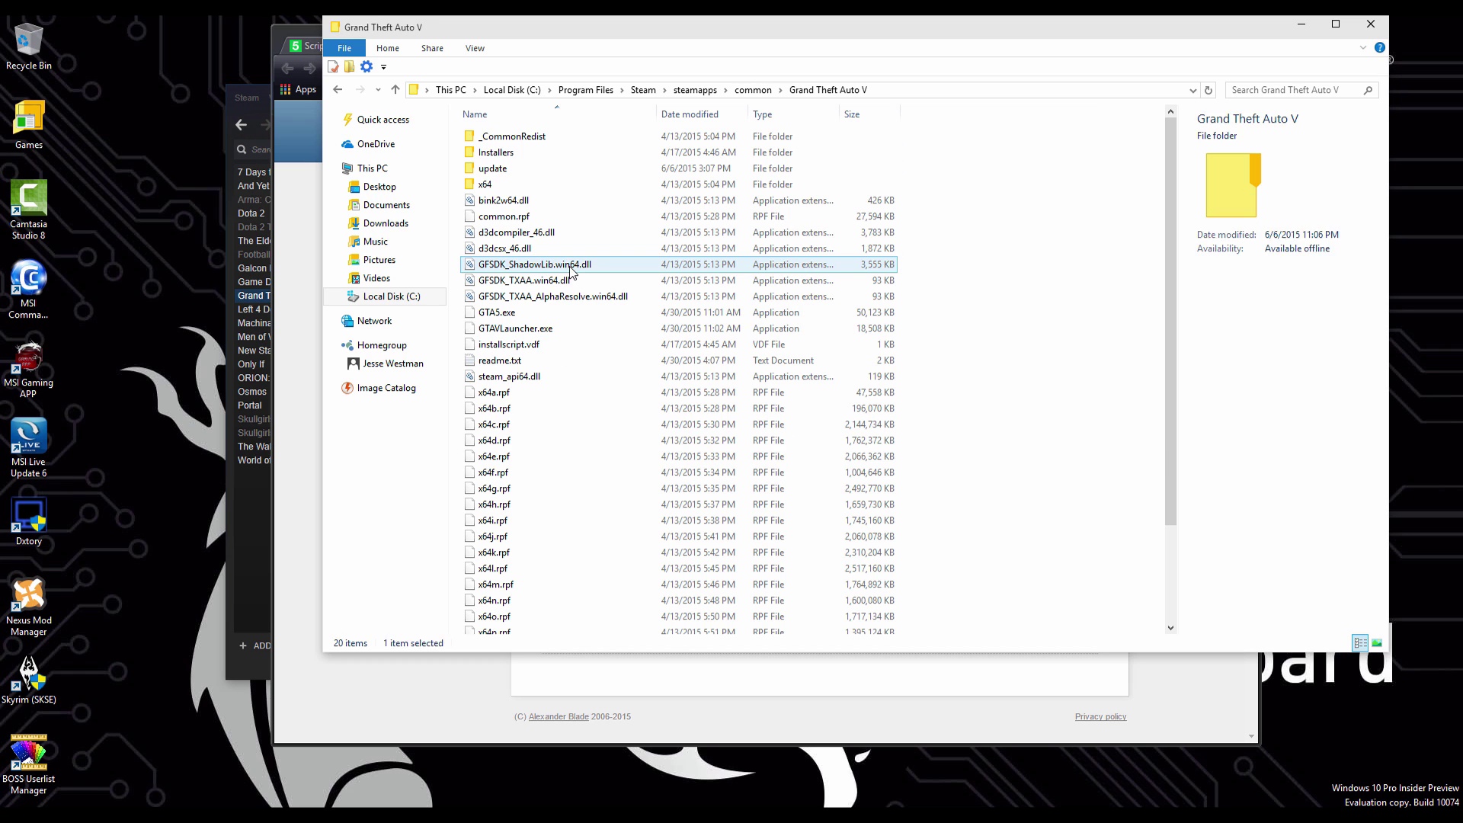
right_click(1000, 504)
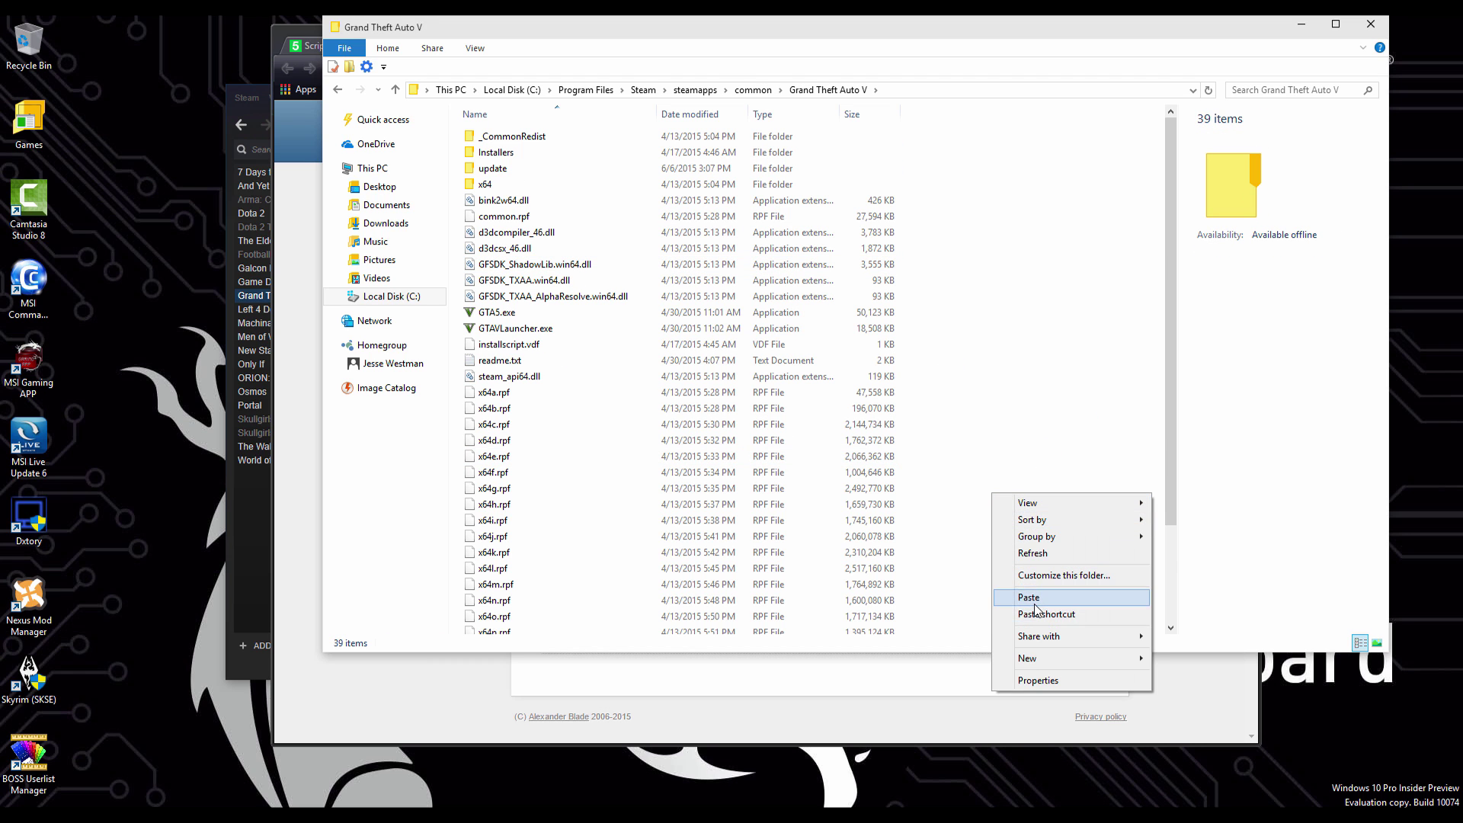
left_click(1034, 604)
left_click(709, 115)
Step: Minimize the folder and browser windows and launch Grand Theft Auto V from Steam with the Play Grand Theft Auto V option
left_click(1302, 23)
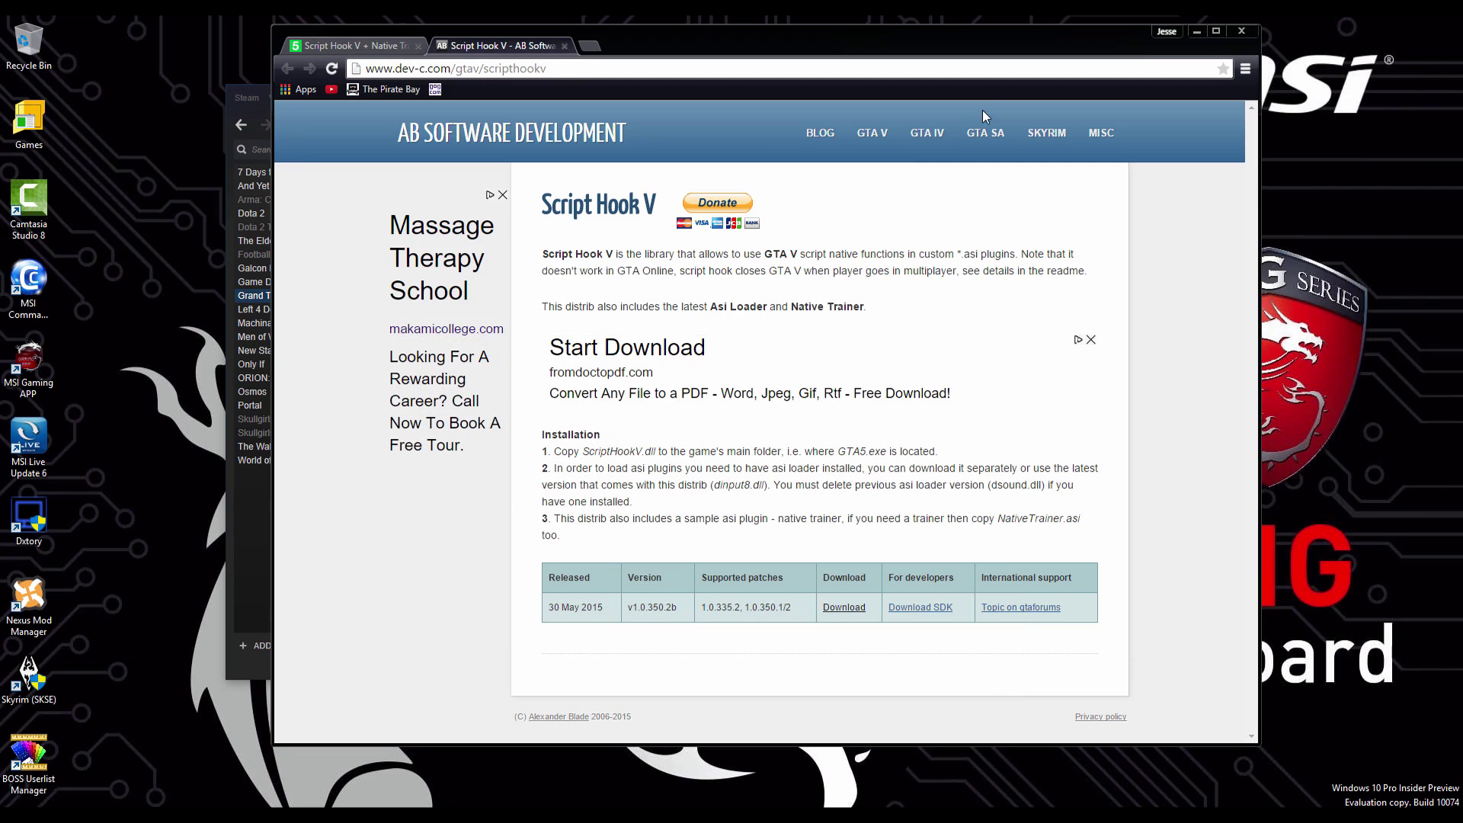
left_click(1198, 33)
left_click(482, 240)
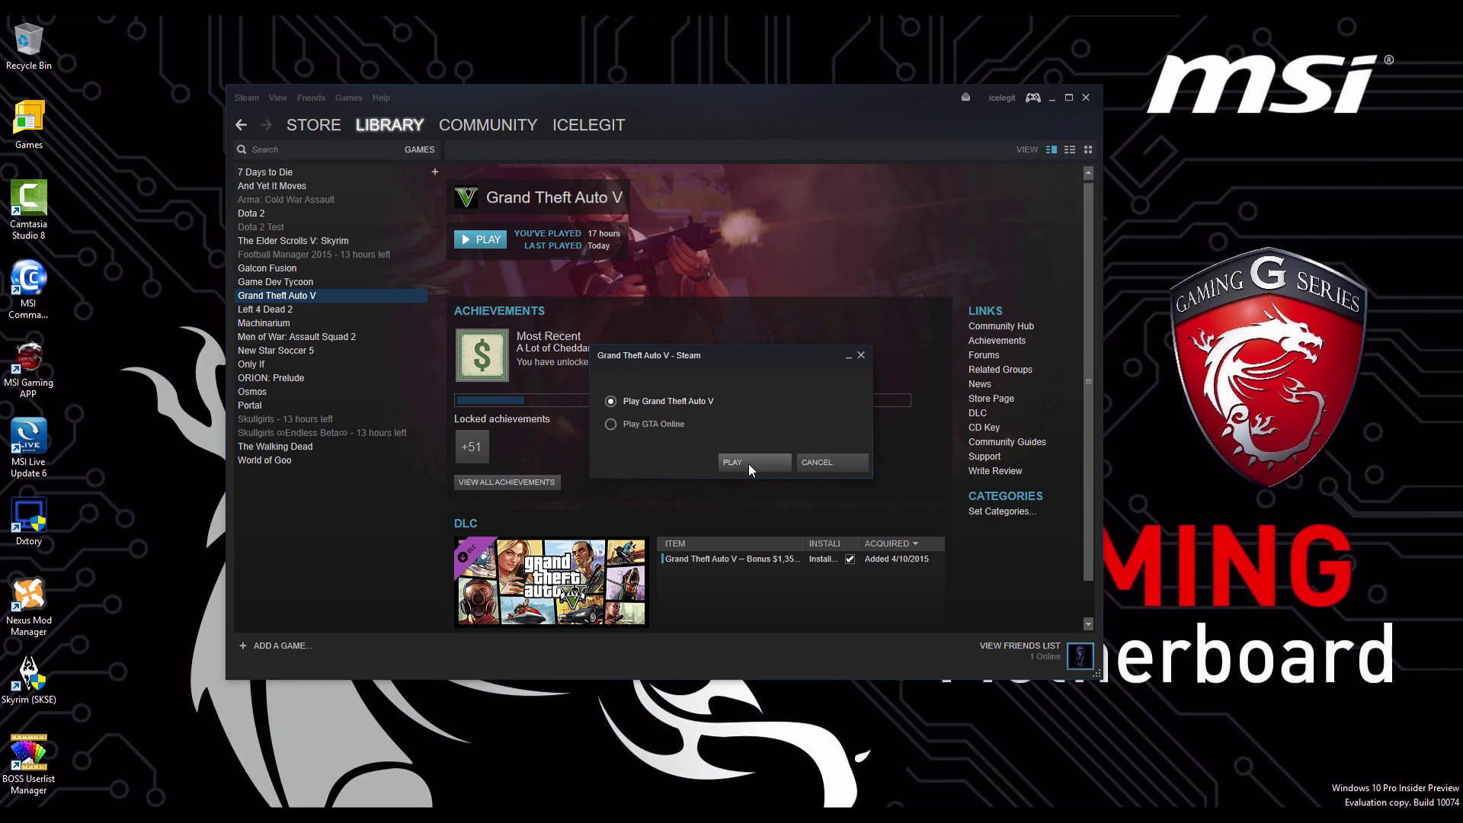
left_click(748, 463)
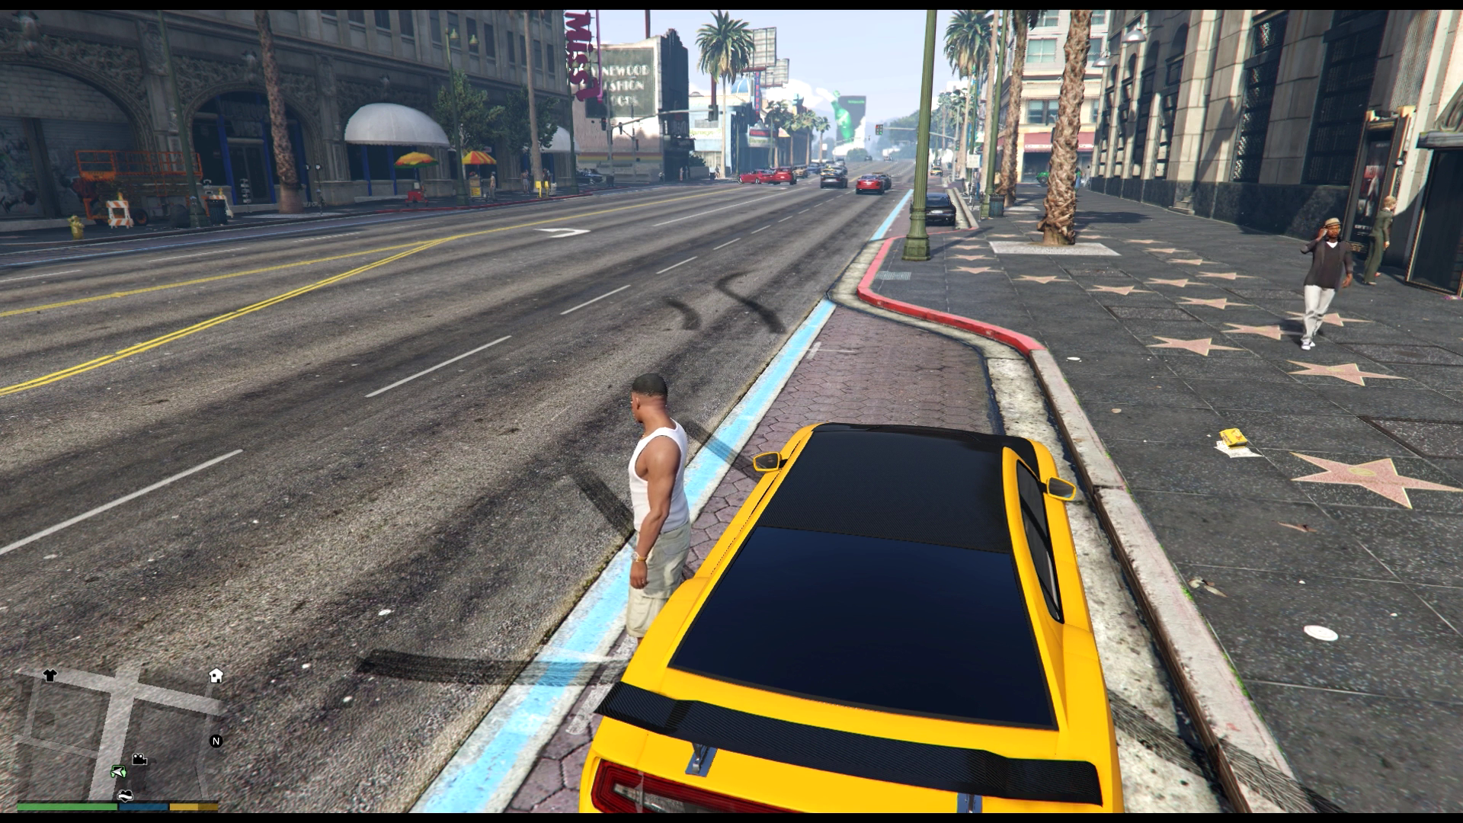
key("w")
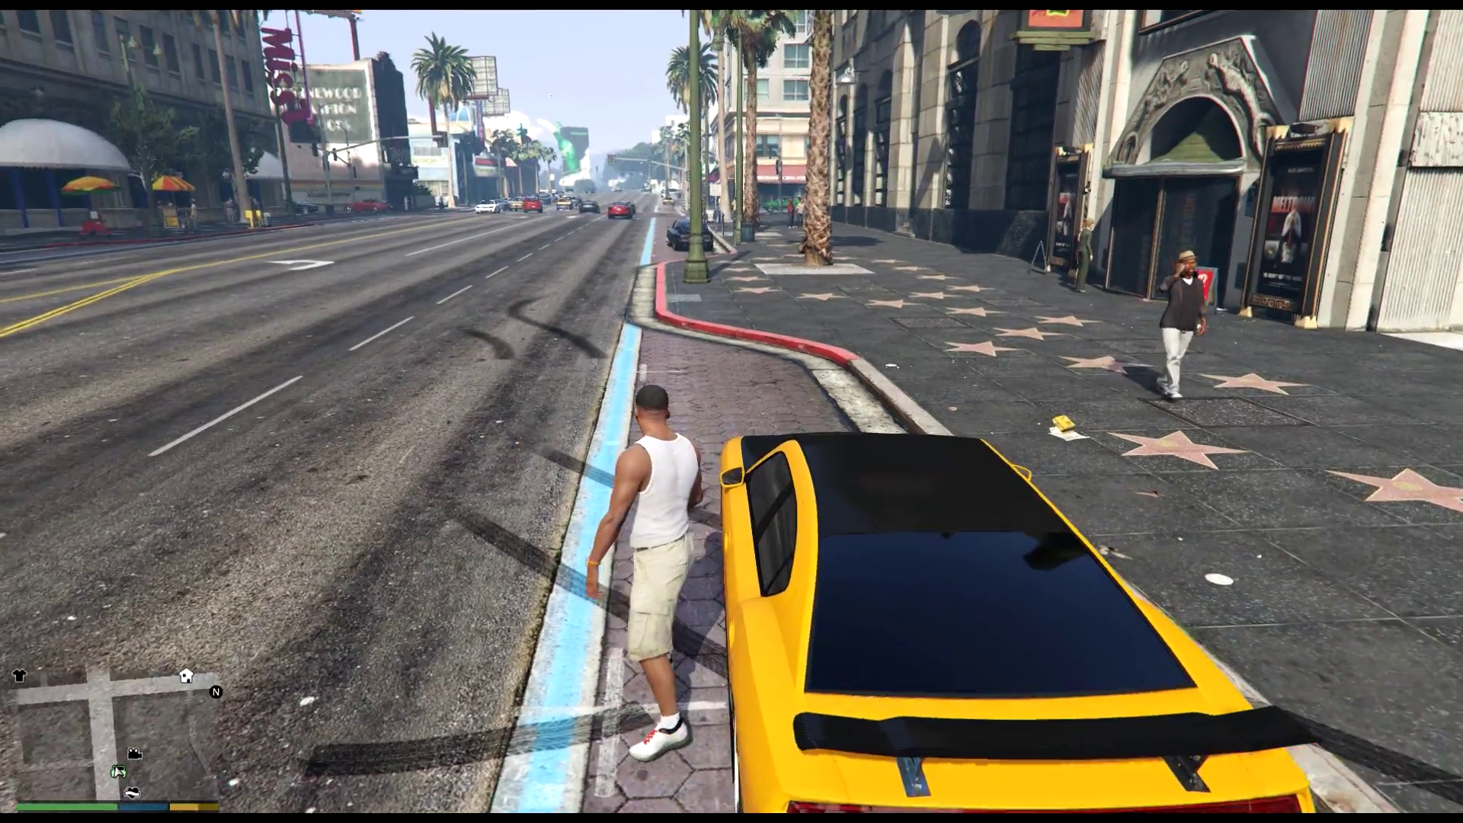
key("w")
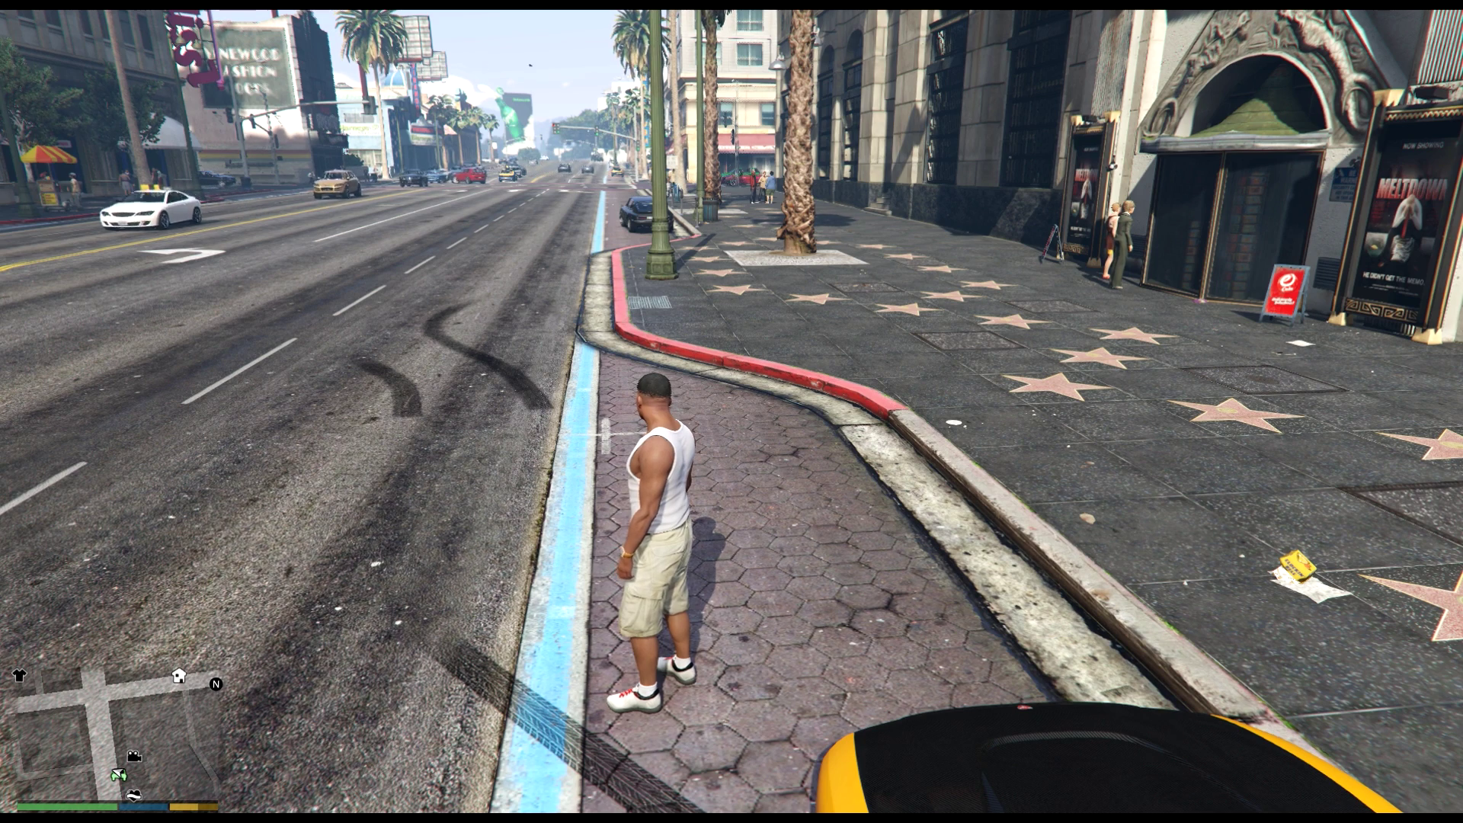
Step: Open the Native Trainer and change the player model to CHIMP with the Skin Changer in the player options
key("F4")
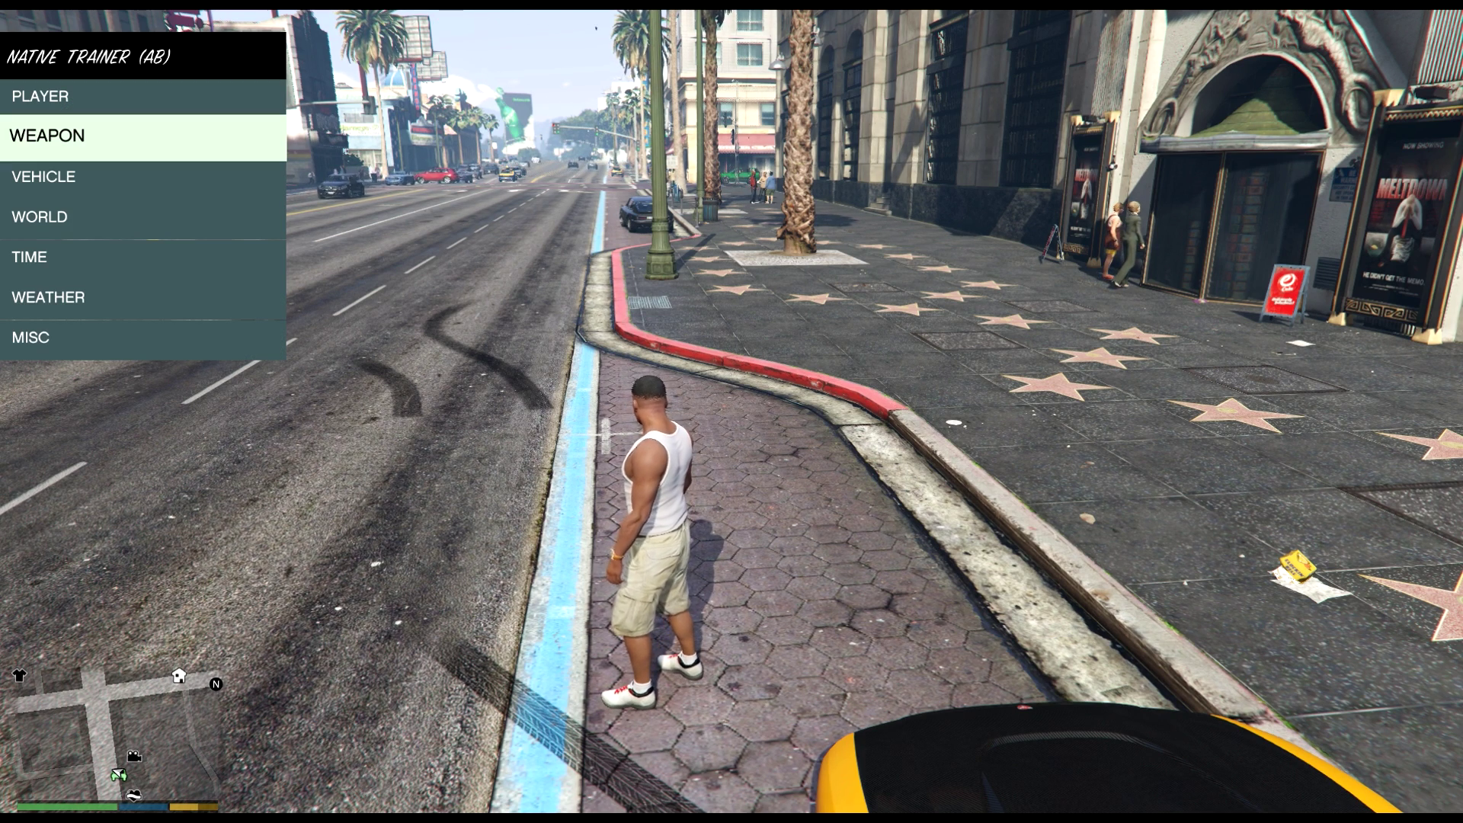
key("Up")
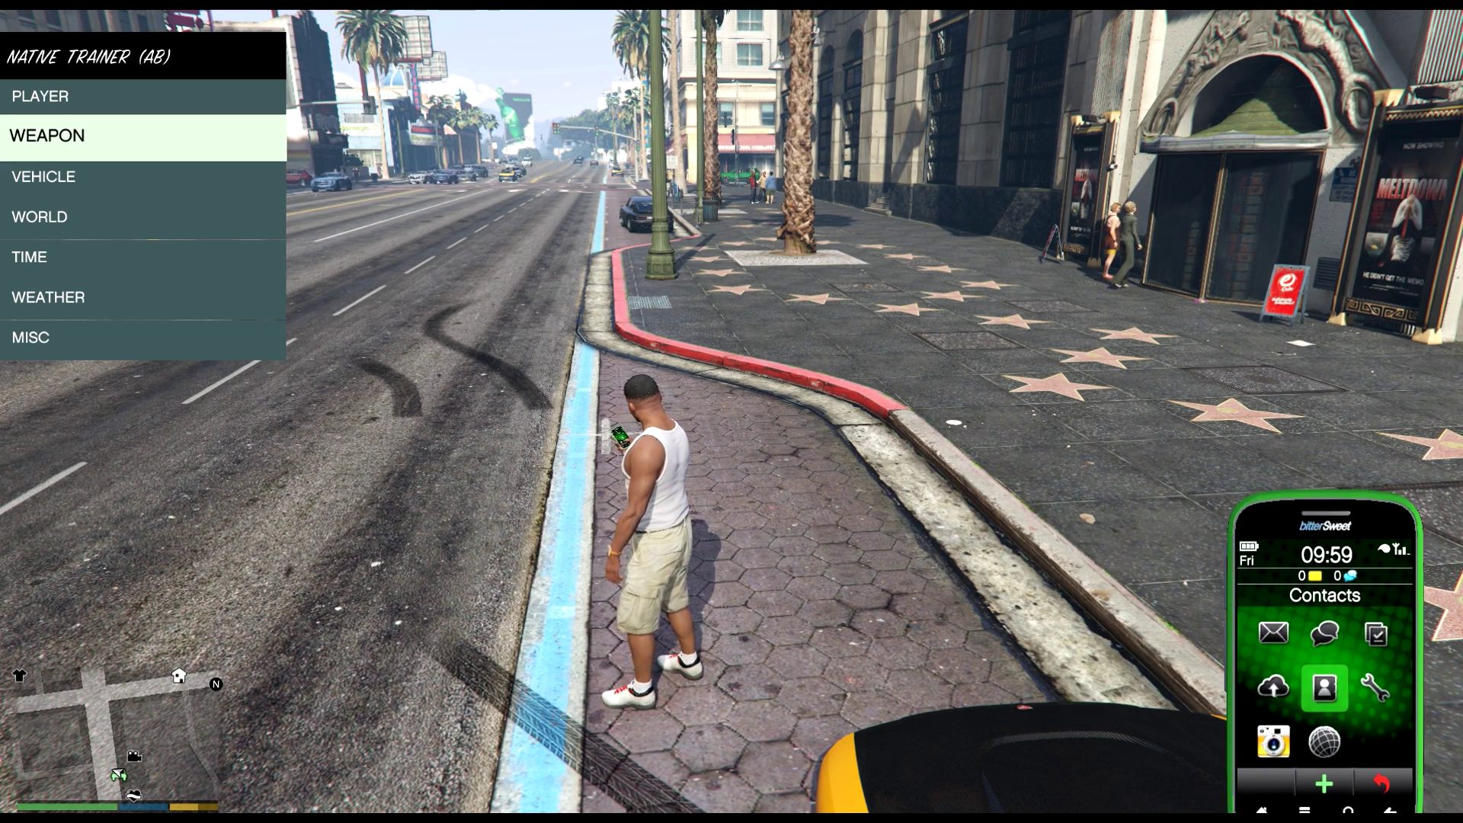
key("Escape")
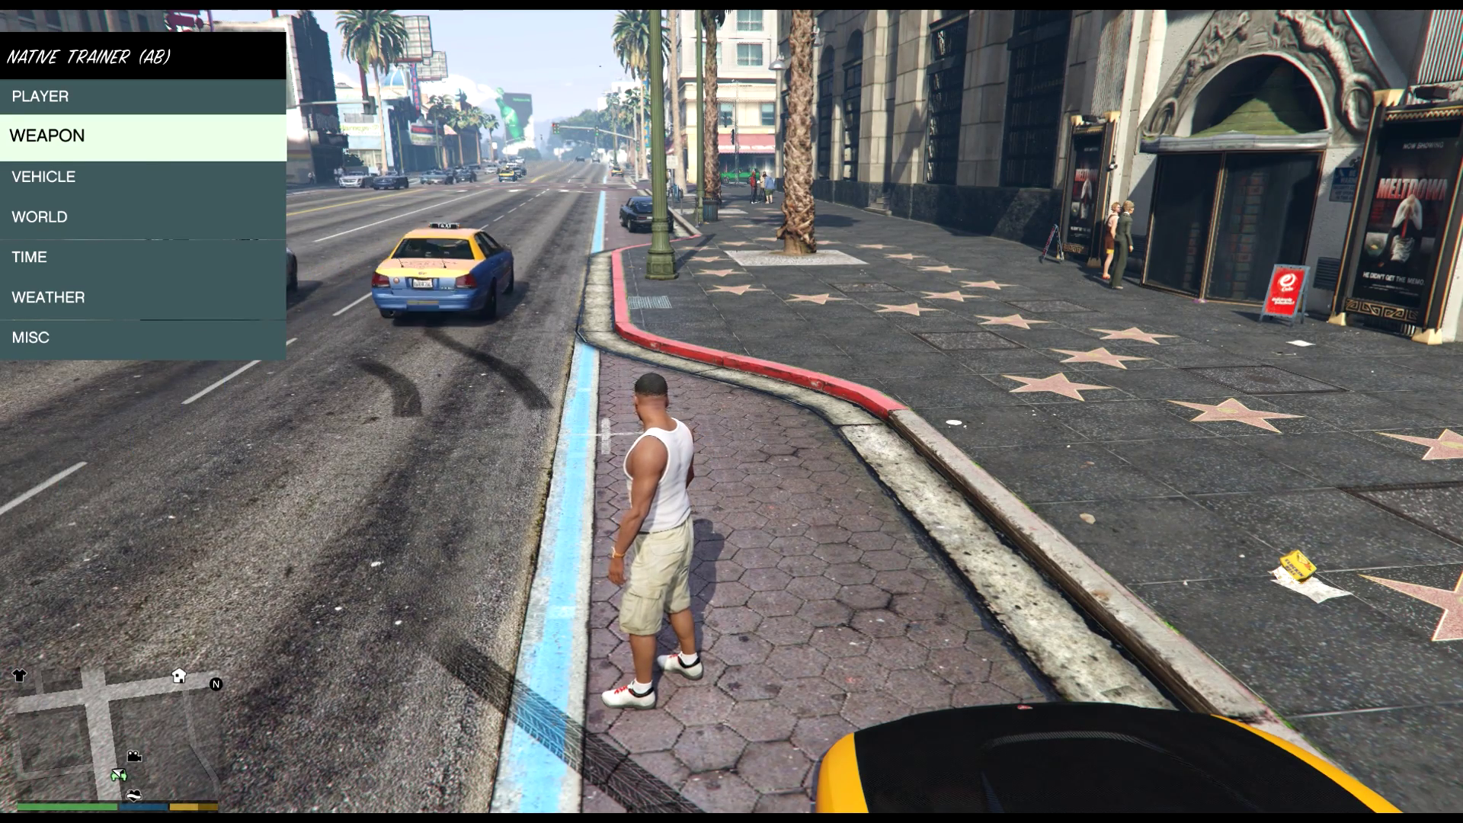
key("KP_8")
key("KP_5")
key("KP_2")
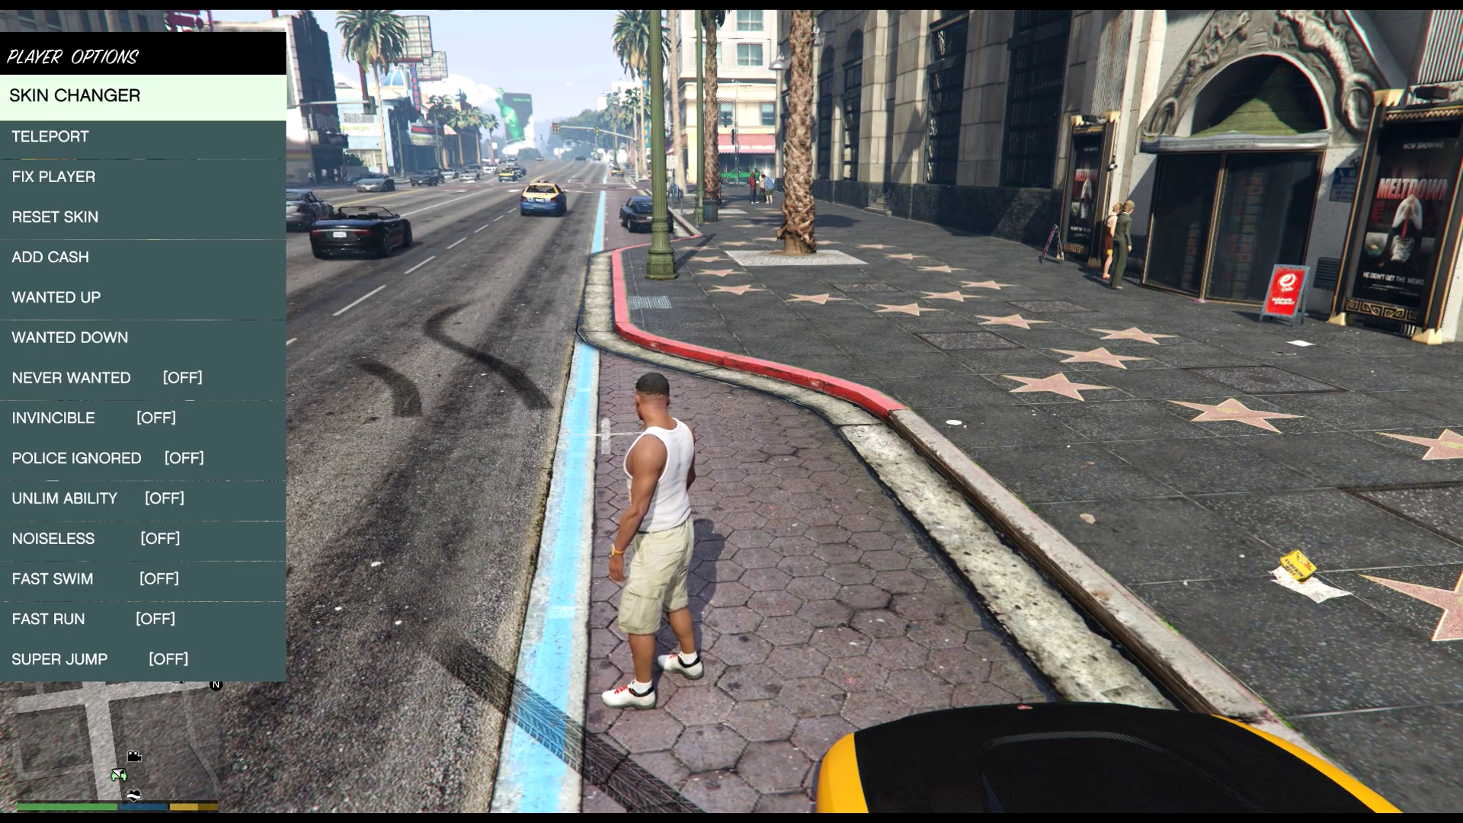
key("KP_5")
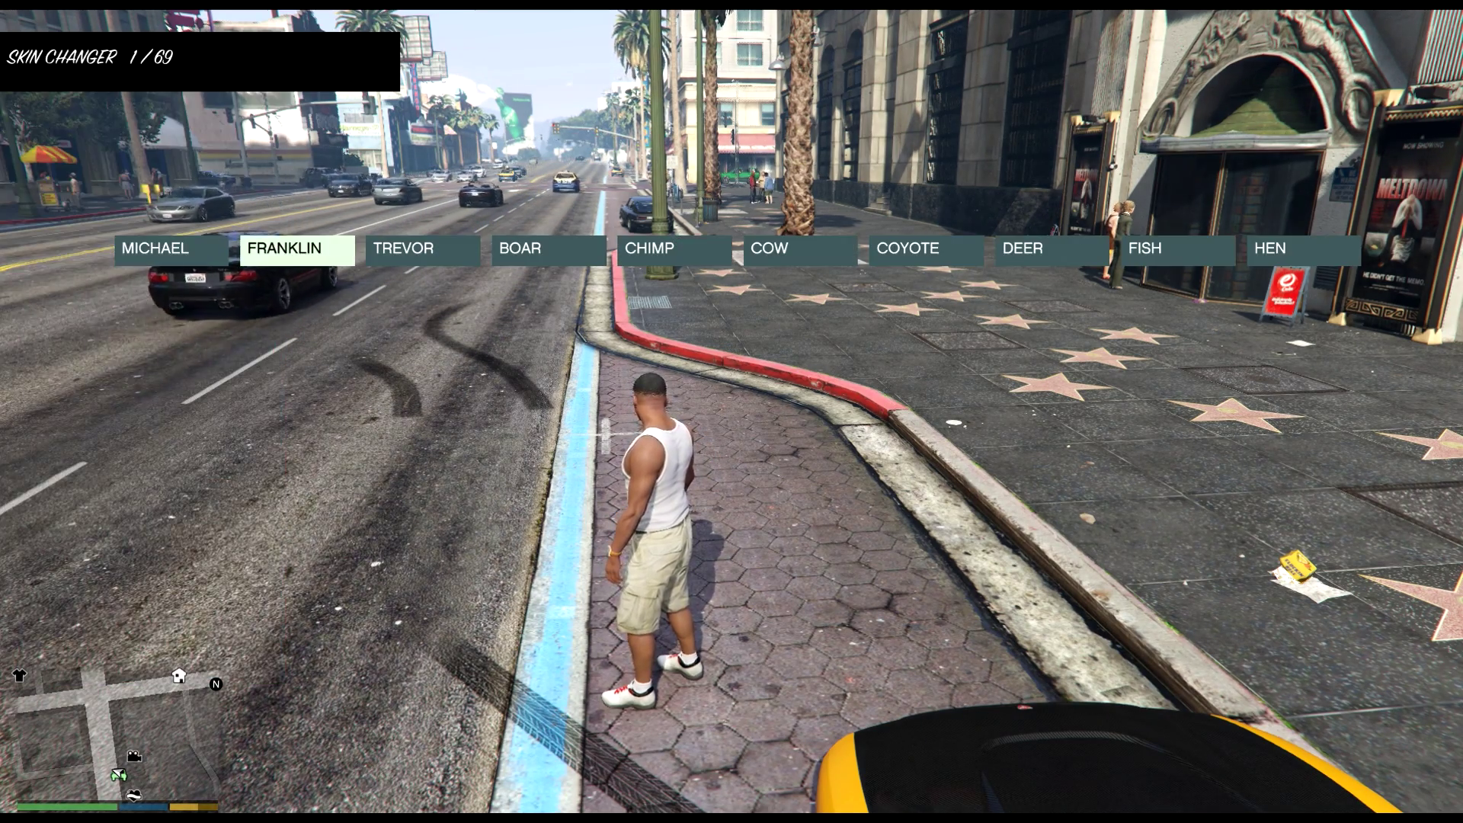
key("KP_4")
key("KP_5")
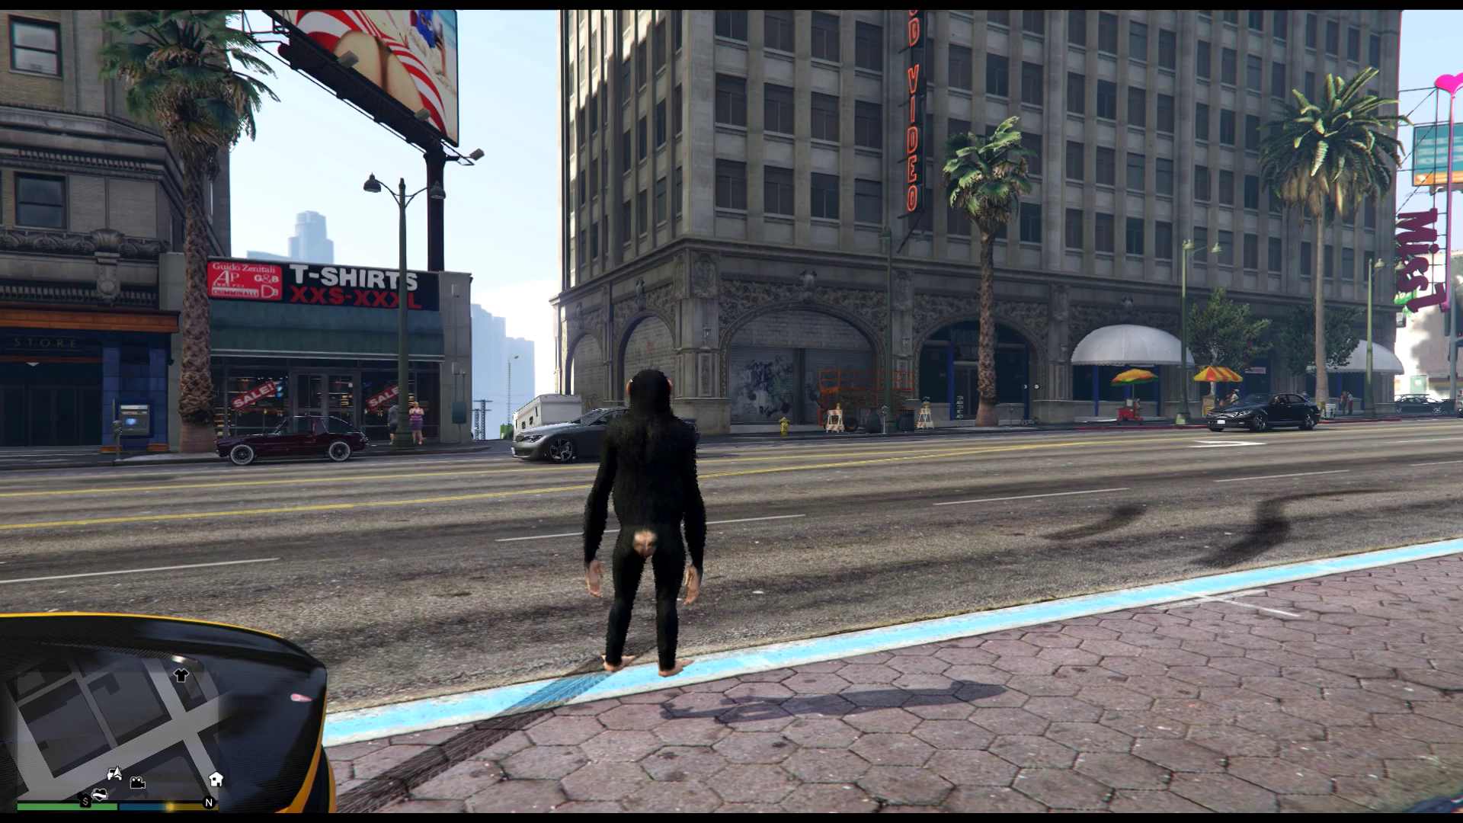
Step: Try the PROLHOST skin on page 5, a HIPSTER skin on page 8 and further skins up to page 12
key("KP_2")
key("KP_2")
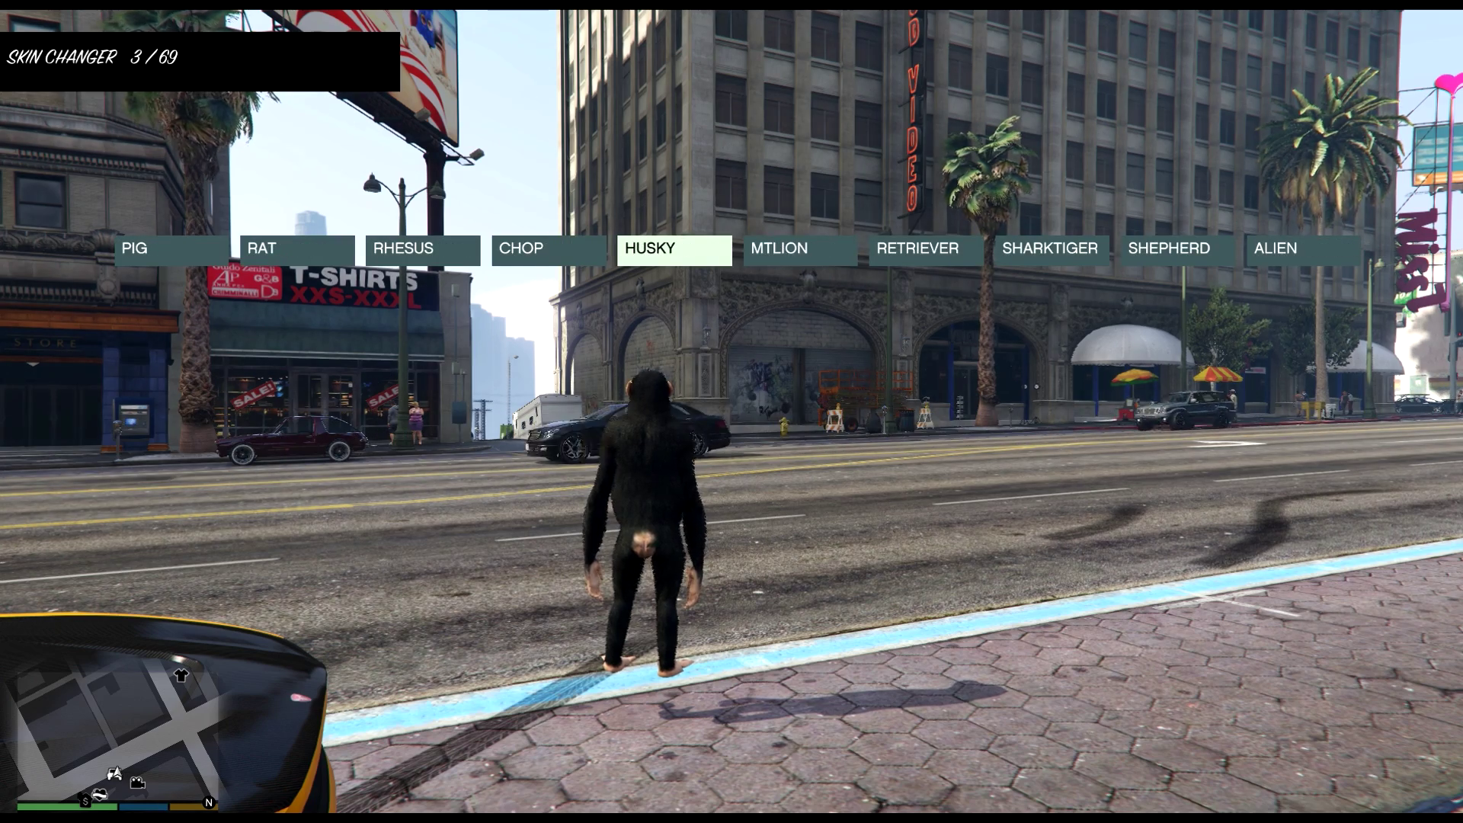
key("KP_2")
key("KP_2")
key("KP_4")
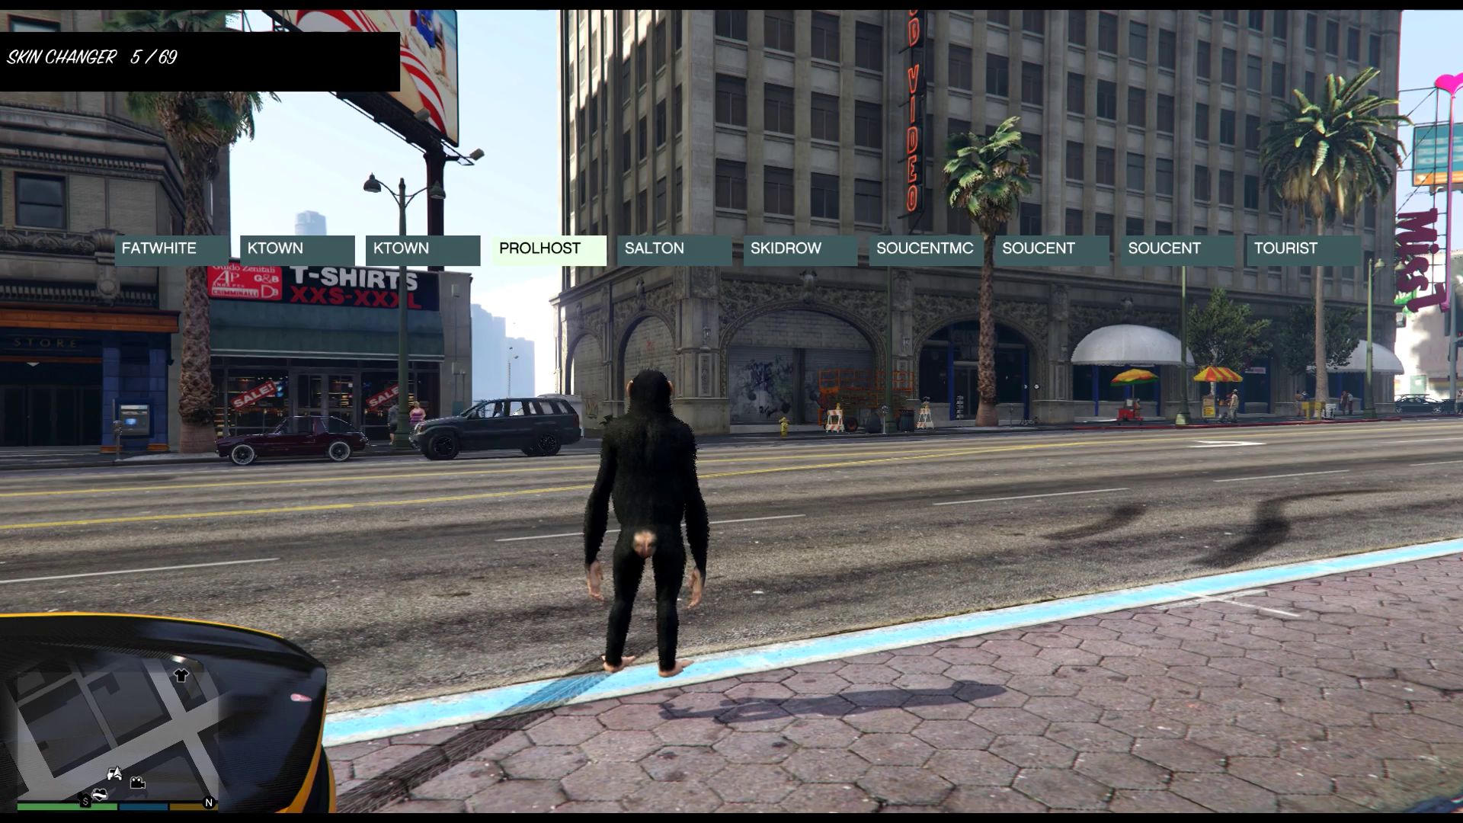
key("KP_5")
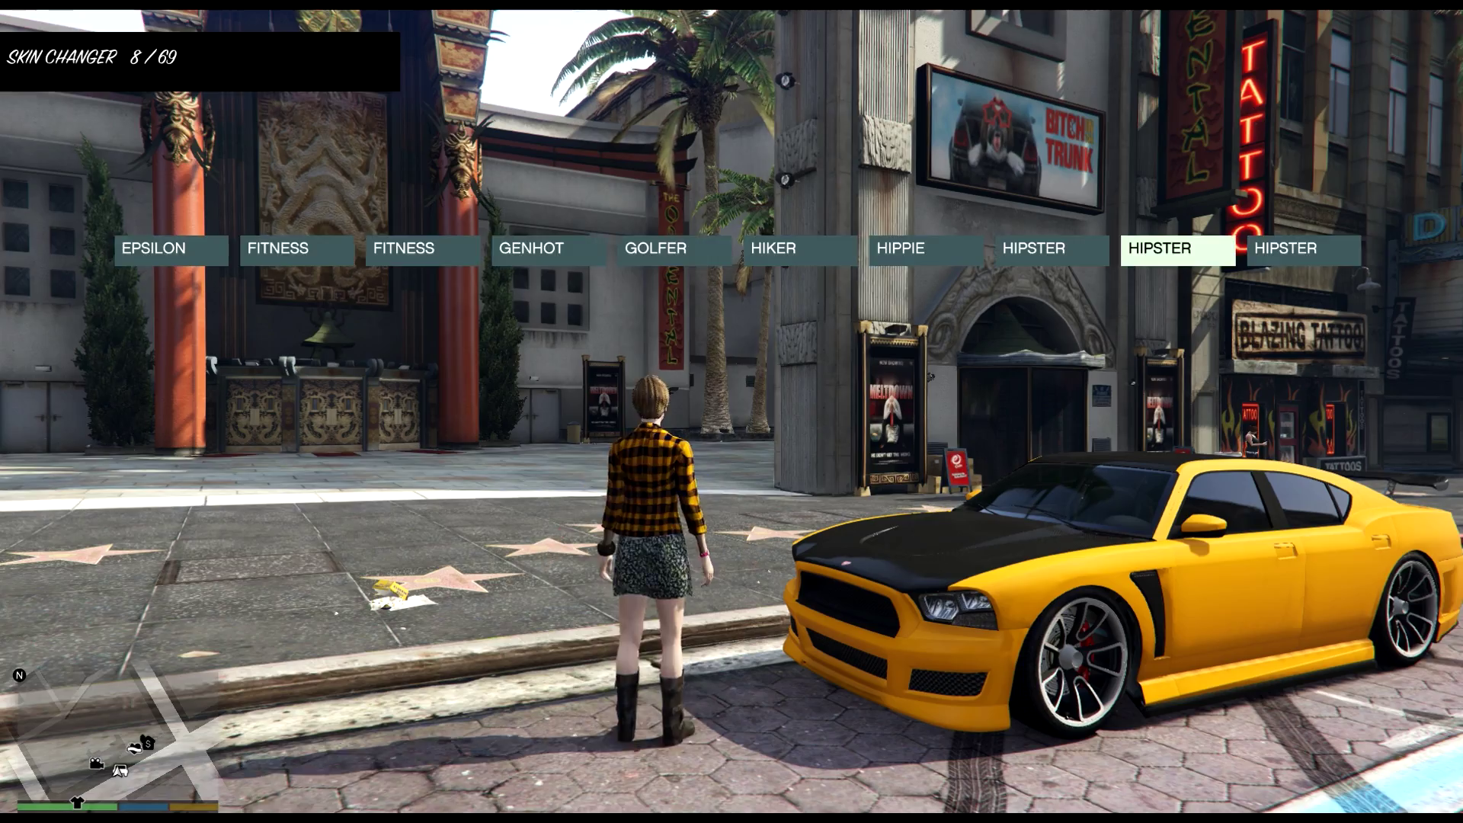
key("KP_2")
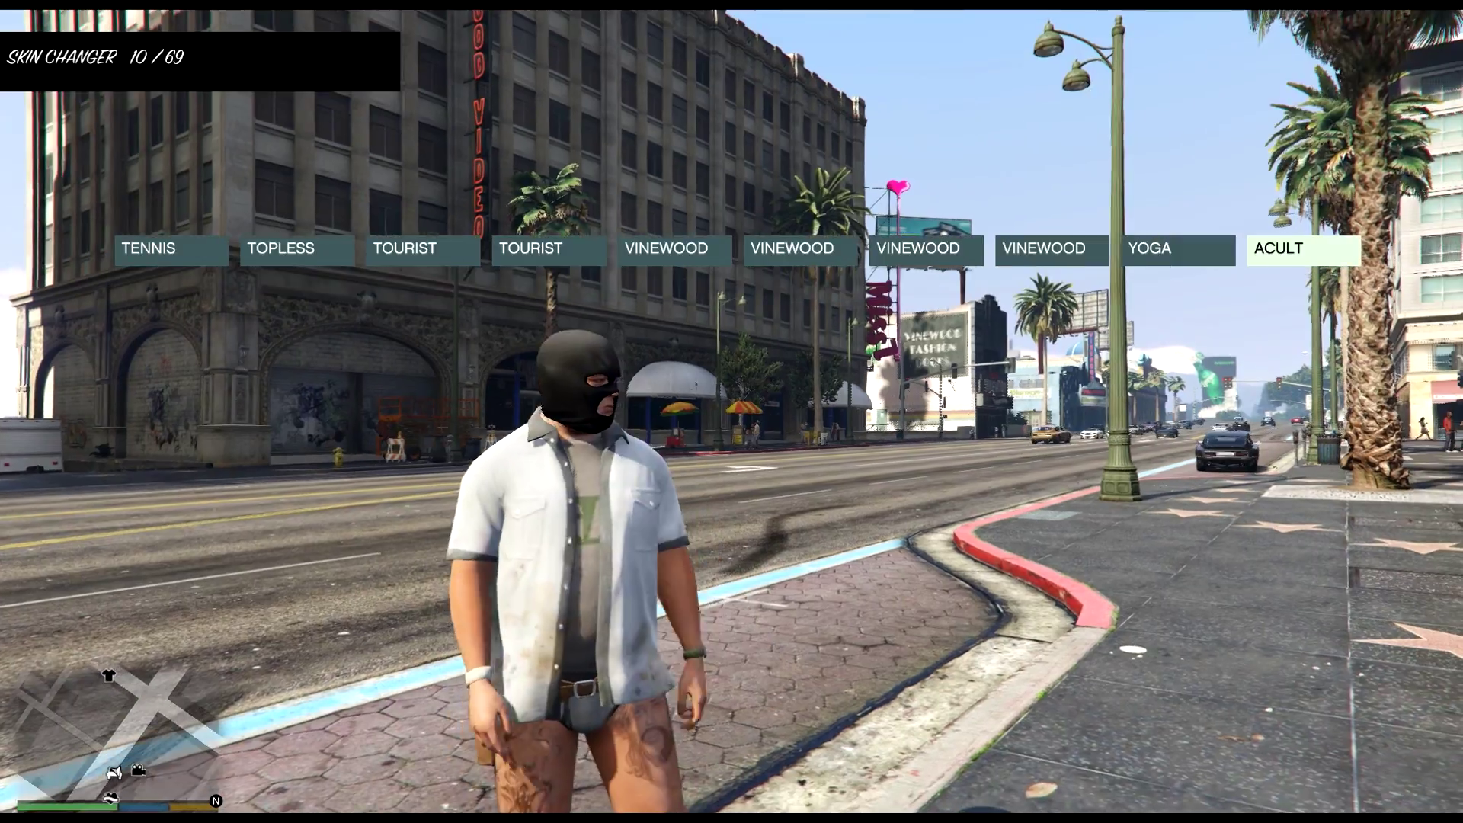
key("KP_2")
key("KP_2")
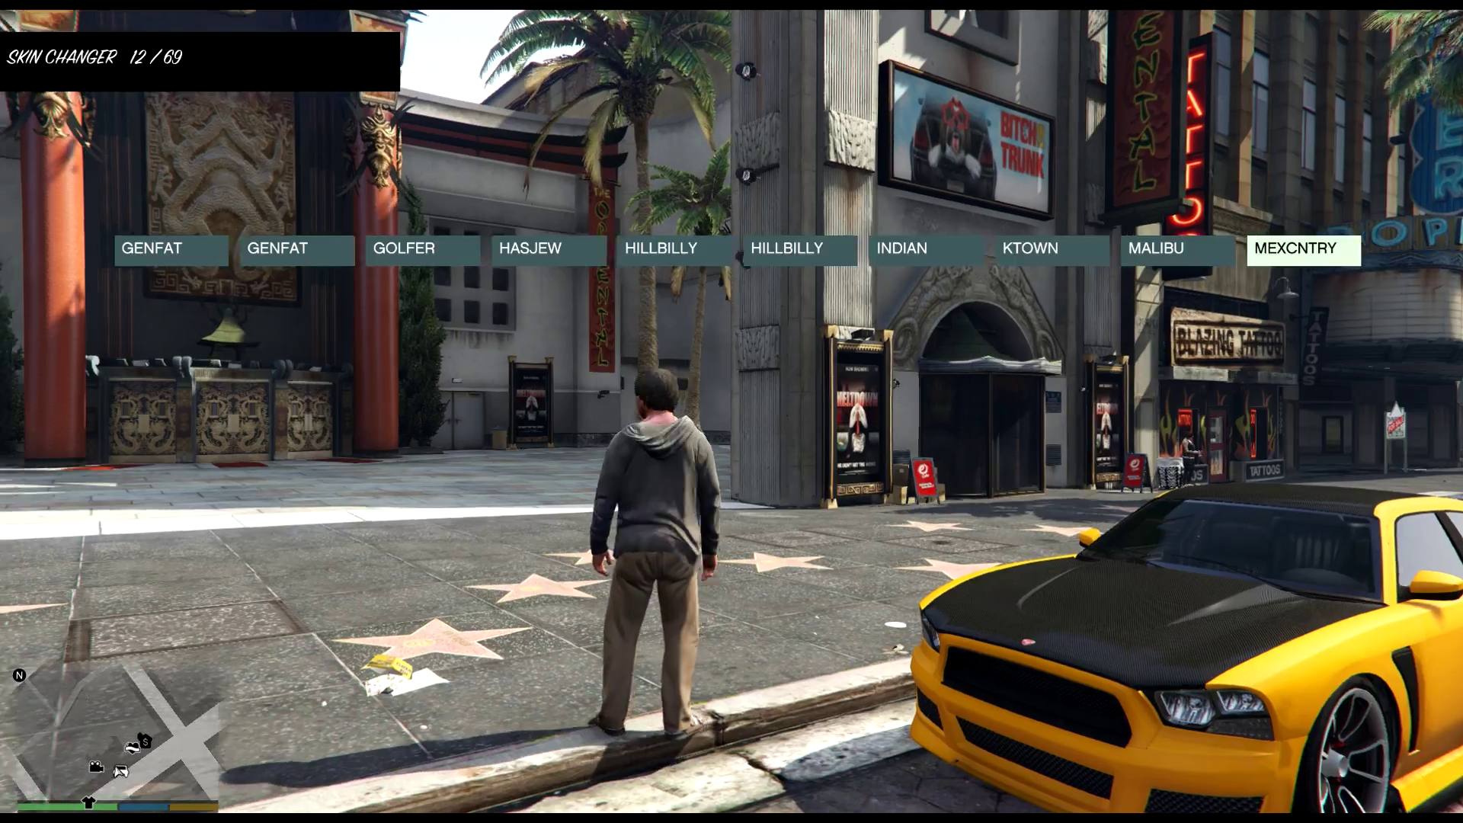
Step: Apply the HASJEW skin on page 12 and walk the character around to view it
key("KP_4")
key("KP_4")
key("KP_4")
key("KP_4")
key("KP_4")
key("KP_4")
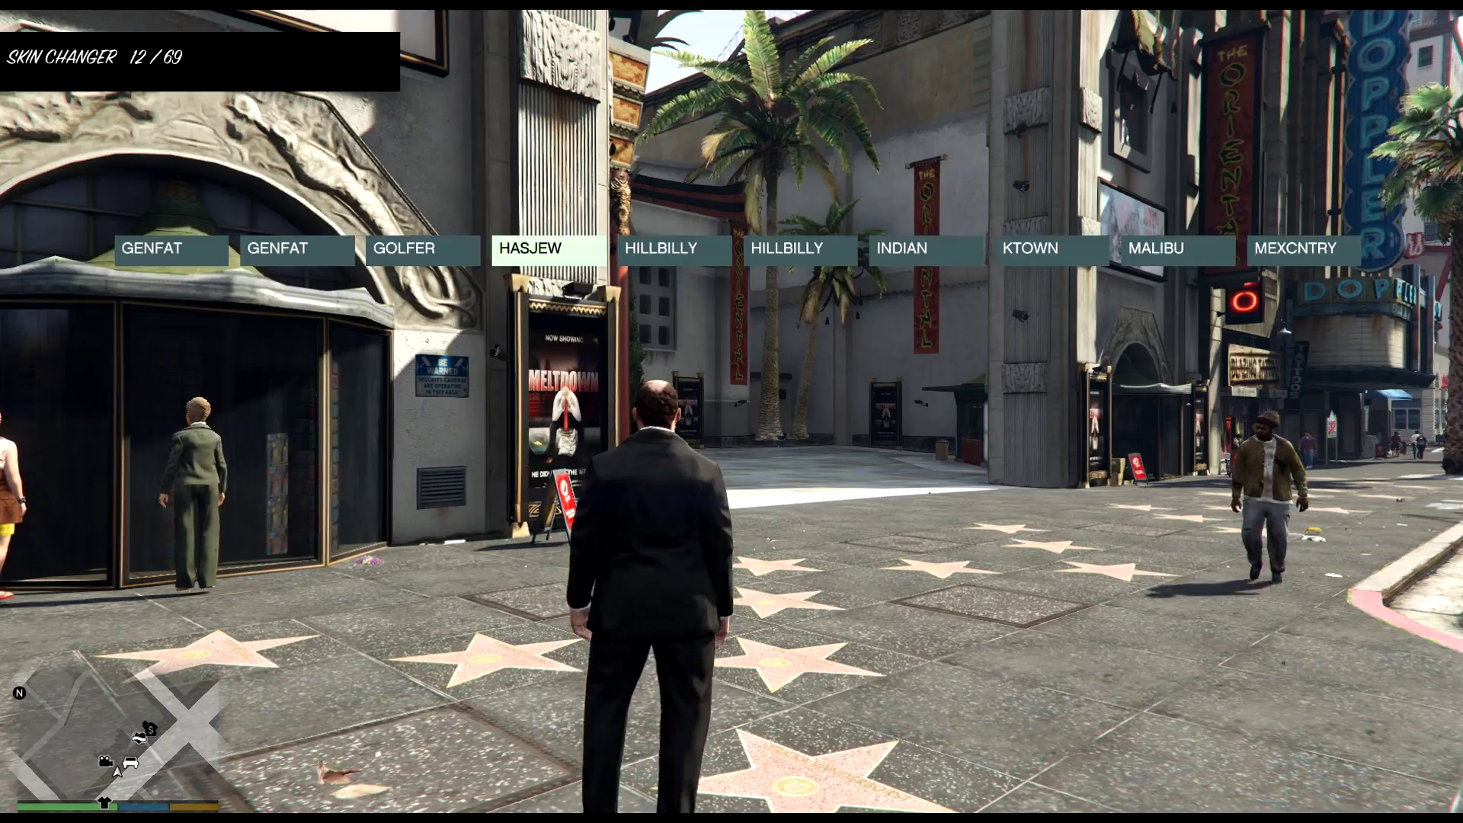
key("s")
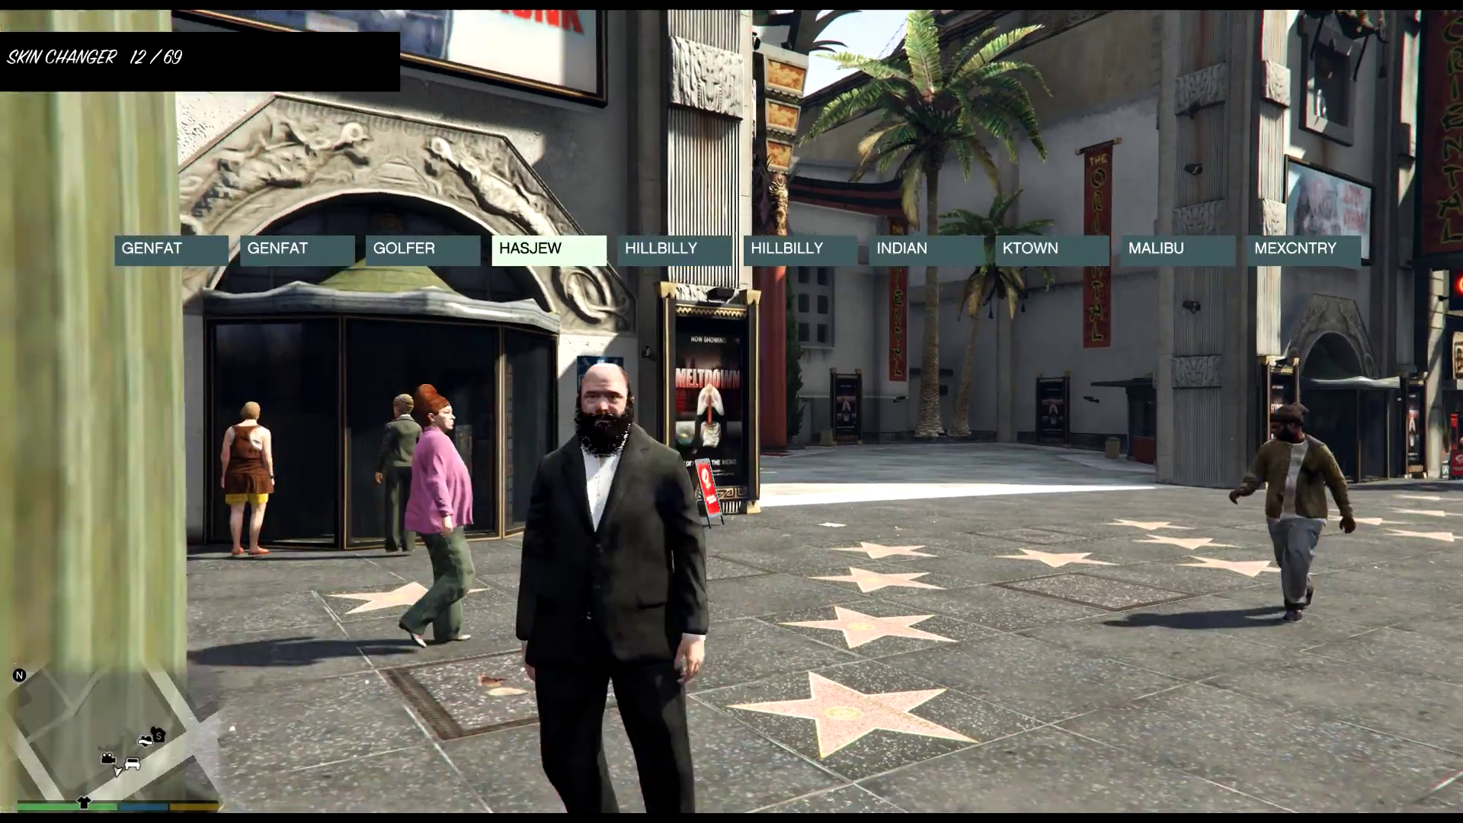
key("w")
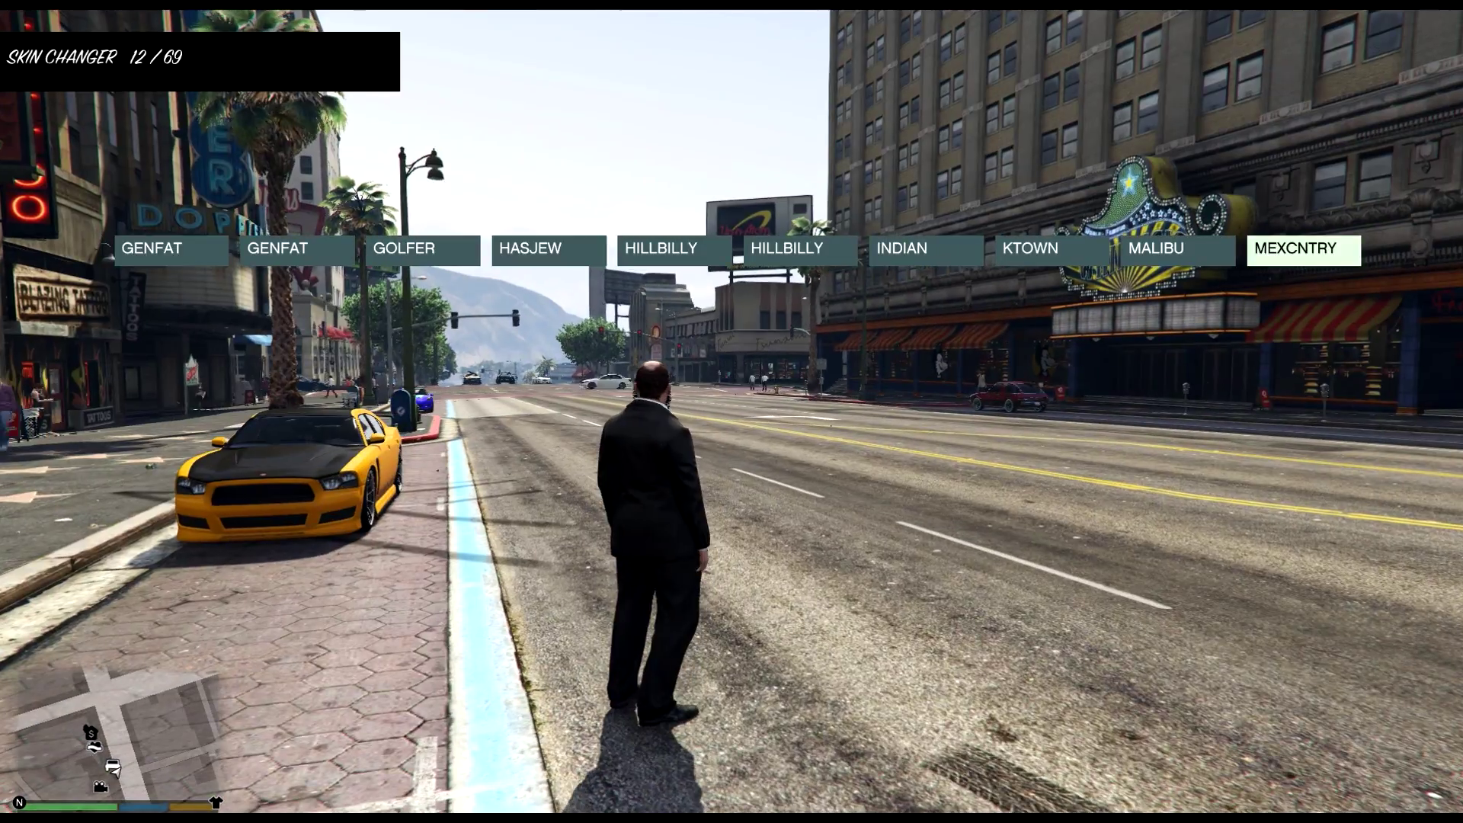
Step: Return to page 1 of the Skin Changer and change the player model to FRANKLIN
key("KP_8")
key("KP_8")
key("KP_8")
key("KP_8")
key("KP_8")
key("KP_8")
key("KP_8")
key("KP_8")
key("KP_8")
key("KP_8")
key("KP_8")
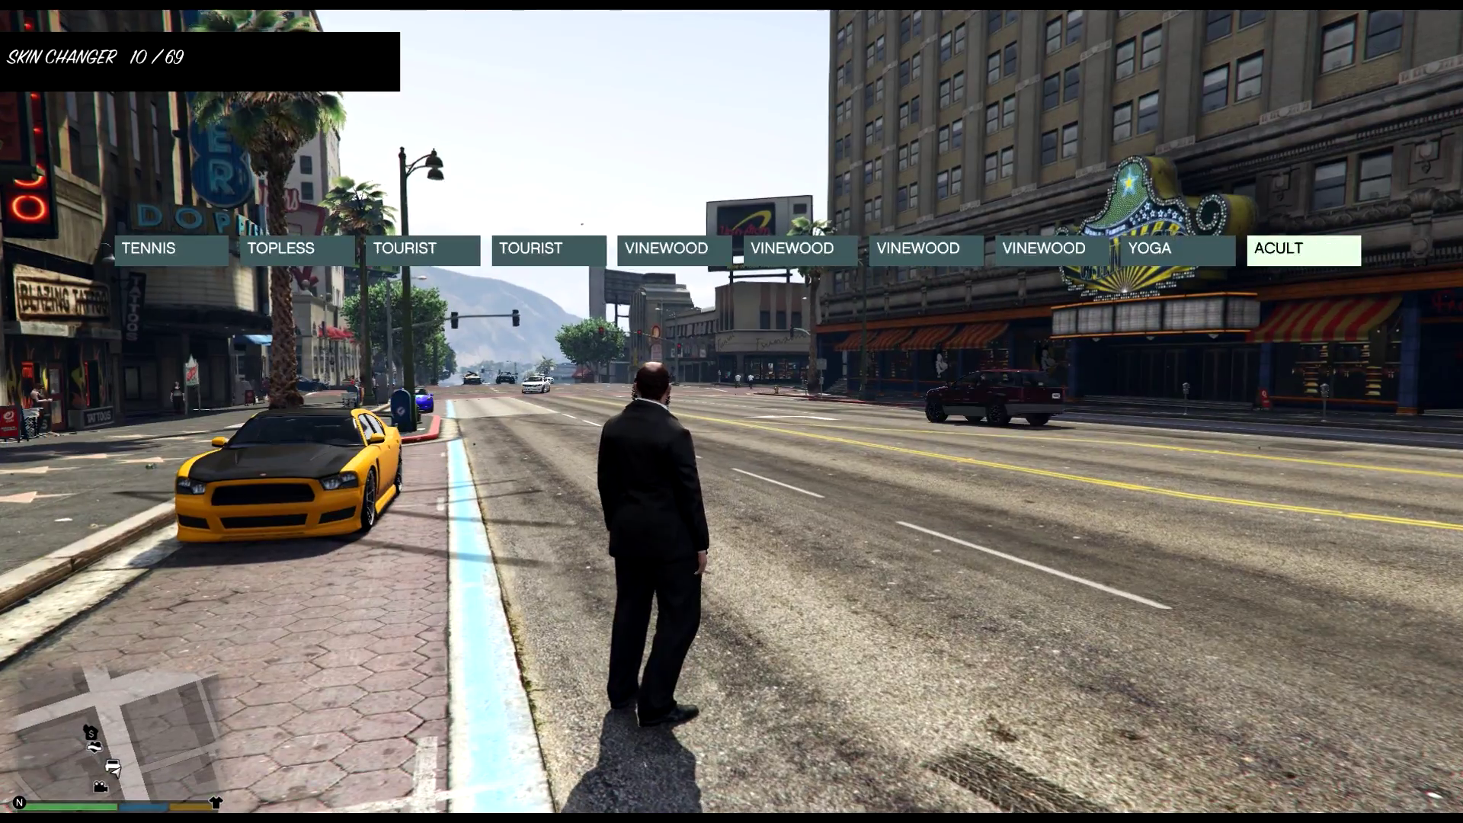
key("KP_6")
key("KP_6")
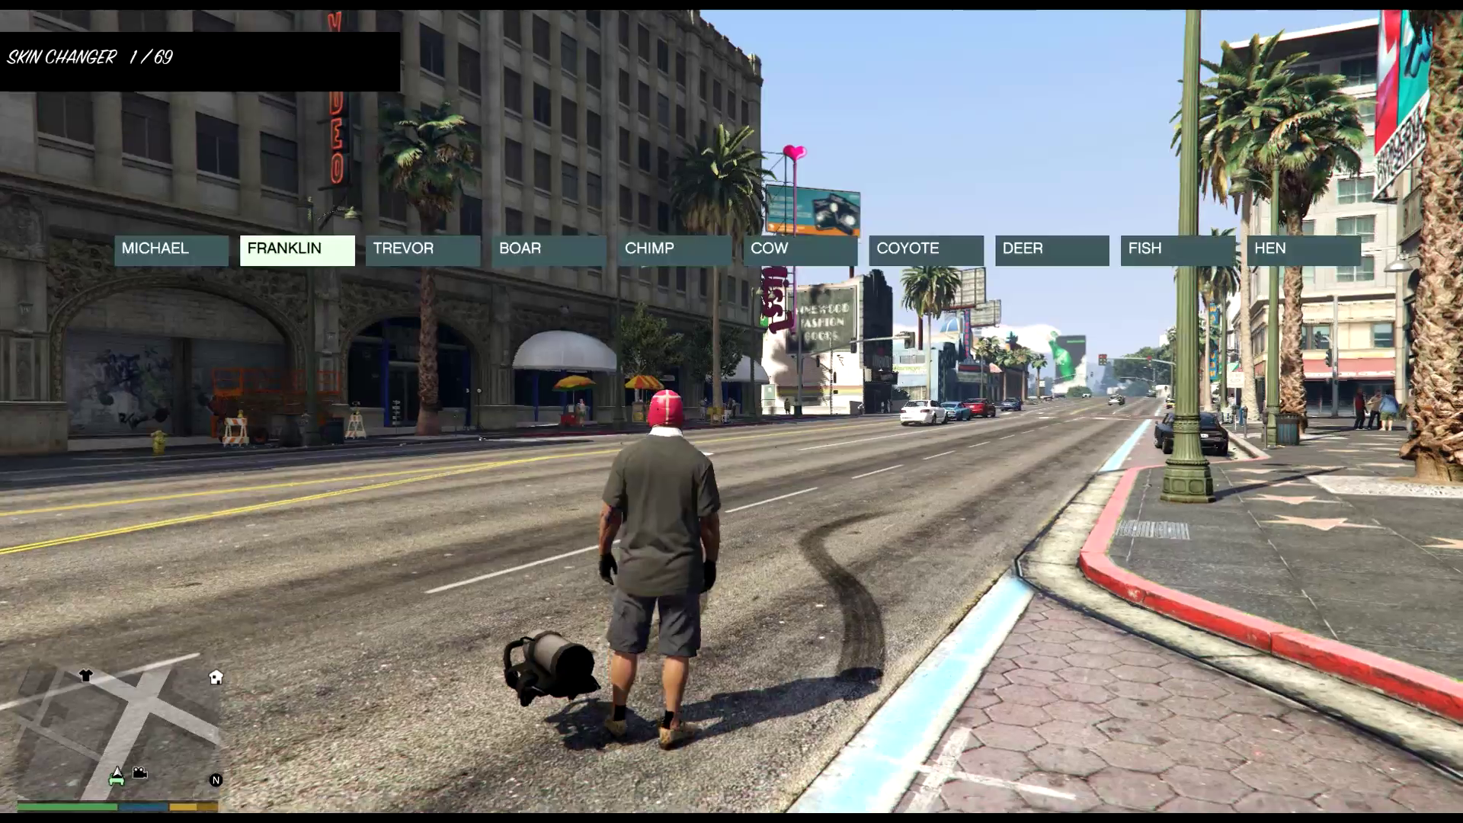
key("KP_5")
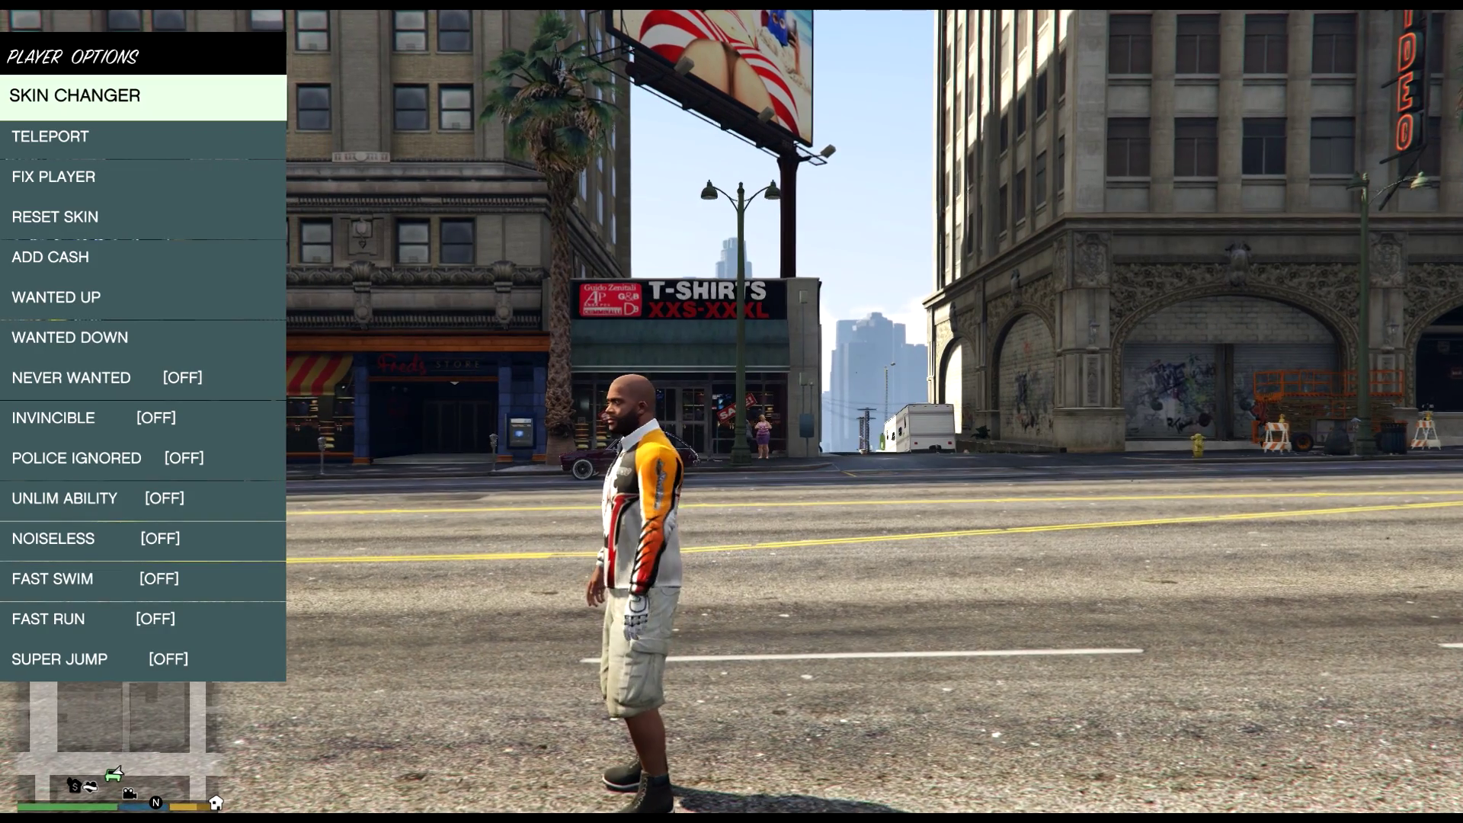
Step: Turn on FAST RUN and SUPER JUMP in the player options
key("KP_2")
key("KP_2")
key("KP_2")
key("KP_2")
key("KP_2")
key("KP_2")
key("KP_2")
key("KP_2")
key("KP_2")
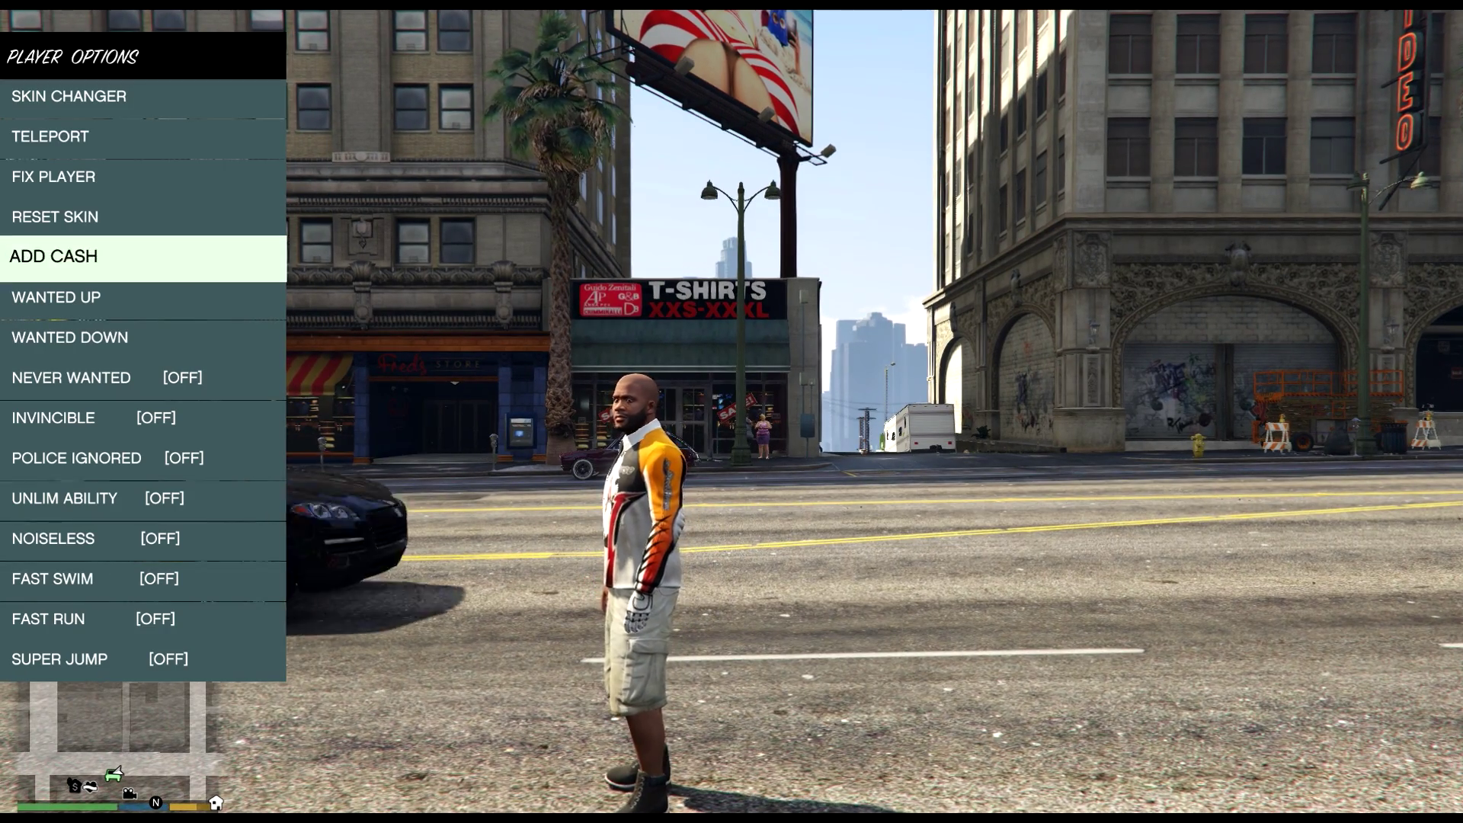
key("KP_2")
key("KP_2")
key("KP_2")
key("KP_2")
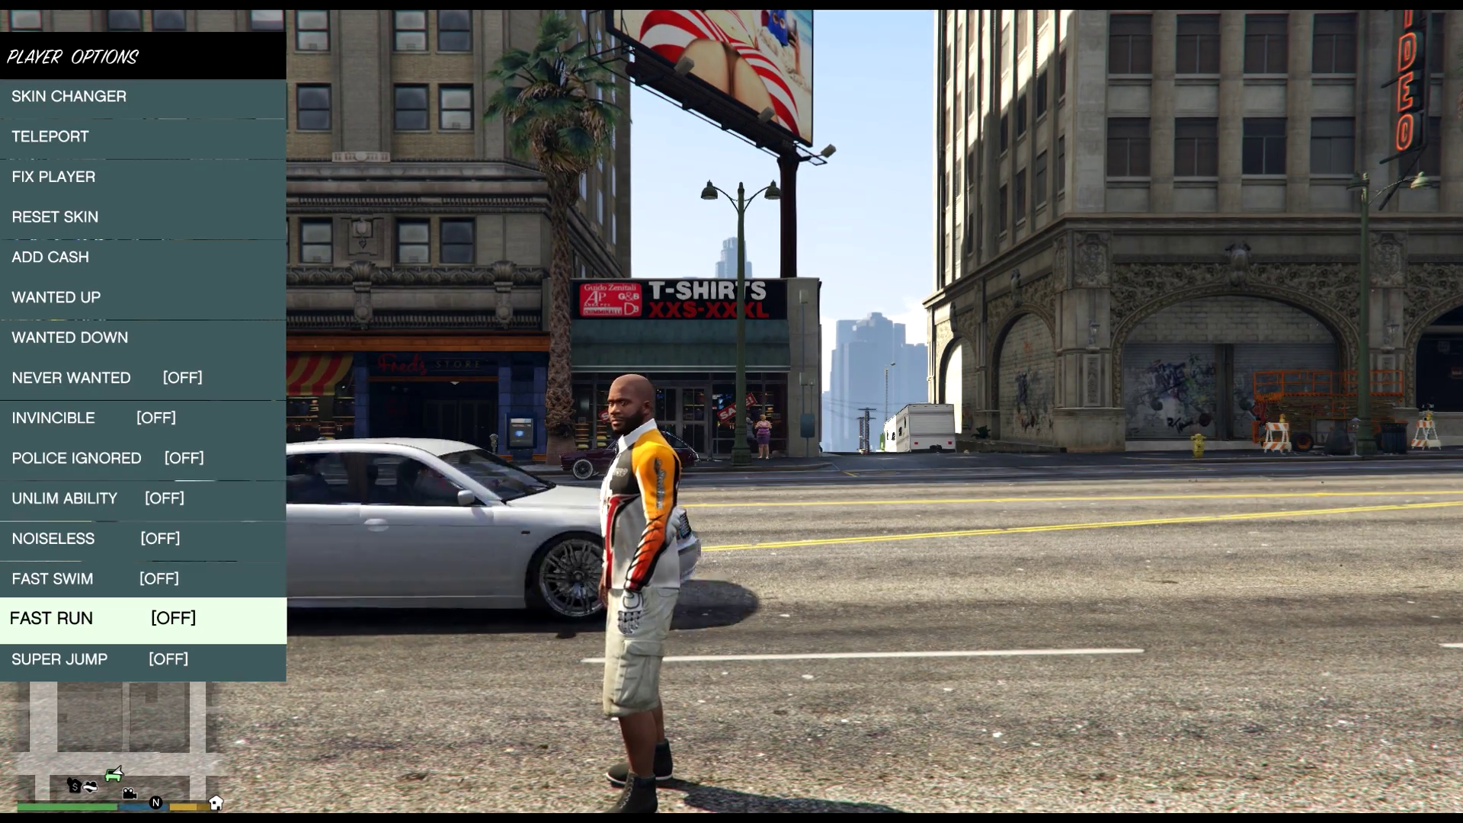
key("KP_5")
key("KP_2")
key("KP_5")
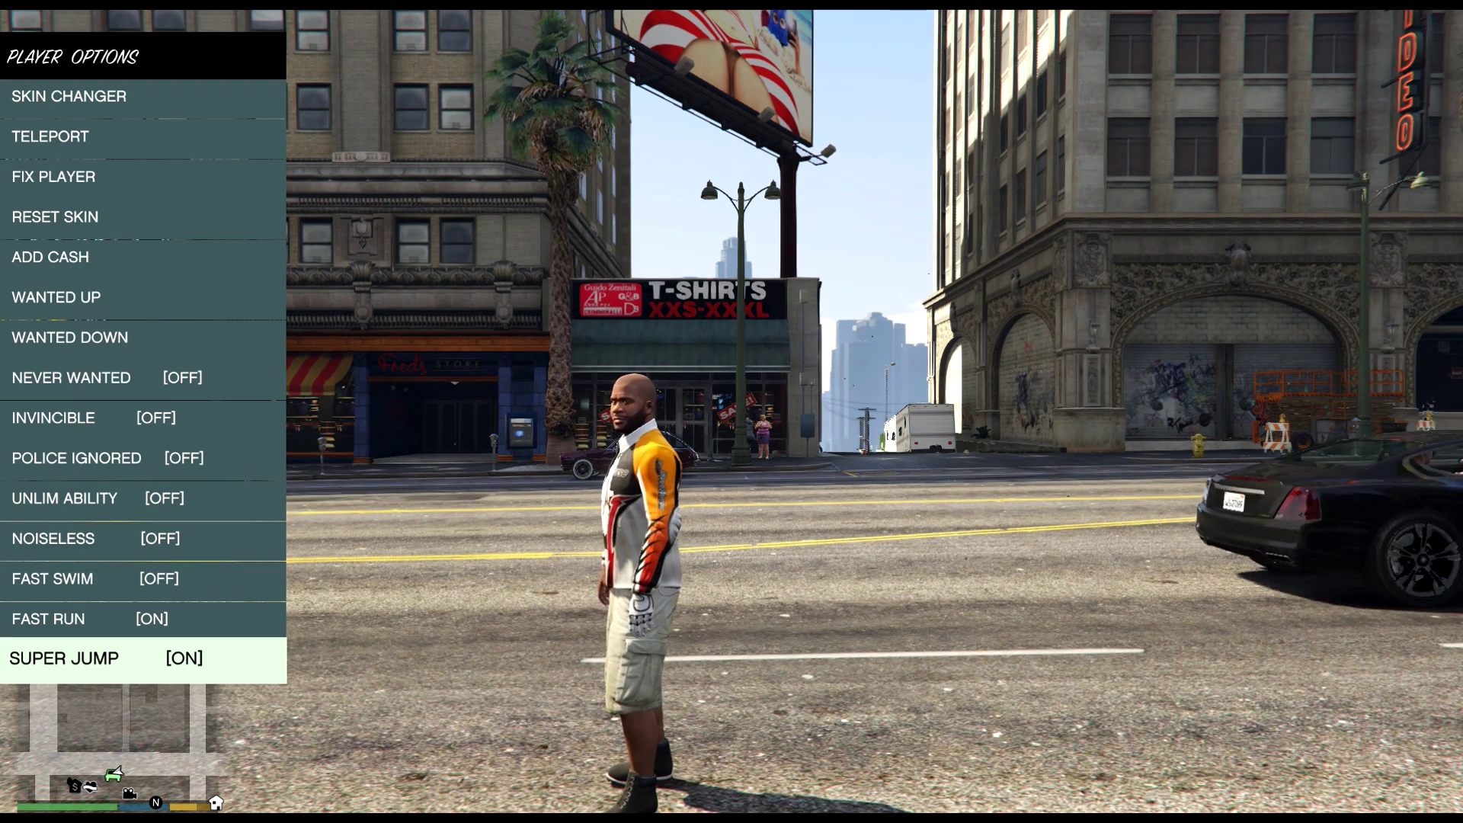
Step: Turn on INVINCIBLE in the player options
key("KP_8")
key("KP_8")
key("KP_8")
key("KP_8")
key("KP_8")
key("KP_8")
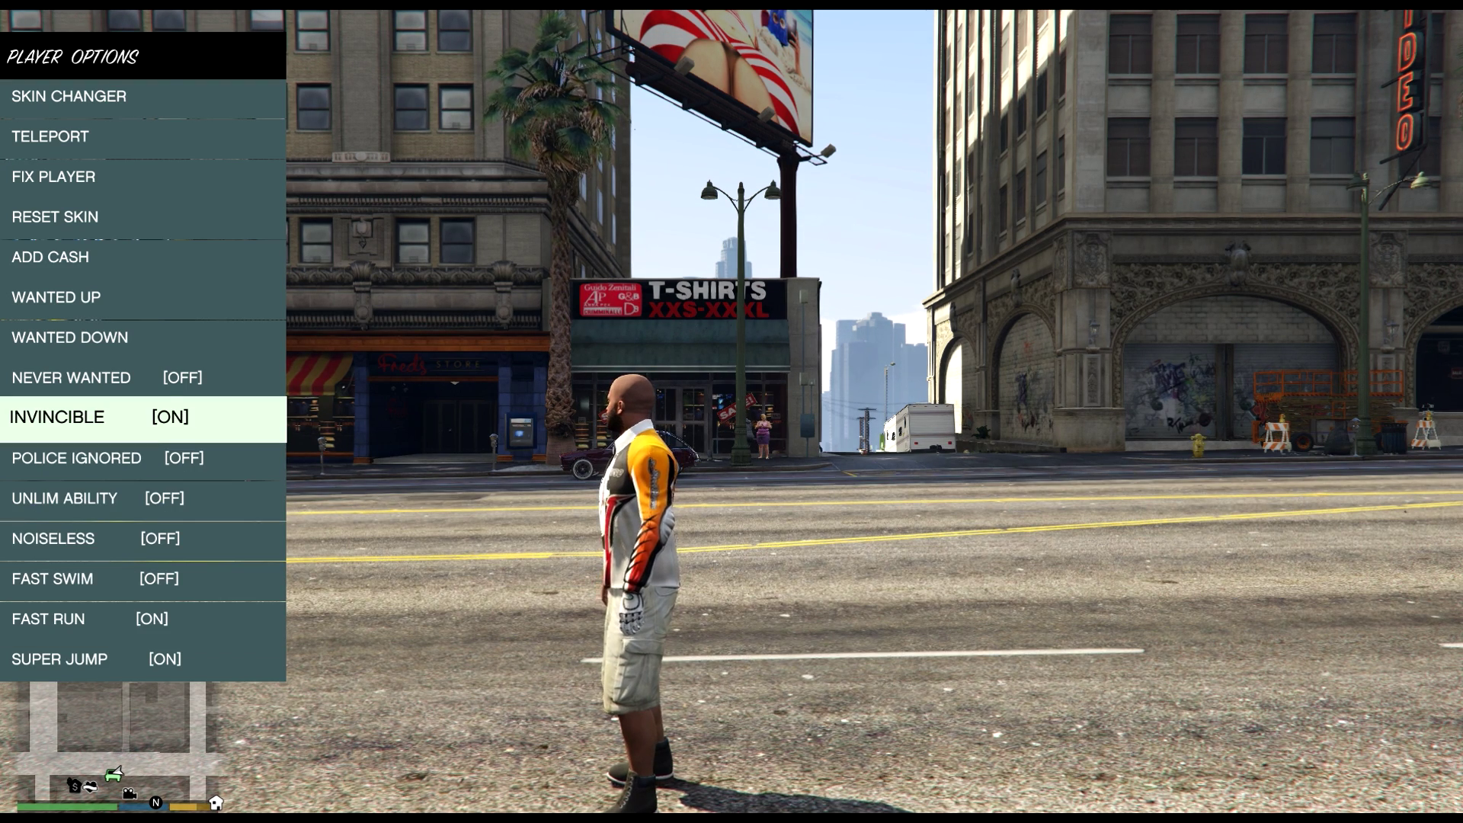
Step: Turn on NO RELOAD, FIRE AMMO, EXPLOSIVE AMMO and EXPLOSIVE MELEE in the weapon options
key("KP_0")
key("KP_2")
key("KP_5")
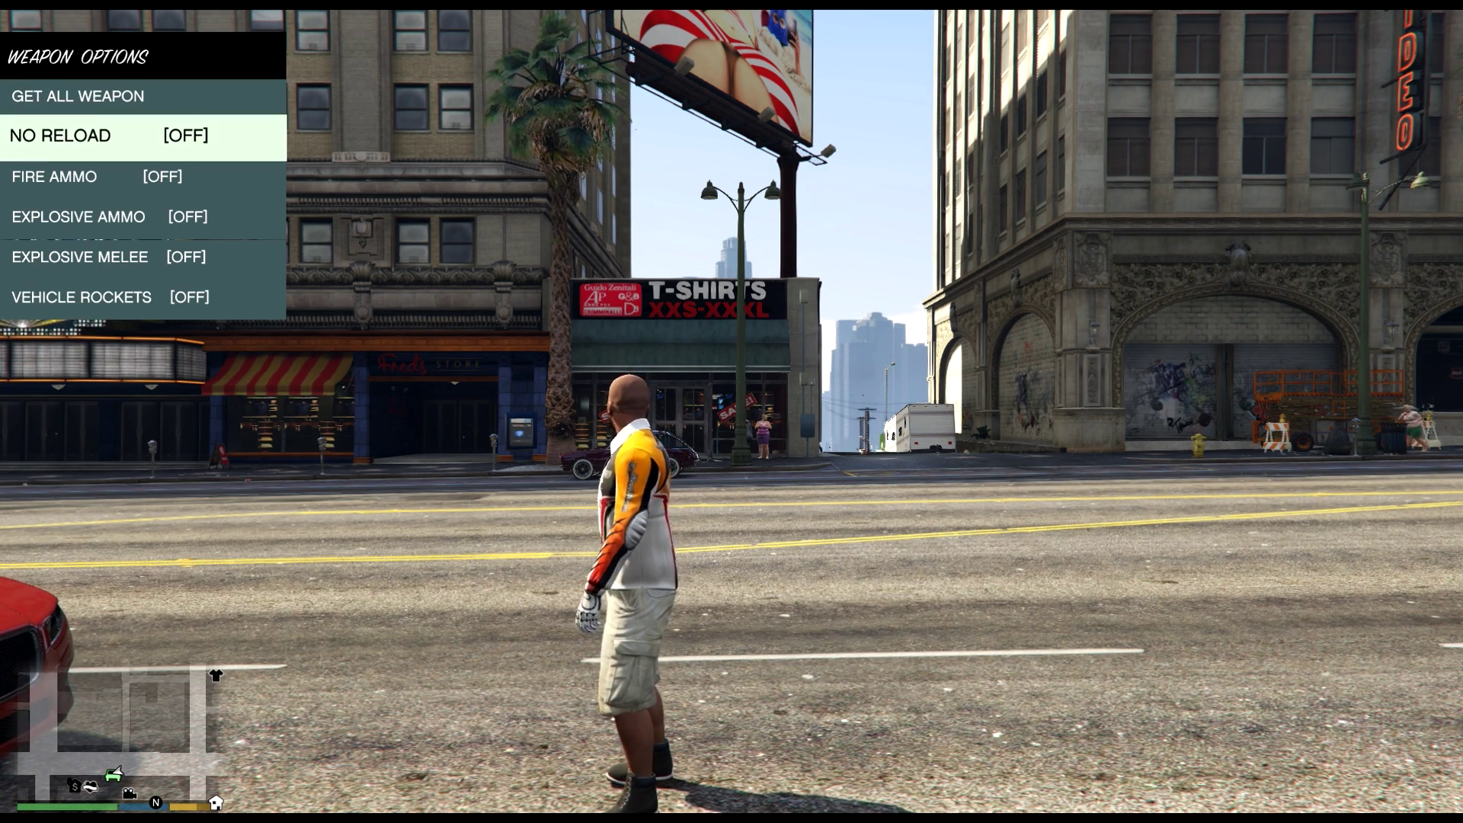
key("KP_2")
key("KP_5")
key("KP_2")
key("KP_5")
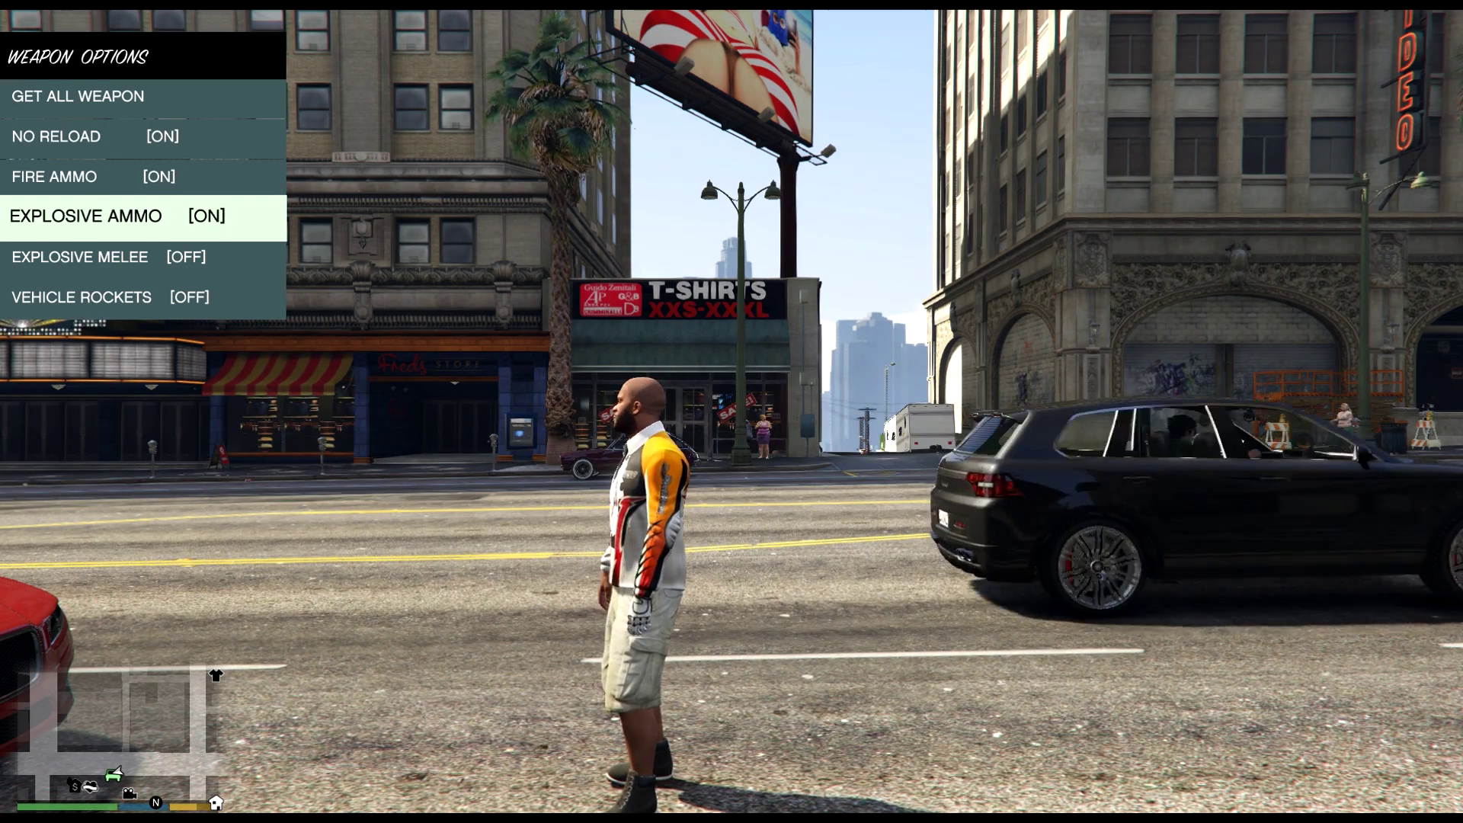
key("KP_2")
key("KP_5")
Step: Leave the weapon options and view the trainer's world options
key("KP_0")
key("KP_2")
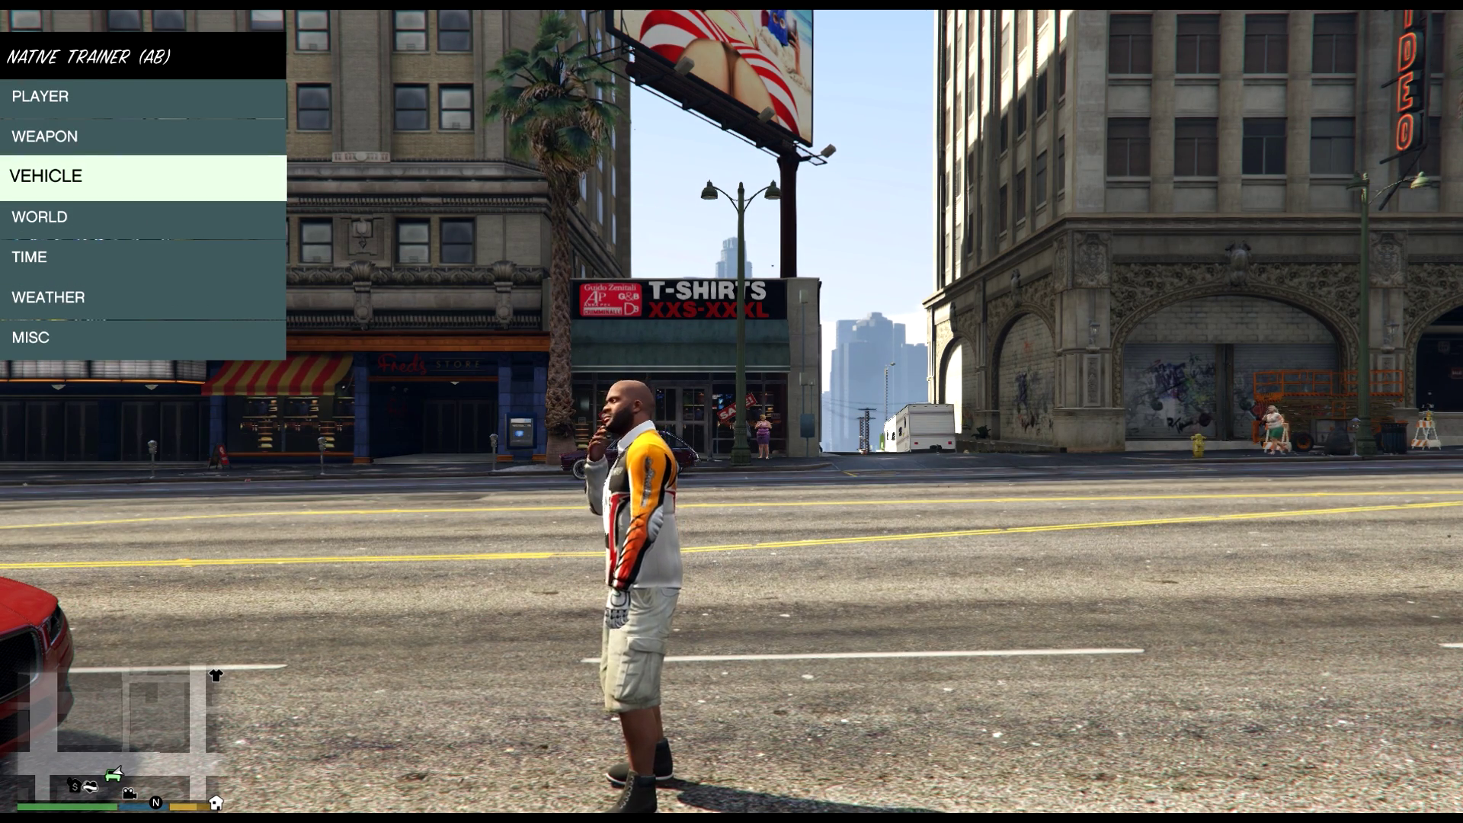
key("KP_2")
key("KP_5")
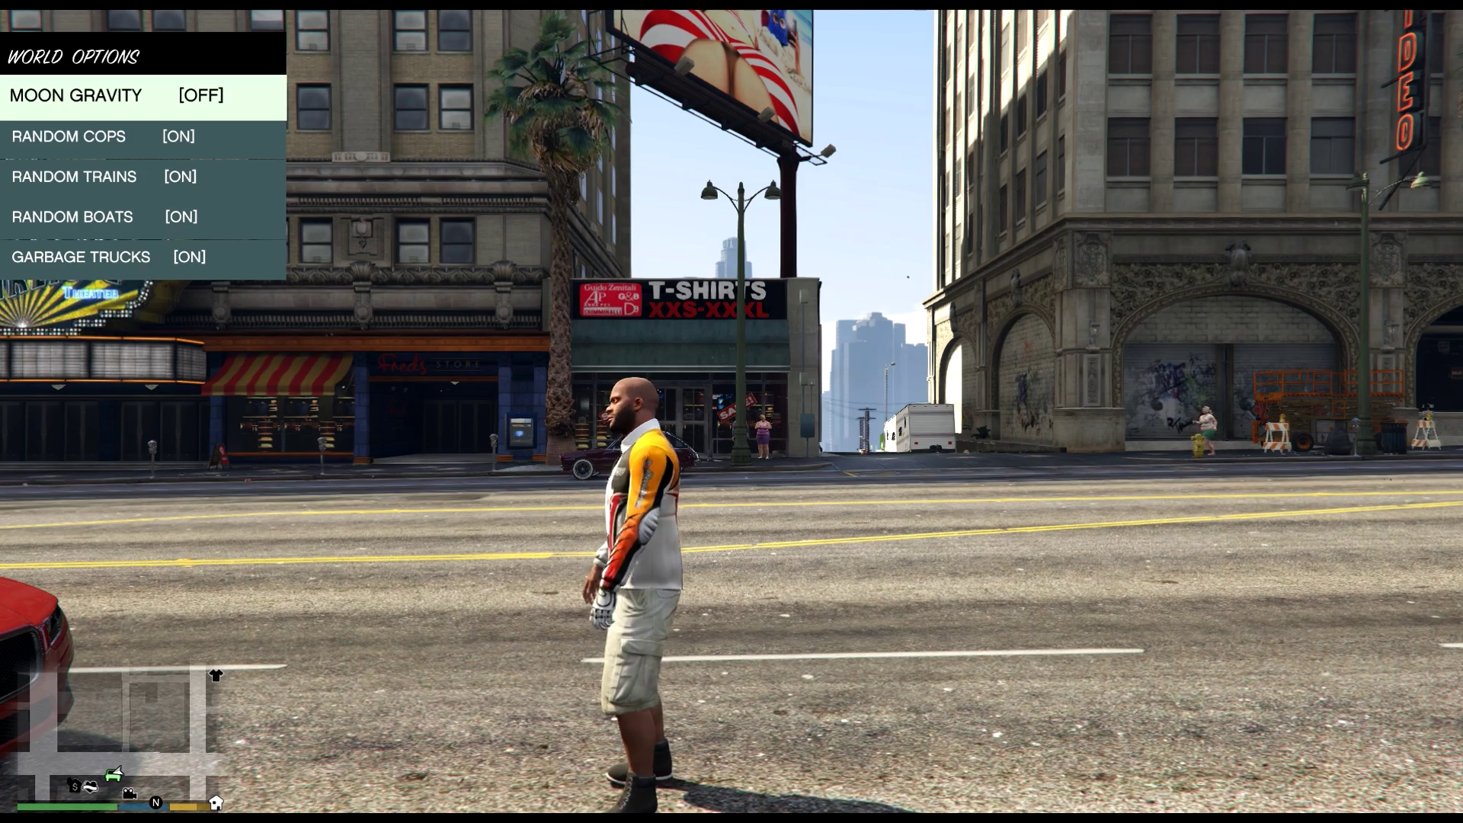
Step: Move the in-game clock forward to 13:48 in the time options
key("KP_0")
key("KP_2")
key("KP_5")
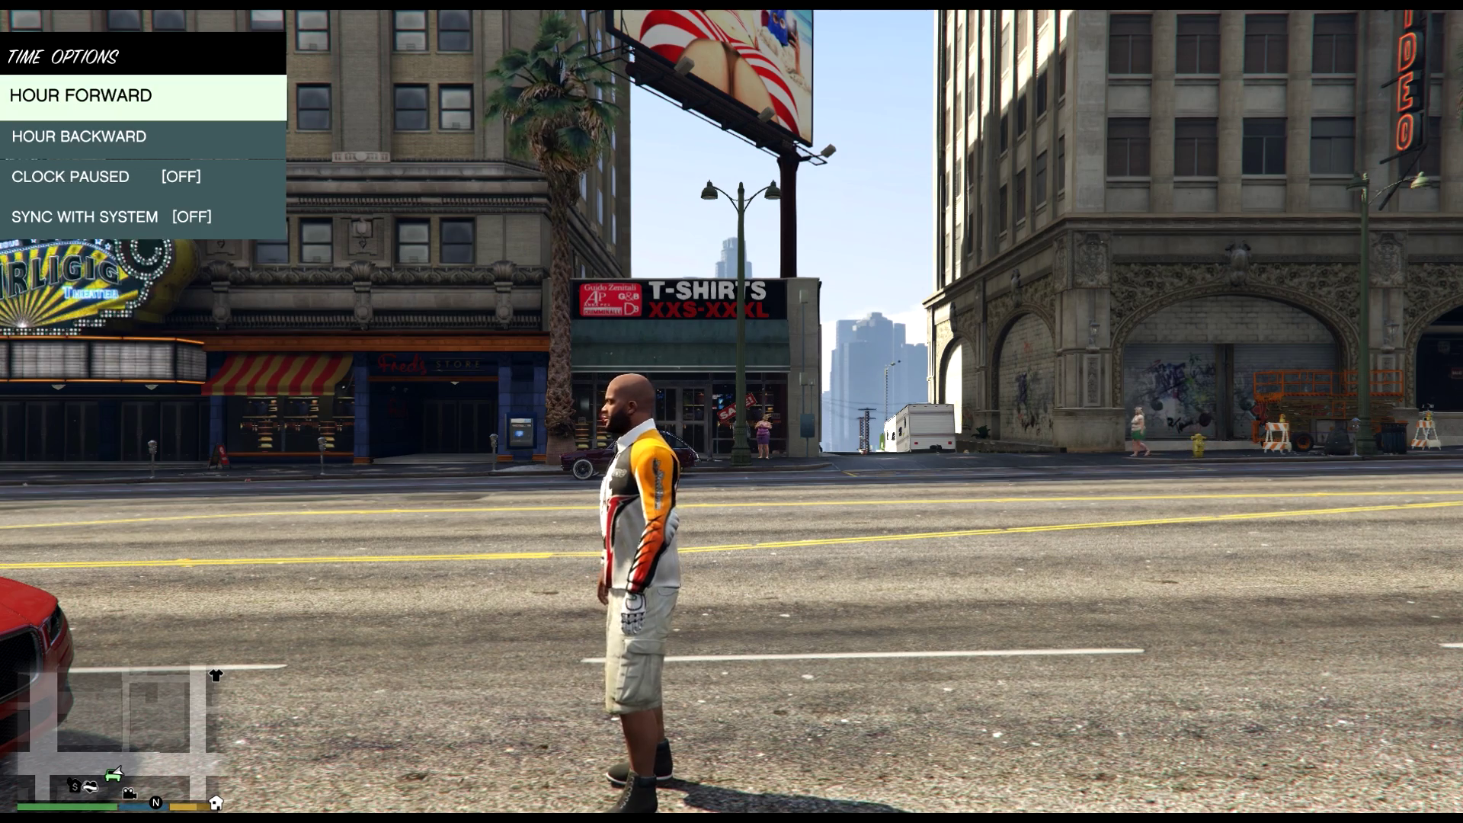
key("KP_5")
key("KP_5")
key("KP_2")
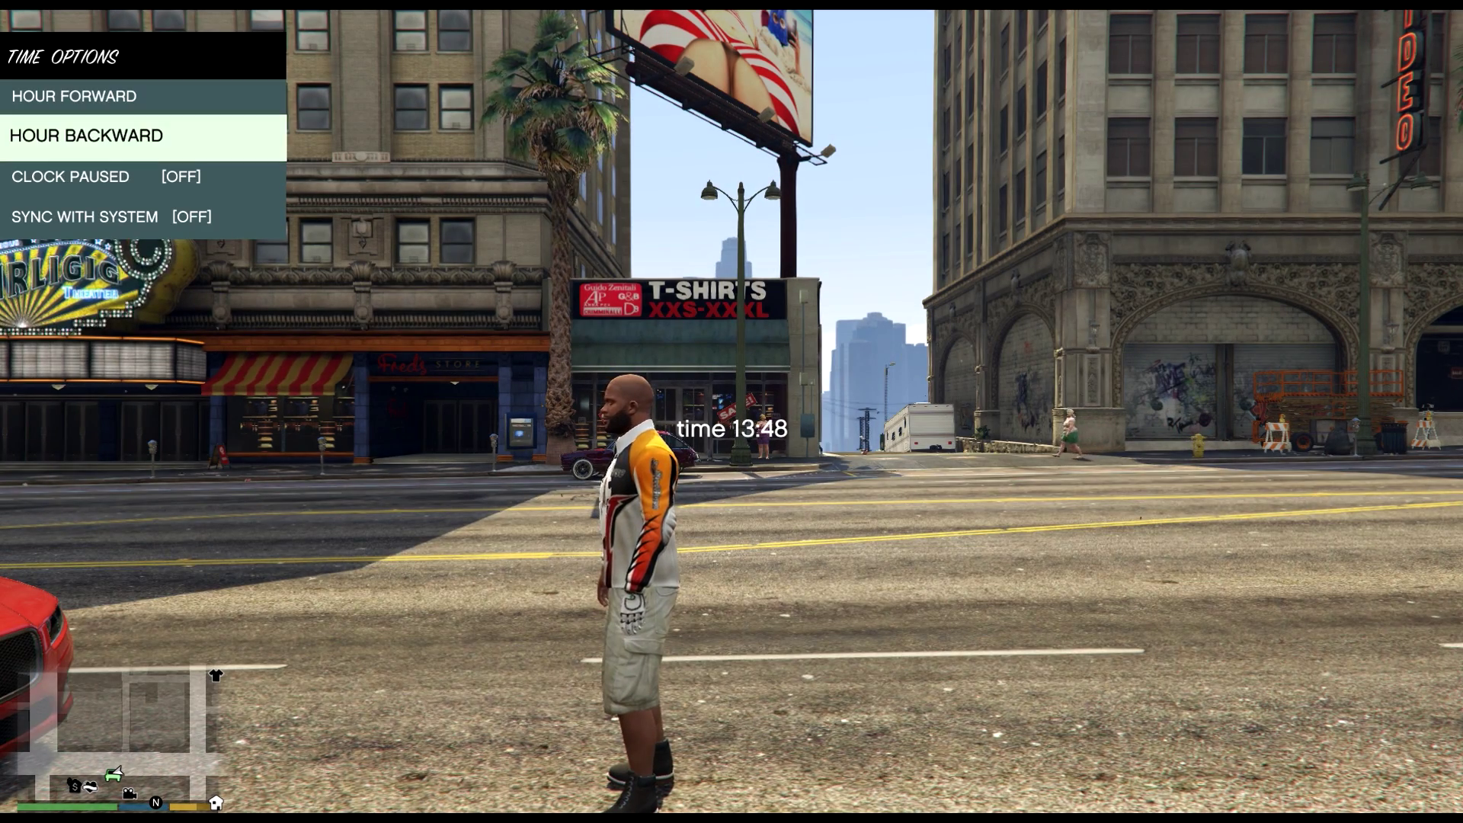
Step: Turn on WIND in the trainer's weather options
key("KP_0")
key("KP_2")
key("KP_5")
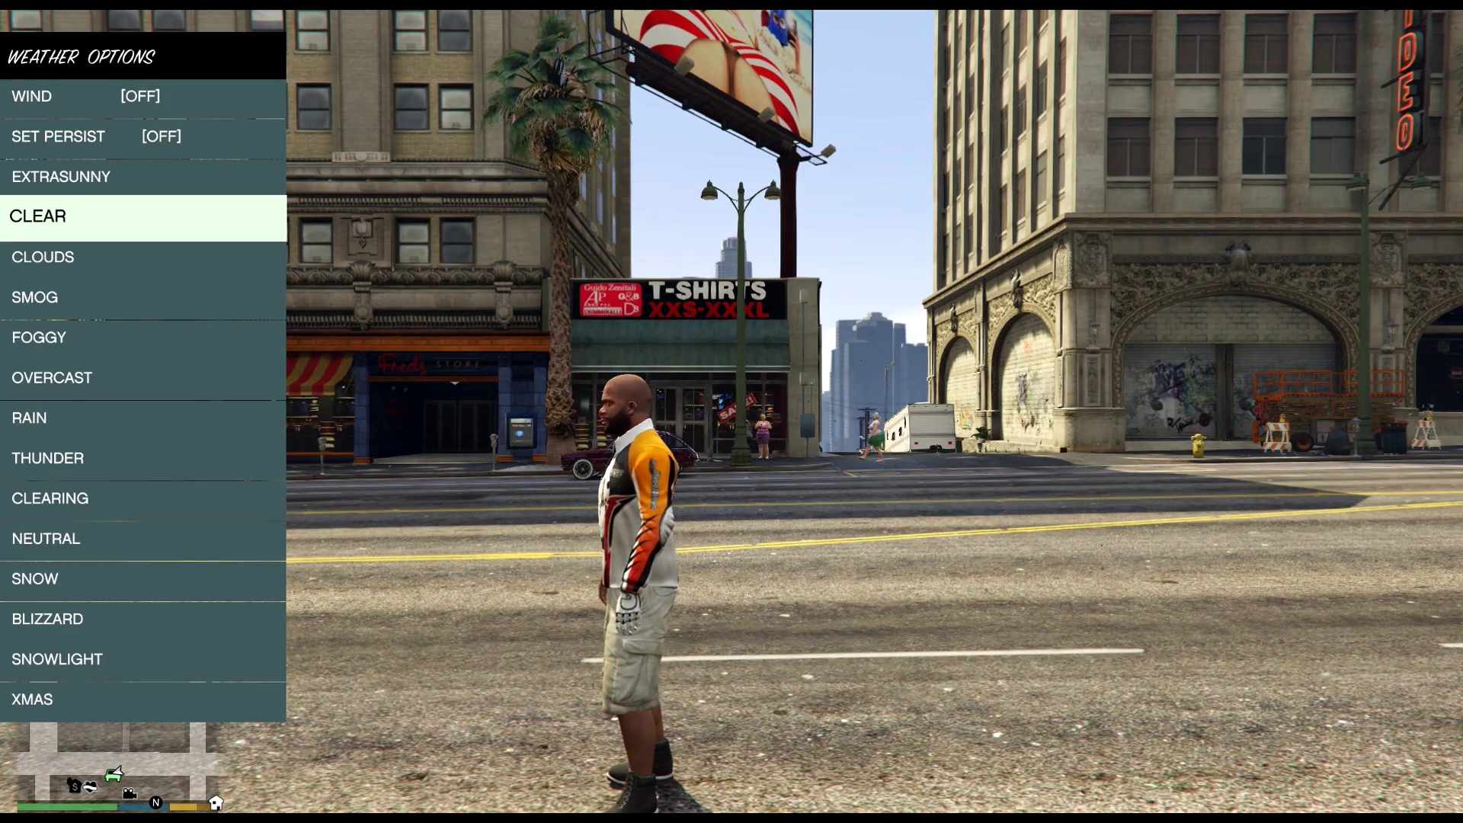
key("KP_8")
key("KP_8")
key("KP_8")
key("KP_5")
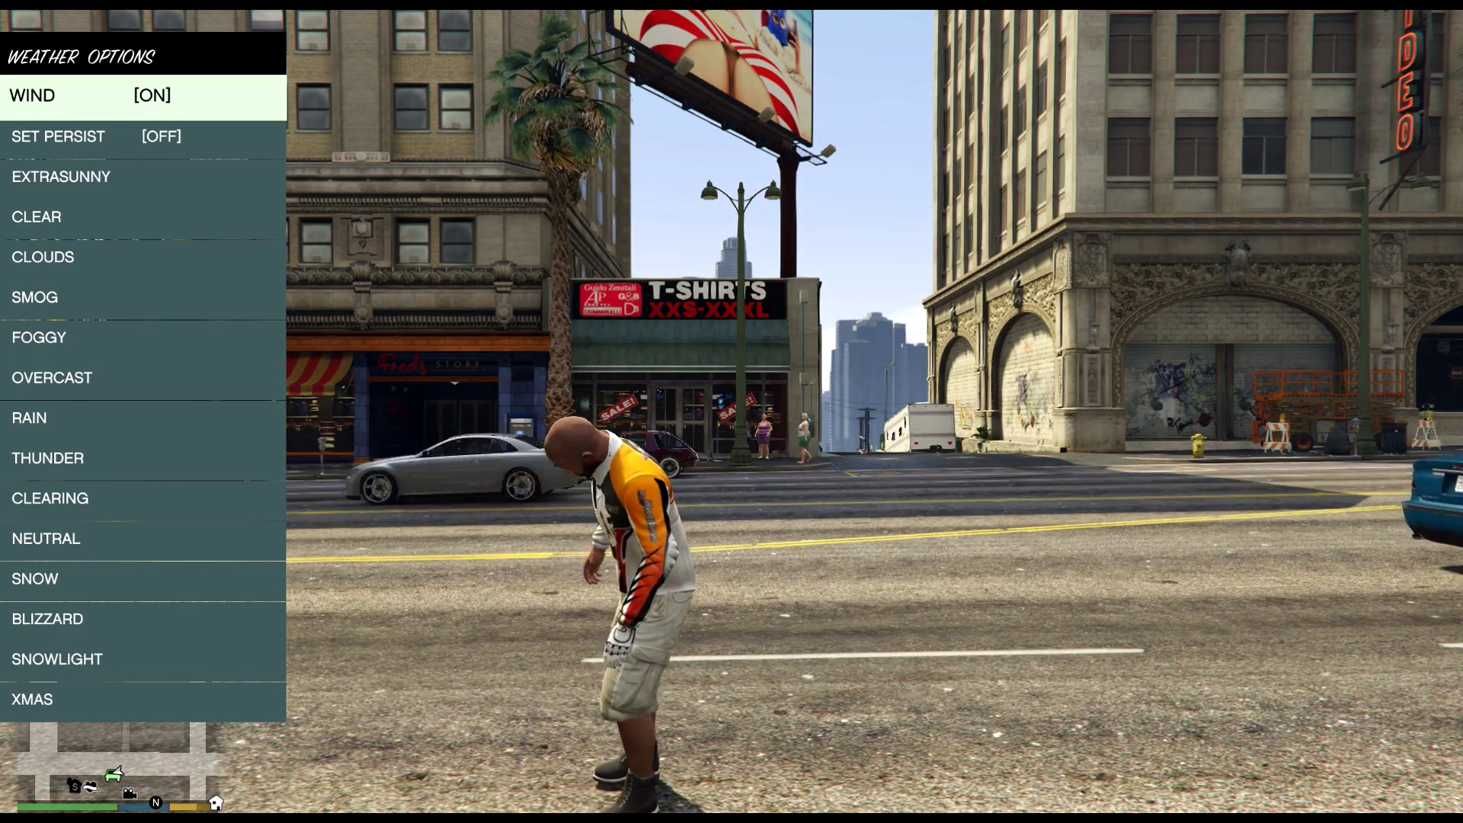
Step: Try the EXTRASUNNY, CLEAR, CLOUDS and SMOG weather settings one after another
key("KP_2")
key("KP_2")
key("KP_5")
key("KP_2")
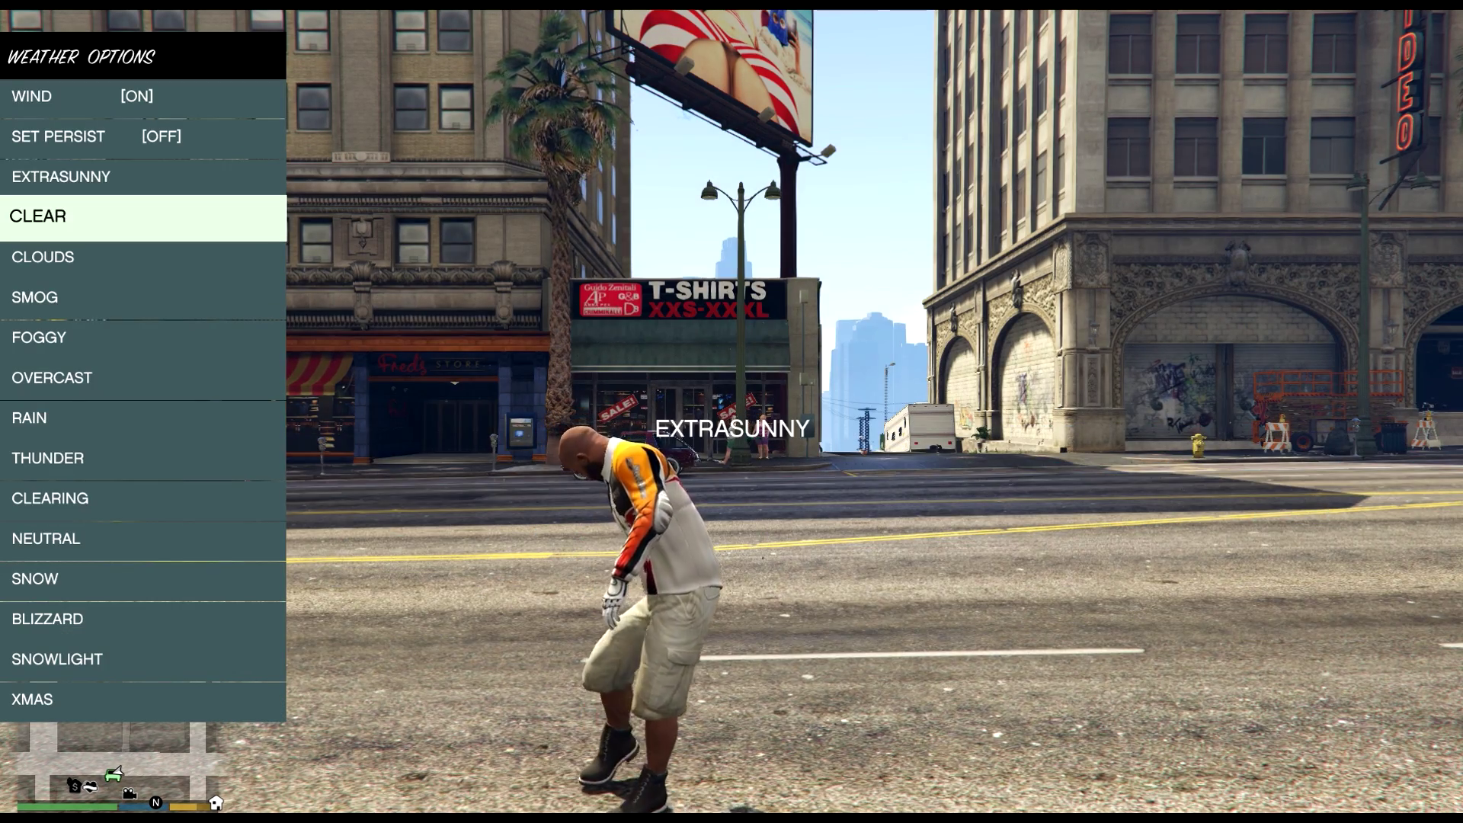
key("KP_5")
key("KP_2")
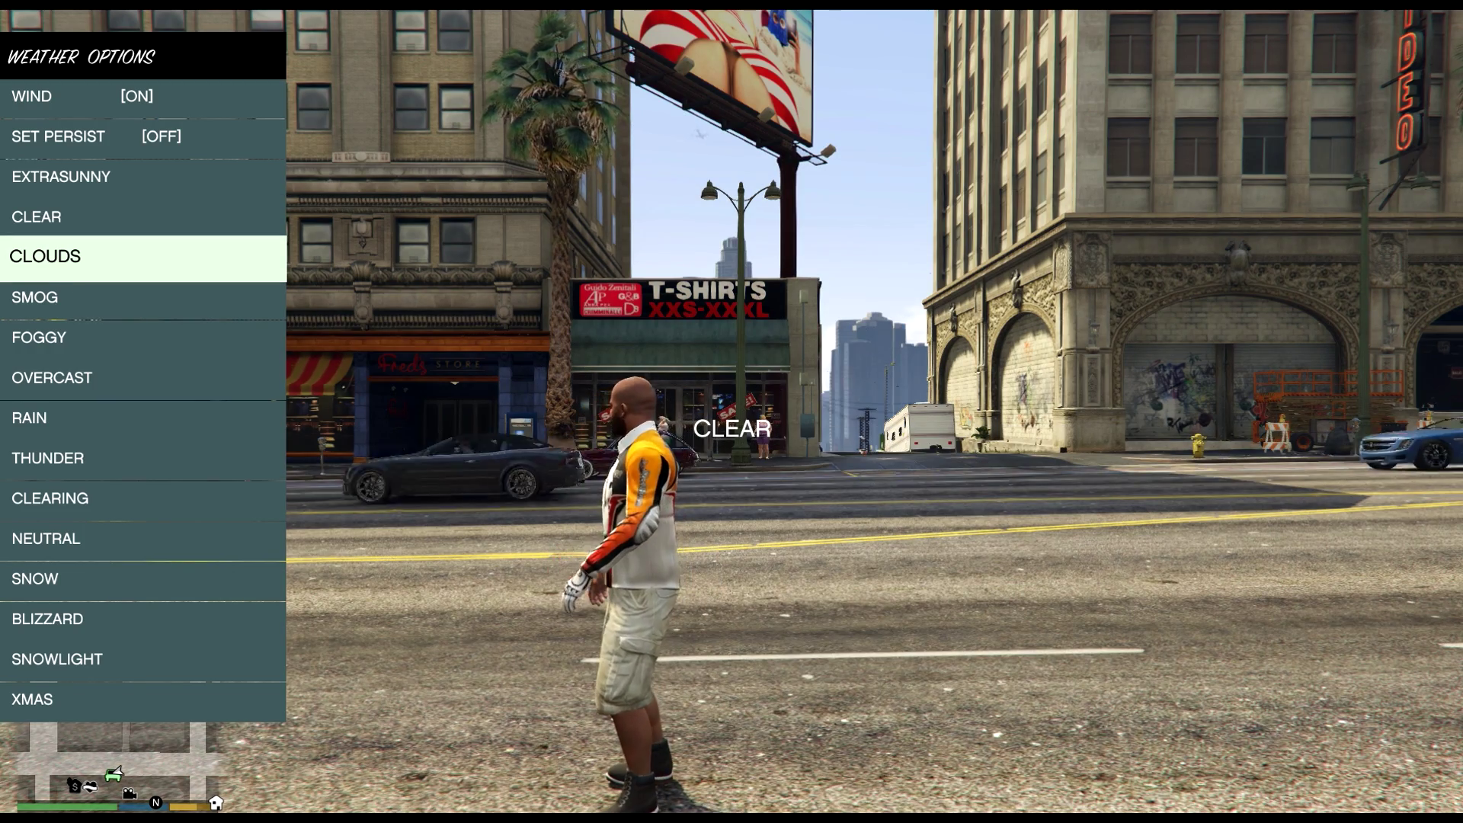
key("KP_5")
key("KP_2")
key("KP_5")
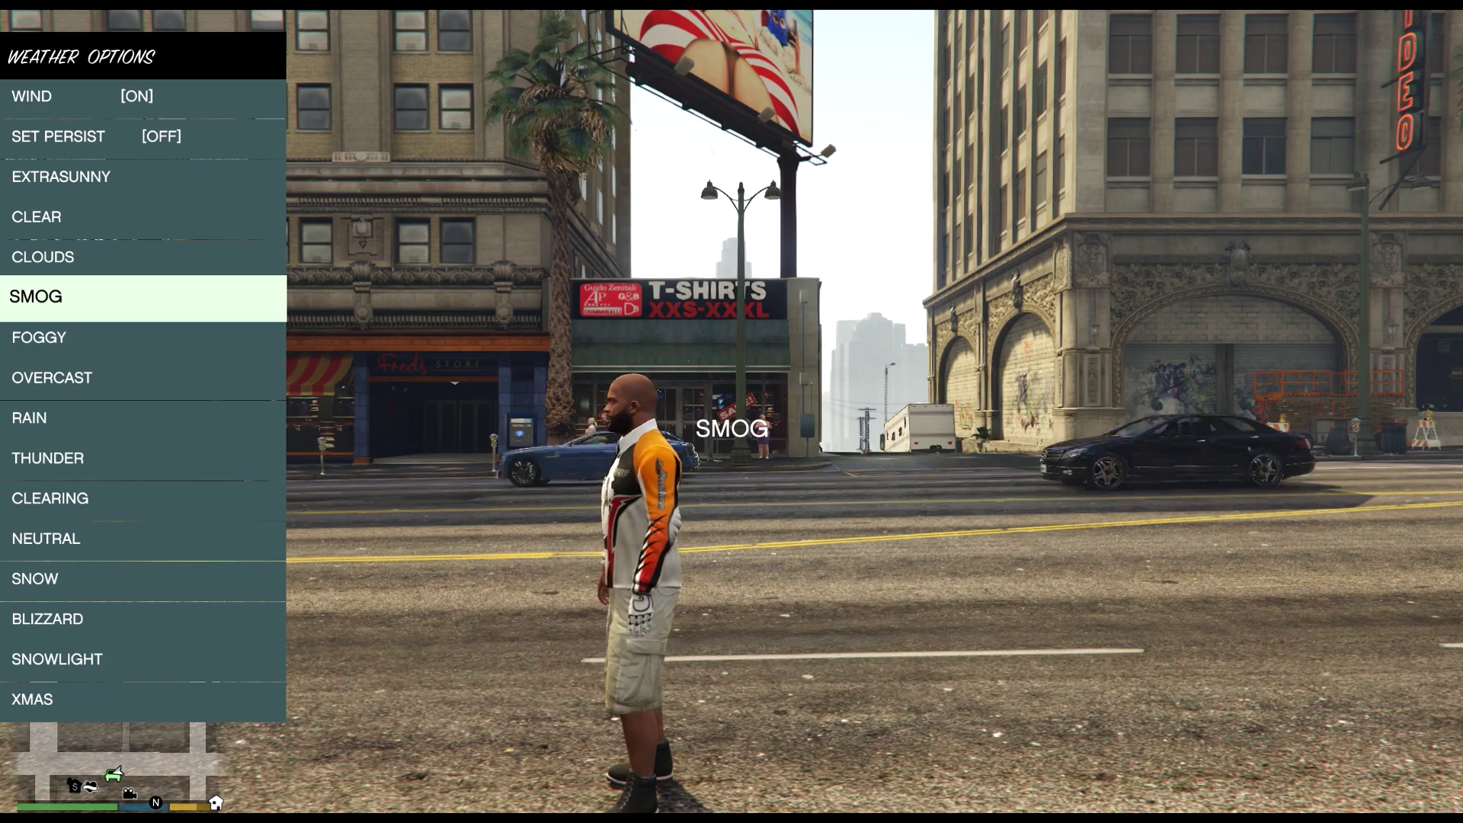
Step: Switch the weather through FOGGY and OVERCAST to RAIN
key("KP_2")
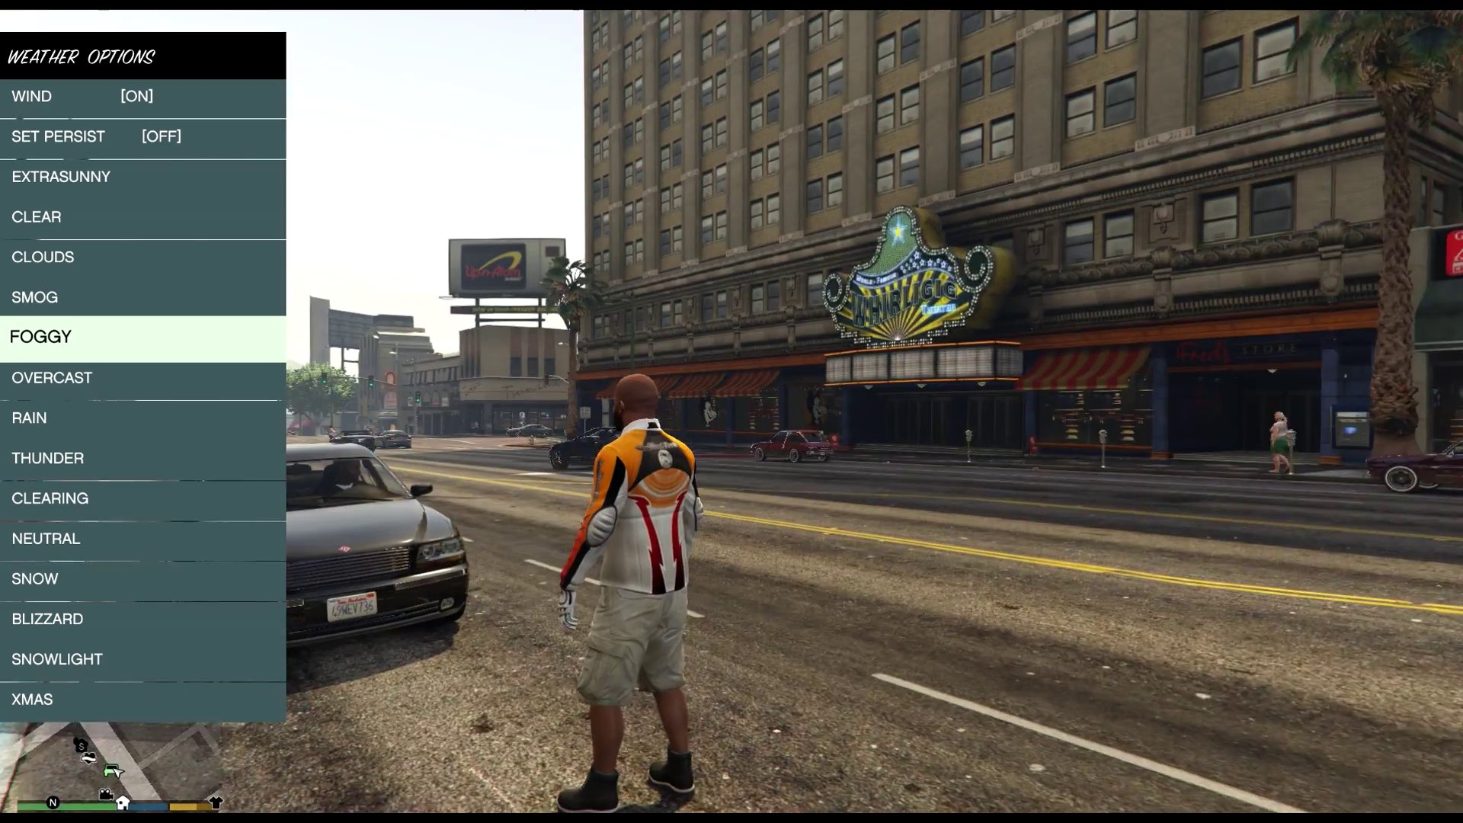
key("KP_5")
key("KP_2")
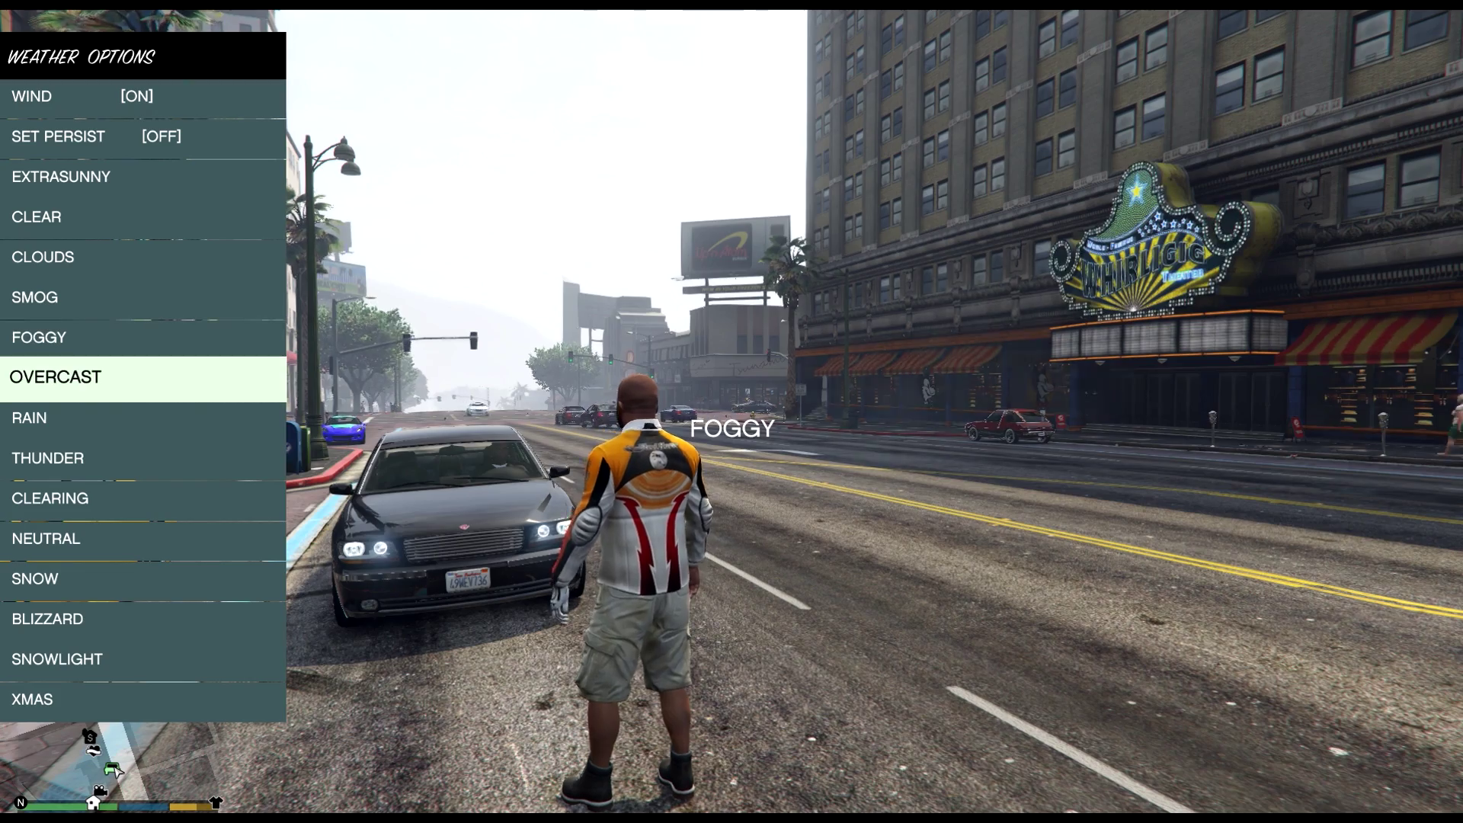
key("KP_5")
key("KP_2")
key("KP_5")
key("KP_2")
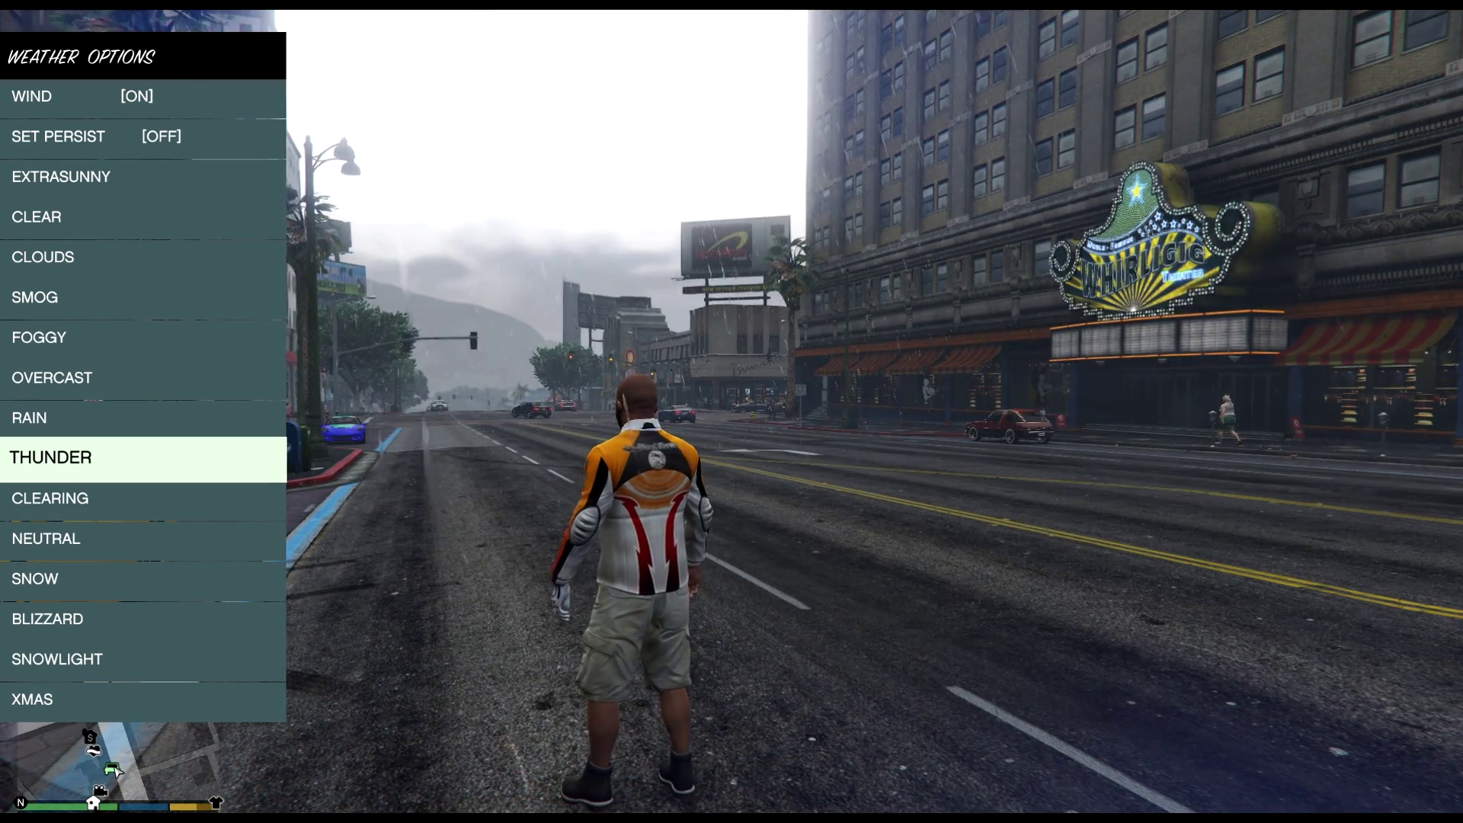
Step: Try the THUNDER, CLEARING, NEUTRAL and SNOW weather settings one after another
key("KP_5")
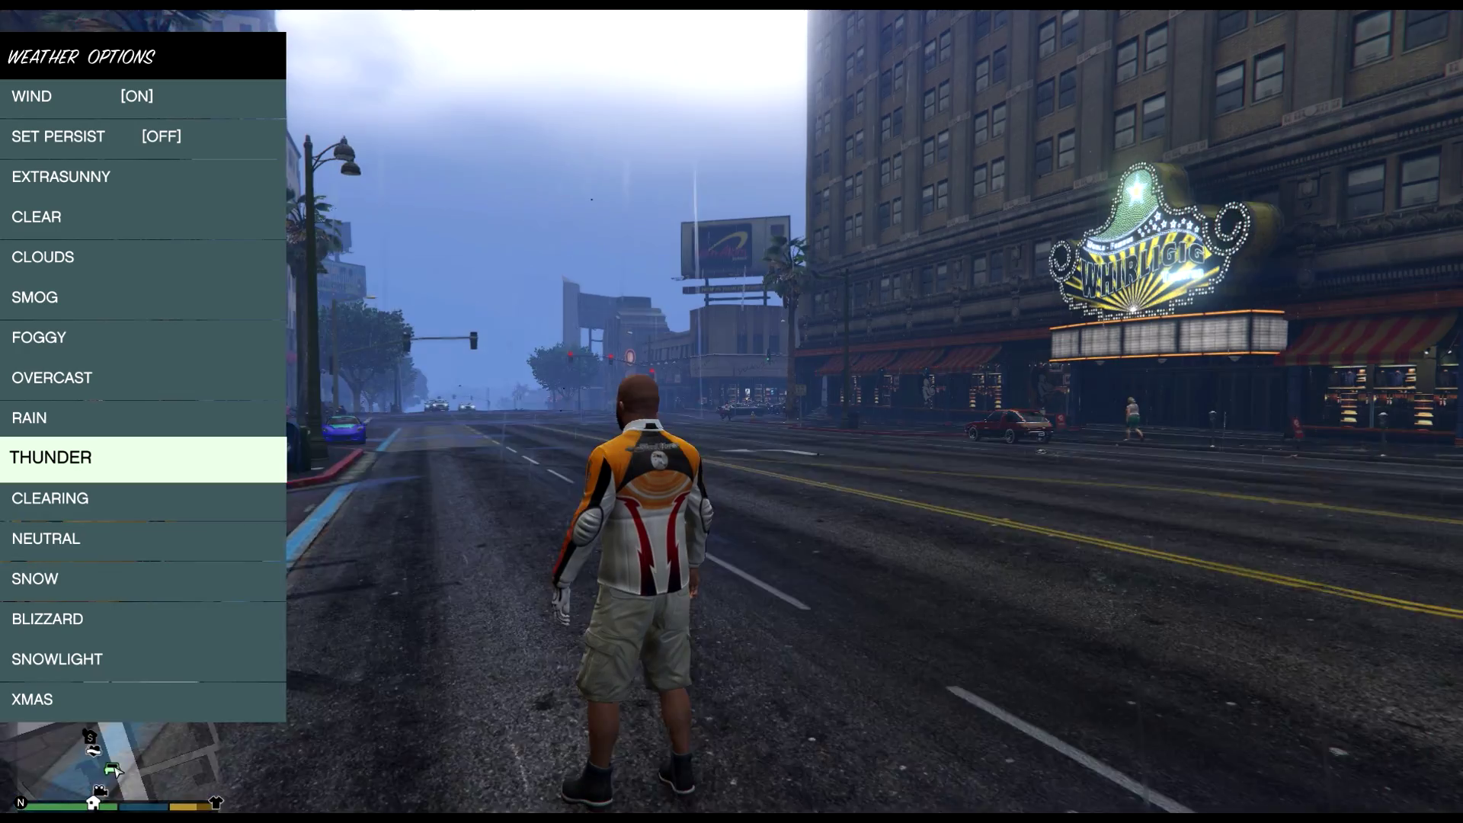
key("KP_2")
key("KP_5")
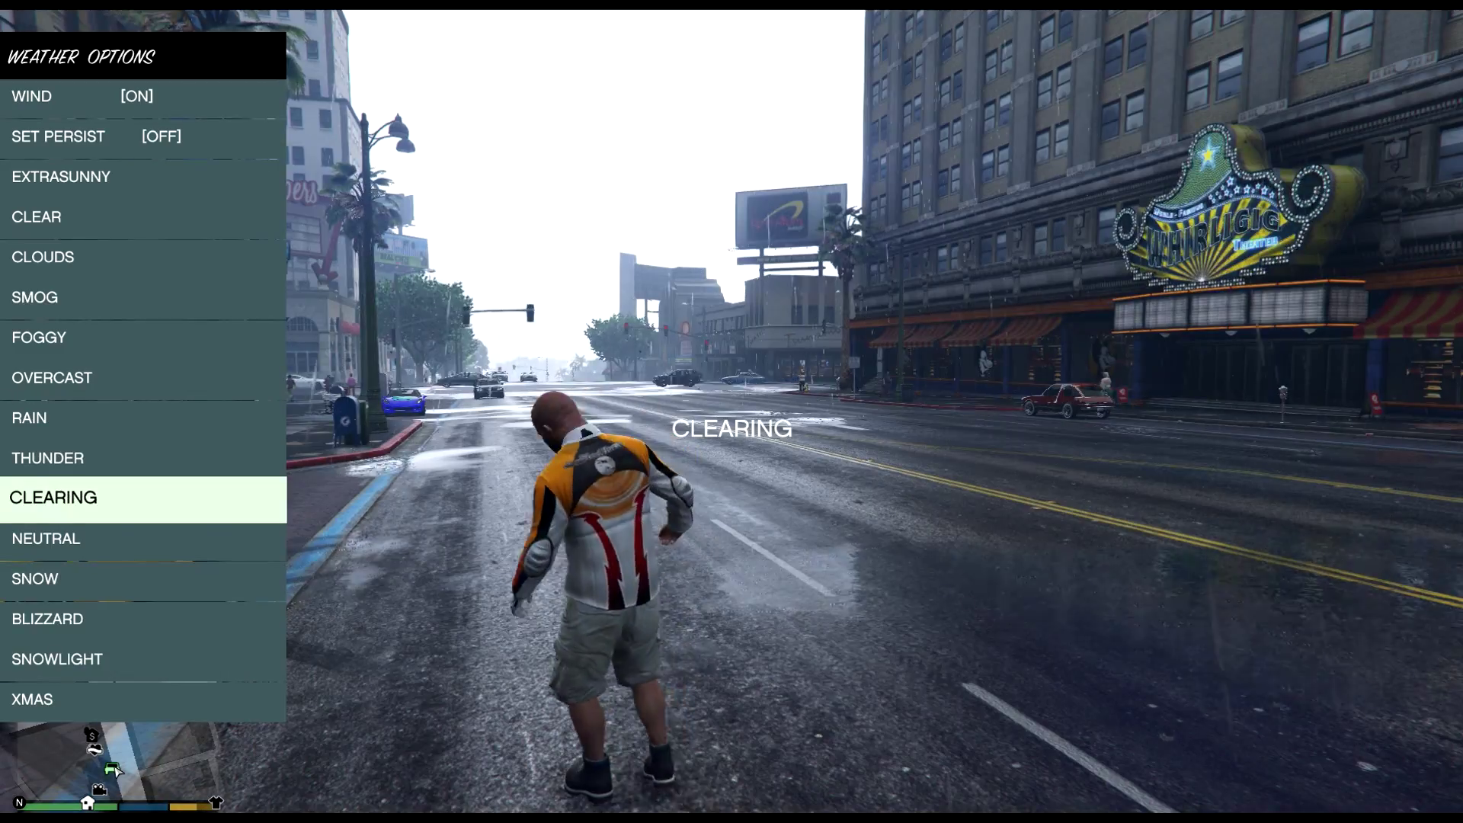
key("KP_2")
key("KP_5")
key("KP_2")
key("KP_5")
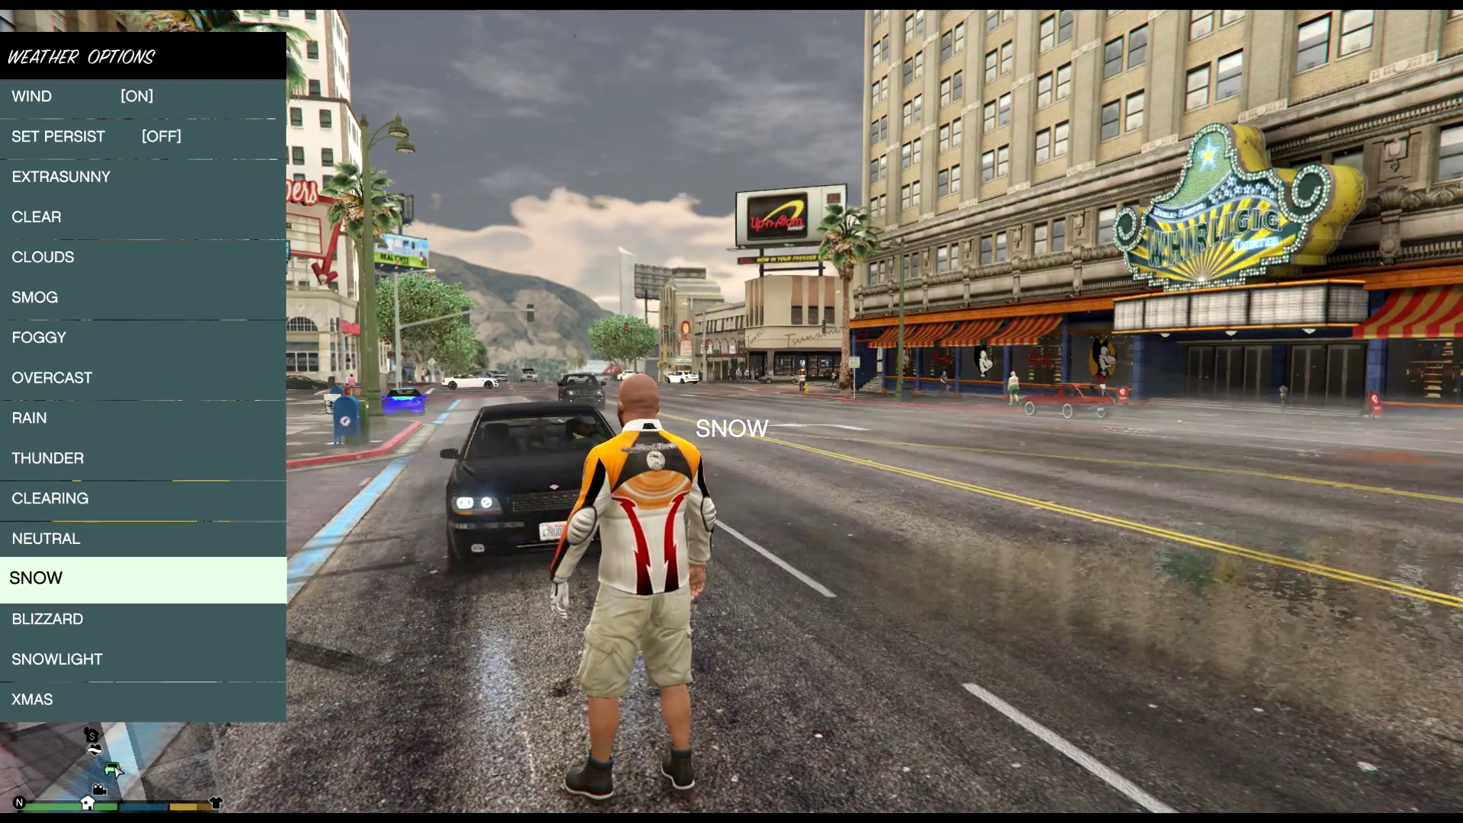
Step: Try the BLIZZARD, SNOWLIGHT and XMAS weather settings, and go back to one of the earlier snowy settings
key("KP_2")
key("KP_5")
key("KP_2")
key("KP_5")
key("KP_2")
key("KP_5")
key("KP_8")
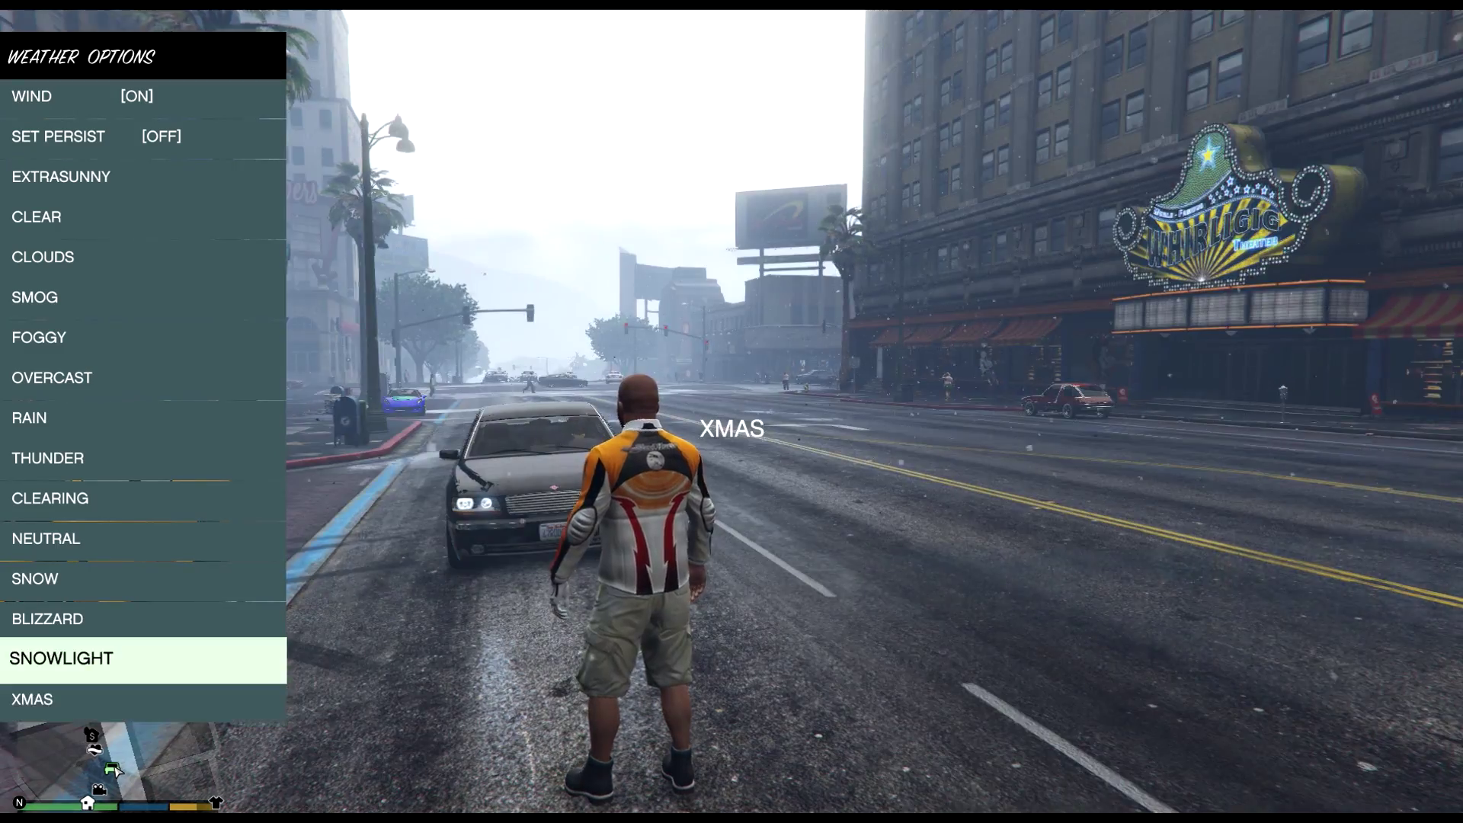
key("KP_8")
key("KP_5")
Step: Leave the weather options and spawn an INFERNUS with the trainer's car spawner
key("KP_0")
key("KP_2")
key("KP_2")
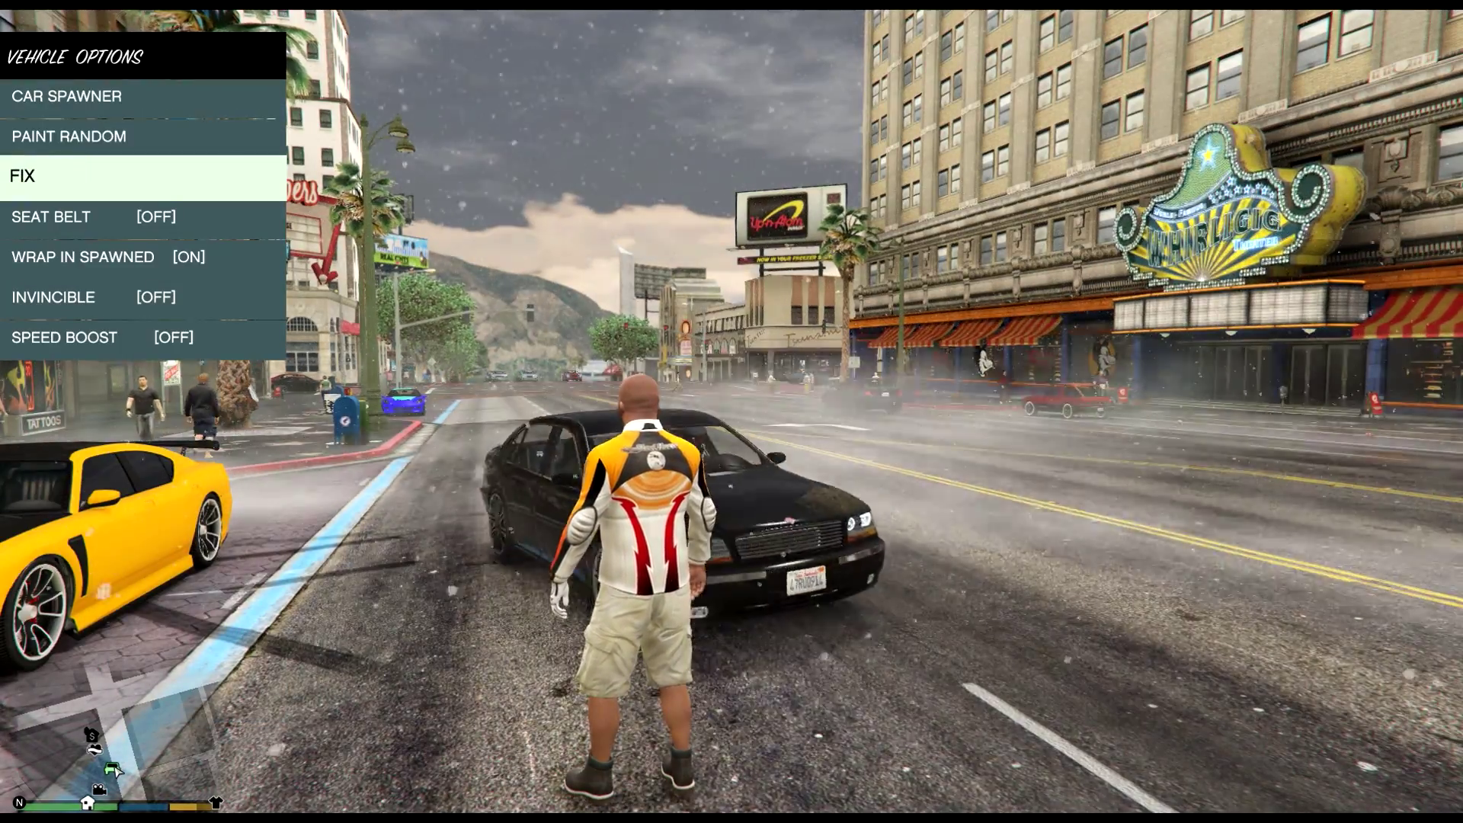
key("KP_8")
key("KP_8")
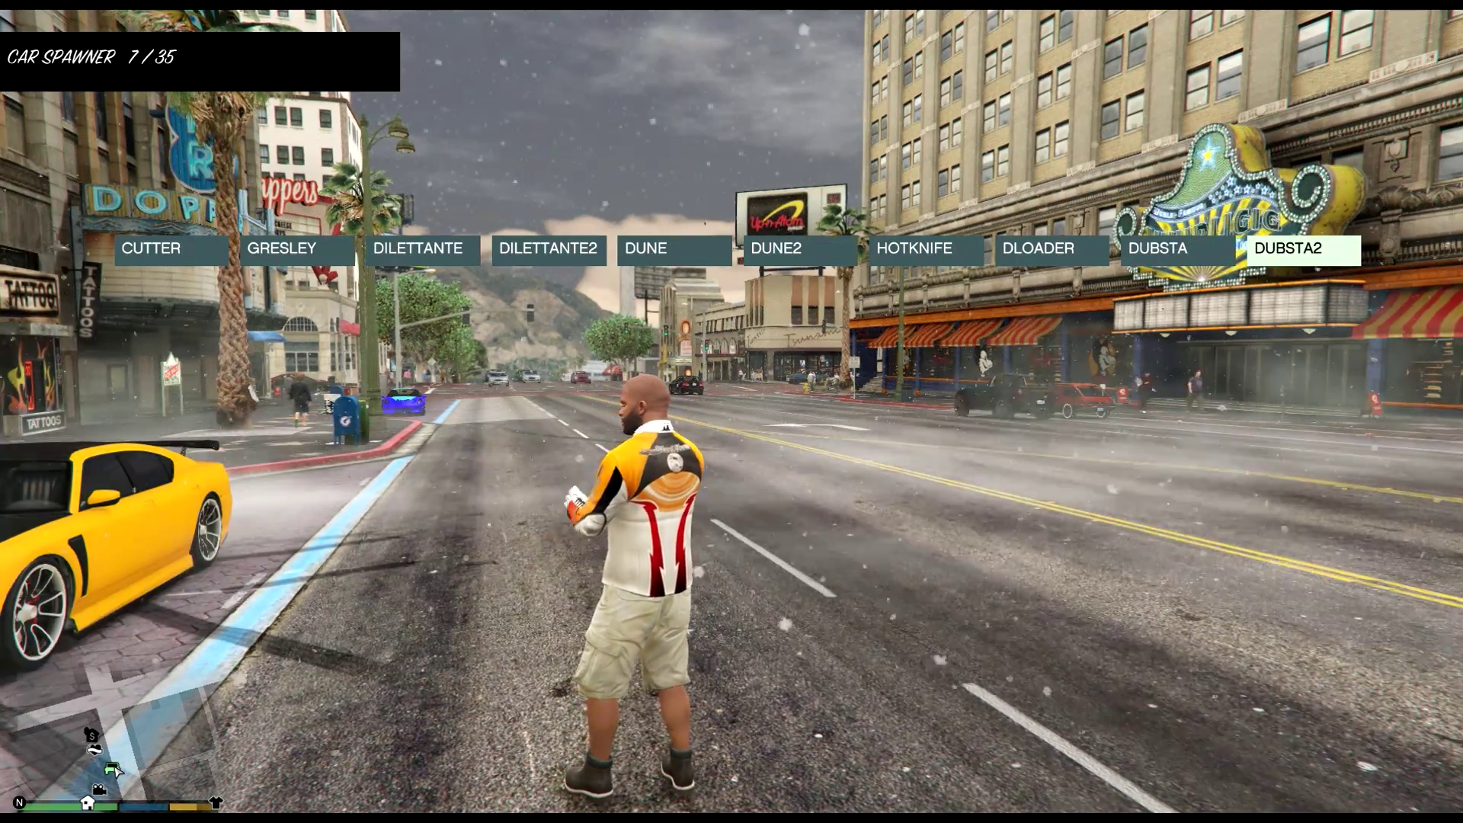
key("KP_4")
key("KP_4")
key("KP_4")
key("KP_4")
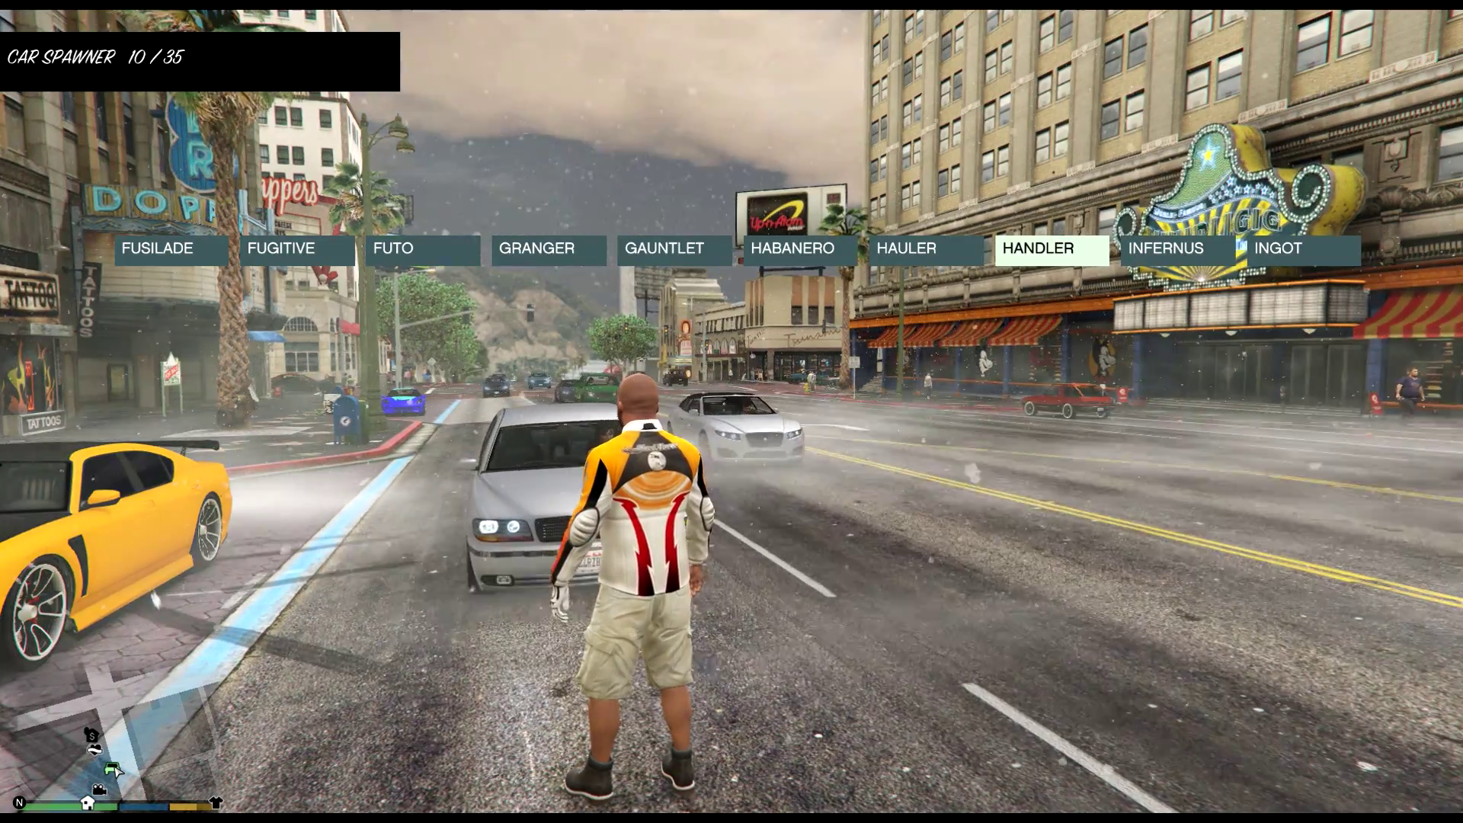
key("Return")
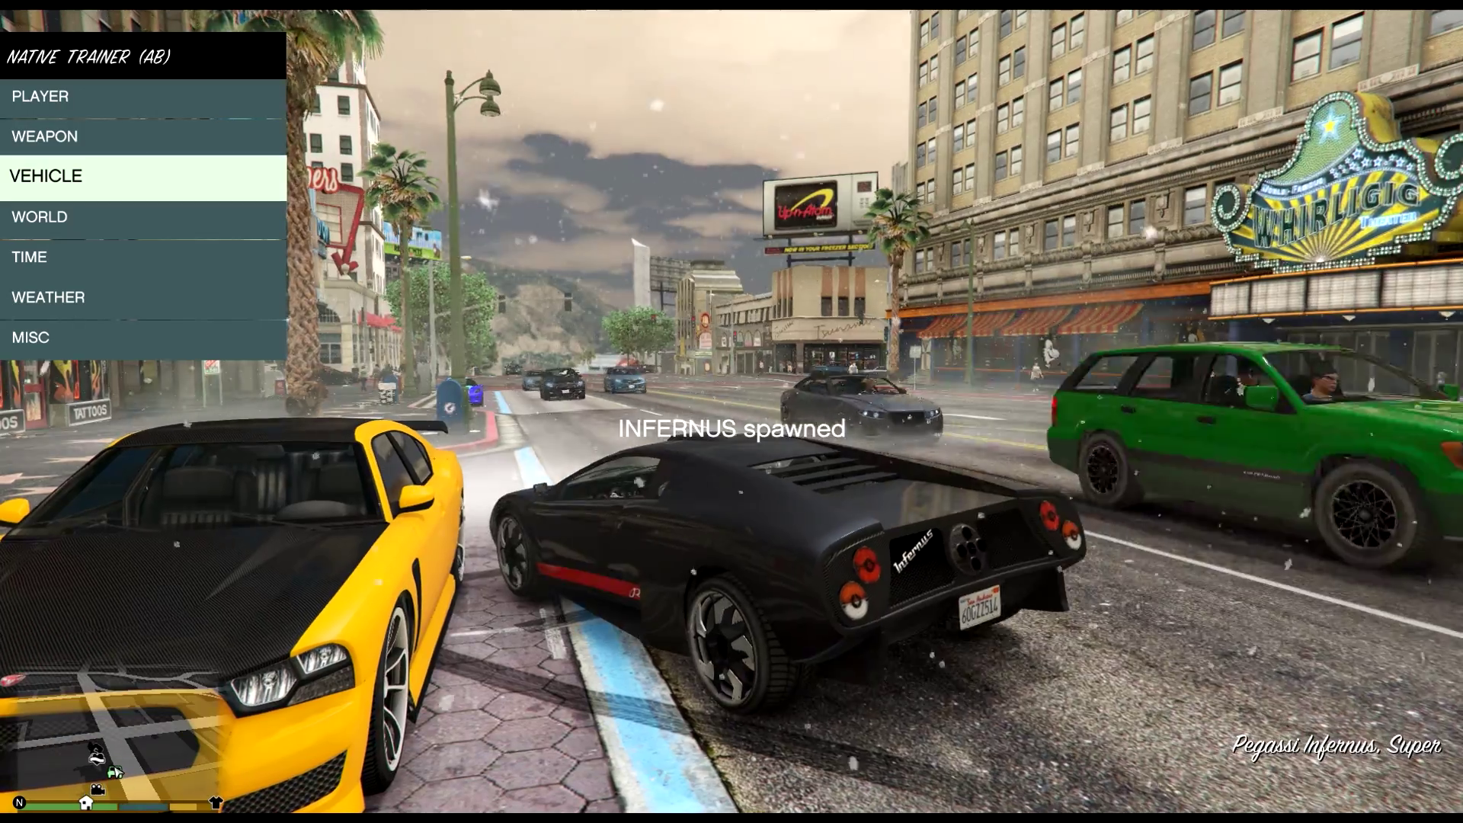
Step: Repaint the spawned Infernus several times with PAINT RANDOM in the vehicle options and leave the options
key("Down")
key("Return")
key("Return")
key("Return")
key("Return")
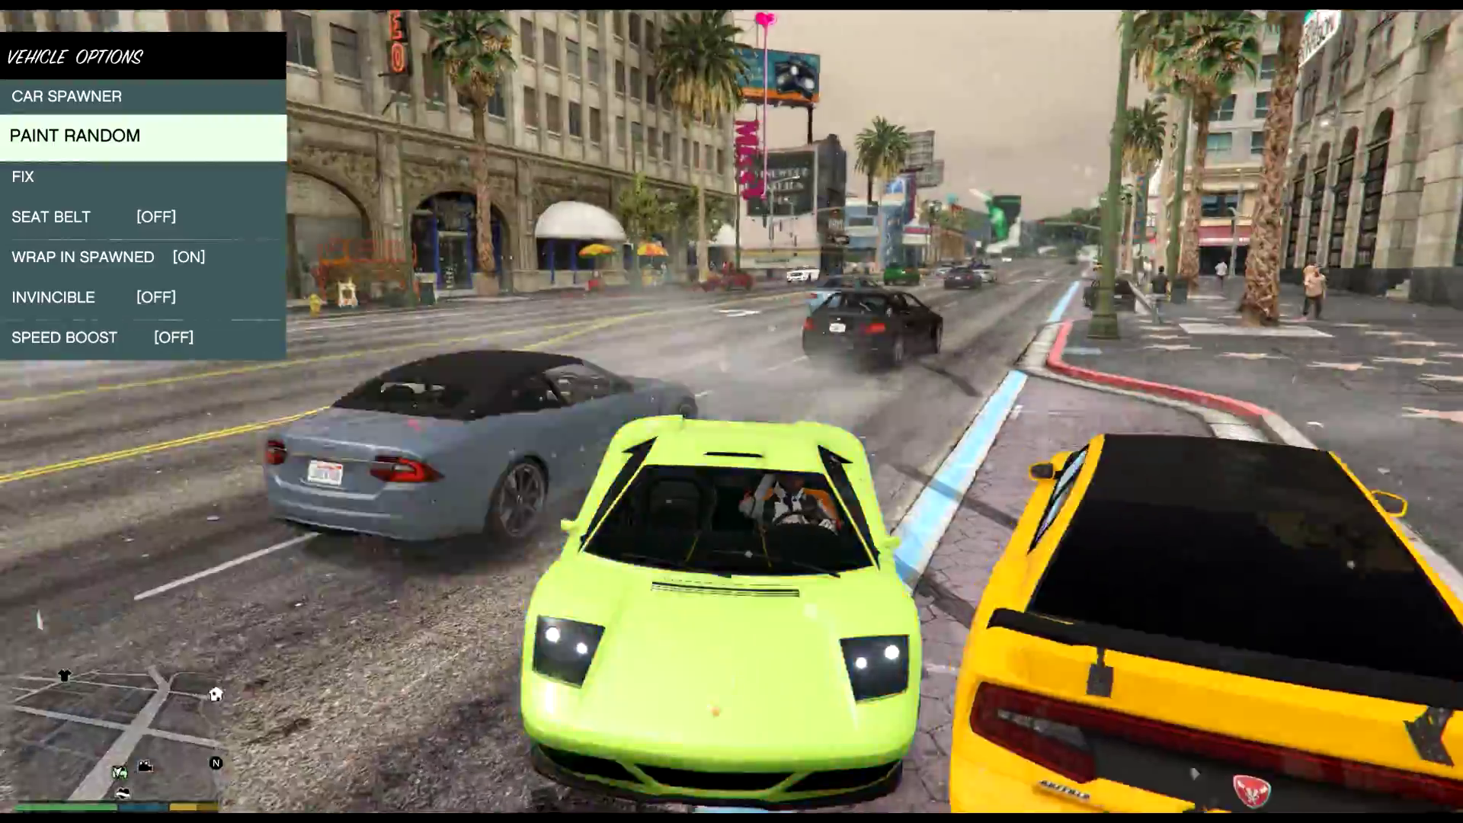
key("Return")
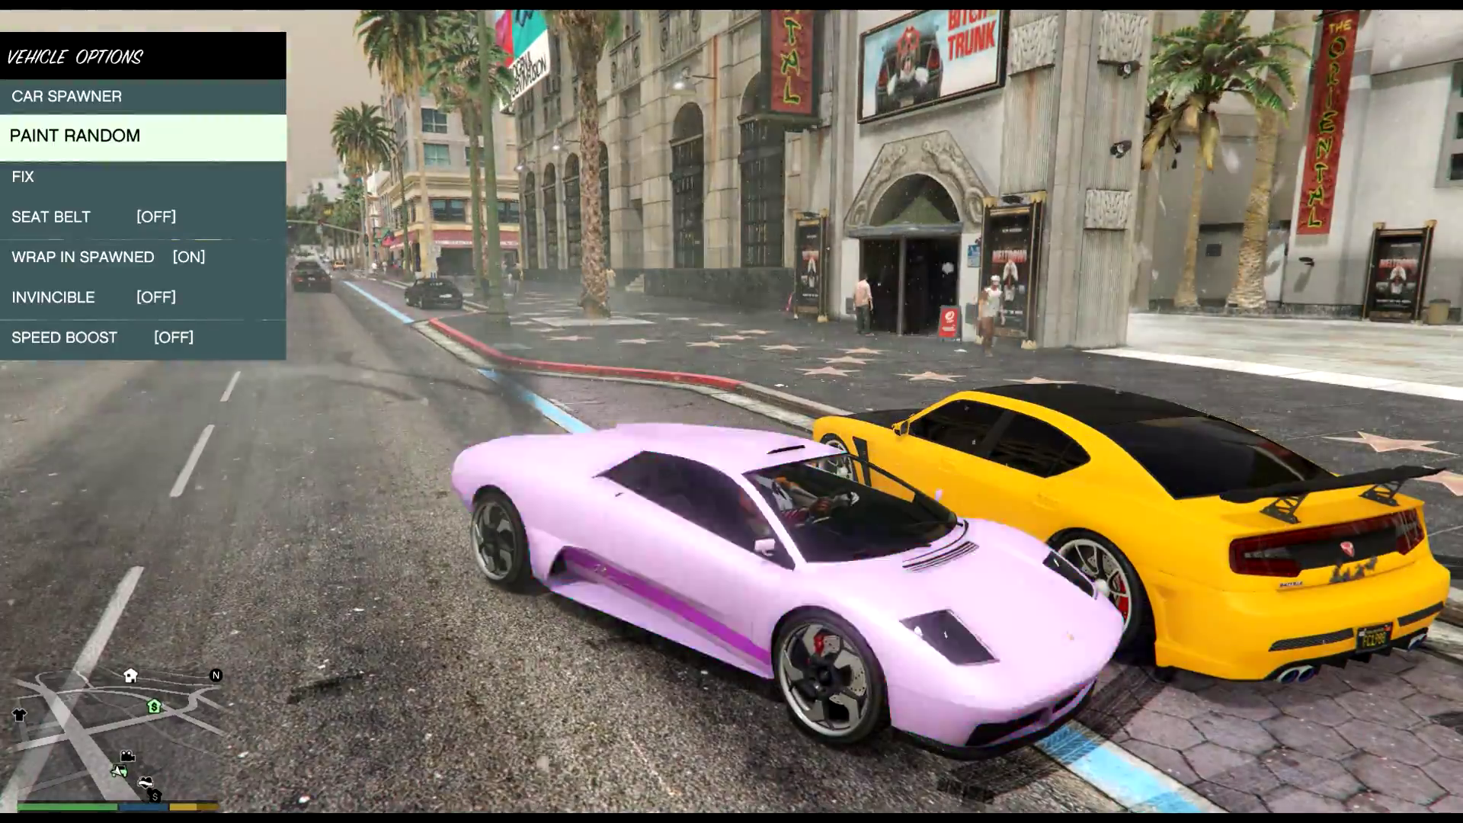
key("BackSpace")
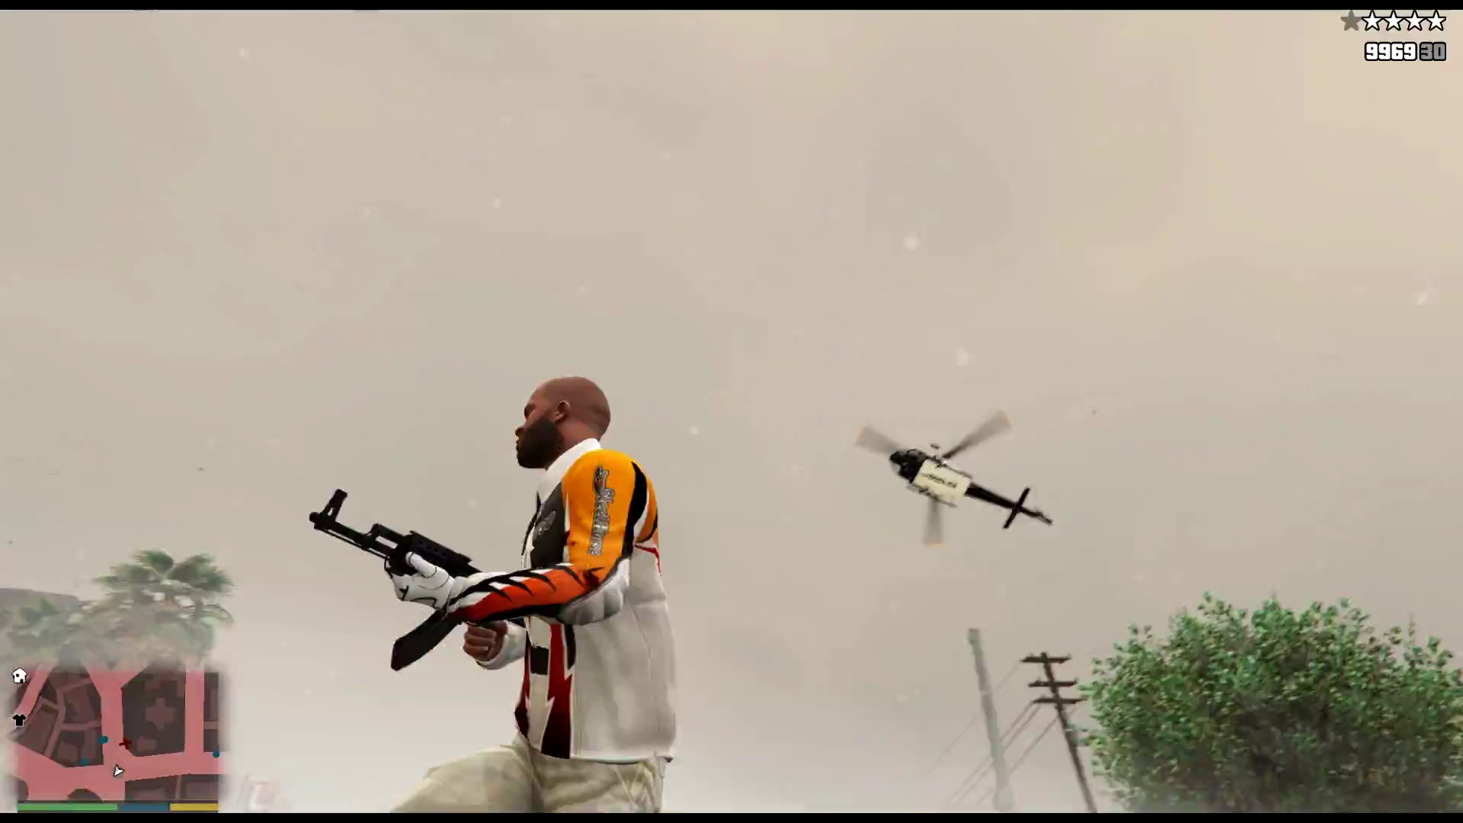
left_click(731, 412)
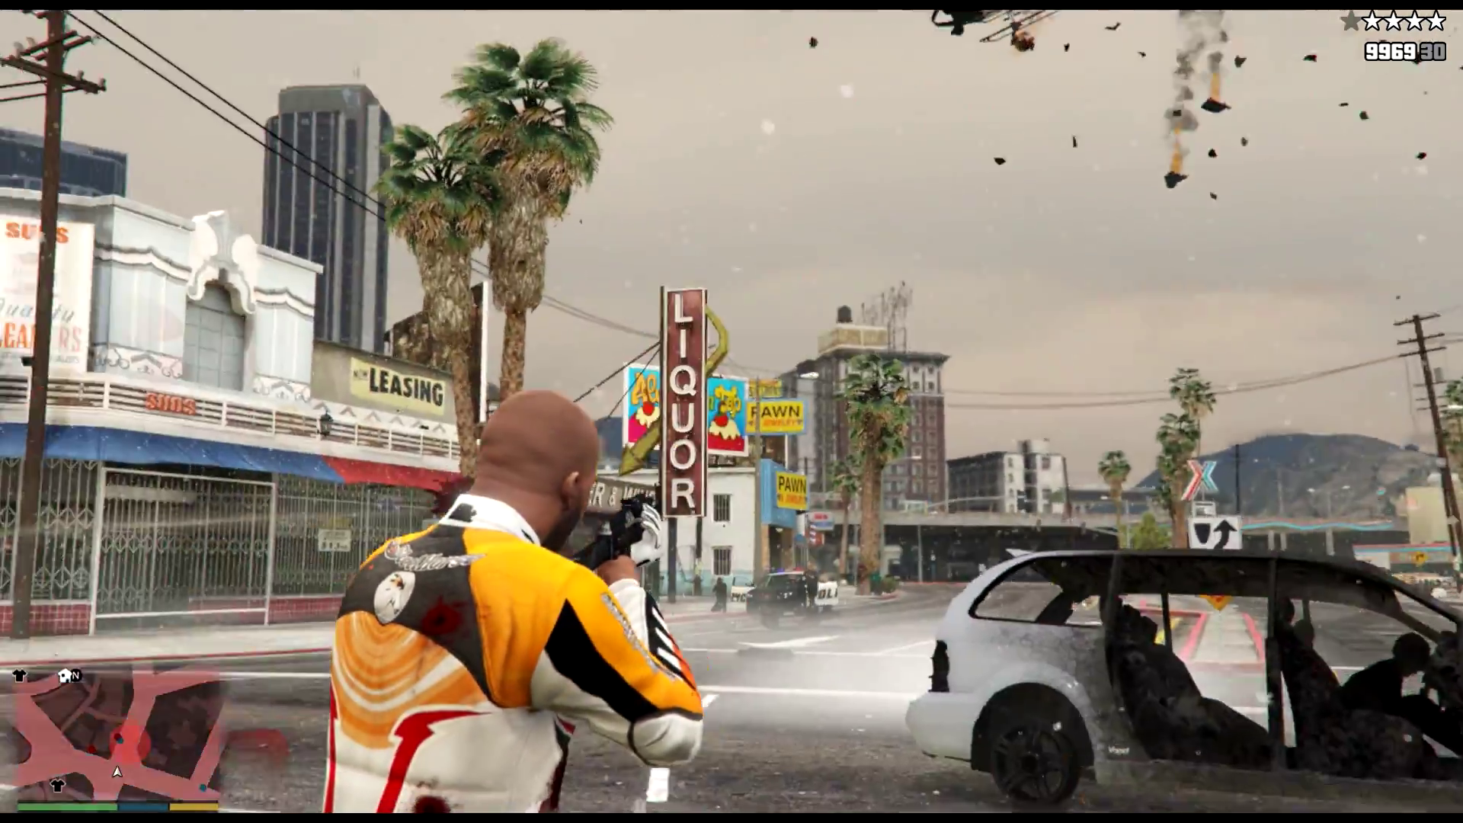
left_click(732, 411)
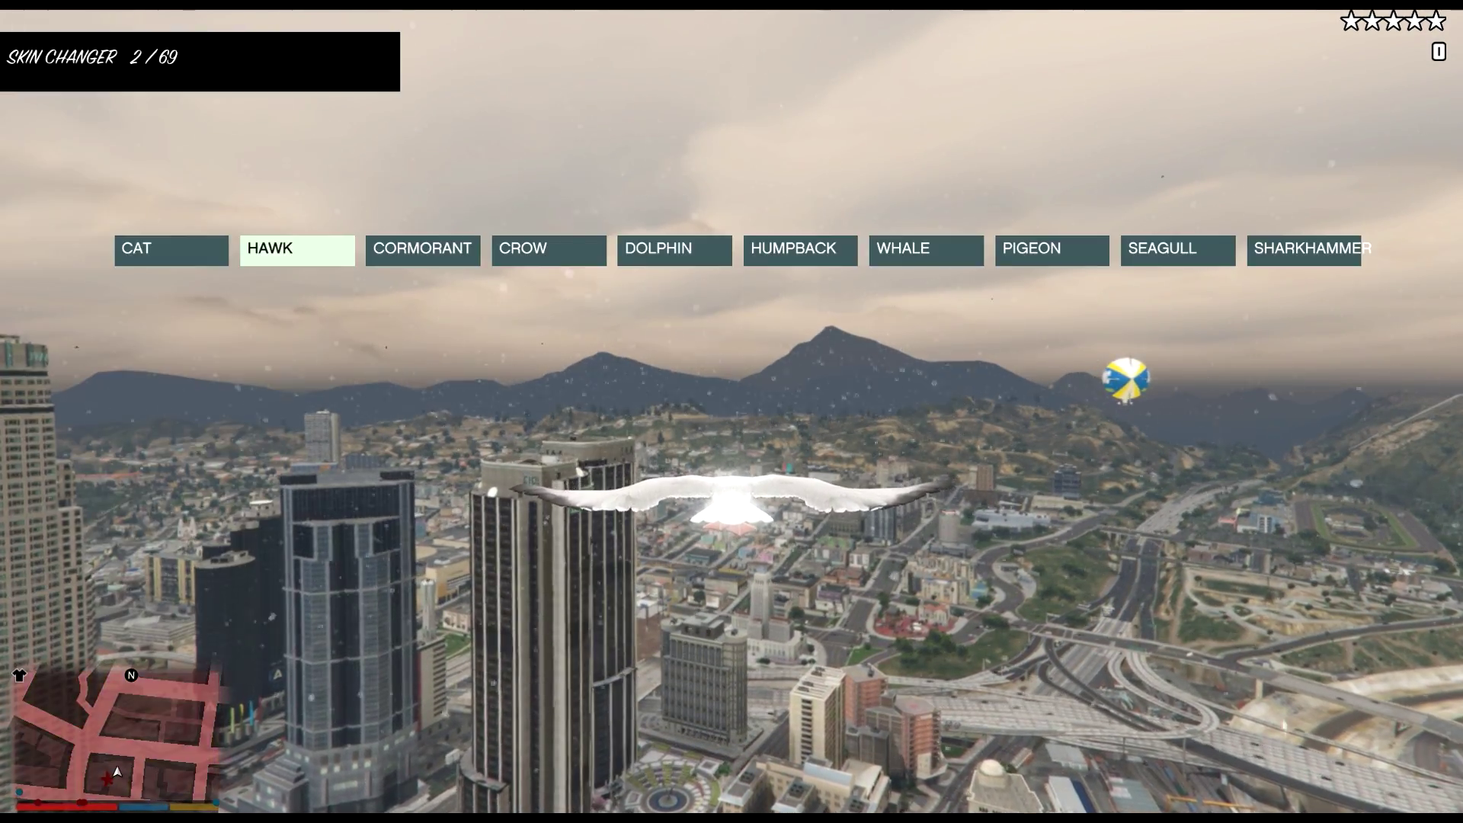
Step: Turn the player character into a HAWK with the trainer's skin changer and close the trainer
key("Return")
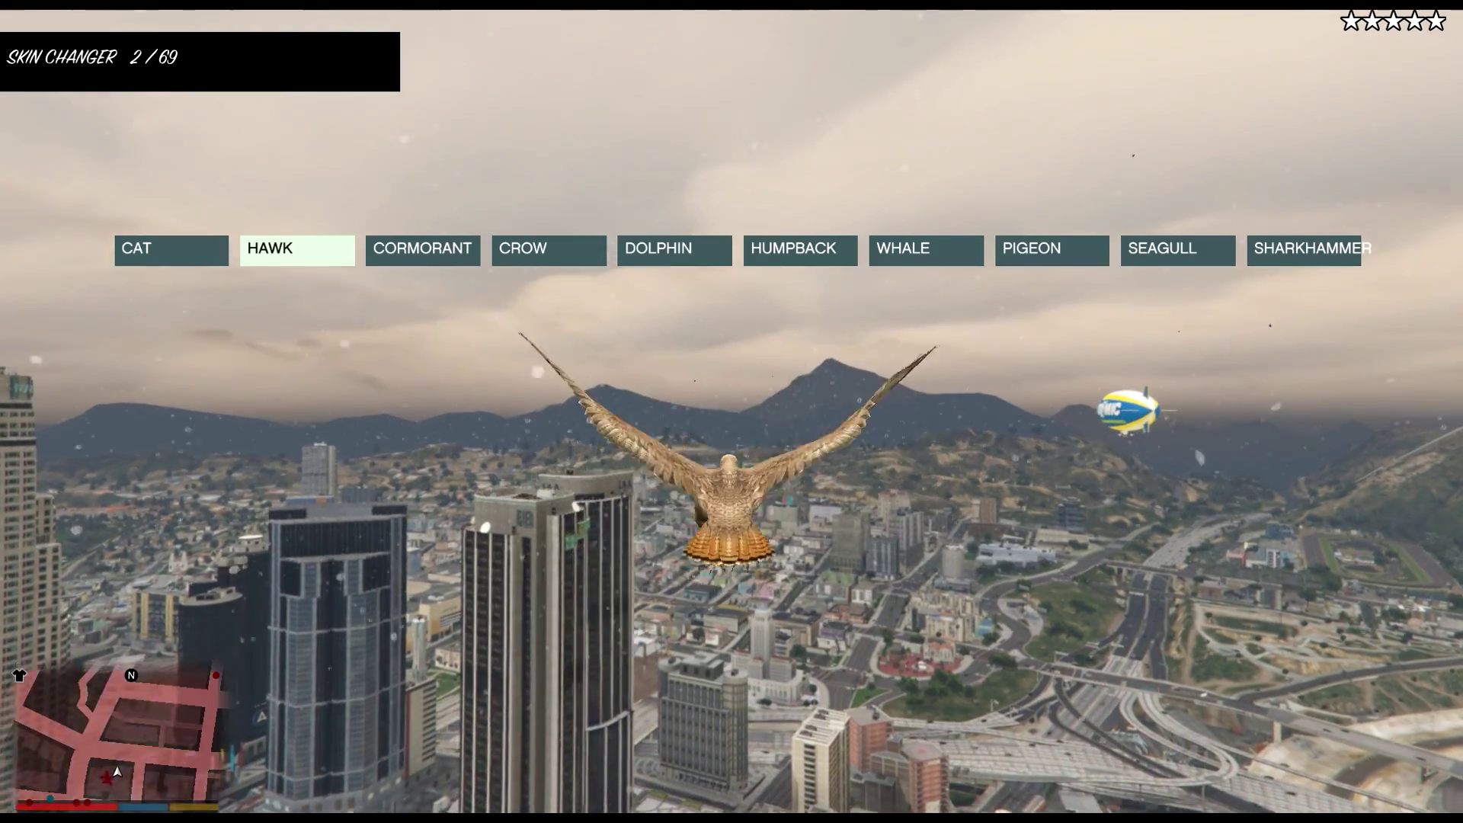
key("BackSpace")
key("BackSpace")
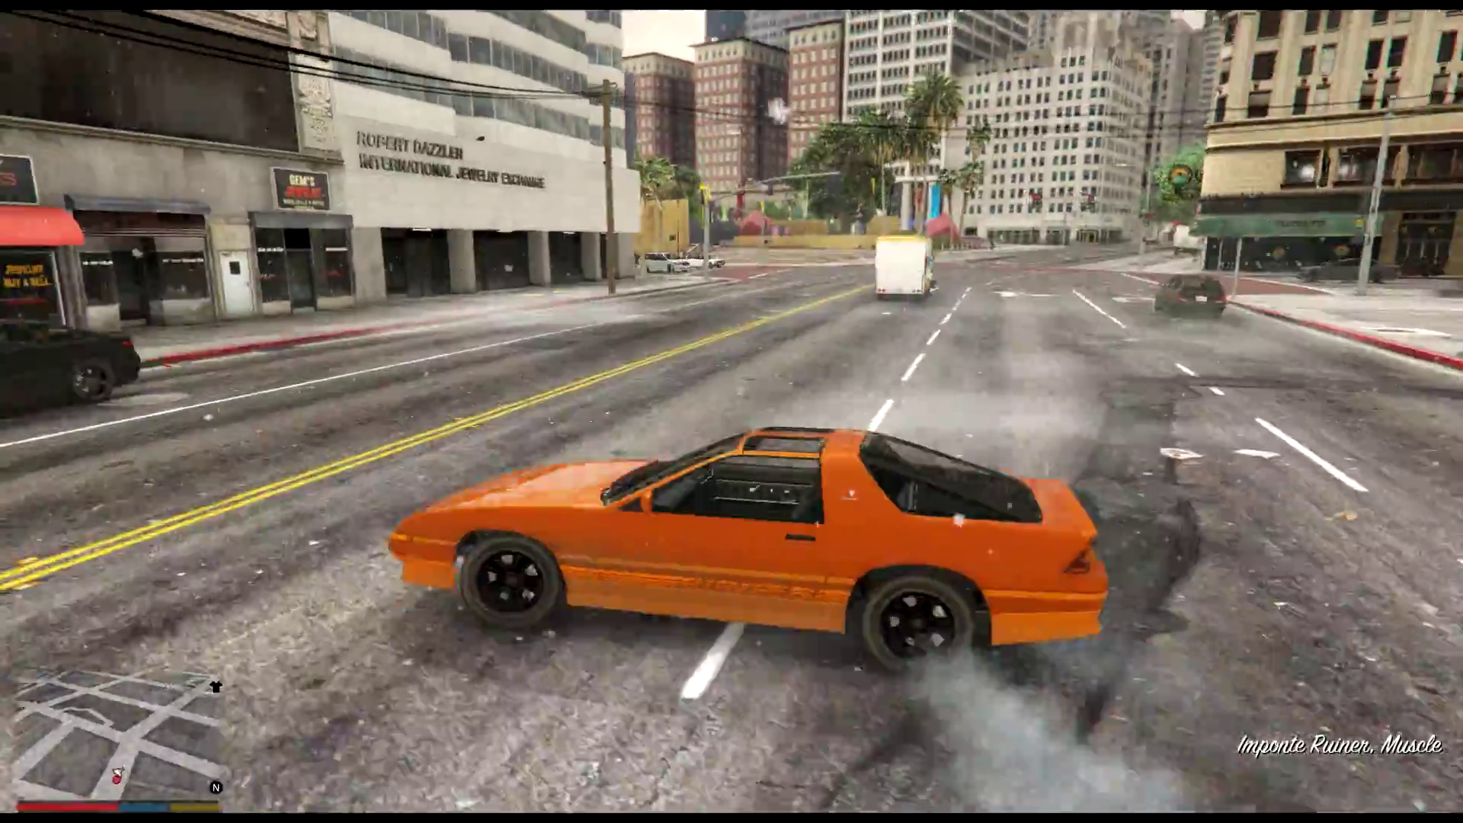
key("w")
key("a")
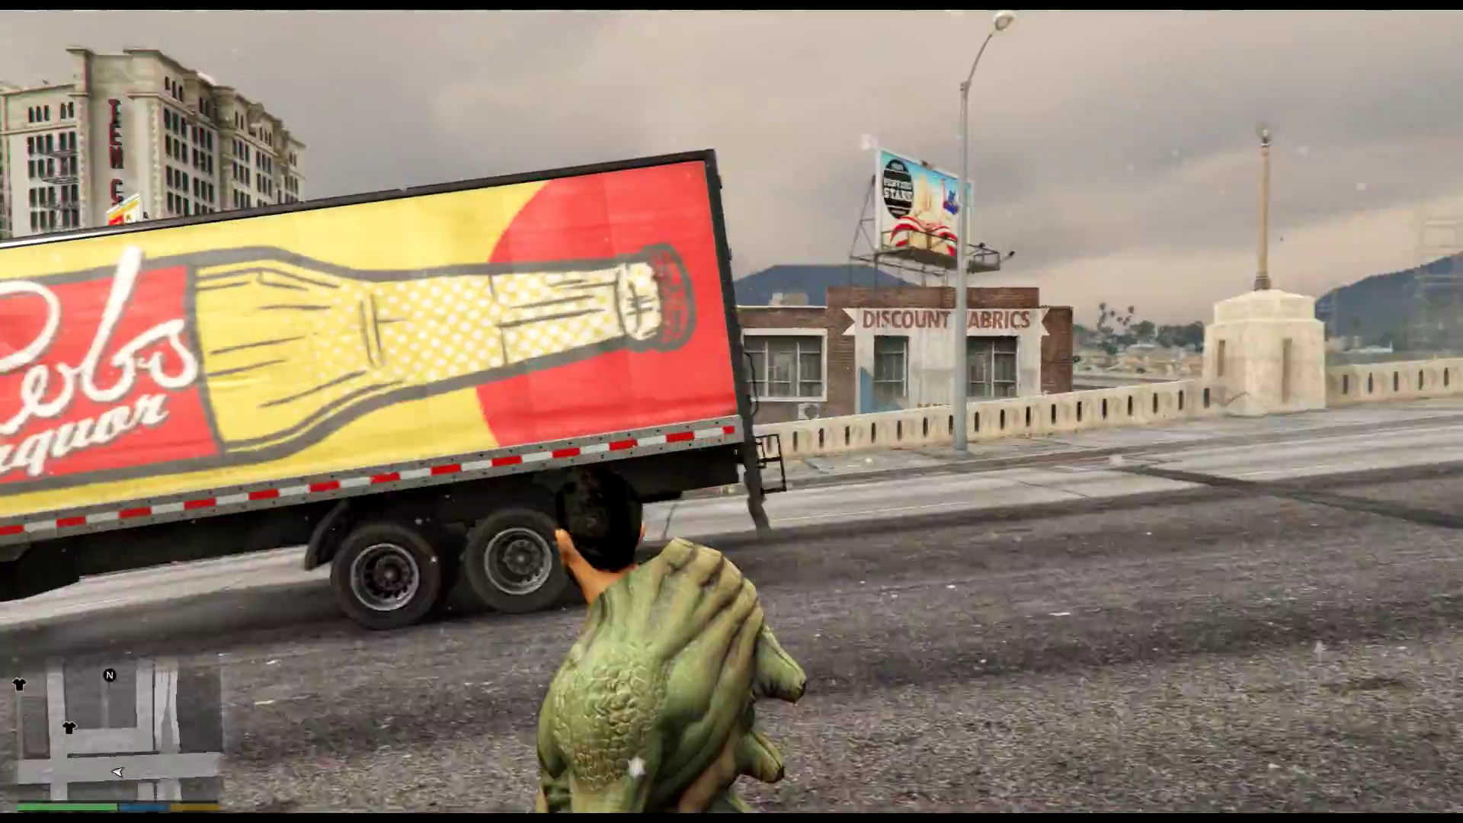
key("w")
key("r")
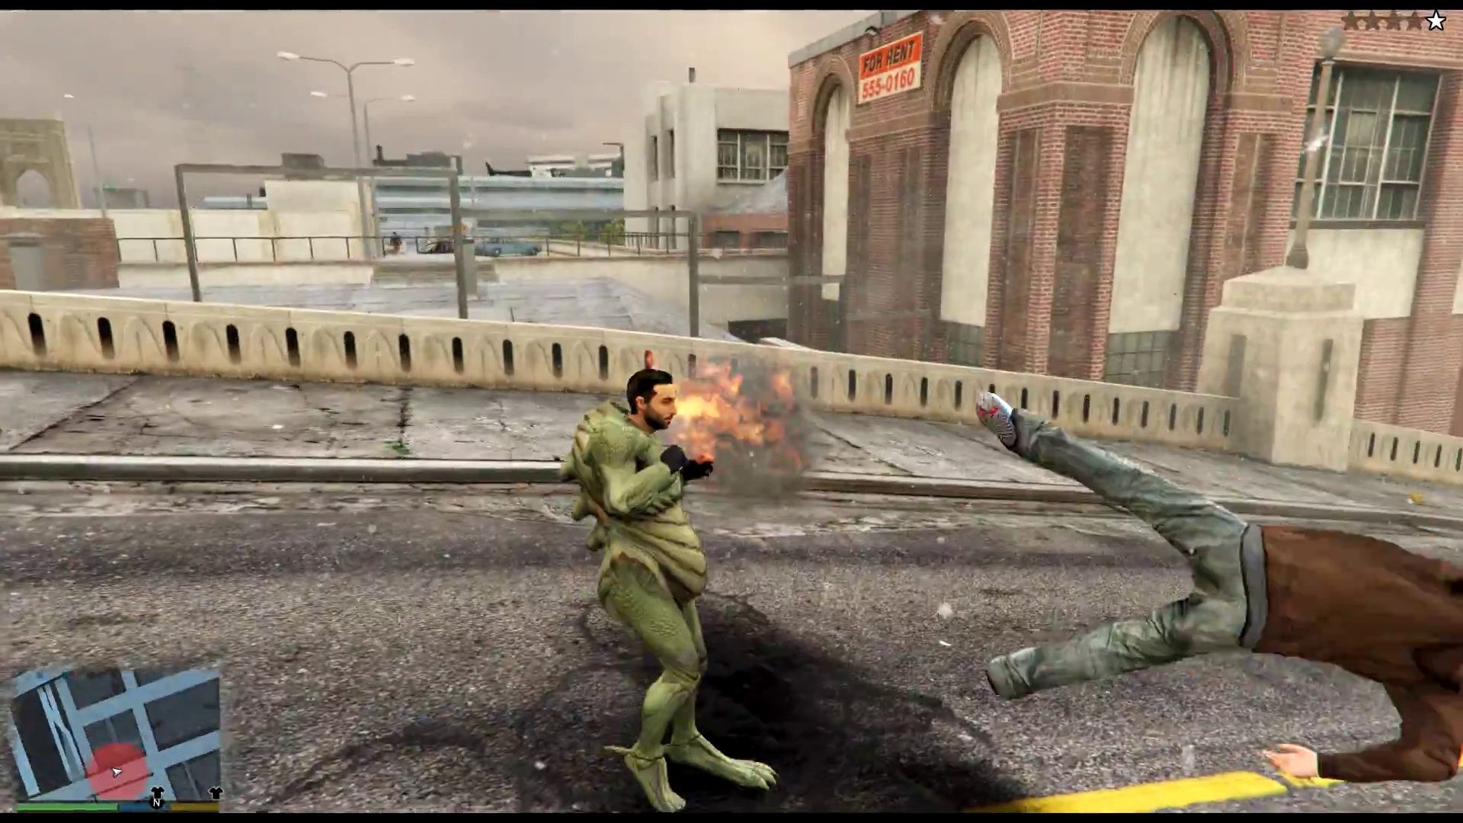
key("w")
key("r")
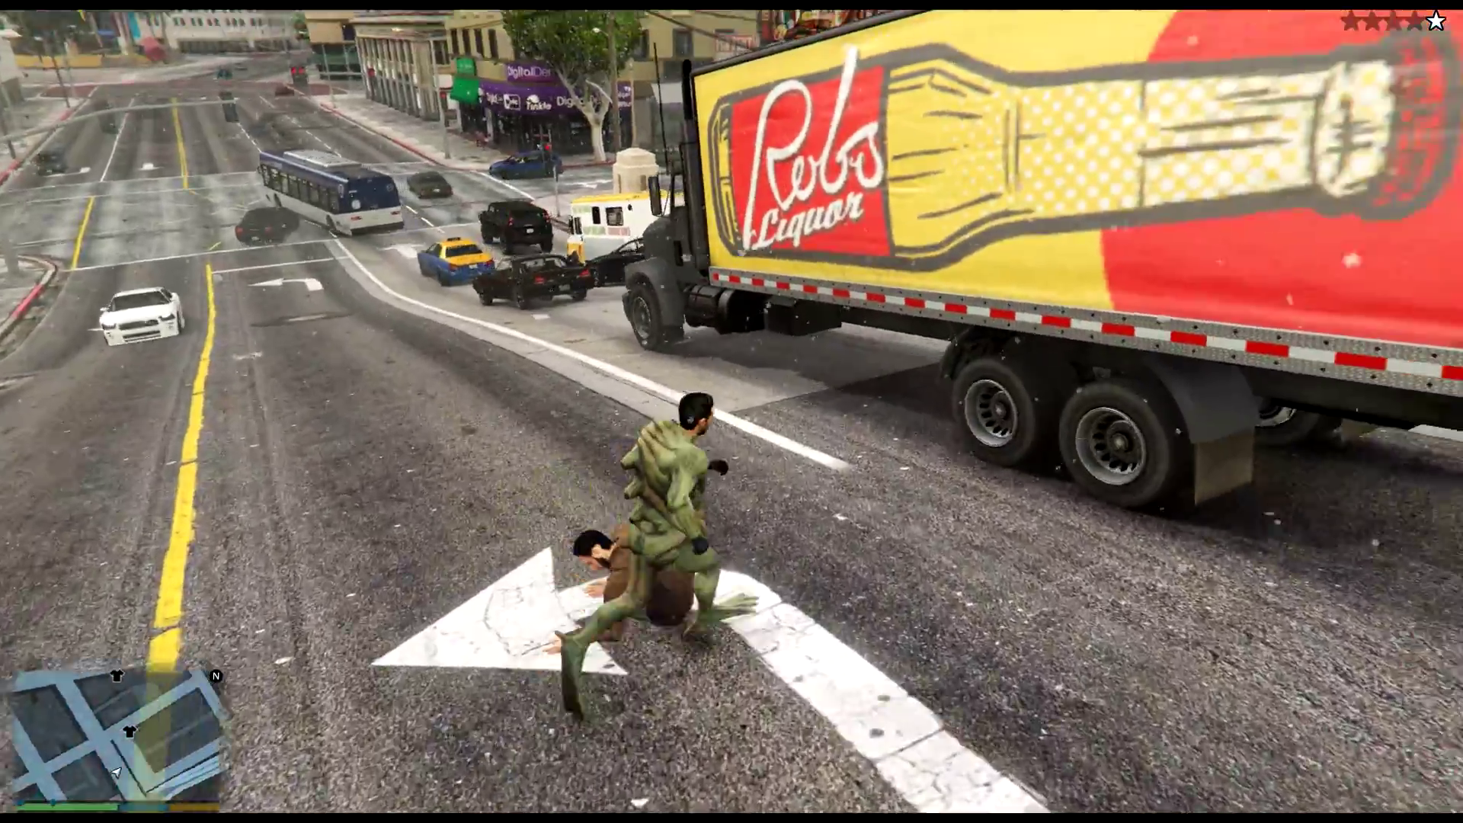
key("w")
key("r")
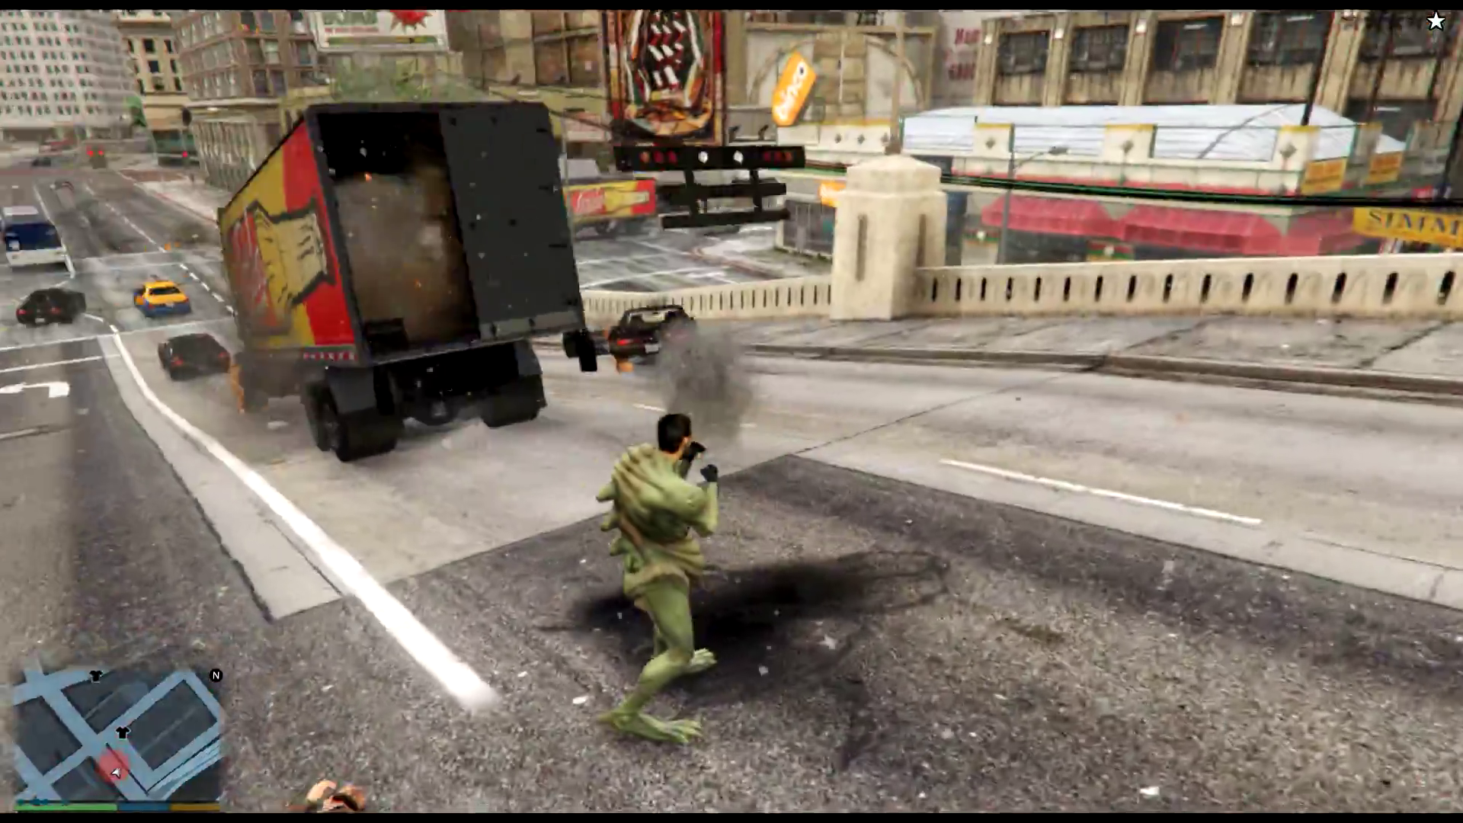
key("w")
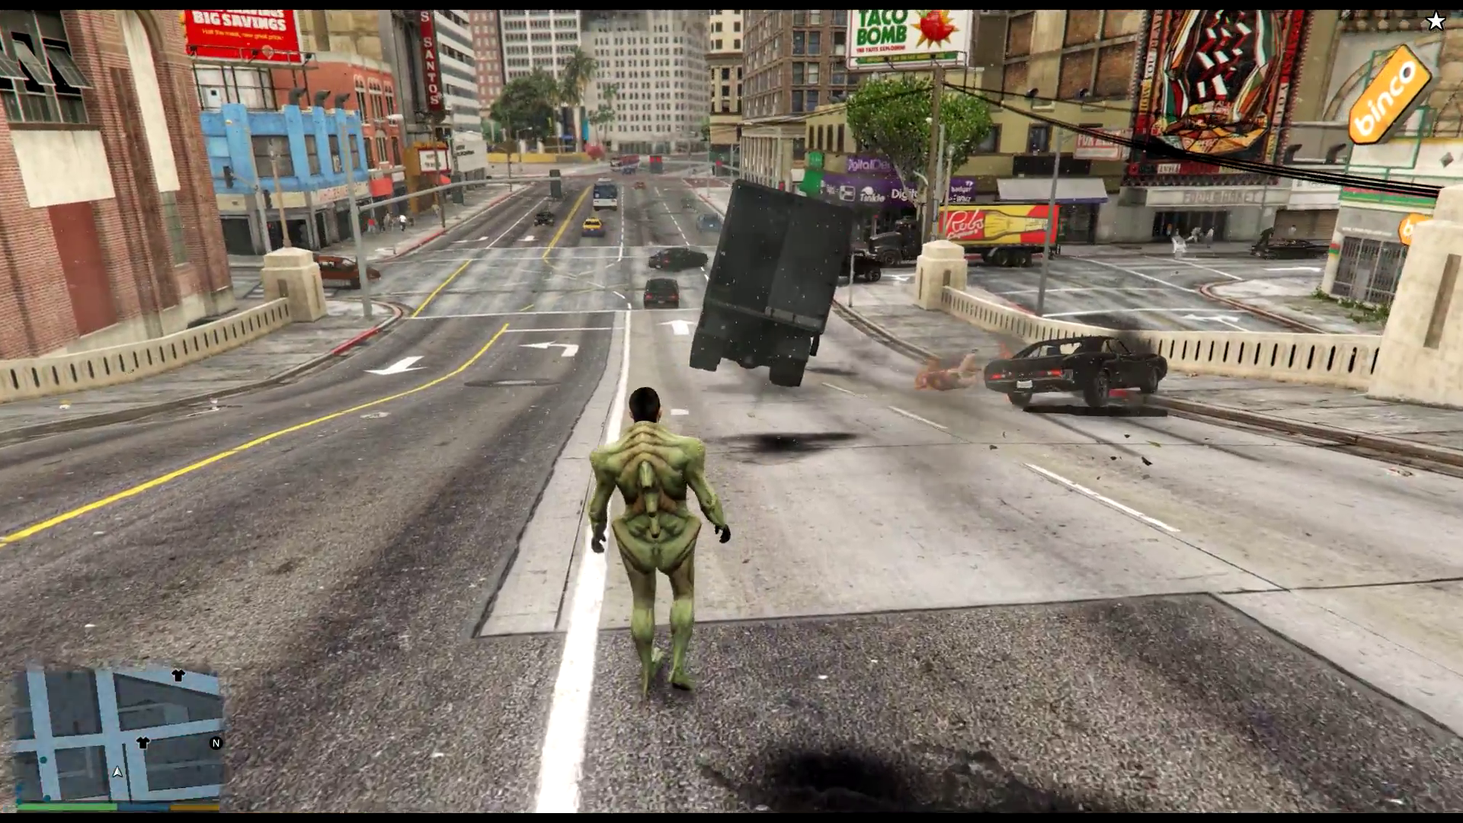
key("w")
key("r")
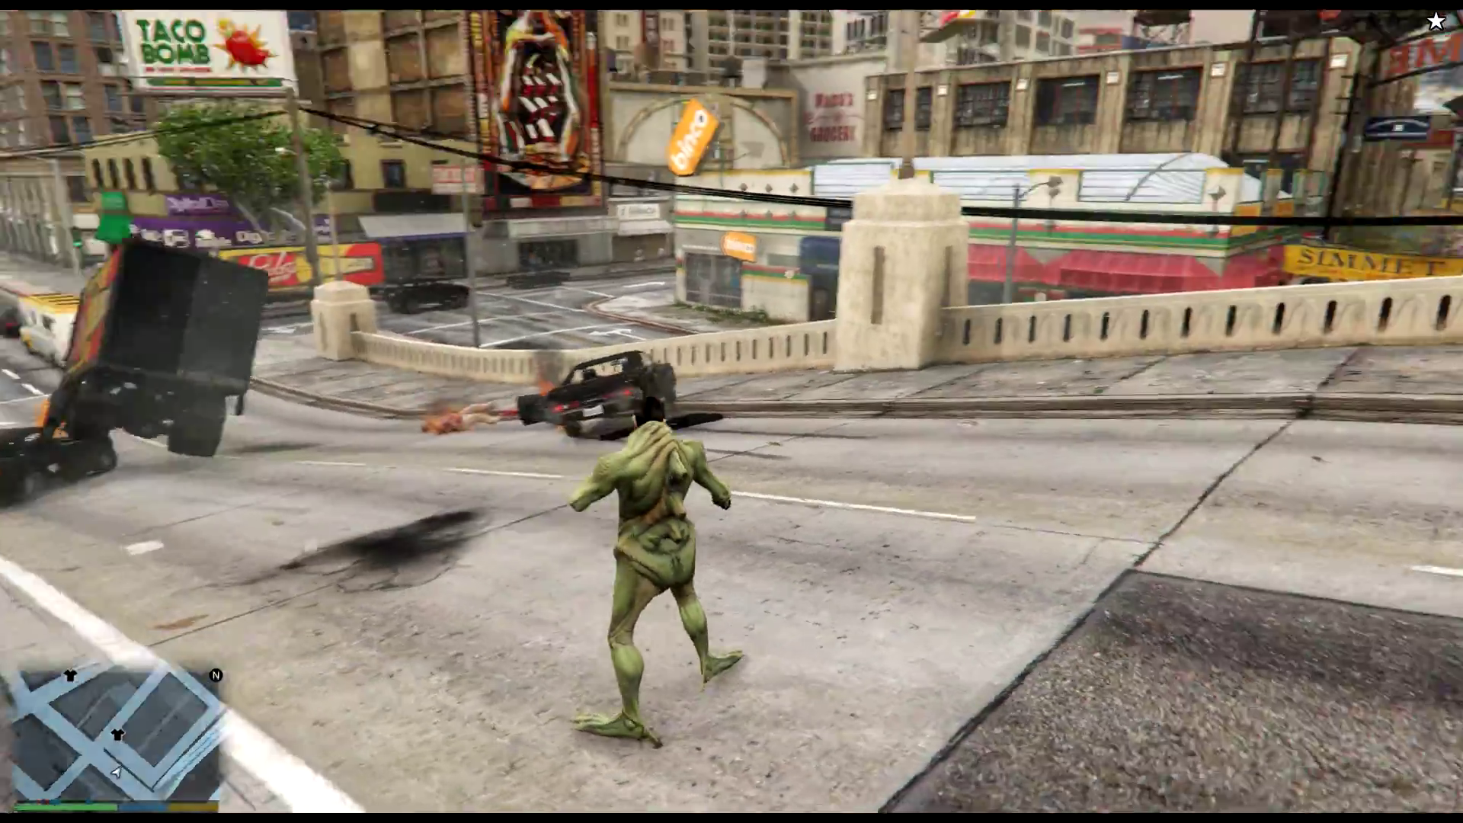
key("w")
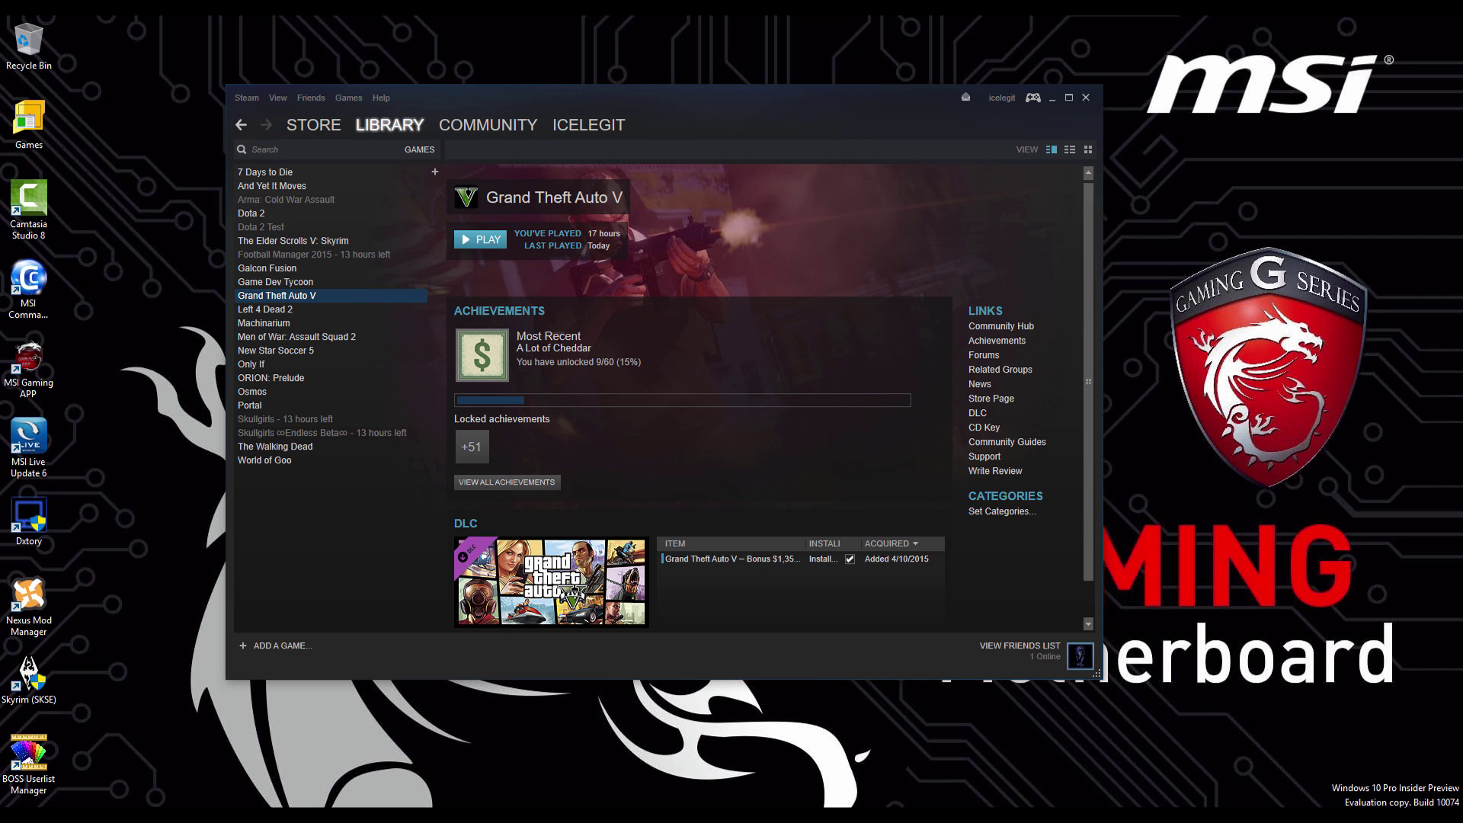
Step: Switch to the GTA5-Mods website in the browser and list its Tools category sorted by Most Downloaded
key("alt+Tab")
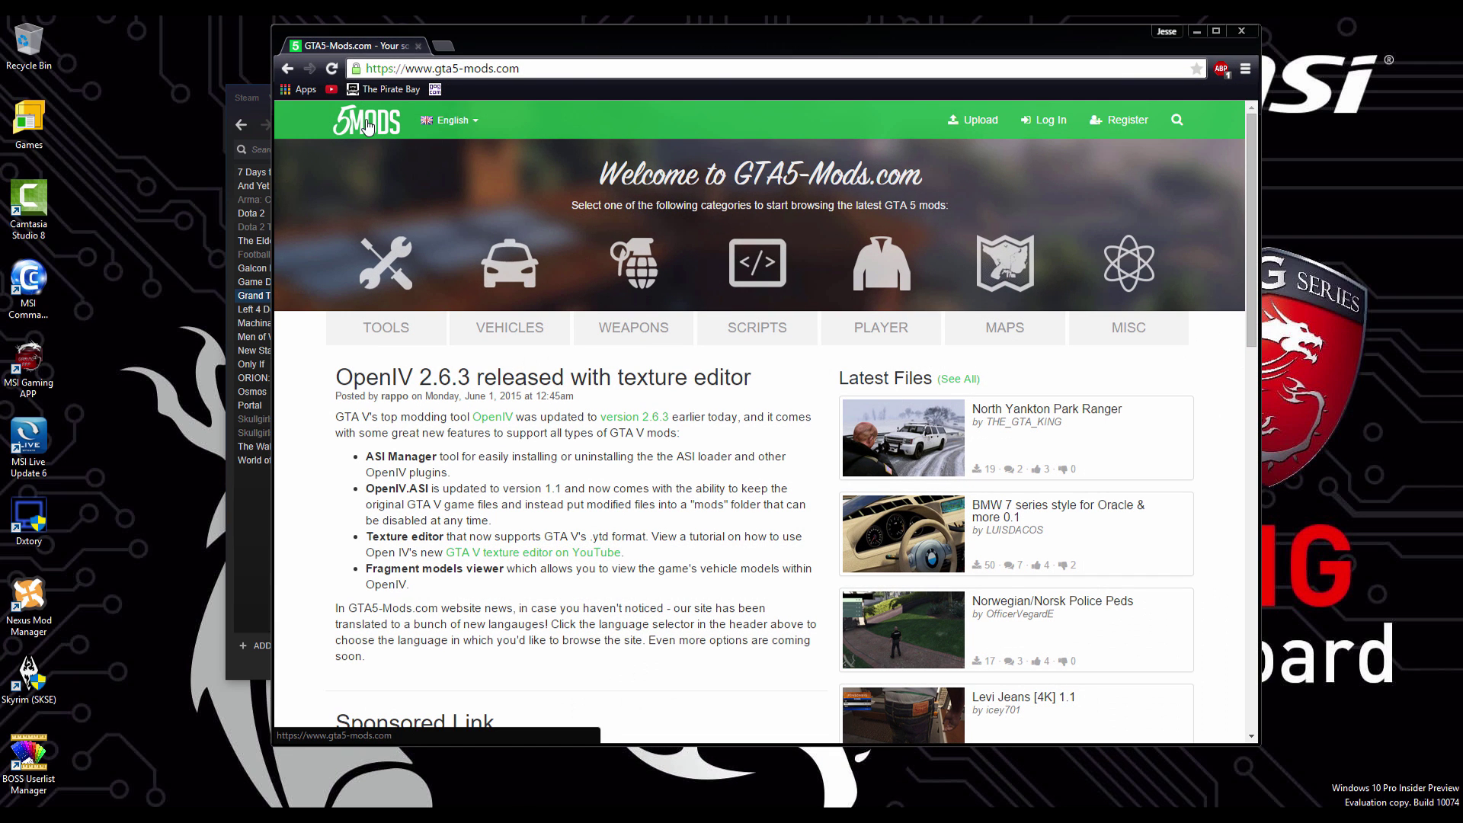
left_click(386, 263)
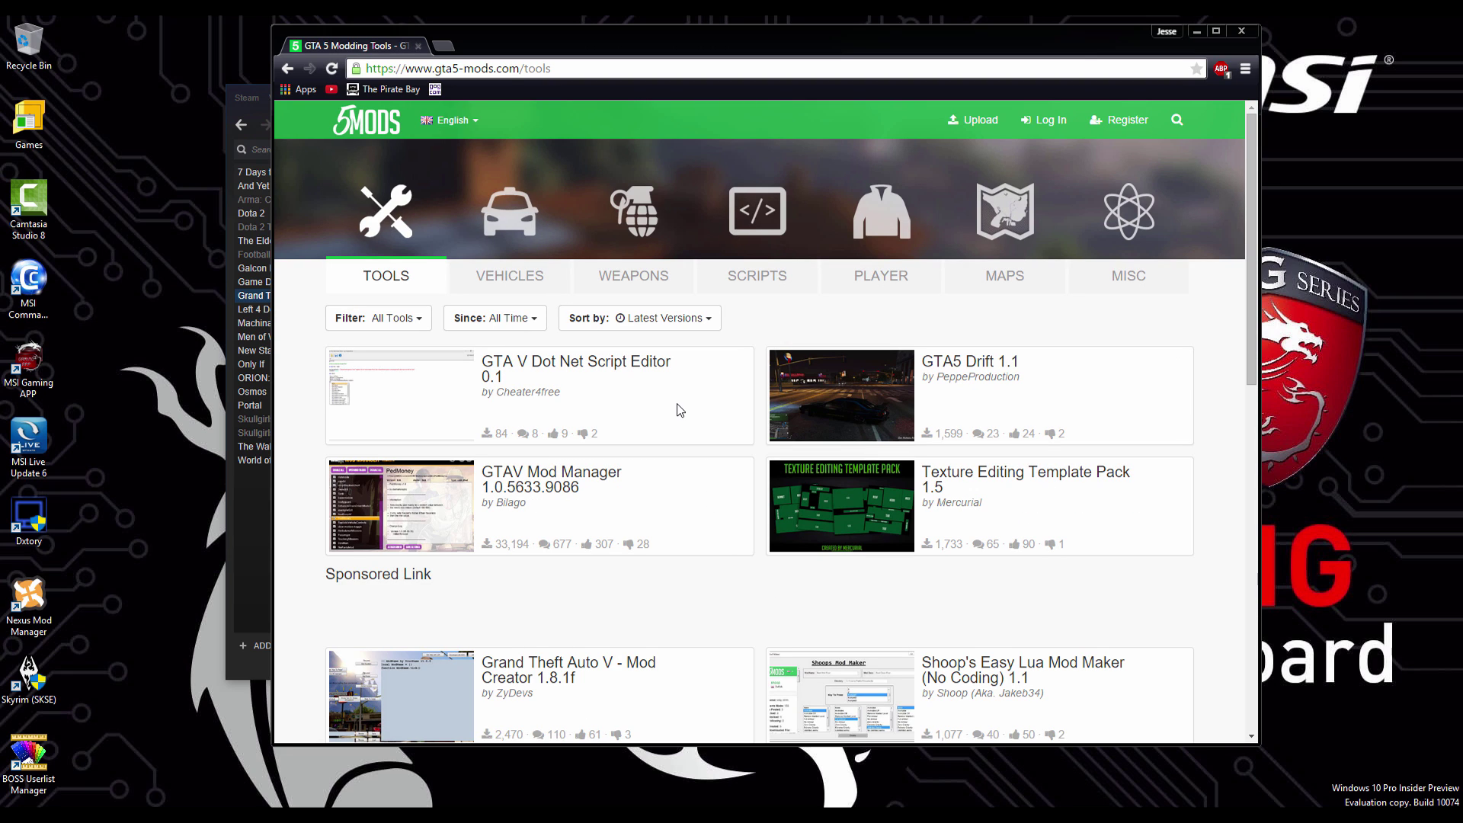
left_click(656, 319)
left_click(647, 413)
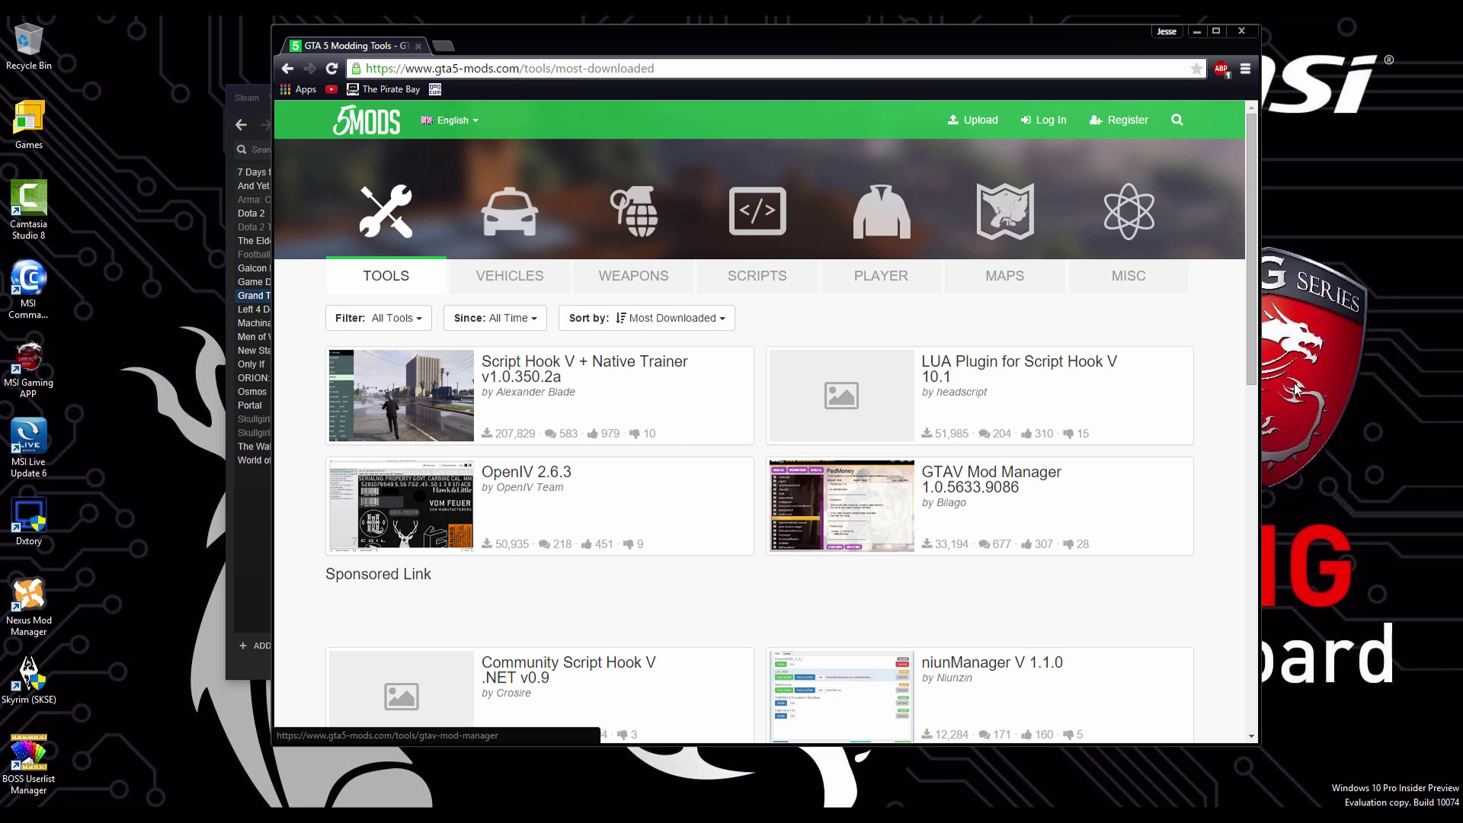
Step: Open the LUA Plugin for Script Hook V page, view its required VS 2013 x64 Redist, and download the plugin
left_click(1028, 373)
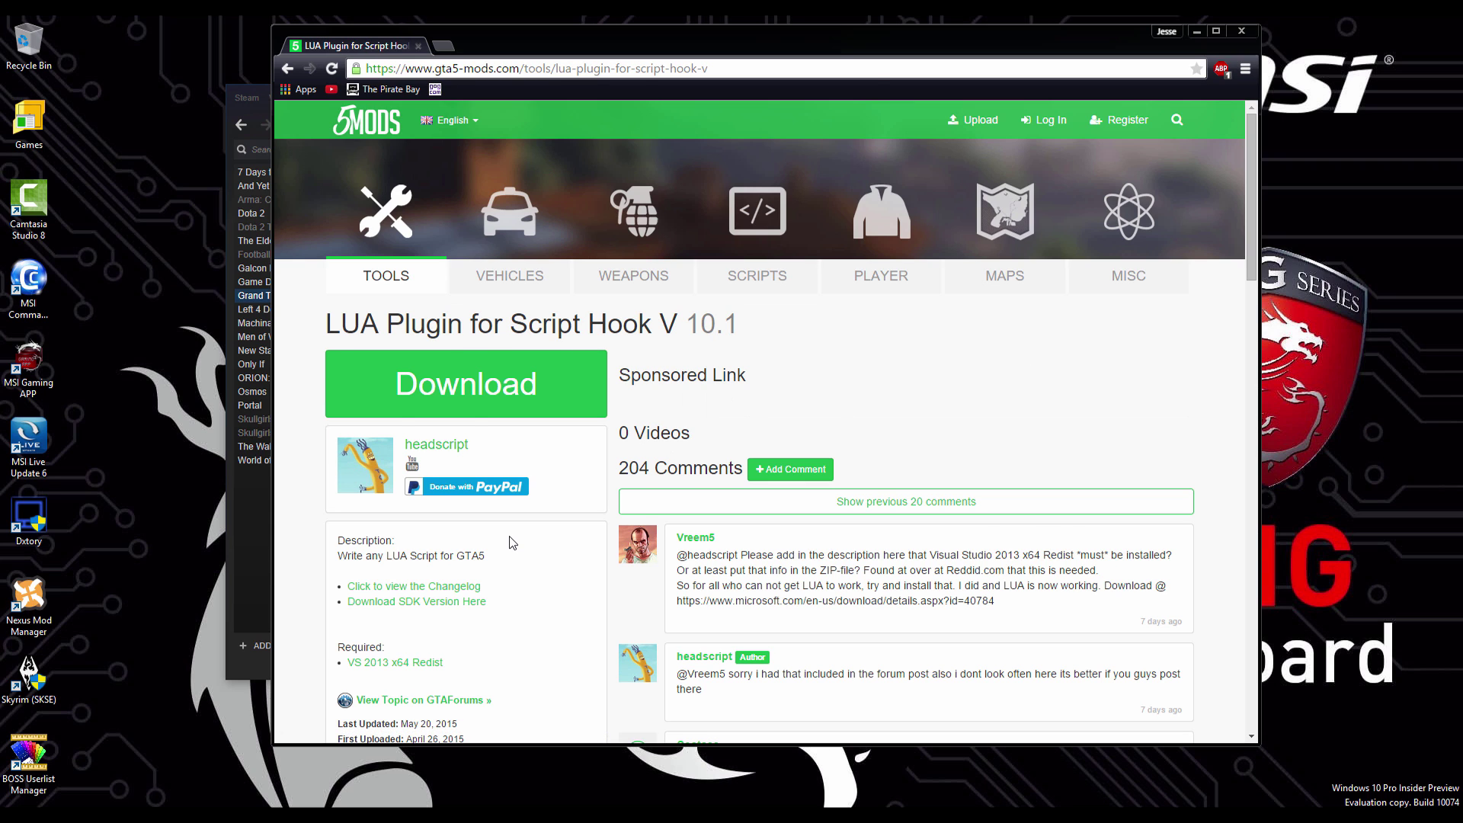
scroll(512, 543, "down", 2)
left_click(425, 516)
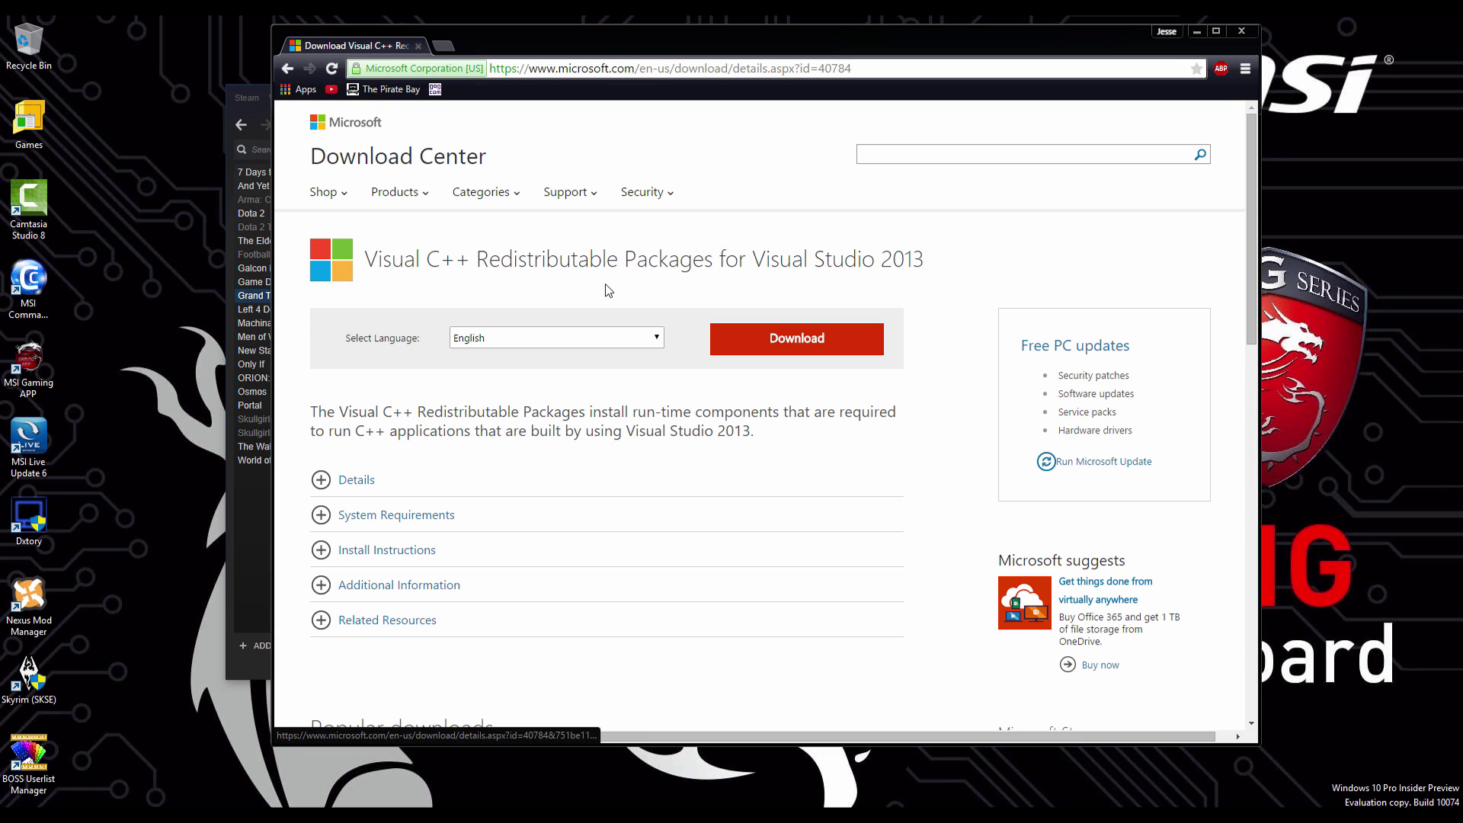
key("alt+Left")
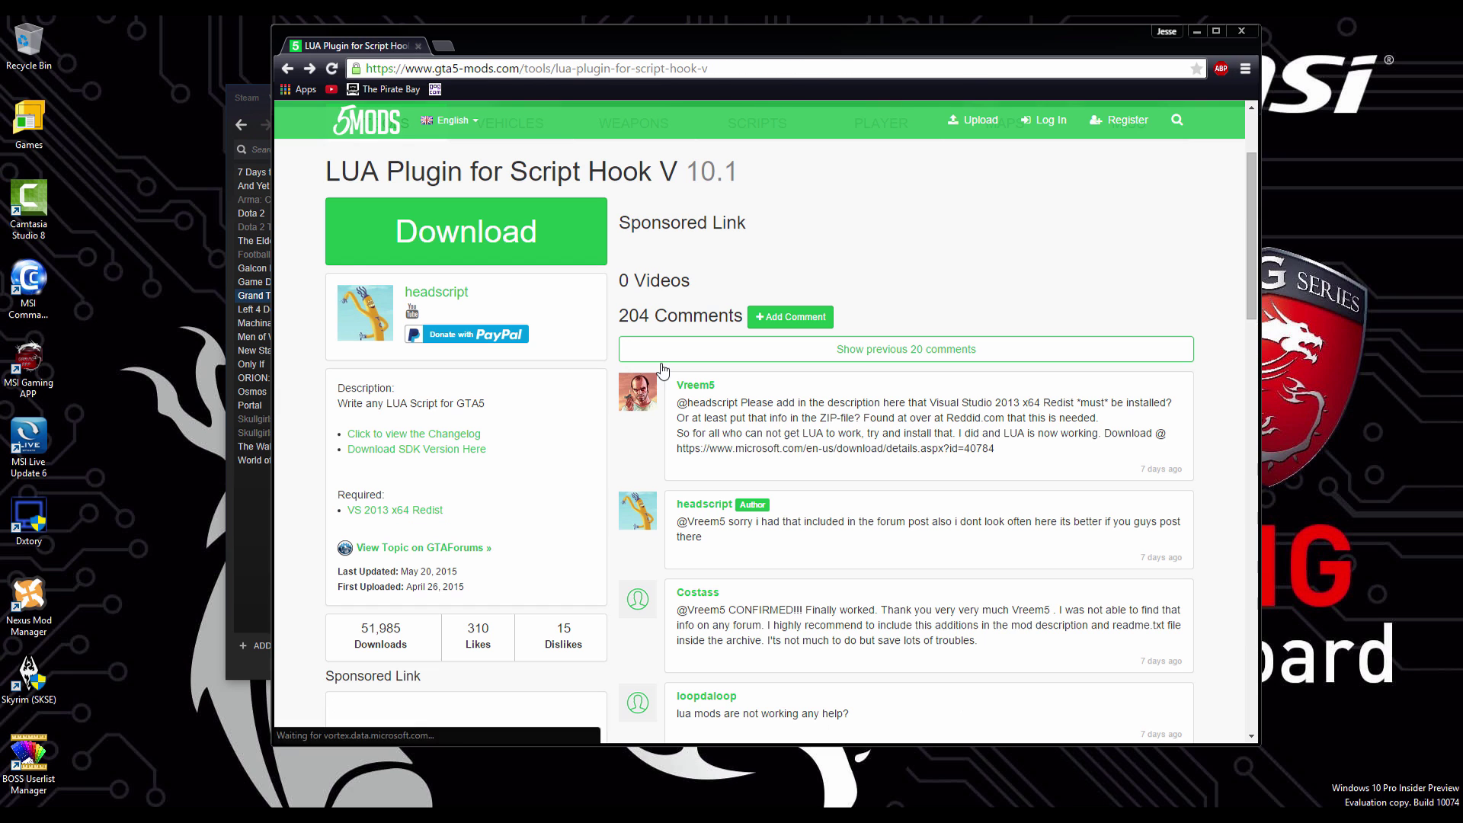
left_click(504, 242)
key("alt+Left")
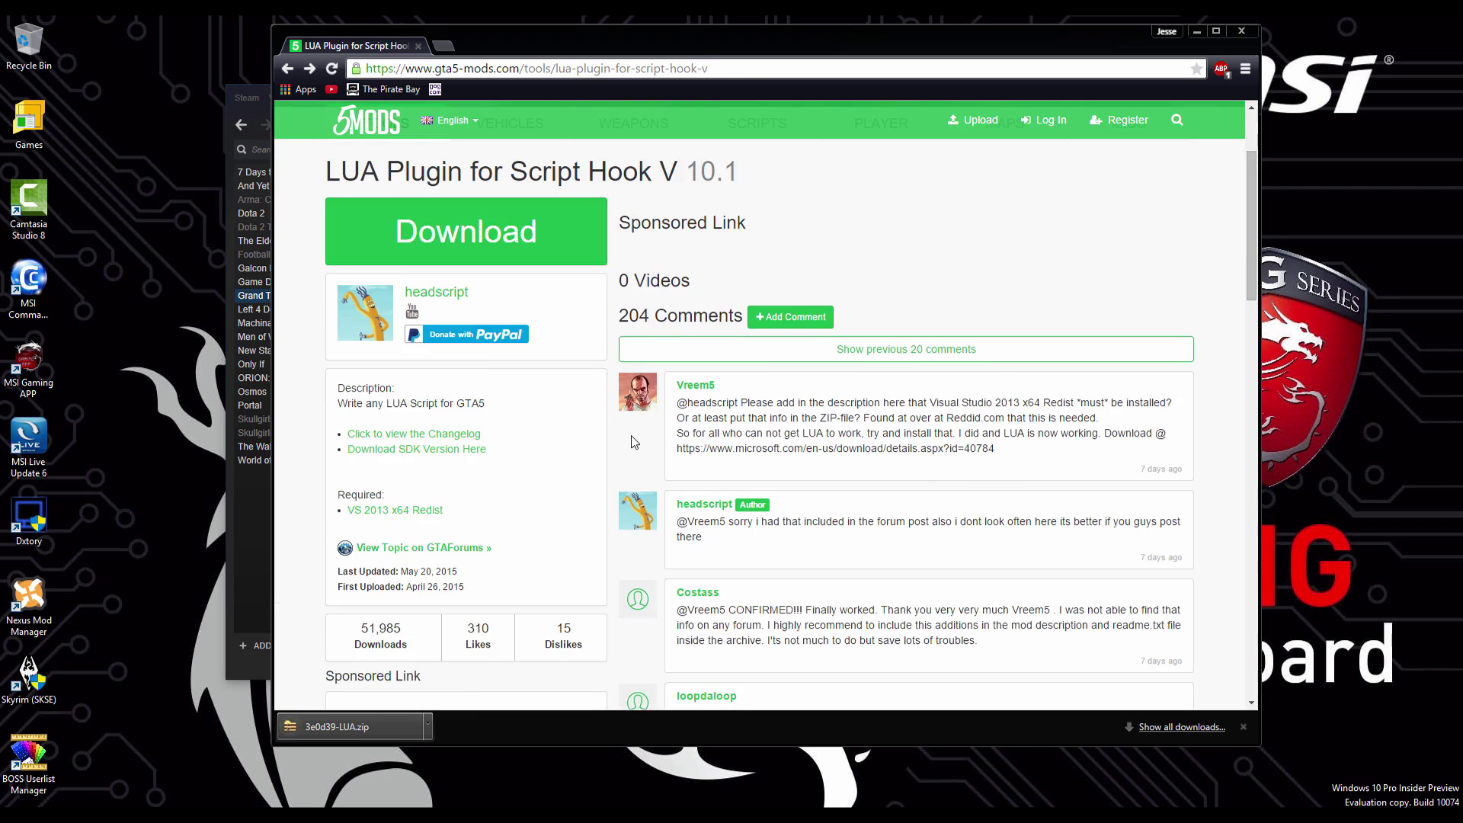
Step: Return to the tools list, download the OpenIV 2.6.3 installer from the OpenIV website and close that site
key("alt+Left")
left_click(435, 495)
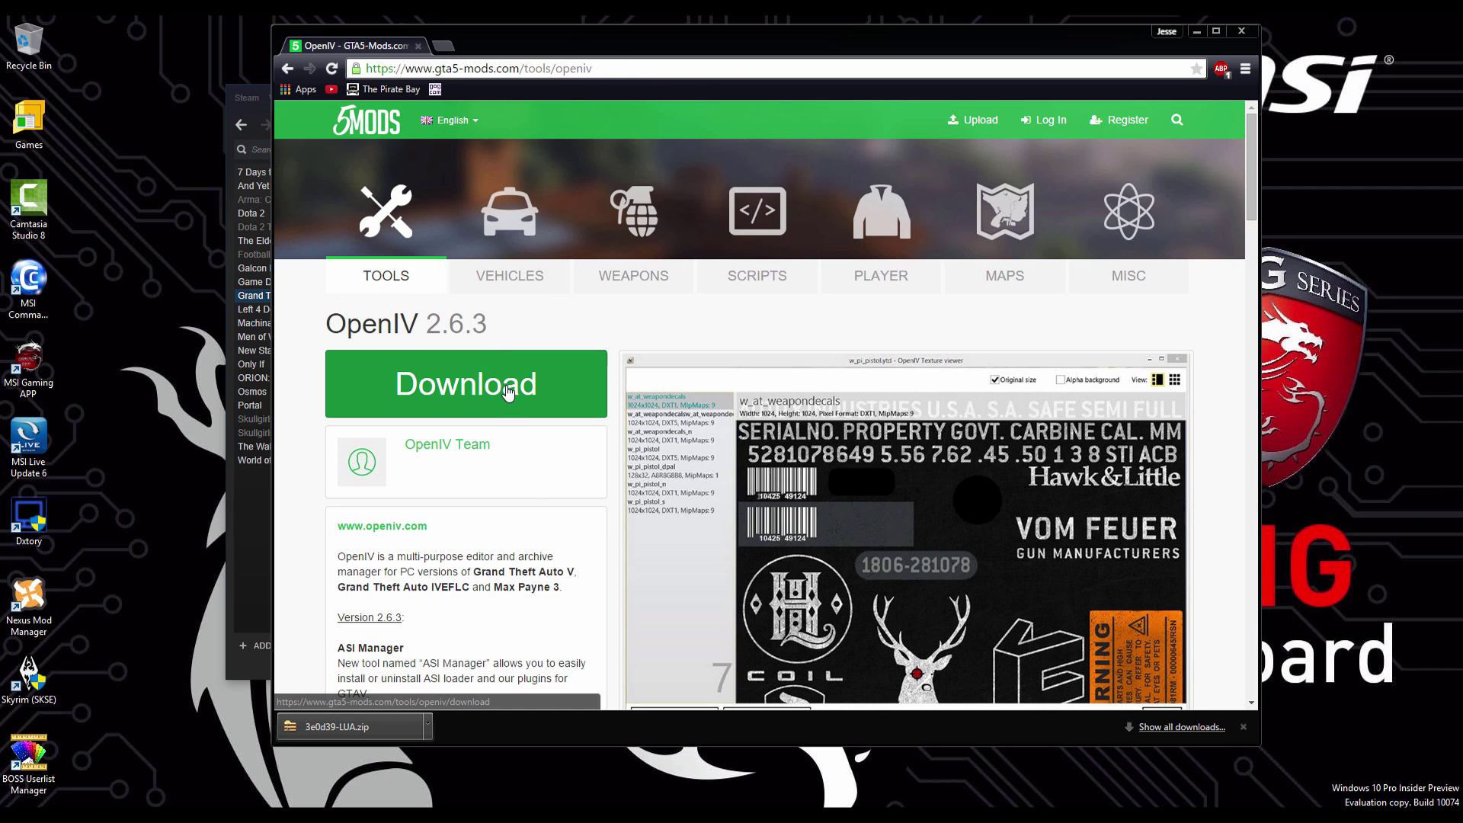
left_click(508, 391)
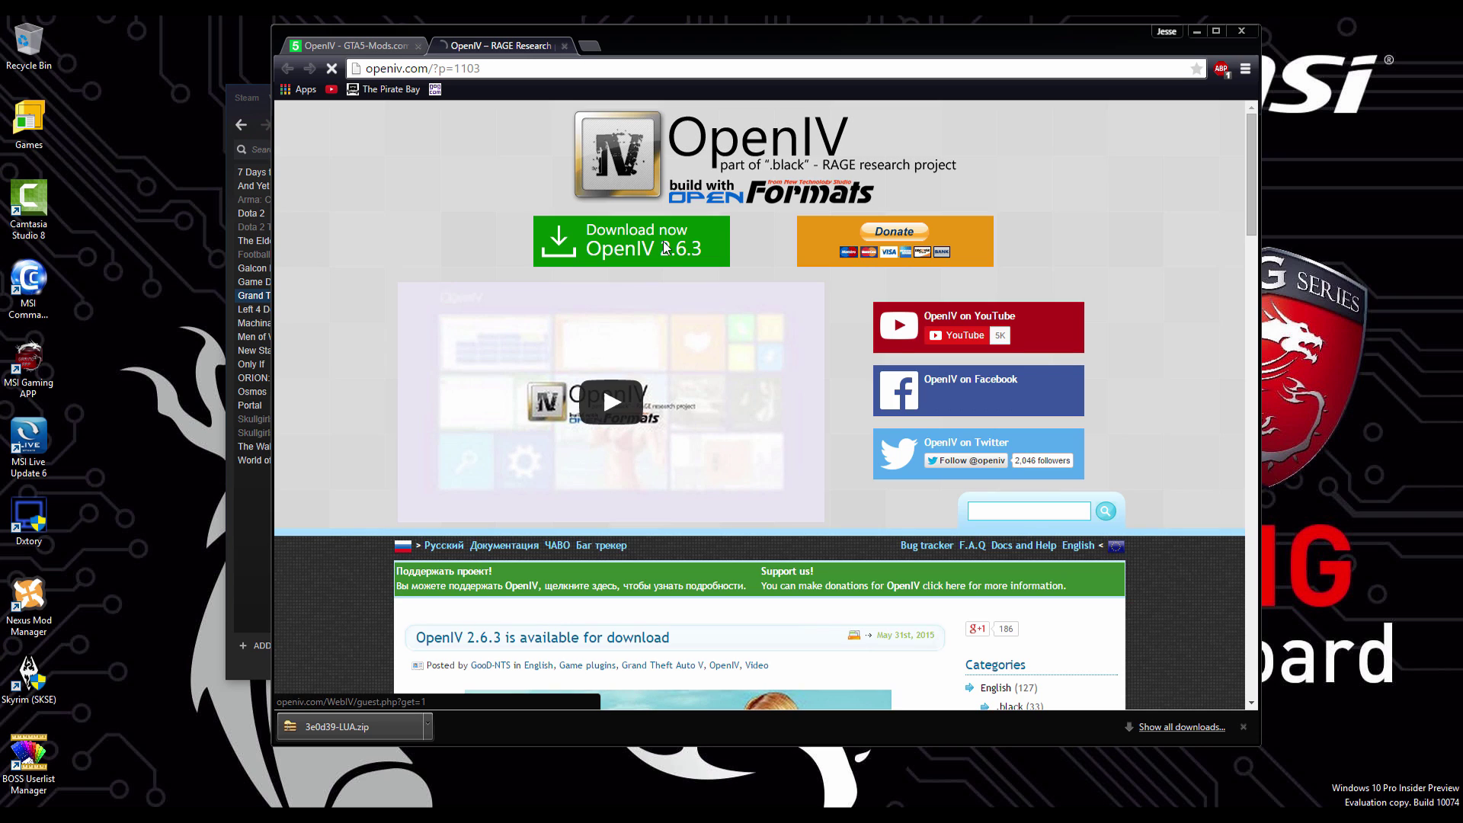
left_click(663, 240)
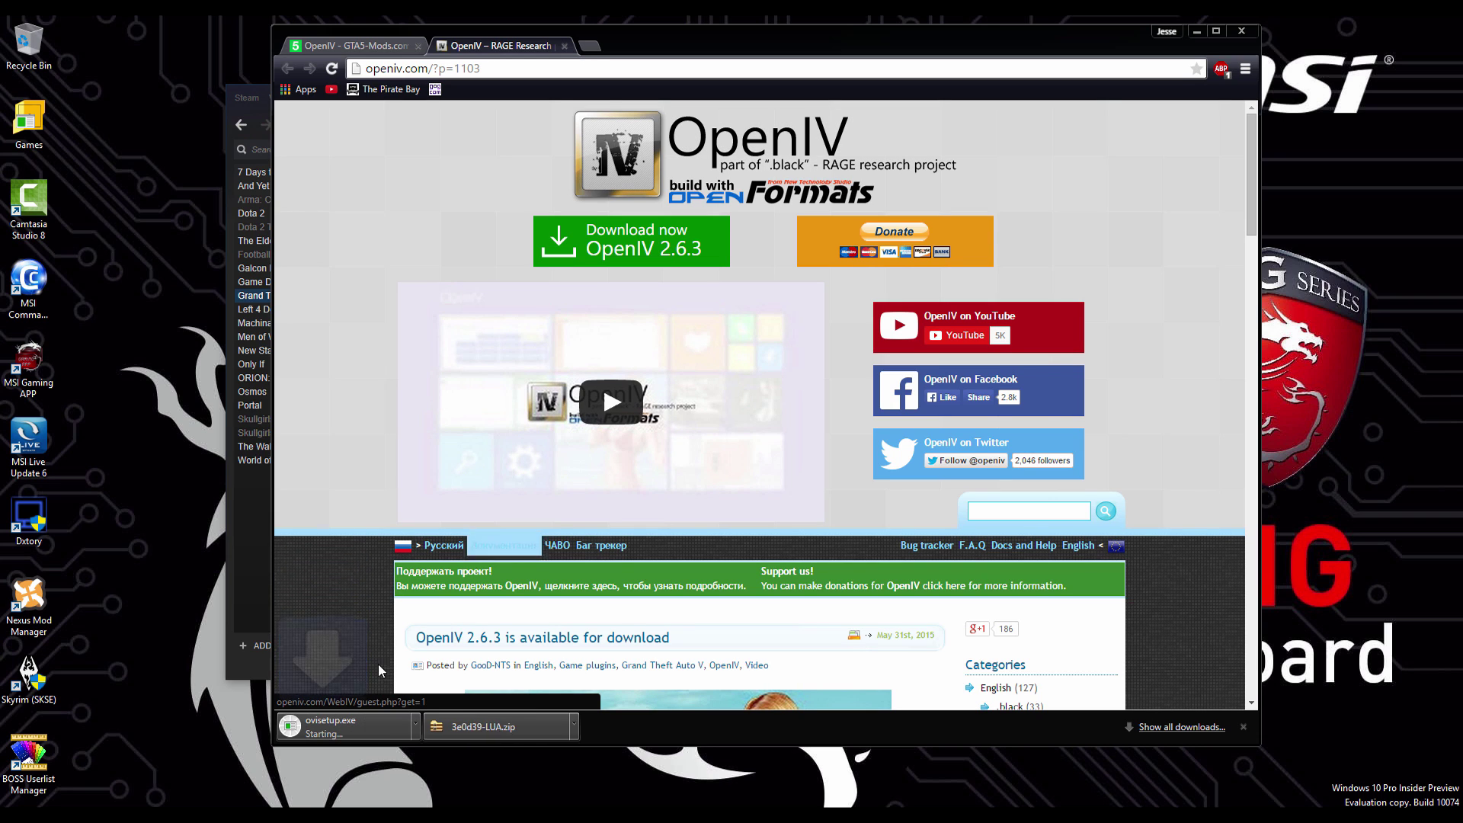
left_click(564, 46)
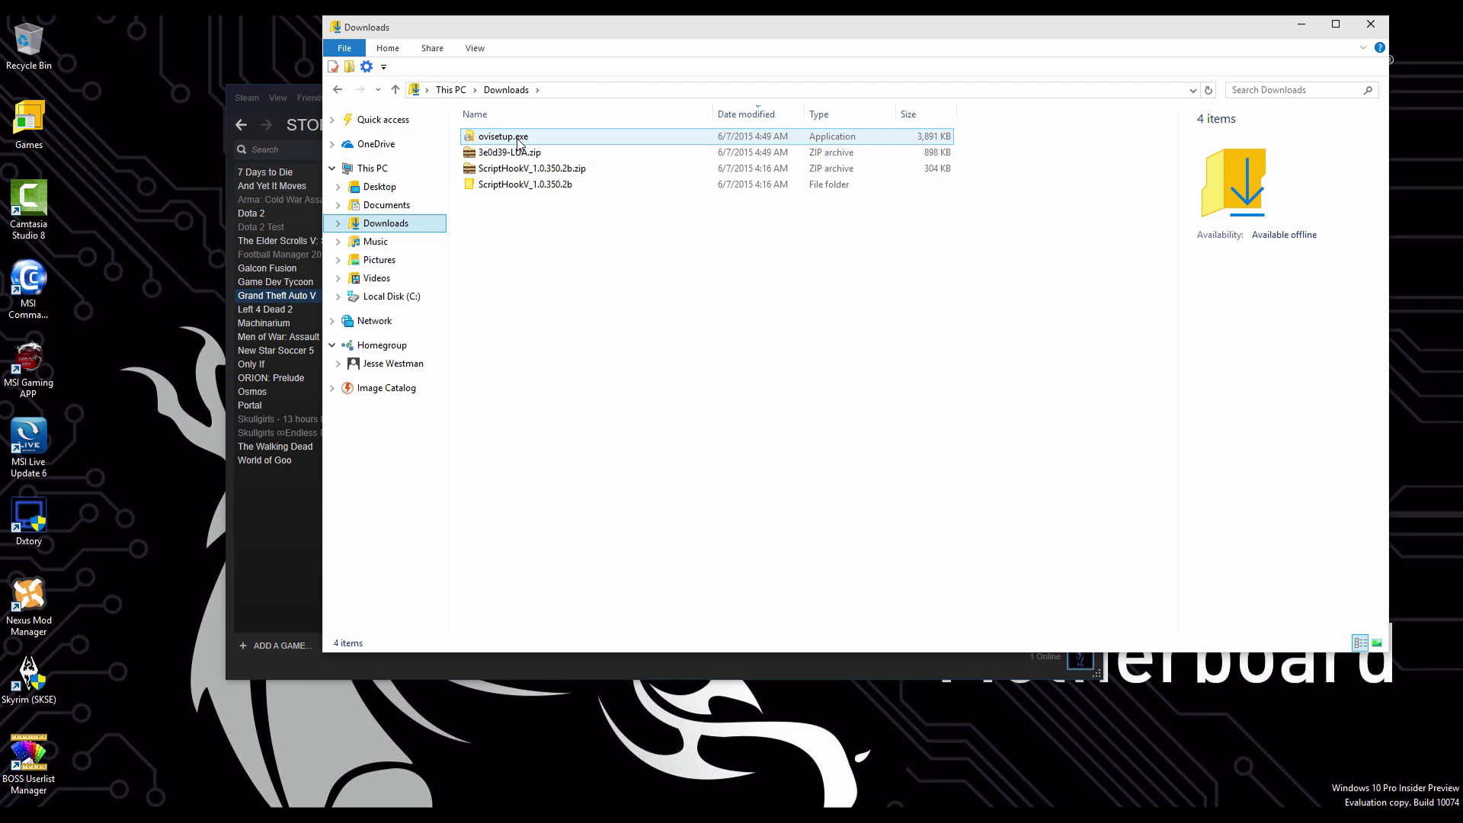
Step: Run ovisetup.exe from the Downloads folder and advance the OpenIV installer to its license terms
left_click(518, 140)
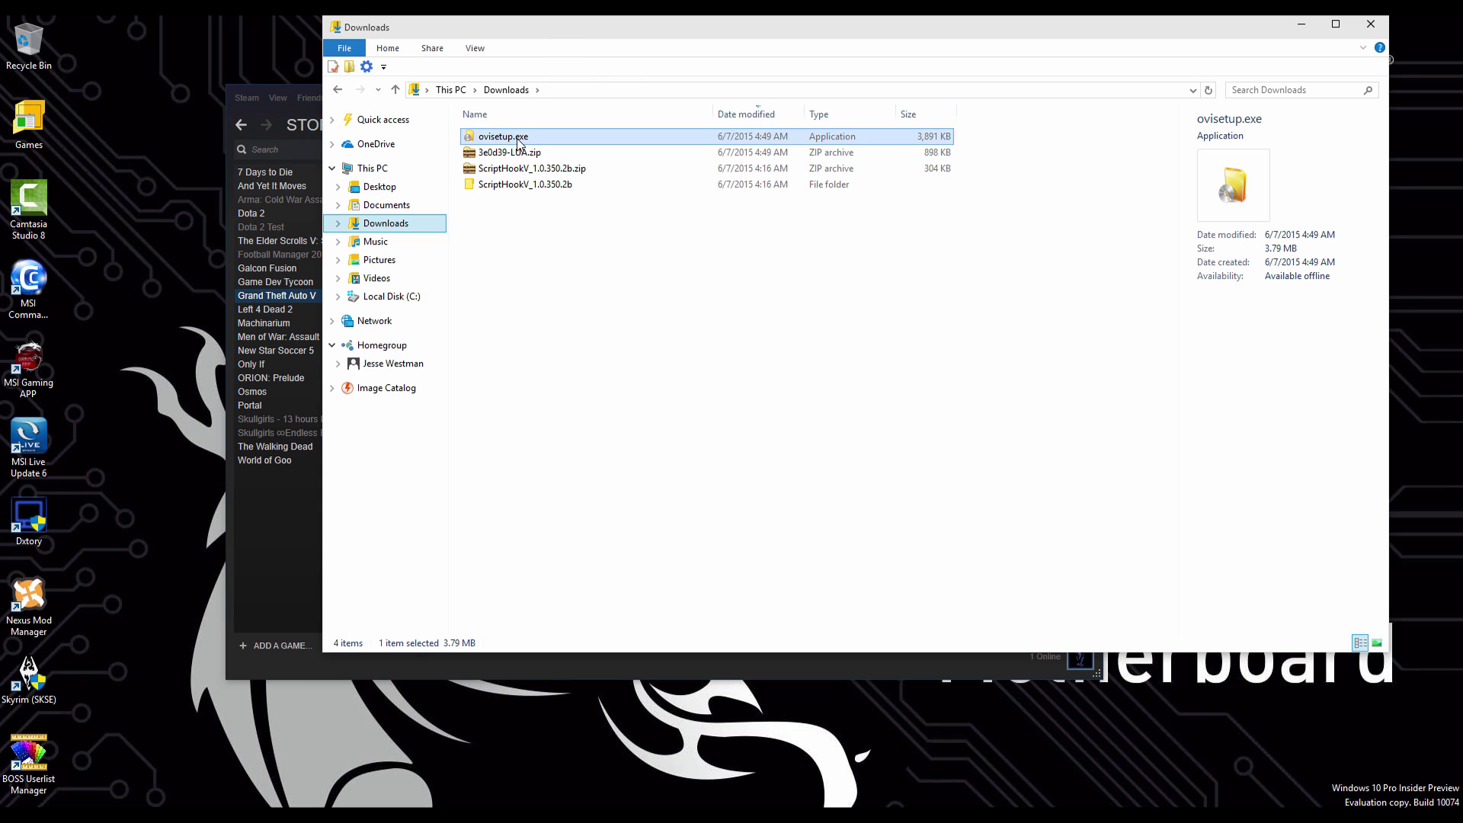
double_click(518, 141)
left_click(771, 431)
left_click(916, 581)
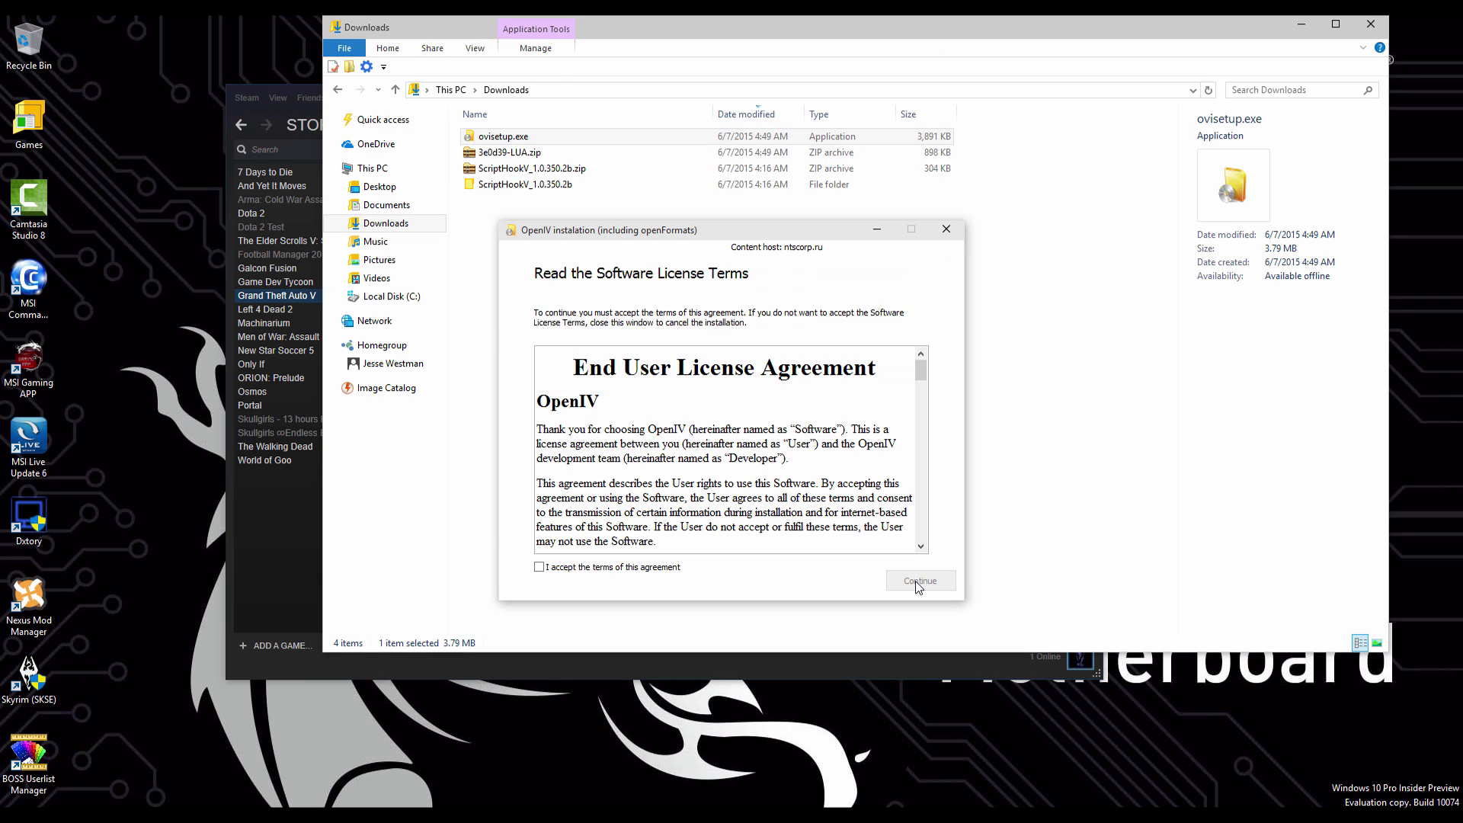
Step: Accept the OpenIV license terms and install OpenIV on this computer with a desktop icon and run-after-installation enabled
left_click(662, 570)
left_click(920, 580)
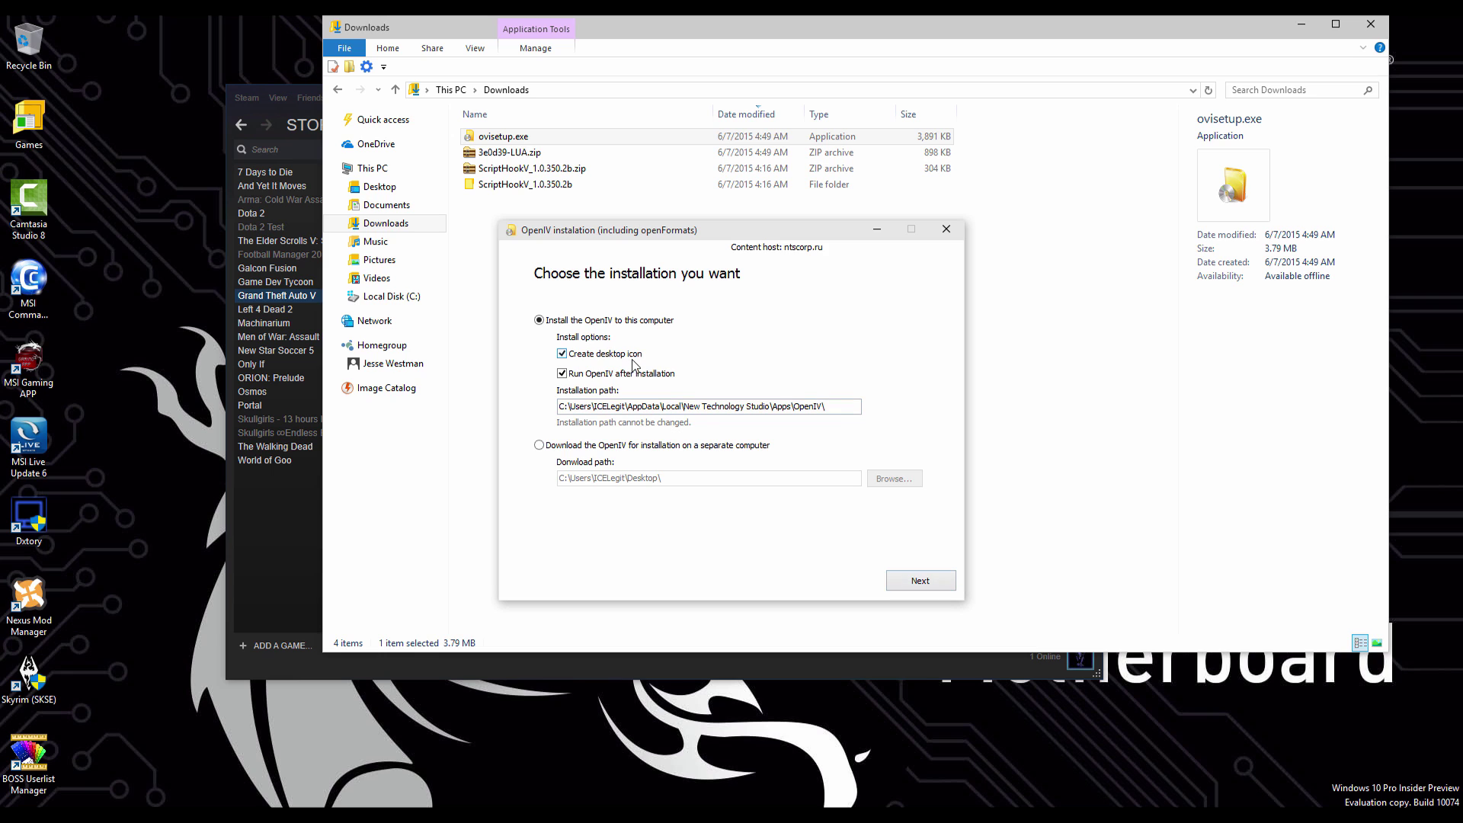
left_click(920, 586)
left_click(717, 474)
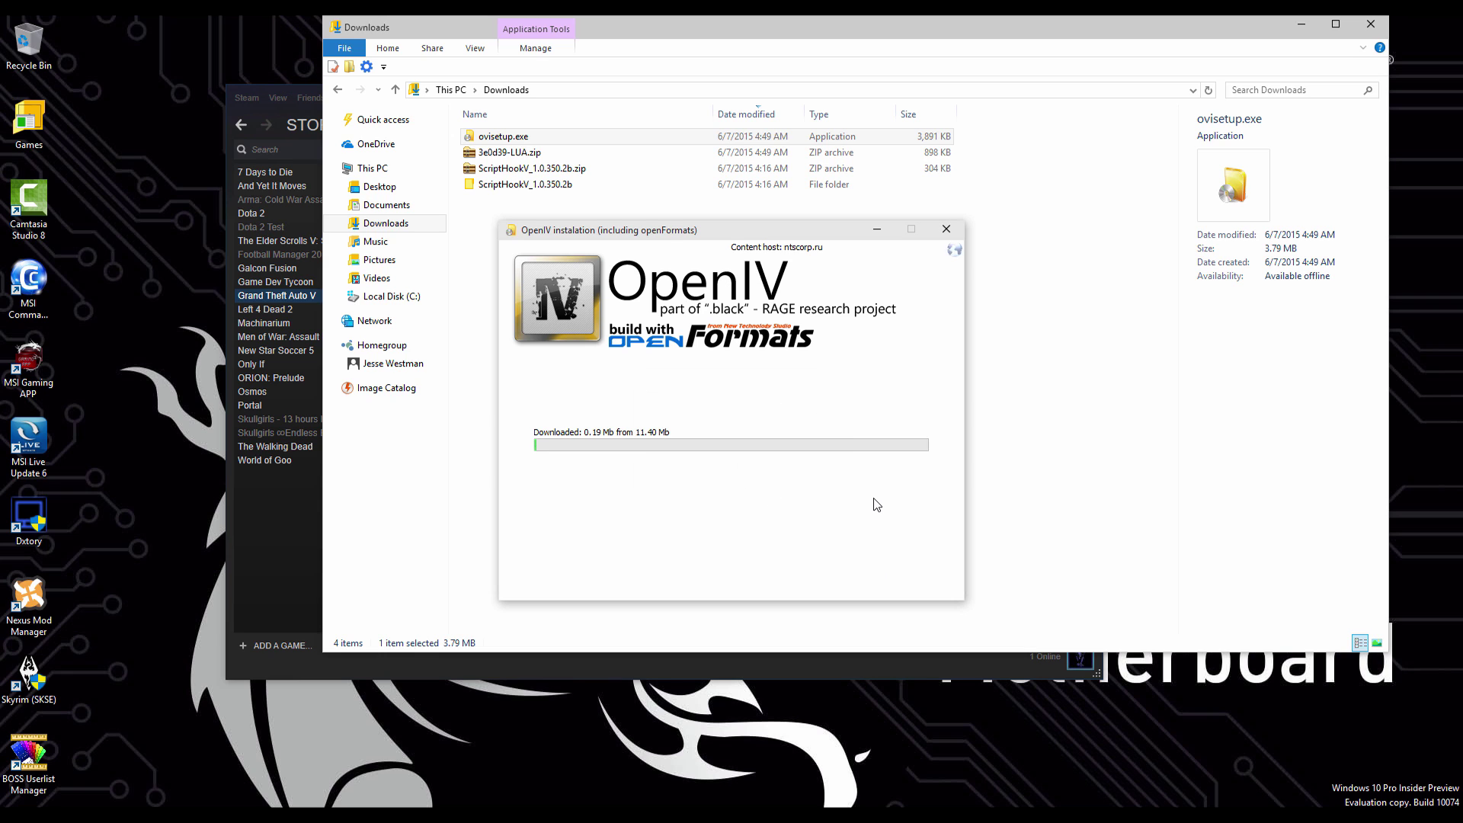
Step: Extract 3e0d39-LUA.zip into its own folder in Downloads and close the archive
left_click(516, 153)
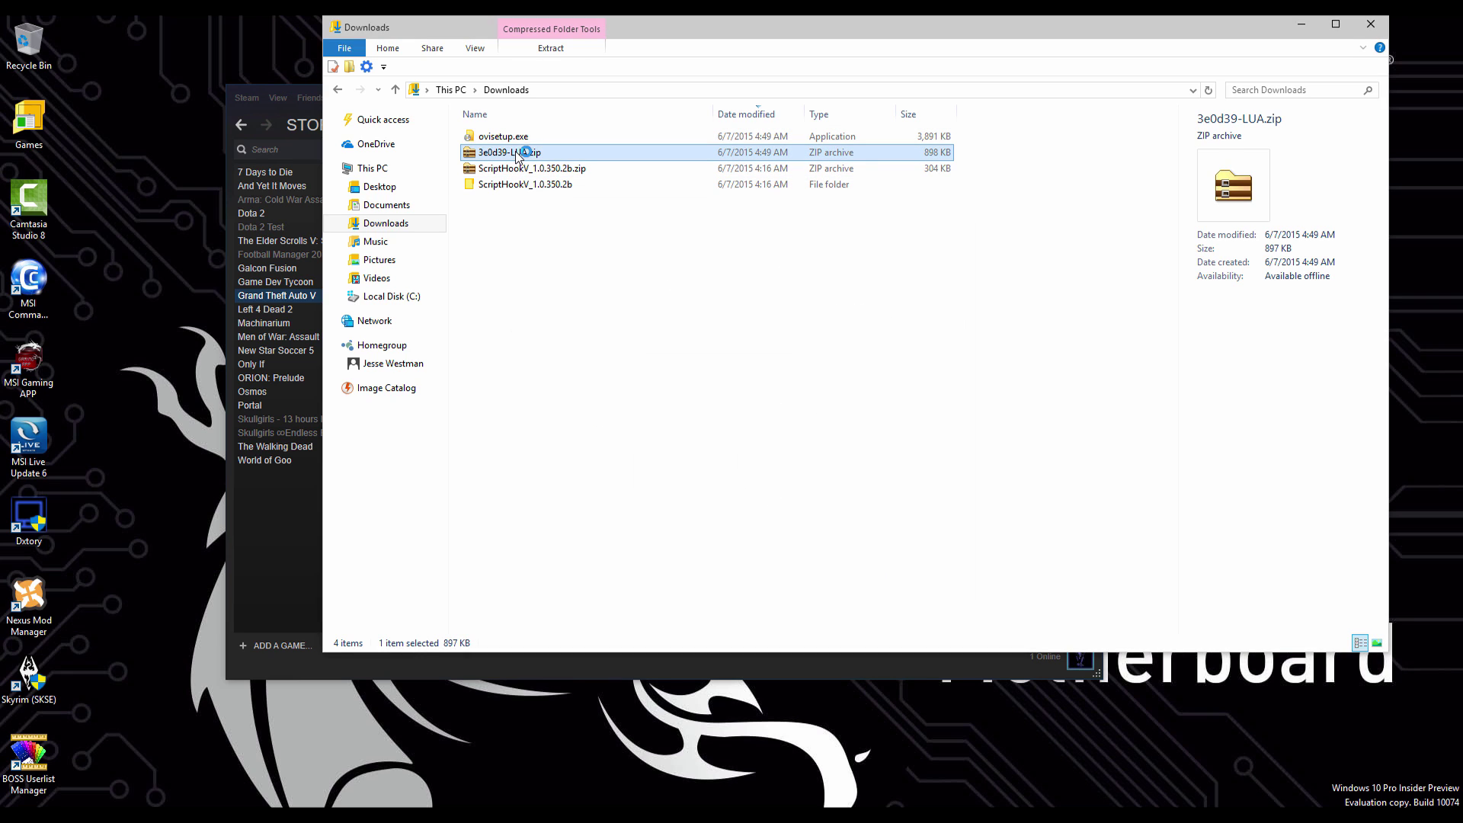
left_click(579, 297)
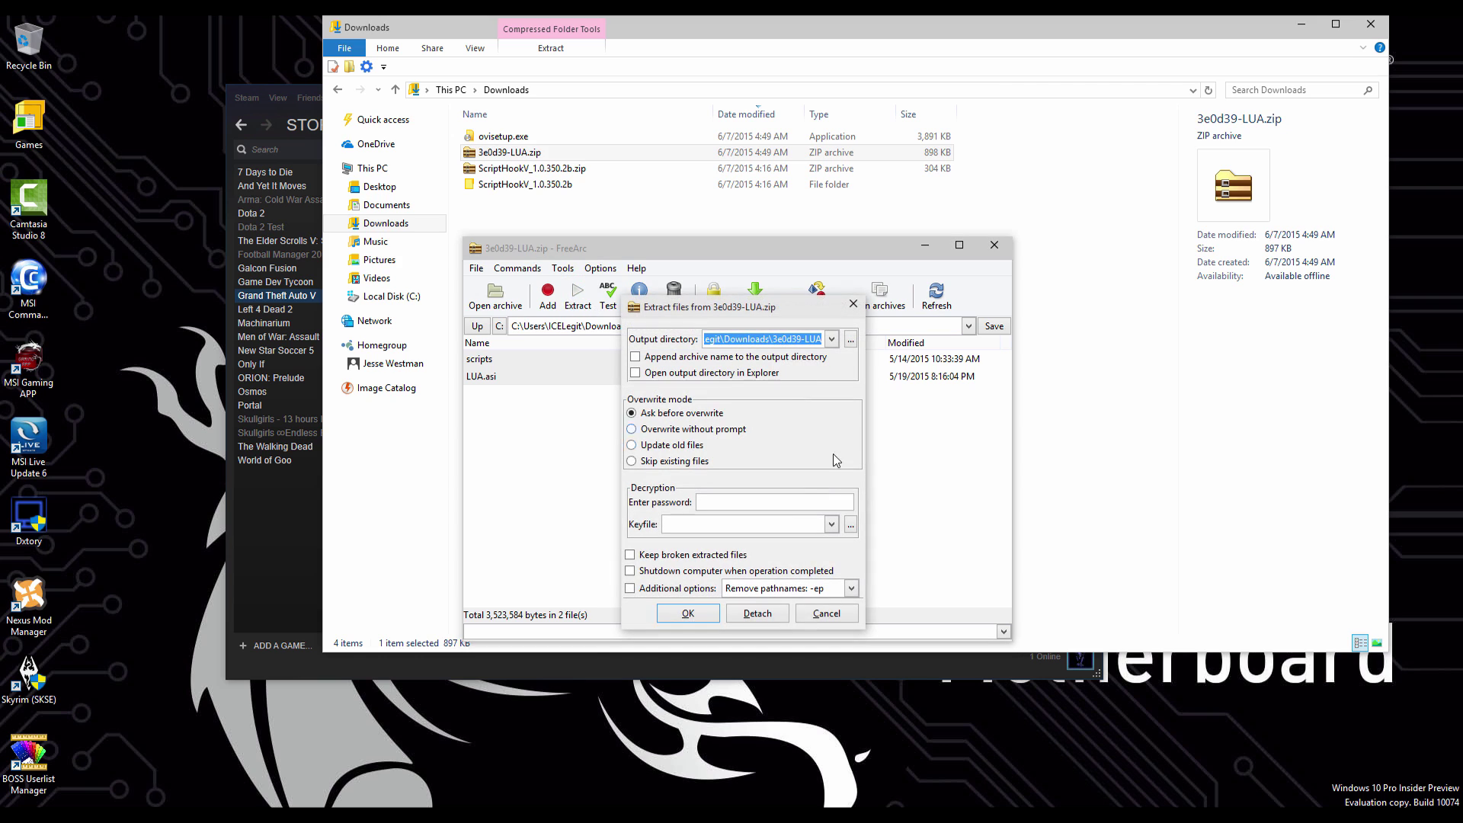
left_click(696, 614)
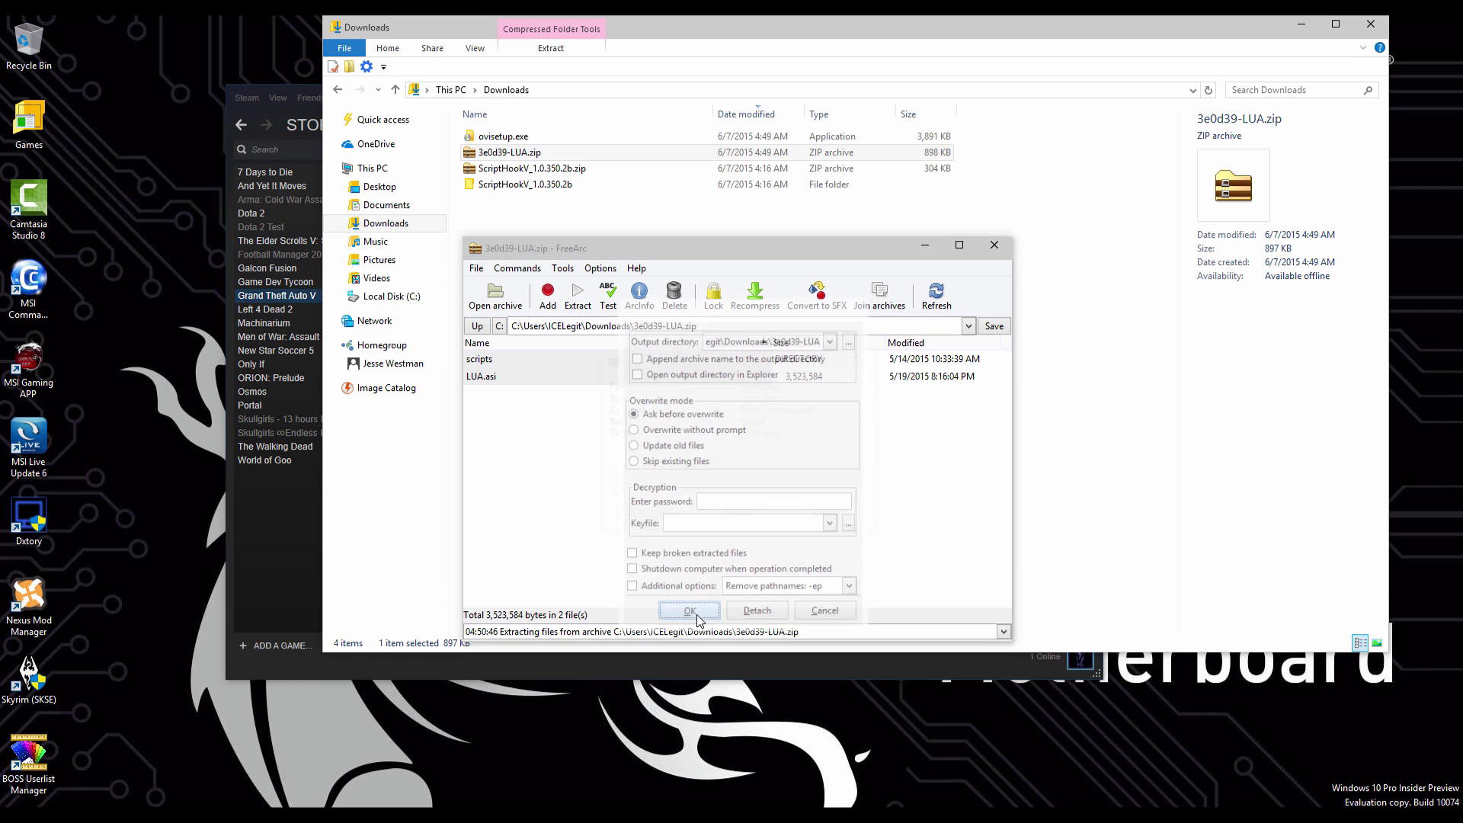
left_click(993, 246)
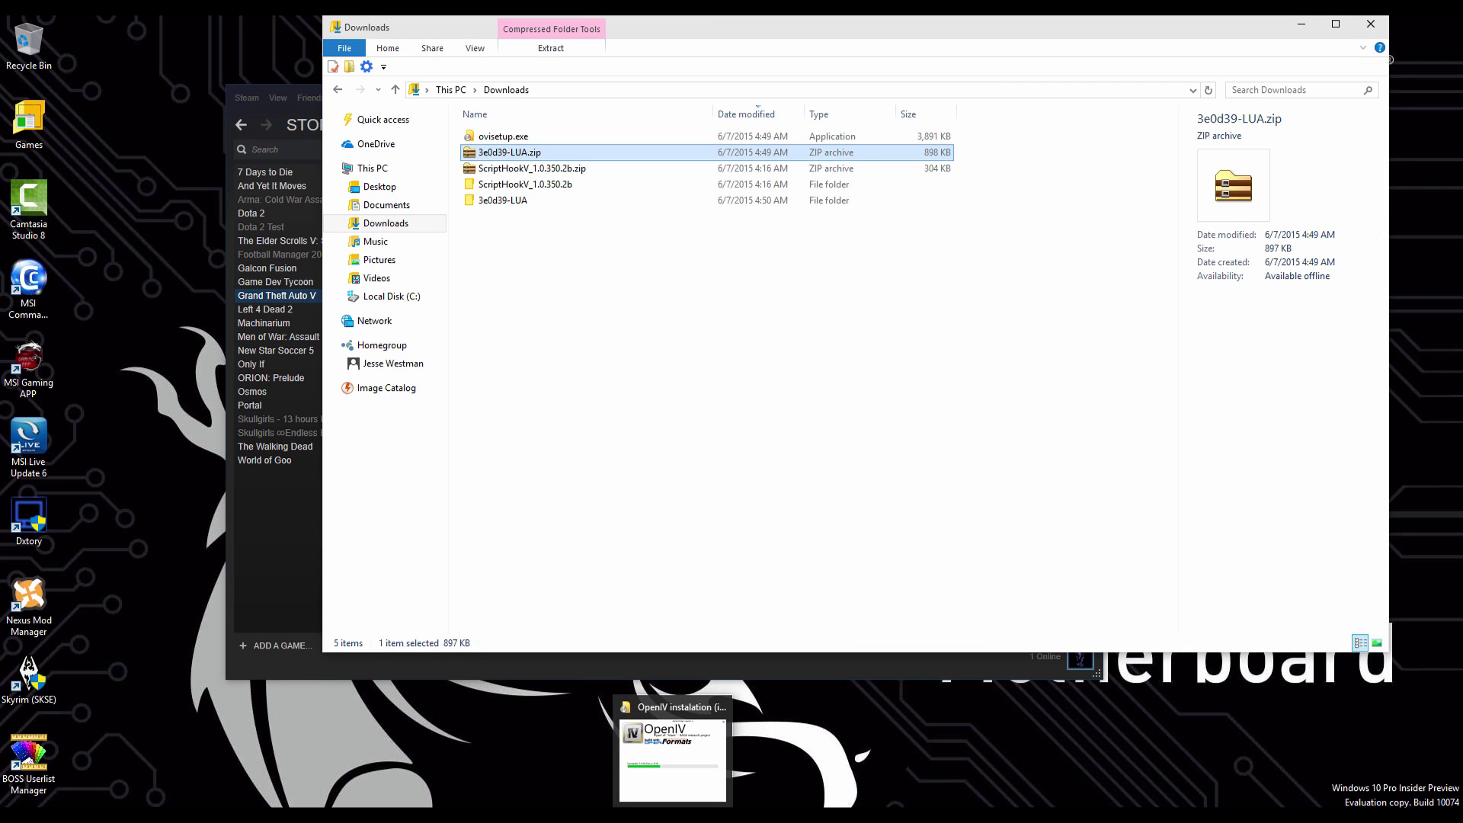
Step: Copy the scripts folder and LUA.asi from the extracted 3e0d39-LUA folder
double_click(499, 201)
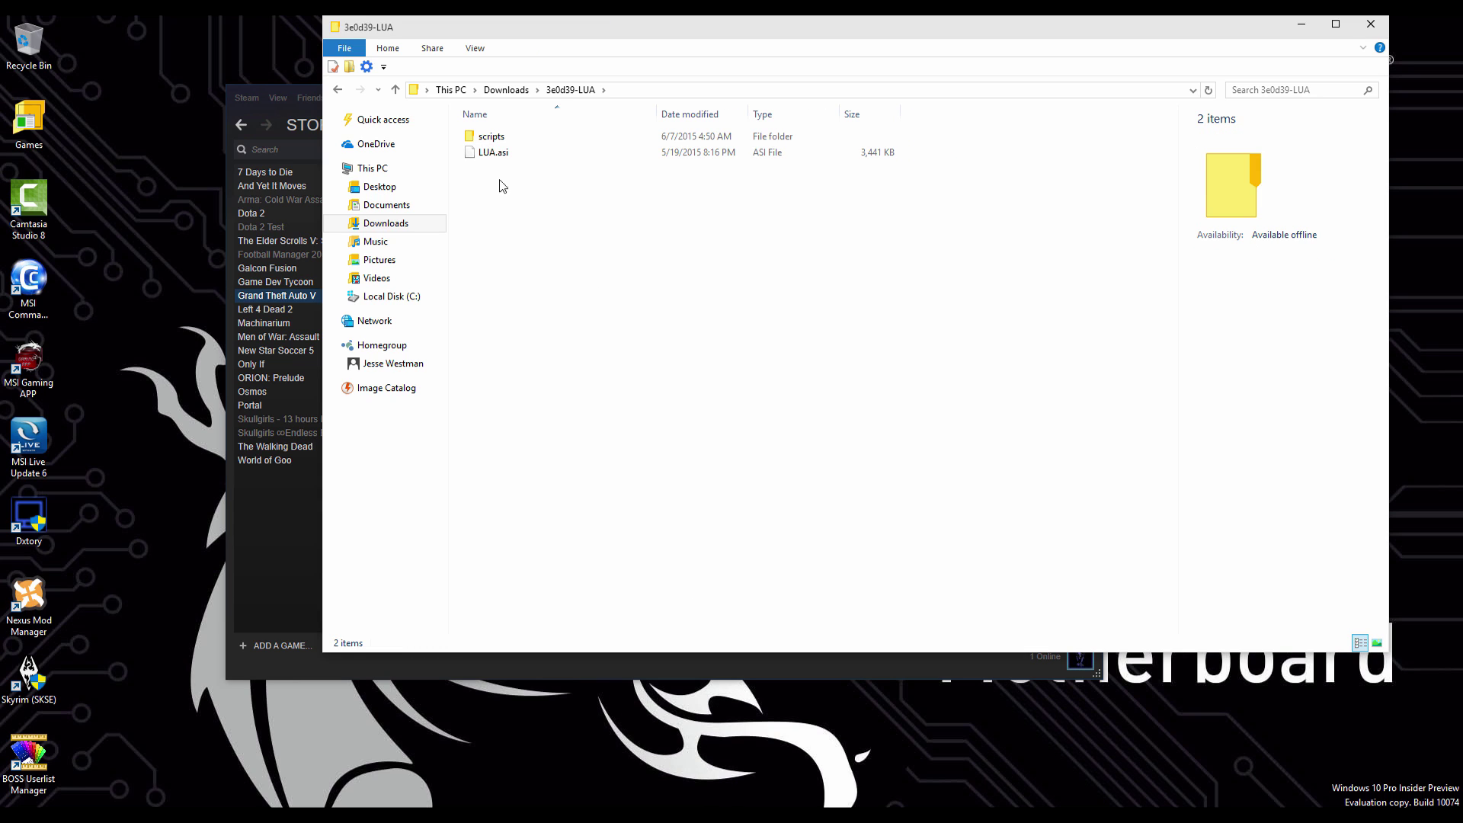
left_click_drag(507, 200, 493, 137)
right_click(492, 156)
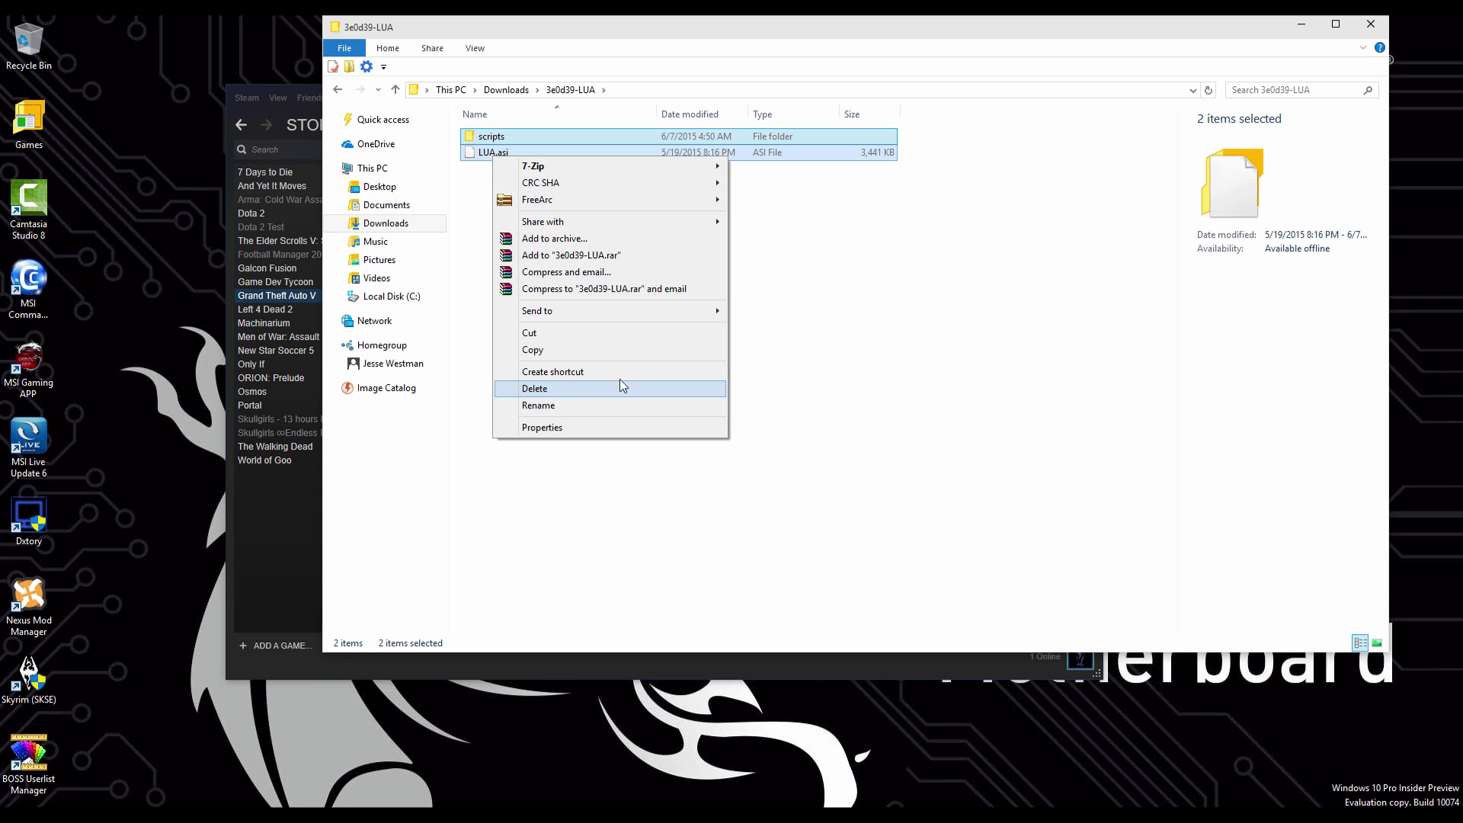
left_click(640, 350)
Step: Paste the copied LUA plugin files into the Grand Theft Auto V folder under Steam\steamapps\common and close File Explorer
key("BackSpace")
left_click(399, 298)
double_click(510, 248)
double_click(534, 601)
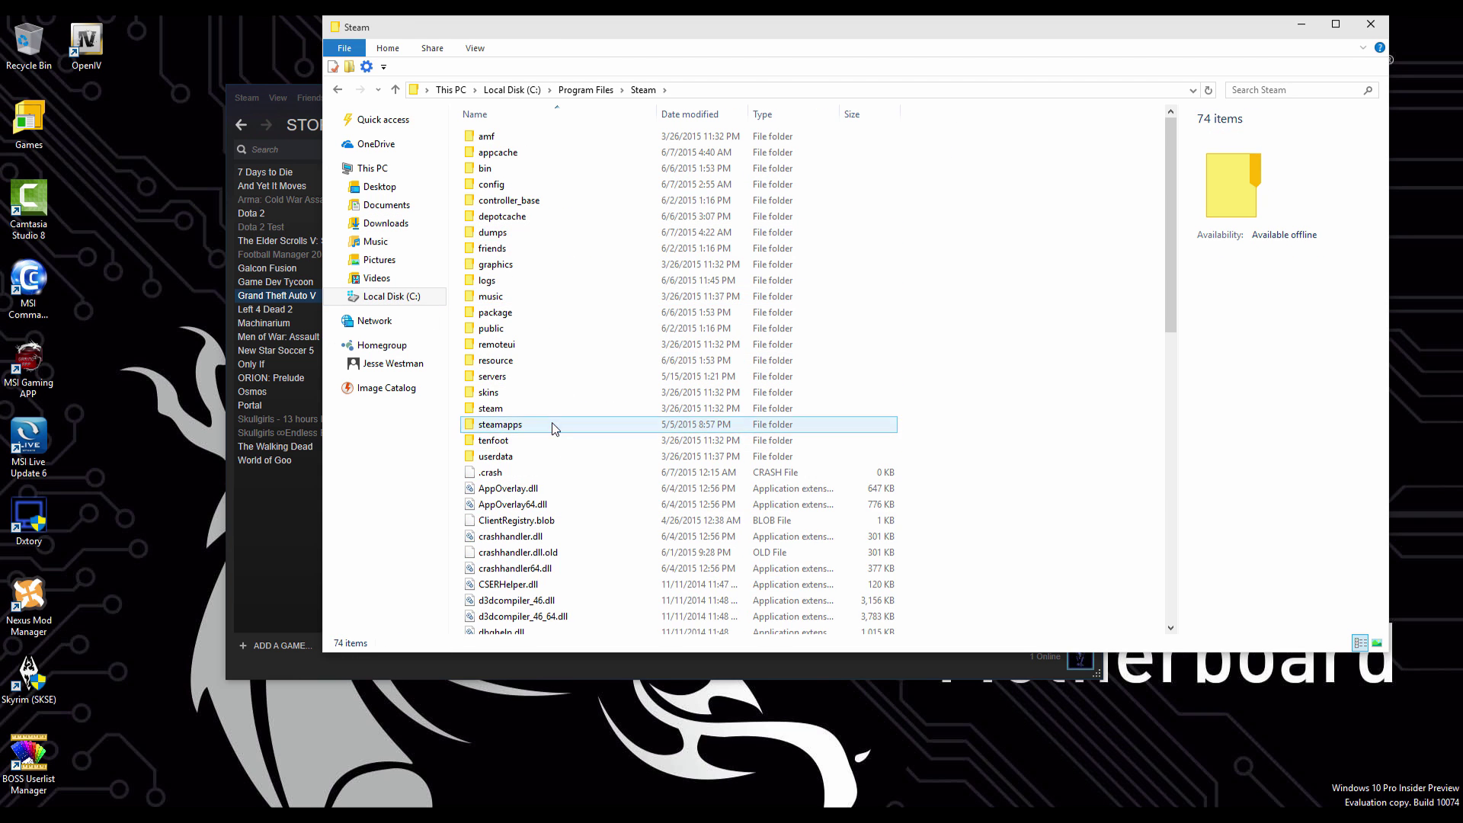
double_click(552, 424)
double_click(495, 137)
double_click(503, 289)
right_click(1036, 324)
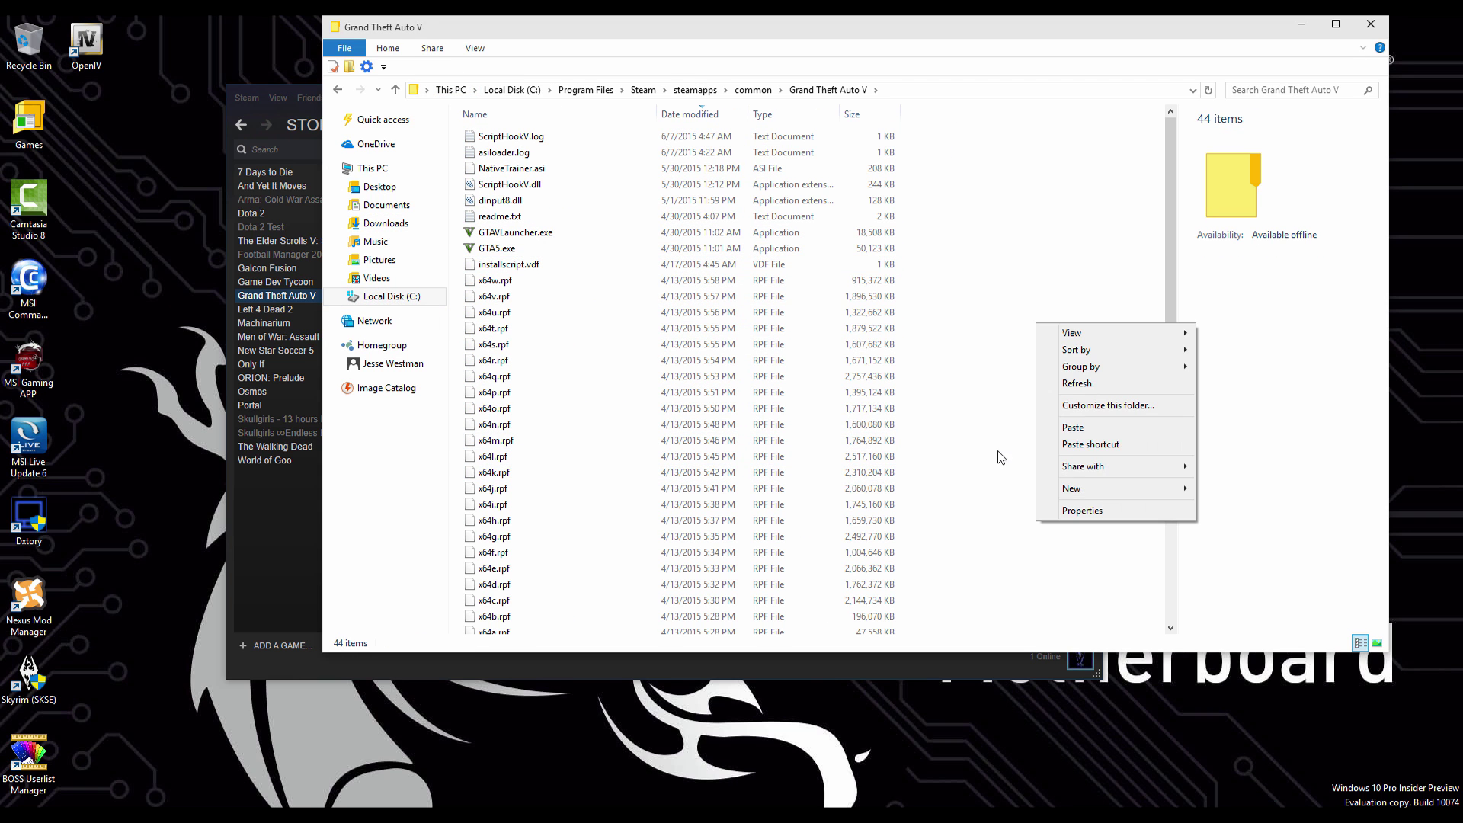
left_click(1082, 429)
scroll(622, 392, "down", 1)
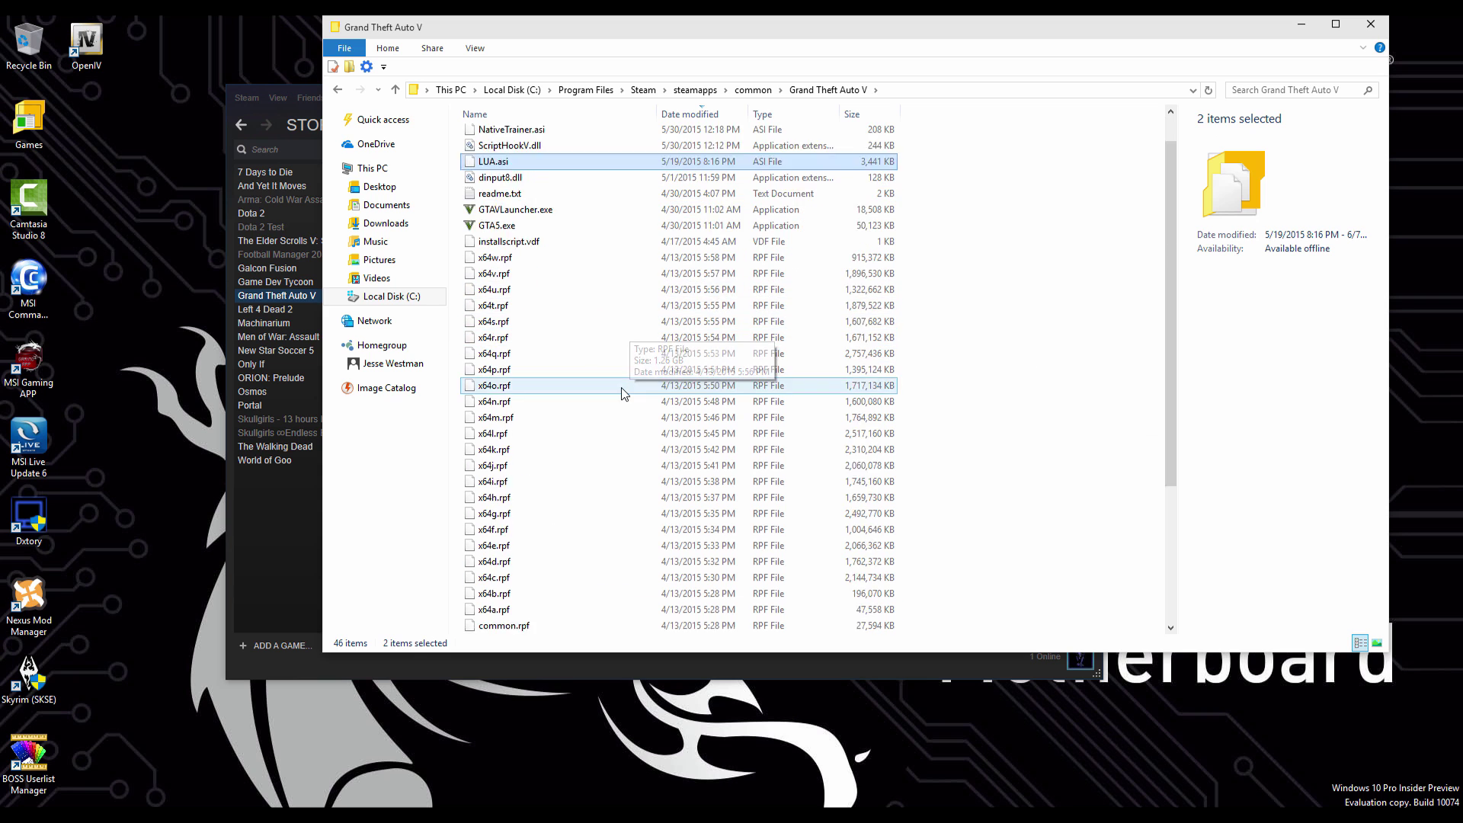
scroll(529, 569, "down", 5)
left_click(386, 223)
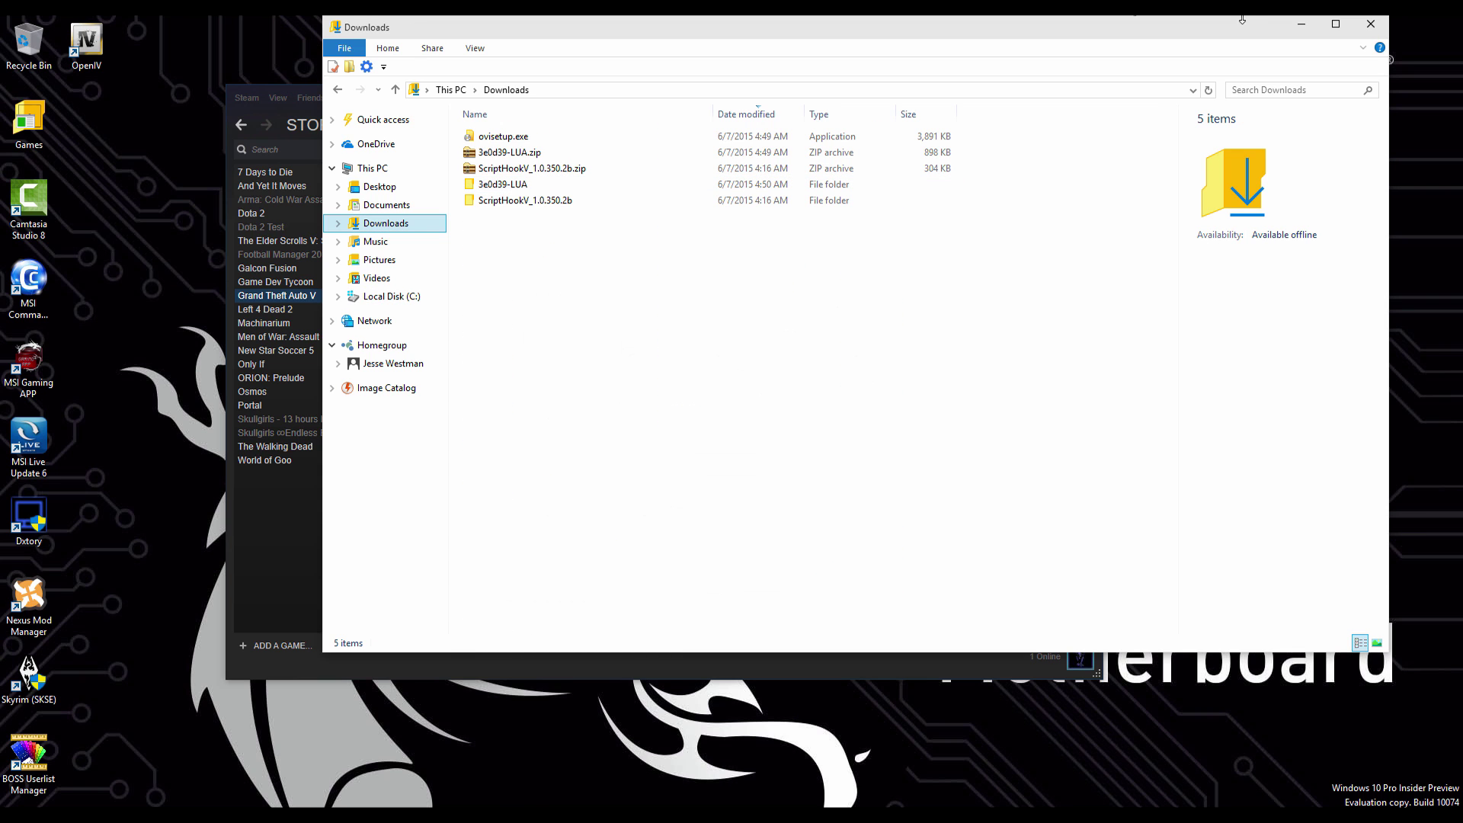
left_click(1371, 23)
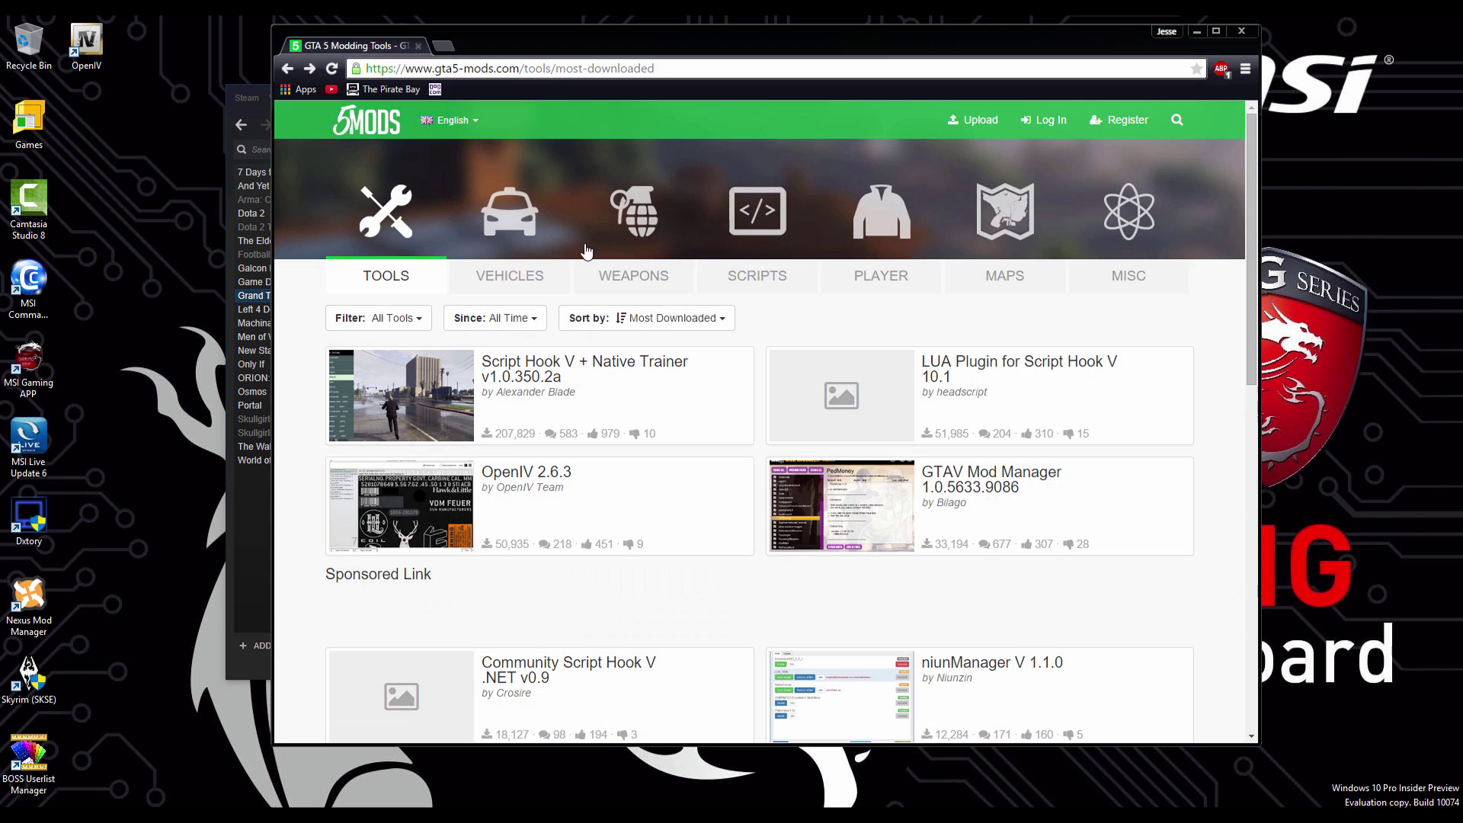
Step: List the Scripts category on GTA5-Mods sorted by Most Downloaded
left_click(709, 279)
left_click(702, 312)
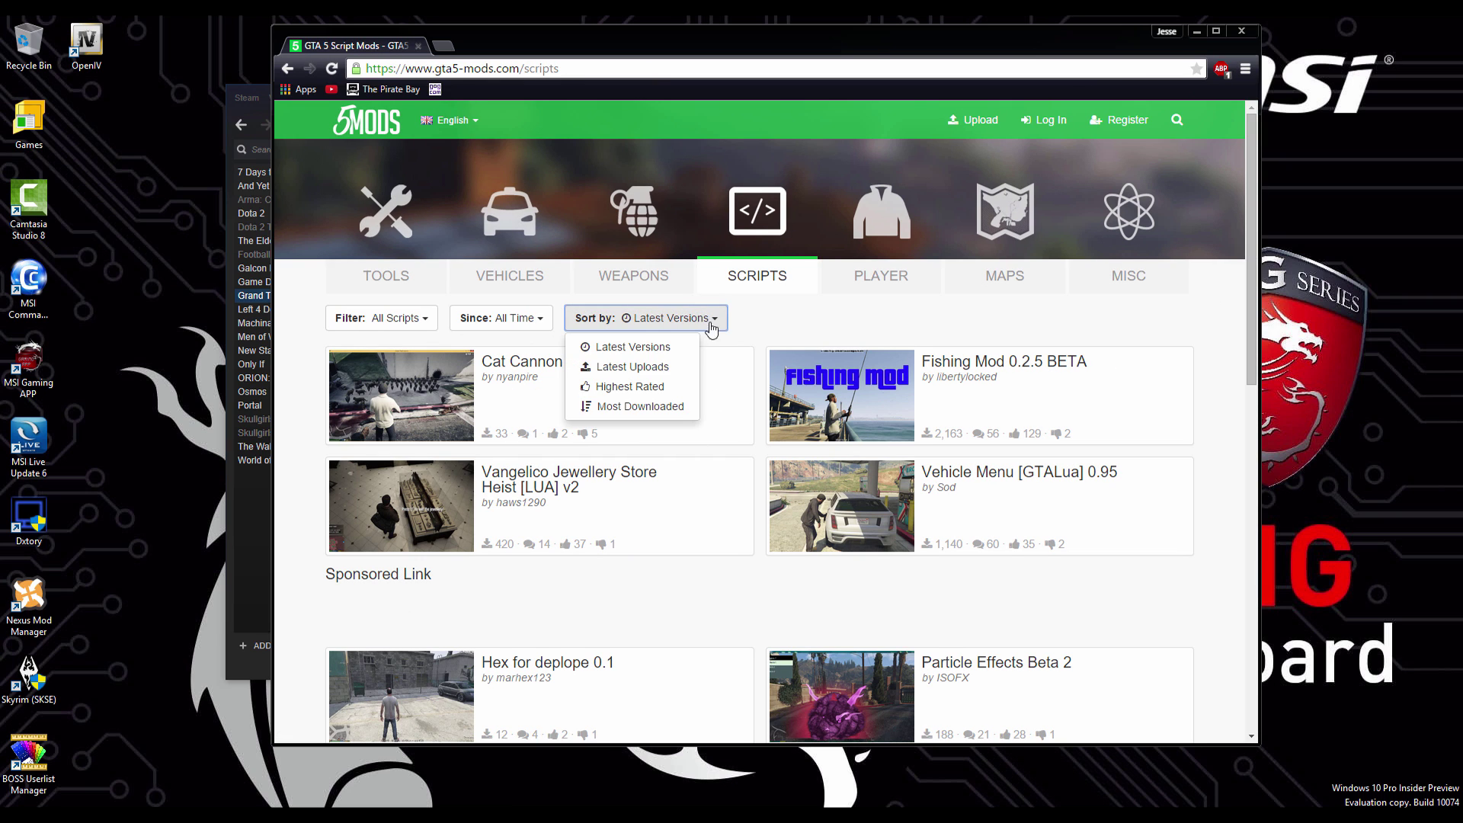
left_click(667, 410)
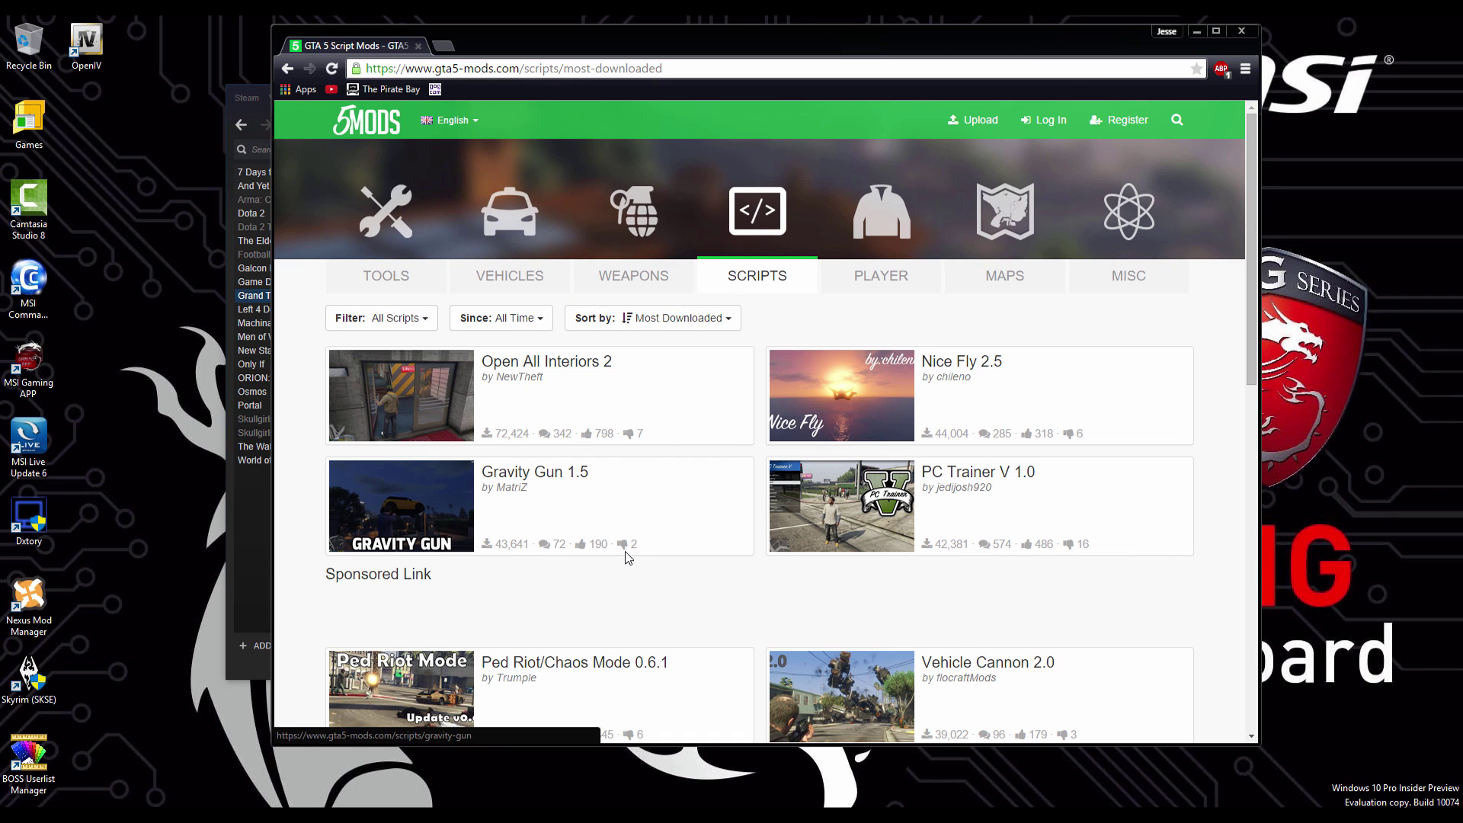
Step: Download the Gravity Gun 1.5 mod and return to its page to view the install instructions
left_click(529, 481)
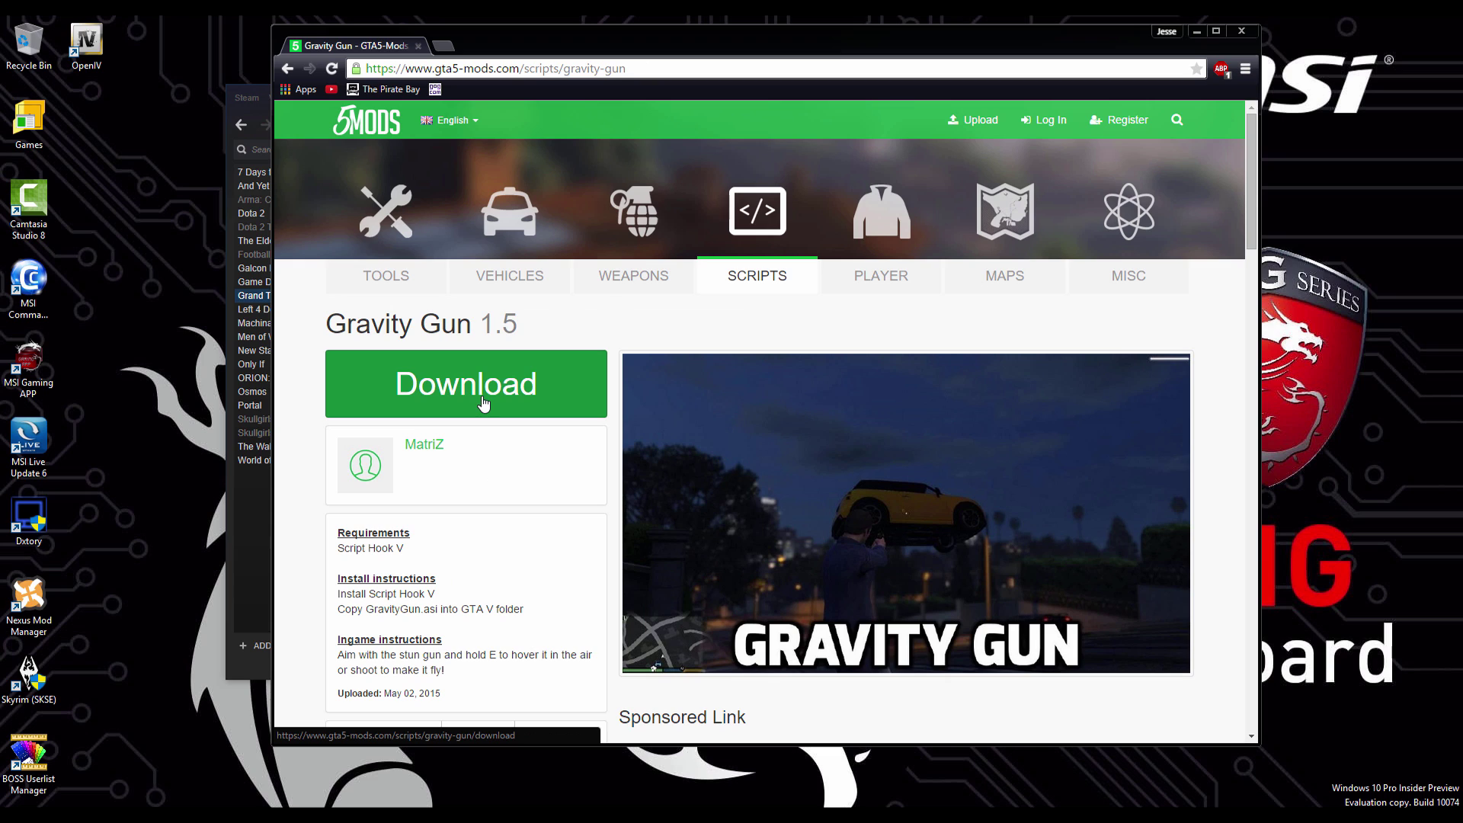
left_click(483, 404)
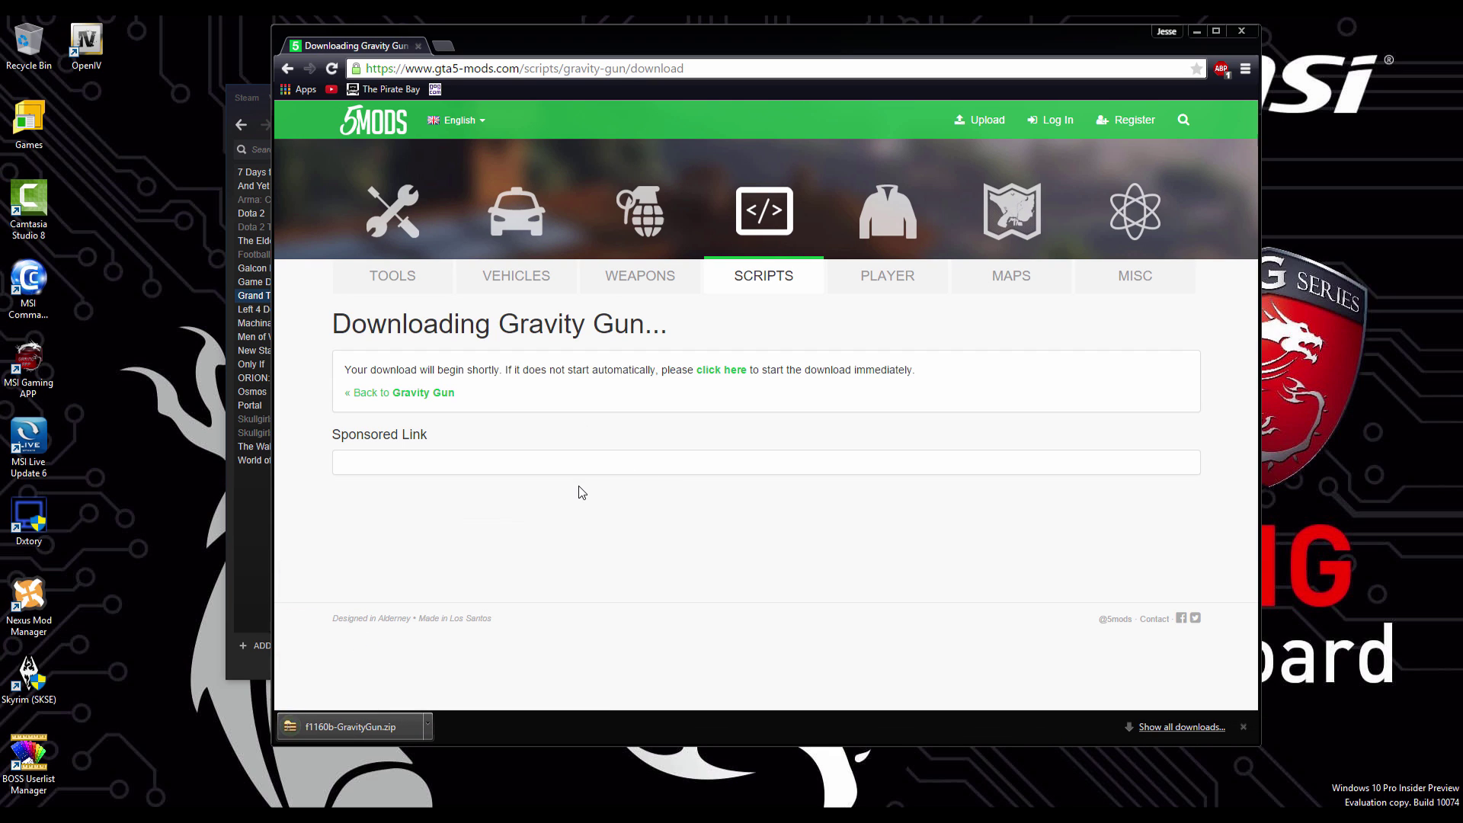
key("alt+Left")
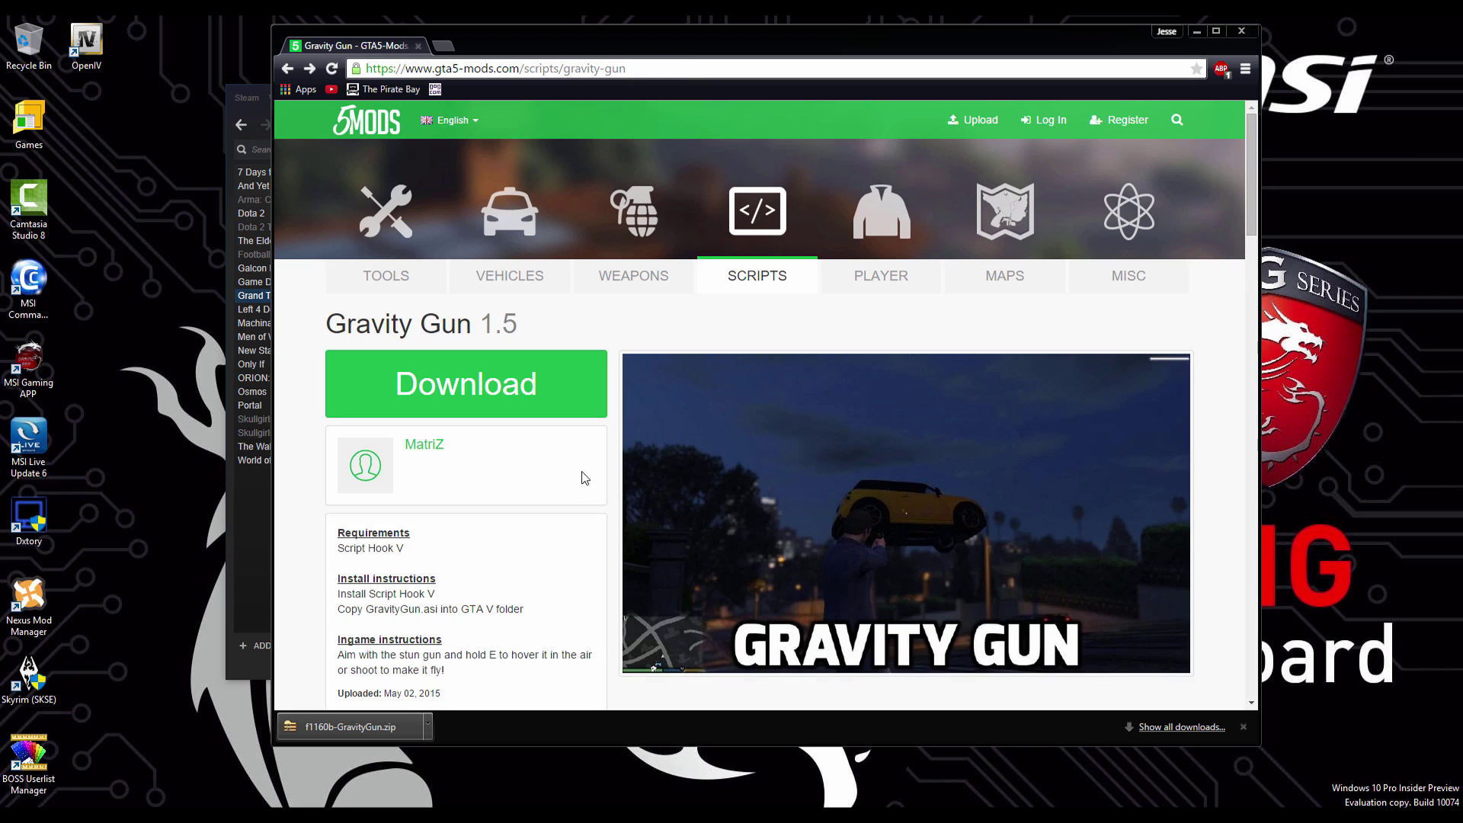
scroll(446, 598, "down", 1)
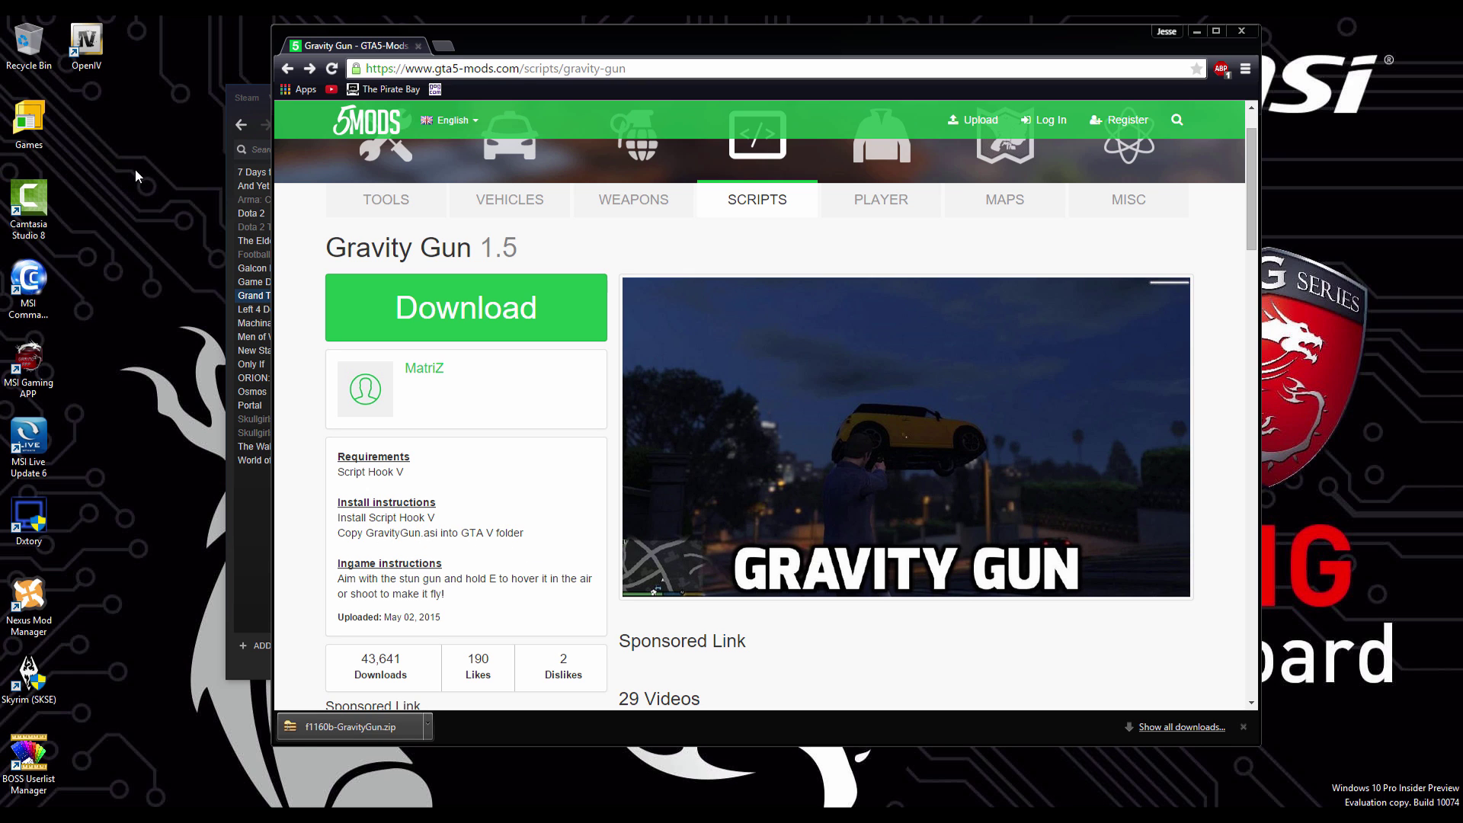
Step: Switch to the Downloads folder and extract f1160b-GravityGun.zip into its own folder
key("alt+Tab")
double_click(542, 219)
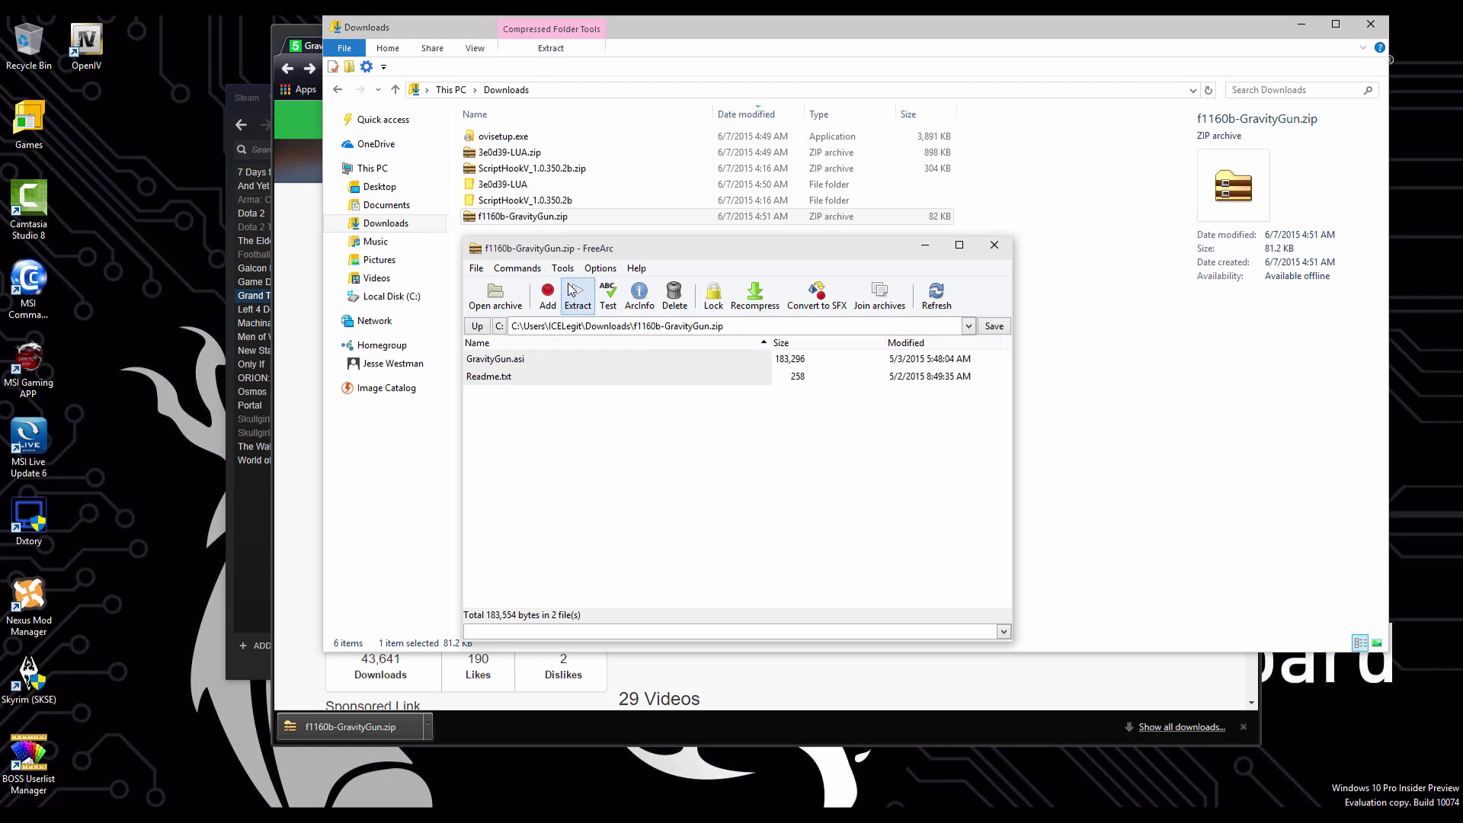
left_click(571, 290)
key("Return")
Step: Cut the extracted f1160b-GravityGun folder and create a folder named Mods in the Grand Theft Auto V directory
right_click(529, 232)
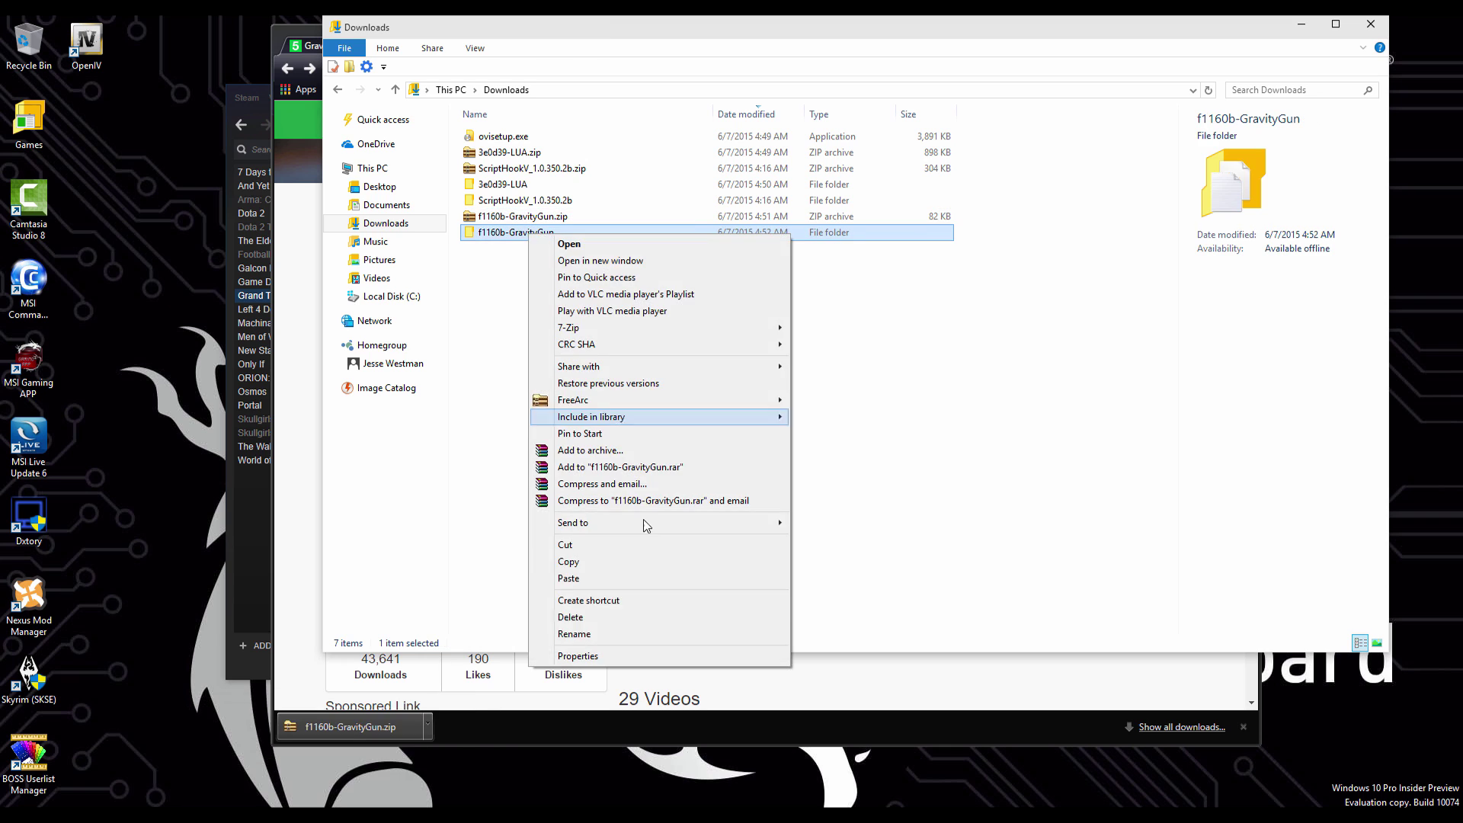
left_click(631, 543)
left_click(425, 745)
left_click(412, 104)
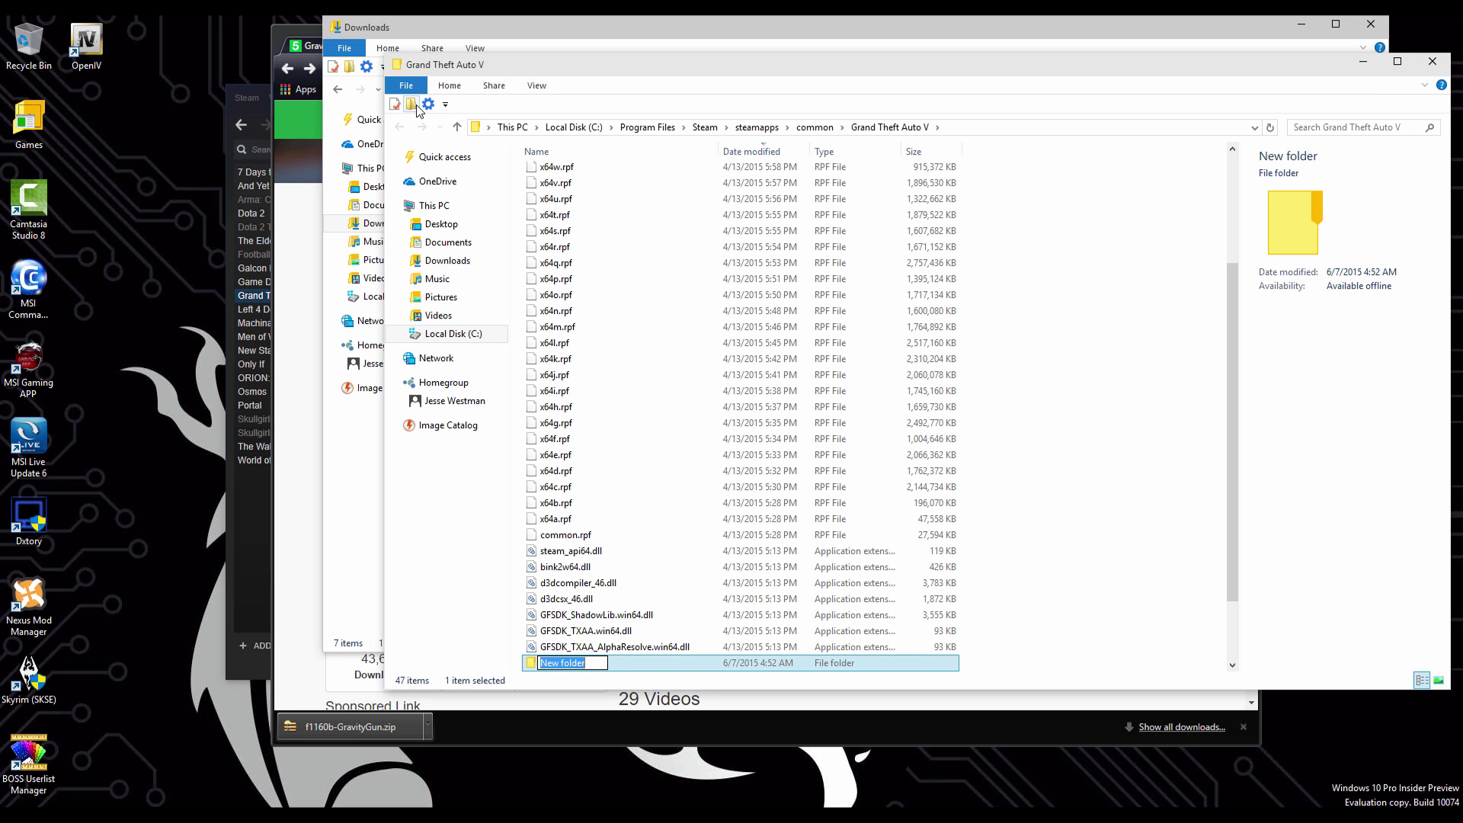
type("Mods")
key("Return")
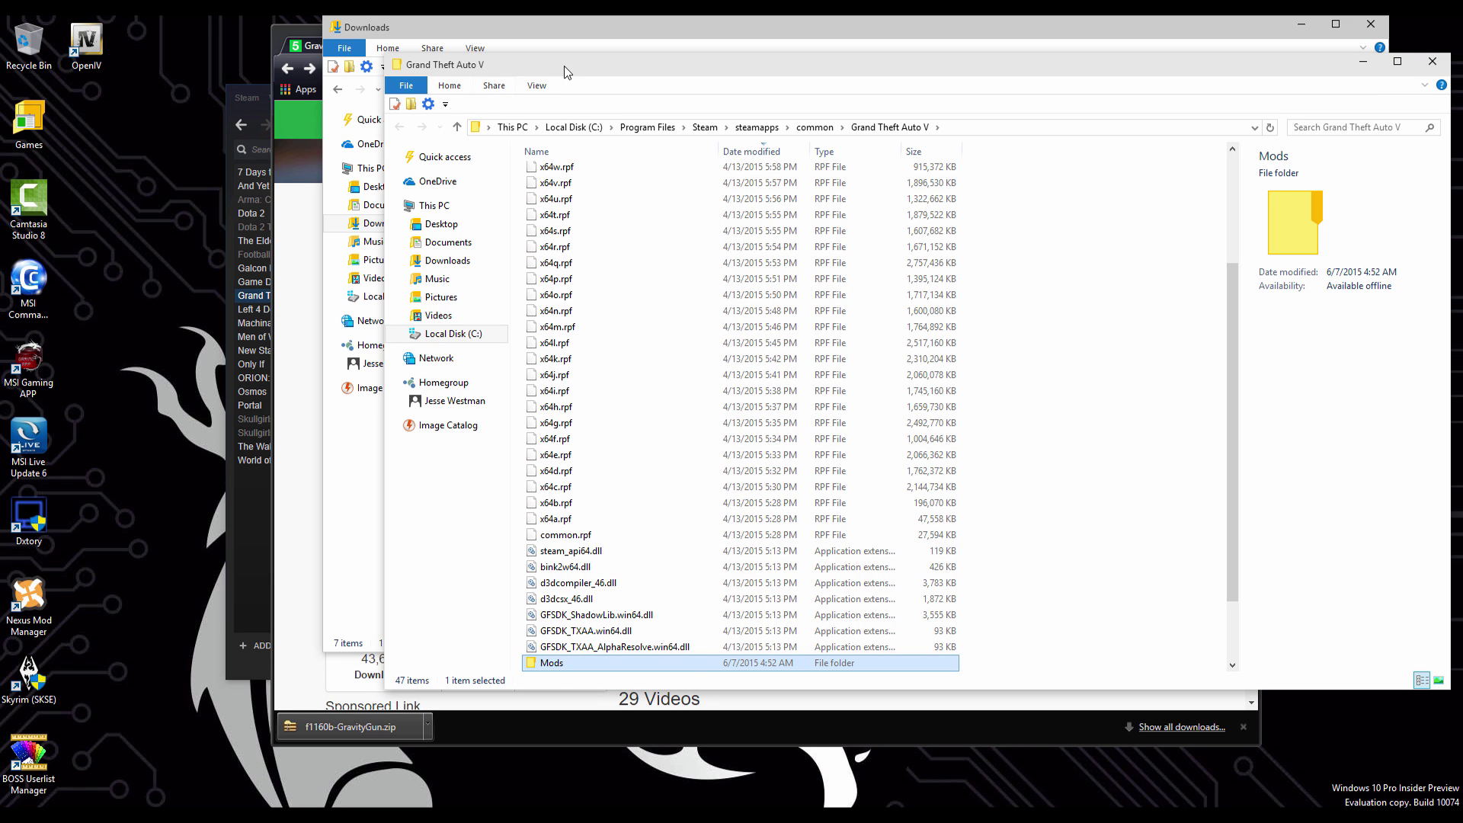
Step: Paste the cut f1160b-GravityGun folder into the Mods folder
double_click(556, 660)
right_click(591, 361)
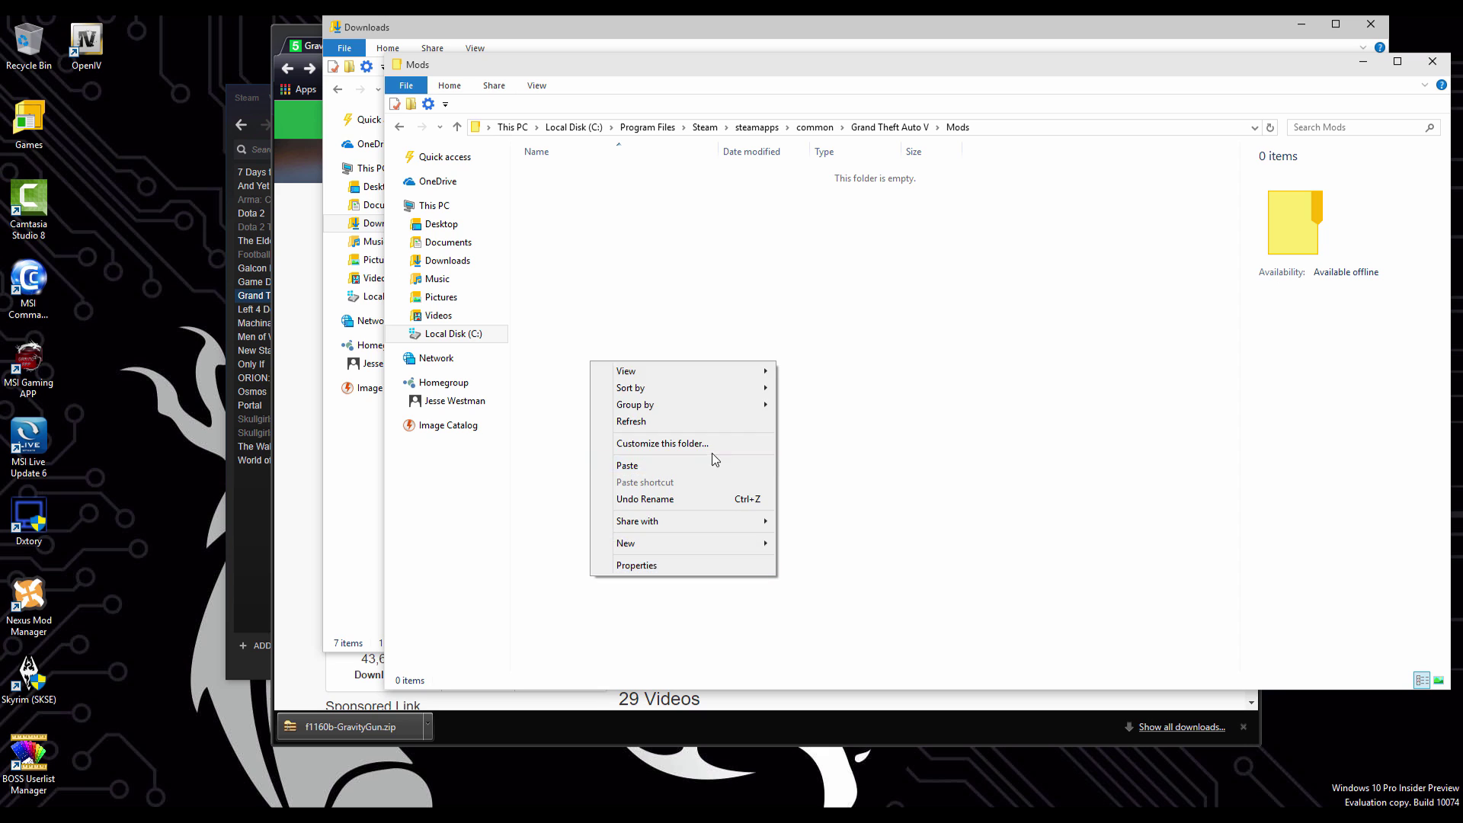
left_click(712, 460)
Step: Copy GravityGun.asi from the f1160b-GravityGun folder into the main Grand Theft Auto V folder
double_click(578, 176)
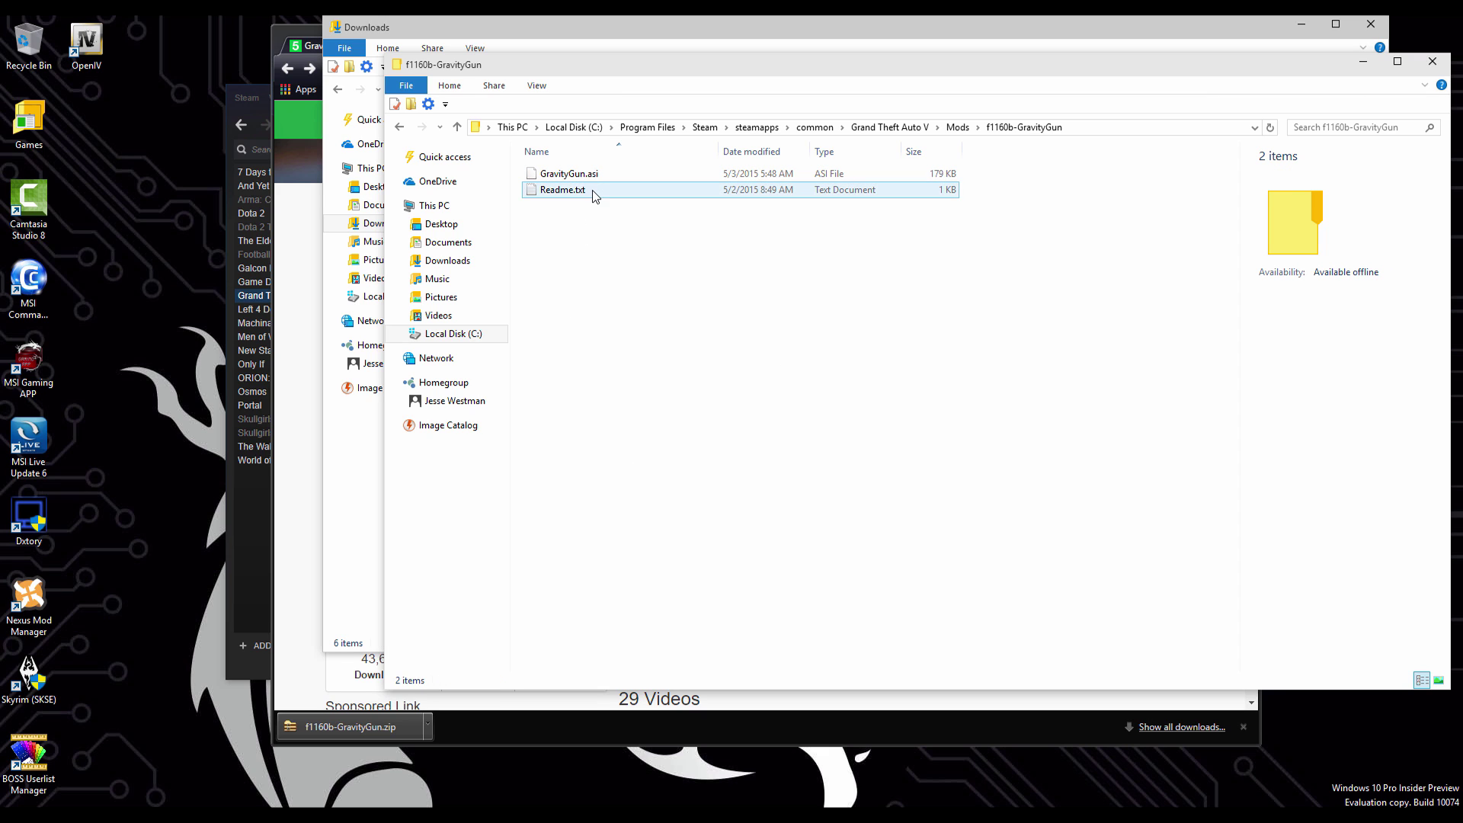
right_click(571, 175)
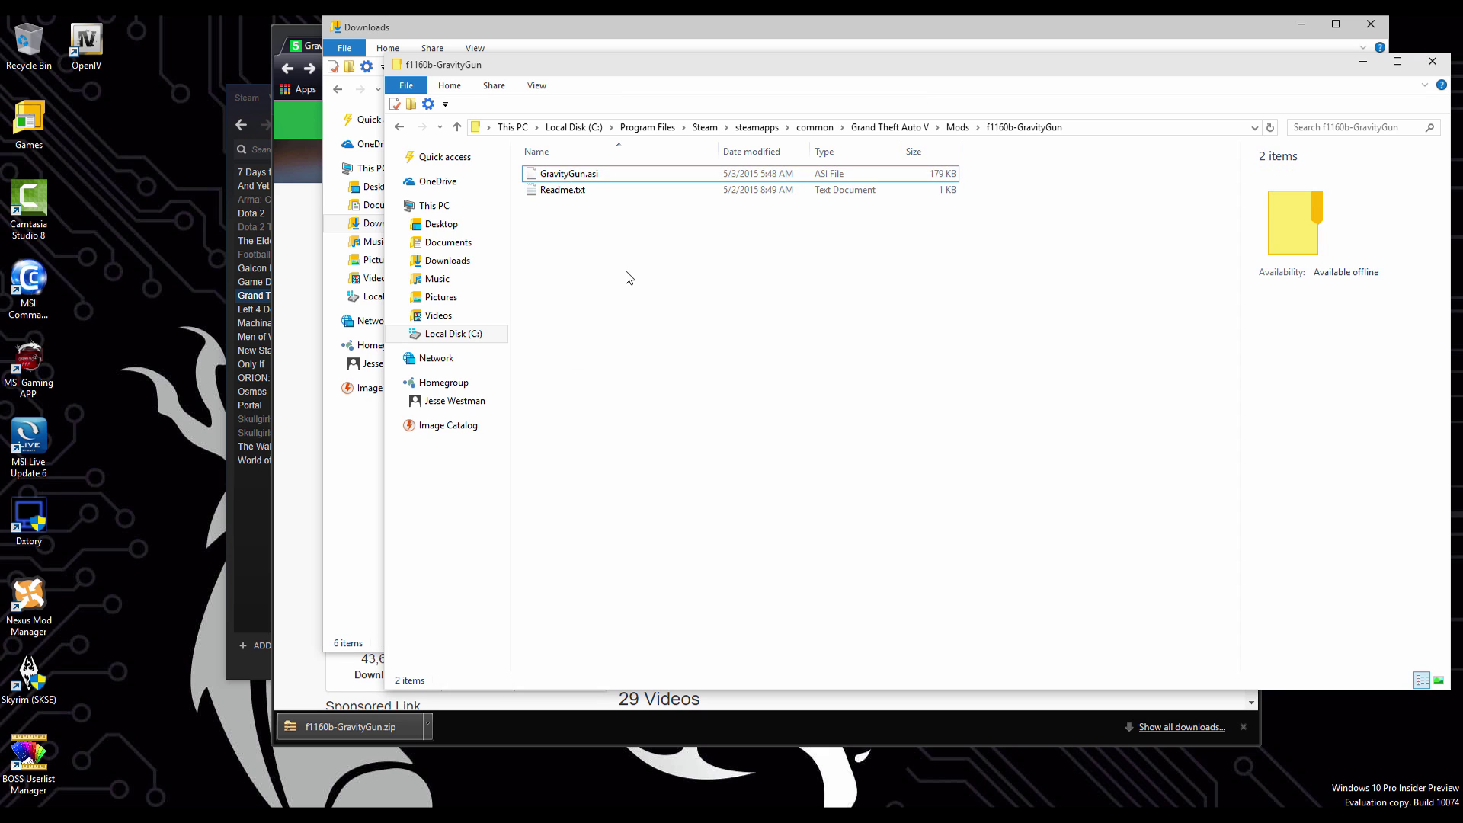
key("BackSpace")
key("BackSpace")
right_click(1110, 456)
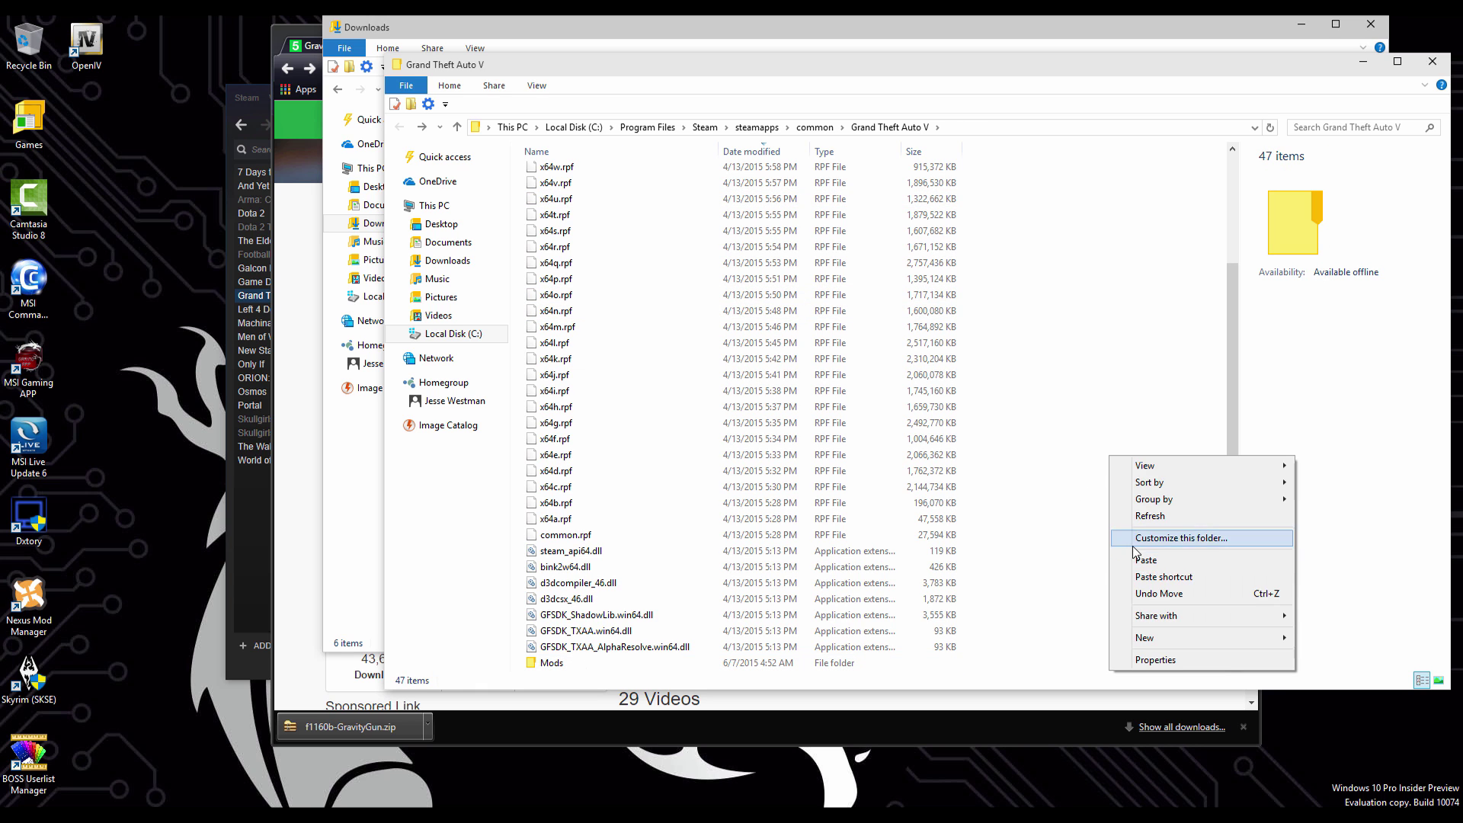
left_click(1145, 560)
scroll(978, 570, "up", 4)
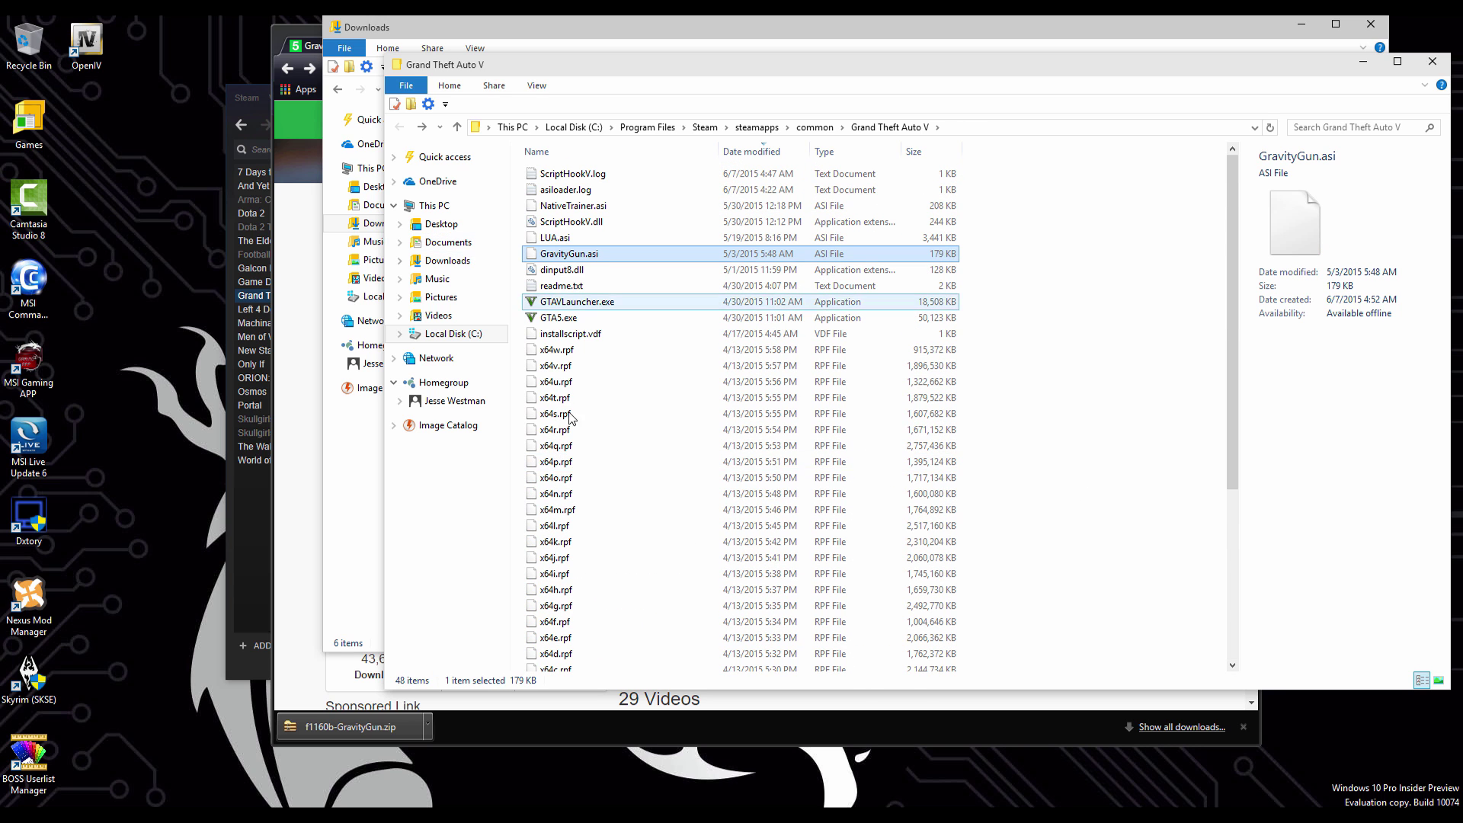
Step: Switch back to GTA5-Mods in the browser and list the Misc category sorted by Most Downloaded
left_click(277, 393)
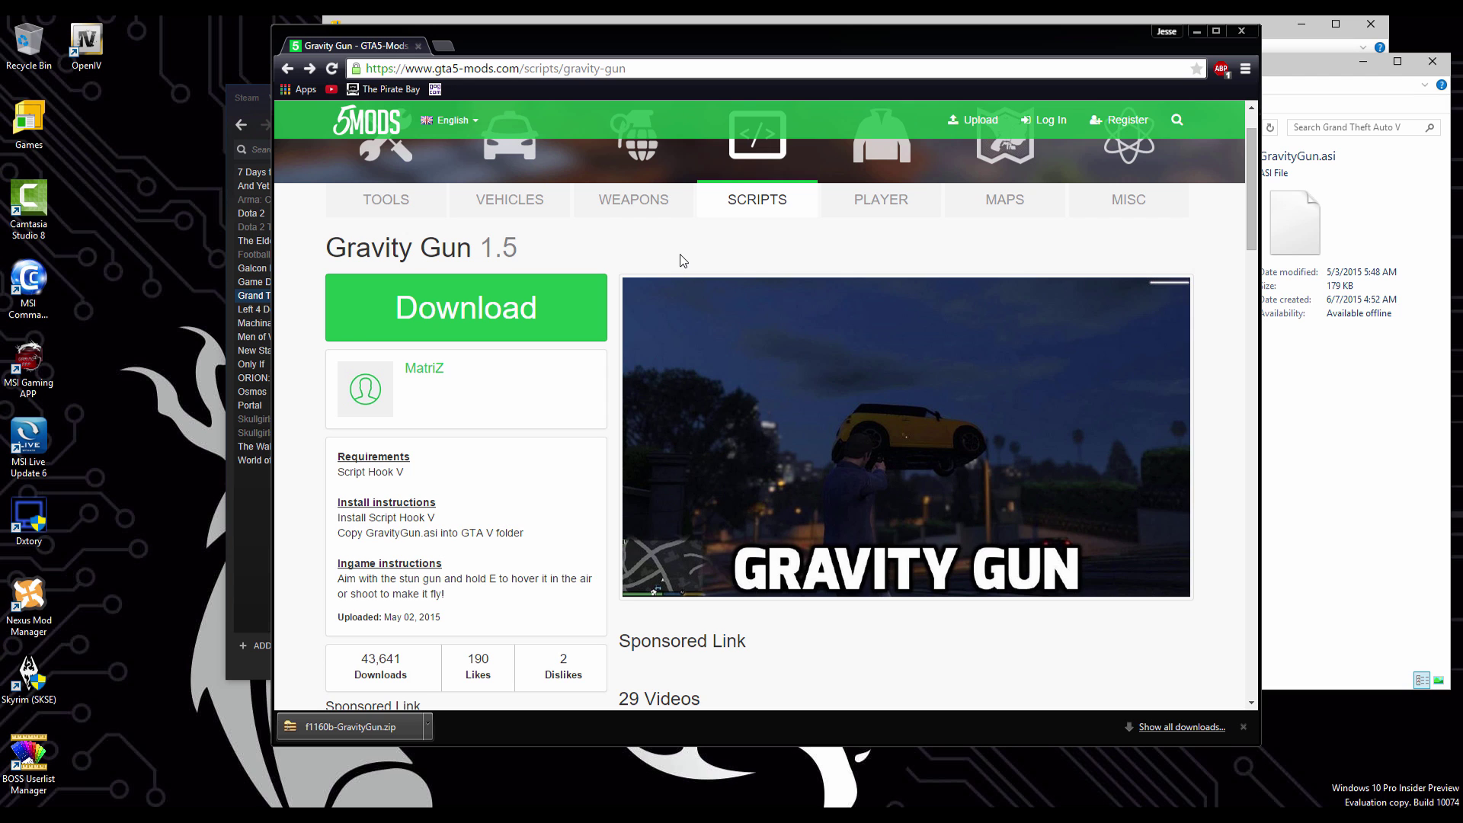
scroll(924, 252, "up", 1)
left_click(1129, 275)
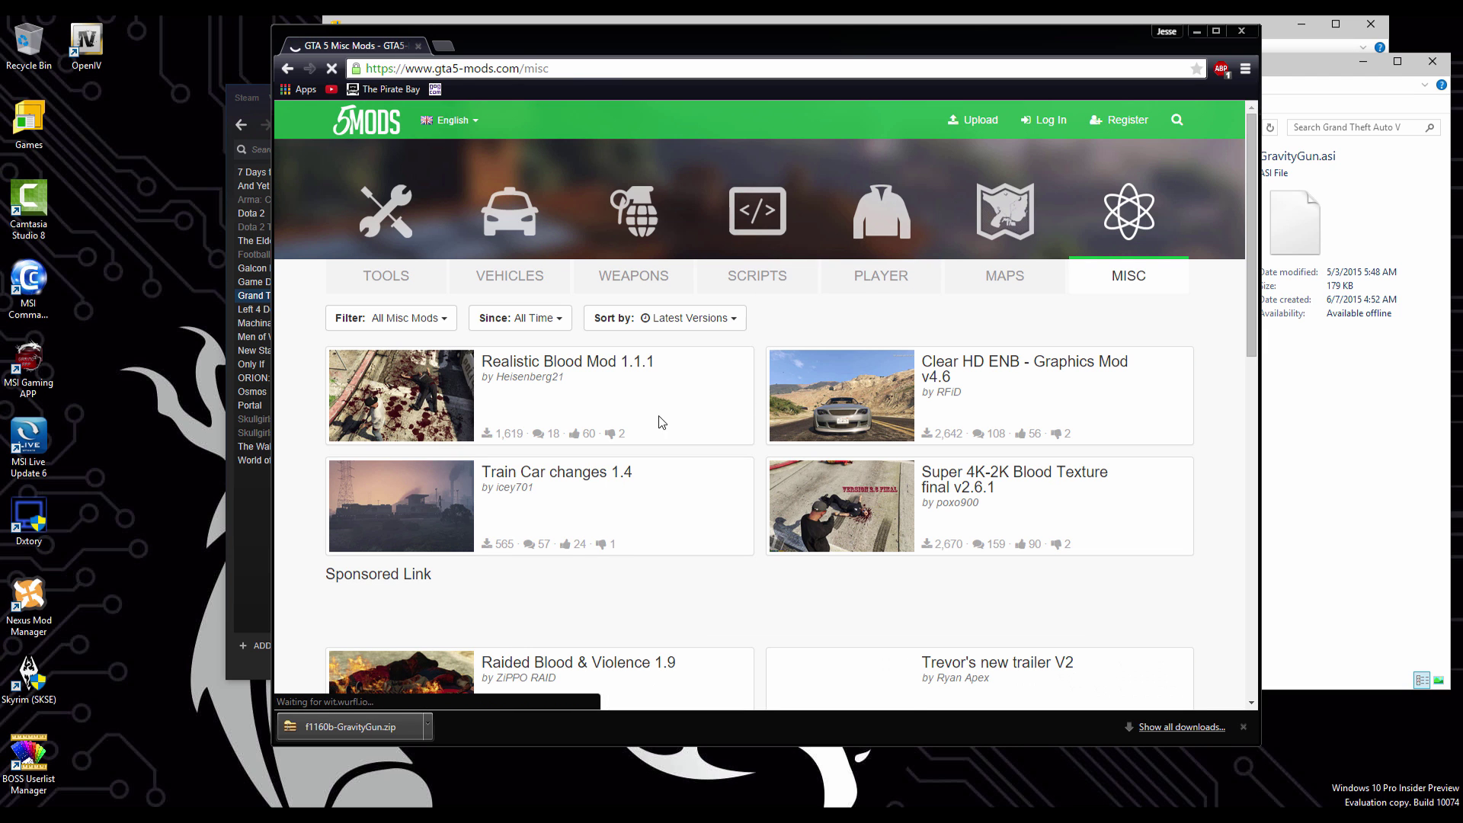
left_click(689, 318)
left_click(621, 405)
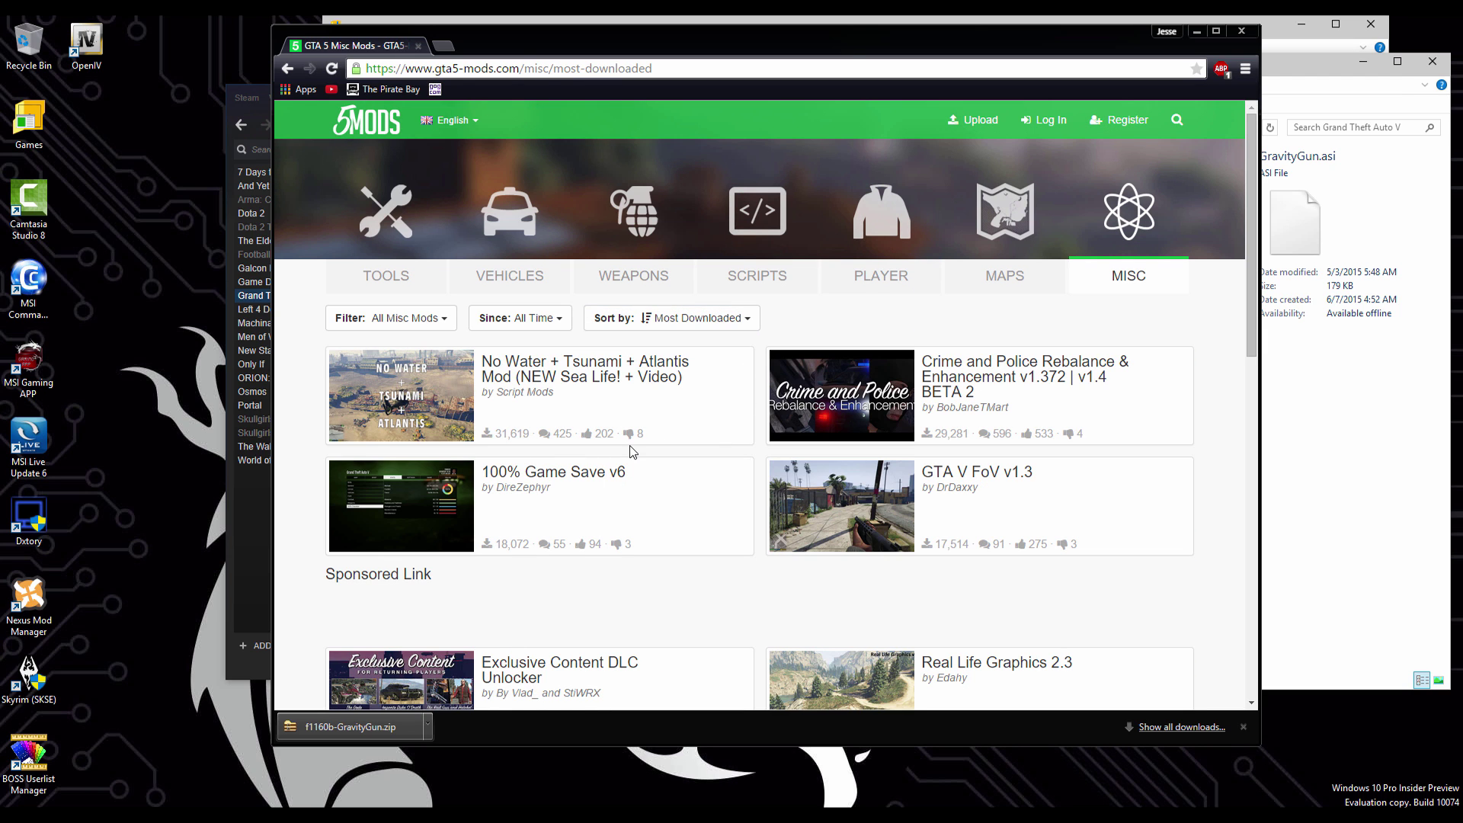
Step: Open the Raided Blood & Violence 1.9 page from the second results page and highlight its OpenIV file replacement instructions
scroll(630, 453, "down", 5)
scroll(629, 453, "down", 6)
left_click(730, 665)
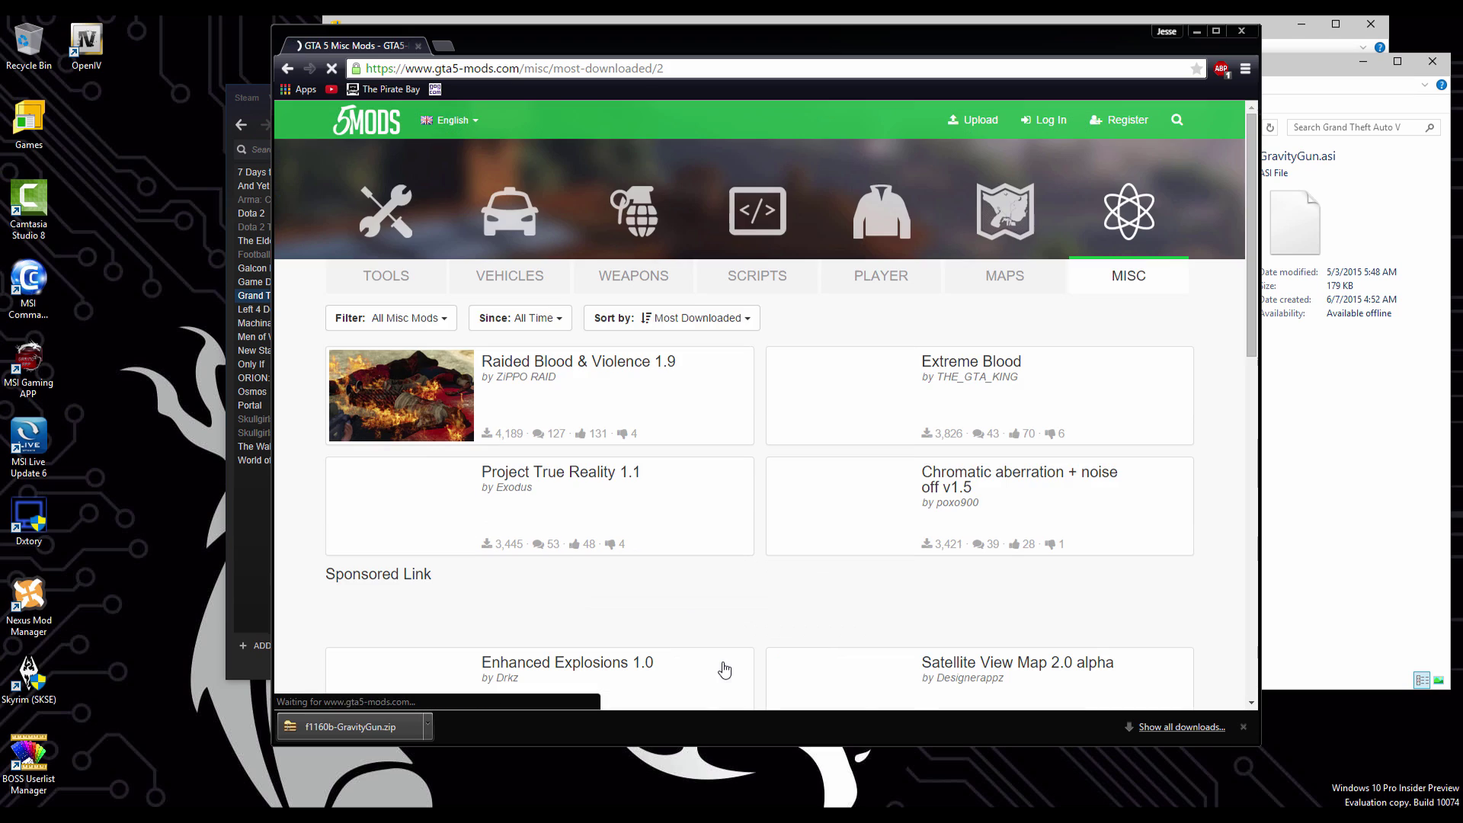
left_click(593, 375)
scroll(565, 487, "down", 8)
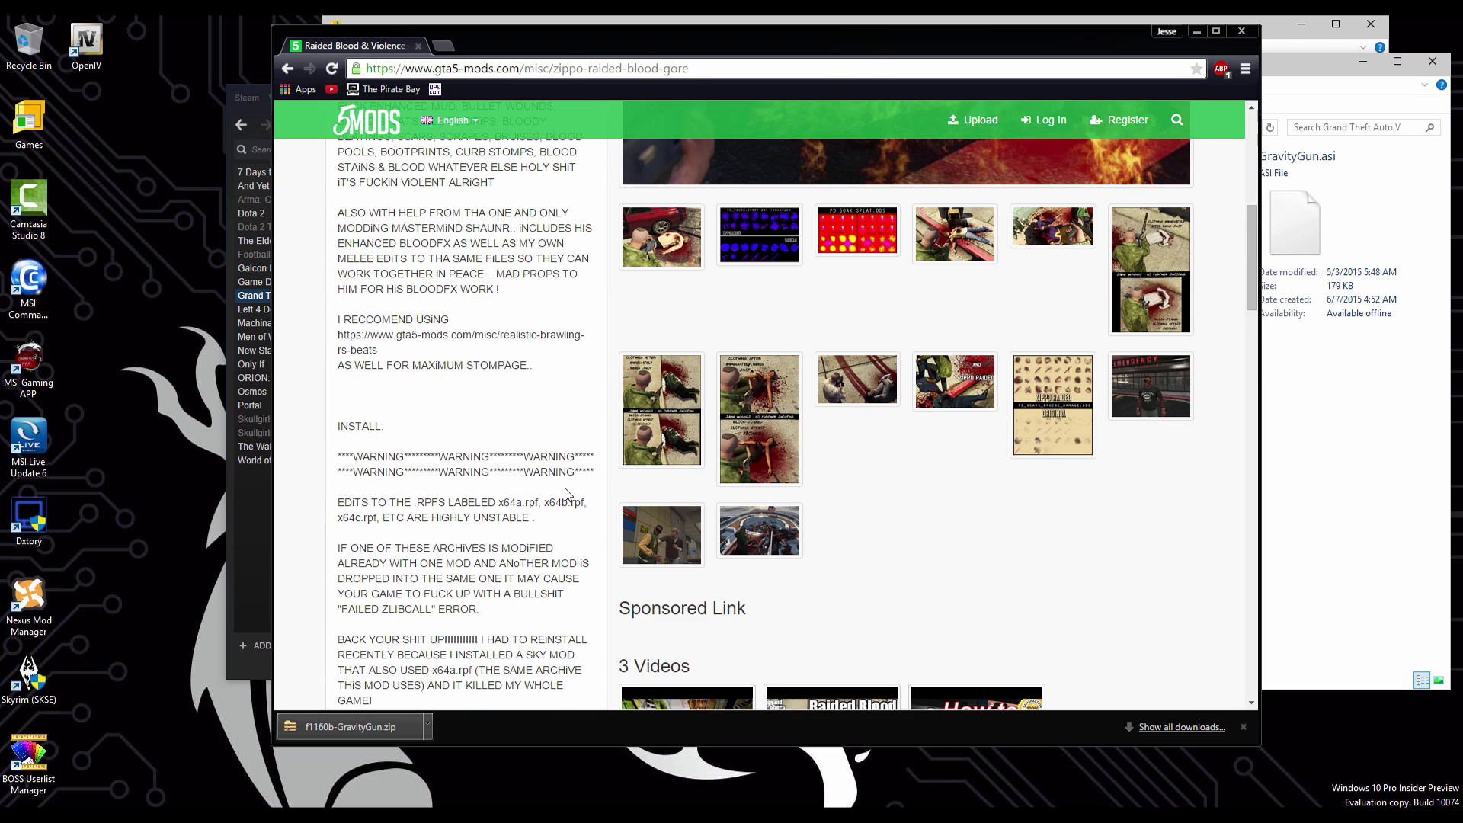
scroll(566, 494, "down", 3)
scroll(496, 494, "down", 6)
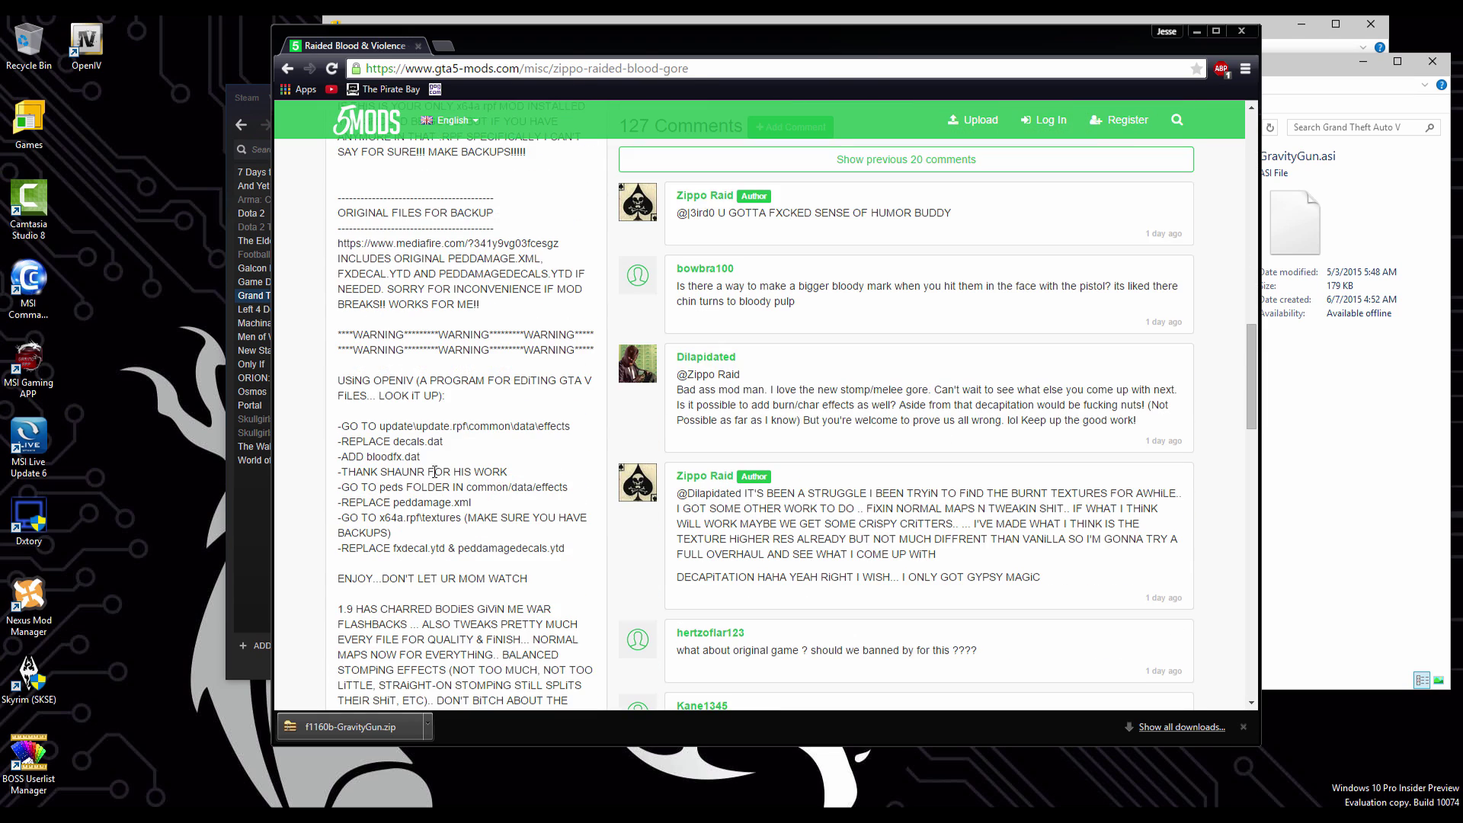
left_click_drag(339, 425, 568, 564)
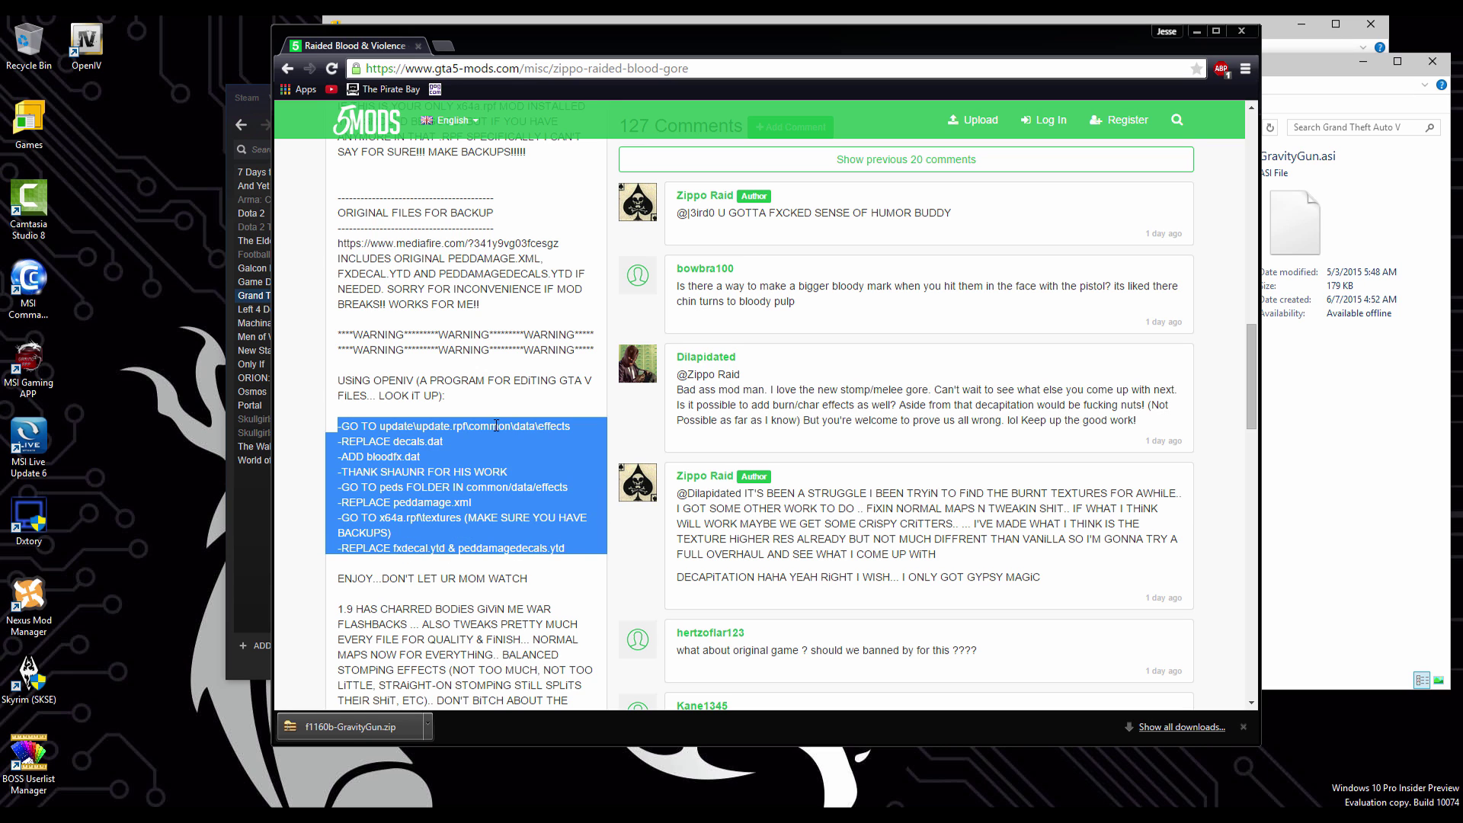
Step: Highlight the Raided Blood & Violence page's warnings about edits to x64a.rpf, x64b.rpf and x64c.rpf and about combining mods in one archive
left_click(517, 379)
scroll(460, 426, "up", 7)
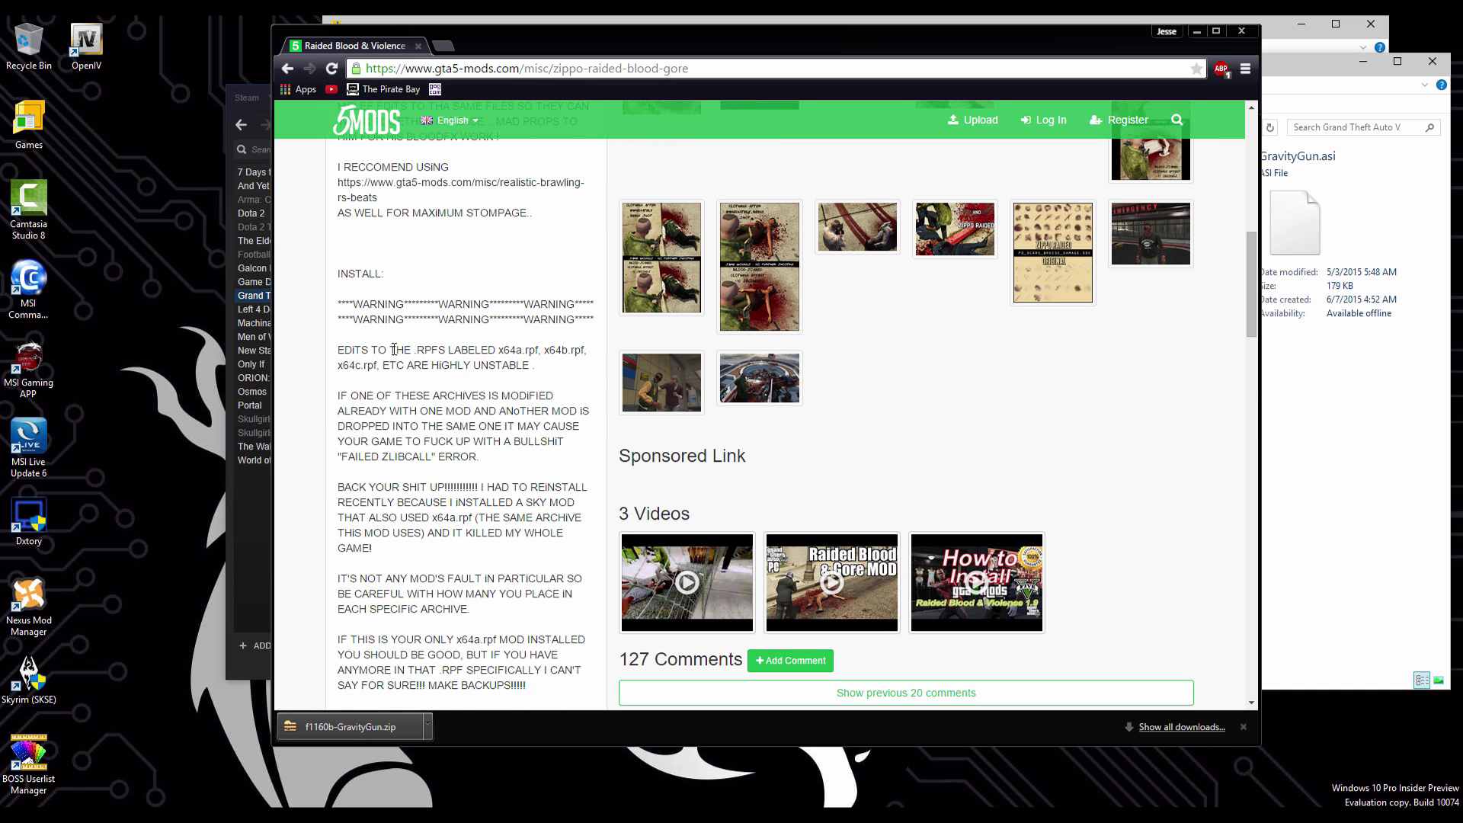
left_click_drag(496, 350, 596, 362)
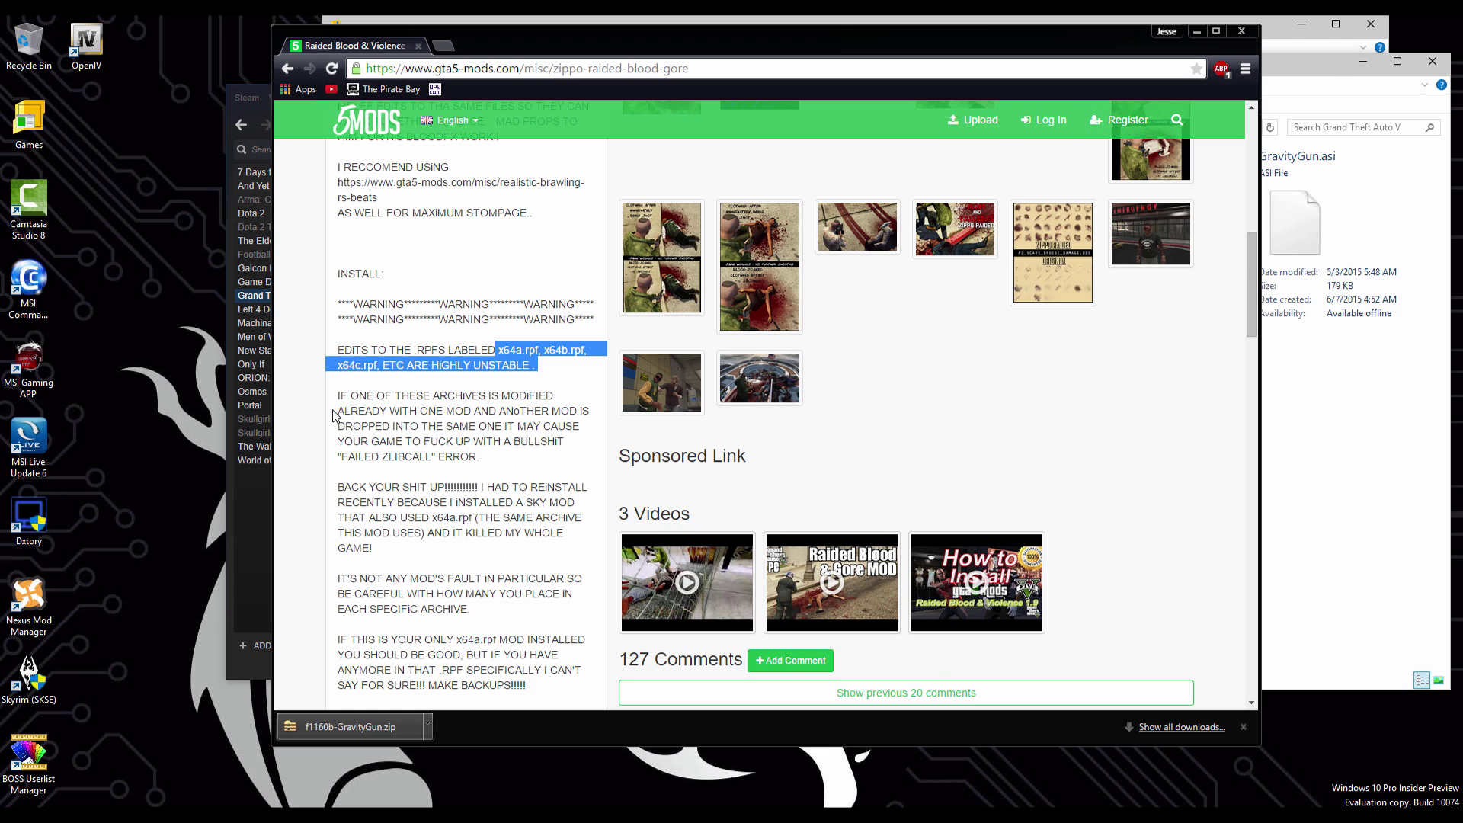
scroll(333, 416, "down", 3)
left_click_drag(336, 411, 586, 429)
left_click(541, 492)
scroll(480, 556, "down", 3)
Step: Download the Raided Blood & Violence mod archive and return to the OpenIV instructions on its page
scroll(418, 480, "up", 11)
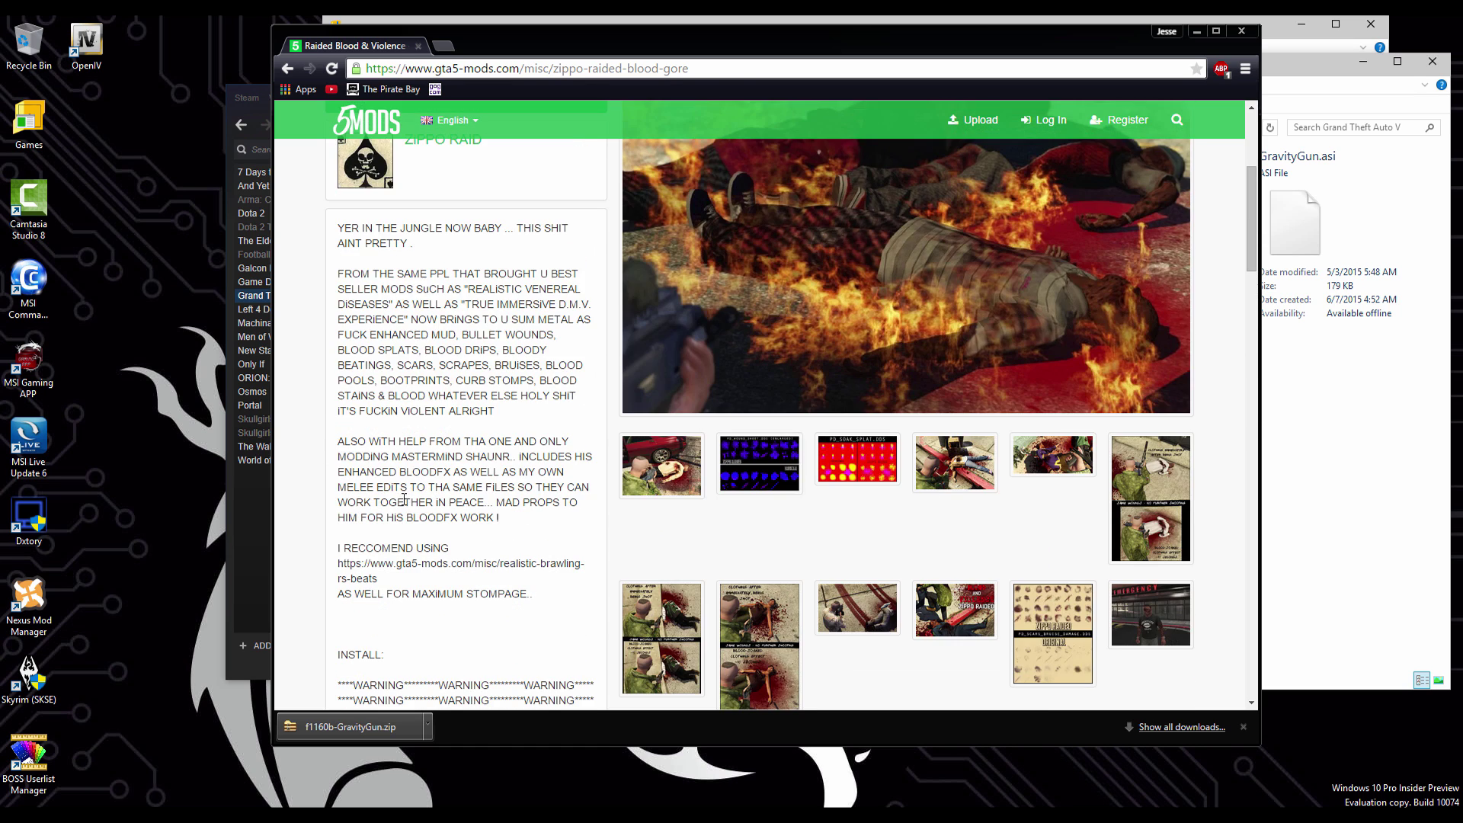
scroll(404, 500, "up", 3)
left_click(480, 307)
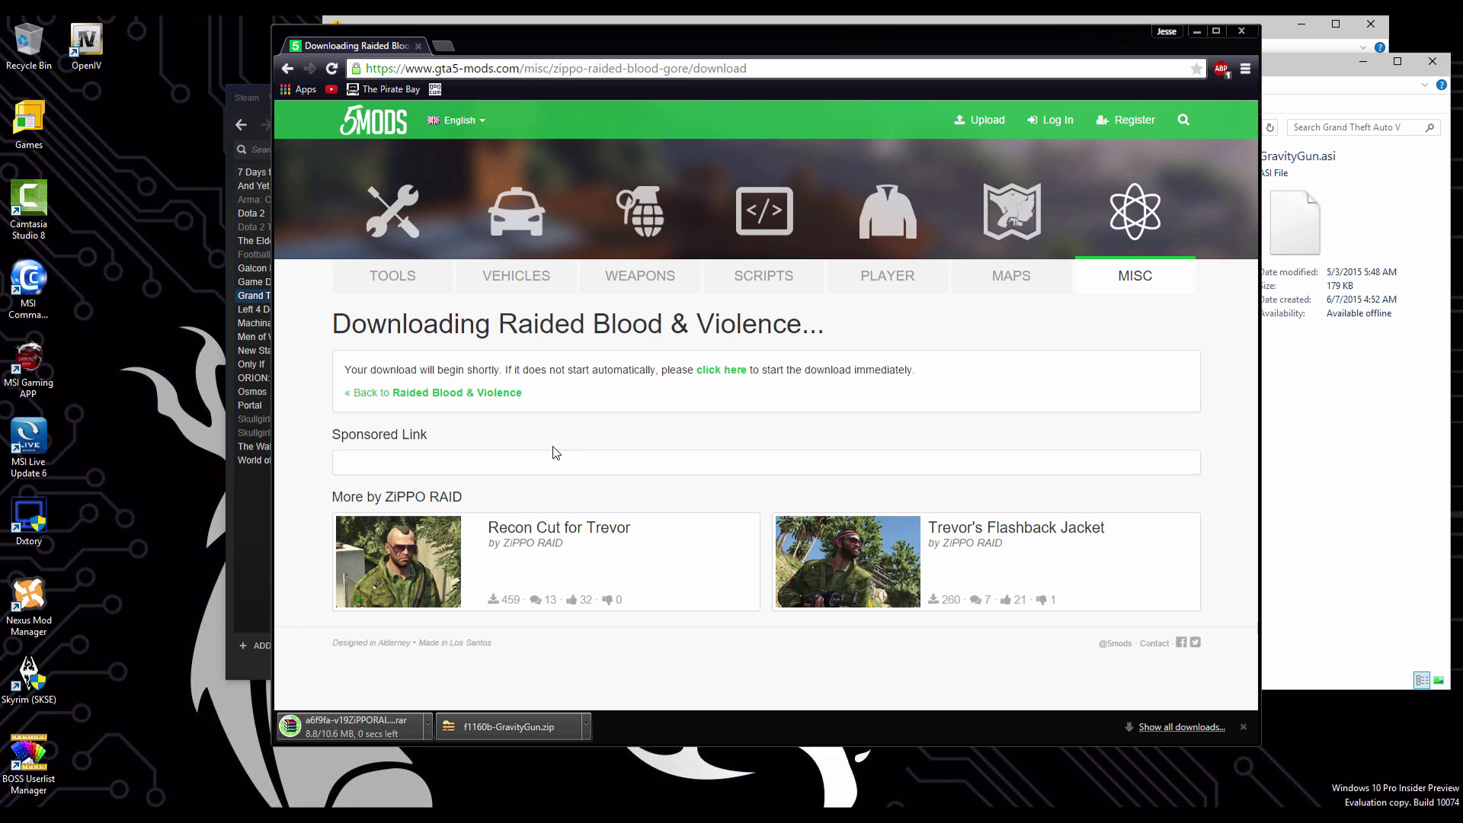
key("alt+Left")
scroll(483, 467, "down", 8)
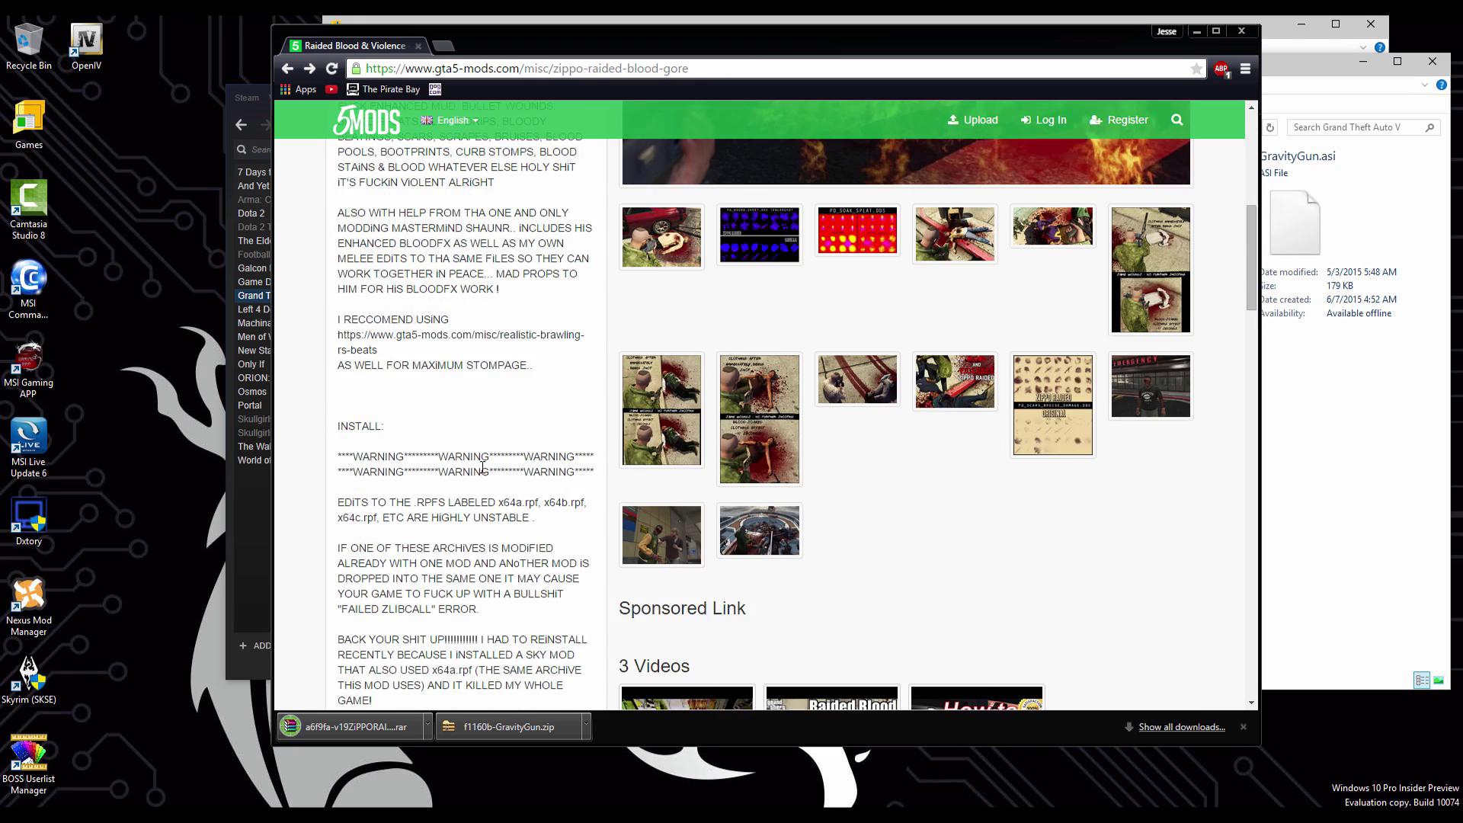
scroll(482, 468, "down", 3)
scroll(485, 576, "down", 6)
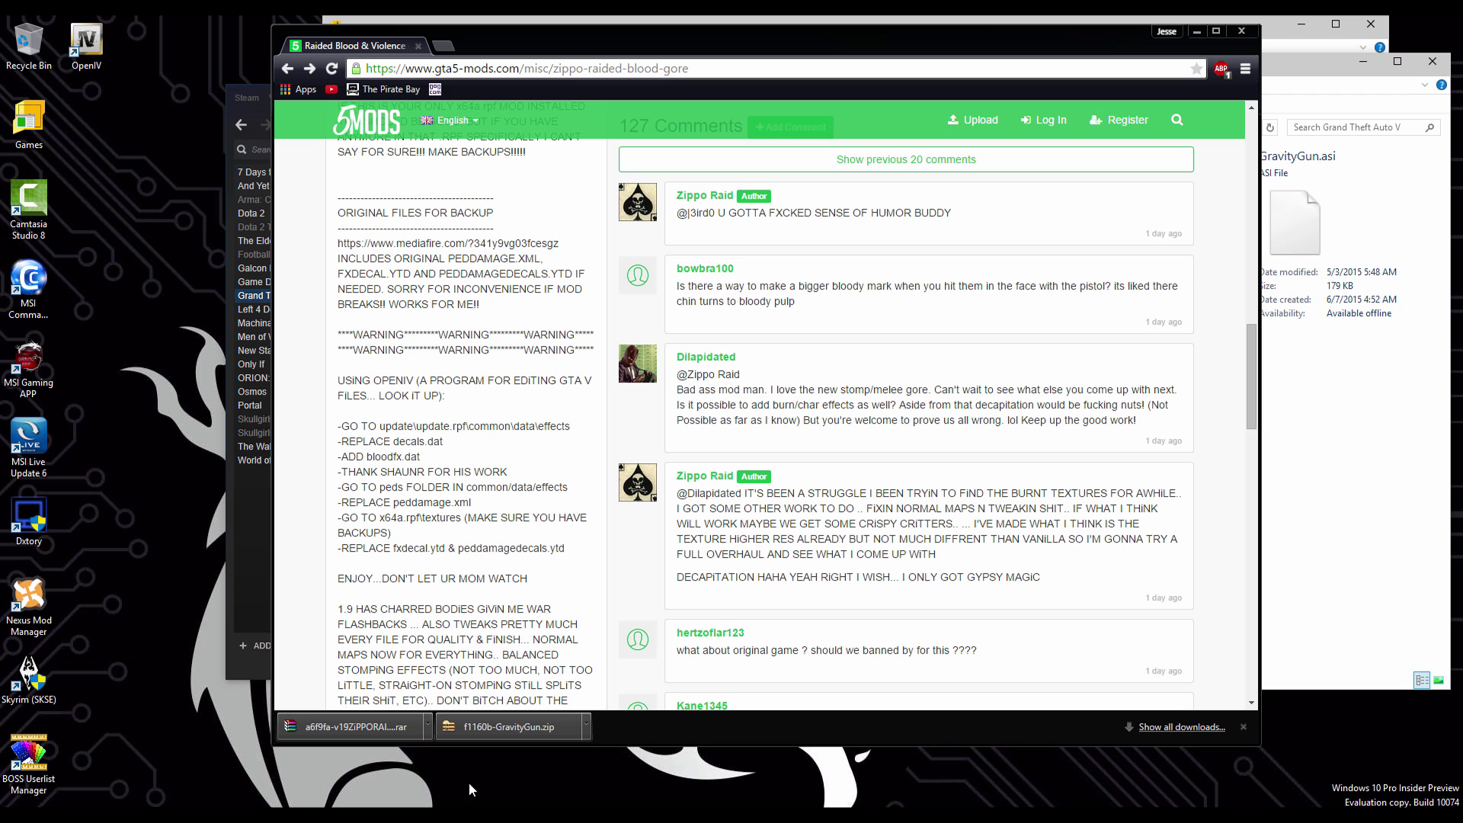
Step: Extract the downloaded a6f9fa-v19ZiPPORAIDKiLLEM.rar into its own folder in Downloads and close WinRAR
left_click(368, 725)
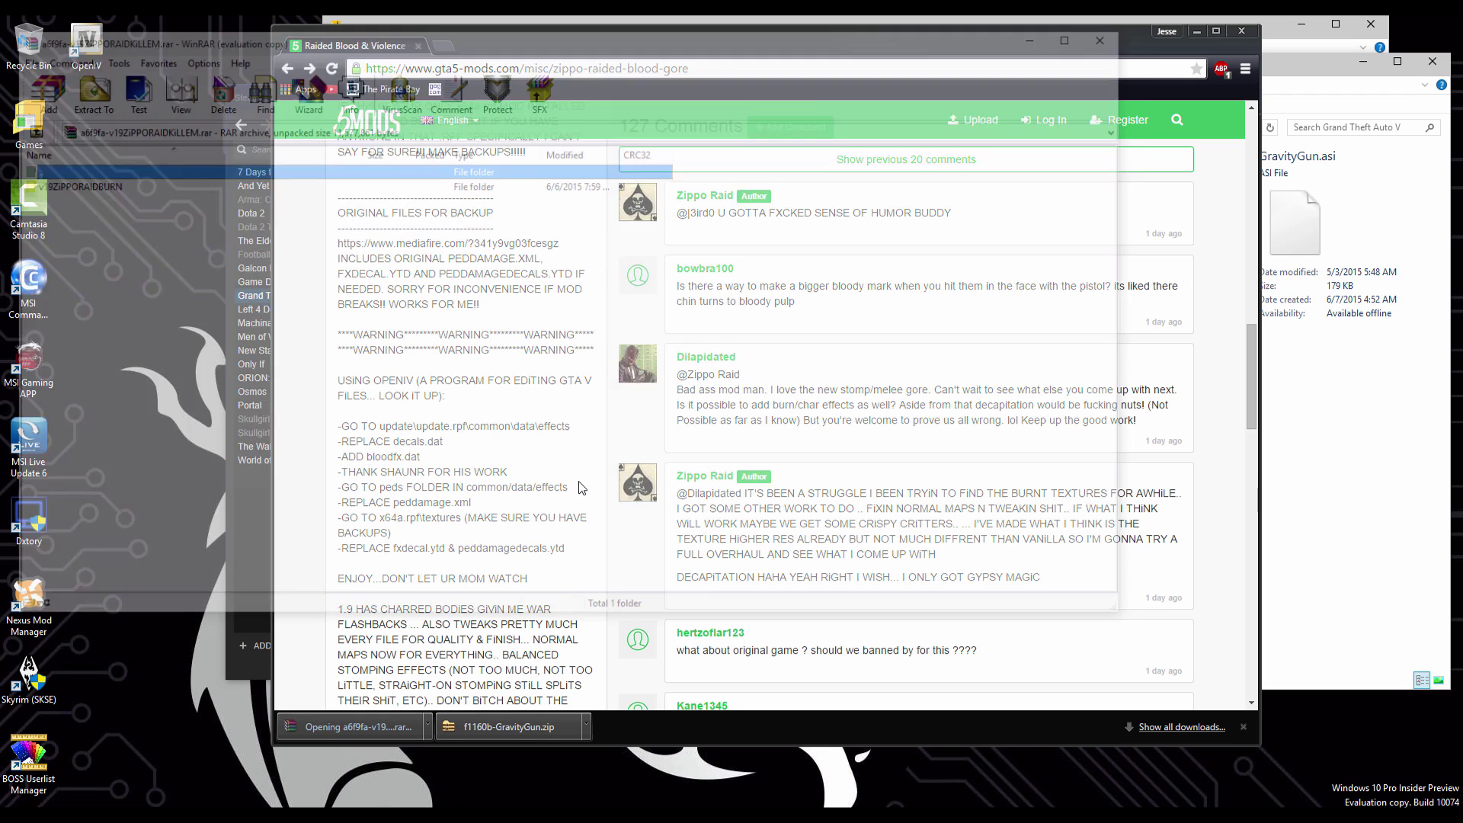
left_click(99, 94)
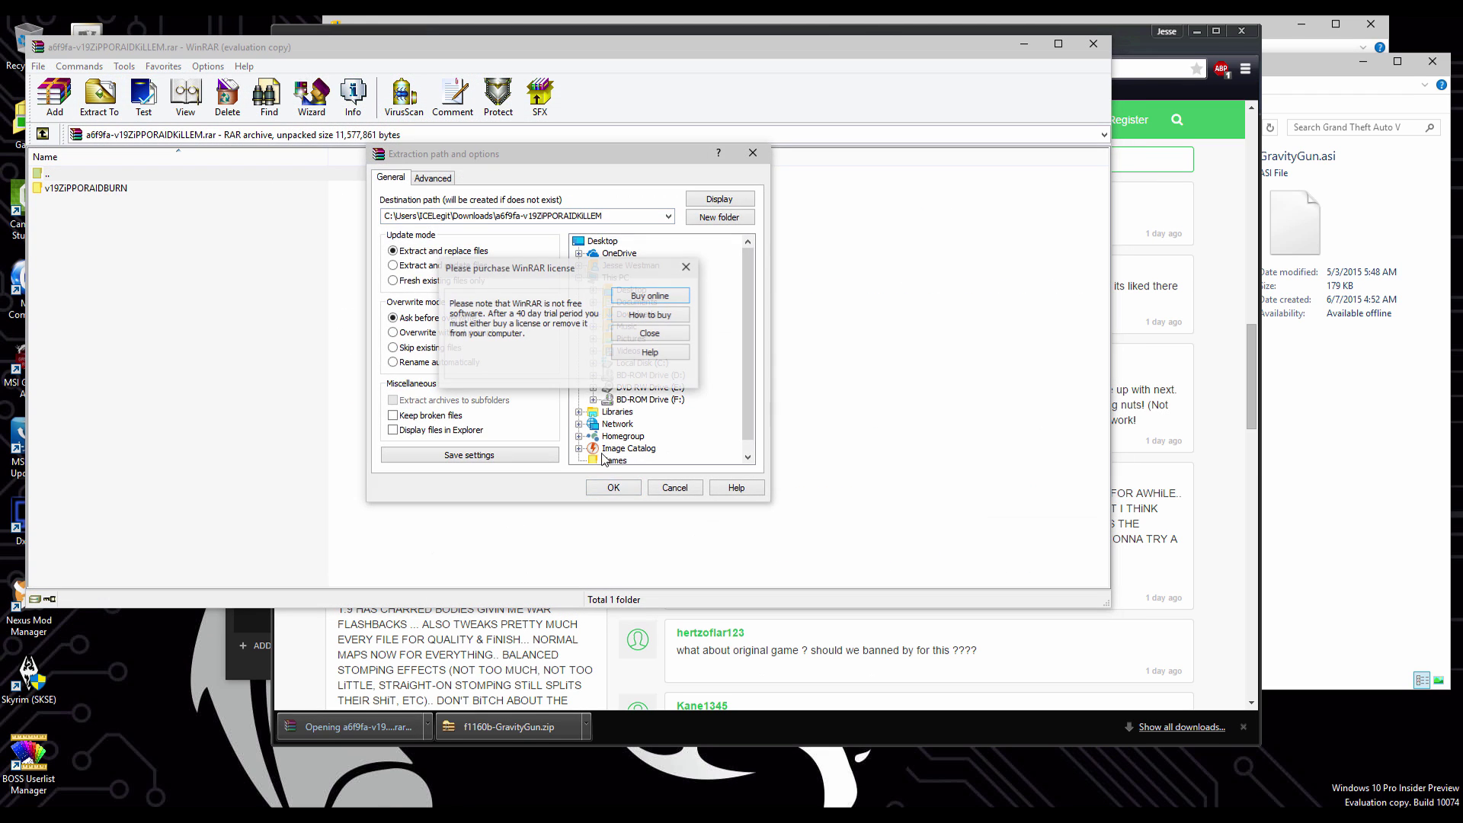
left_click(657, 337)
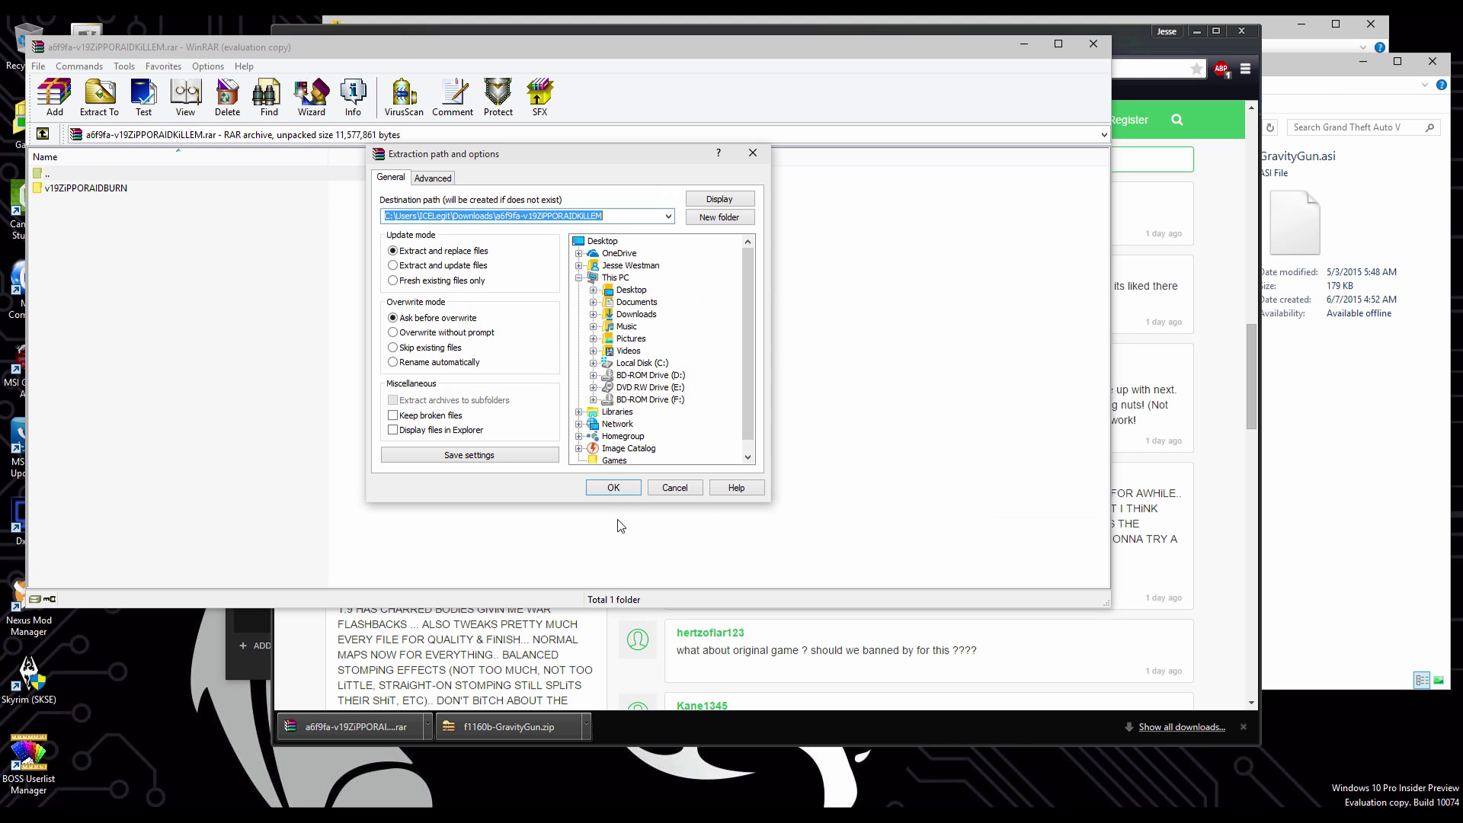
left_click(624, 487)
left_click(1093, 45)
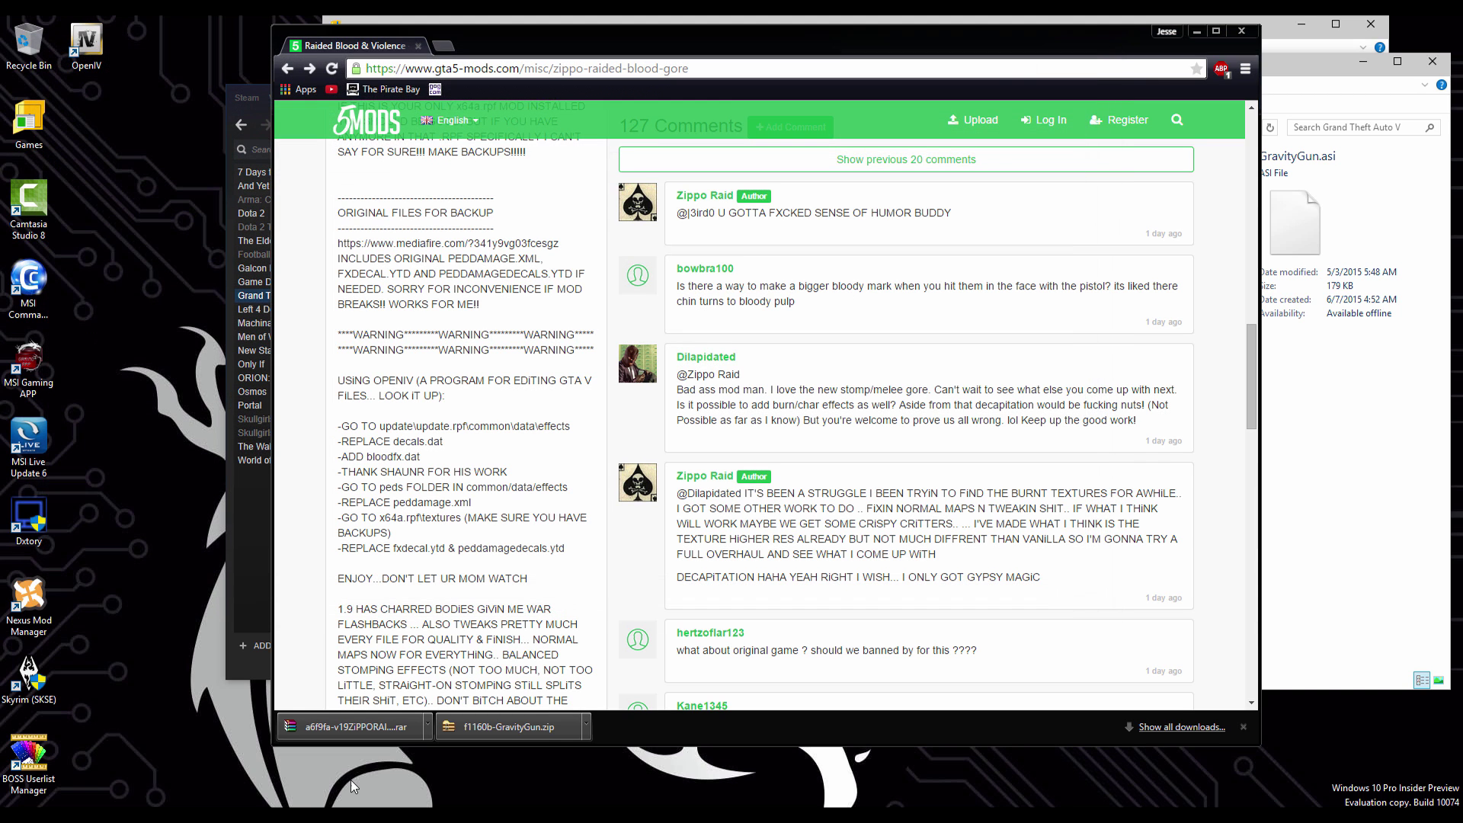
Step: Rename the extracted a6f9fa-v19ZiPPORAIDKiLLEM folder in Downloads to blood
mouse_move(340, 815)
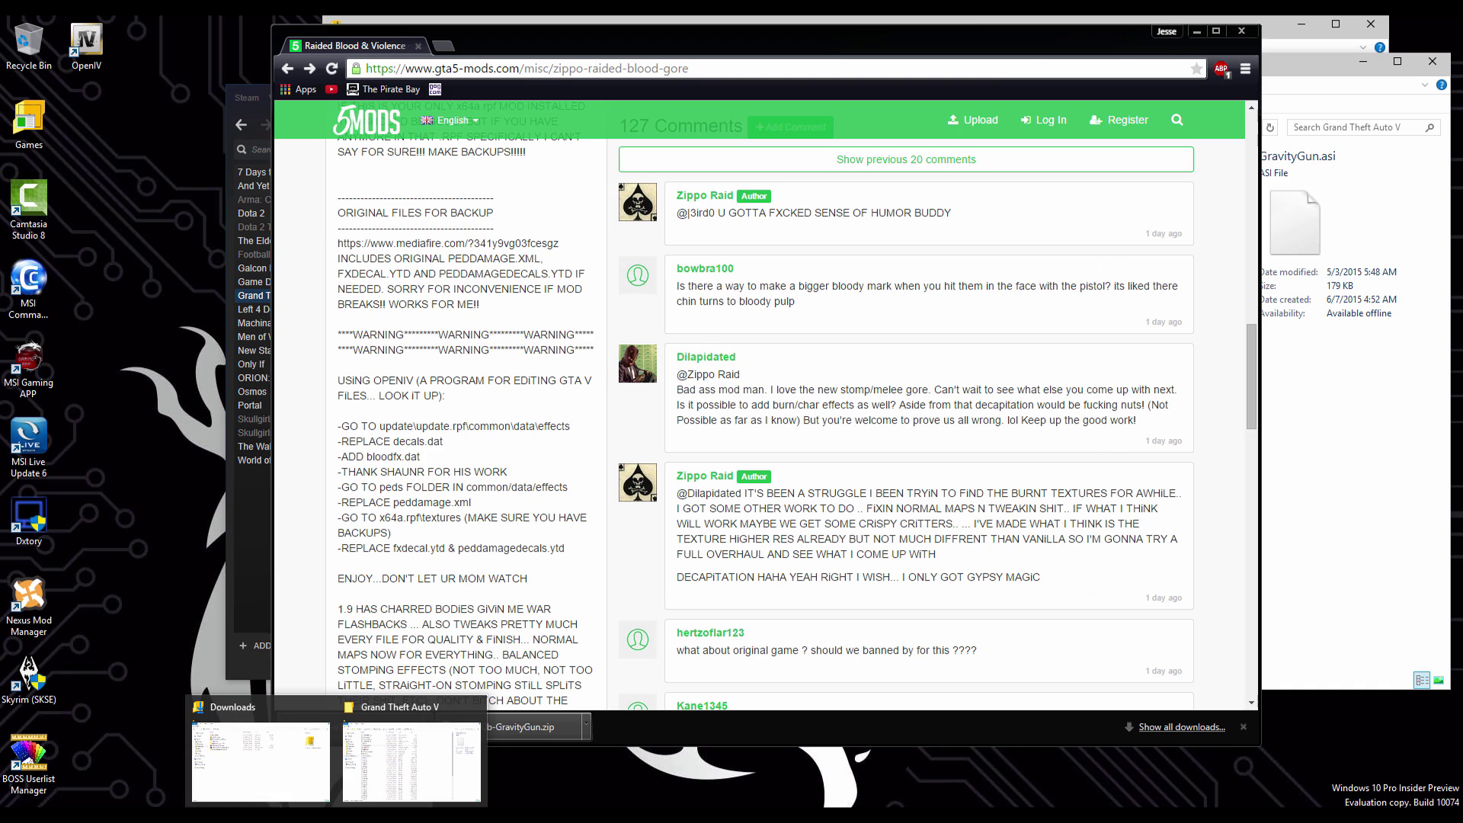
left_click(321, 770)
left_click(551, 248)
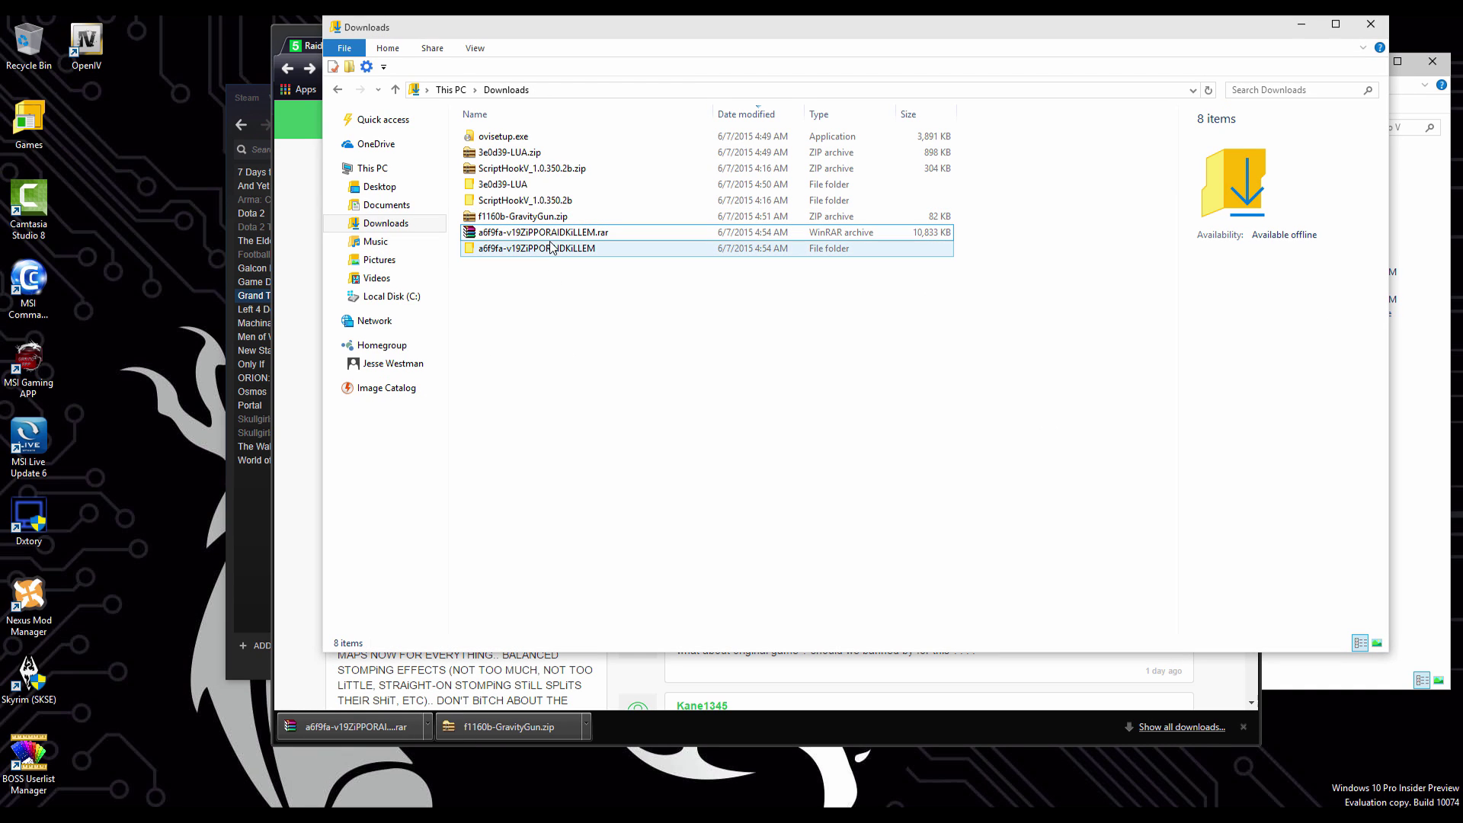
left_click(548, 254)
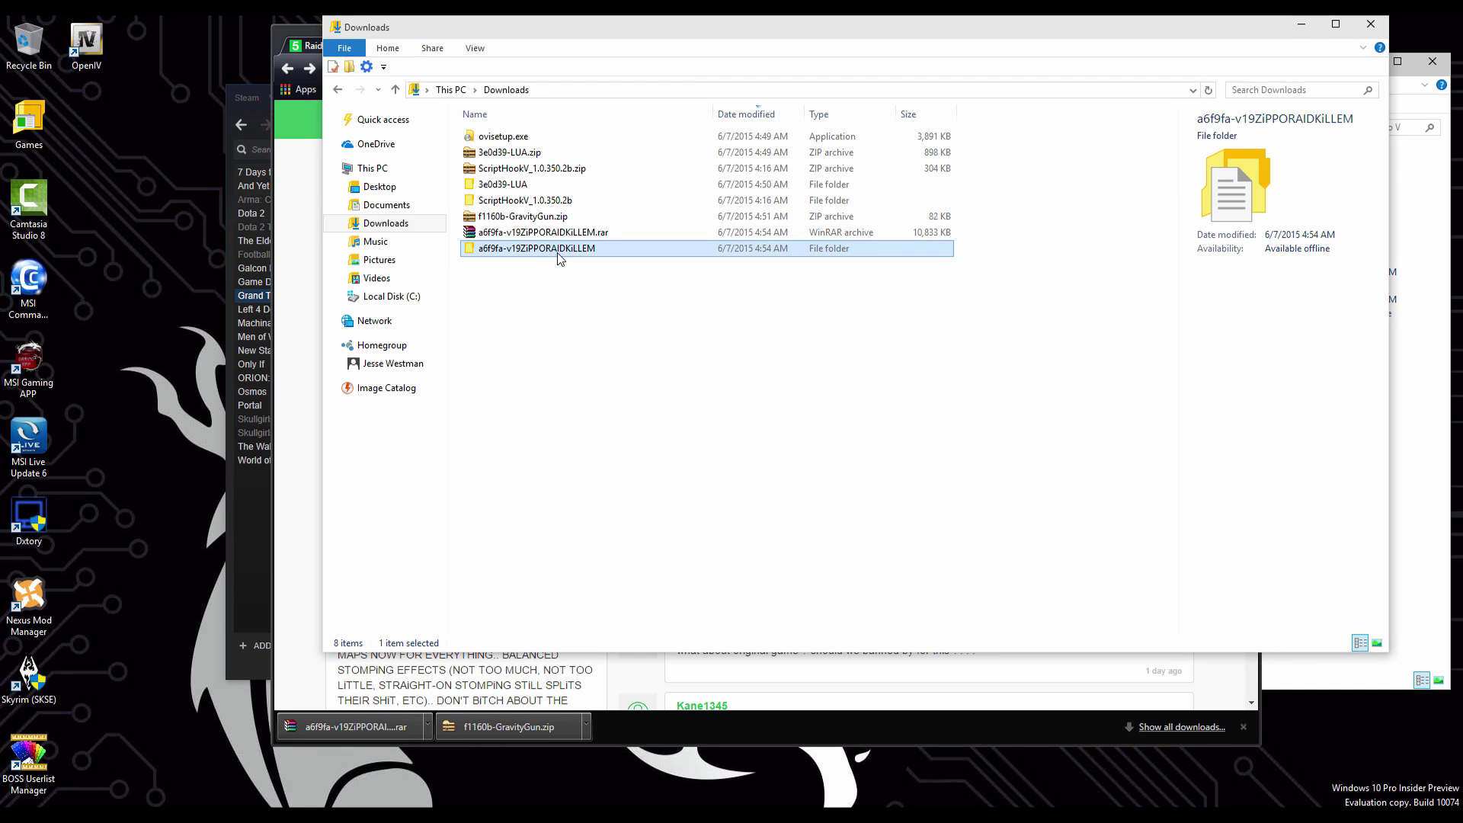
left_click(526, 248)
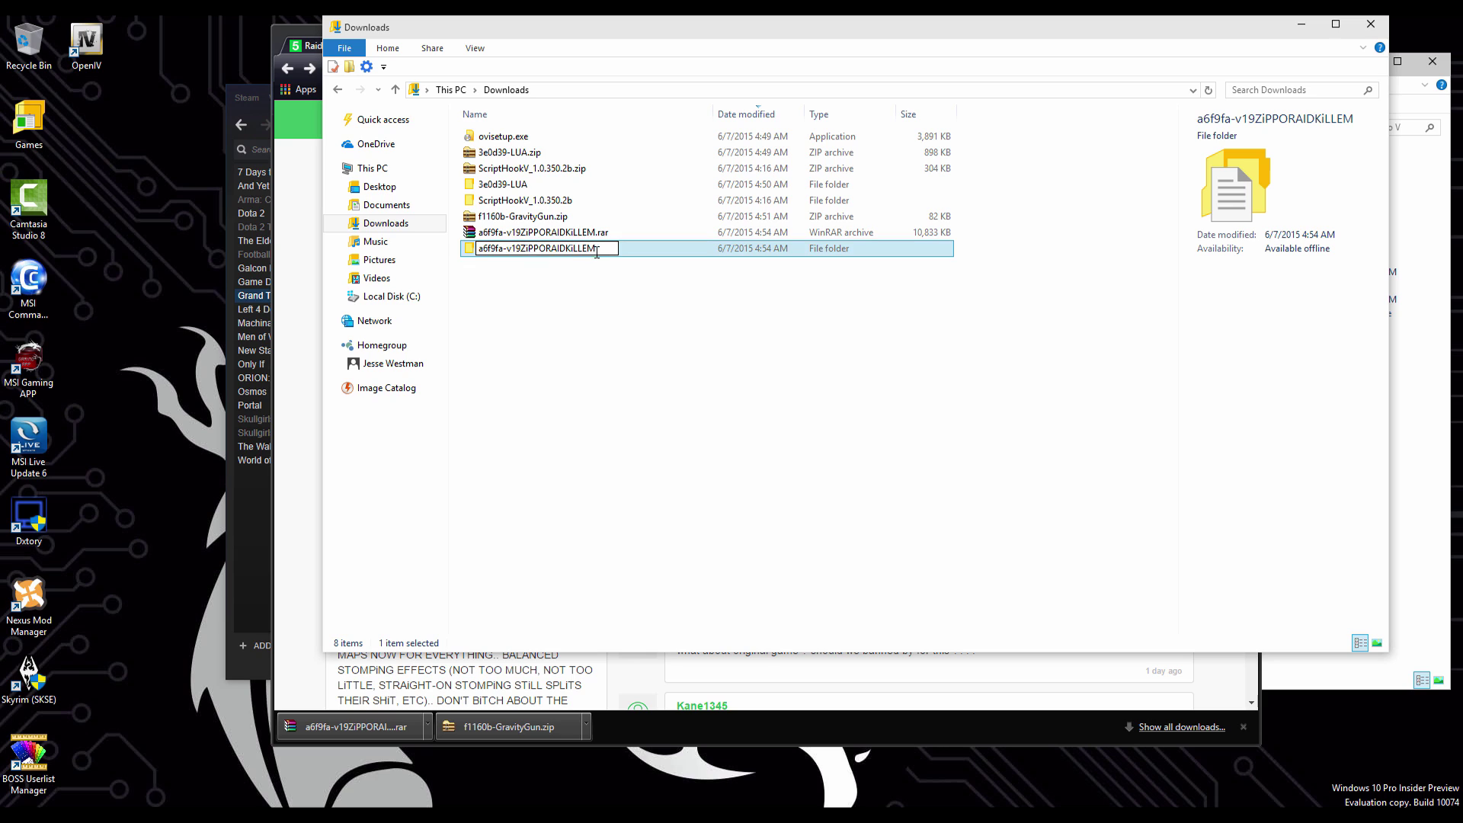
left_click_drag(597, 252, 477, 249)
type("blood")
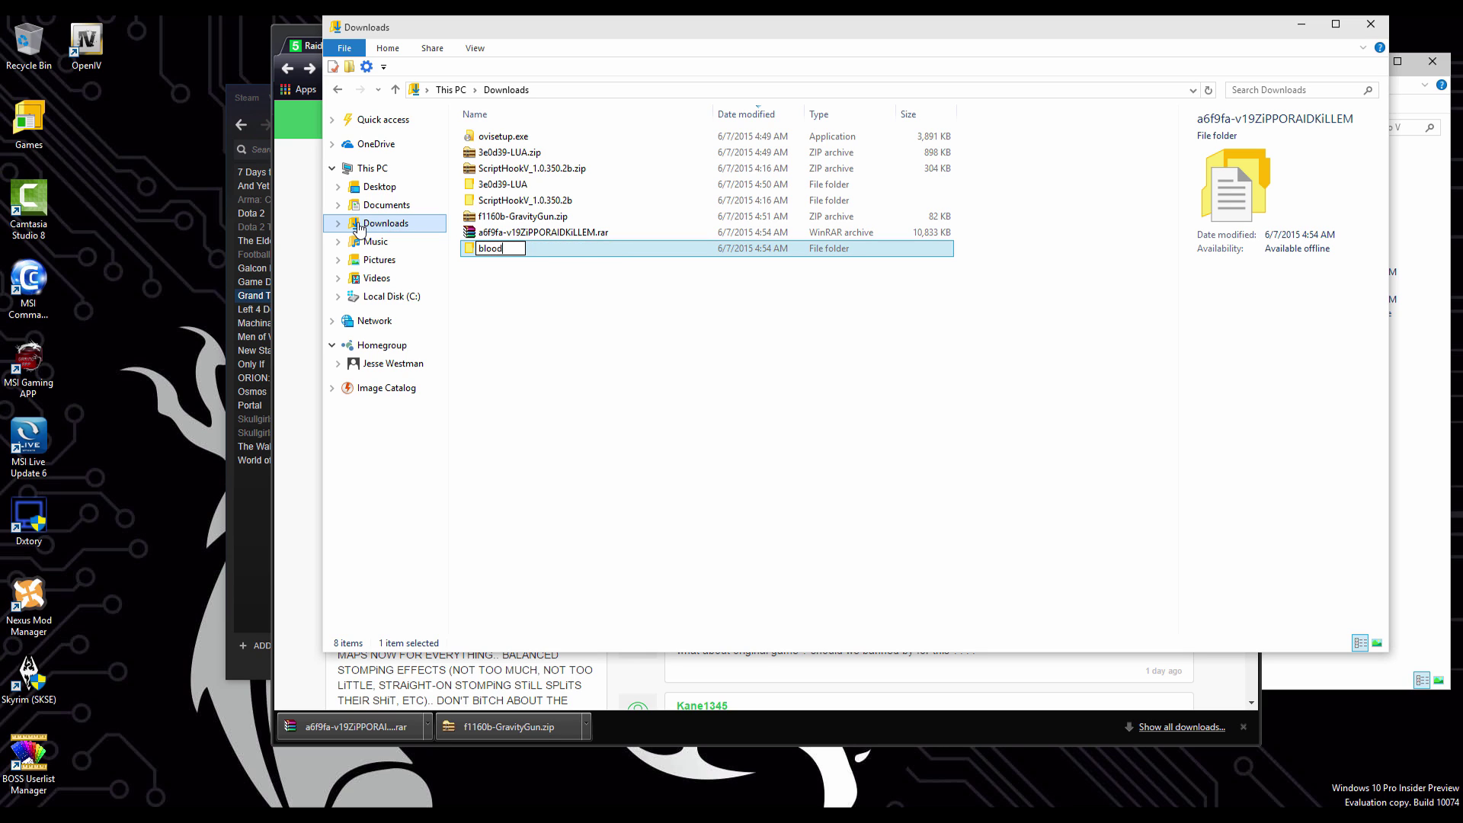
key("Return")
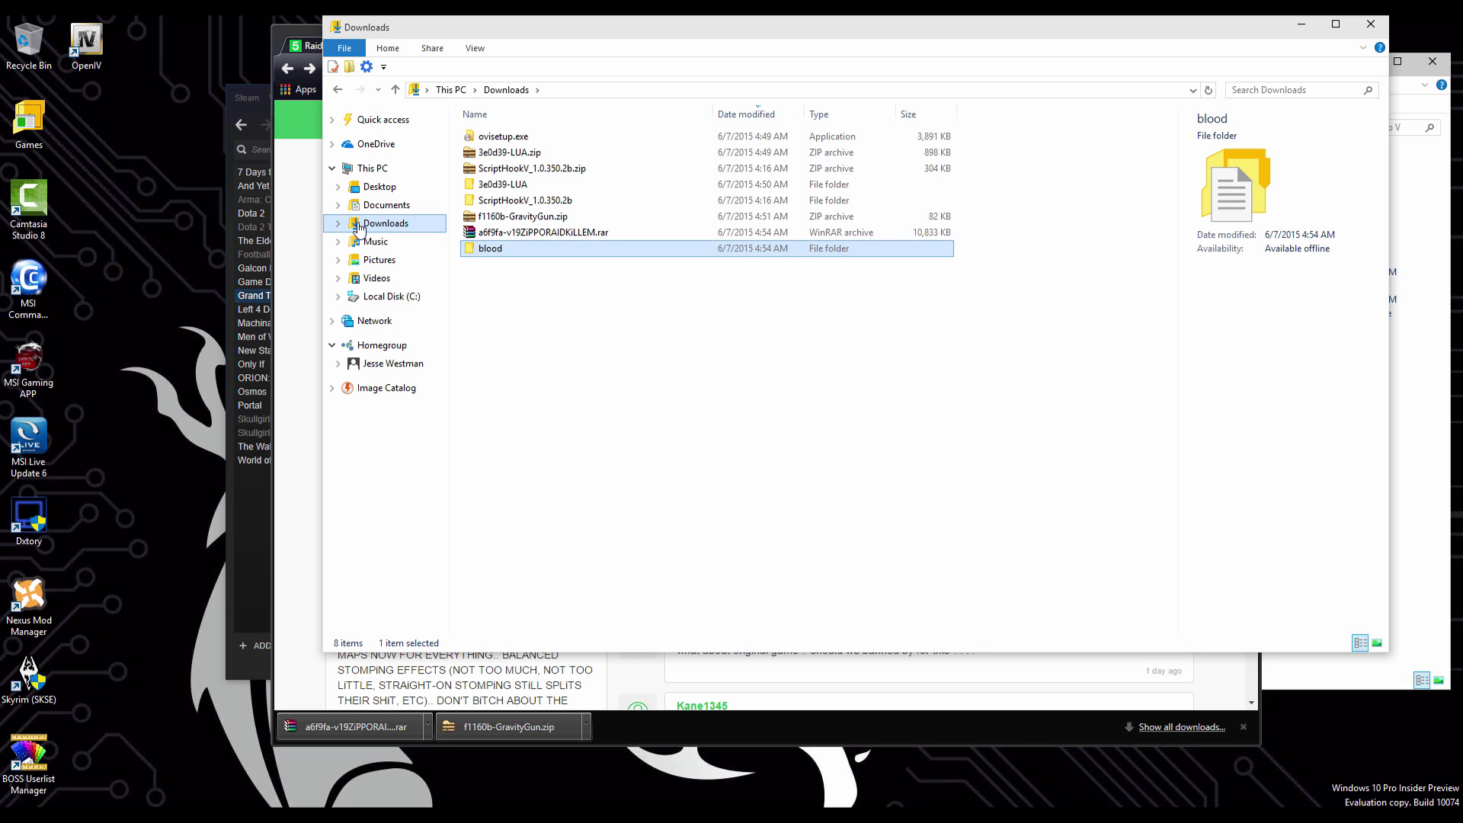
Step: Move the blood folder from Downloads into the Mods folder of Grand Theft Auto V
right_click(494, 250)
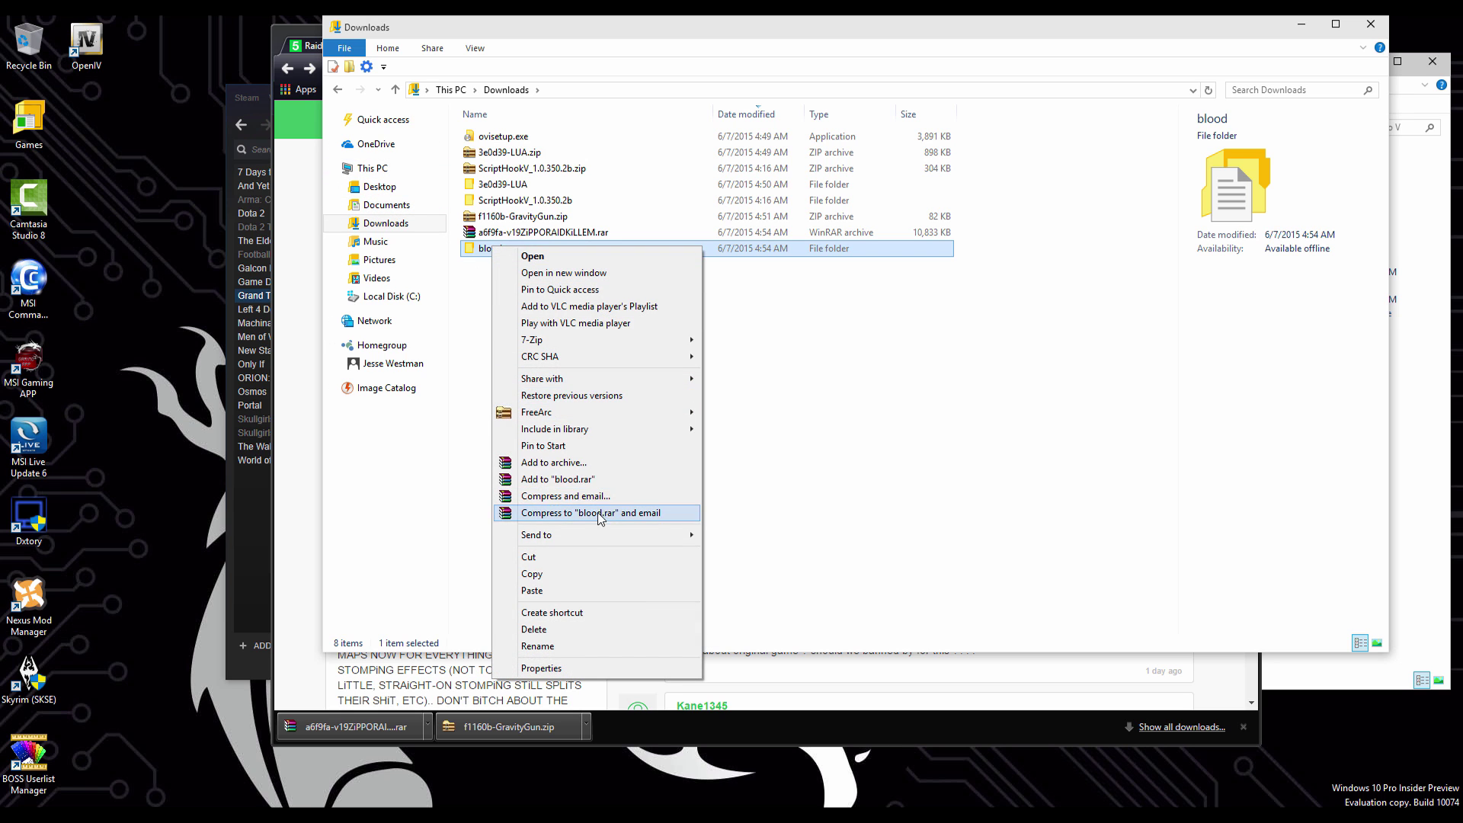
left_click(609, 573)
mouse_move(340, 810)
left_click(451, 765)
scroll(572, 533, "down", 5)
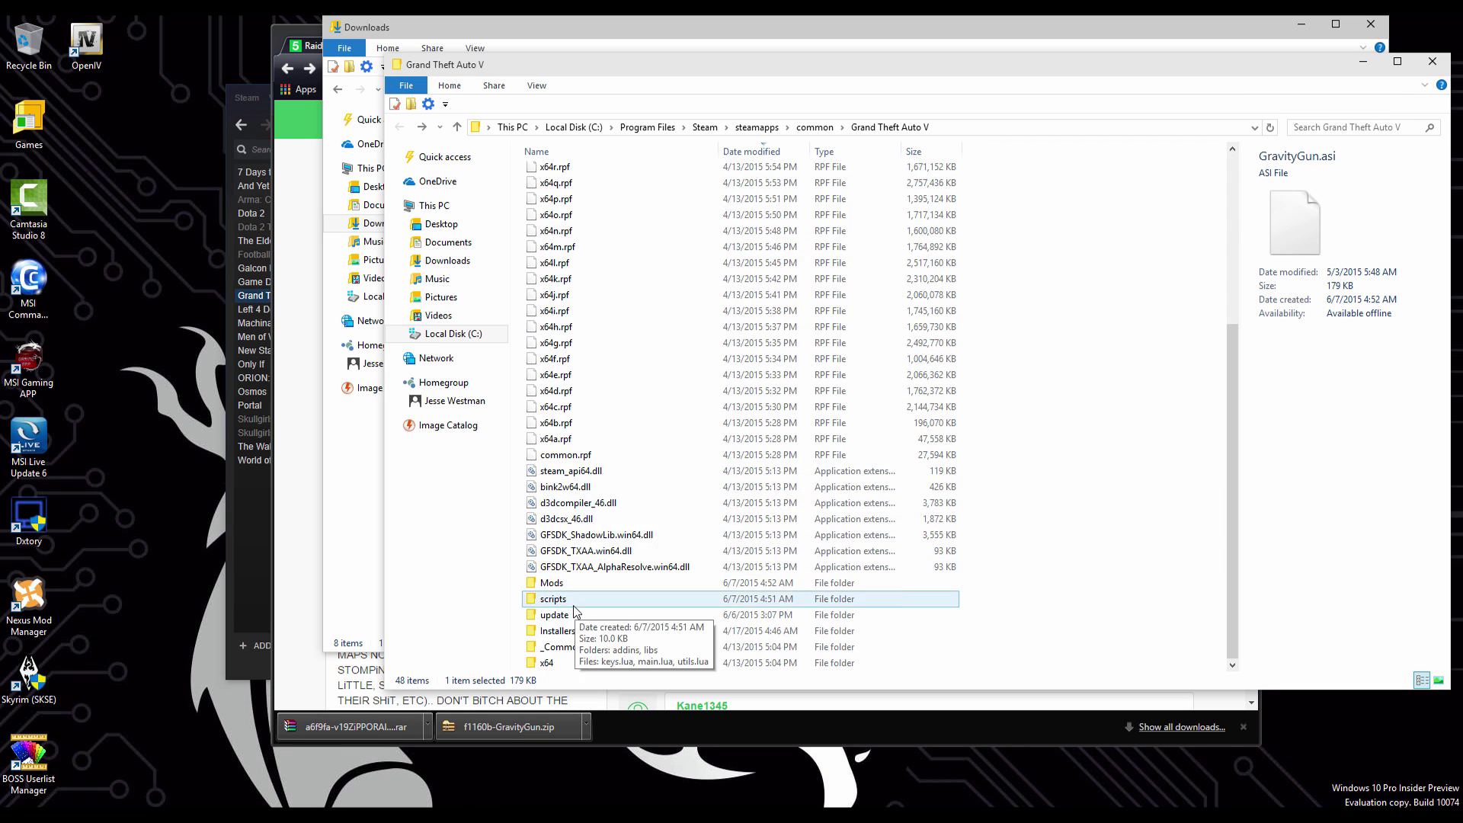
double_click(560, 583)
right_click(582, 274)
left_click(618, 379)
Step: Open the readme text file in blood's v19ZiPPORAIDBURN subfolder, highlight its OpenIV file replacement instructions and close it
double_click(555, 190)
double_click(580, 174)
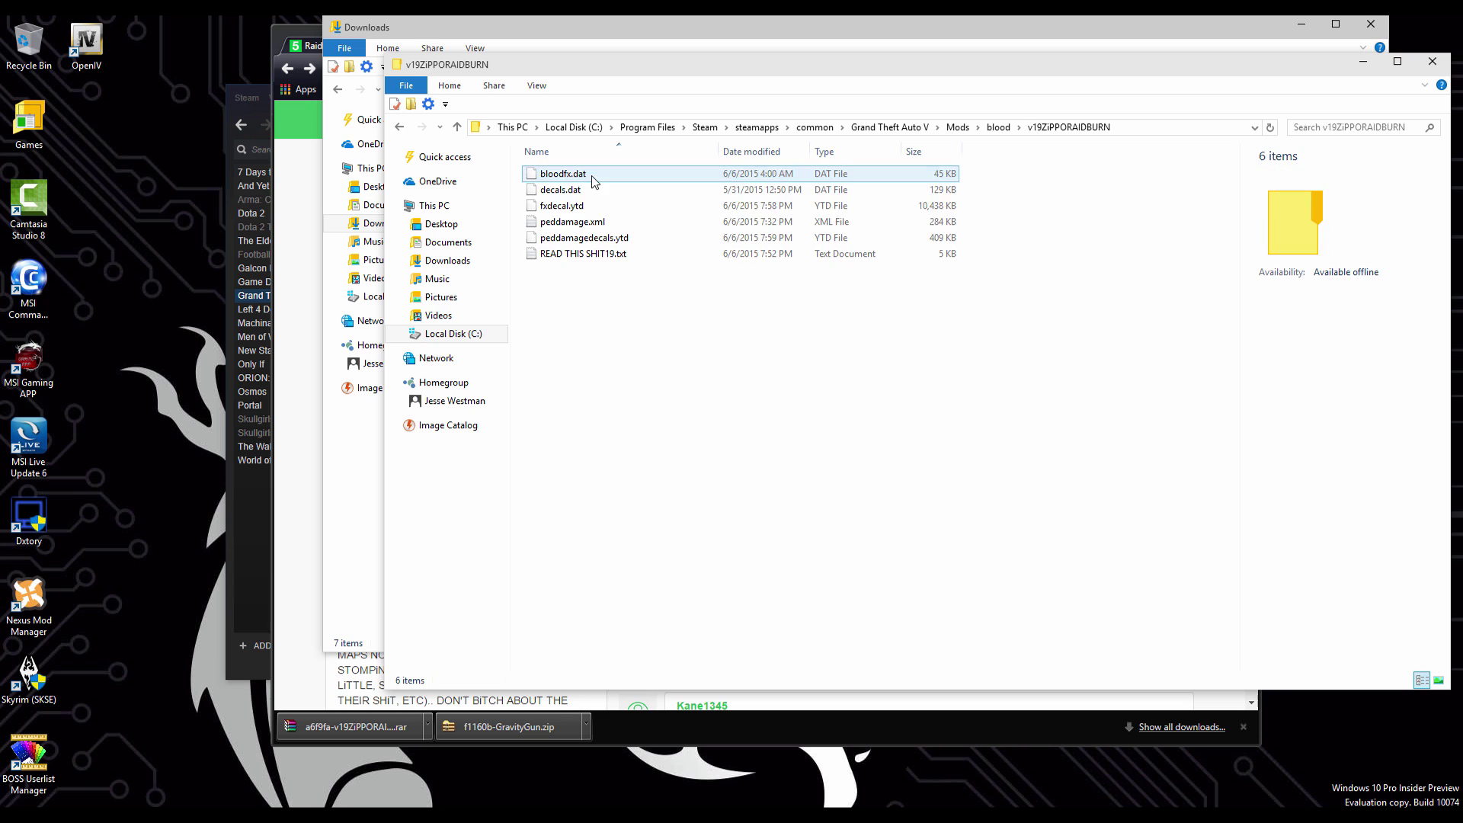
double_click(580, 254)
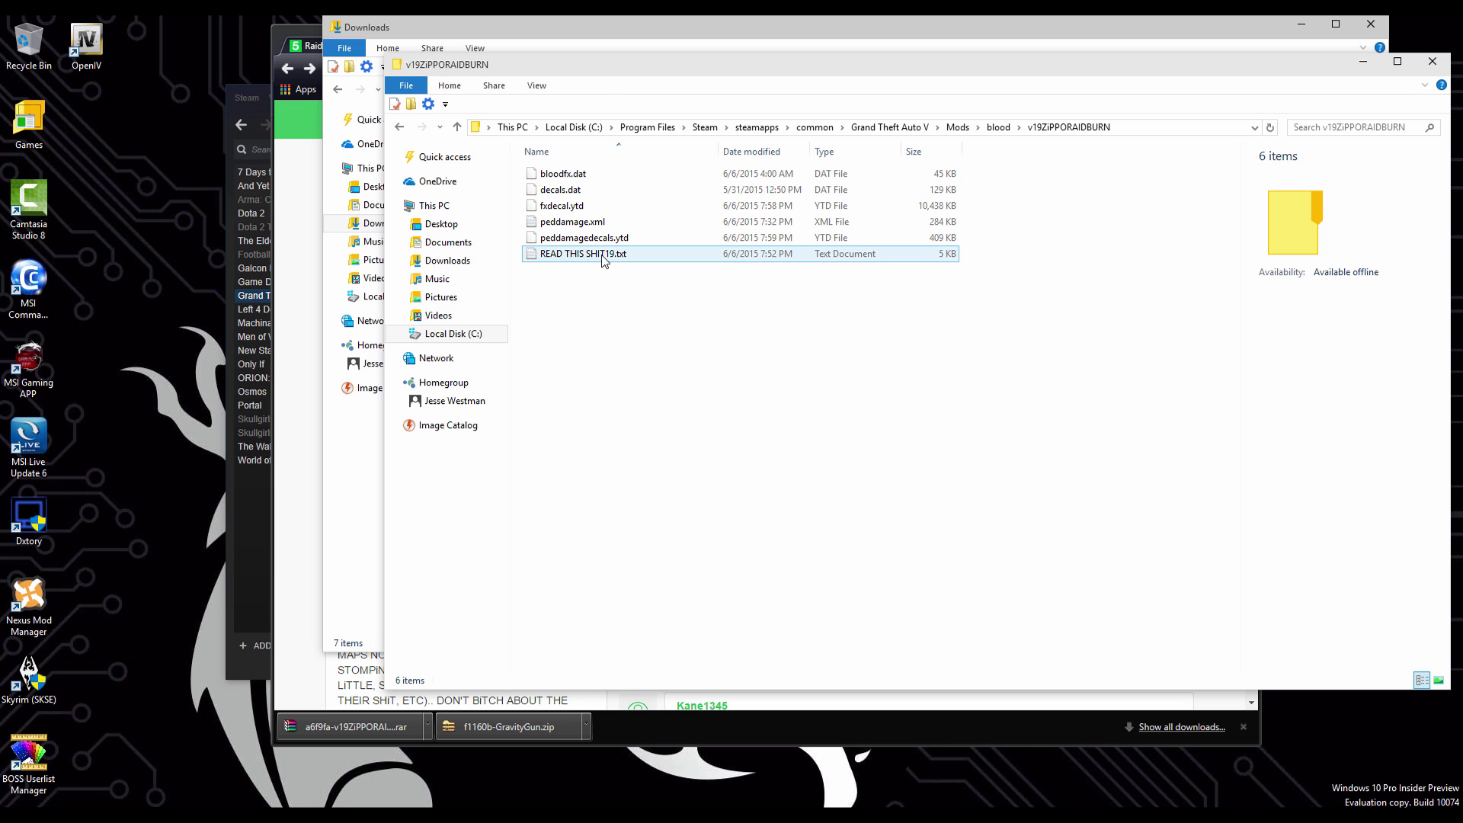
scroll(682, 394, "down", 8)
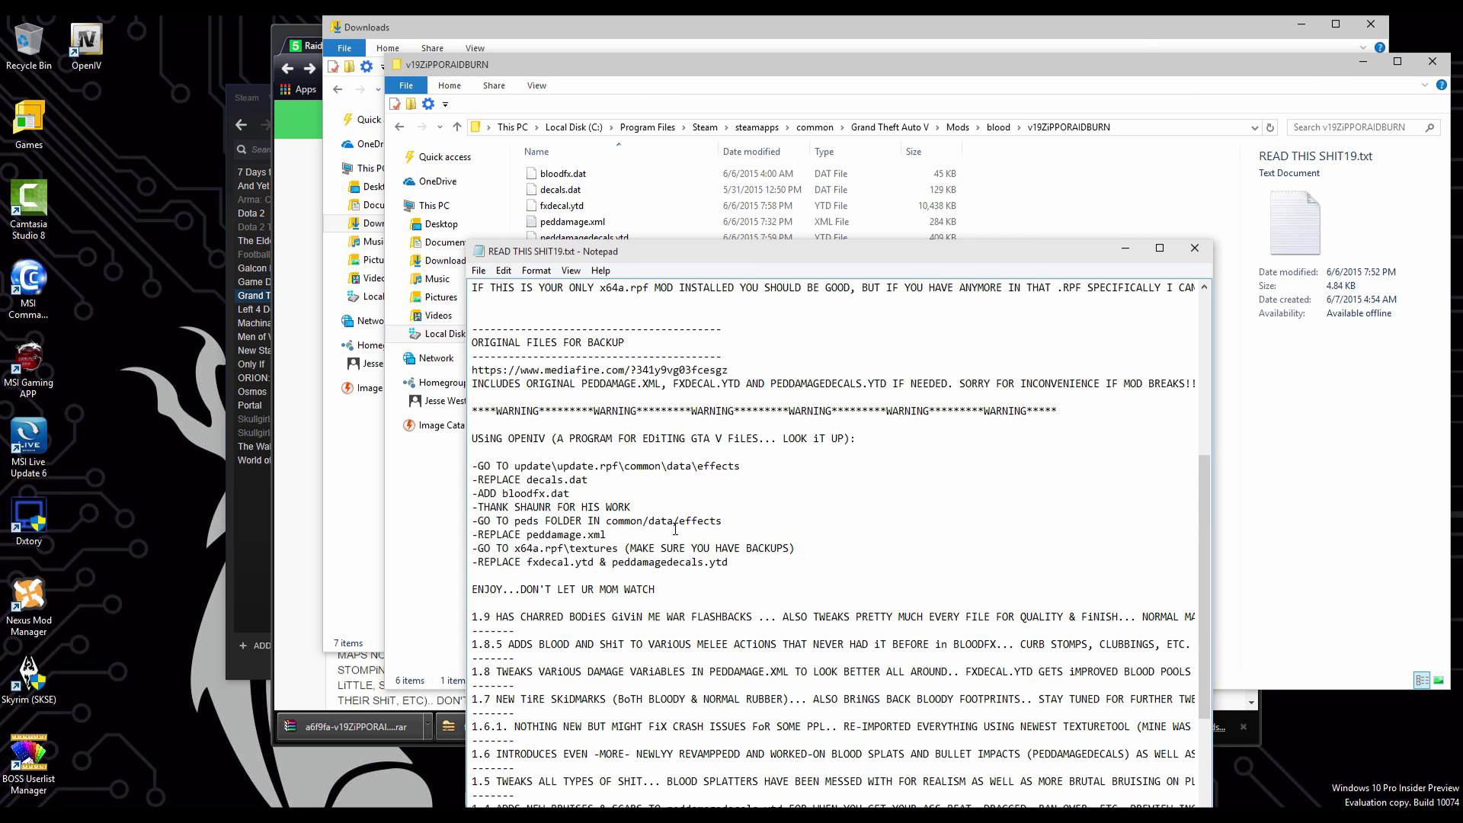
left_click_drag(474, 465, 802, 562)
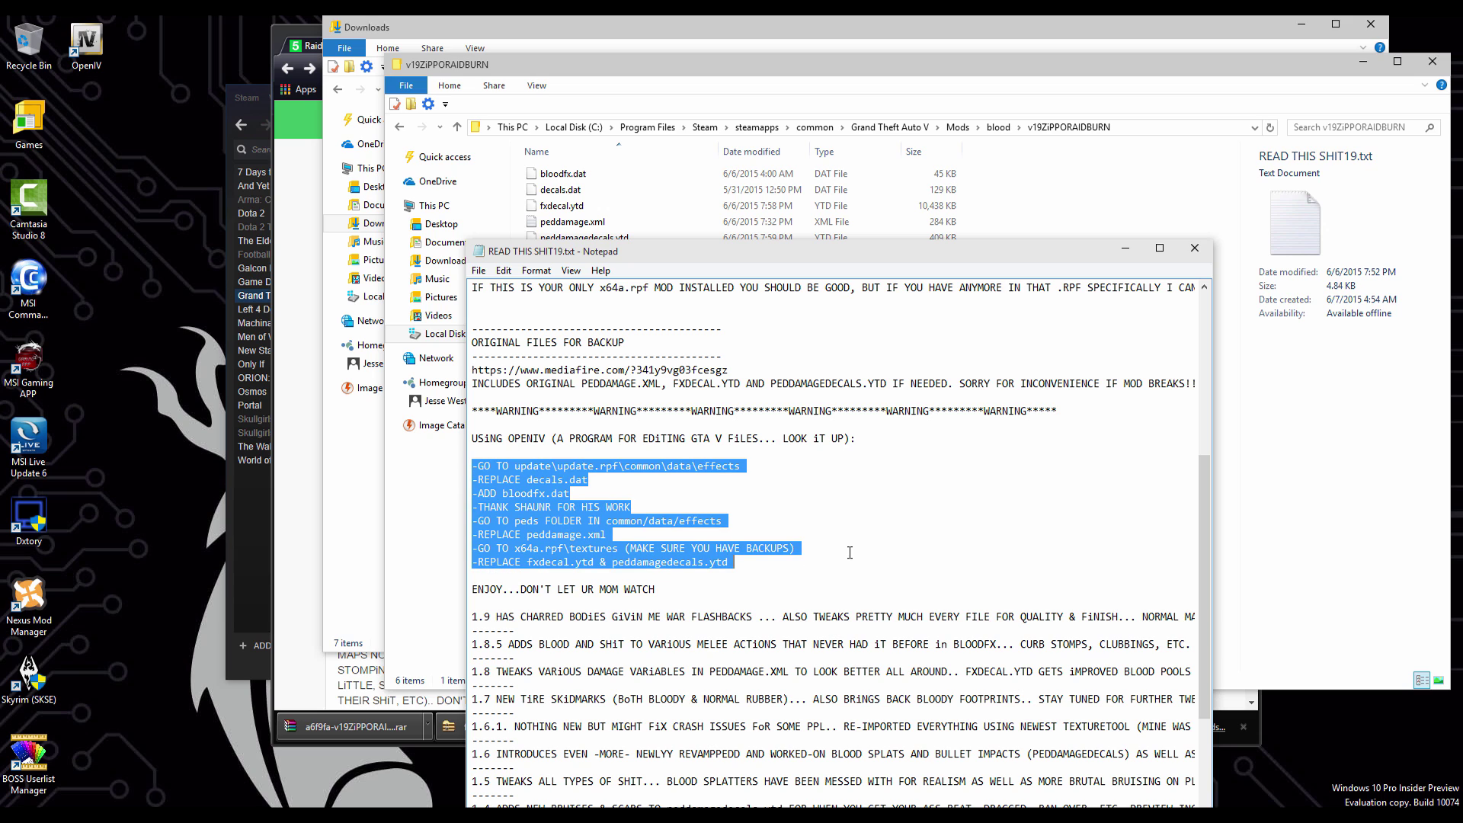
left_click(1195, 249)
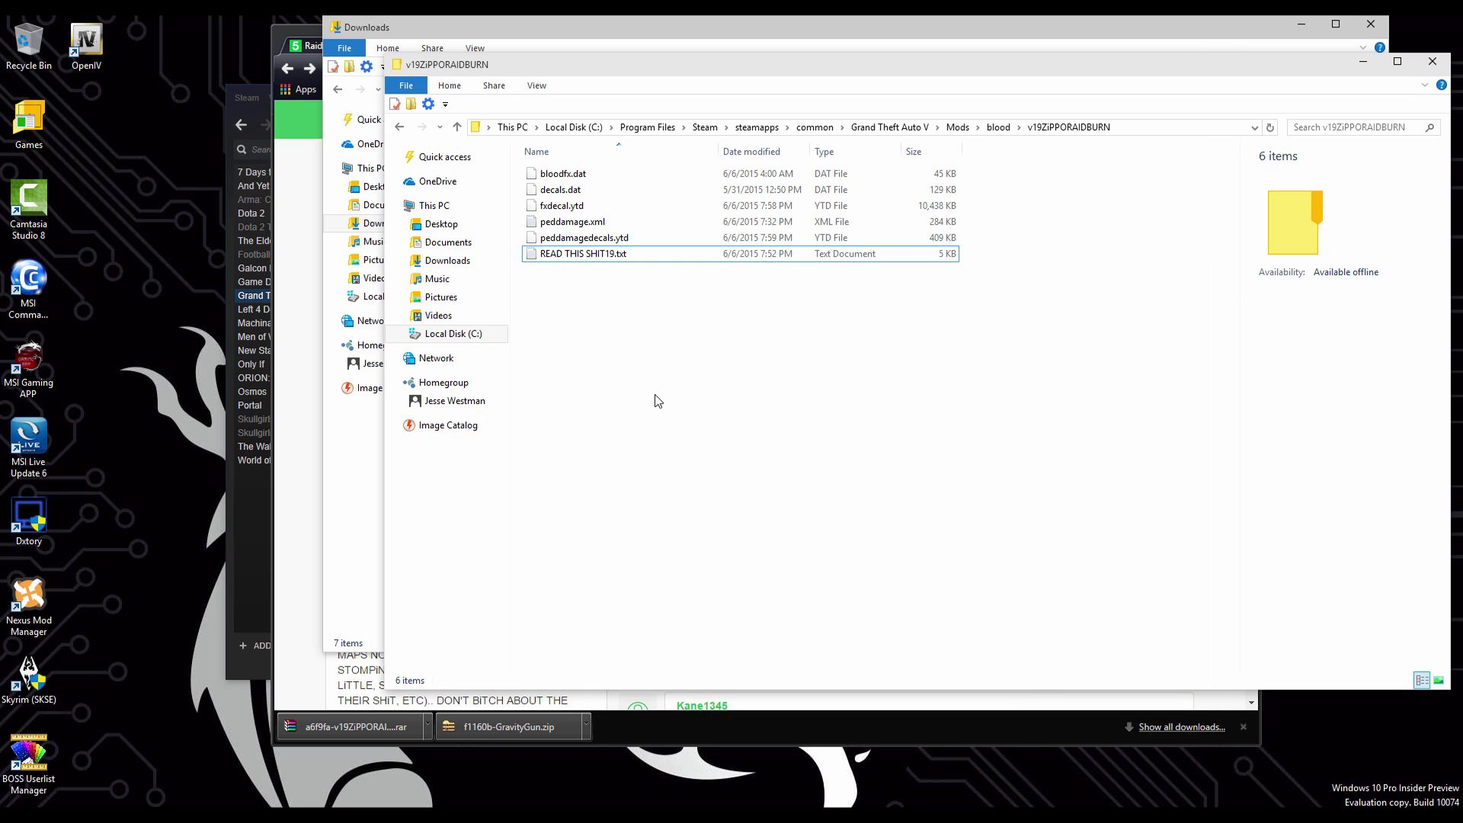
Step: Start OpenIV for Grand Theft Auto V on Windows and set the game location to C:\Program Files\Steam\steamapps\common\Grand Theft Auto V
double_click(96, 36)
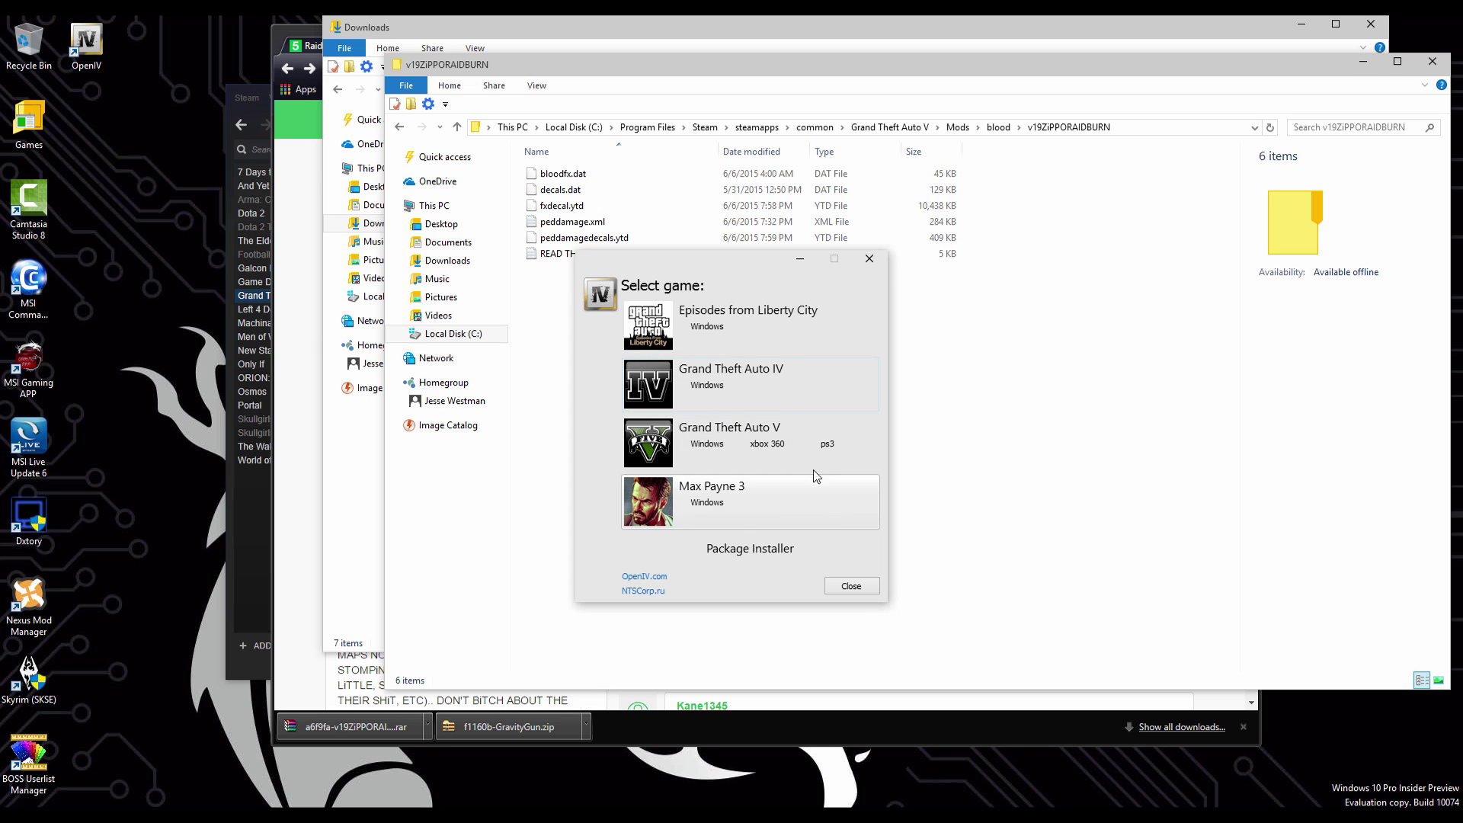
left_click(733, 433)
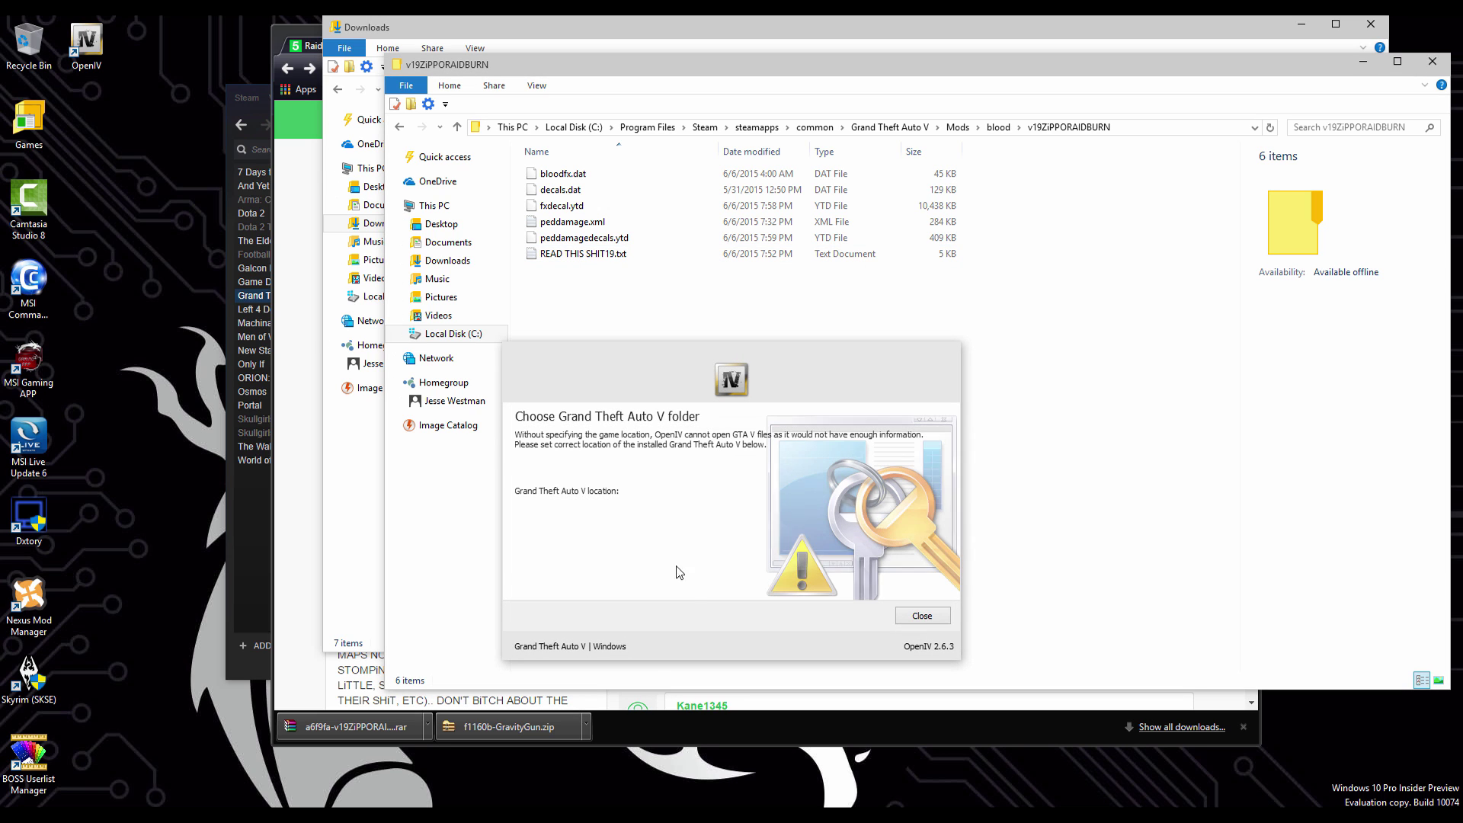
left_click(842, 509)
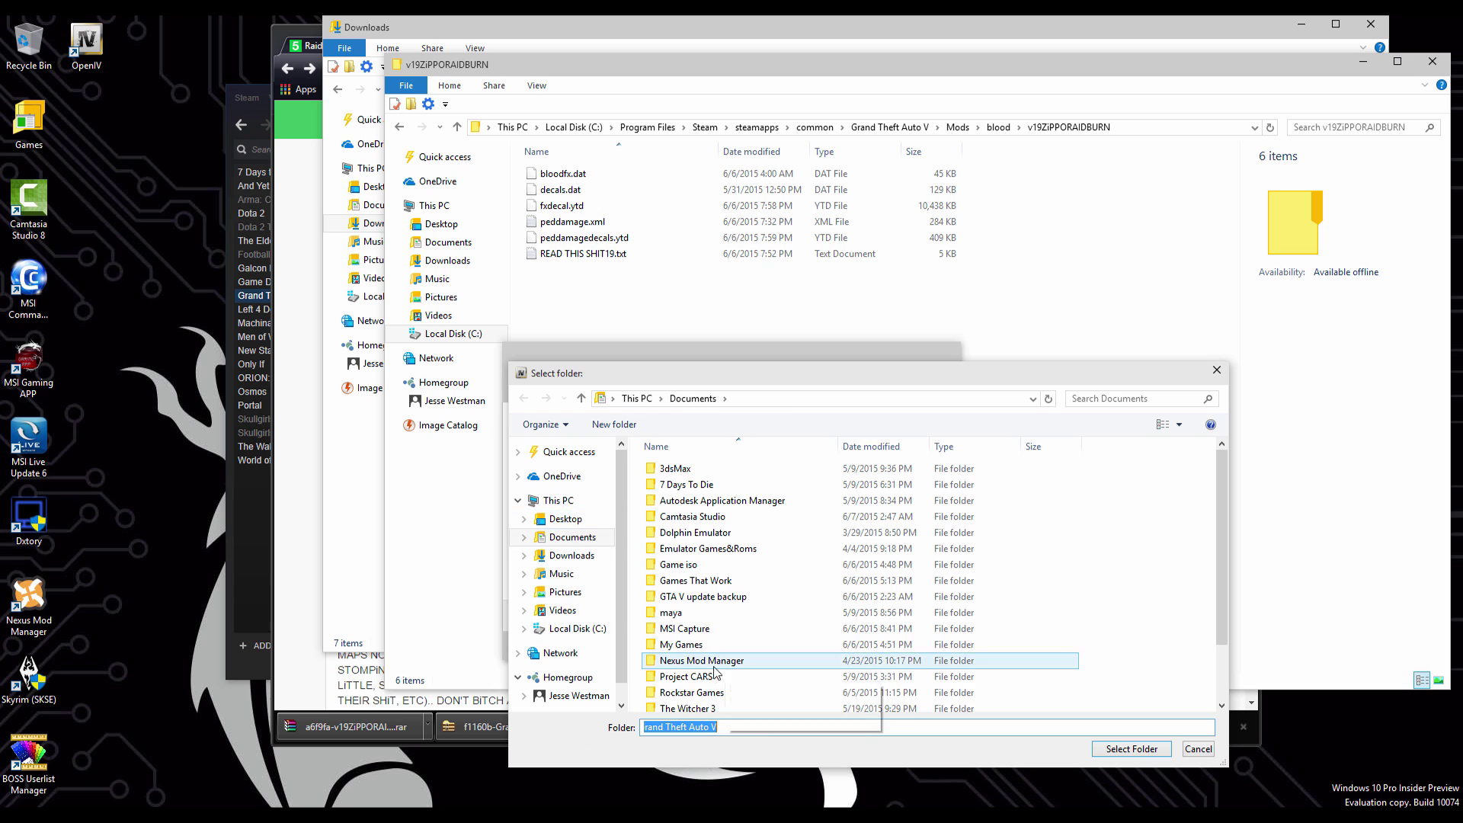
left_click(601, 629)
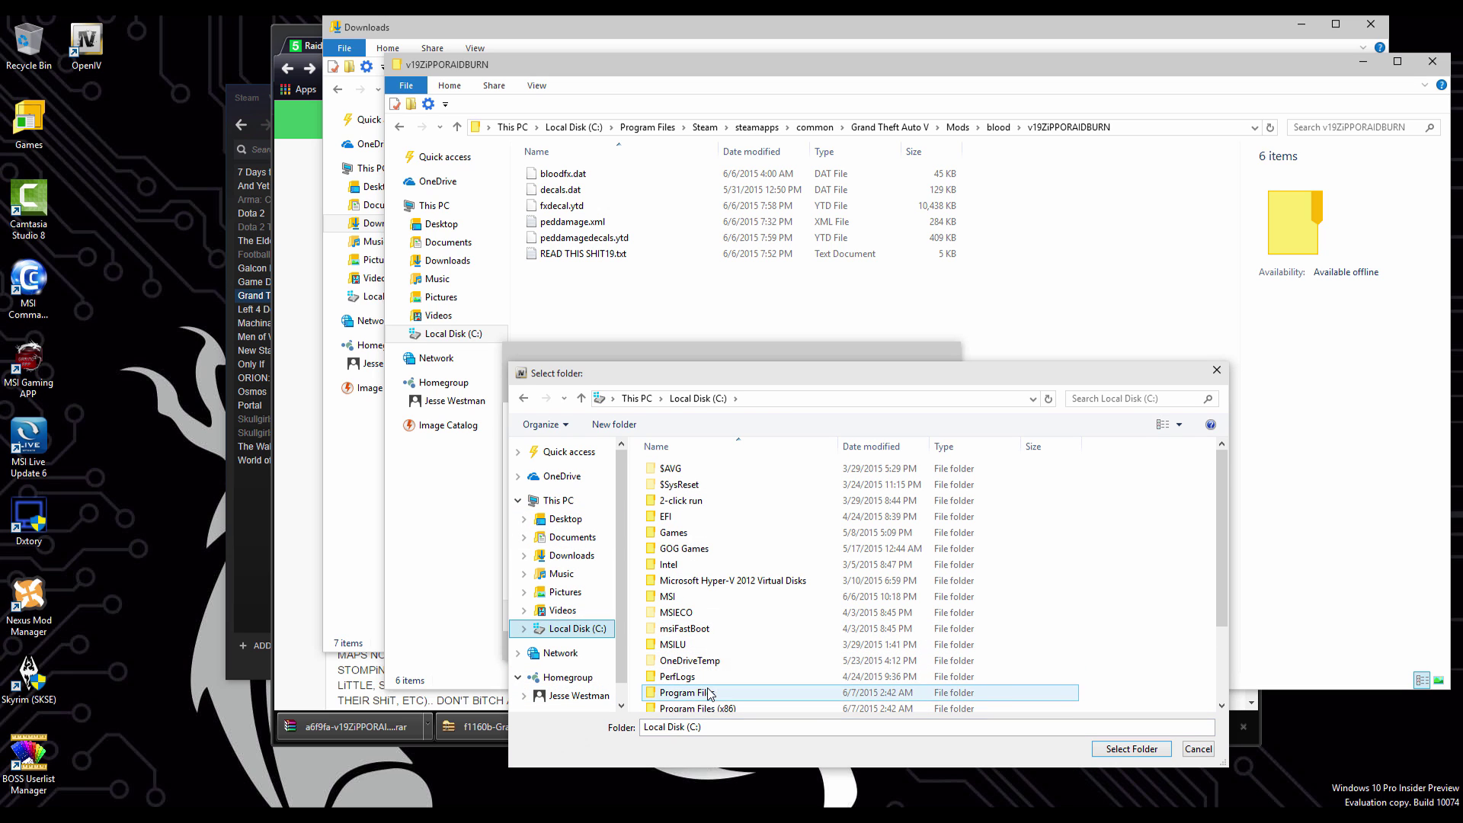
double_click(755, 693)
scroll(721, 690, "down", 5)
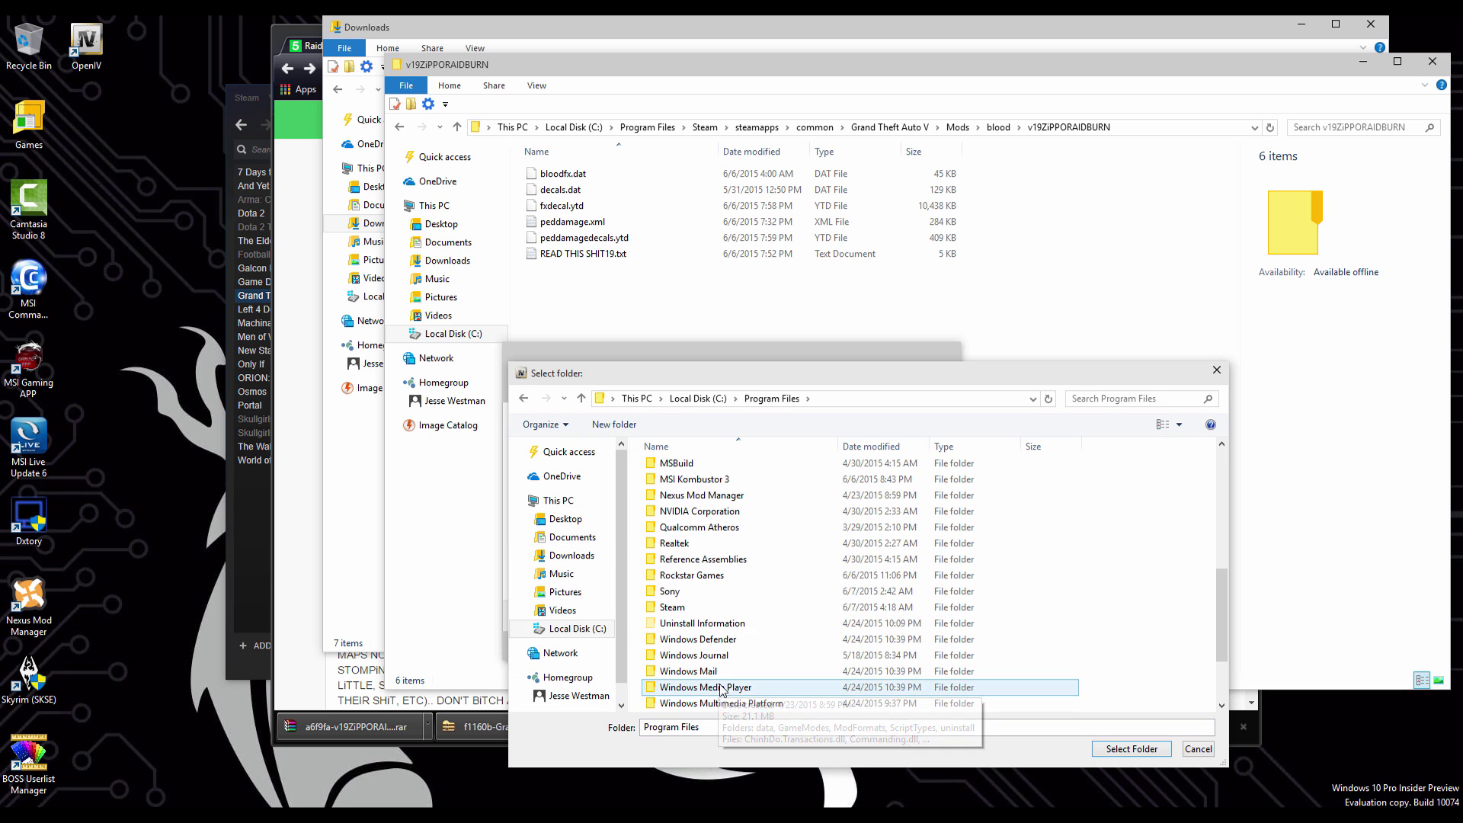
double_click(727, 614)
scroll(730, 648, "down", 5)
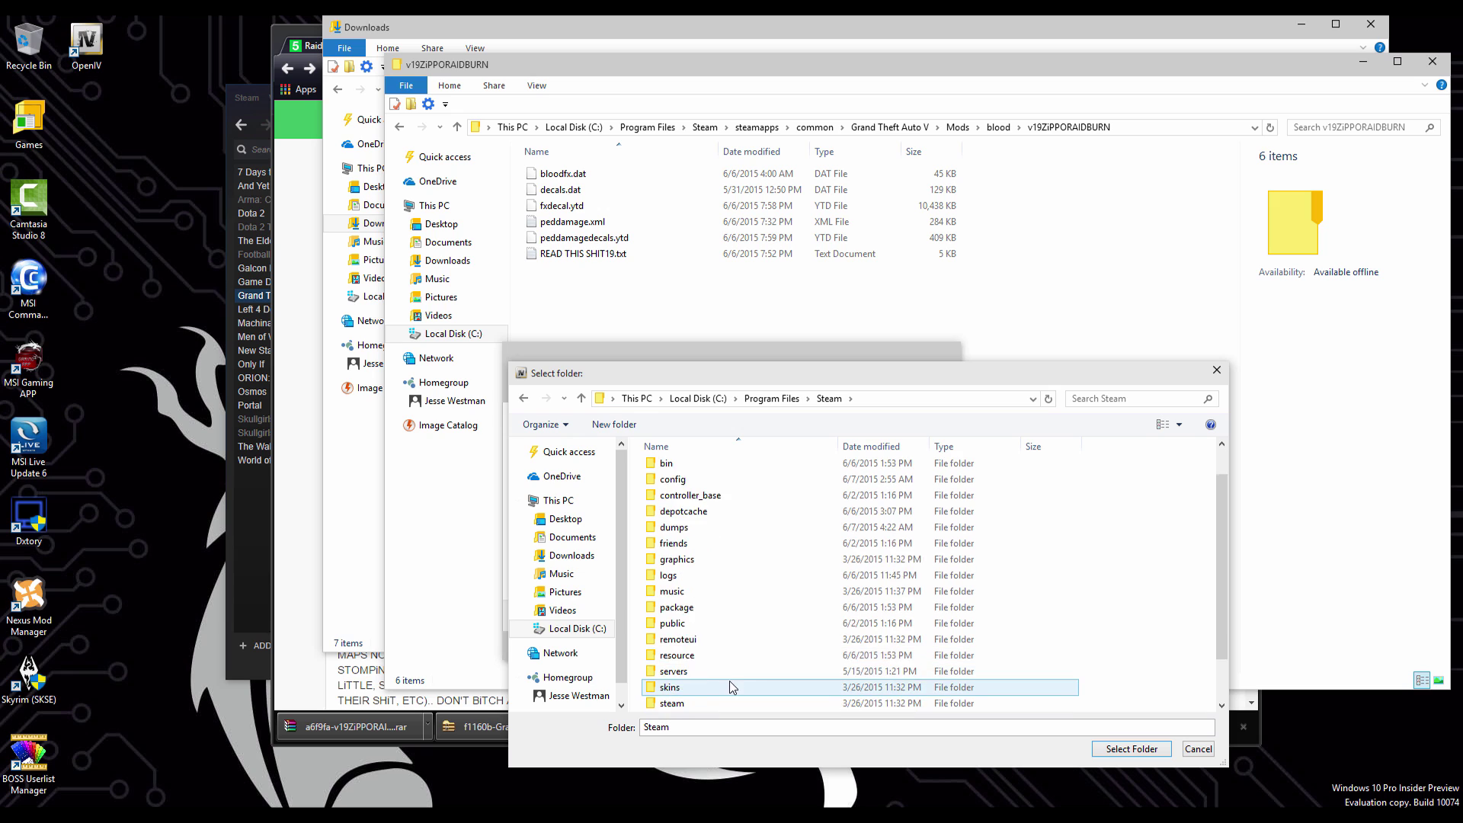
double_click(730, 671)
double_click(678, 470)
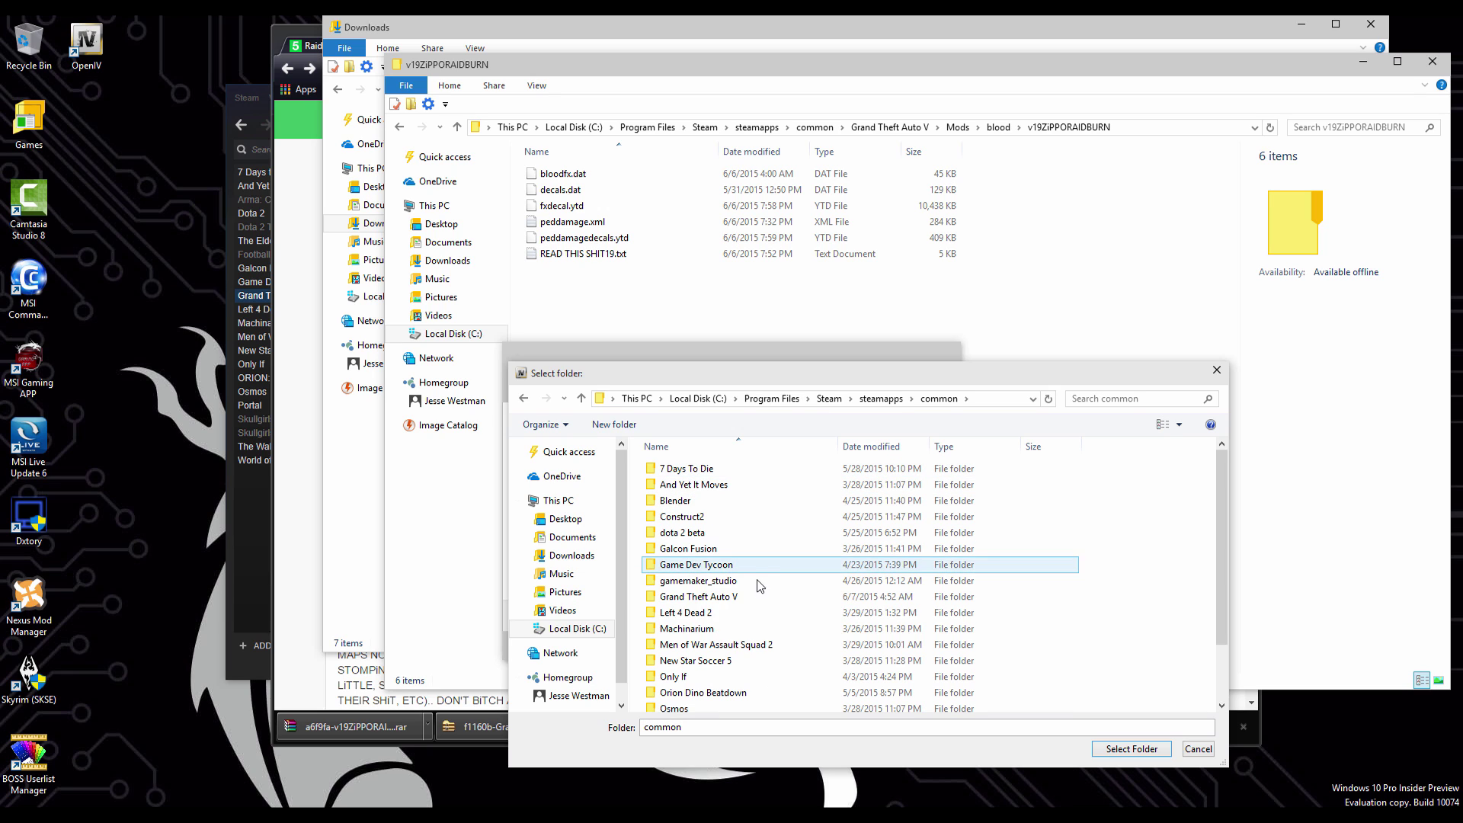
left_click(745, 599)
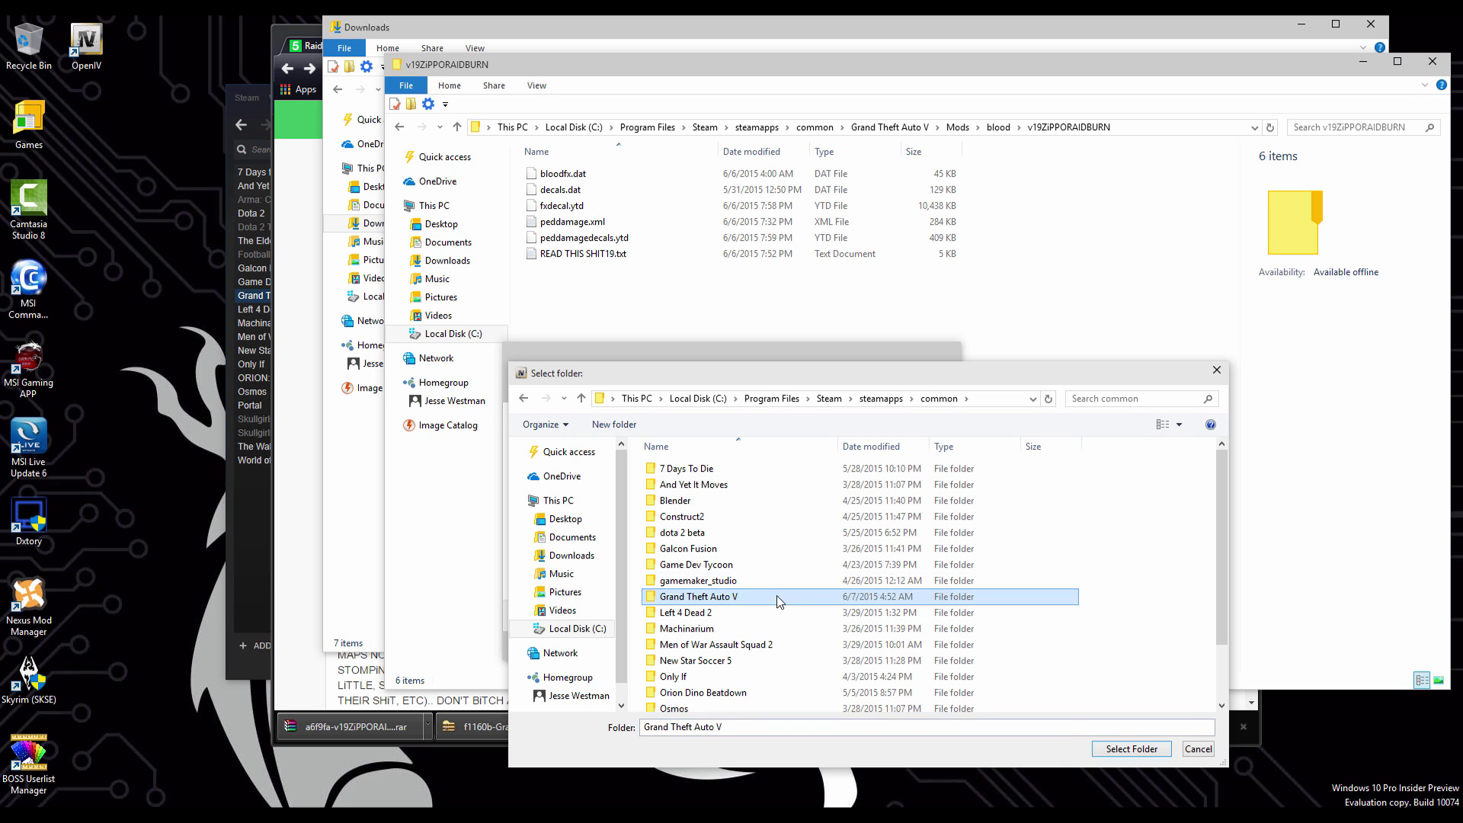
double_click(779, 599)
left_click(1123, 752)
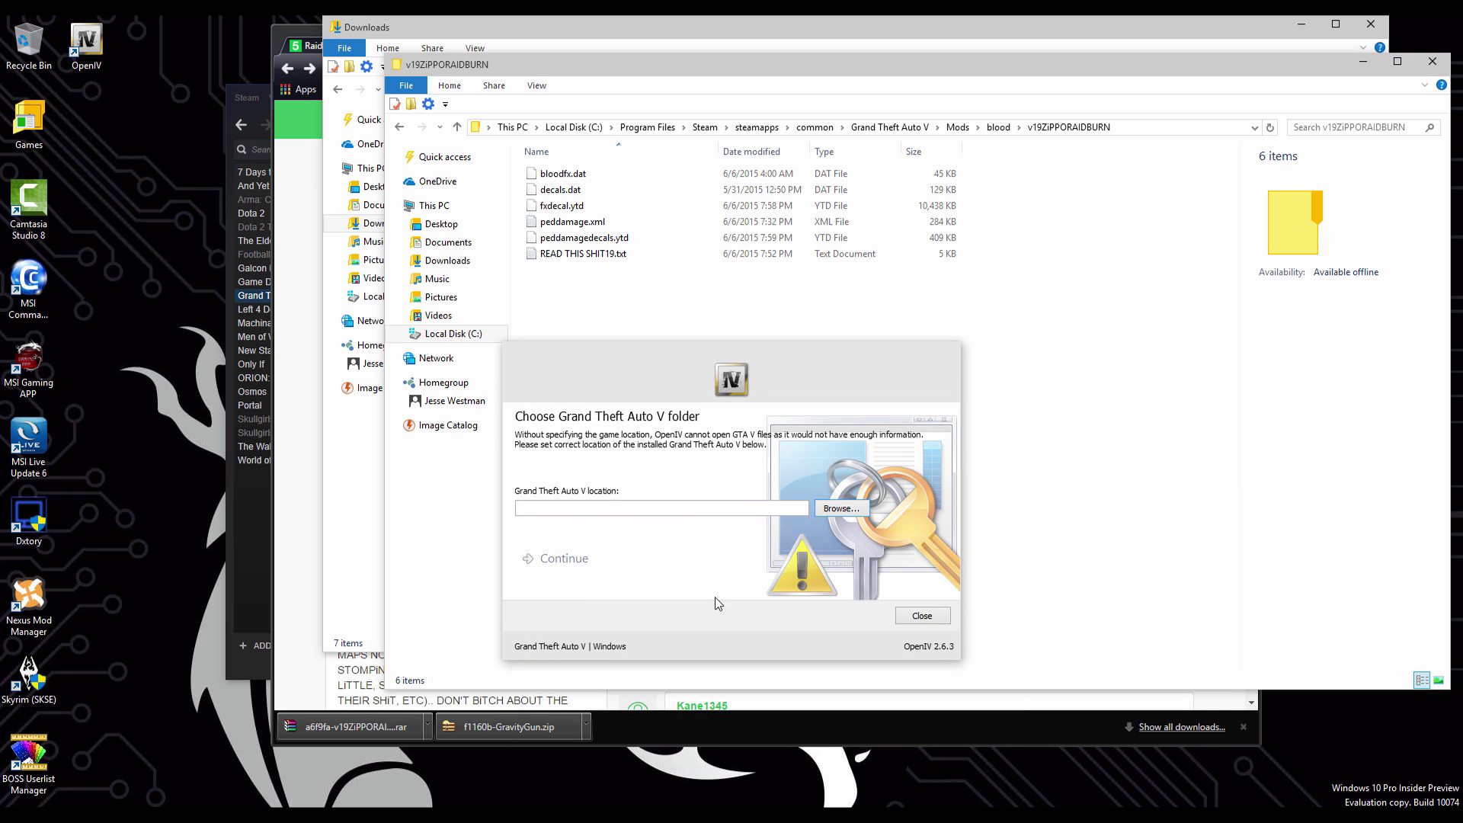
Step: Finish OpenIV's setup through the backup reminder and enable edit mode for the GTA V files, accepting the warning
left_click(610, 562)
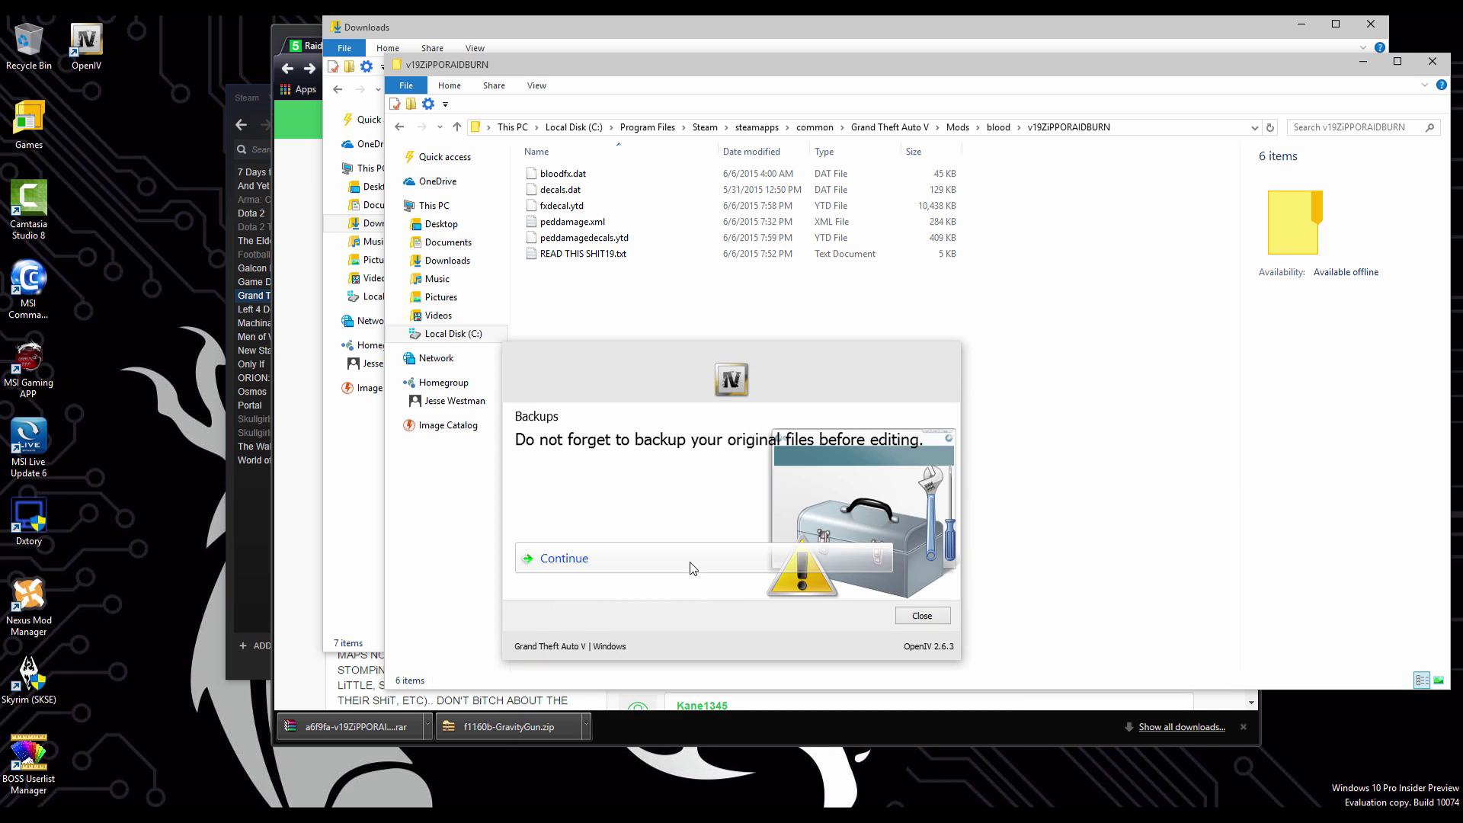
left_click(719, 568)
left_click(579, 558)
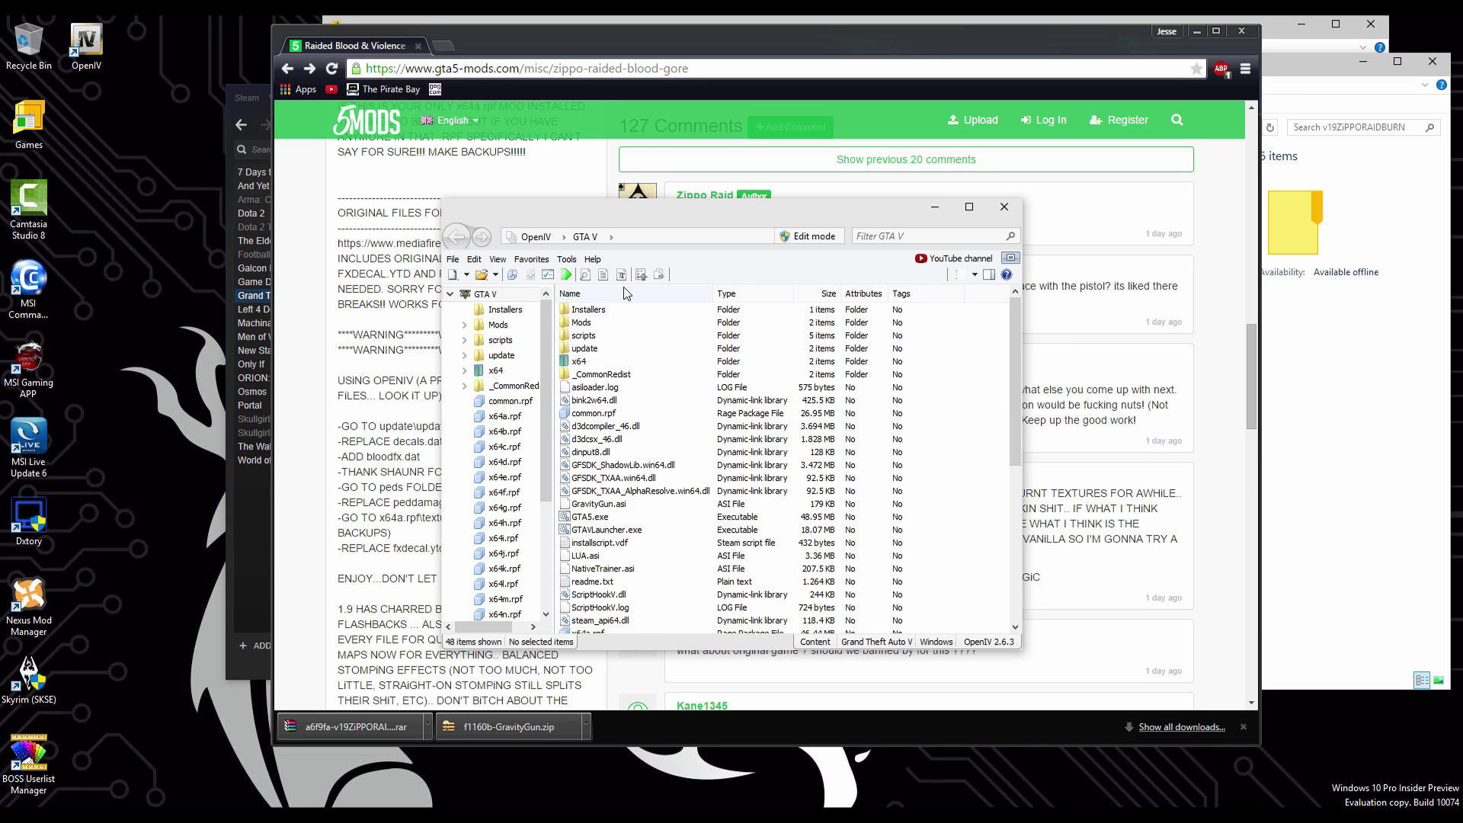
left_click(829, 239)
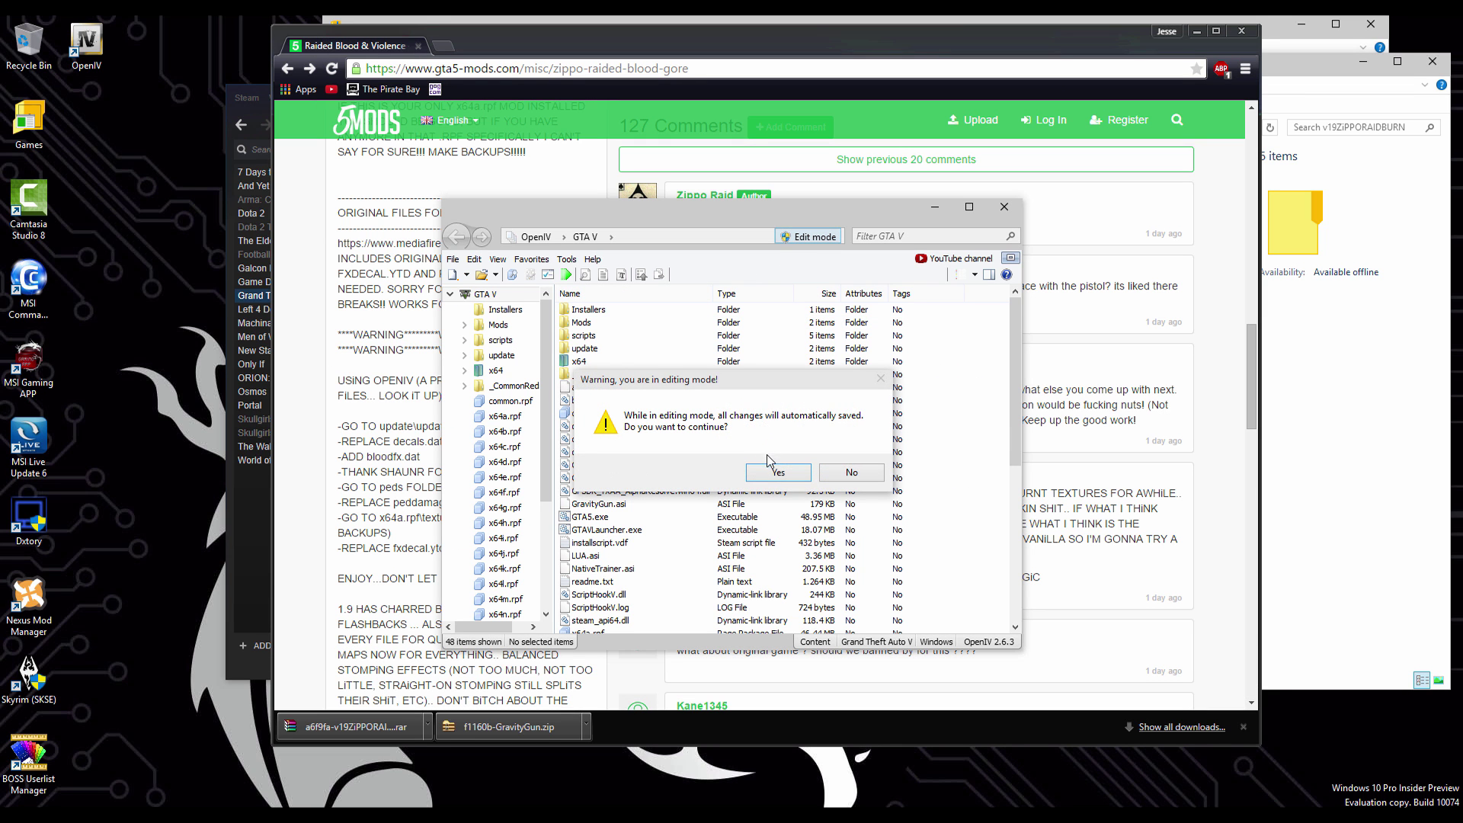
left_click(776, 474)
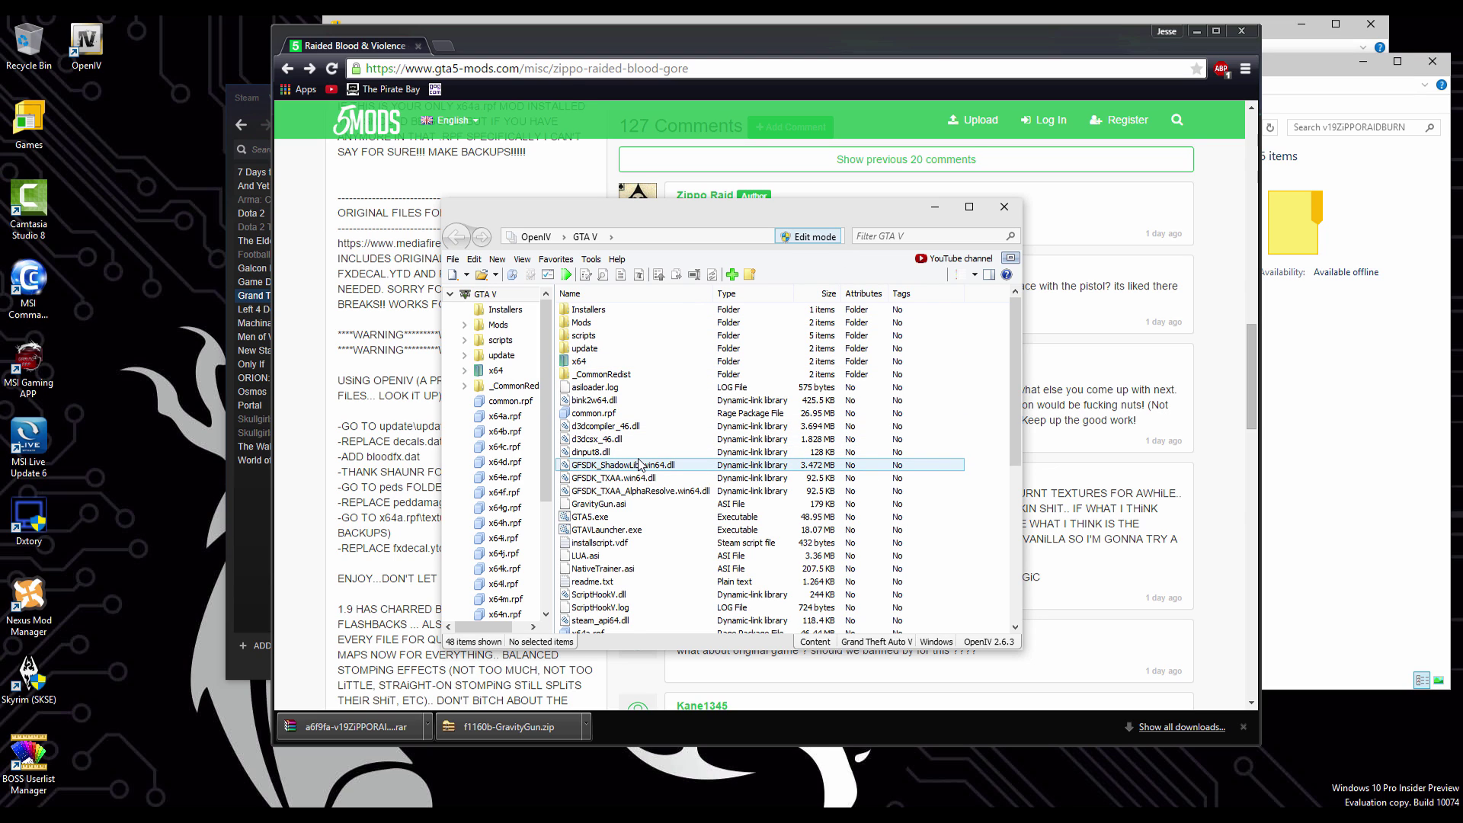
Step: Move the OpenIV window clear of the mod page's installation instructions and open the update folder in it
scroll(640, 465, "down", 4)
scroll(648, 466, "up", 4)
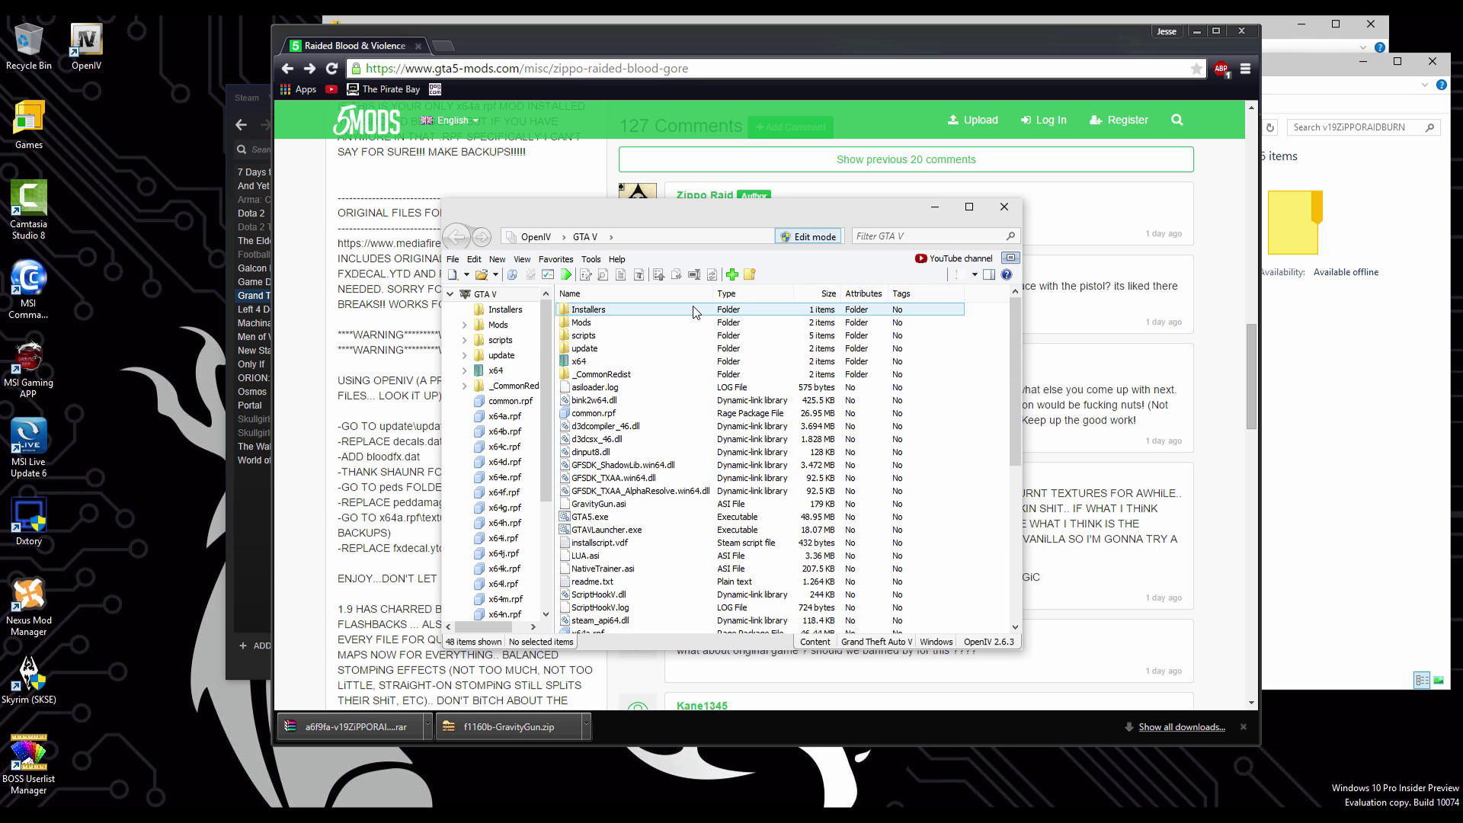
left_click_drag(610, 221, 758, 226)
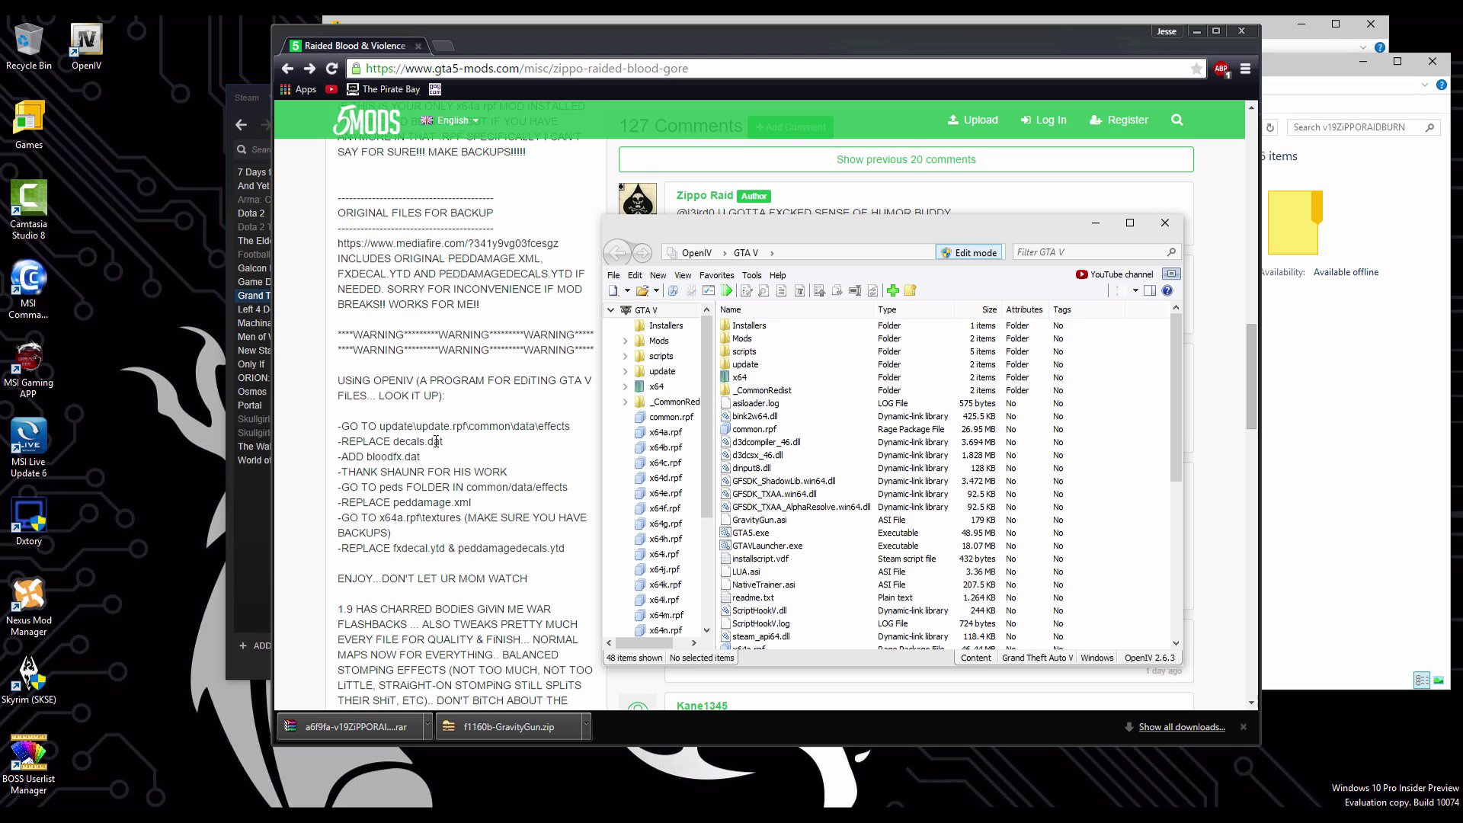
double_click(751, 365)
left_click(755, 341)
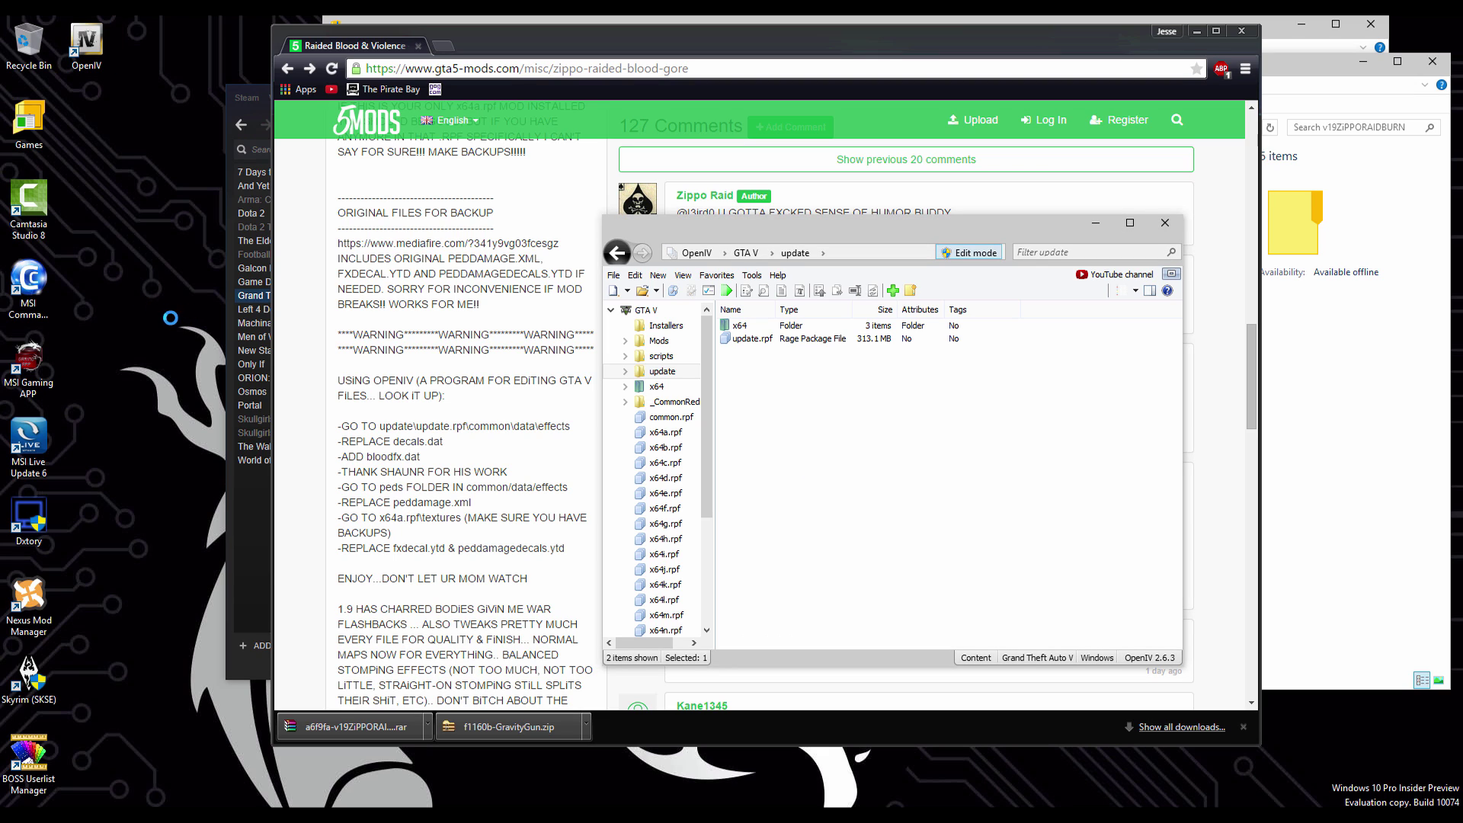
Step: Create a new desktop folder named GTA V Backup
right_click(141, 310)
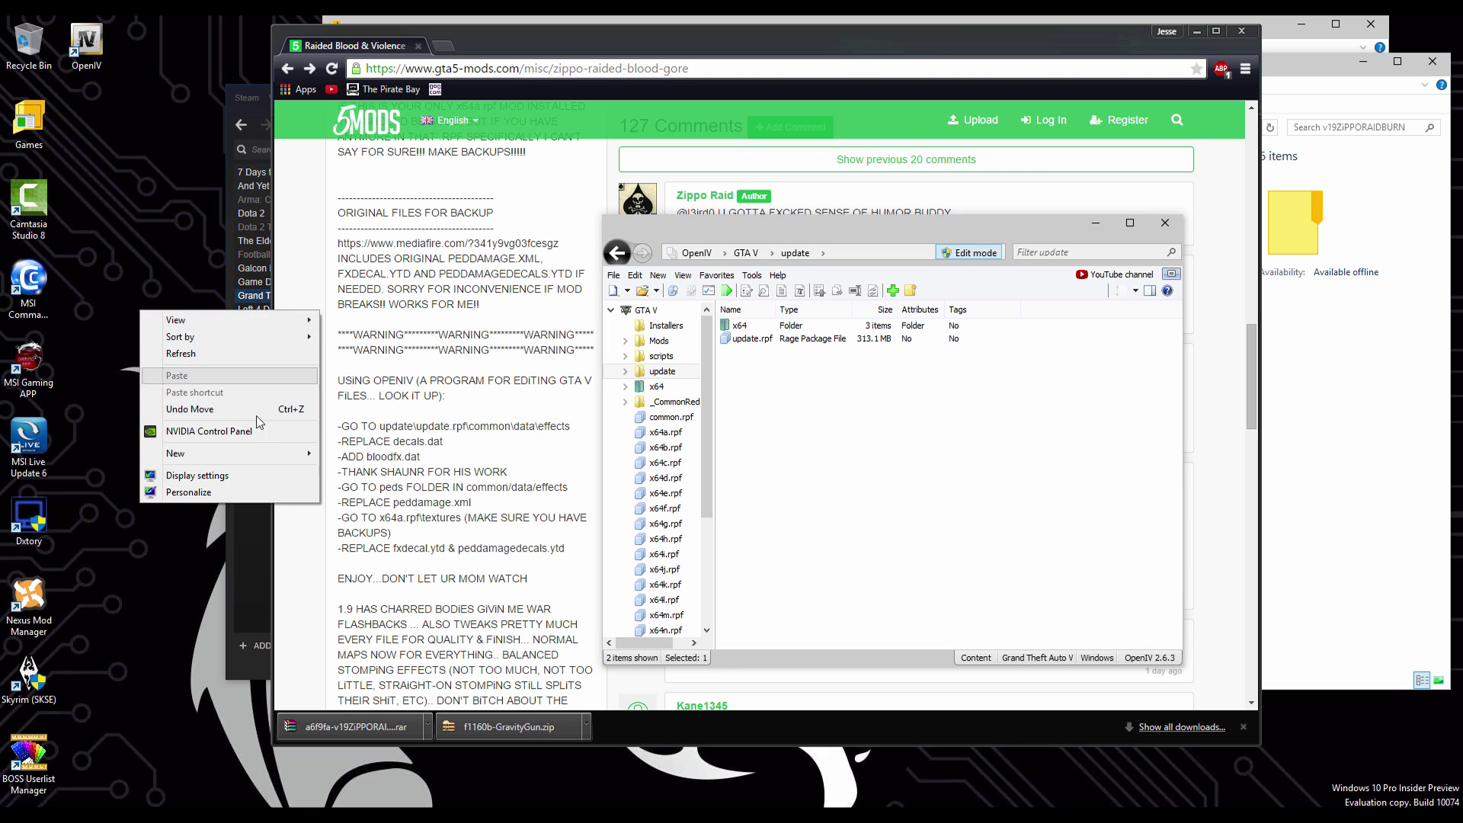
mouse_move(269, 450)
left_click(343, 452)
type("GTA V Backup")
key("Return")
Step: Bring up the File Explorer window of the game files and open Grand Theft Auto V's update folder
left_click(338, 816)
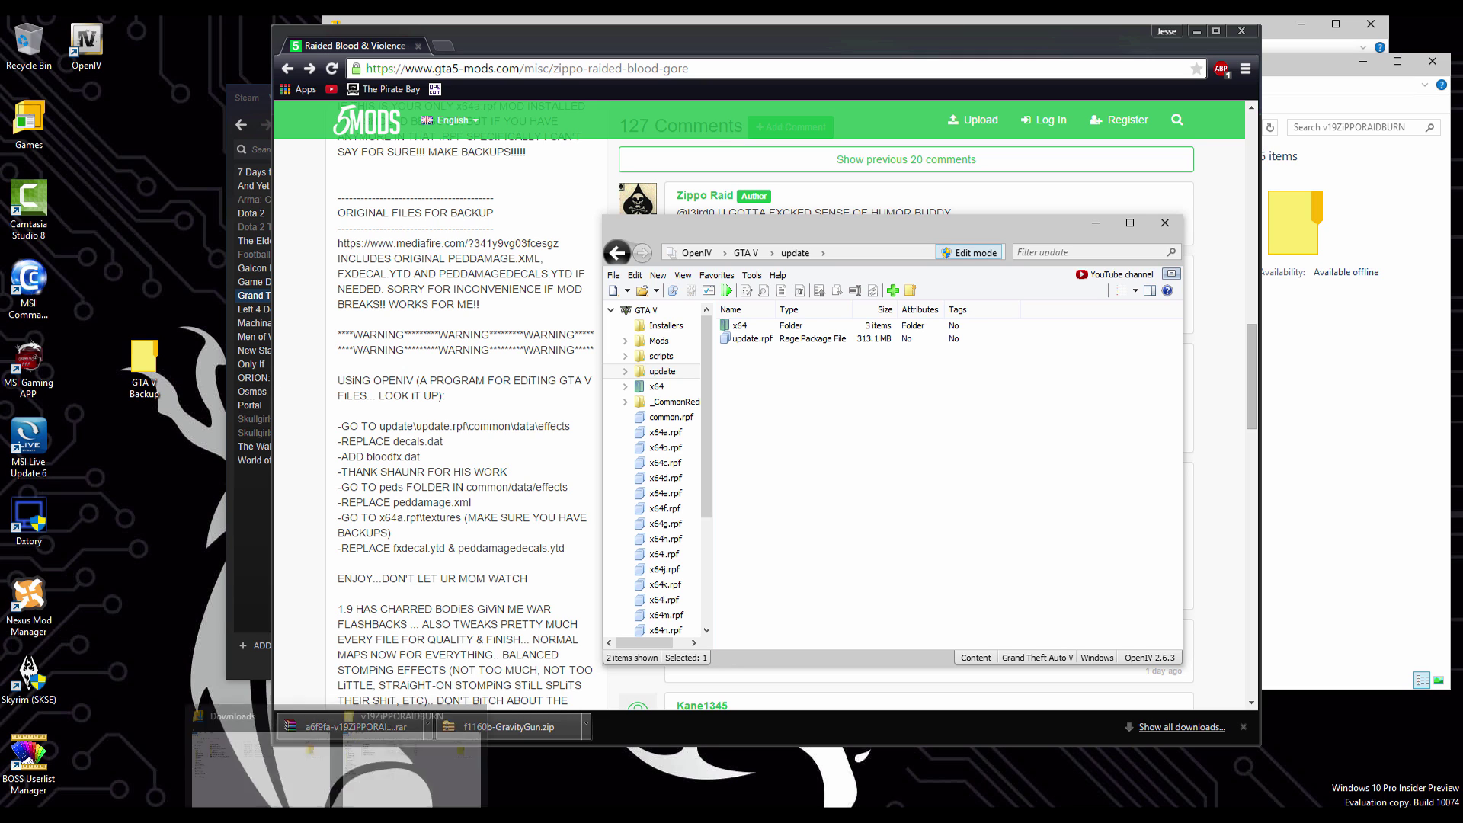
left_click(300, 745)
left_click(375, 814)
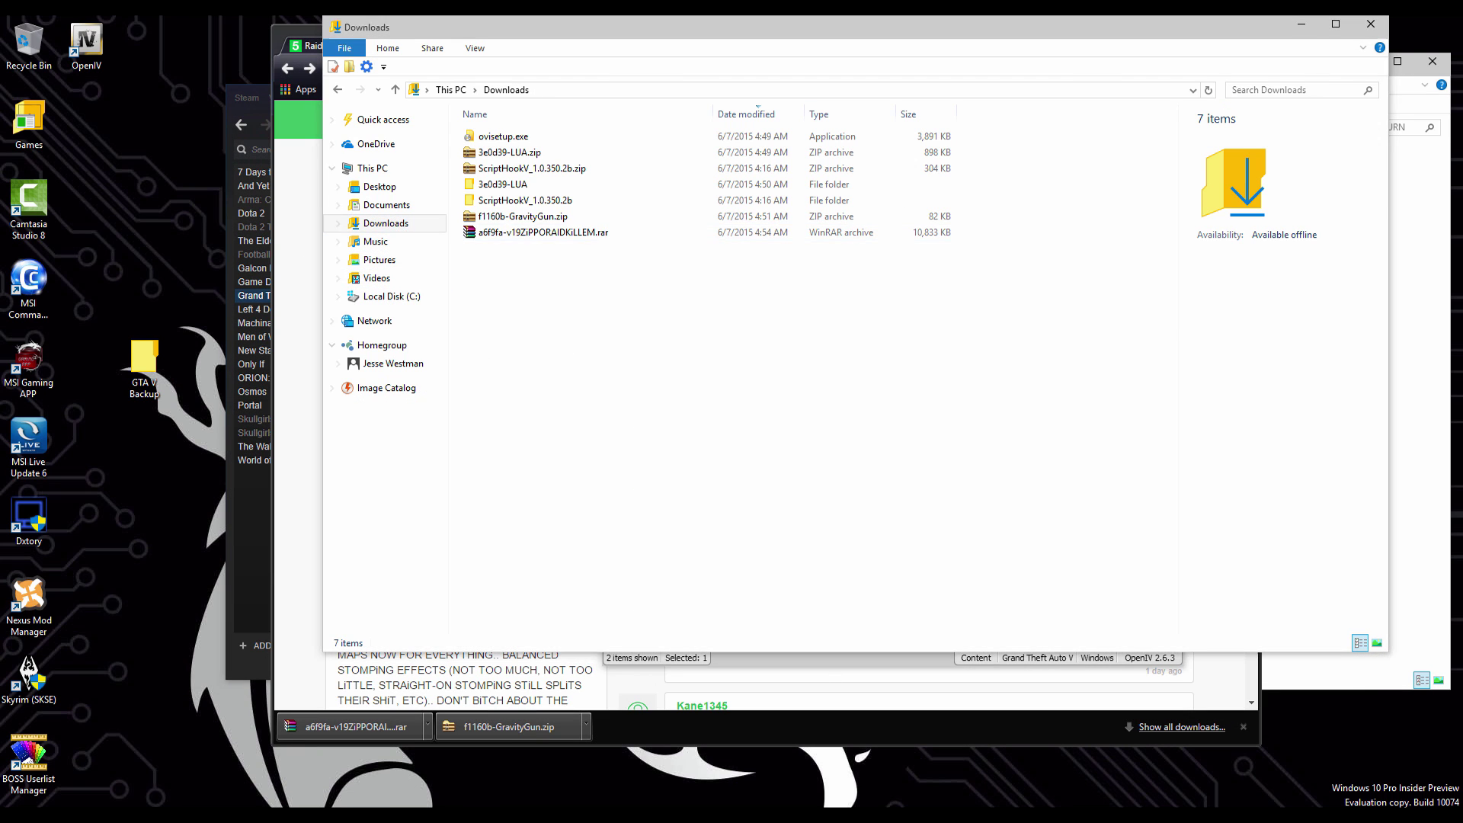
left_click(341, 814)
left_click(462, 734)
key("BackSpace")
key("BackSpace")
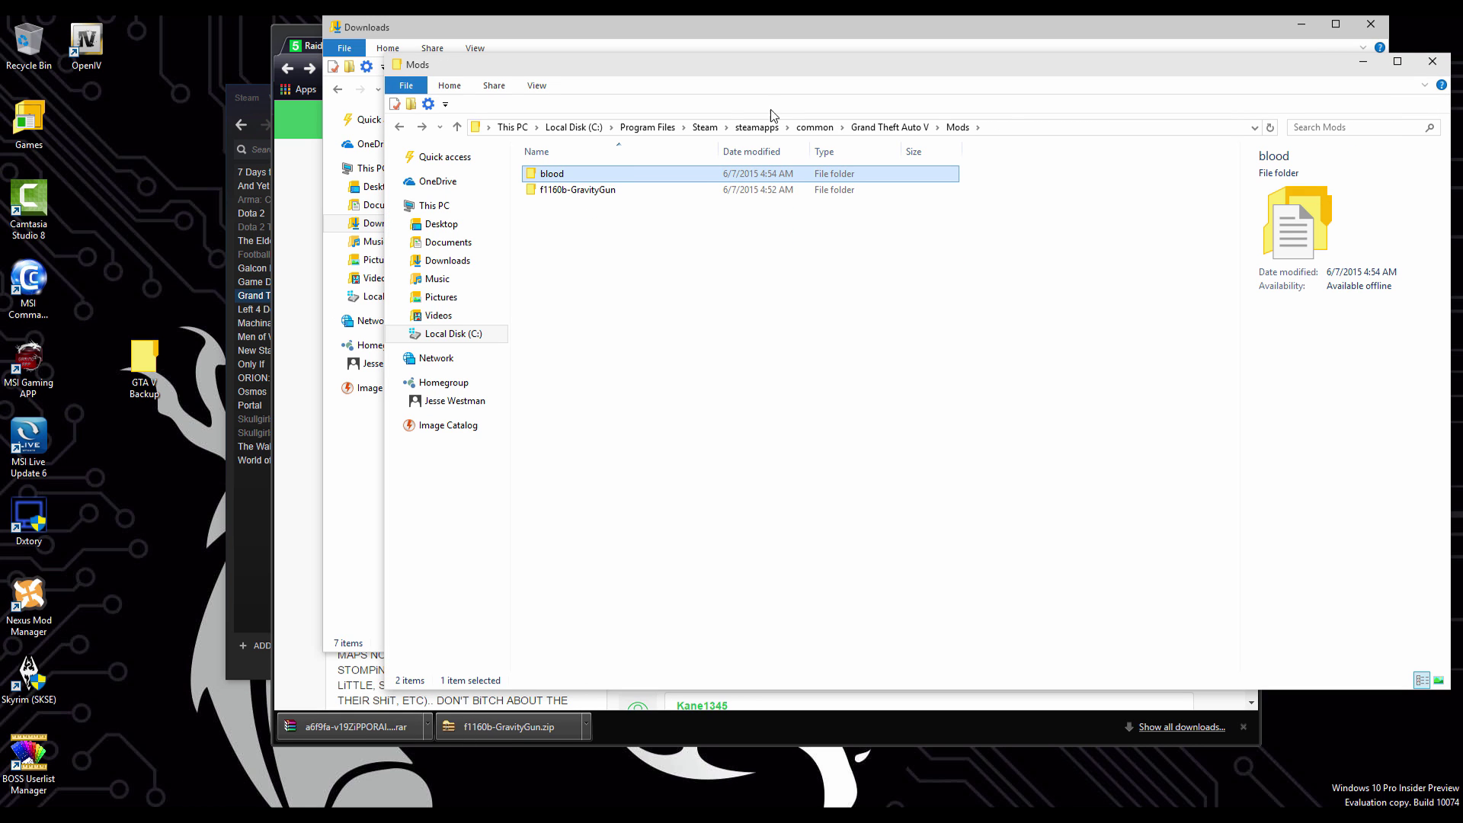
left_click(884, 127)
scroll(657, 434, "up", 5)
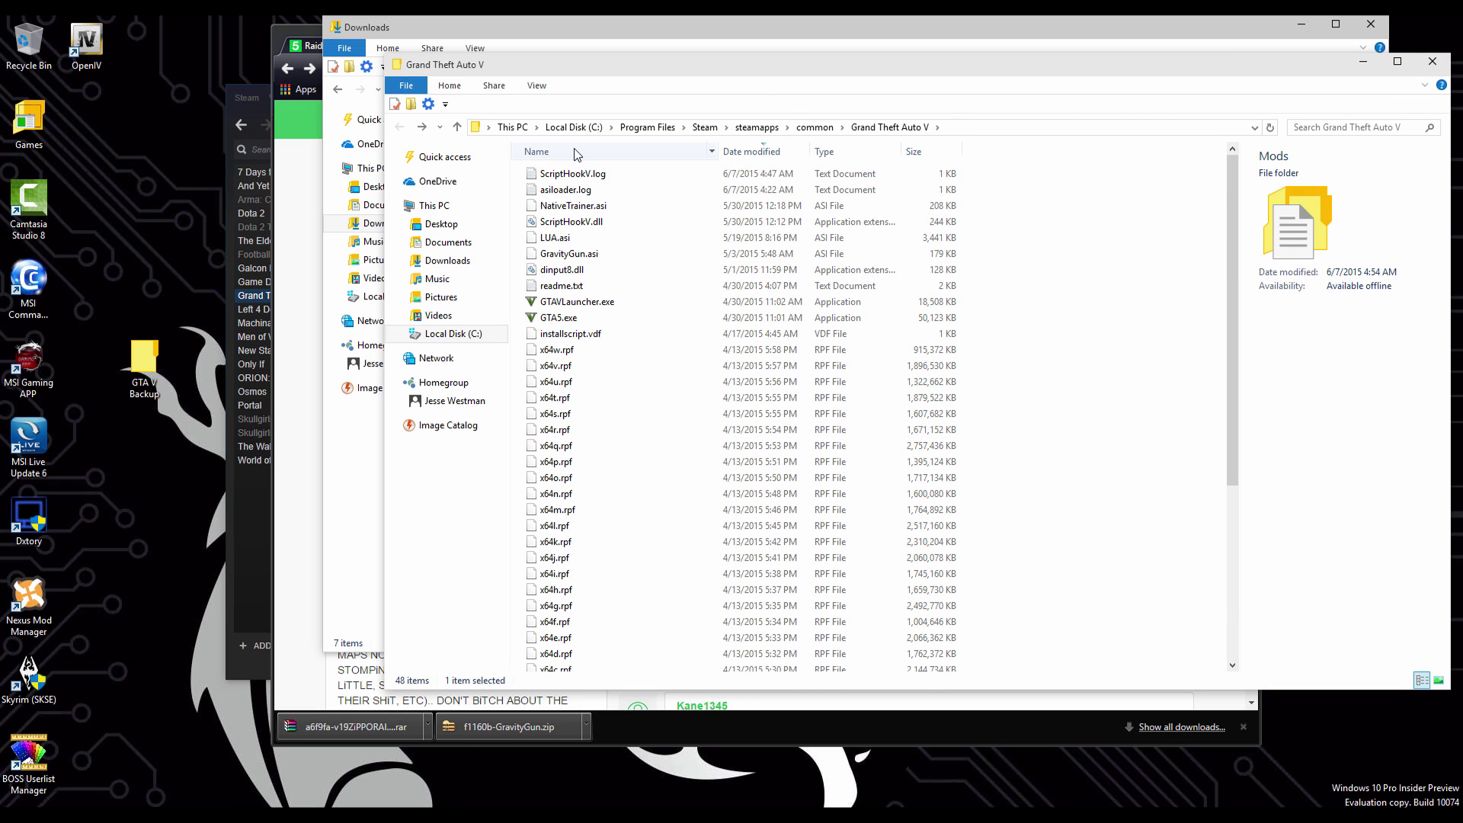
scroll(657, 435, "down", 5)
double_click(582, 617)
Step: Copy update.rpf from the update folder into the GTA V Backup folder on the desktop
right_click(564, 192)
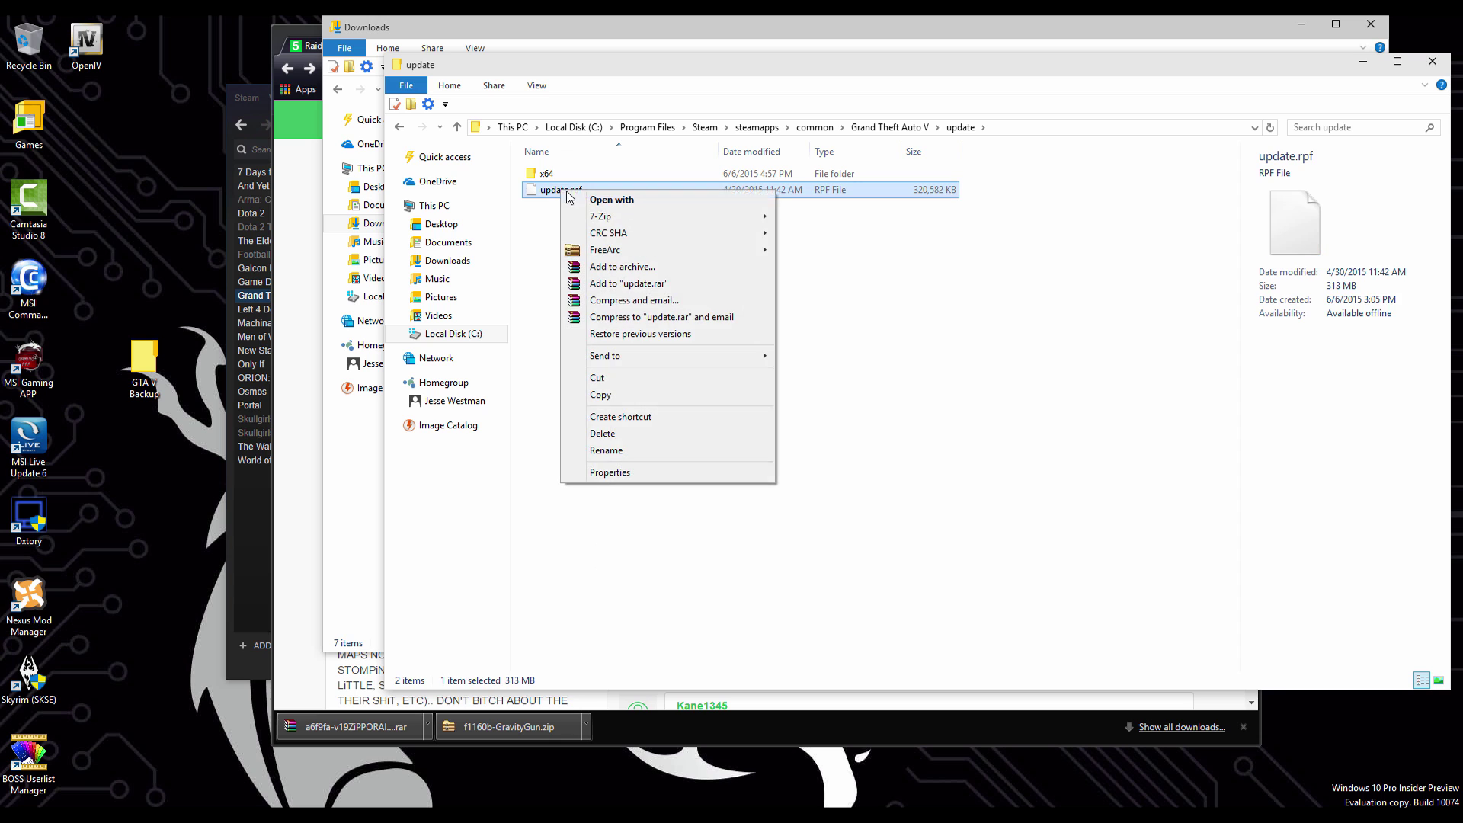
left_click(625, 396)
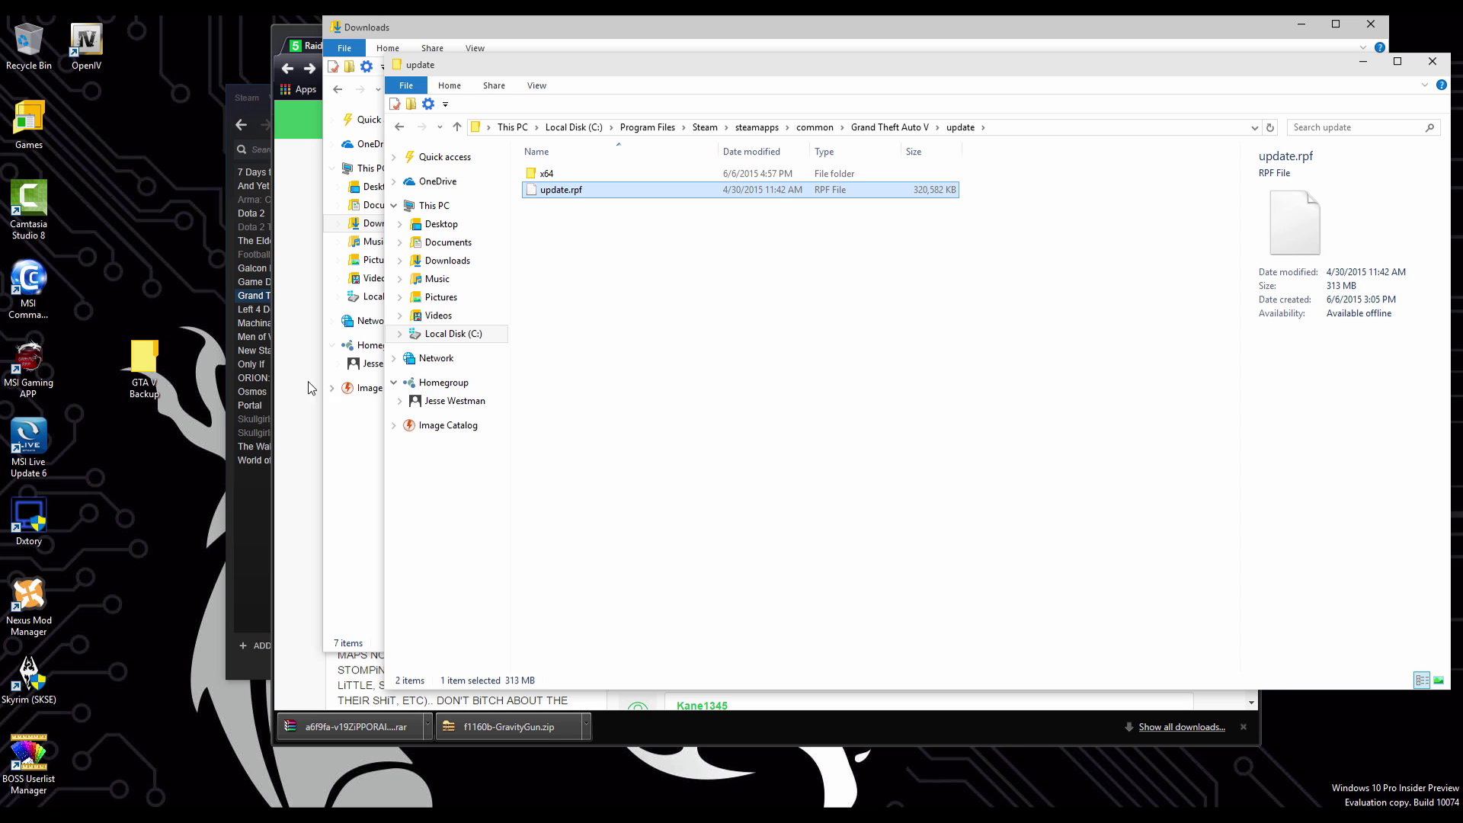
double_click(149, 359)
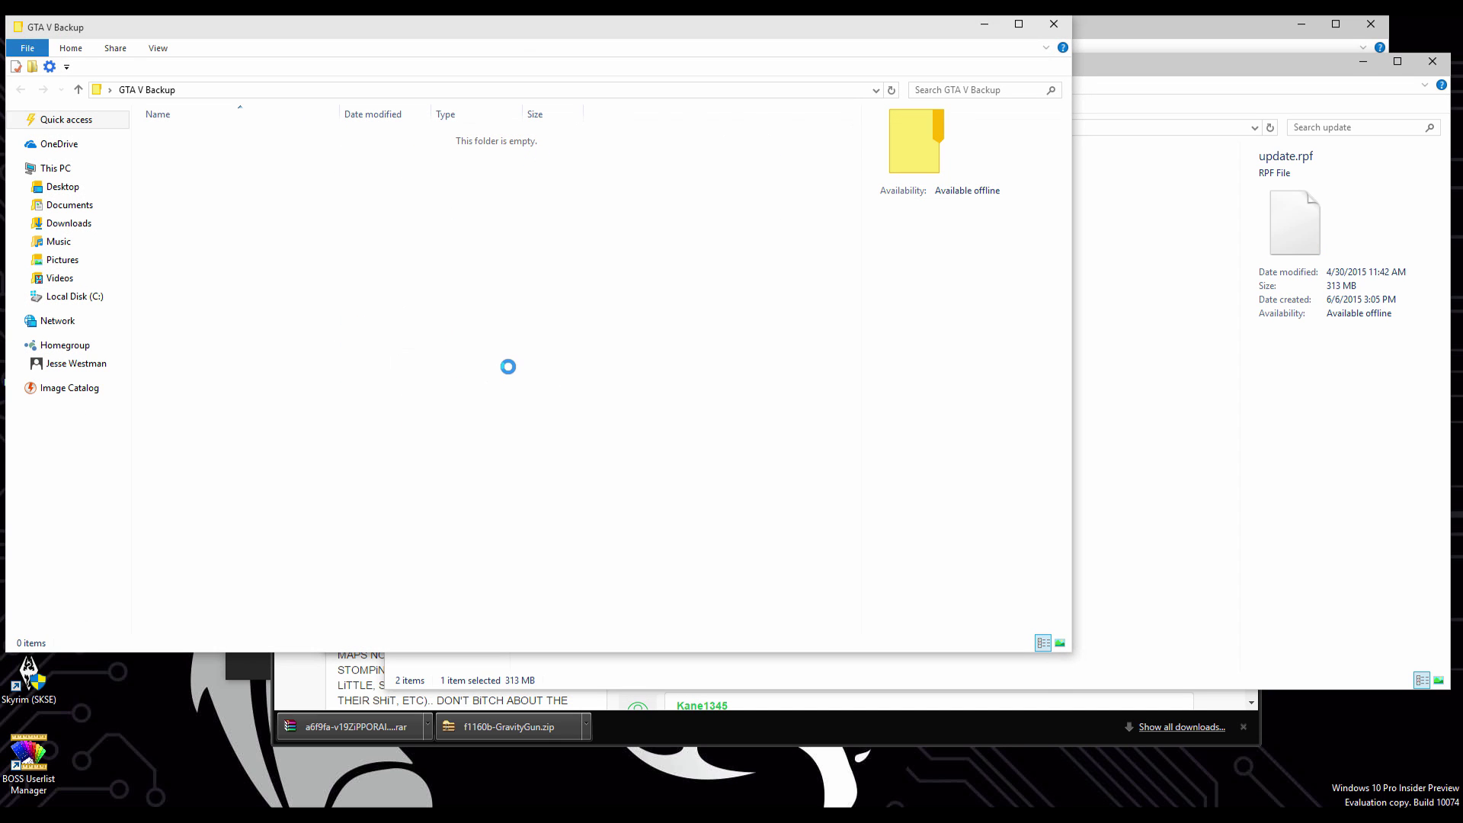
right_click(376, 312)
left_click(478, 419)
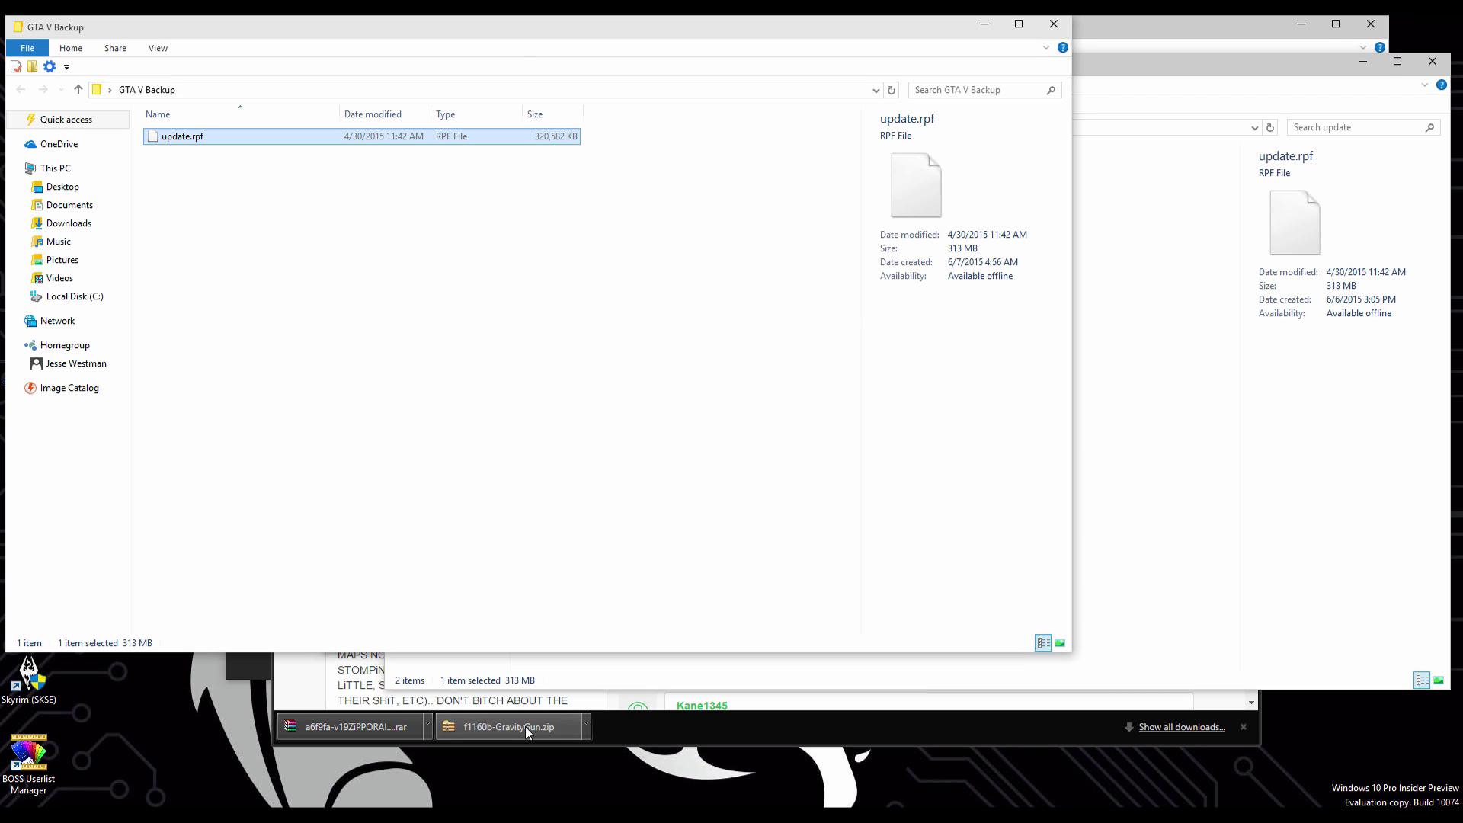
Step: Highlight x64a.rpf in the mod page's instructions and return to the main Grand Theft Auto V folder in File Explorer
left_click(784, 720)
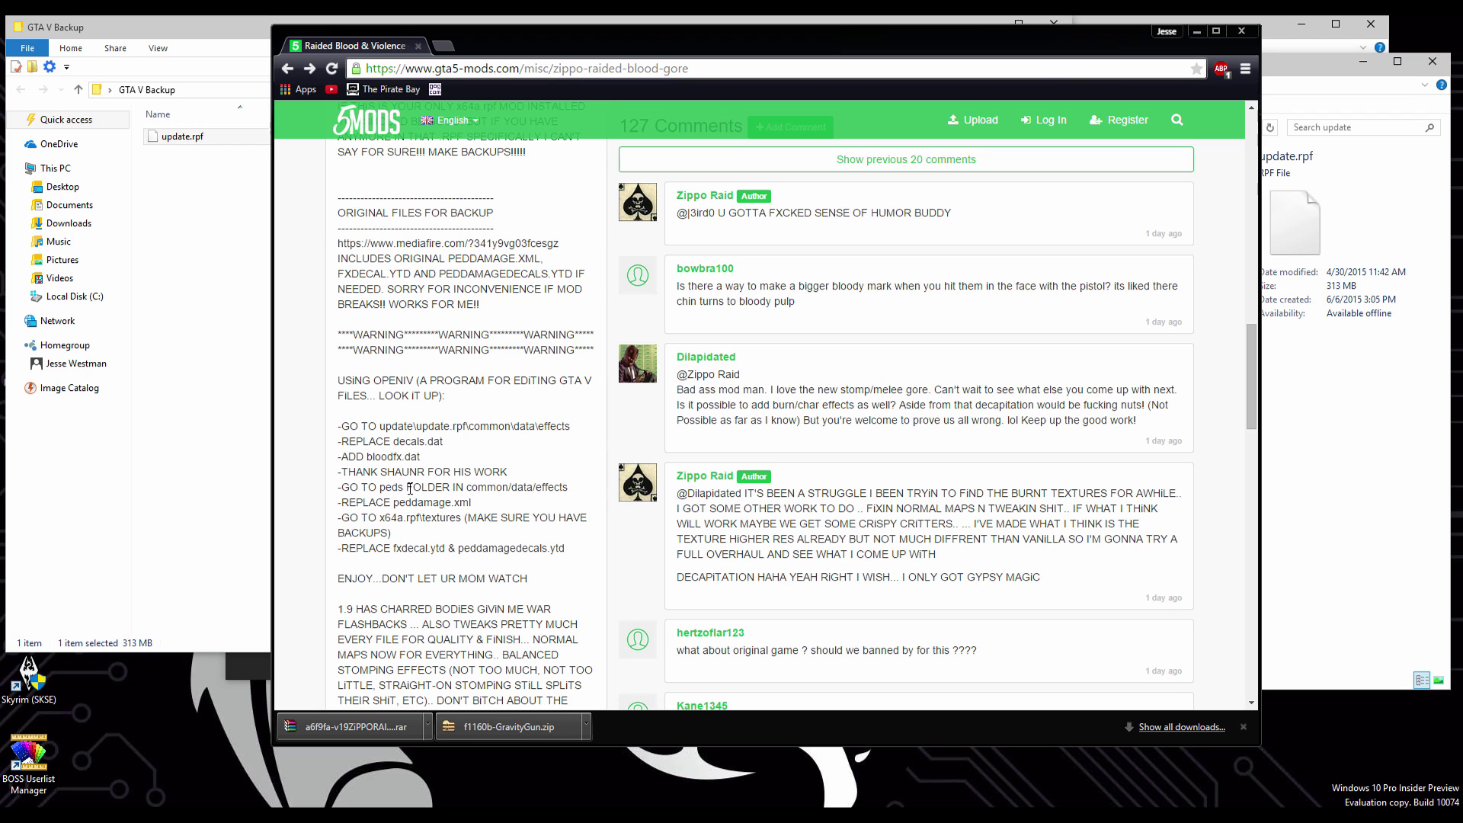
mouse_move(384, 521)
left_mouse_down()
mouse_move(417, 519)
mouse_move(381, 505)
mouse_move(418, 518)
mouse_move(386, 517)
left_mouse_up()
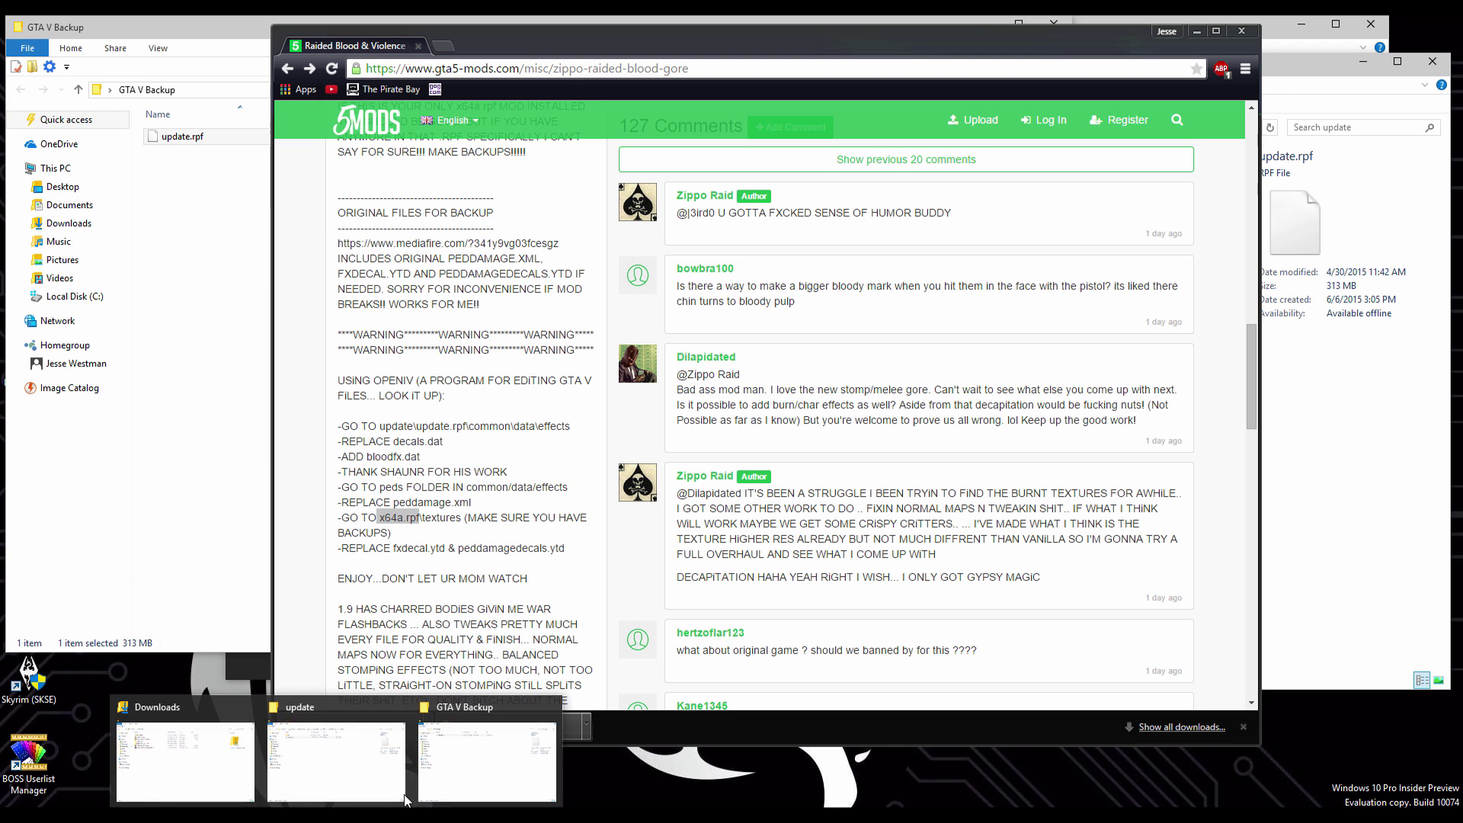
mouse_move(336, 771)
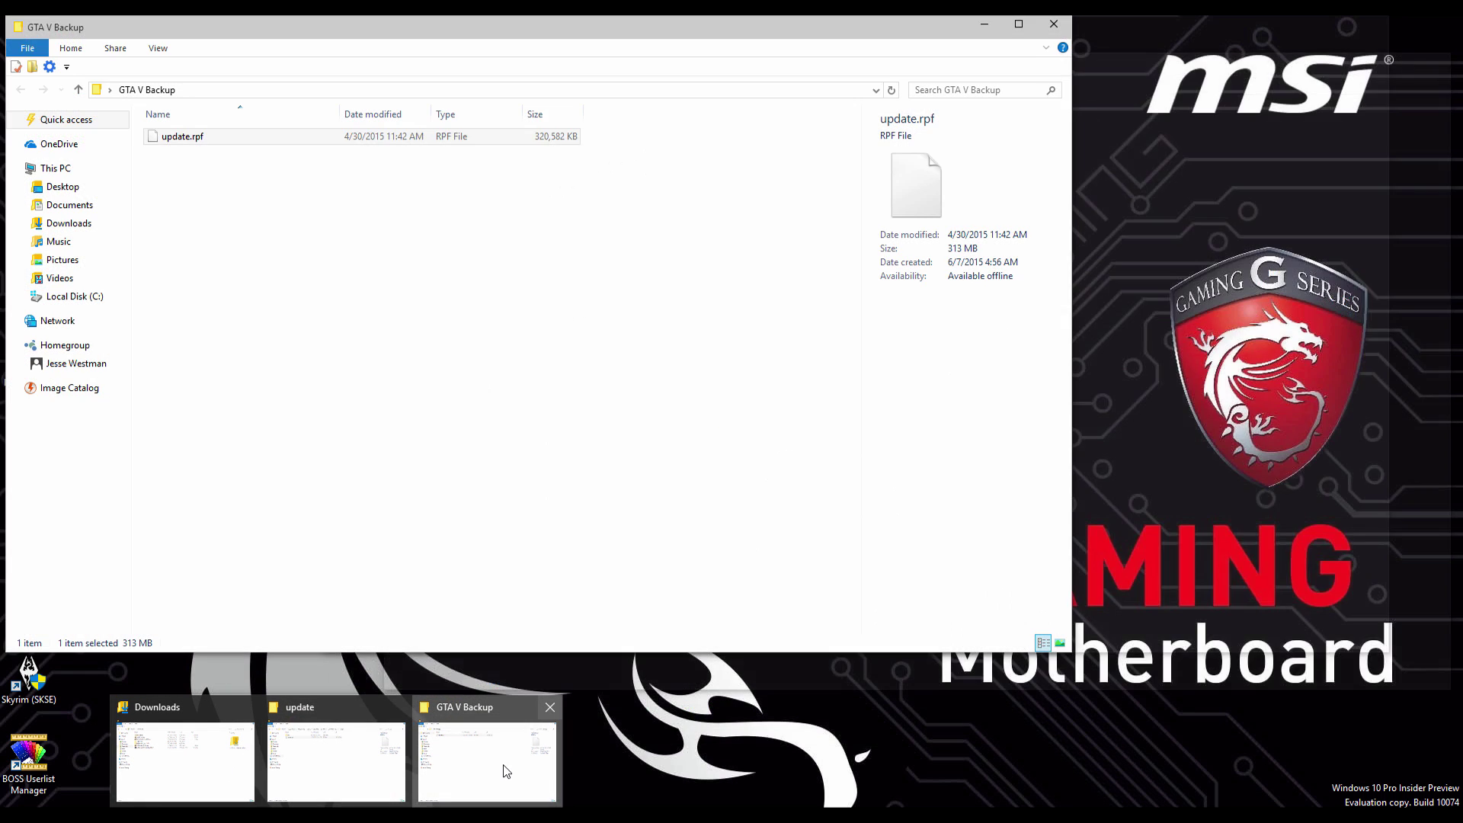
left_click(488, 763)
left_click(369, 775)
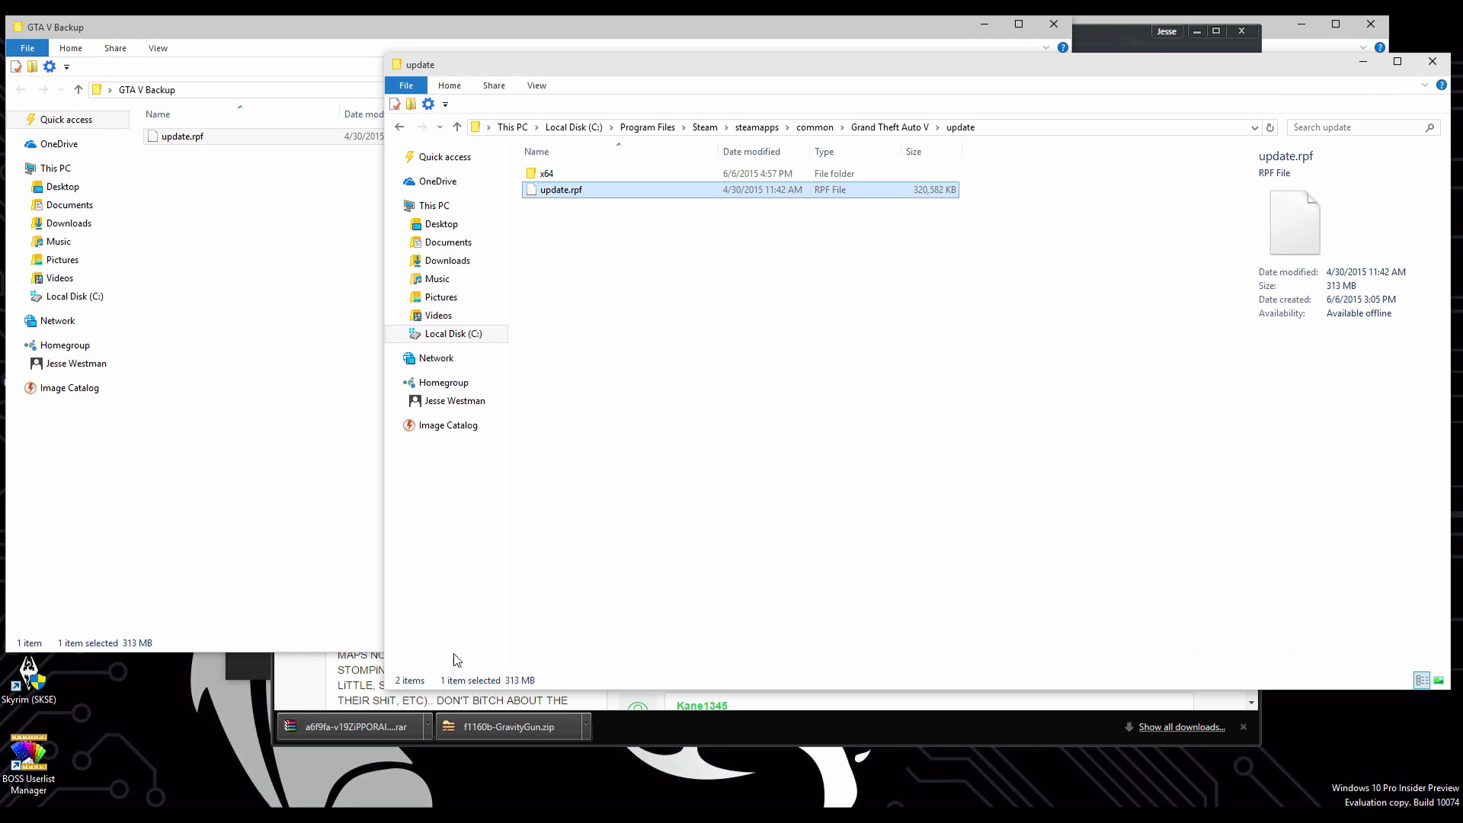
key("BackSpace")
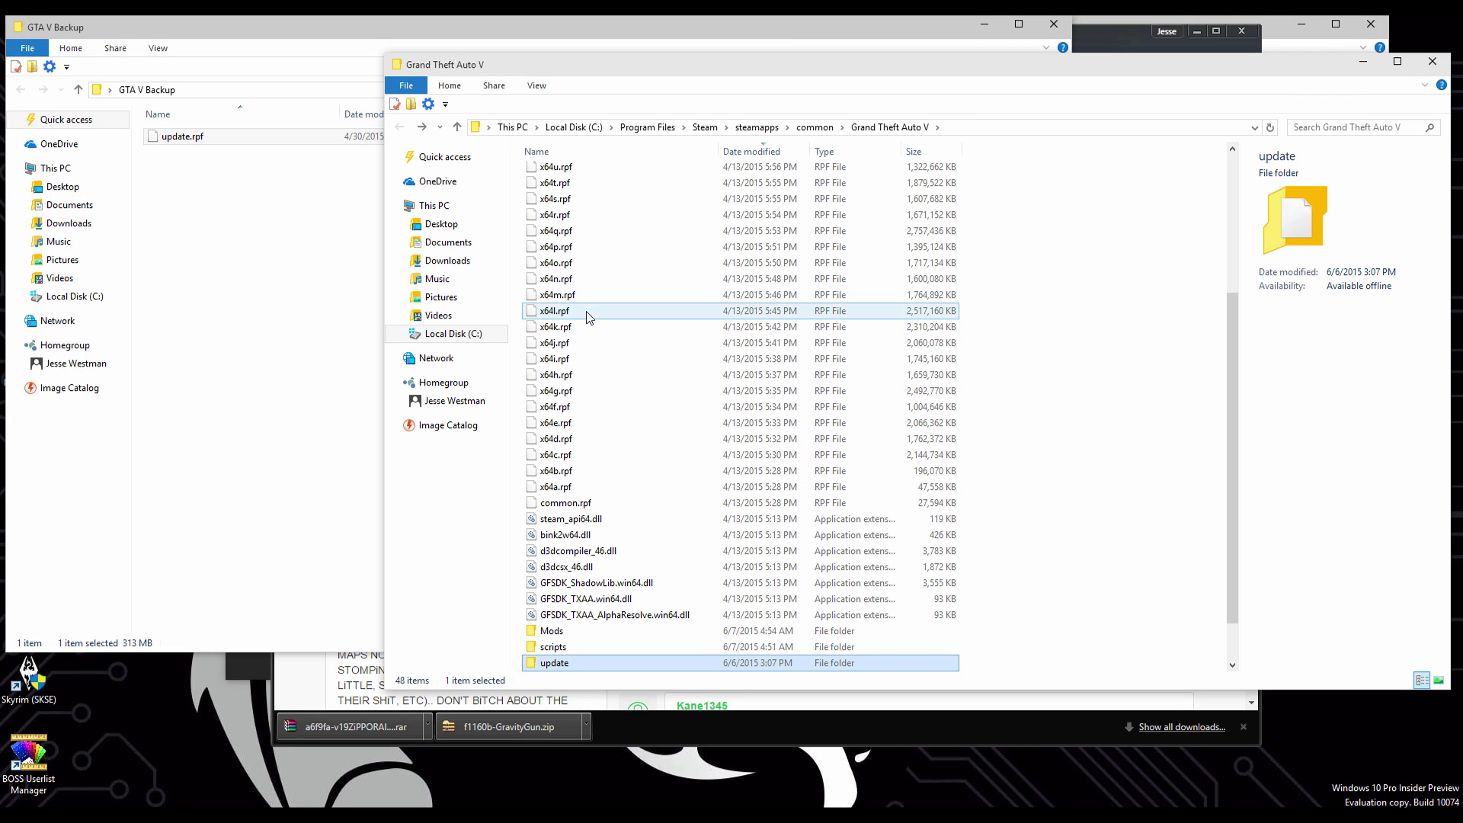
Step: Copy x64a.rpf from the Grand Theft Auto V folder into the GTA V Backup folder and close the backup window
left_click(581, 489)
right_click(570, 488)
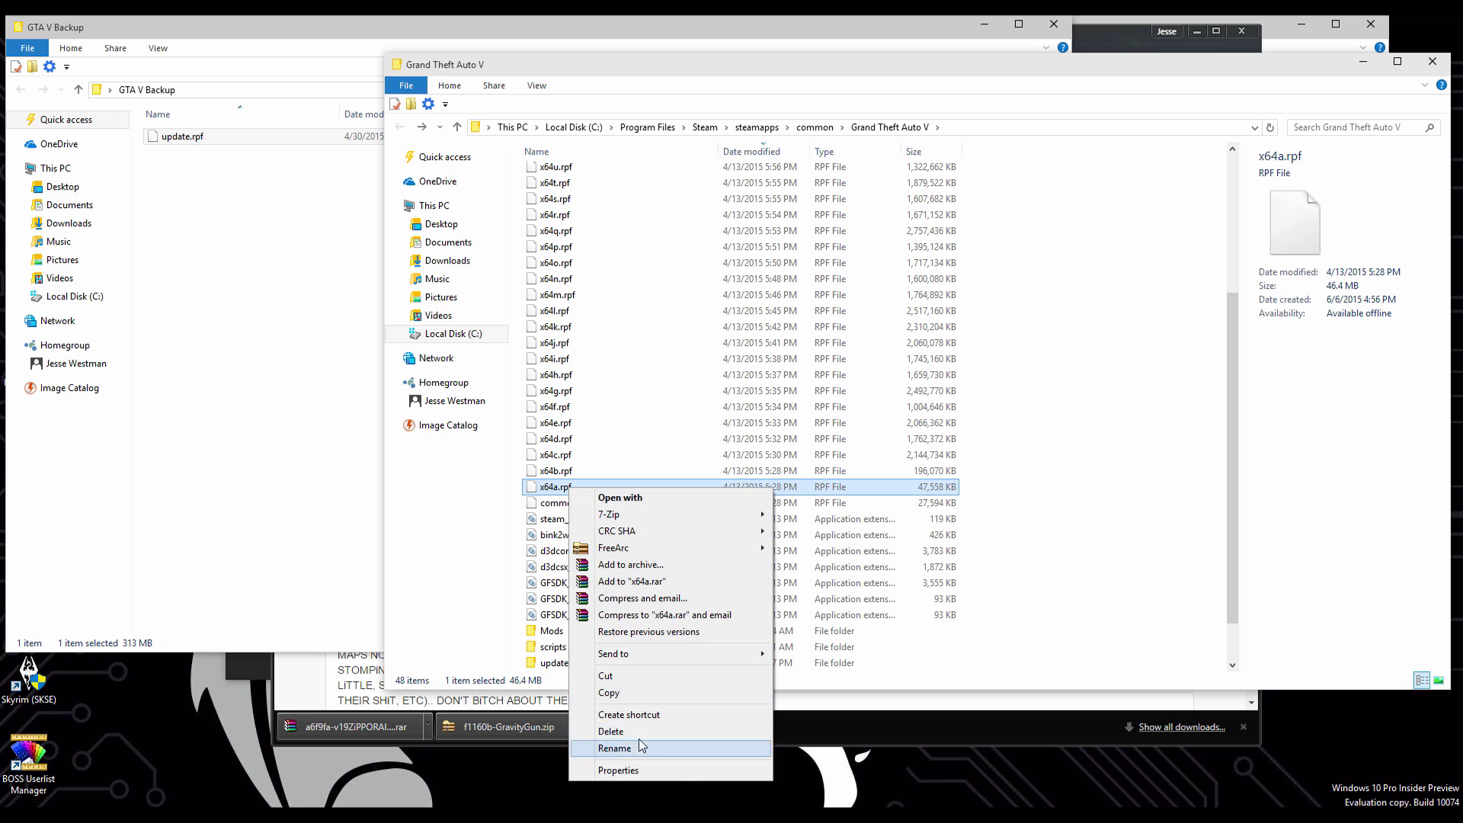
left_click(640, 693)
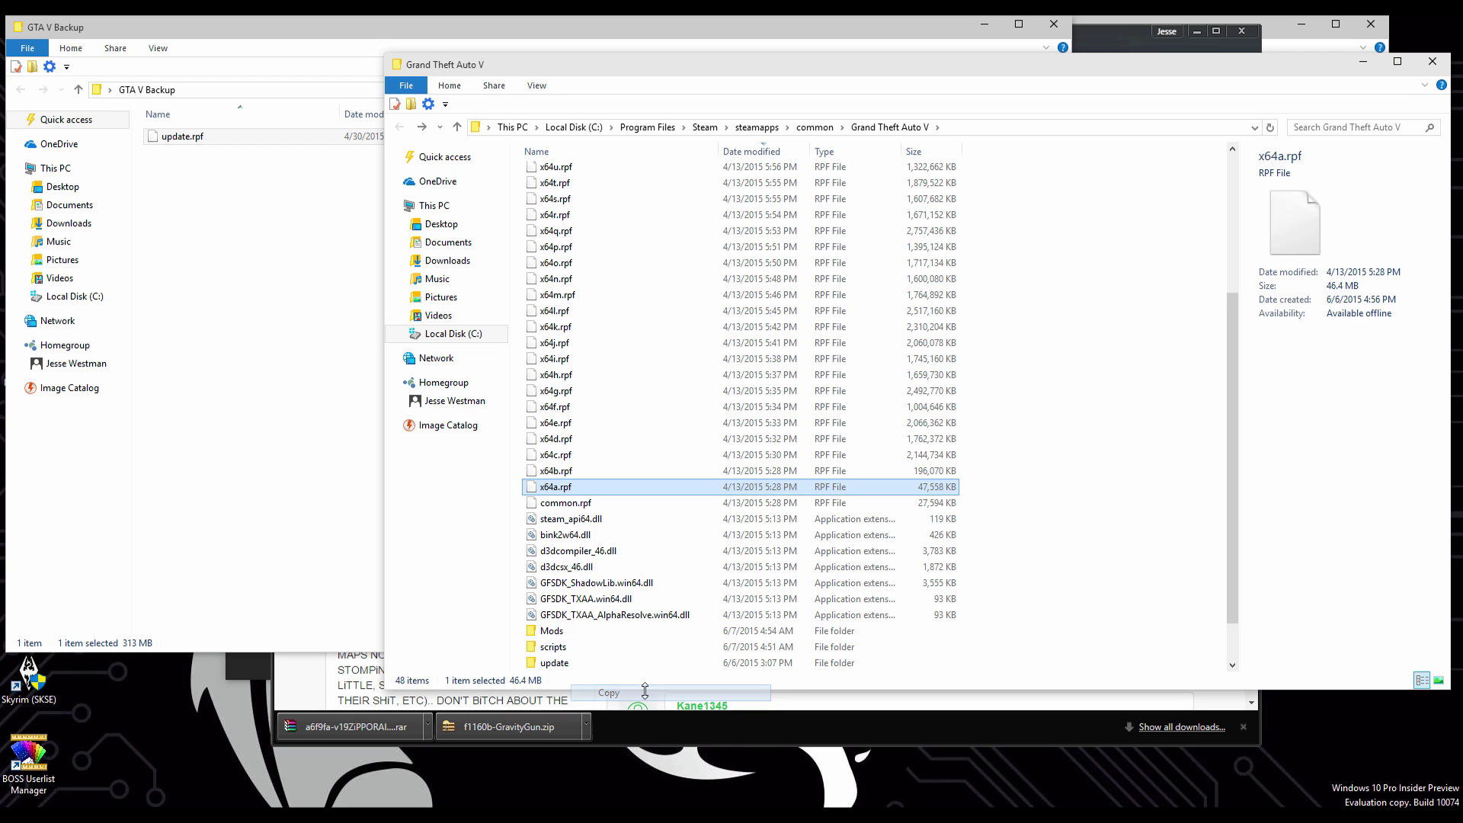
right_click(287, 417)
left_click(395, 518)
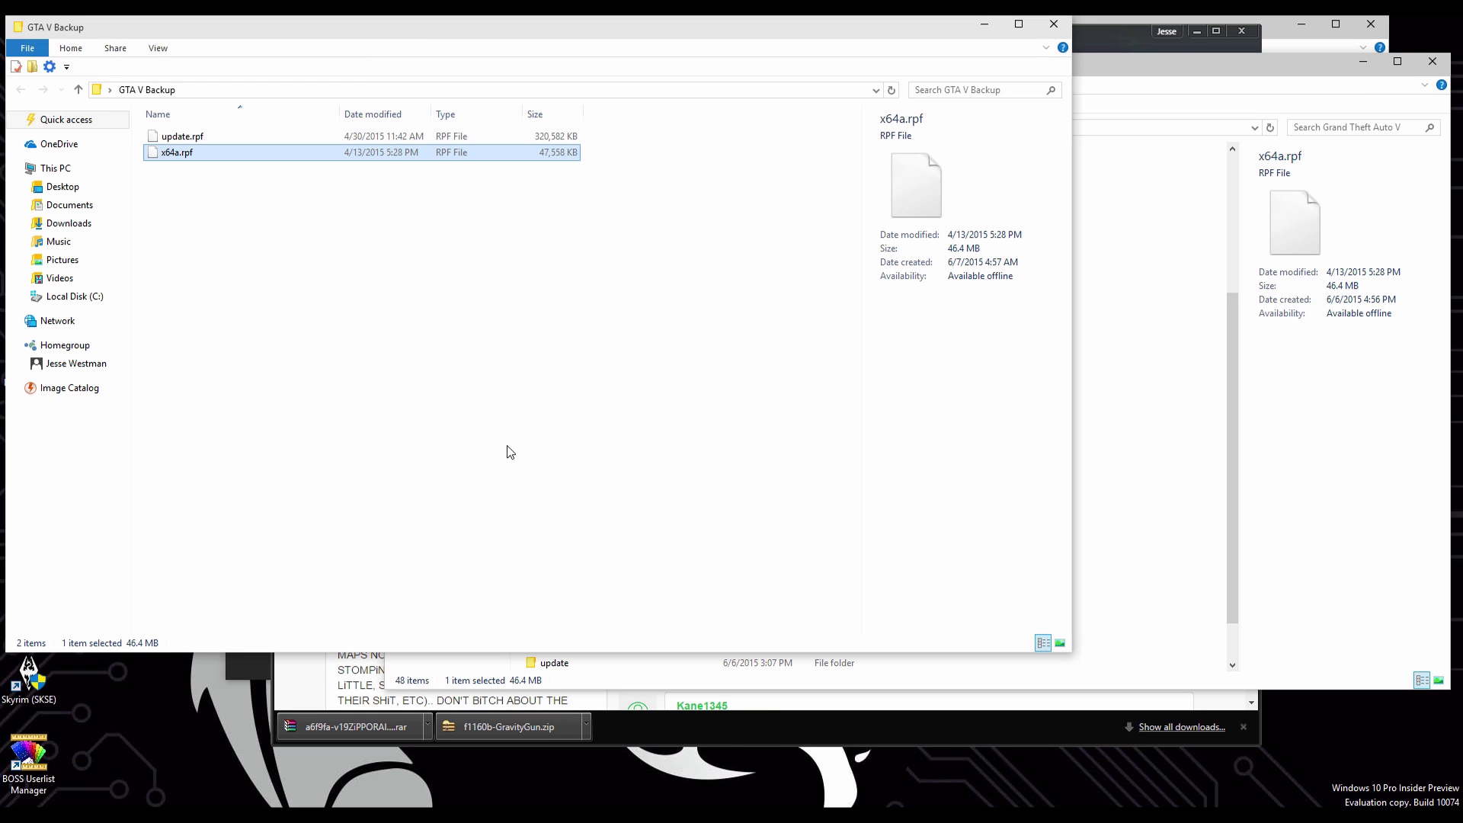
left_click(1059, 30)
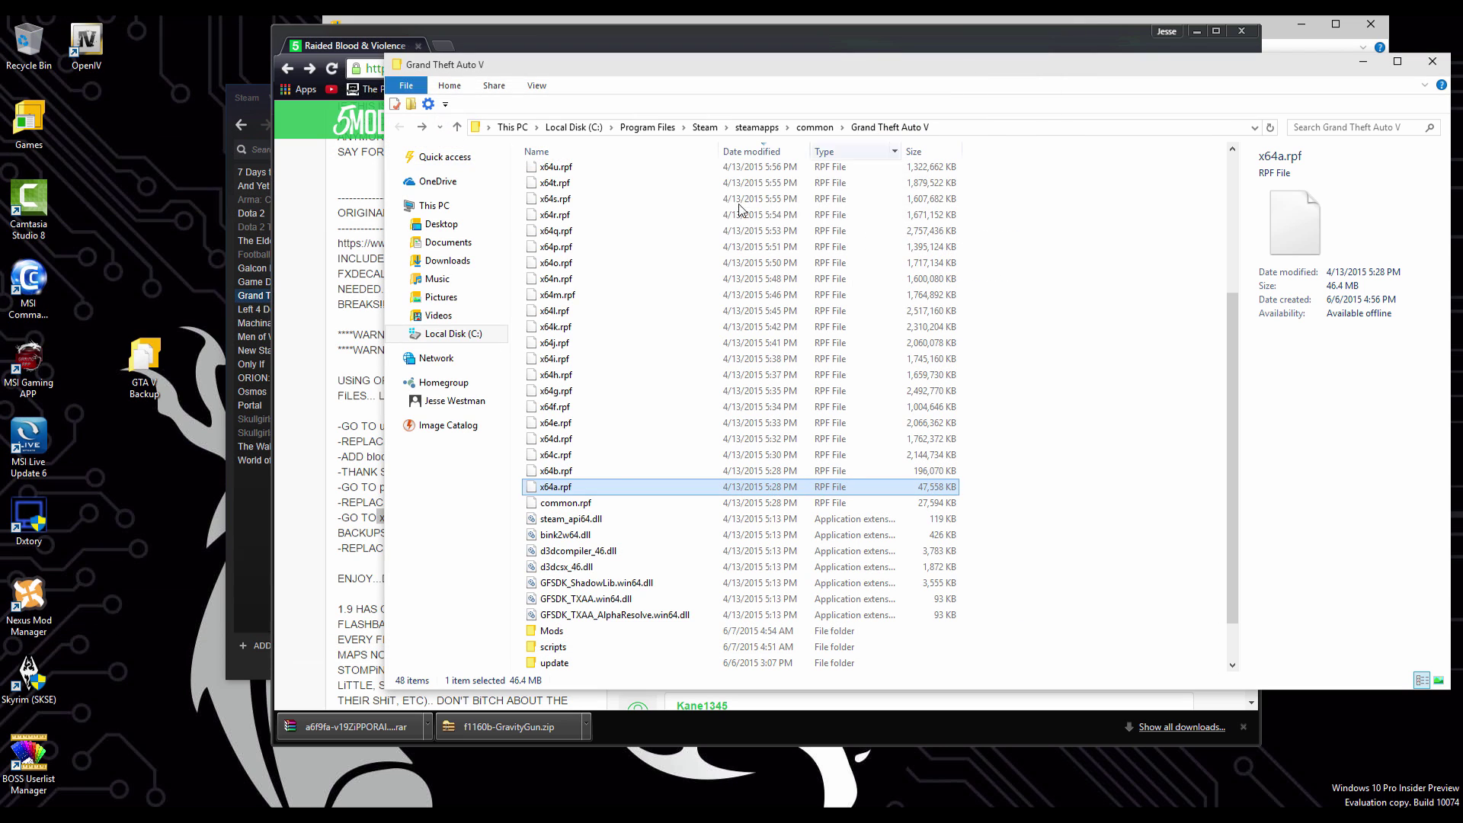
Step: Switch back to OpenIV beside the mod instructions and open the update.rpf archive
left_click(304, 193)
key("alt+Tab")
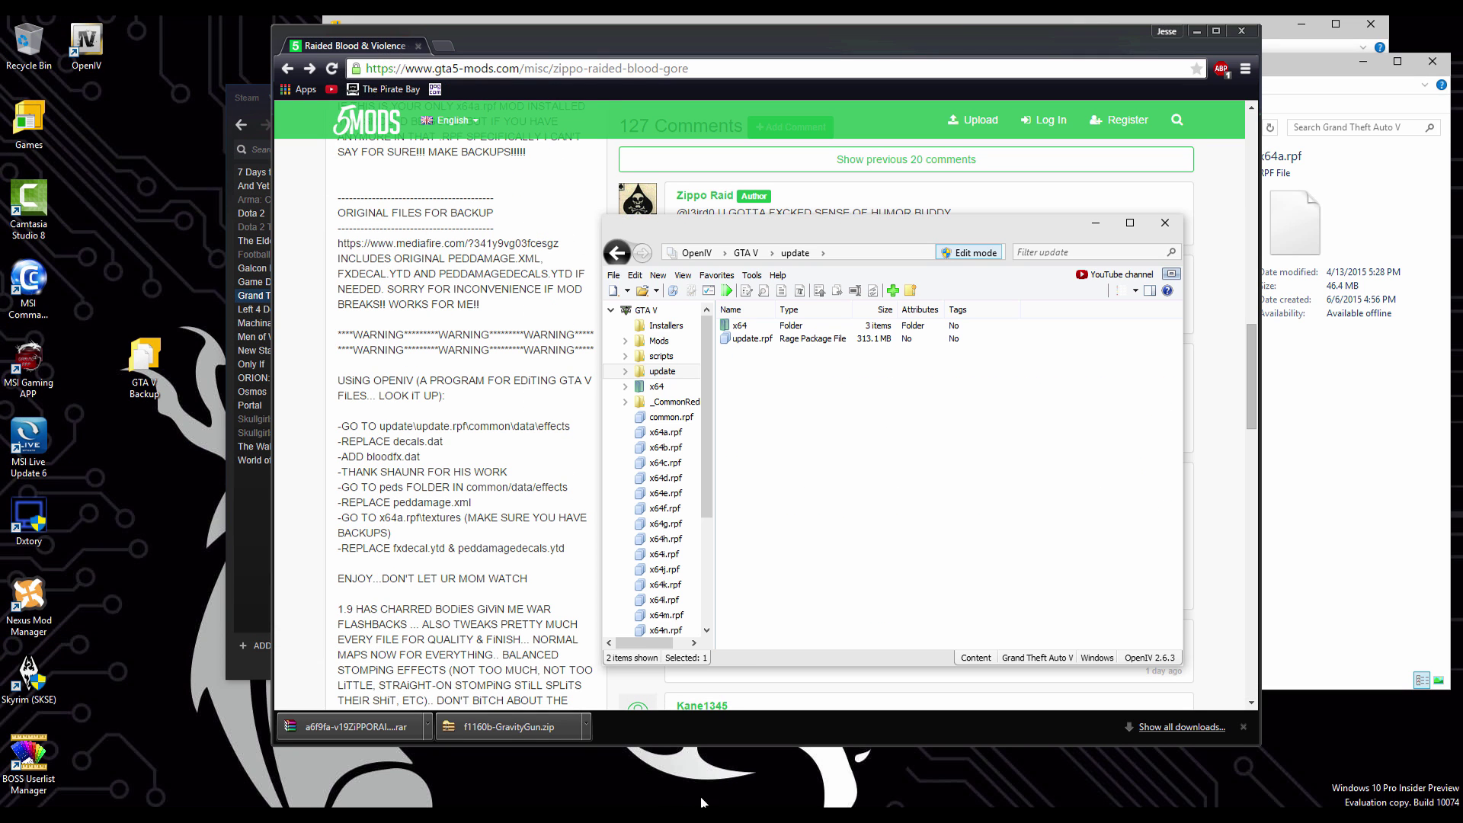
double_click(757, 340)
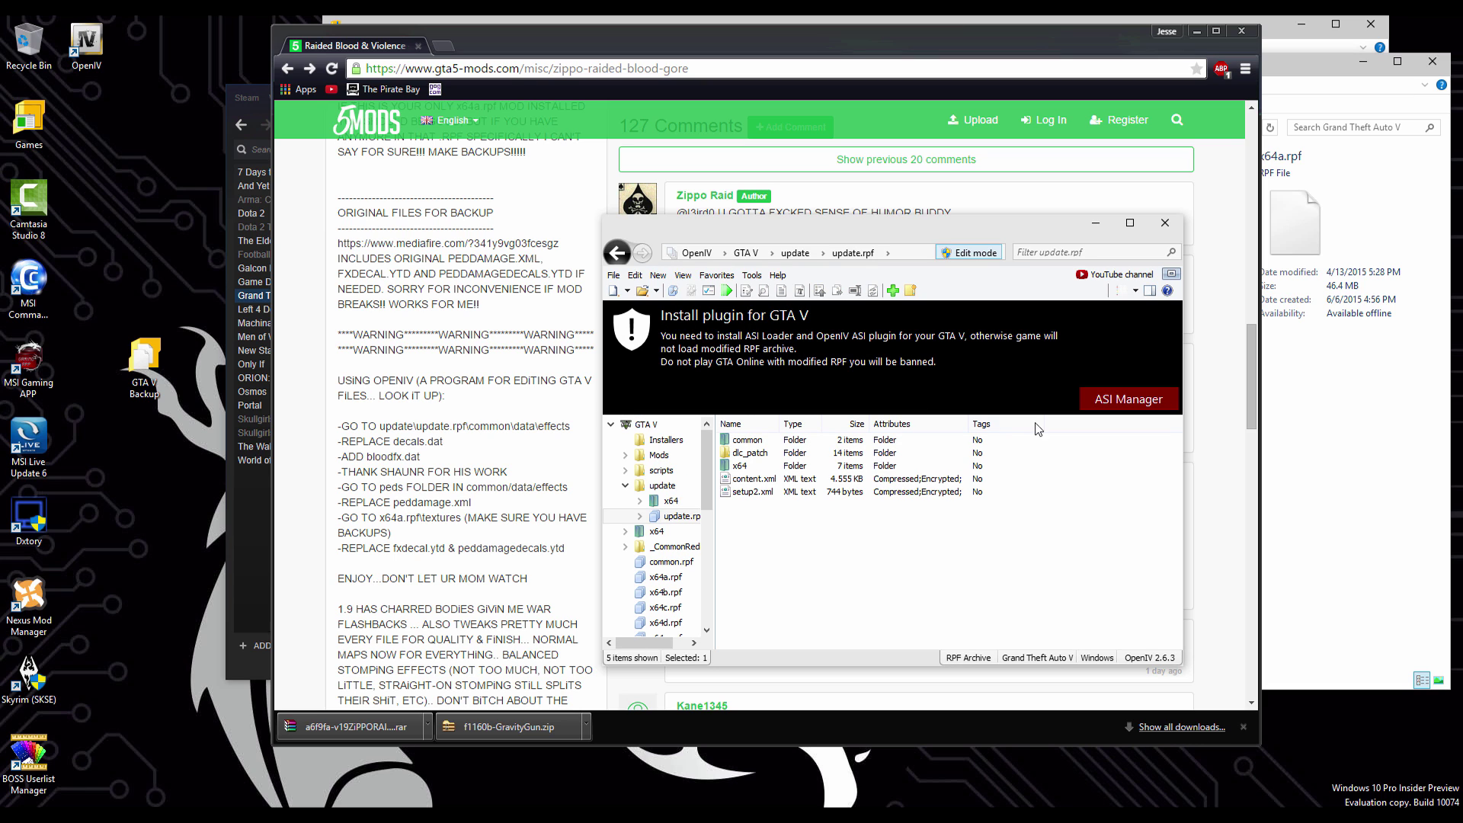
Step: Install the OpenIV.ASI plugin through the ASI Manager and close the manager
left_click(1153, 401)
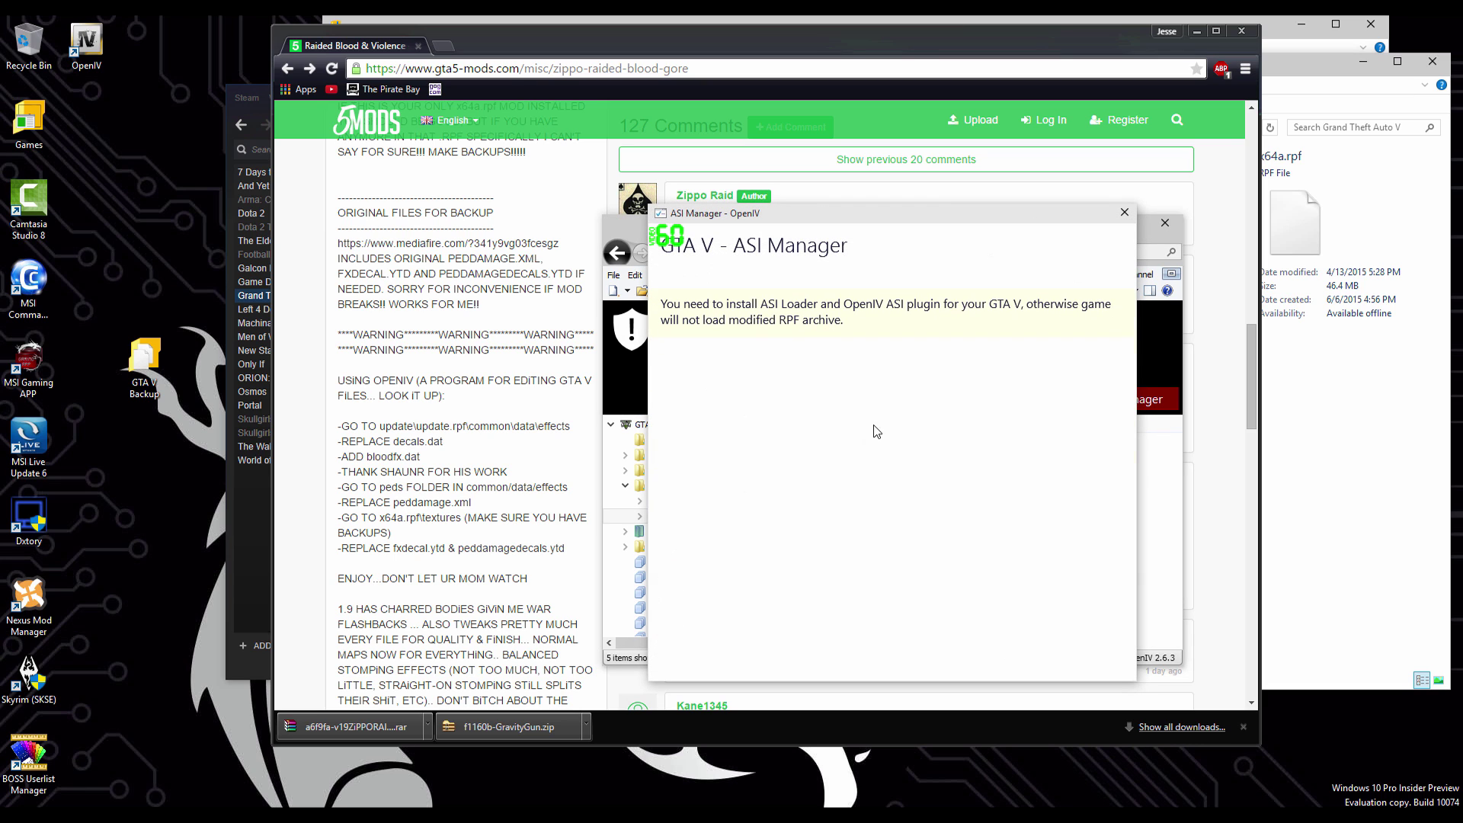
left_click(1099, 429)
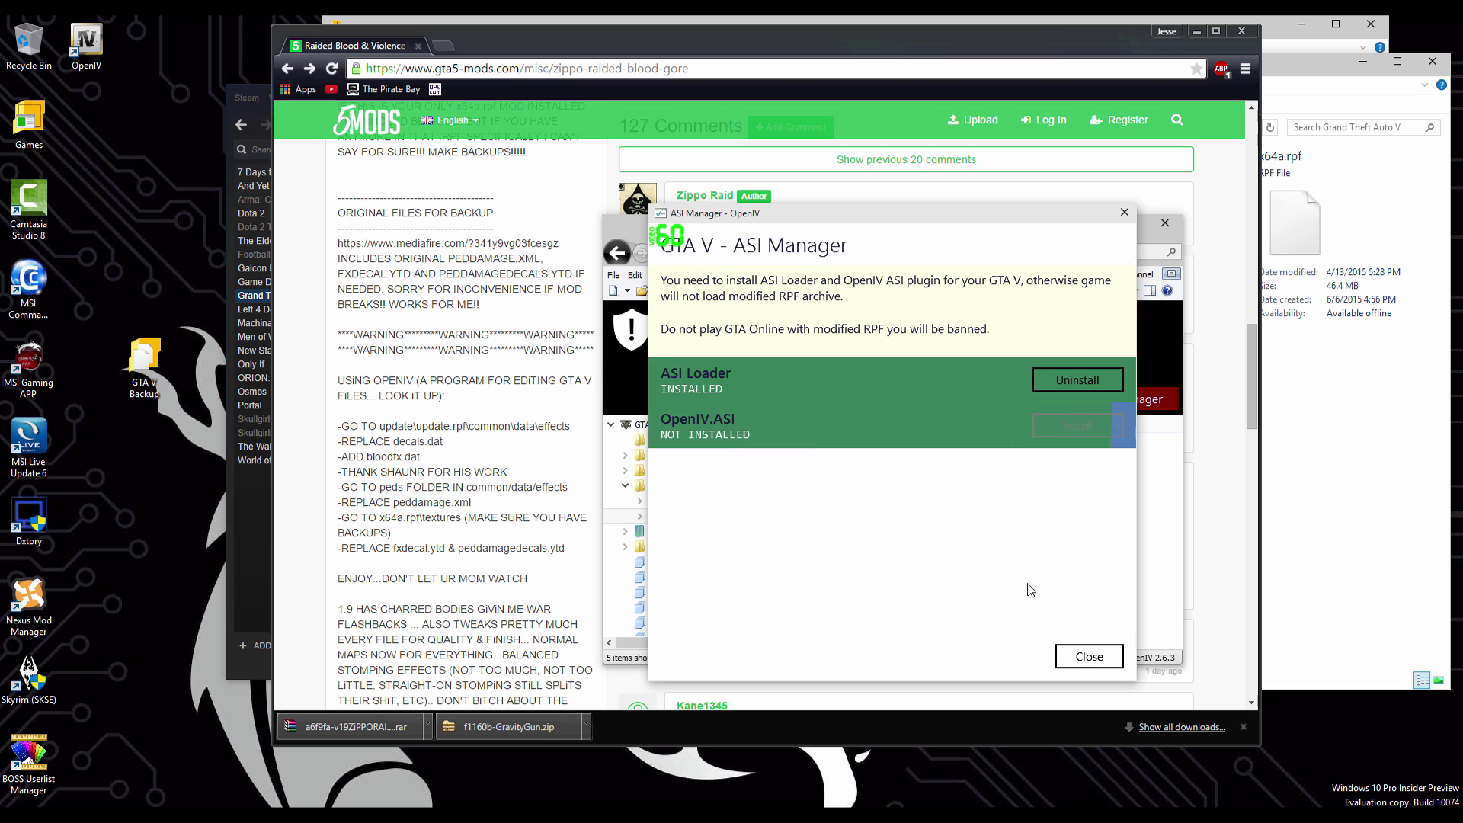
left_click(1089, 661)
left_click(793, 380)
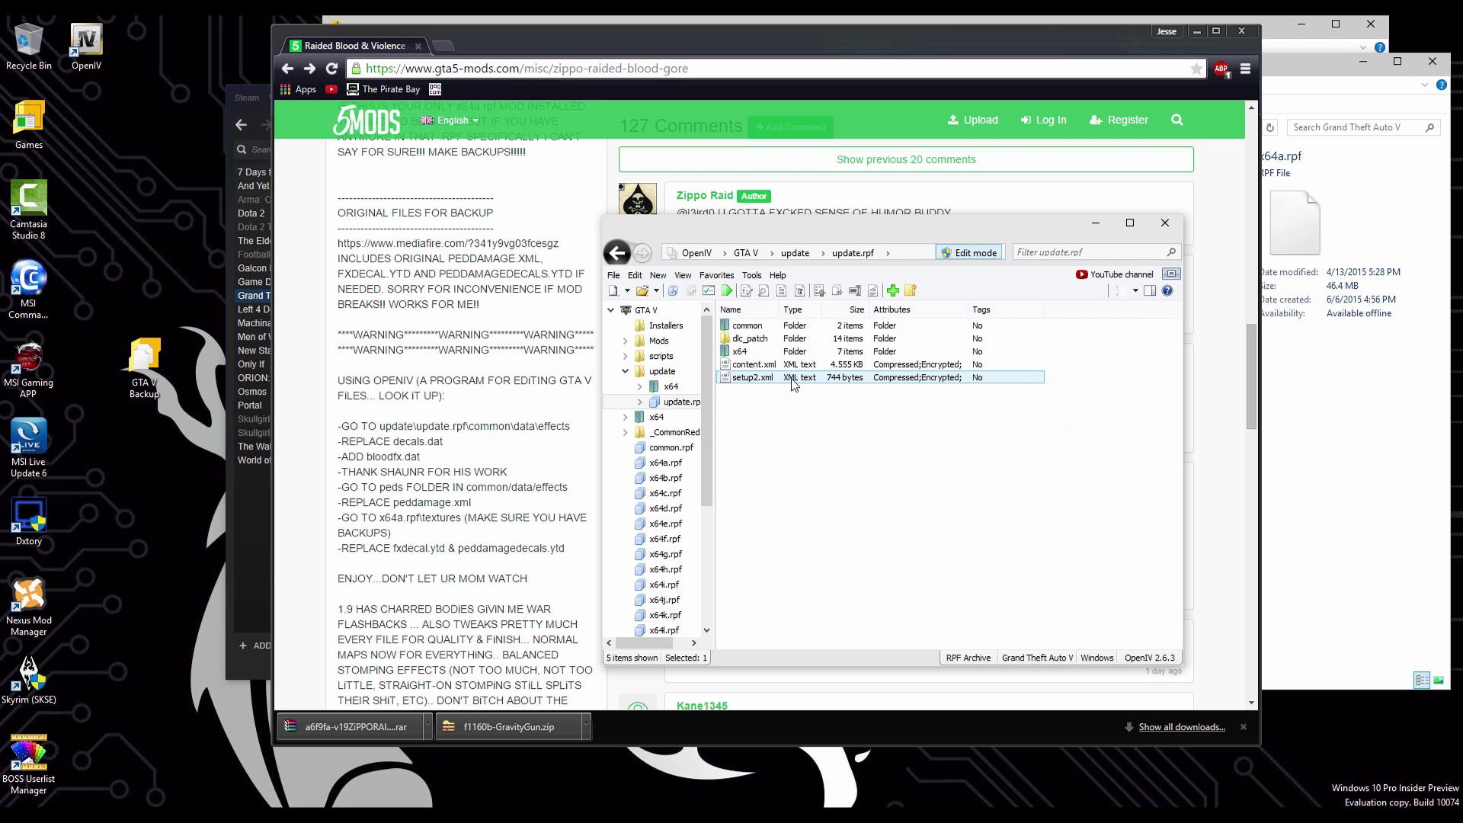
Step: Open the common\data\effects folder inside update.rpf
double_click(757, 327)
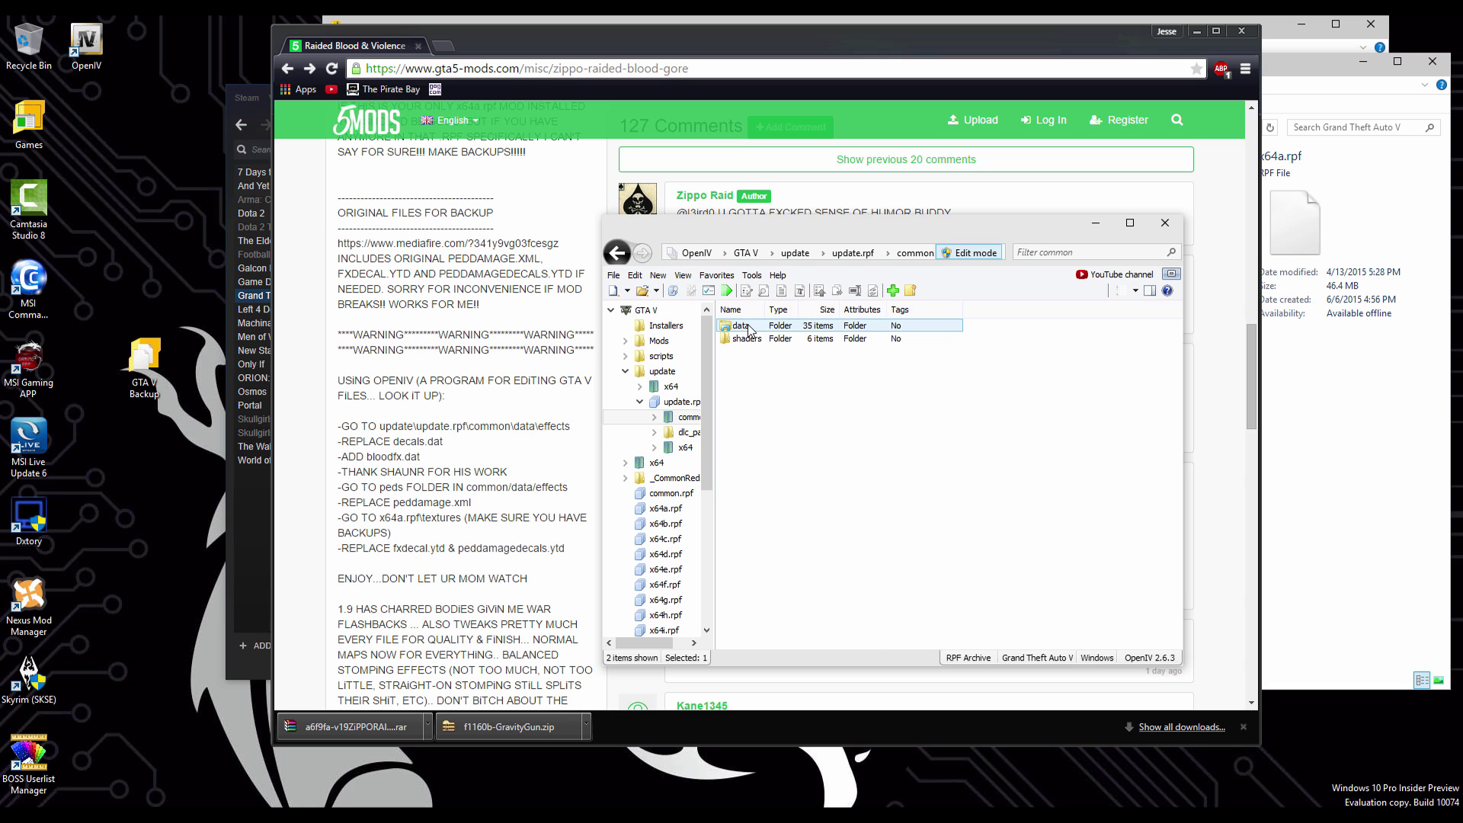
double_click(751, 327)
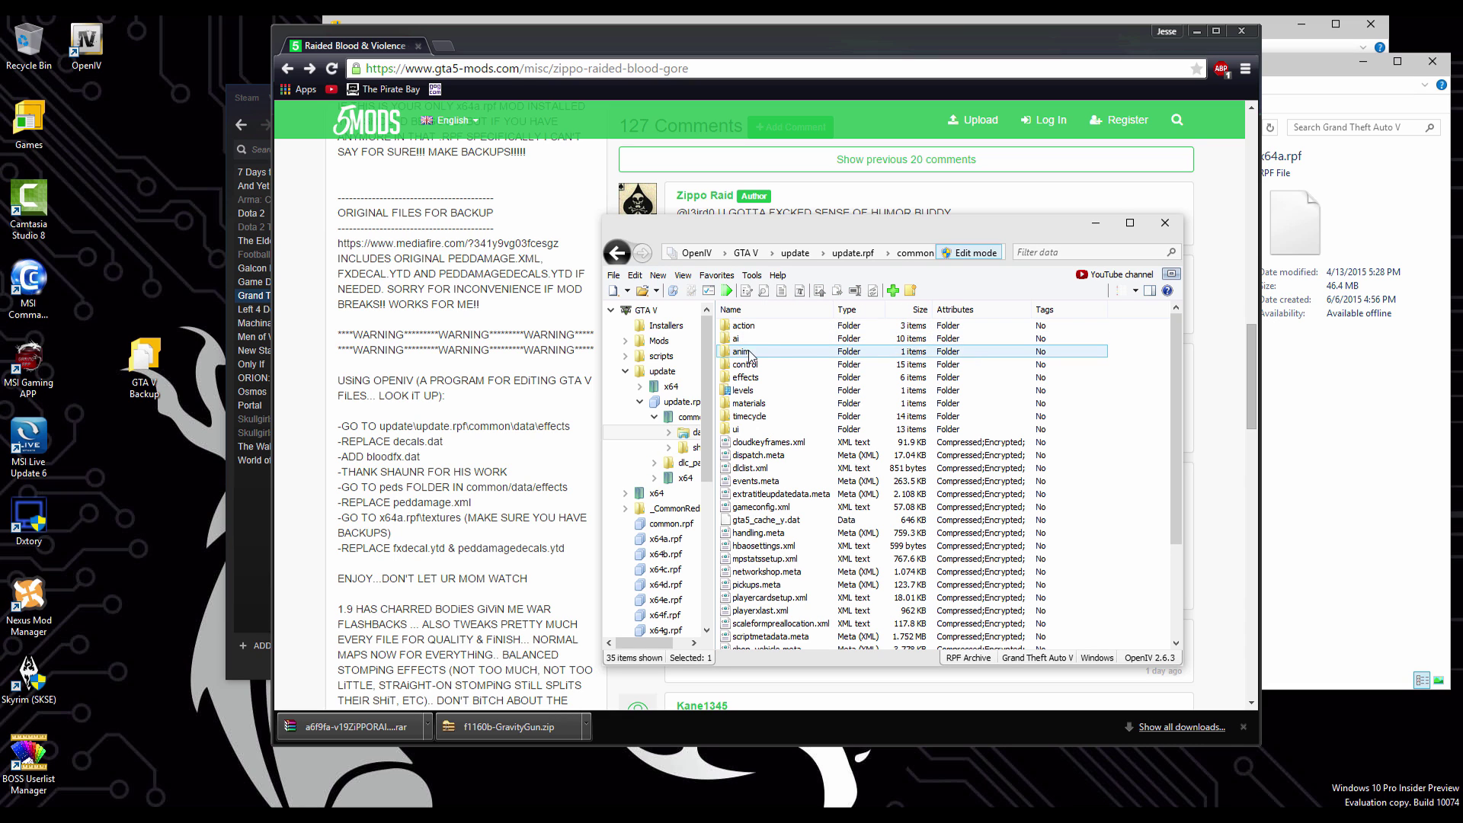
left_click(749, 378)
double_click(747, 378)
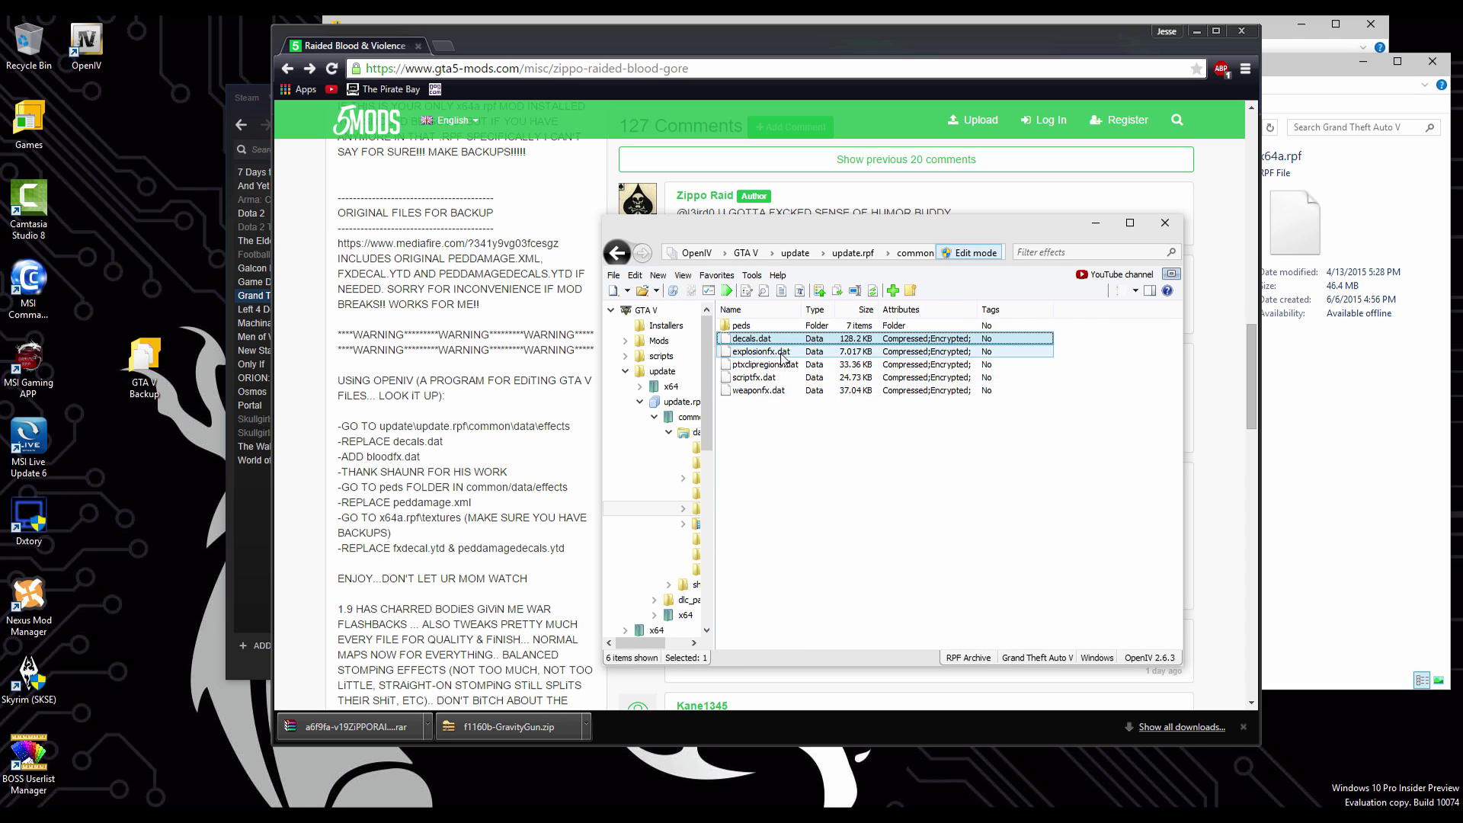
Step: Replace decals.dat in the effects folder with the version from Mods\blood\v19ZiPPORAIDBURN
left_click(893, 294)
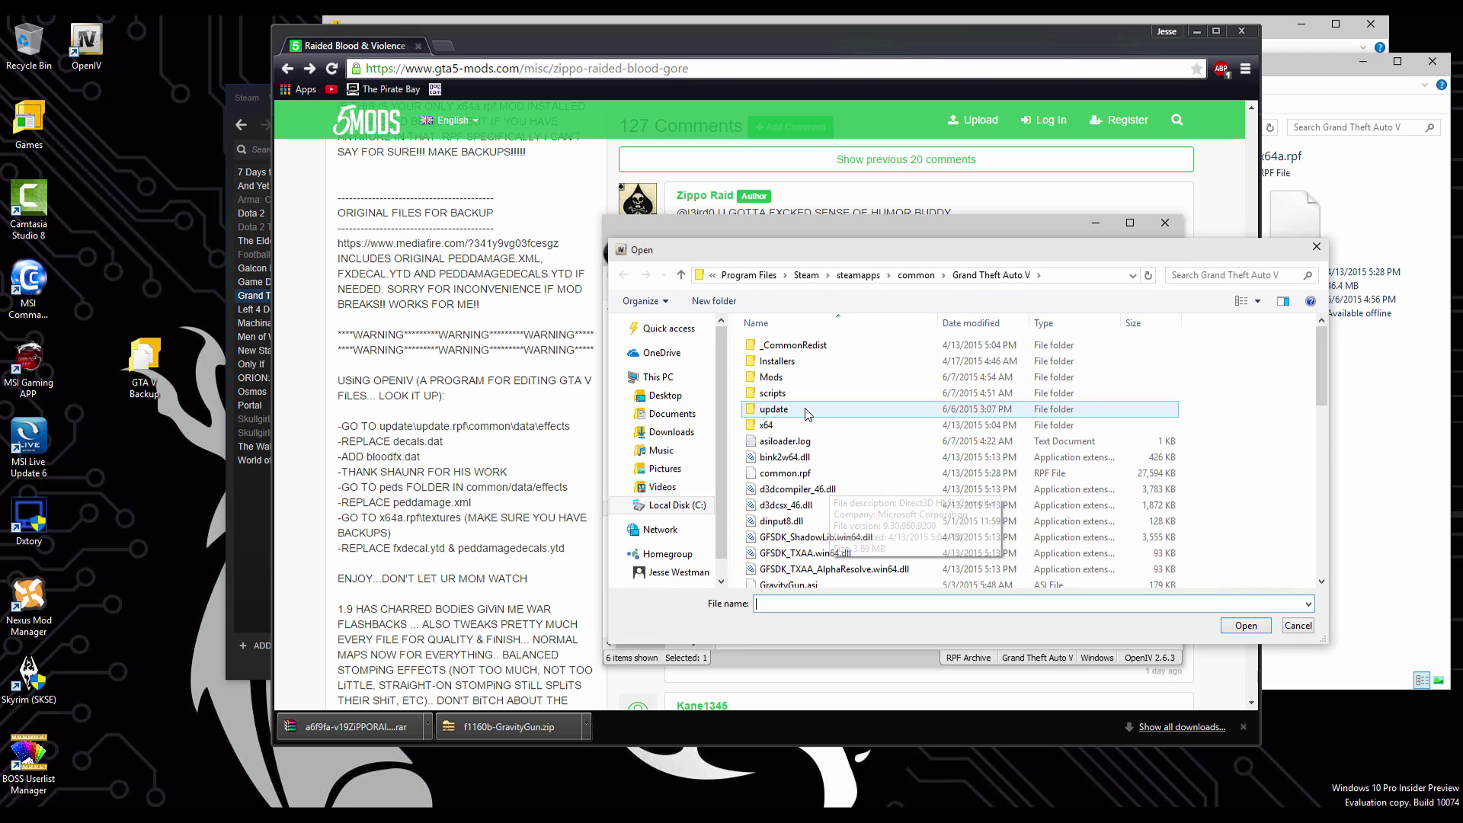
double_click(796, 377)
double_click(772, 345)
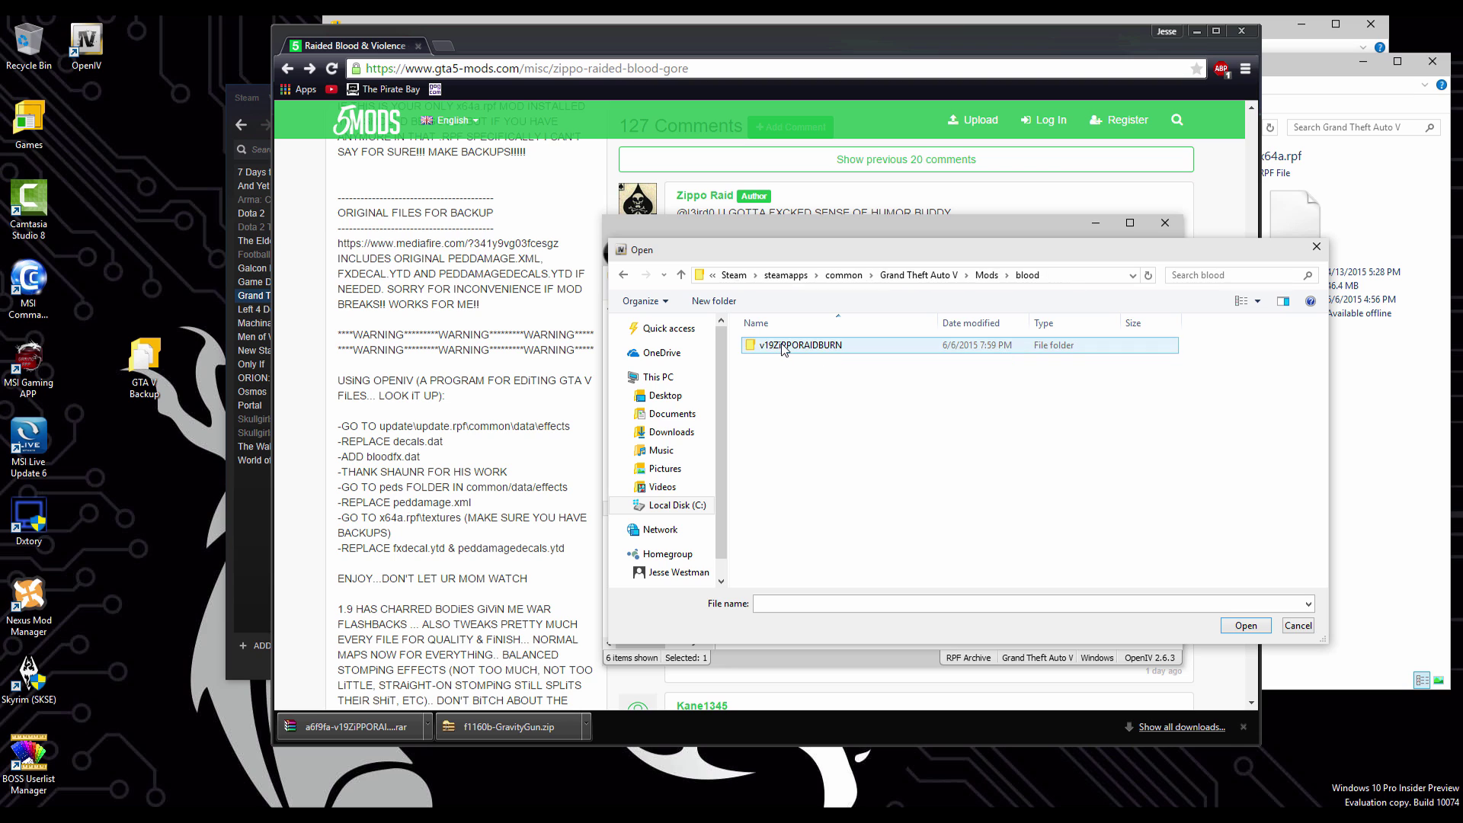
double_click(783, 345)
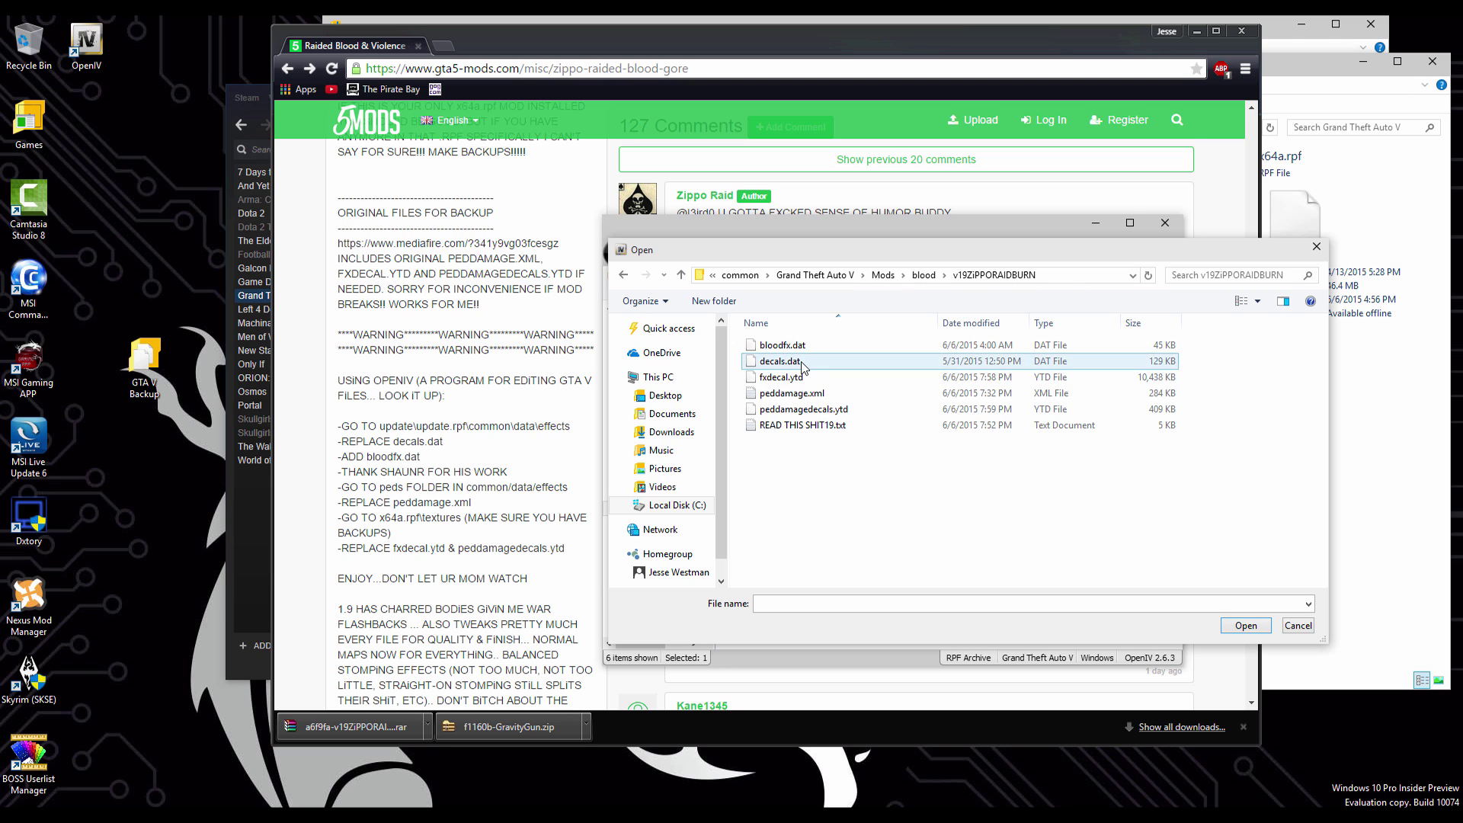
left_click(802, 363)
left_click(1252, 628)
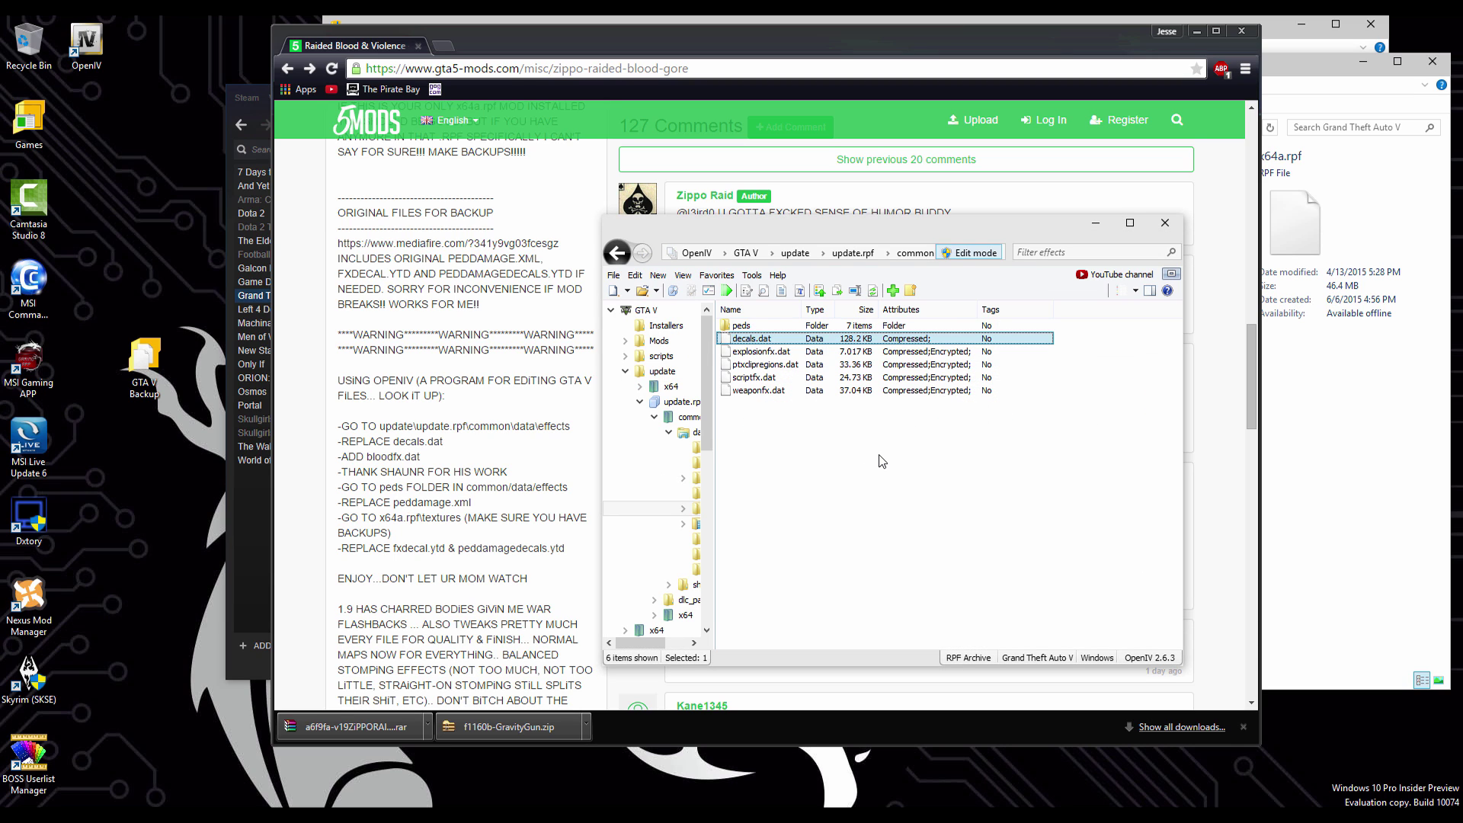
Step: Open the peds folder inside effects and replace peddamage.xml with the mod's version
double_click(741, 325)
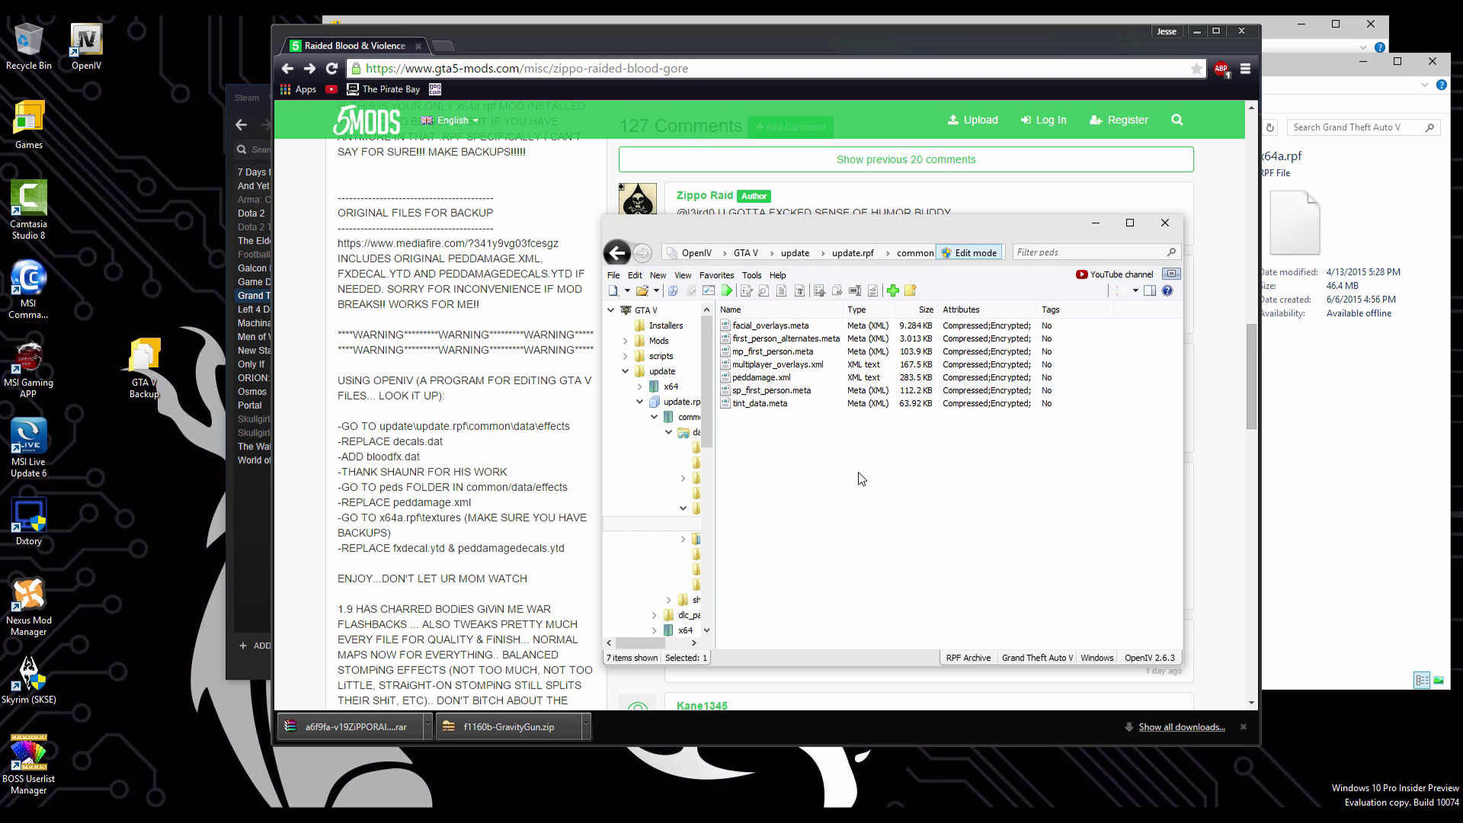
left_click(893, 292)
left_click(808, 394)
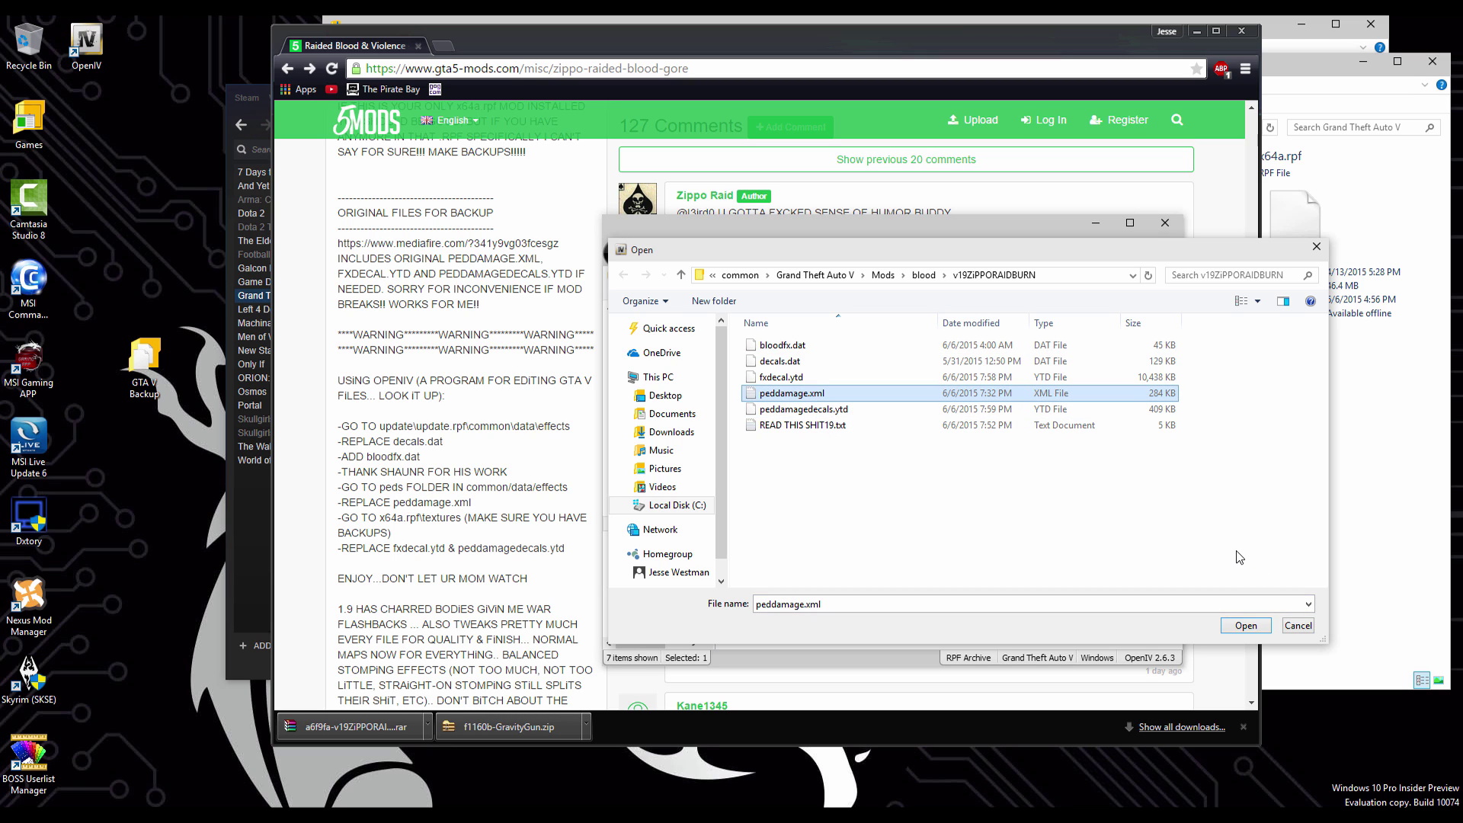
left_click(1260, 626)
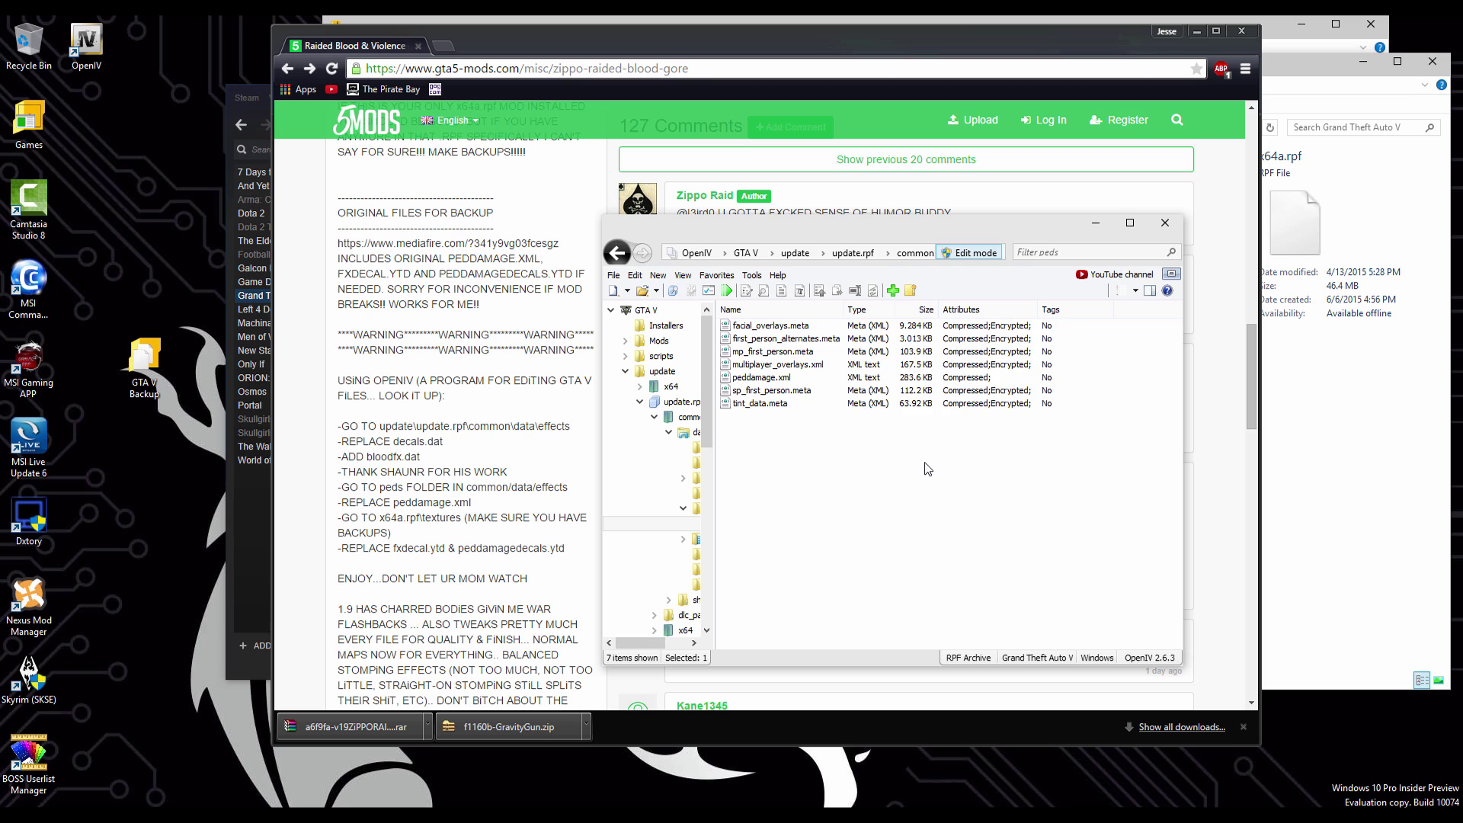
Step: Go back up to the GTA V root and open the textures folder inside x64a.rpf
key("BackSpace")
key("BackSpace")
key("BackSpace")
key("BackSpace")
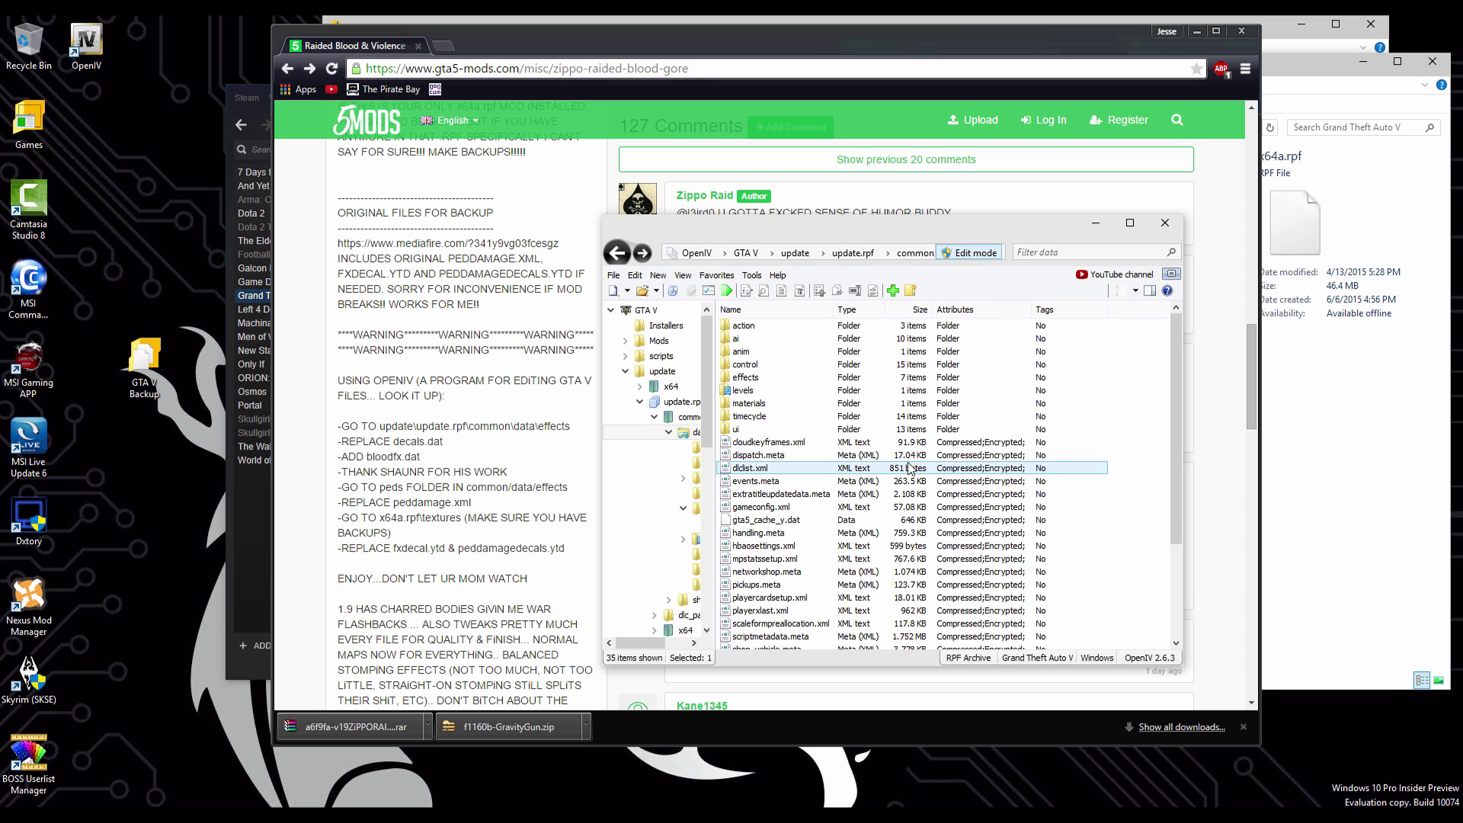
key("BackSpace")
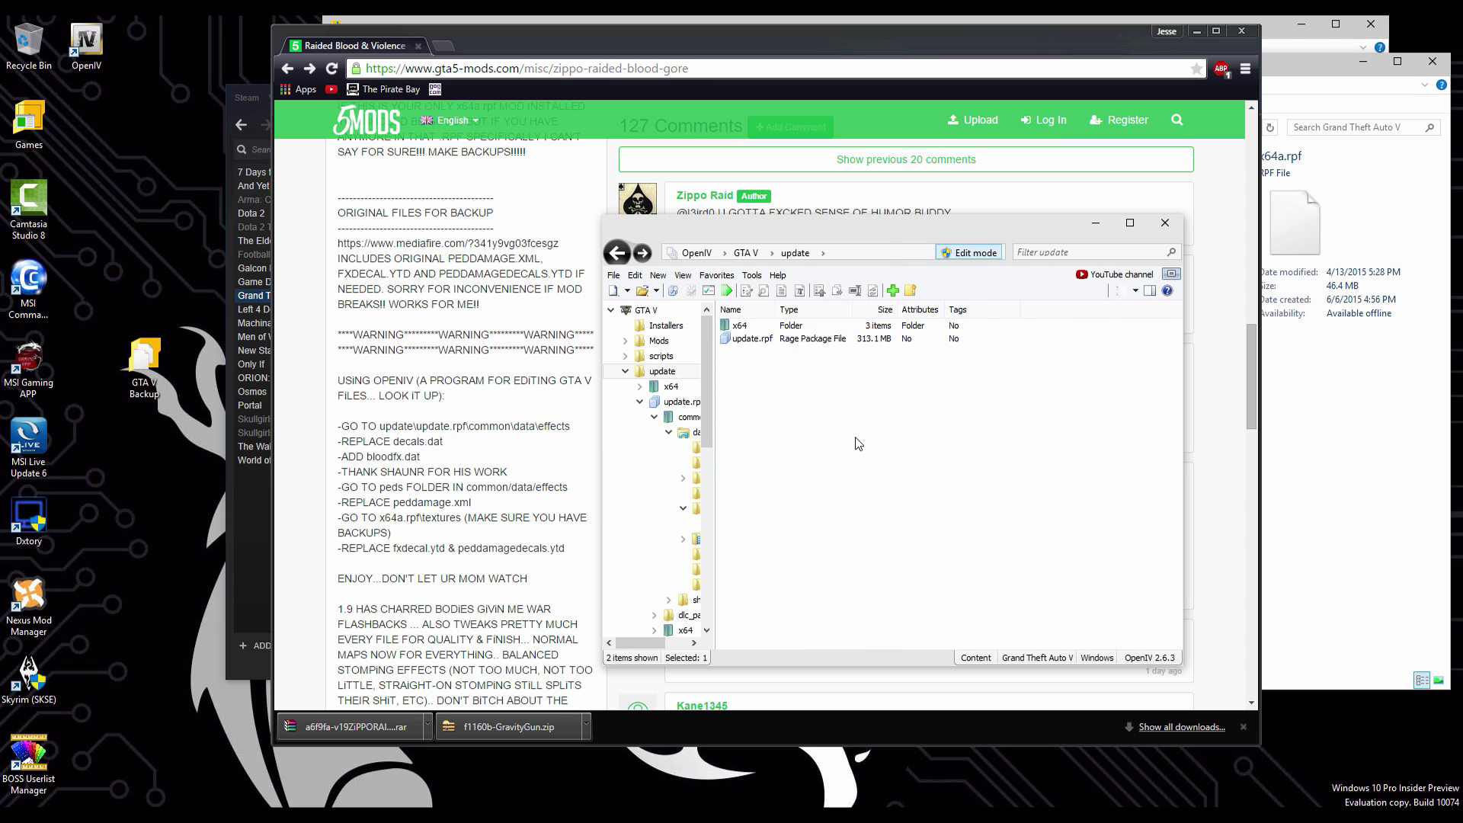
key("BackSpace")
scroll(810, 533, "down", 7)
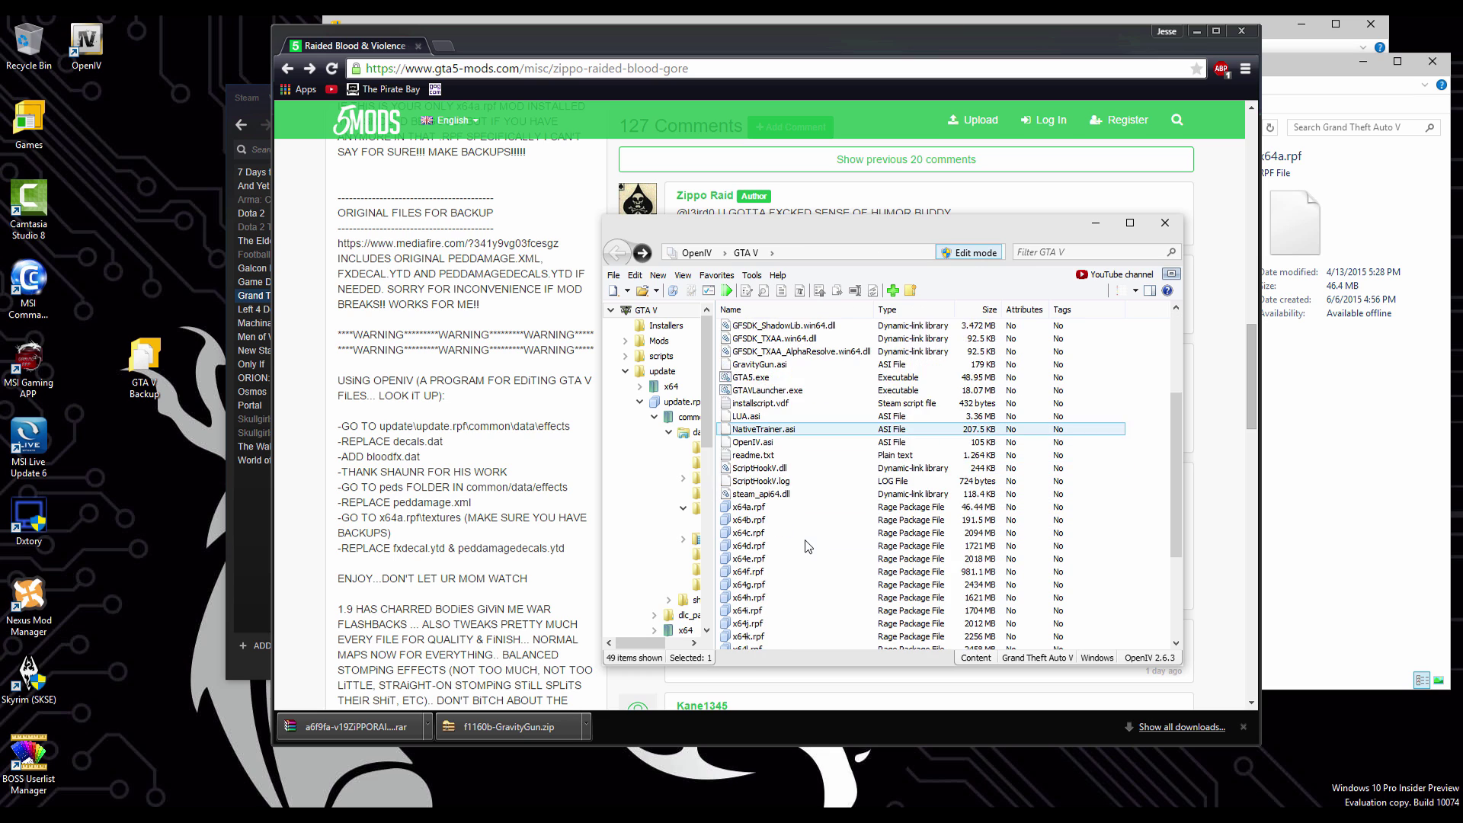
scroll(810, 547, "down", 1)
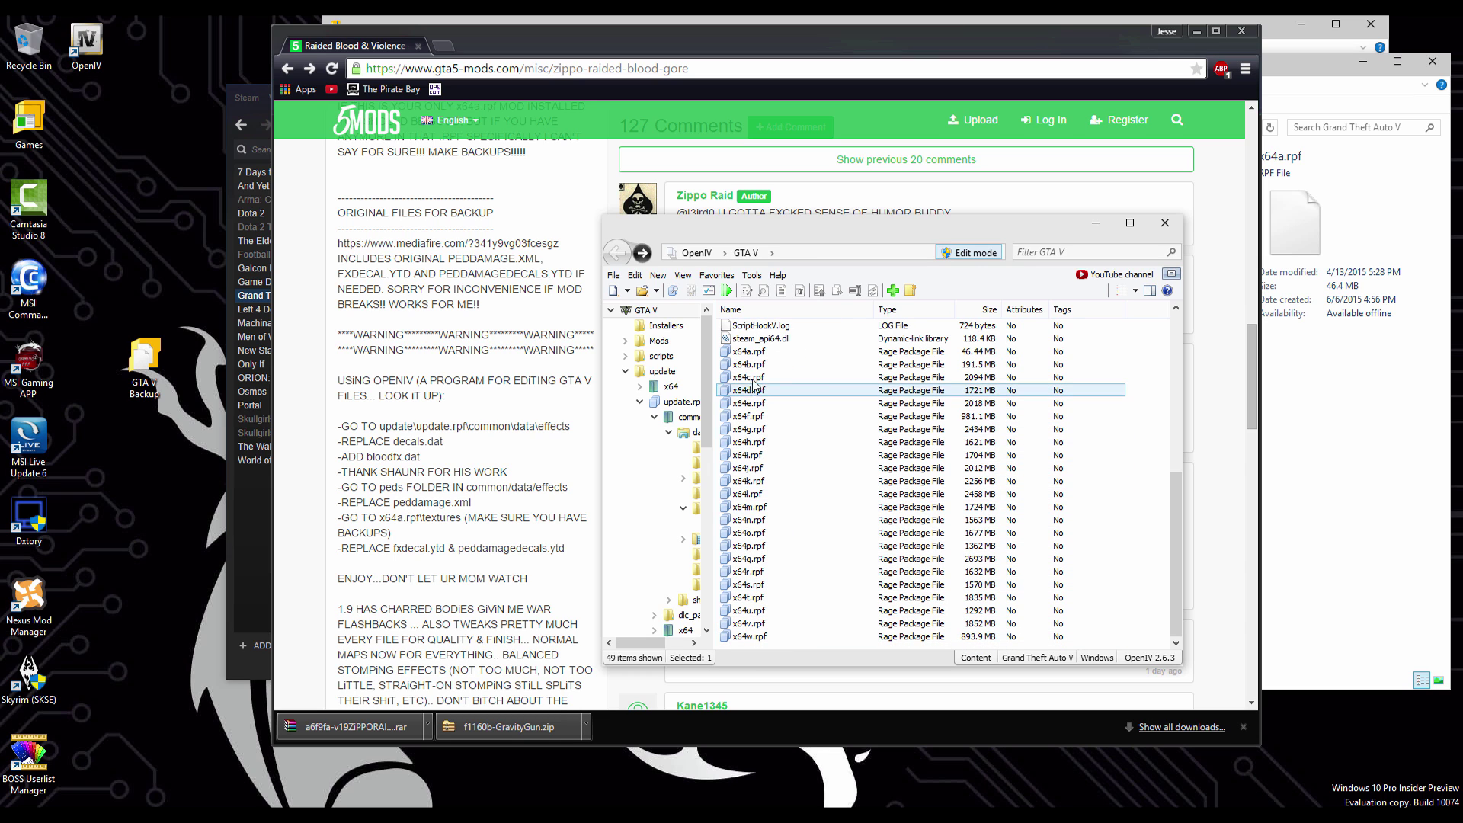
double_click(777, 352)
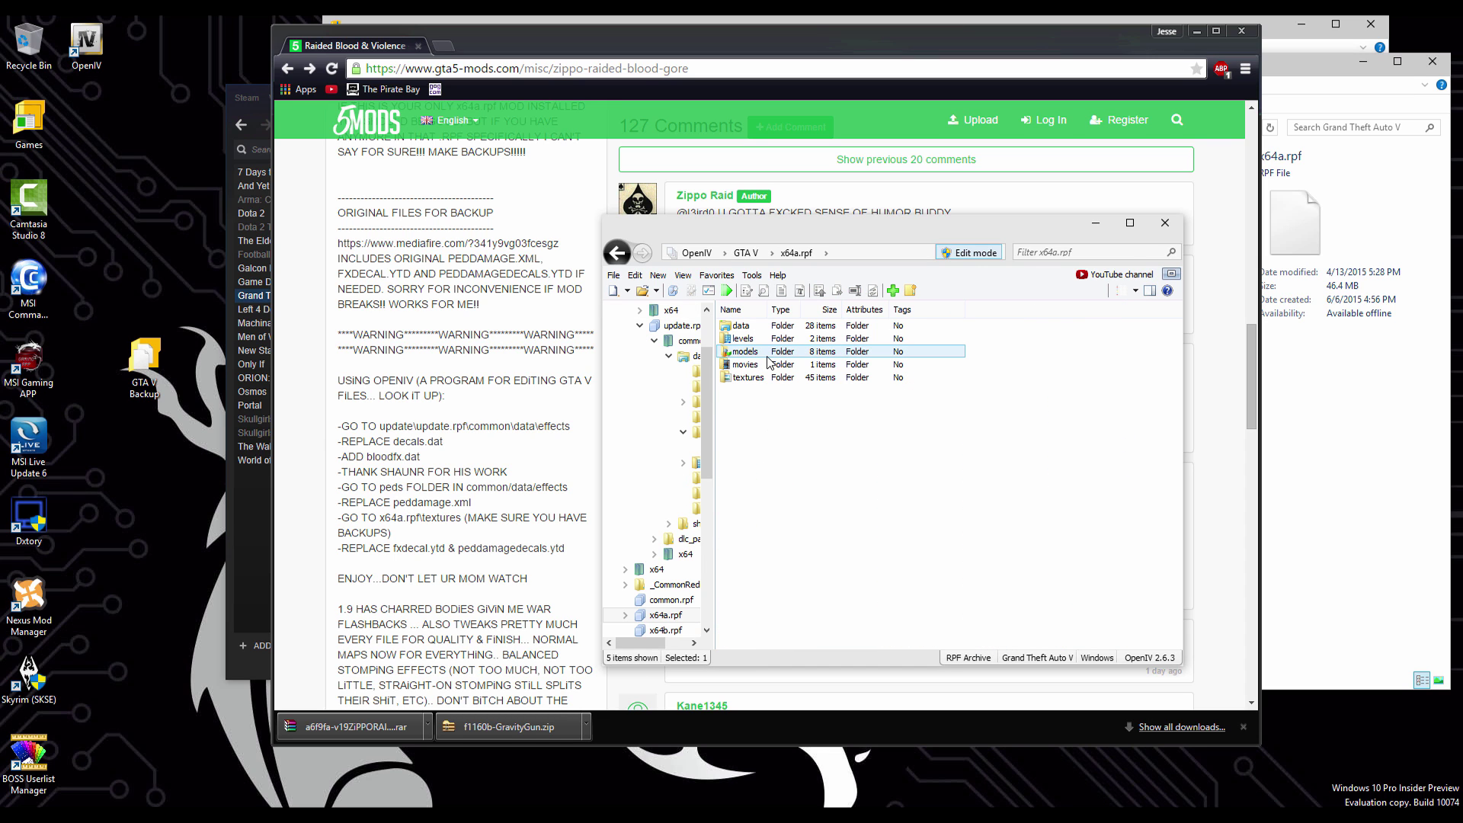
double_click(766, 378)
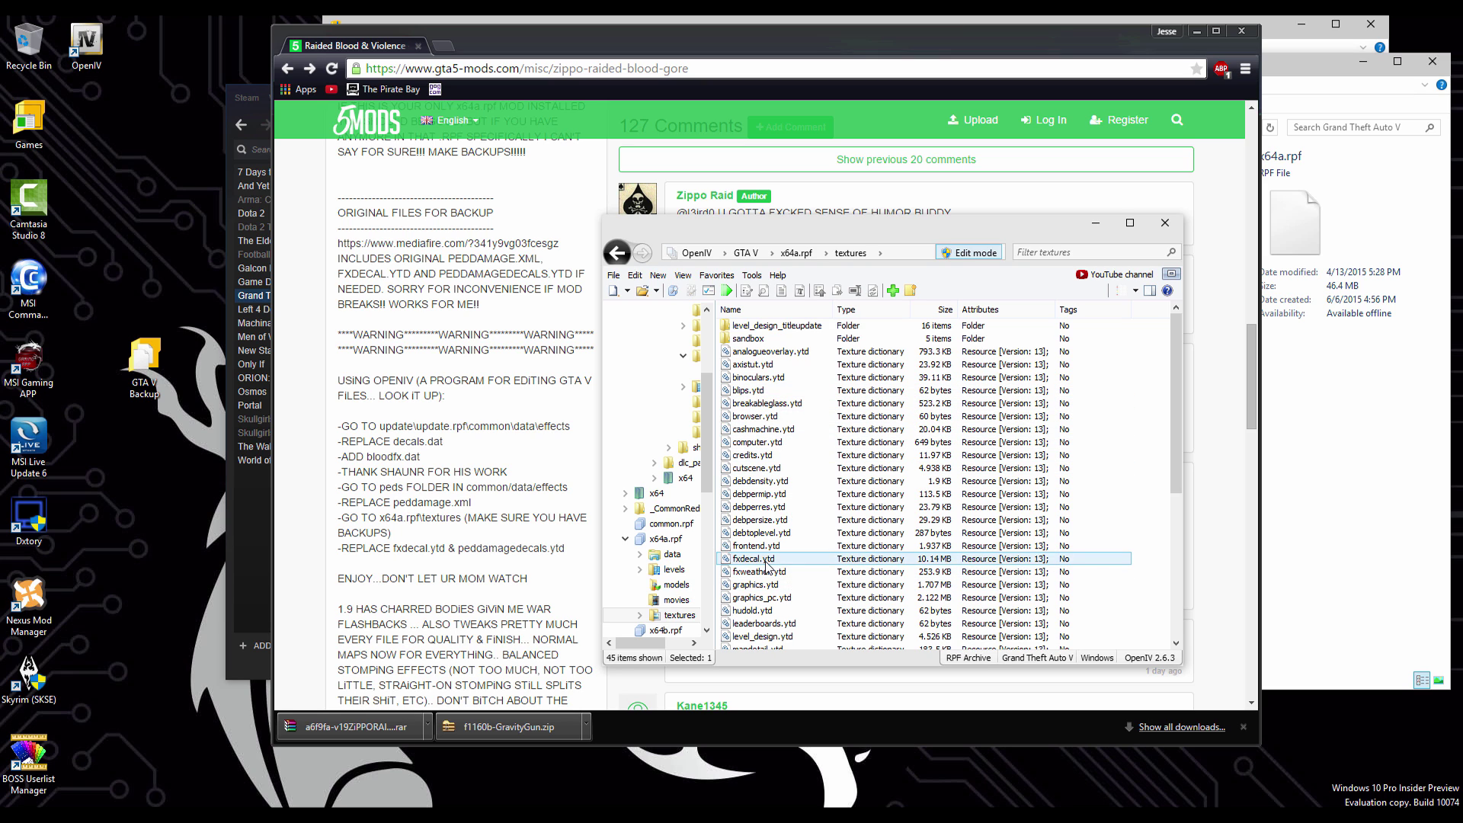
Step: Replace fxdecal.ytd in the textures folder with the mod's version, return to the GTA V root and minimize OpenIV
left_click(892, 292)
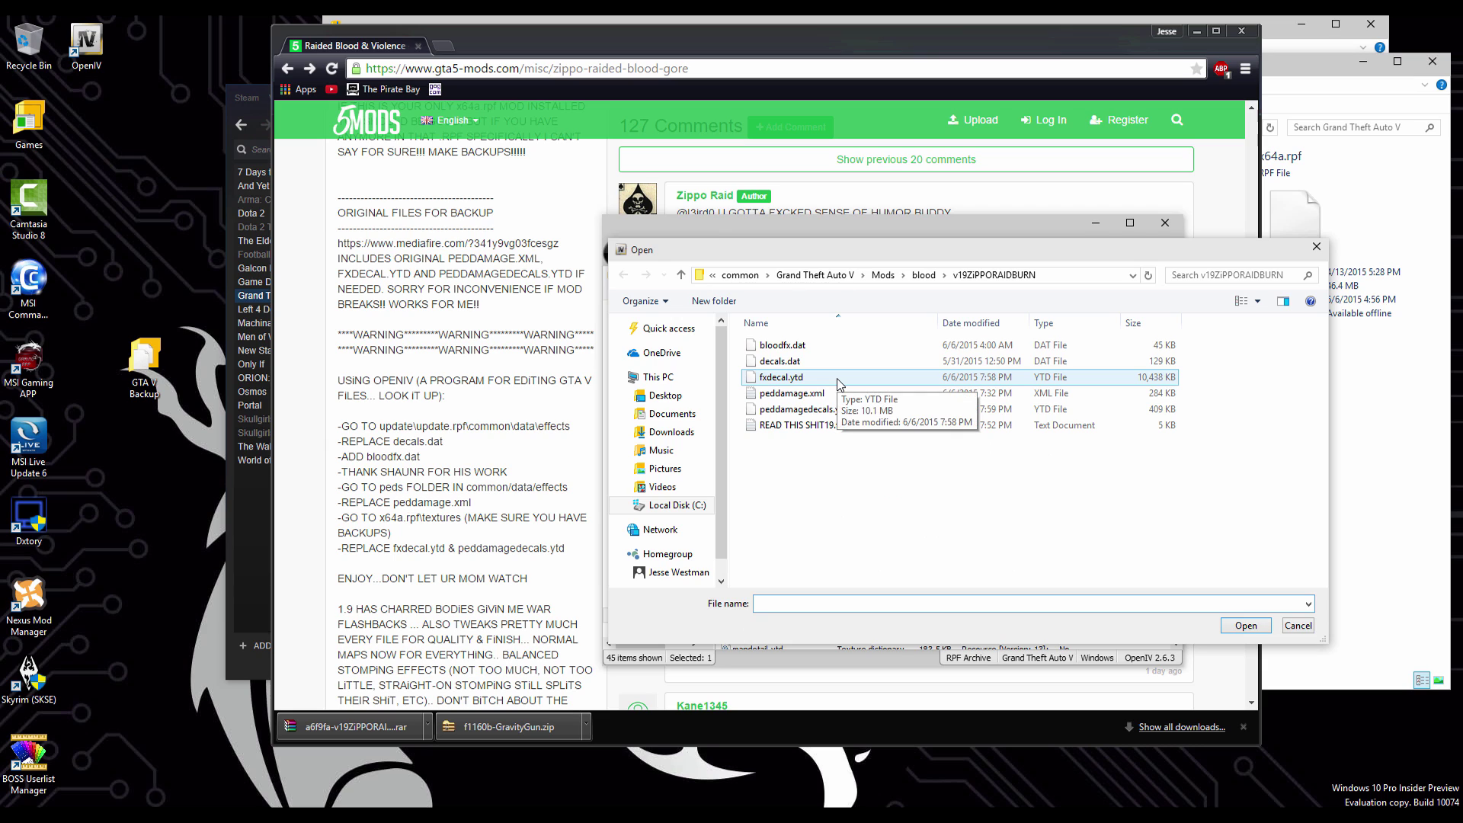
left_click(837, 378)
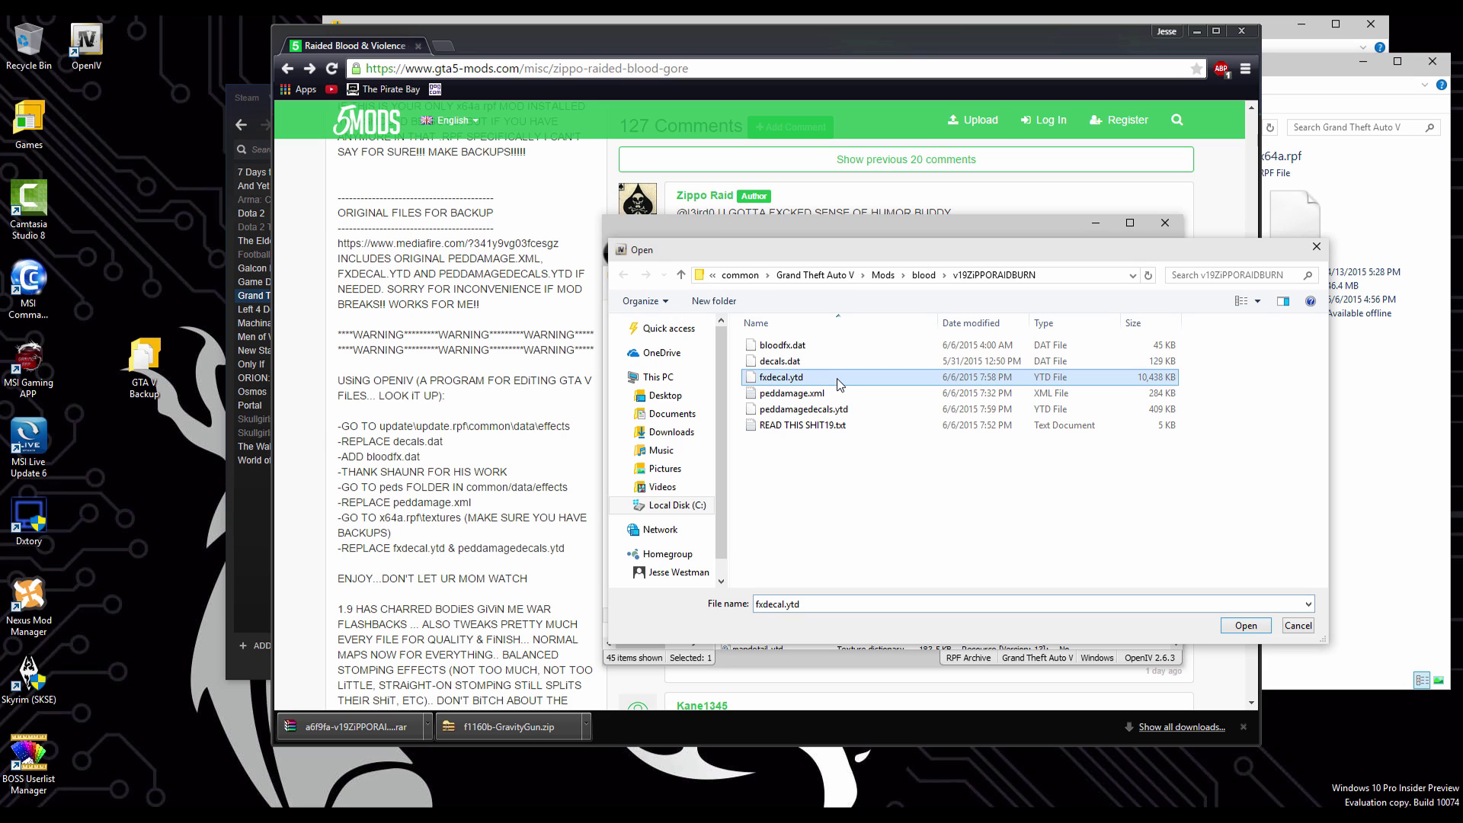
left_click(1259, 627)
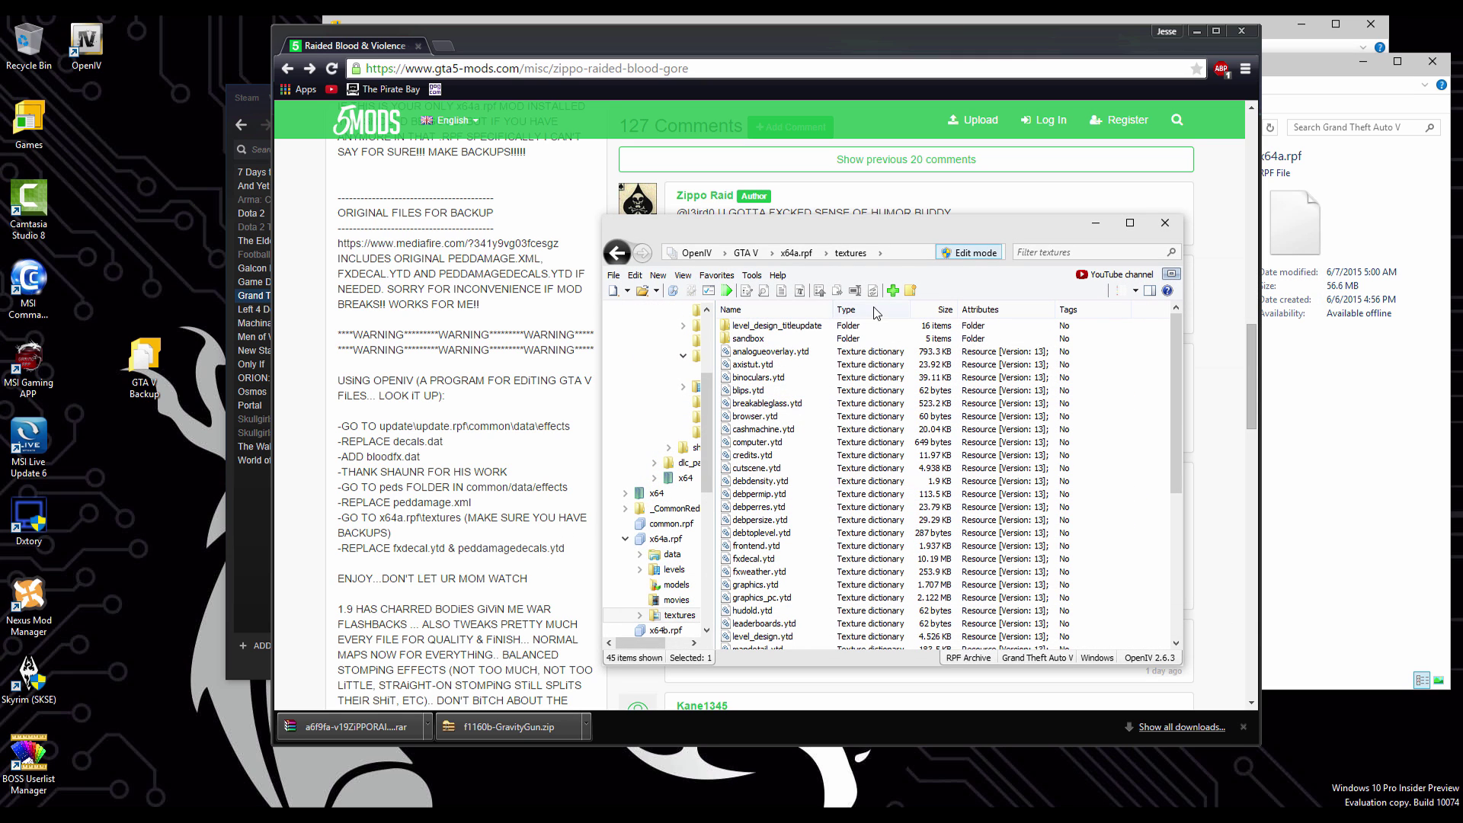
left_click(745, 252)
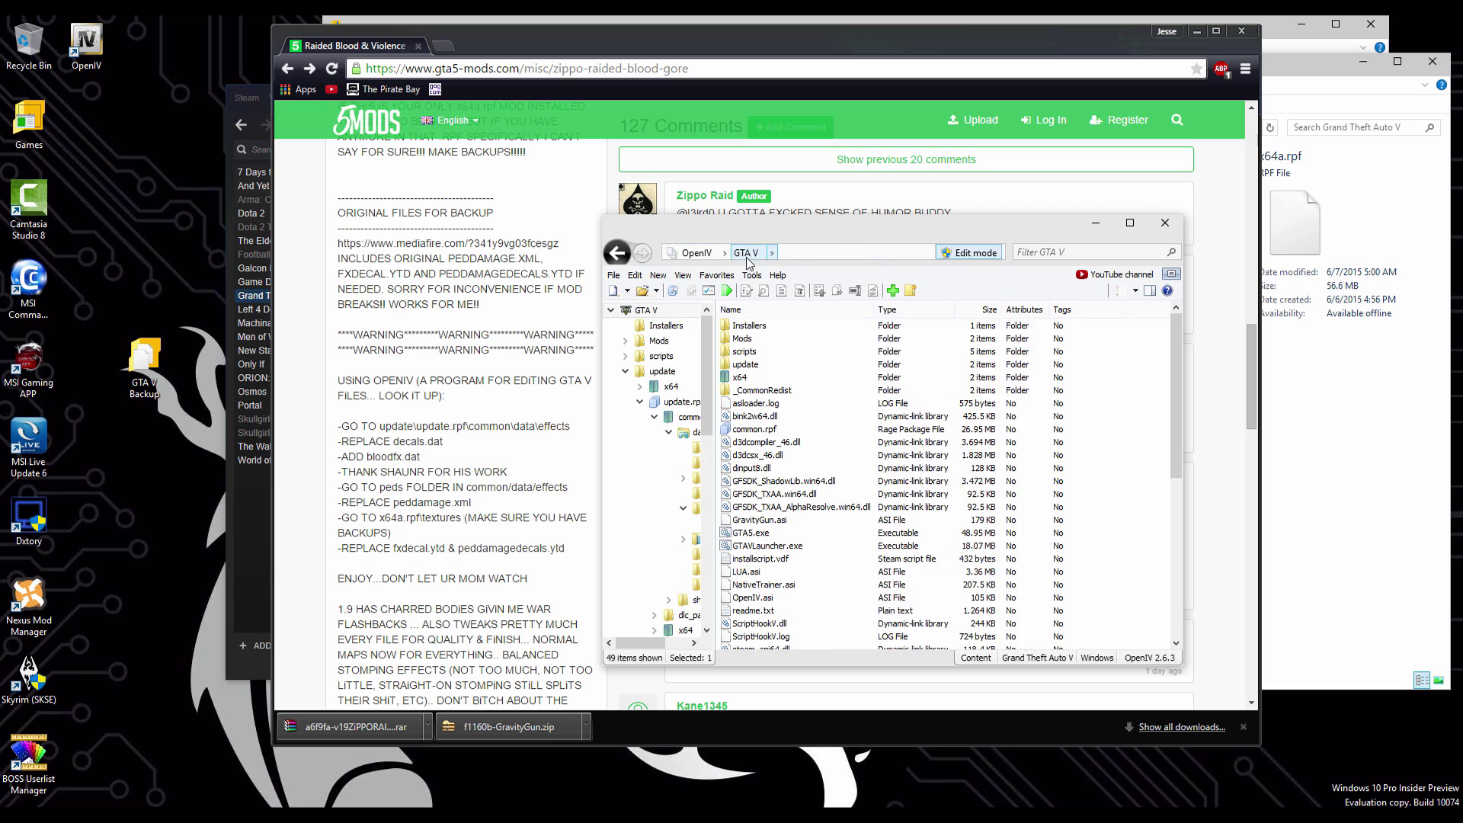
left_click(1095, 223)
Step: Browse the site's script mods sorted by Highest Rated and open the Fuel Script V Mod 0.7 page
scroll(485, 439, "up", 15)
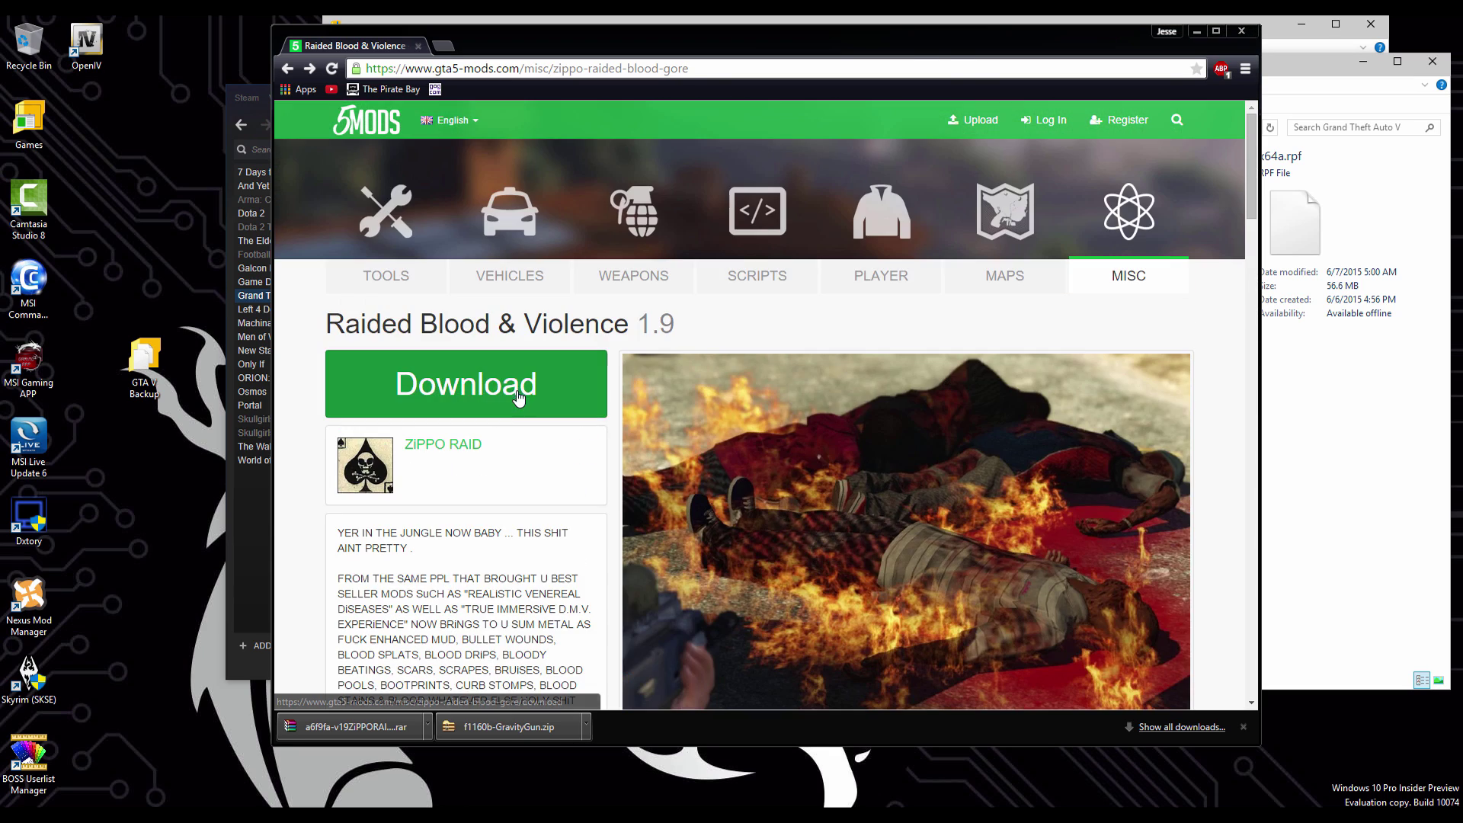
left_click(791, 277)
left_click(697, 320)
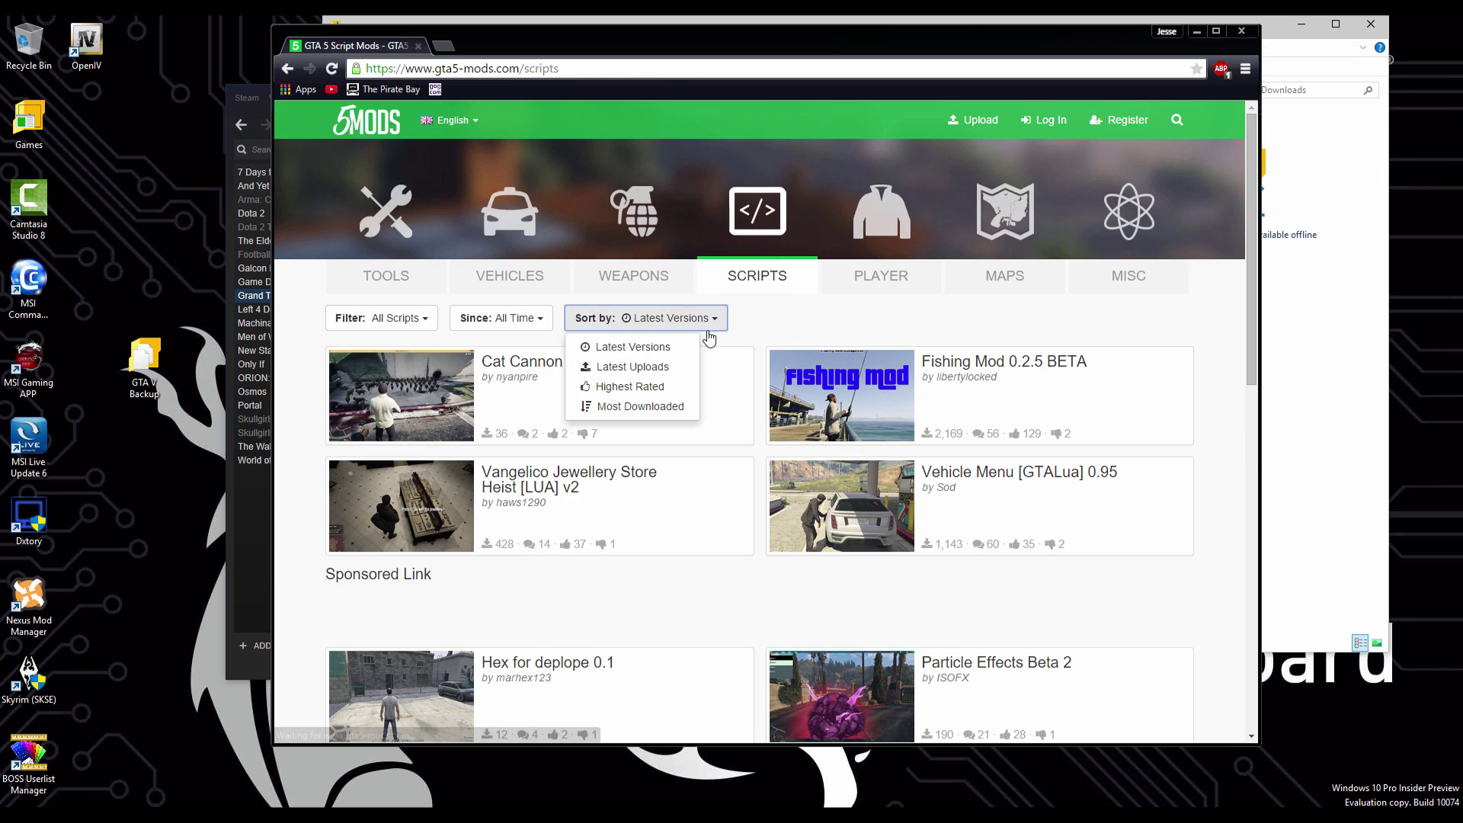
left_click(665, 388)
scroll(681, 390, "down", 8)
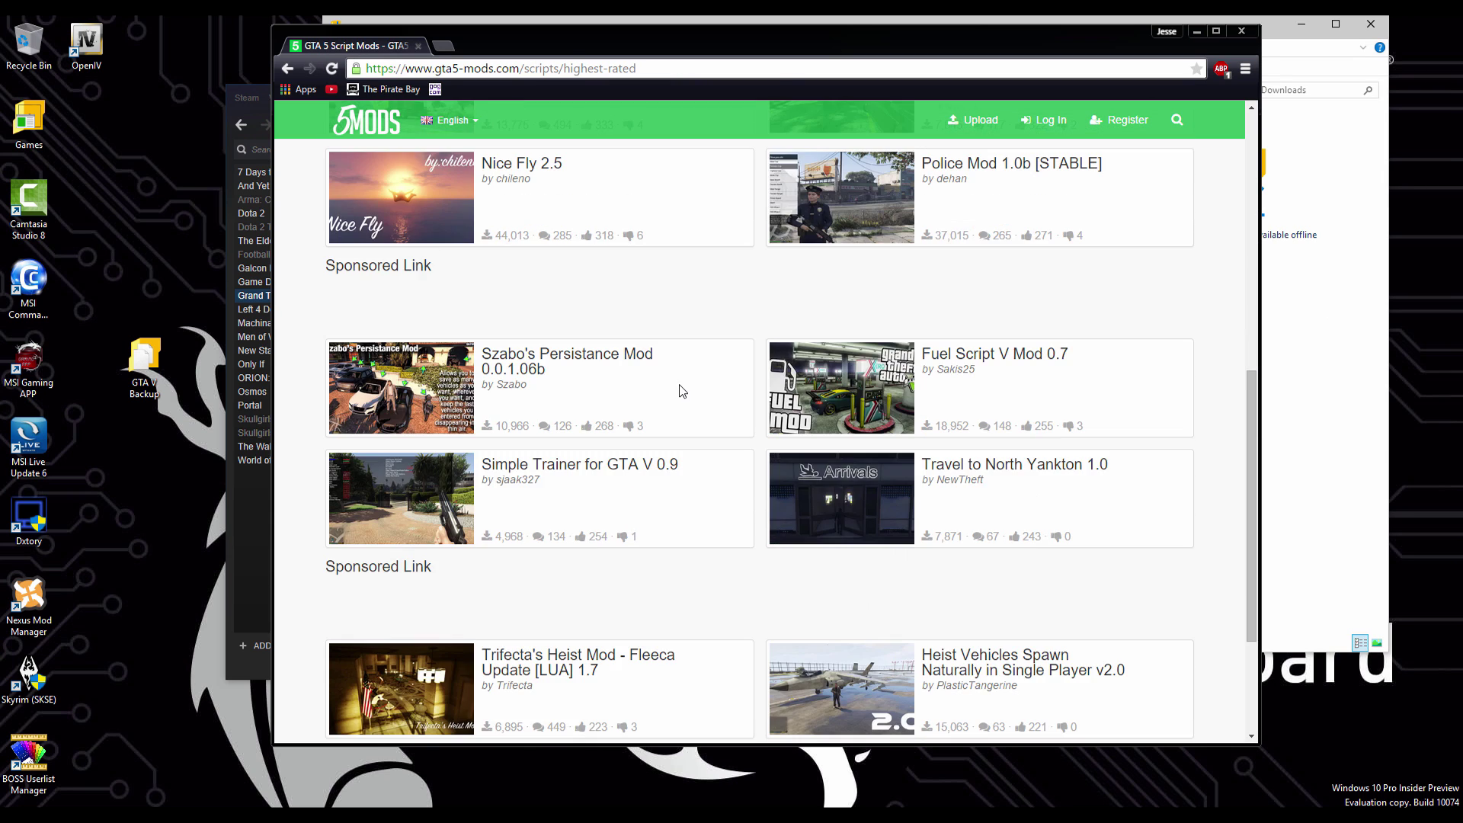
scroll(677, 380, "down", 3)
scroll(674, 375, "up", 1)
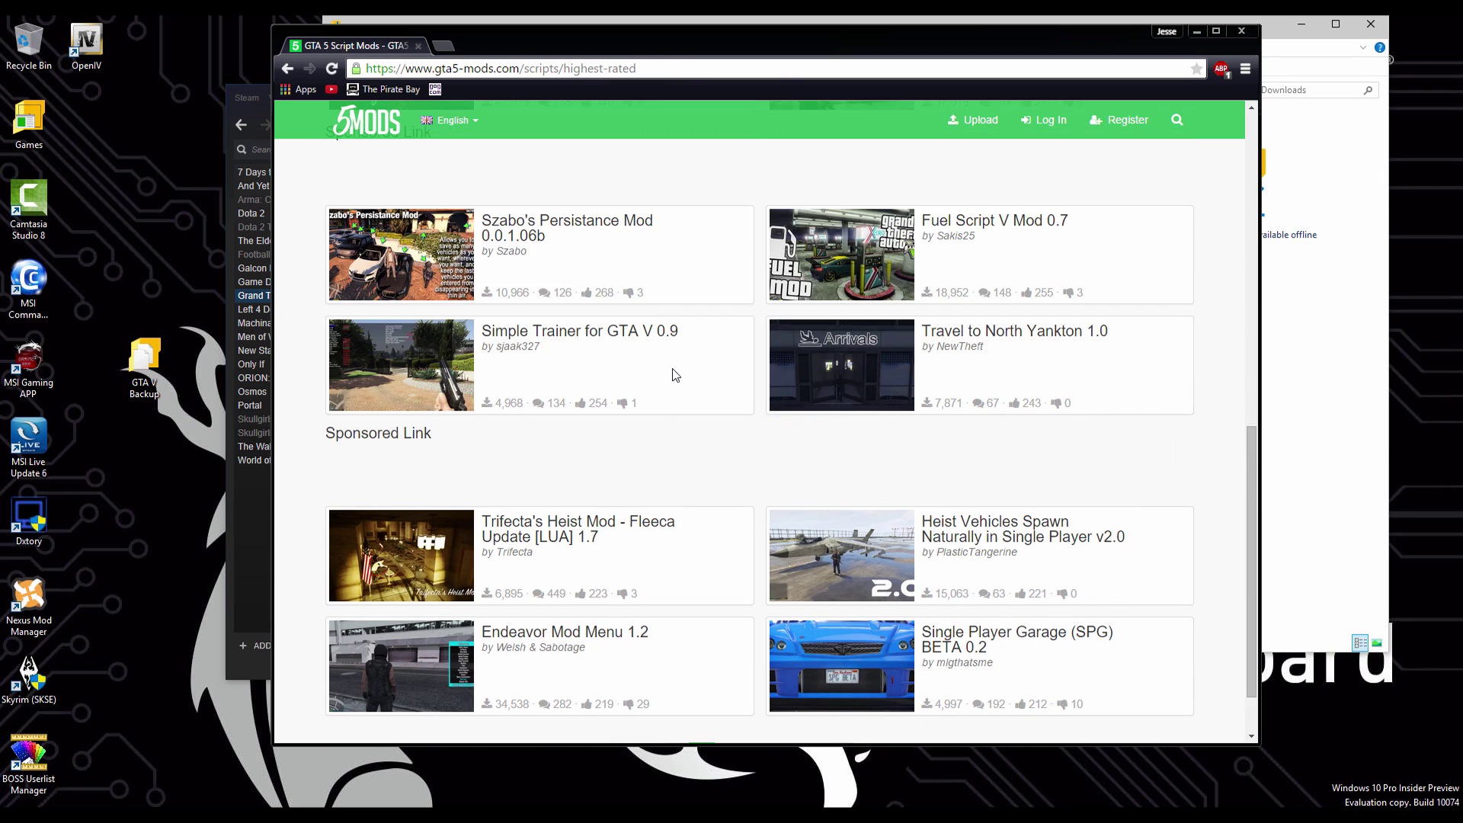
scroll(675, 378, "up", 8)
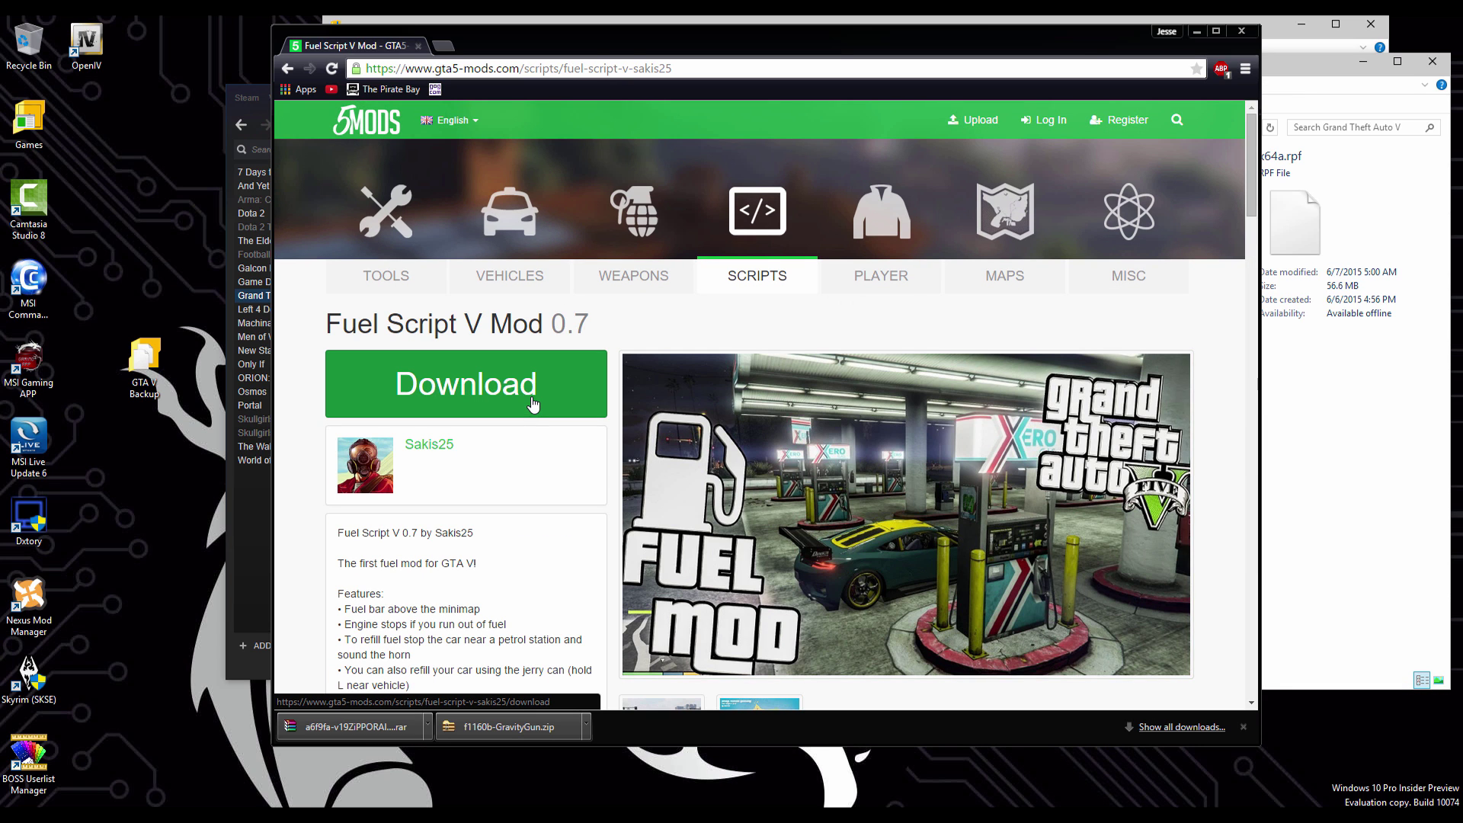
Step: Download Fuel Script V Mod 0.7 and return to the installation instructions on its mod page
left_click(533, 404)
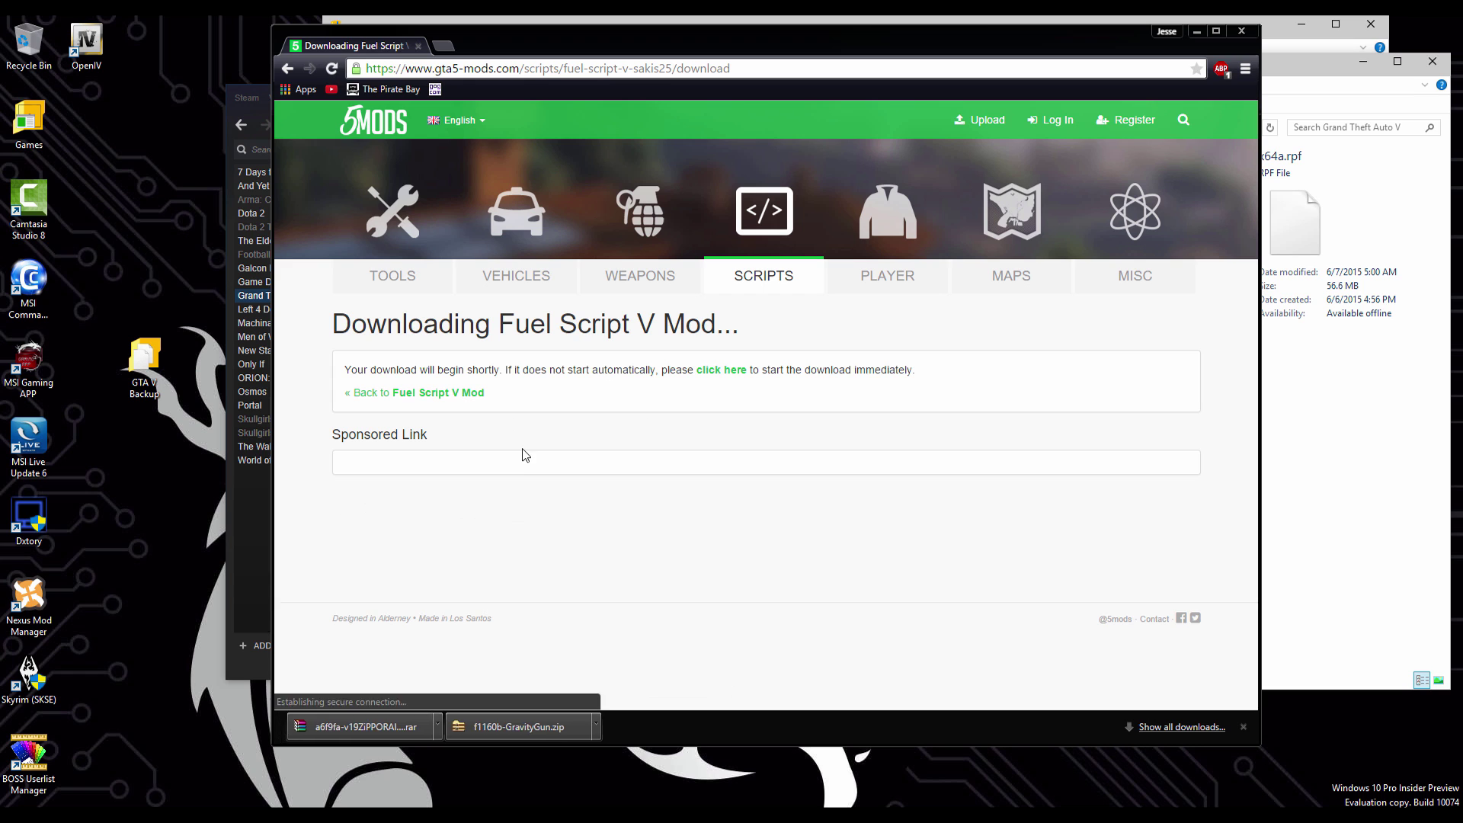
left_click(1244, 727)
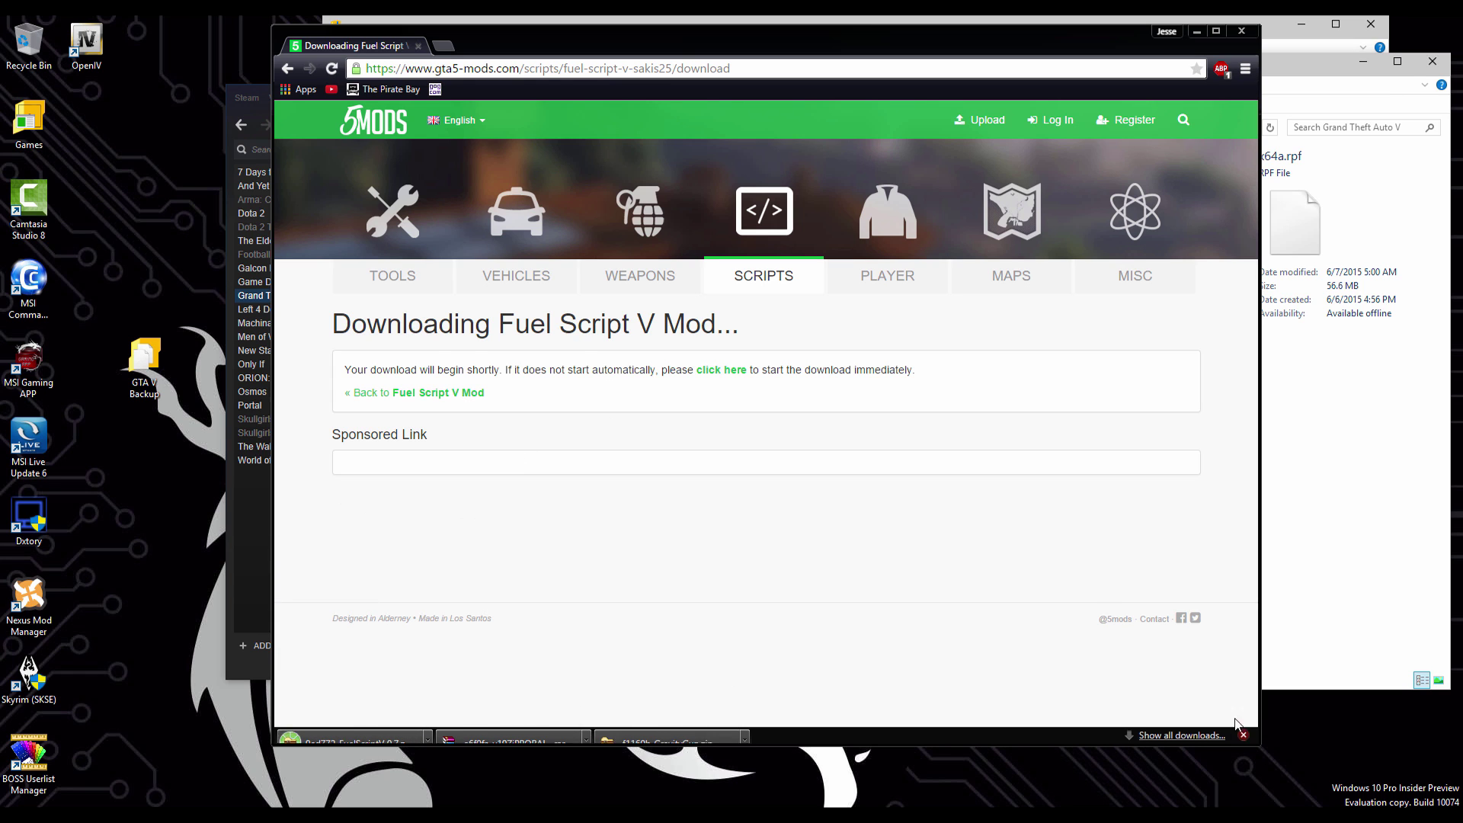
key("alt+Left")
scroll(535, 560, "down", 3)
scroll(535, 560, "down", 6)
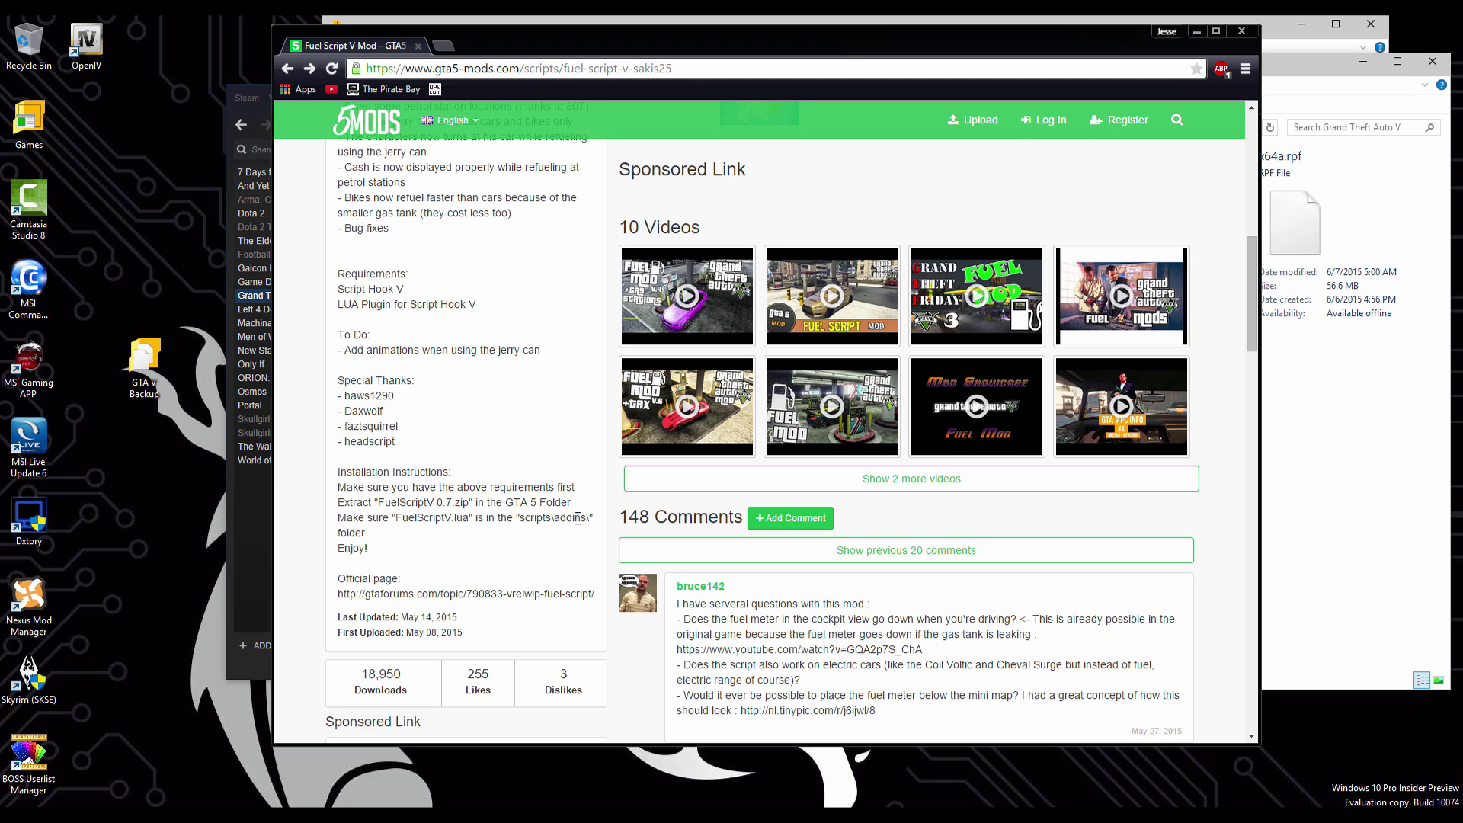
Step: Switch to the Downloads folder, extract 9ed772-FuelScriptV 0.7.zip into its own folder and close the archive window
mouse_move(341, 810)
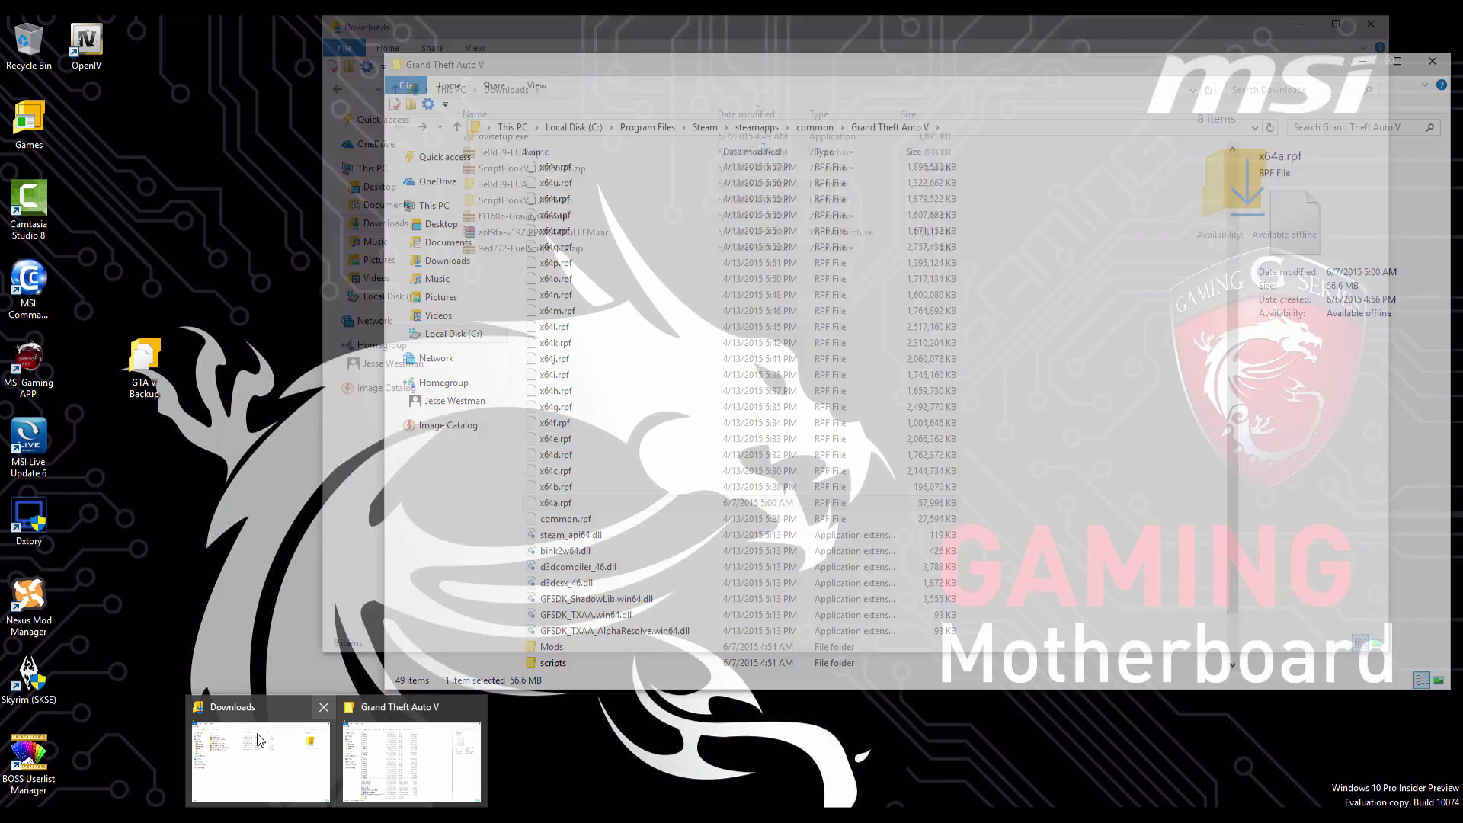
left_click(261, 754)
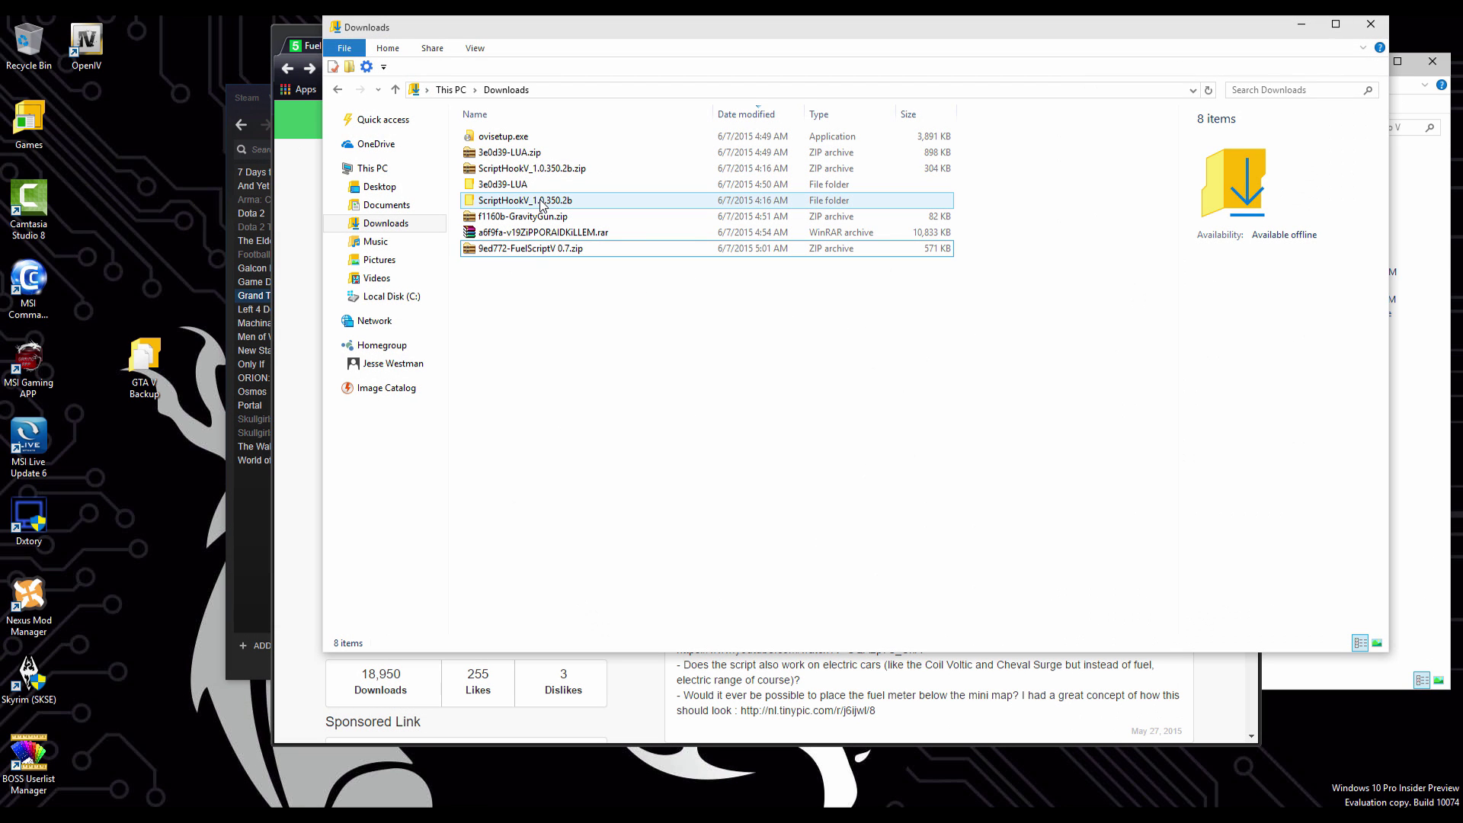
double_click(564, 253)
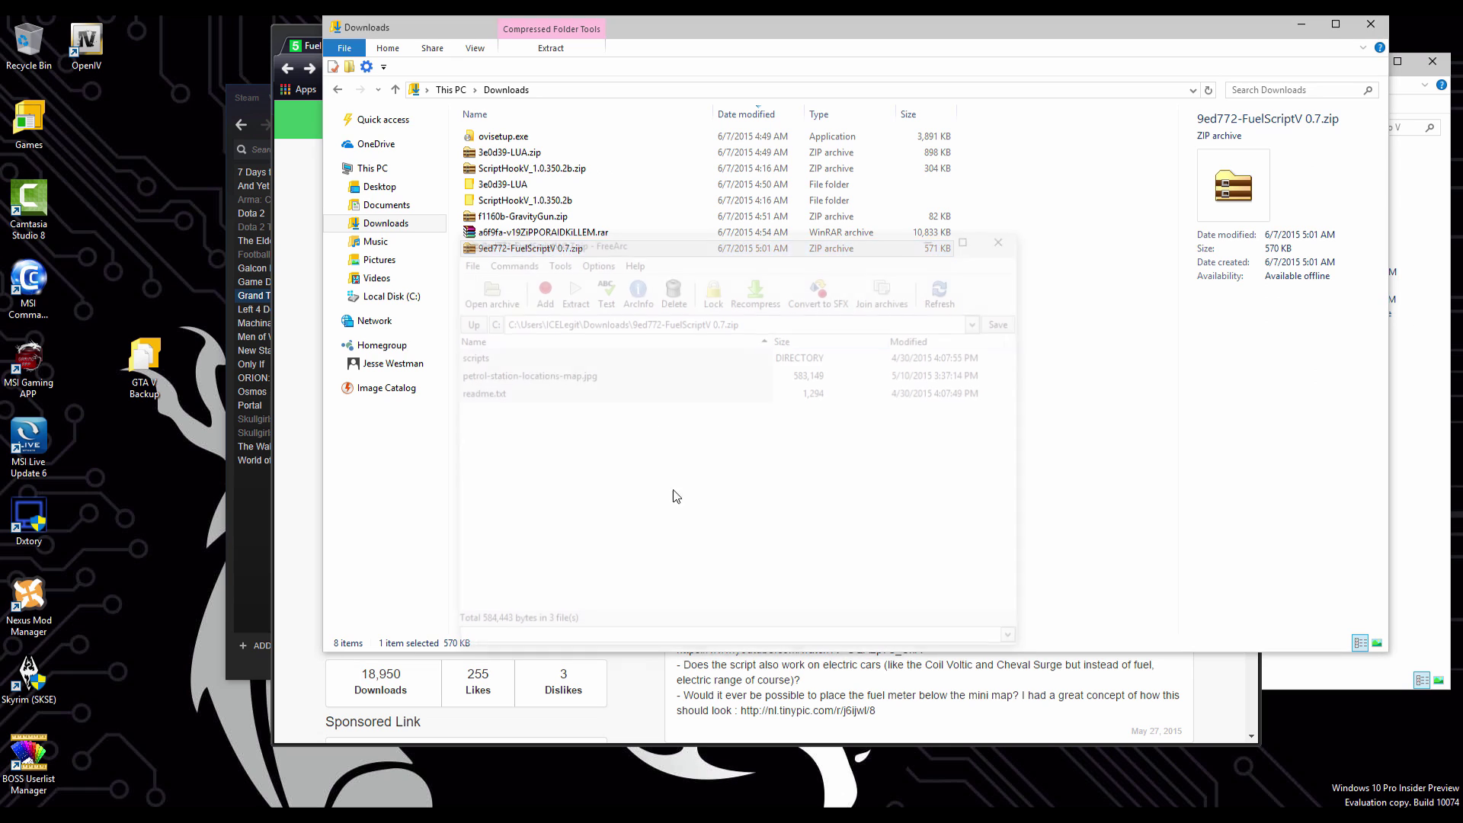
left_click(578, 297)
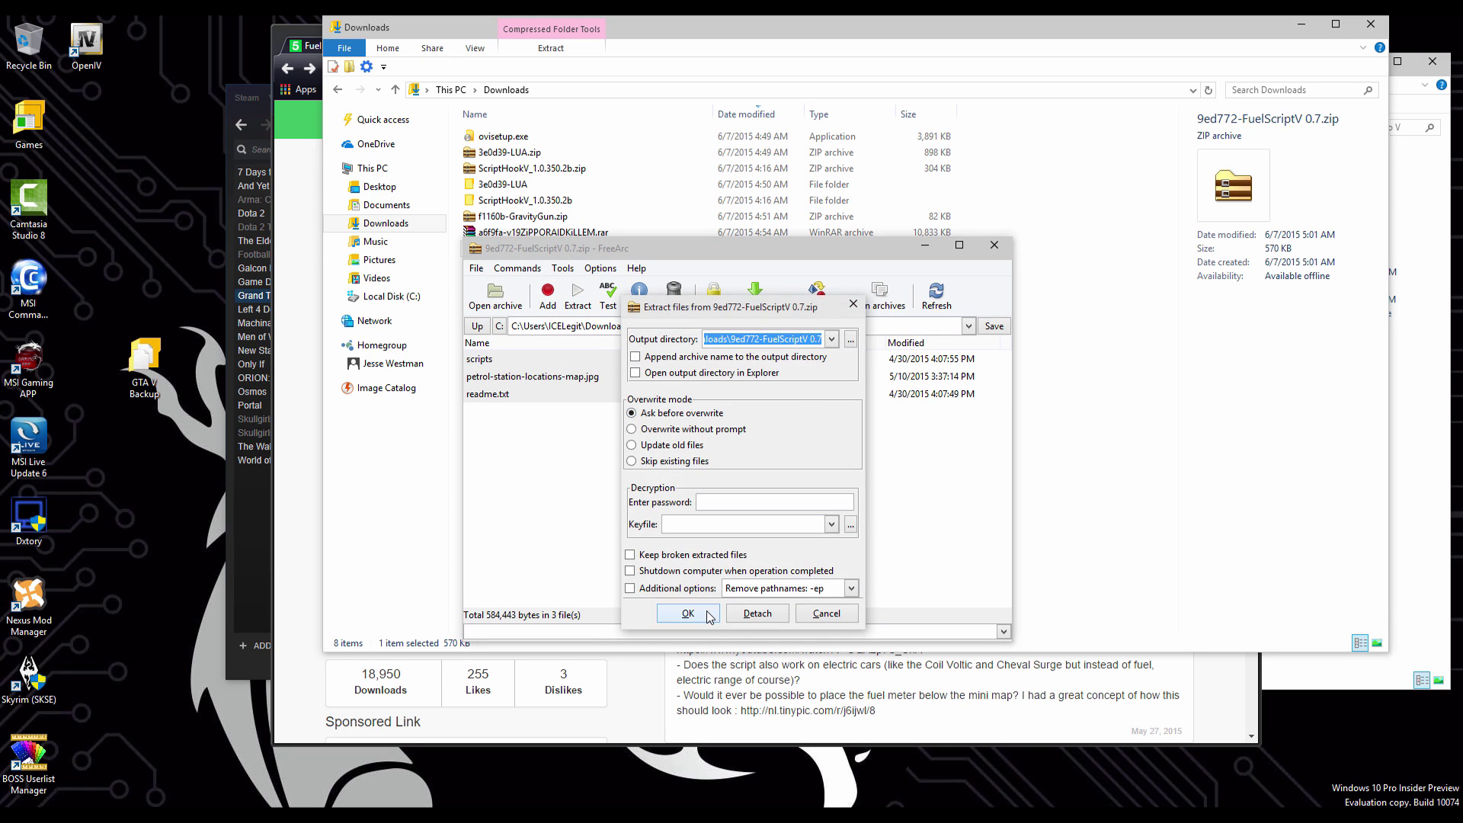
left_click(707, 616)
left_click(995, 244)
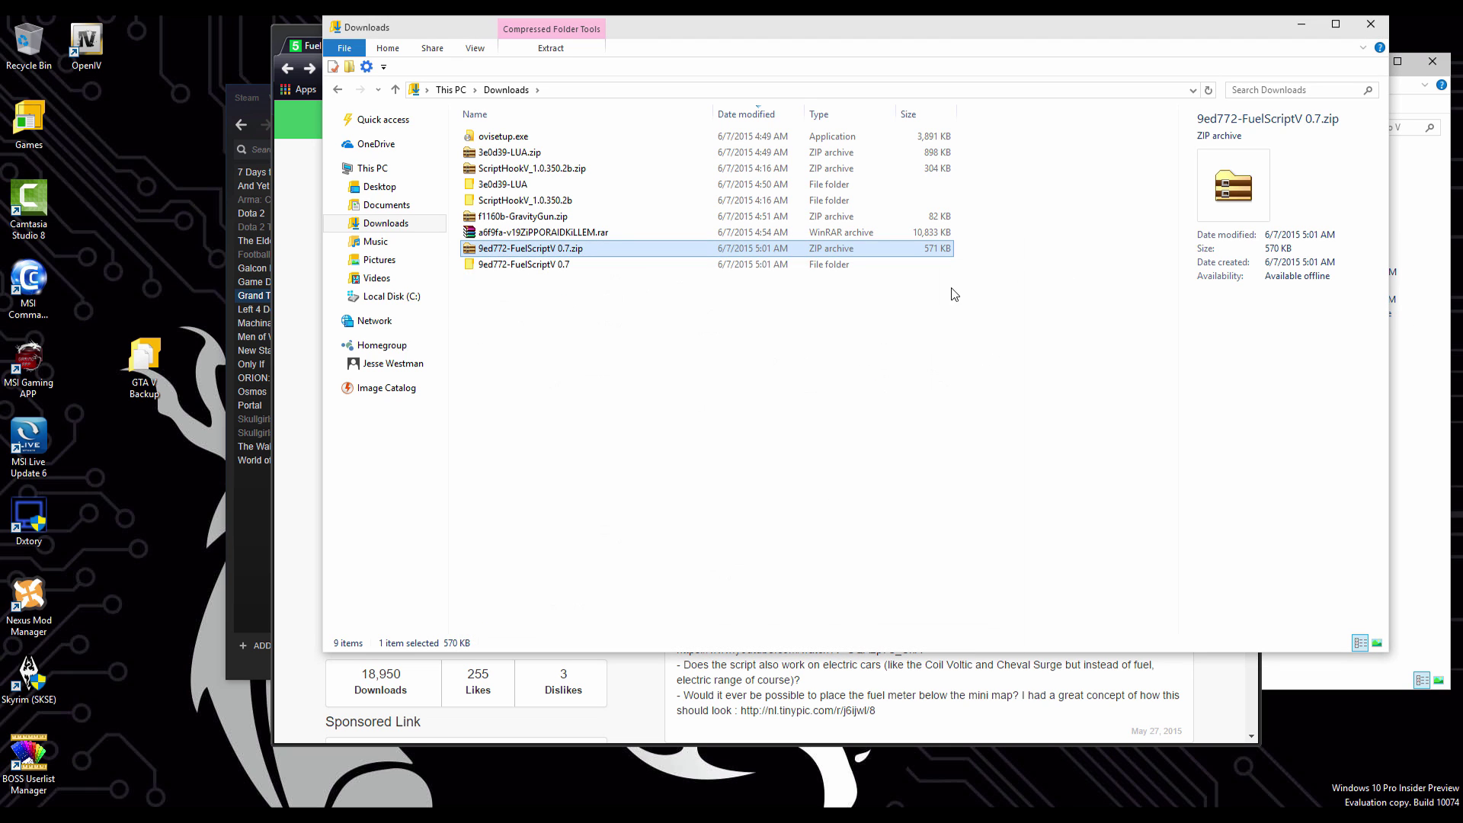
Step: Move the extracted 9ed772-FuelScriptV 0.7 folder into Grand Theft Auto V\Mods and open it there
right_click(510, 268)
left_click(658, 576)
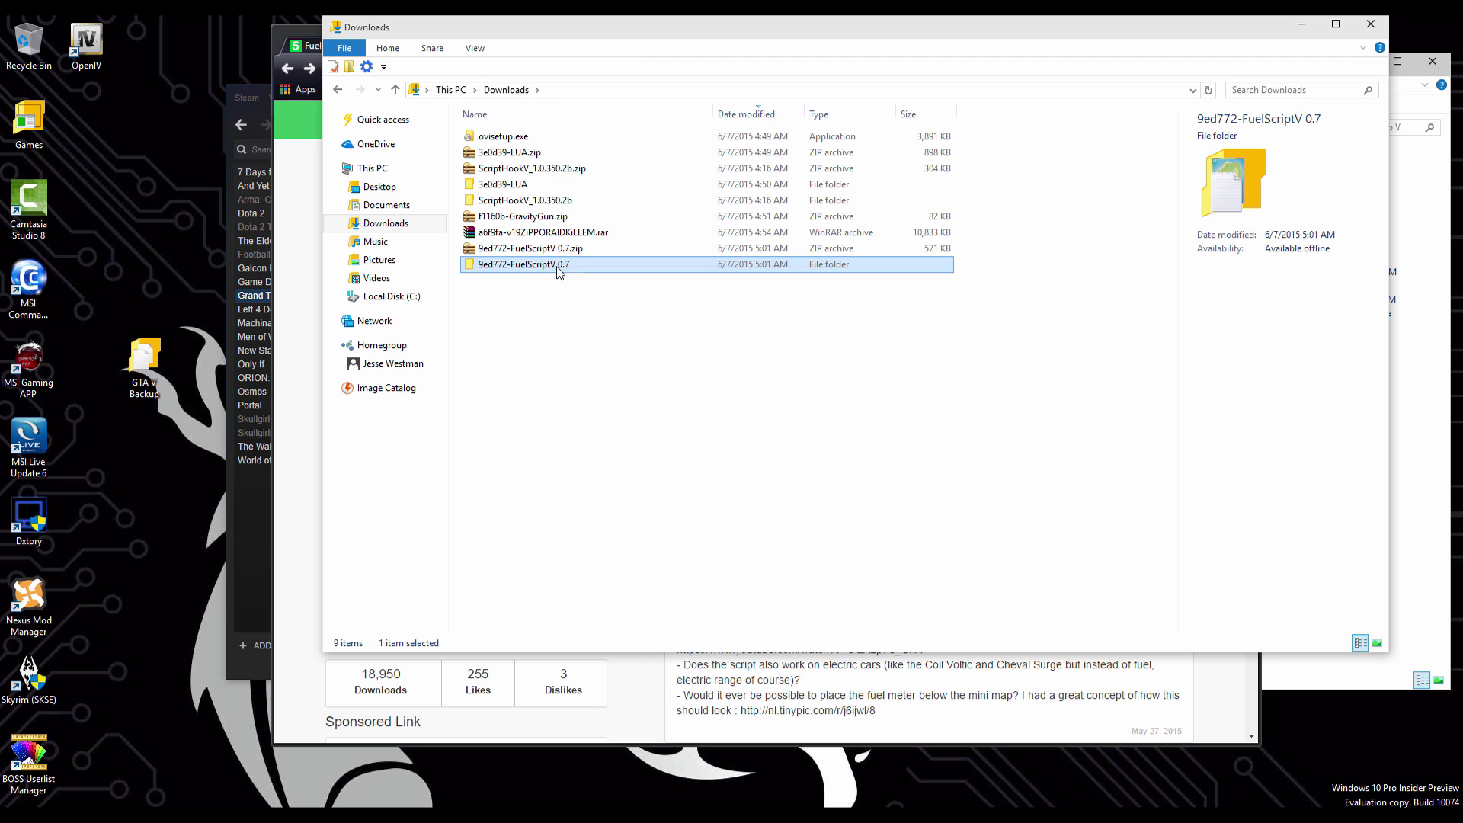
right_click(561, 273)
left_click(647, 580)
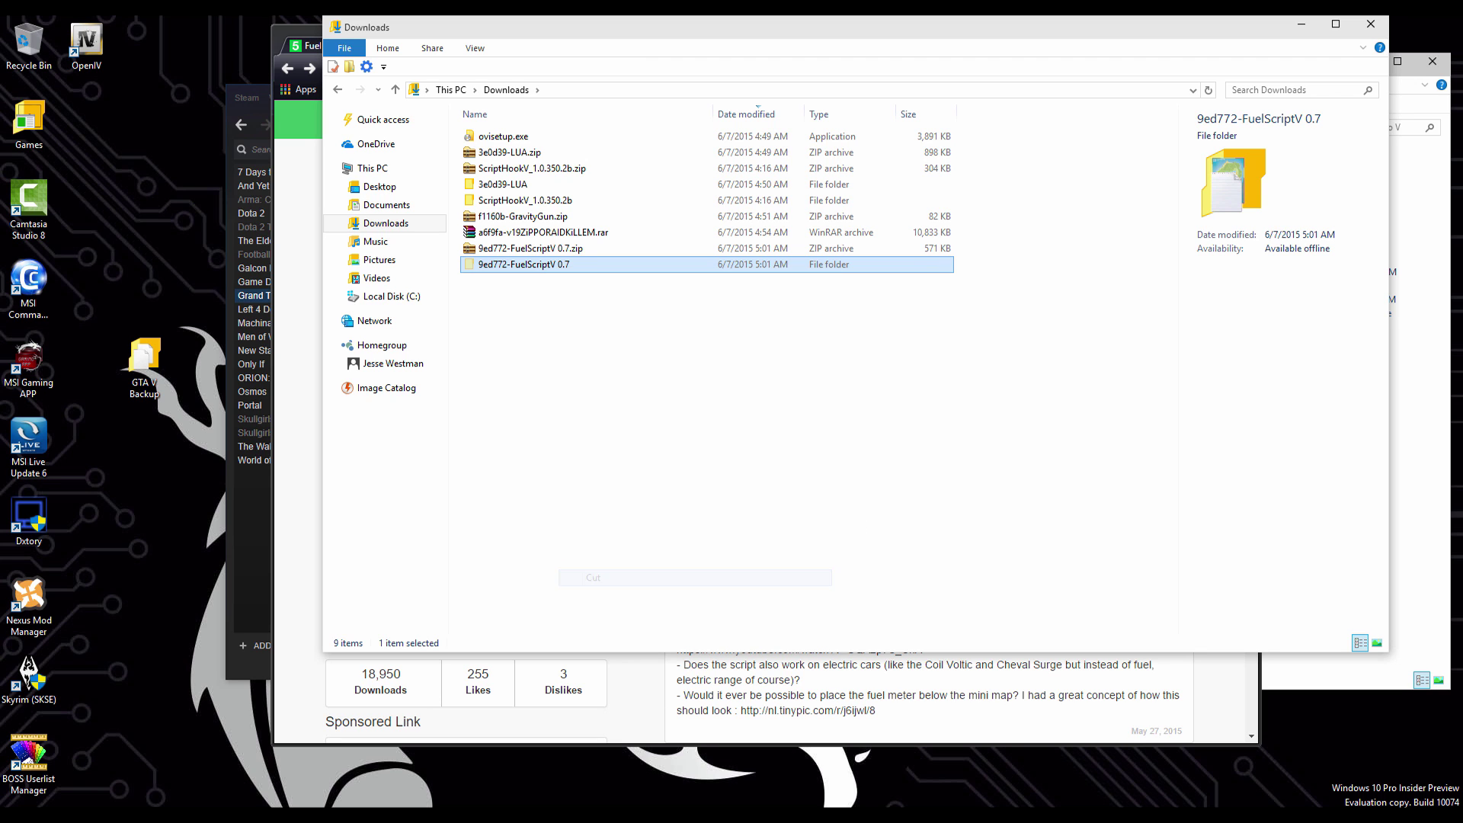
left_click(1427, 177)
double_click(711, 653)
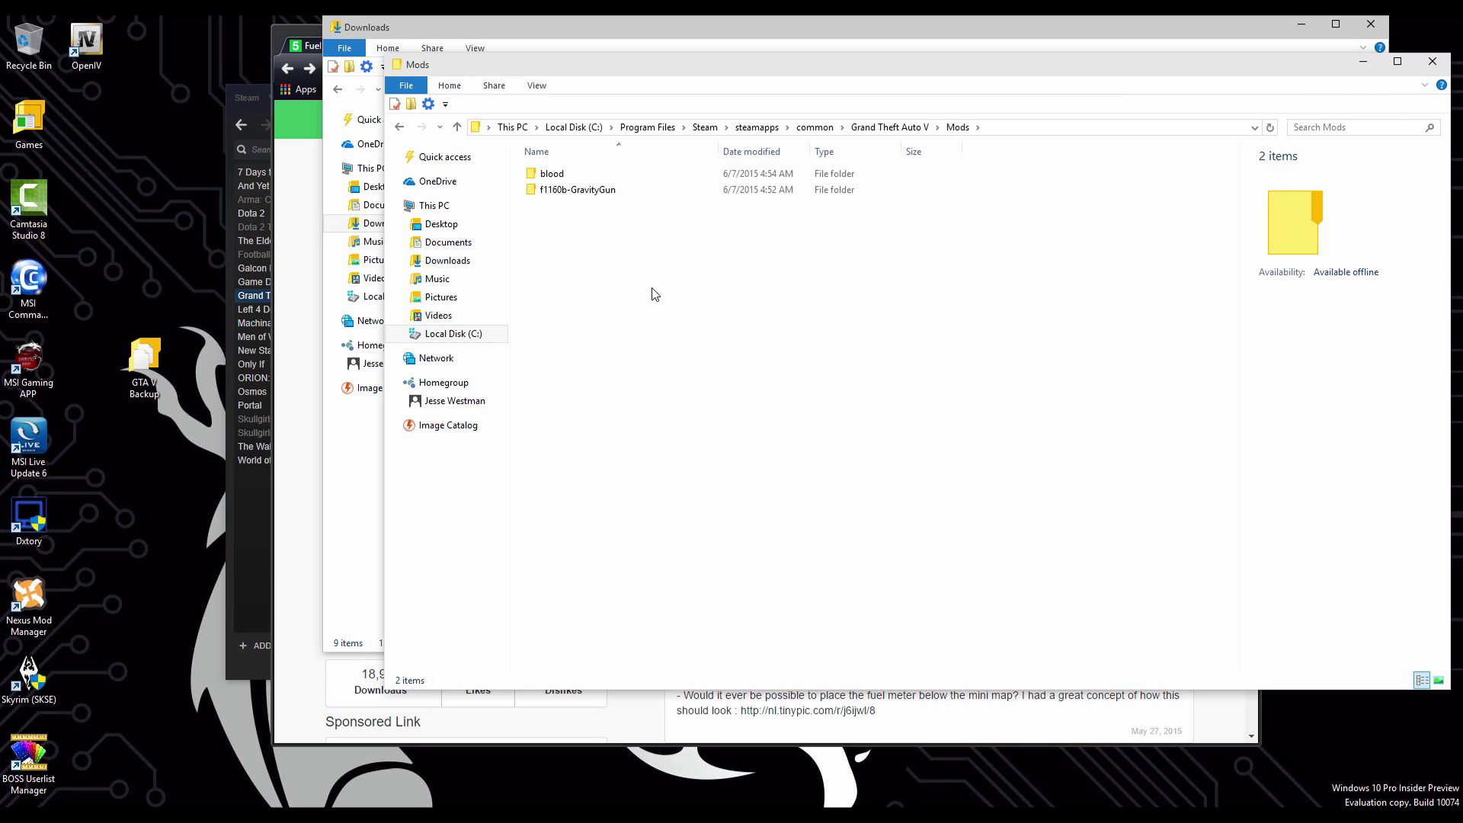
right_click(652, 286)
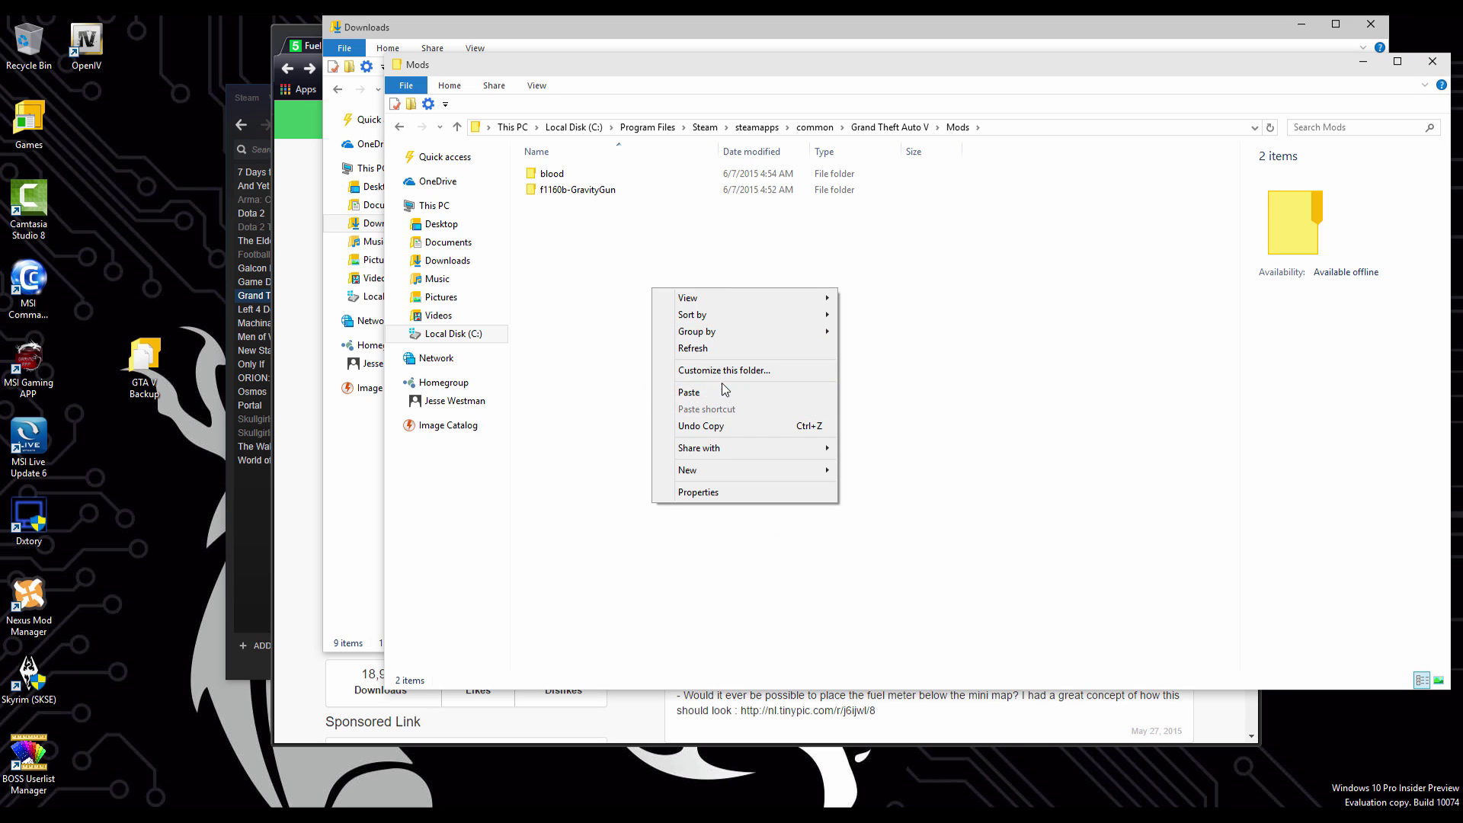
left_click(724, 387)
double_click(602, 207)
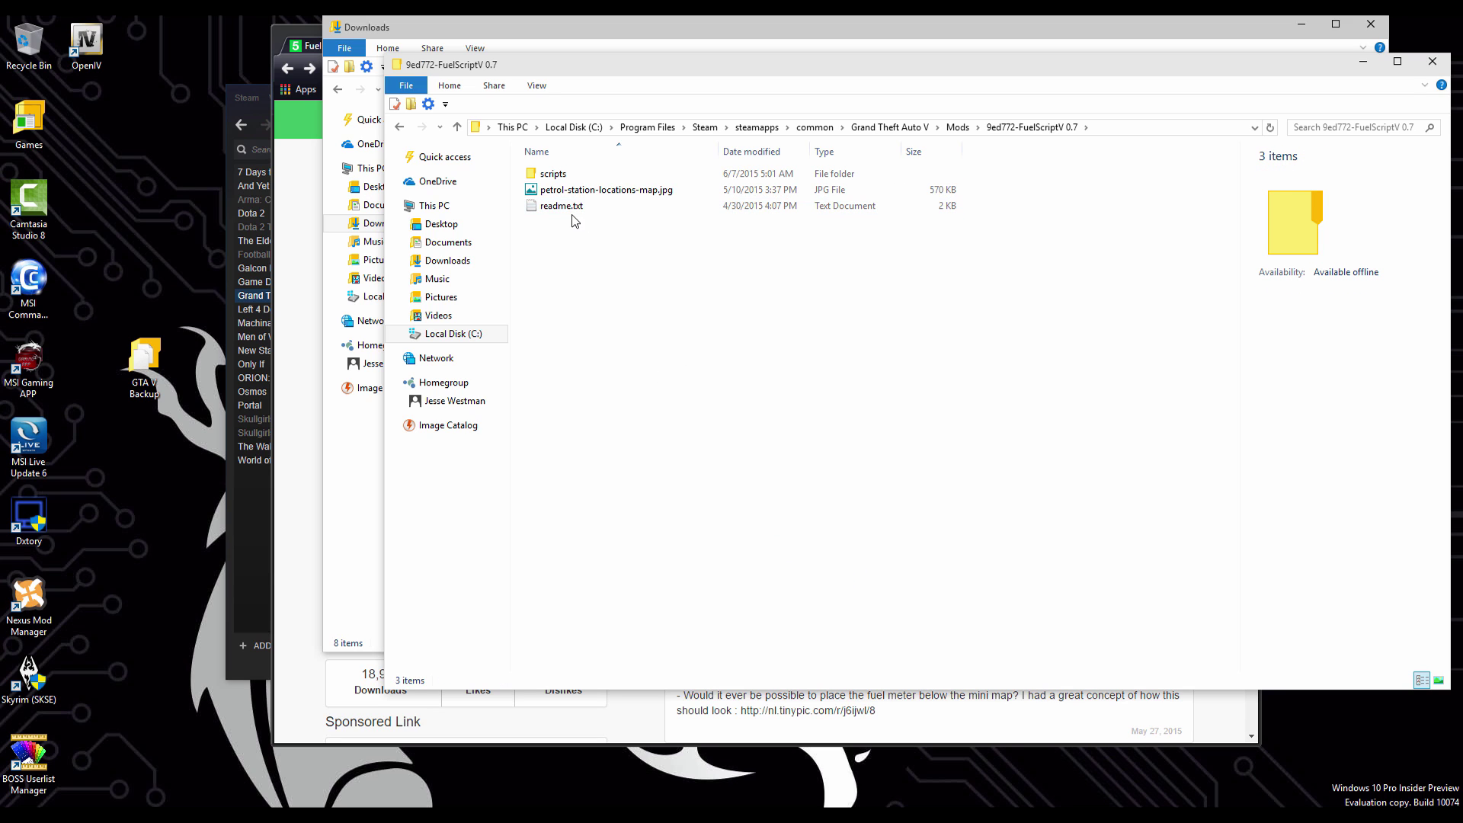
Step: Open the scripts\addins folder of the extracted 9ed772-FuelScriptV 0.7 mod and copy FuelScriptV.lua
double_click(567, 176)
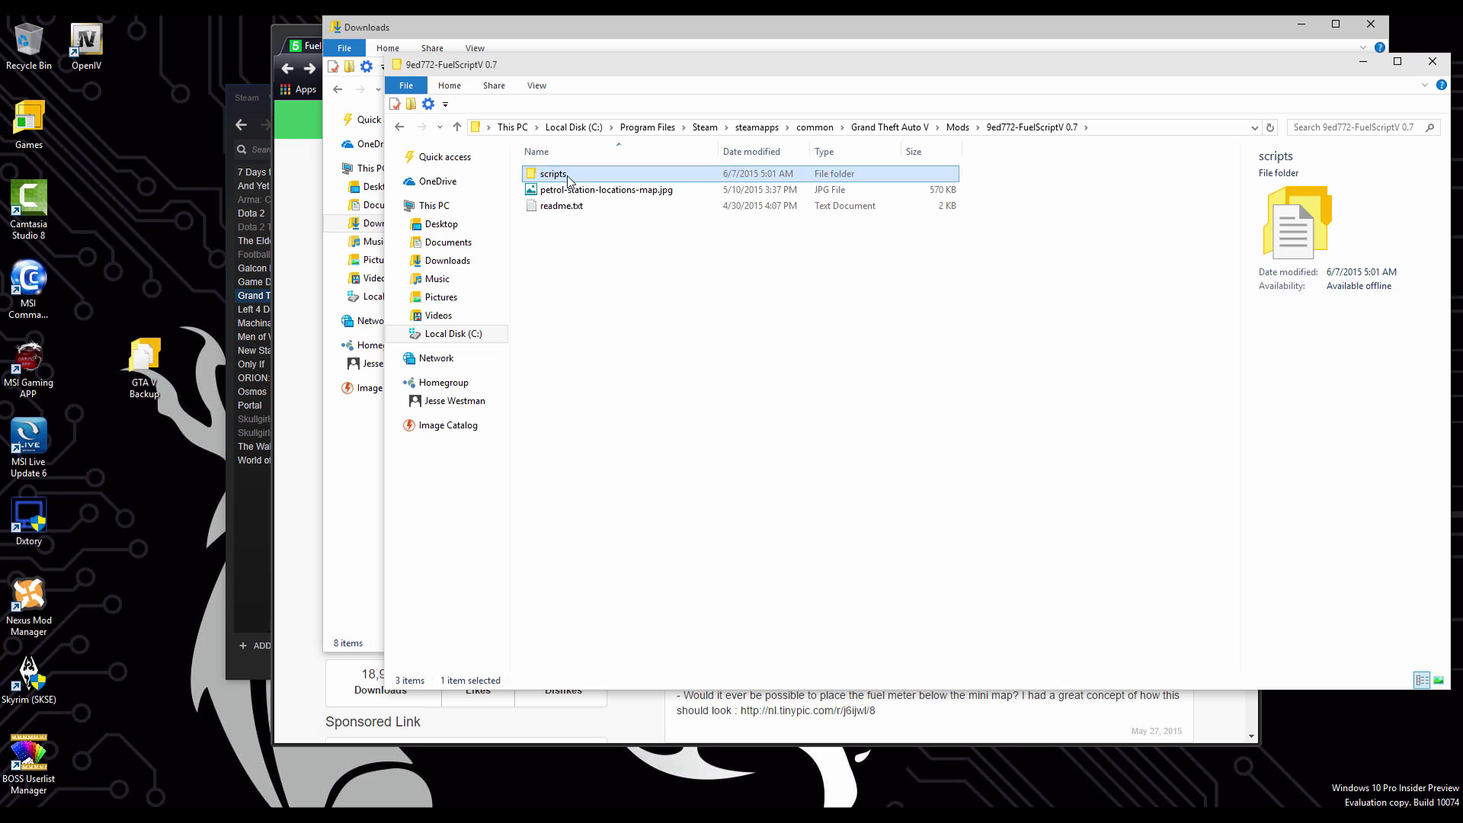
double_click(567, 175)
right_click(569, 175)
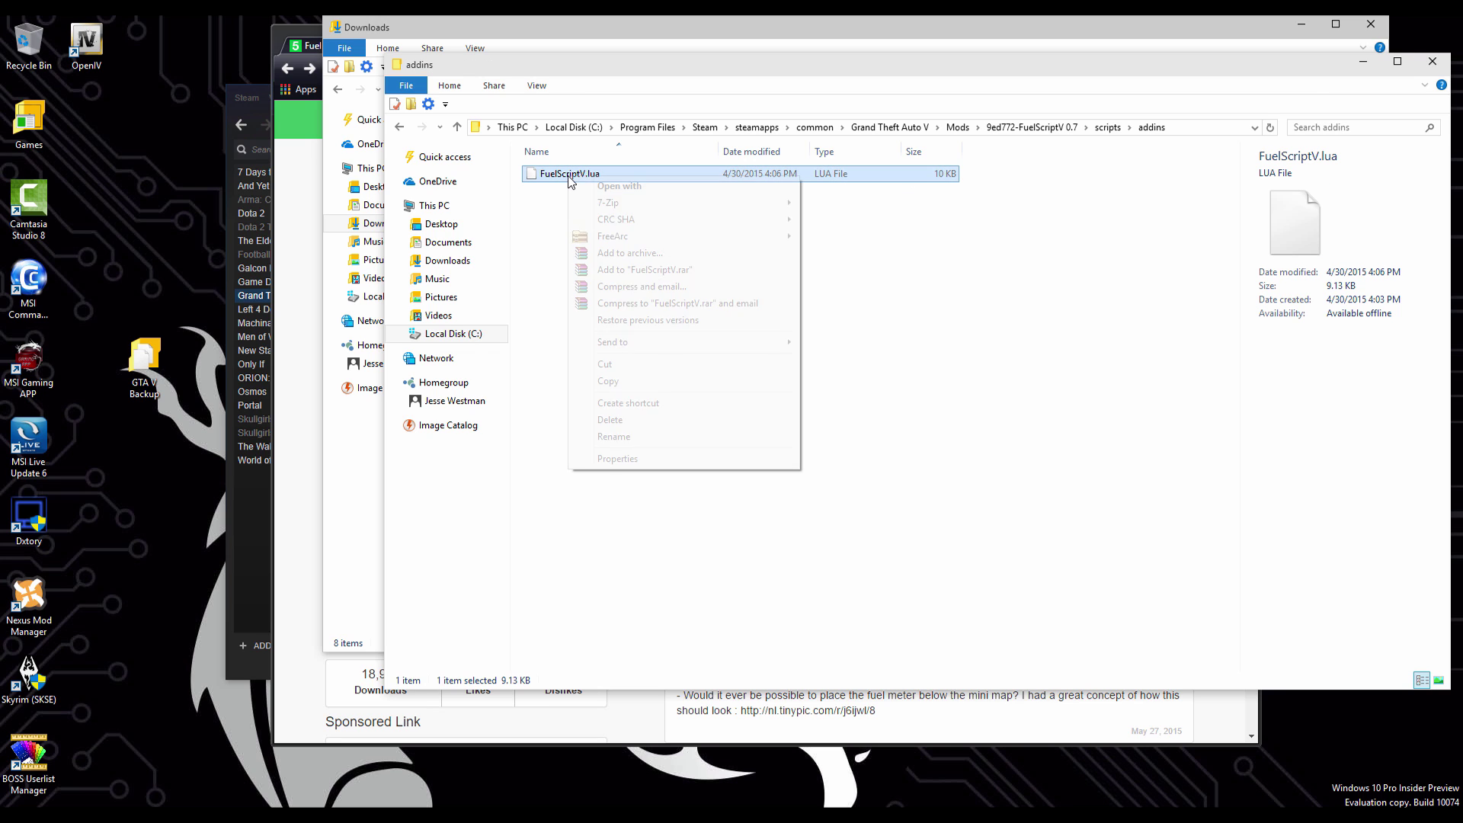
left_click(677, 380)
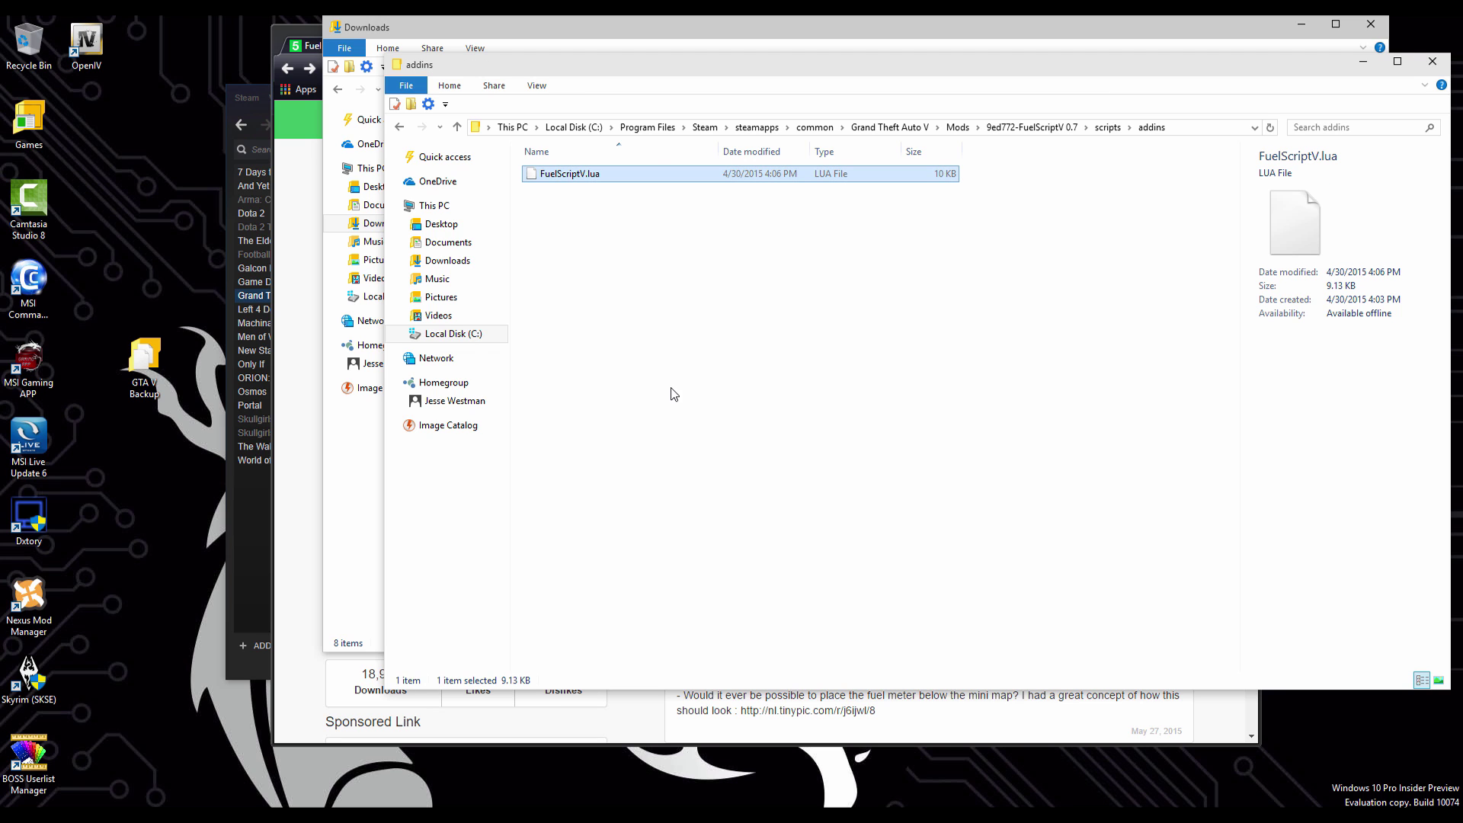
Step: Paste FuelScriptV.lua into the scripts\addins folder of the Grand Theft Auto V directory
left_click(902, 126)
scroll(699, 418, "down", 2)
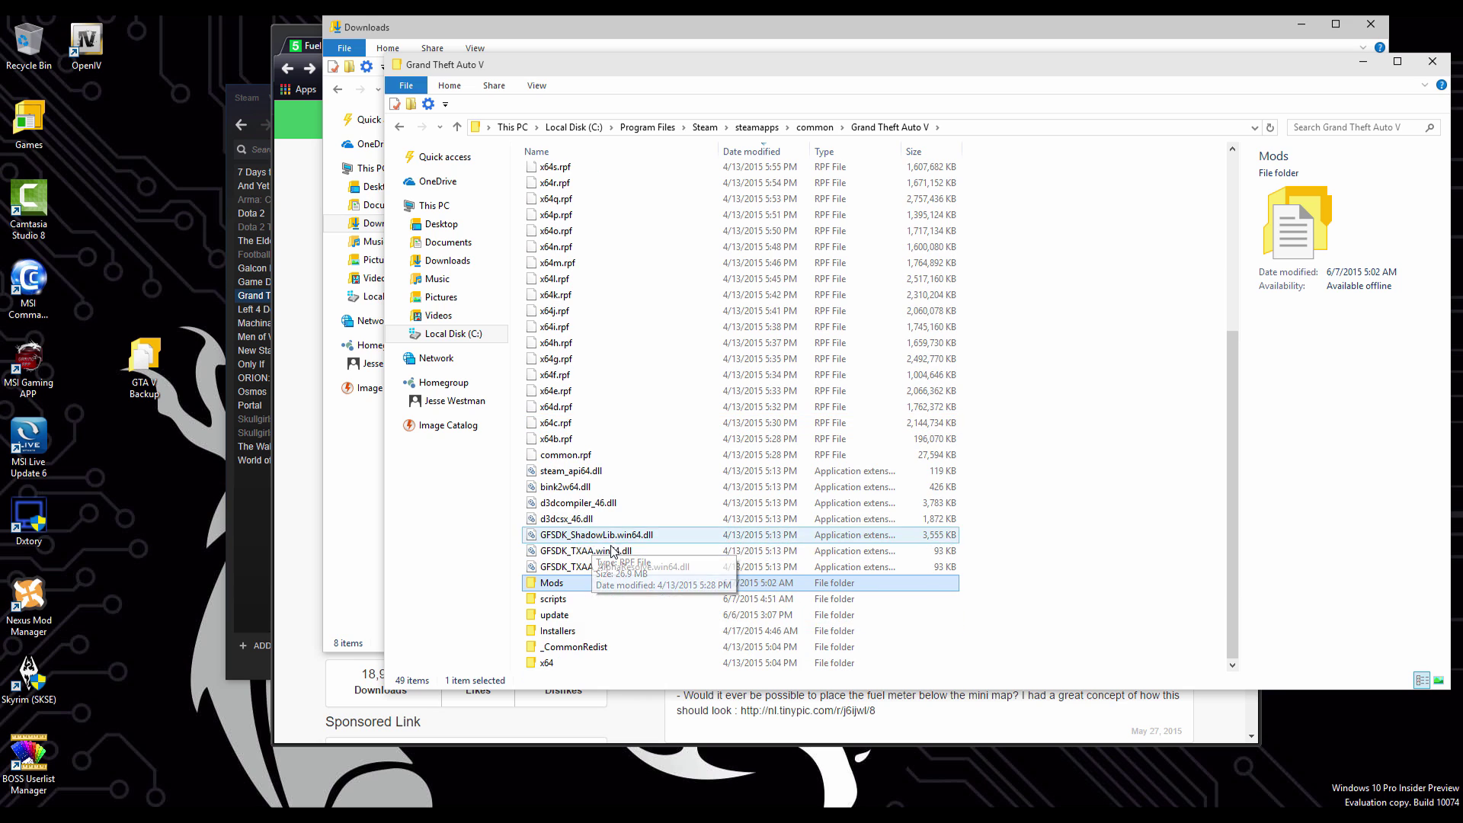
double_click(568, 599)
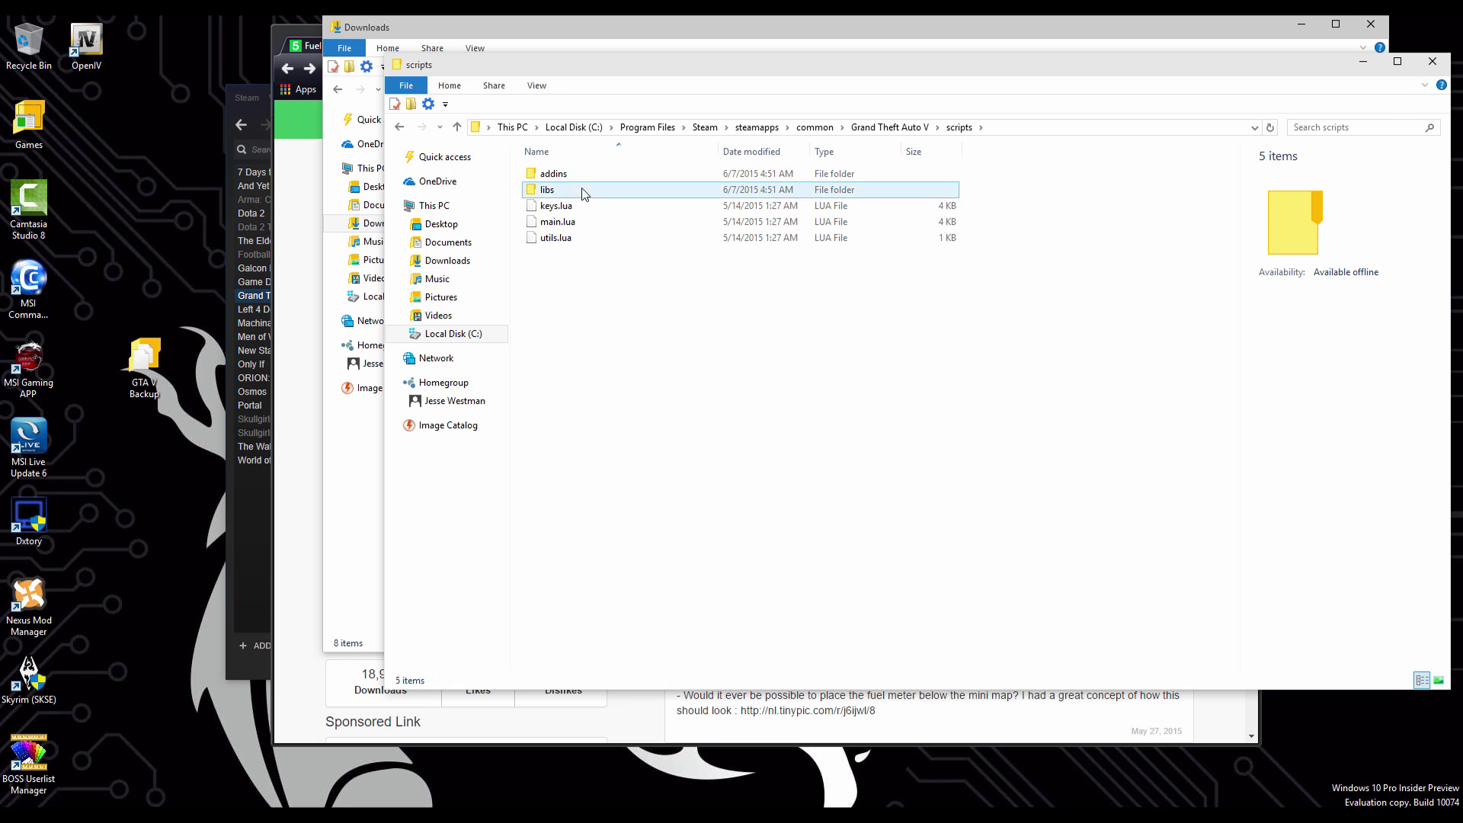
left_click(559, 175)
double_click(559, 175)
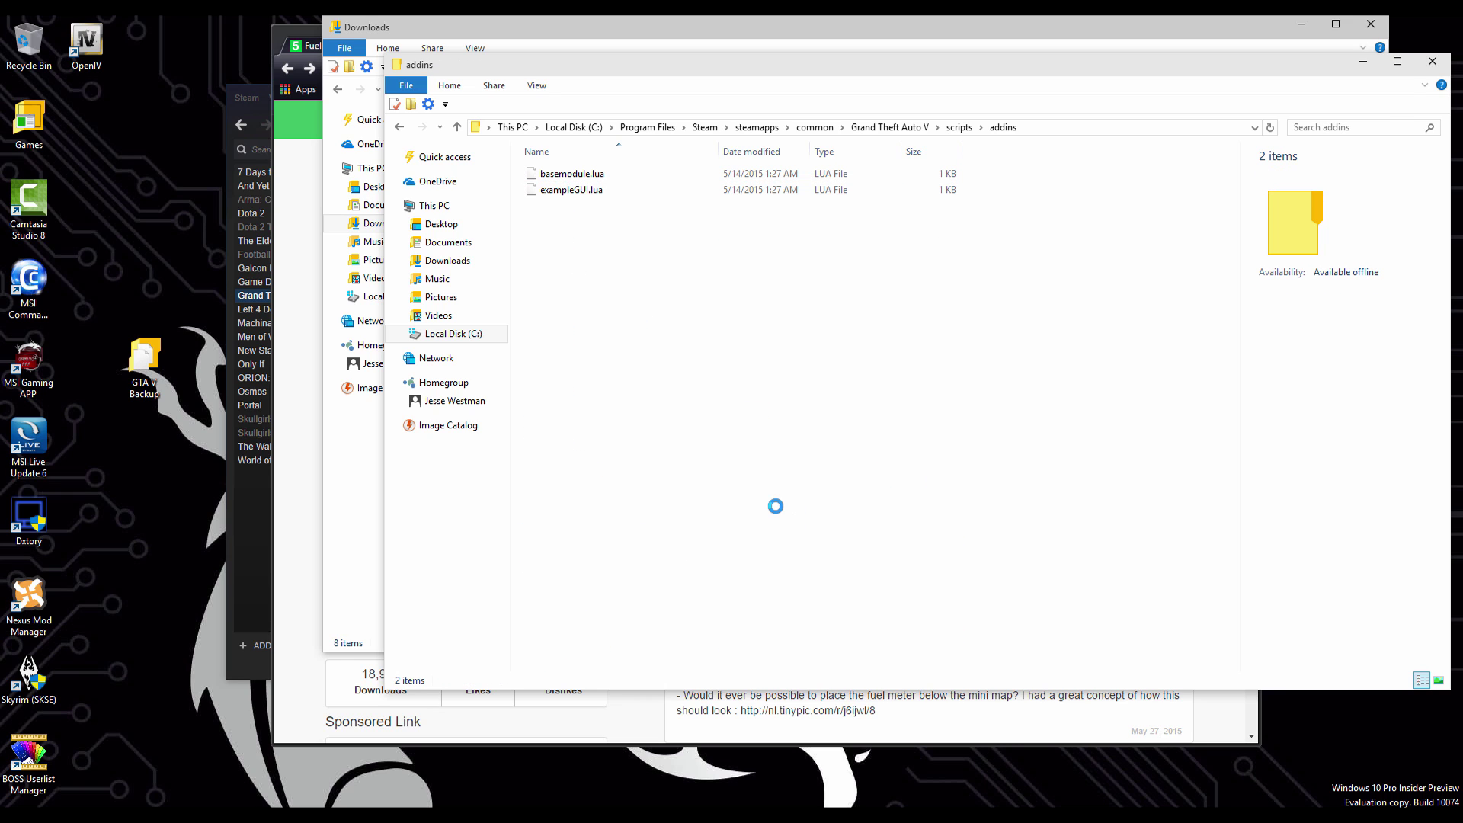
right_click(623, 316)
left_click(729, 426)
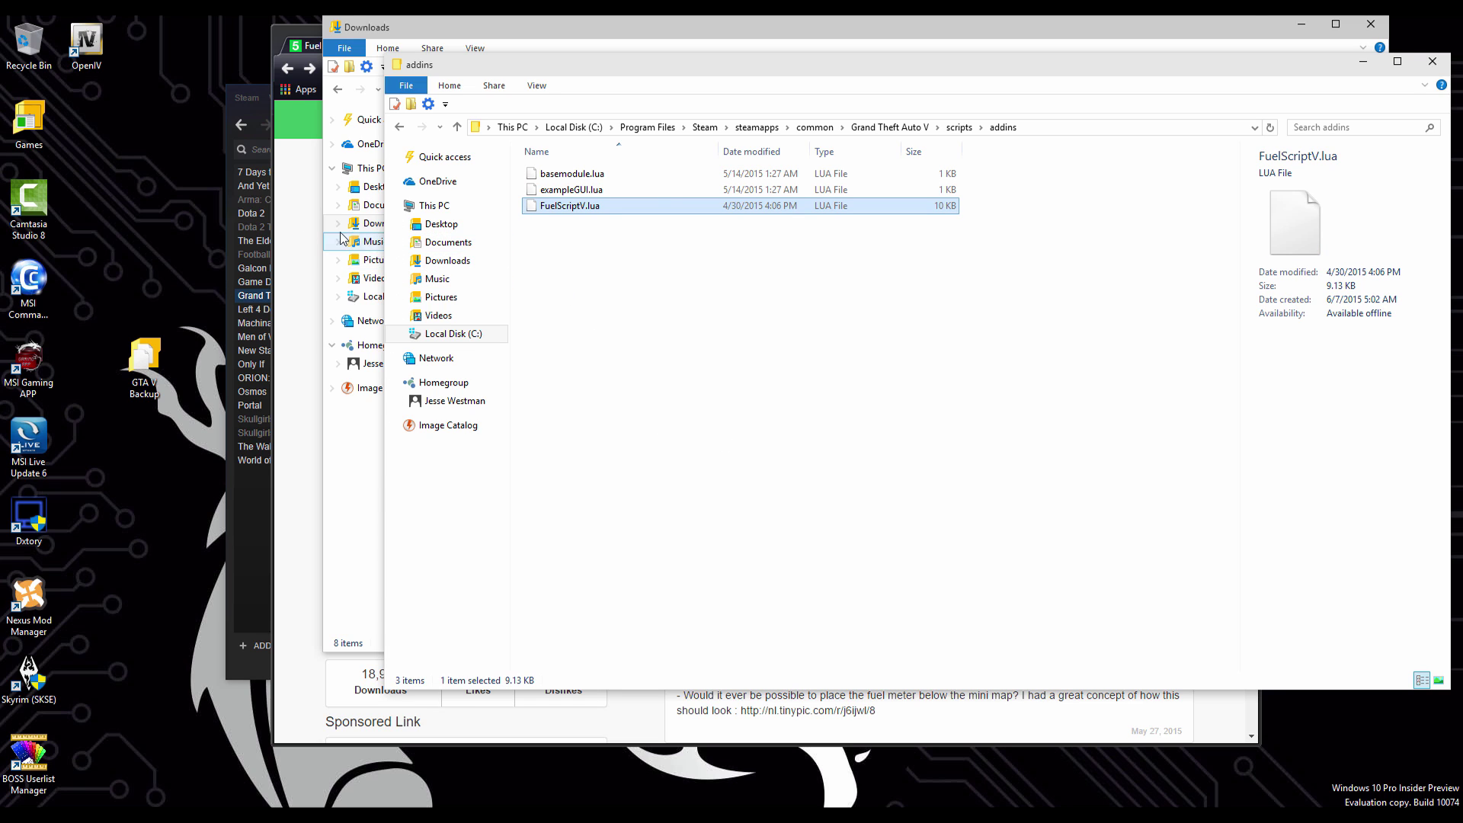
Step: Check the Fuel Script V mod page, return to the 9ed772-FuelScriptV 0.7 folder in Mods and copy petrol-station-locations-map.jpg
left_click(283, 246)
left_click(632, 309)
key("BackSpace")
key("BackSpace")
key("BackSpace")
key("BackSpace")
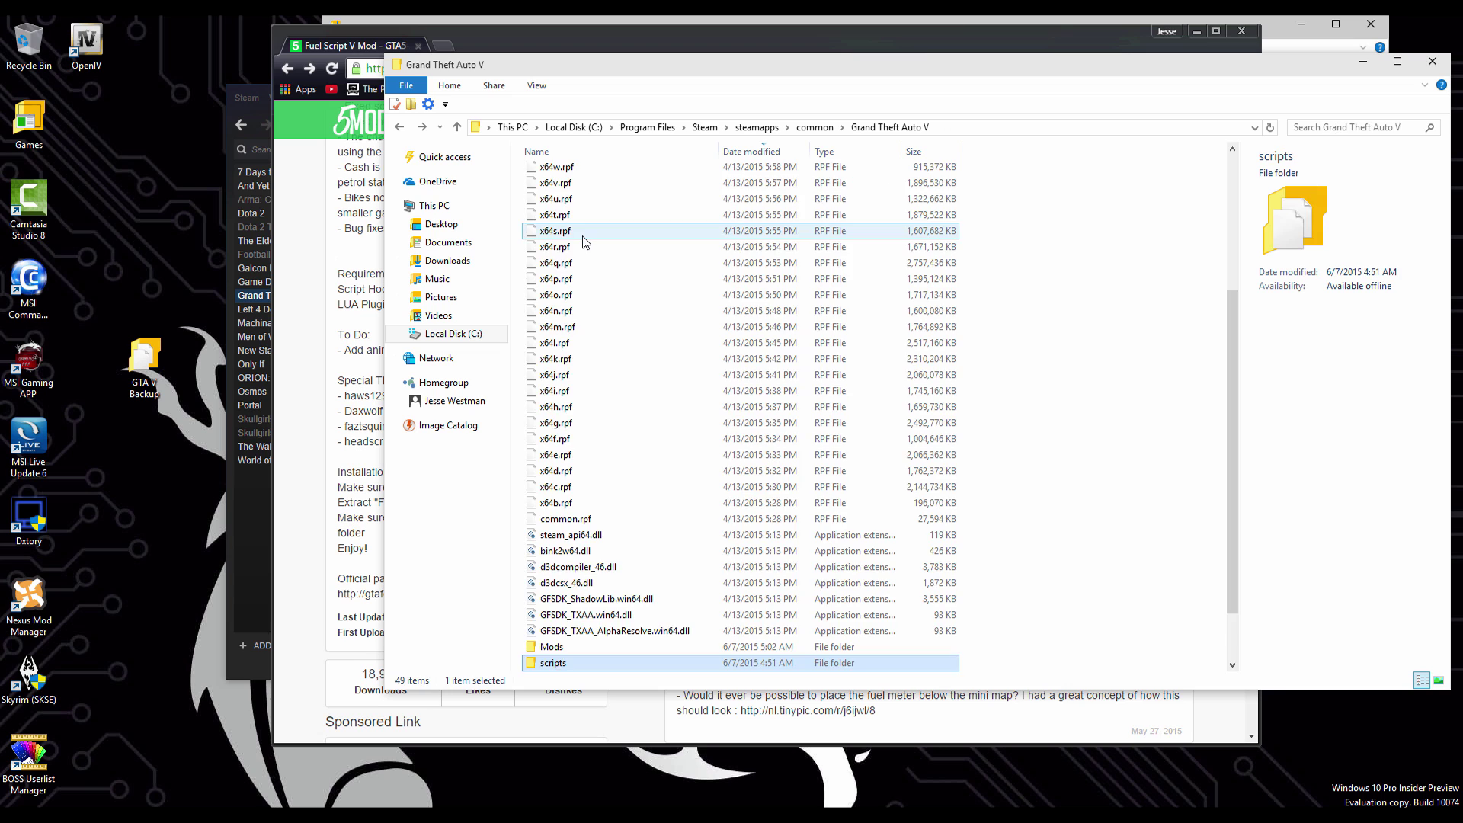
left_click(566, 212)
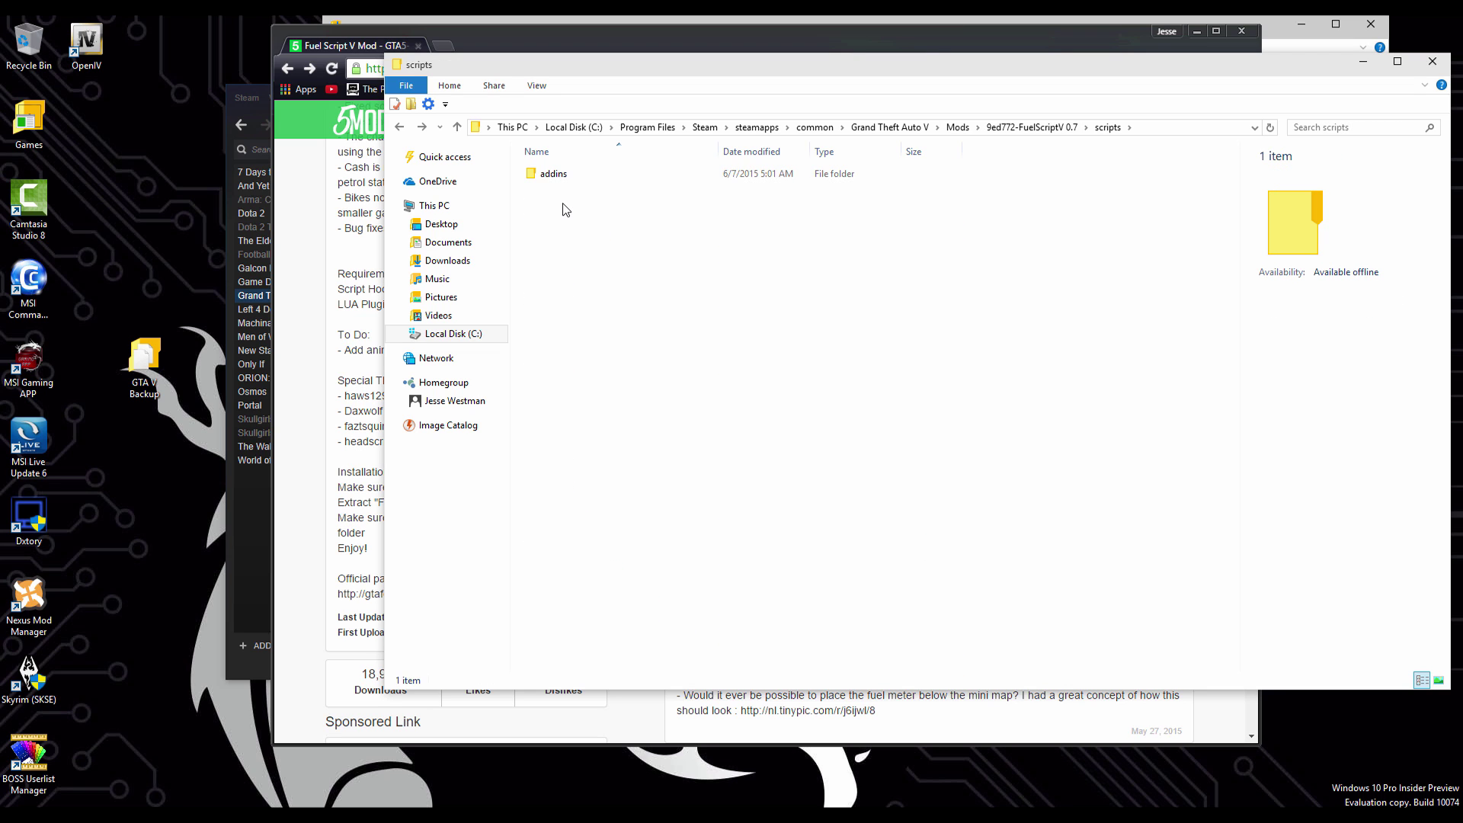
key("BackSpace")
right_click(565, 197)
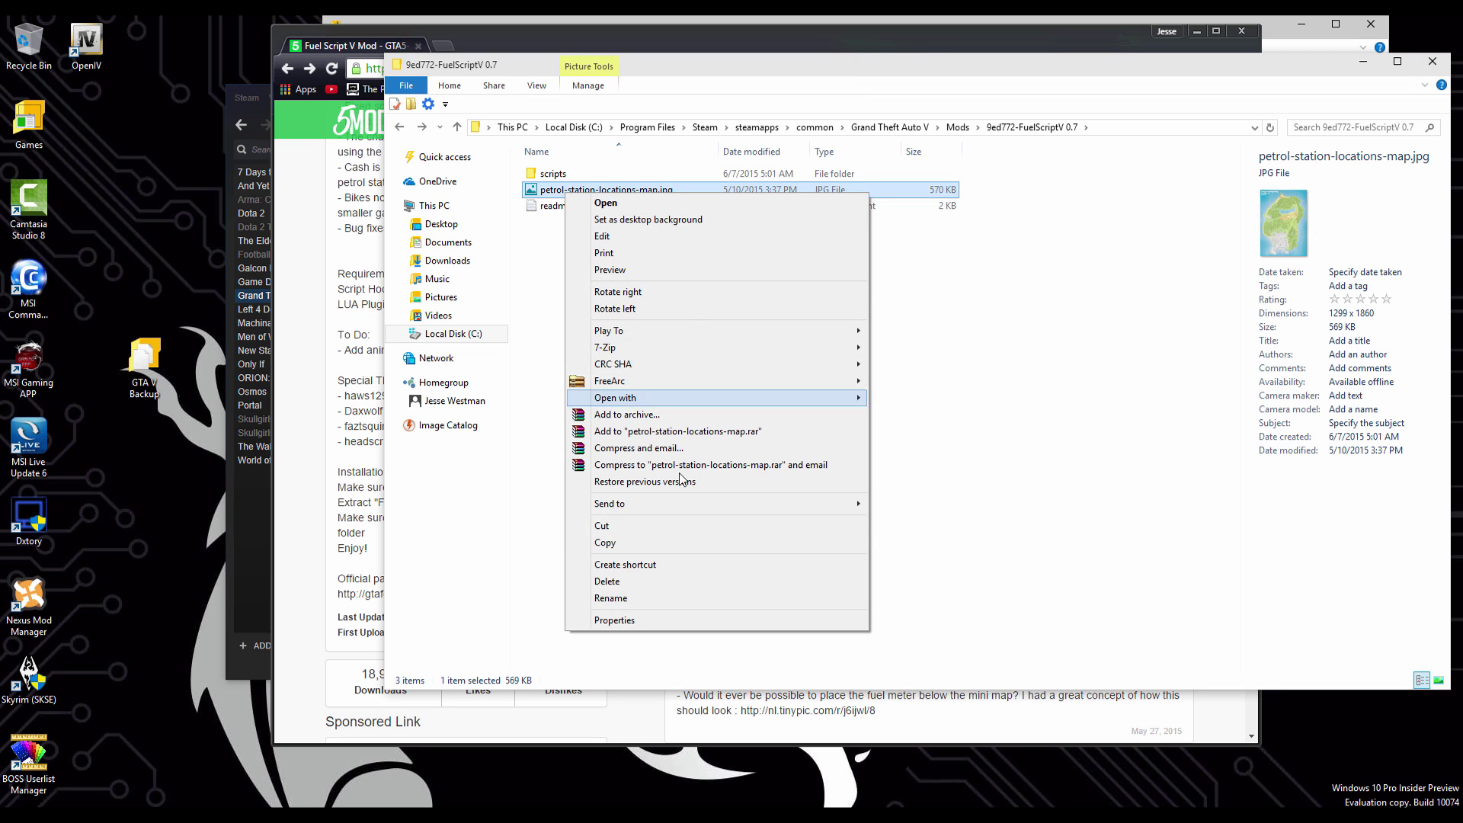
left_click(676, 542)
Step: Paste the petrol station map image into the main Grand Theft Auto V folder and put the folder window away
left_click(890, 128)
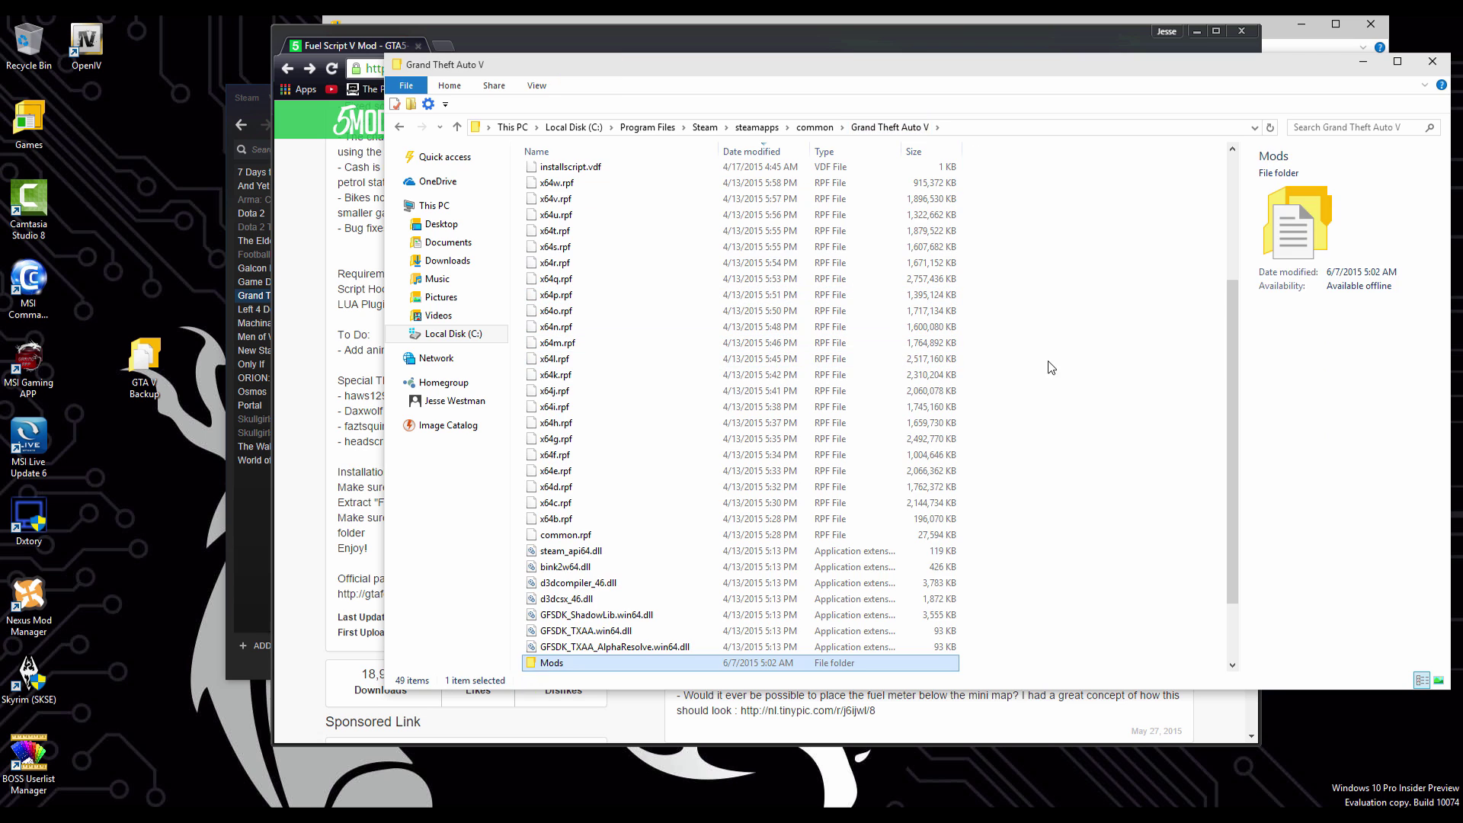
right_click(1075, 510)
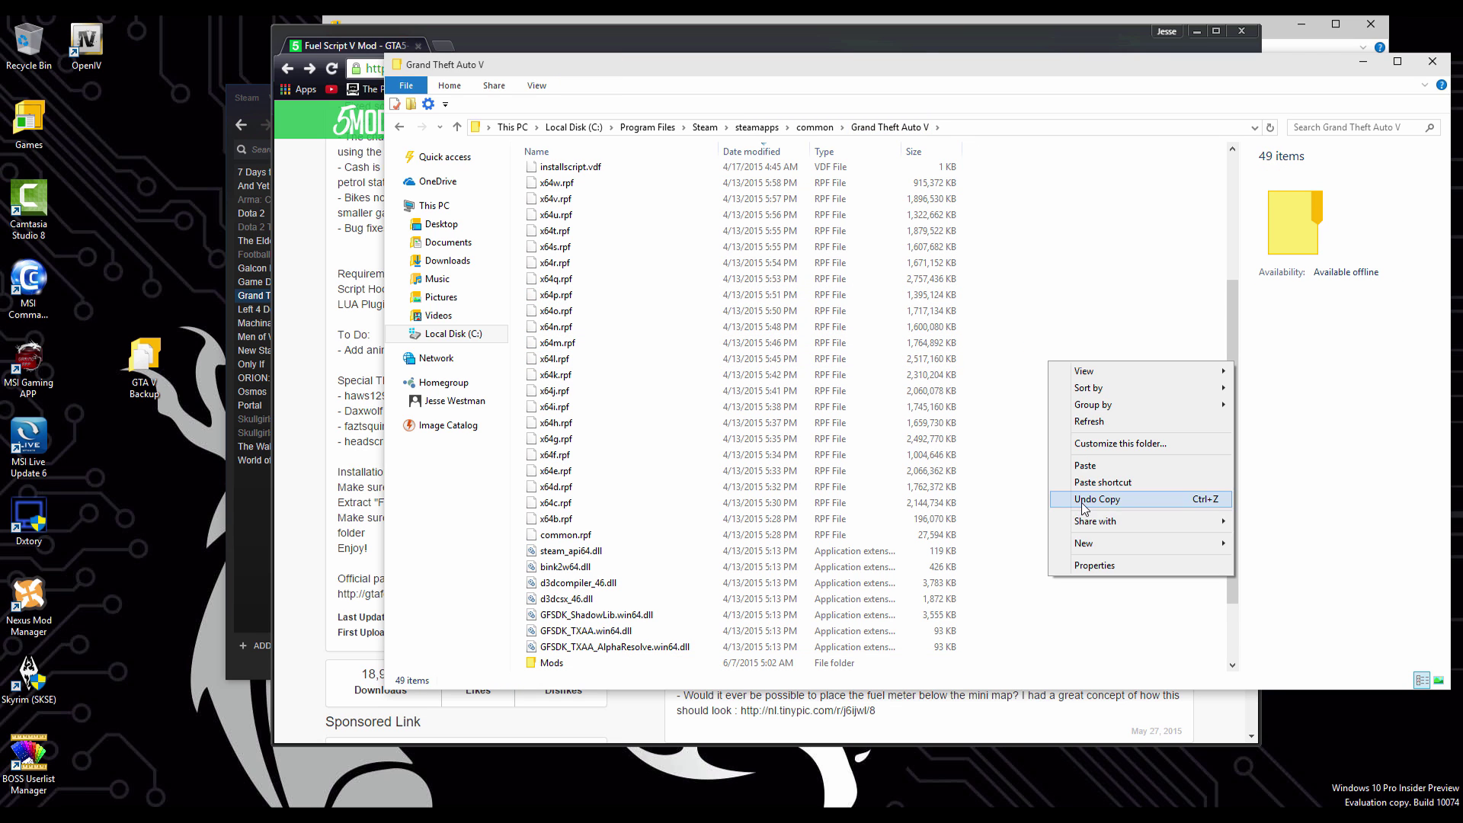
left_click(1098, 462)
key("alt+F4")
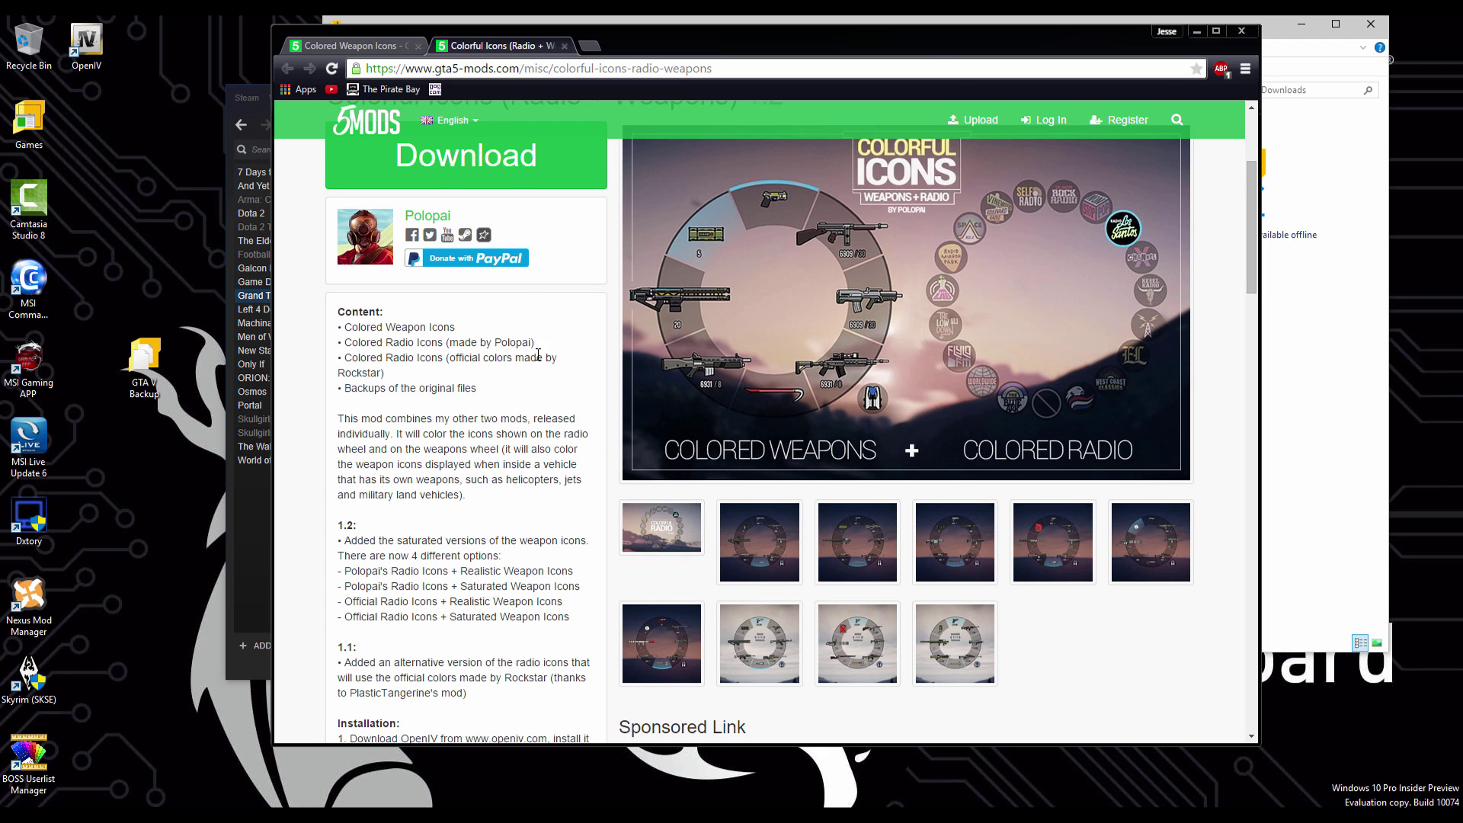
Step: Download Colorful Icons (Radio + Weapons) 1.2 and return to the installation instructions on its mod page
scroll(538, 305, "up", 1)
left_click(546, 226)
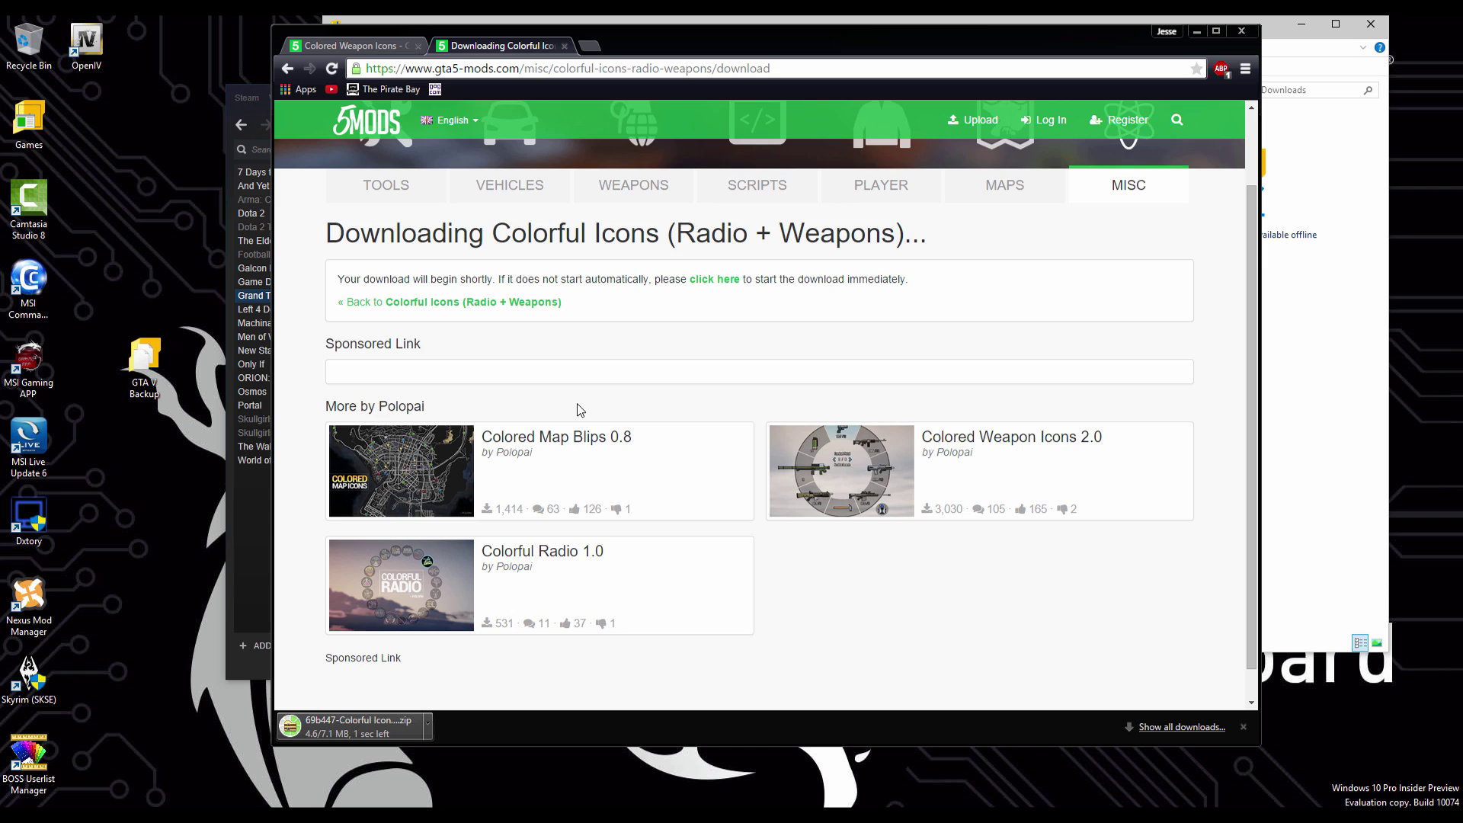
key("alt+Left")
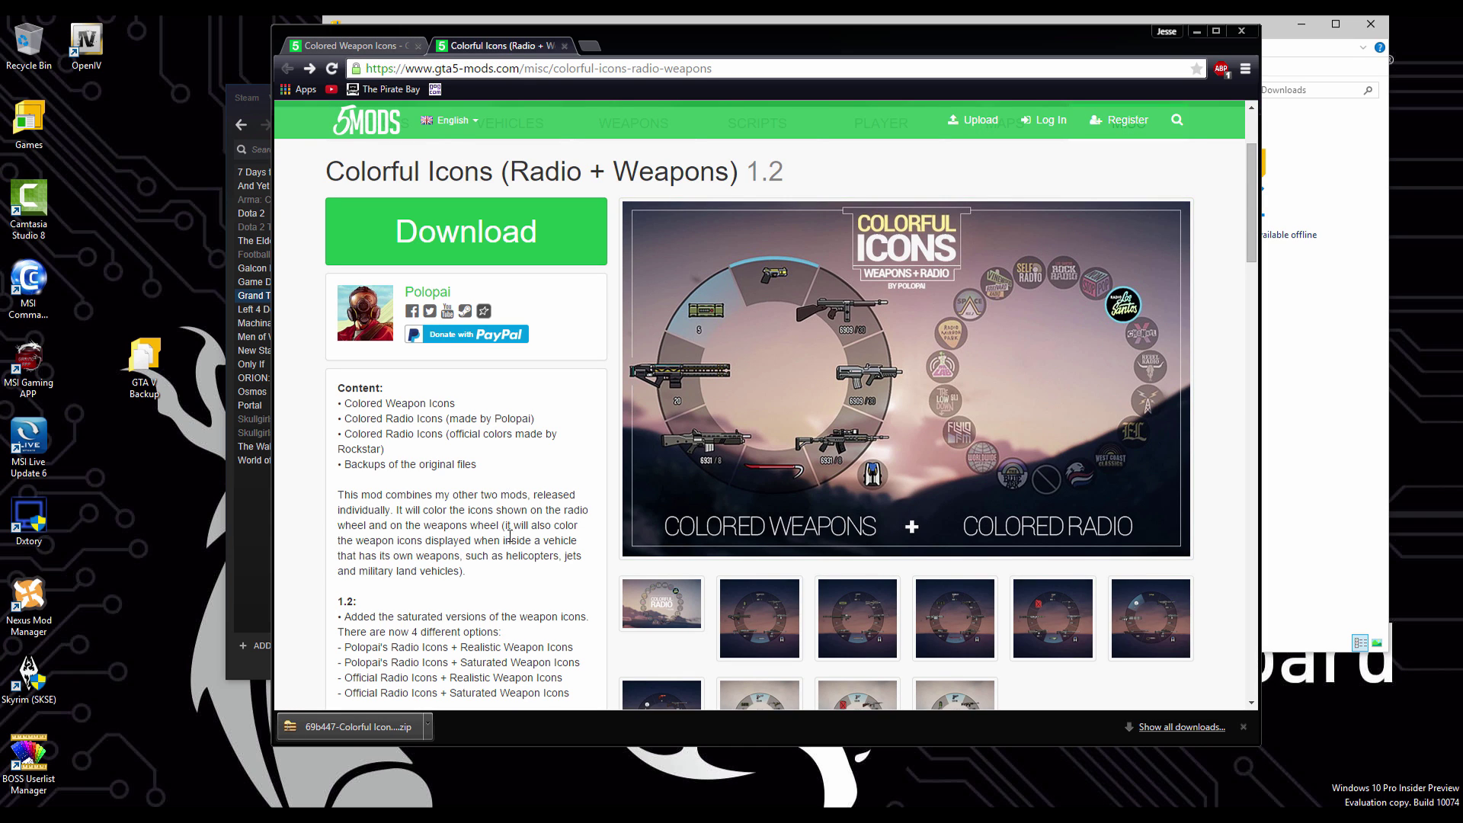
scroll(511, 534, "down", 15)
scroll(519, 516, "up", 6)
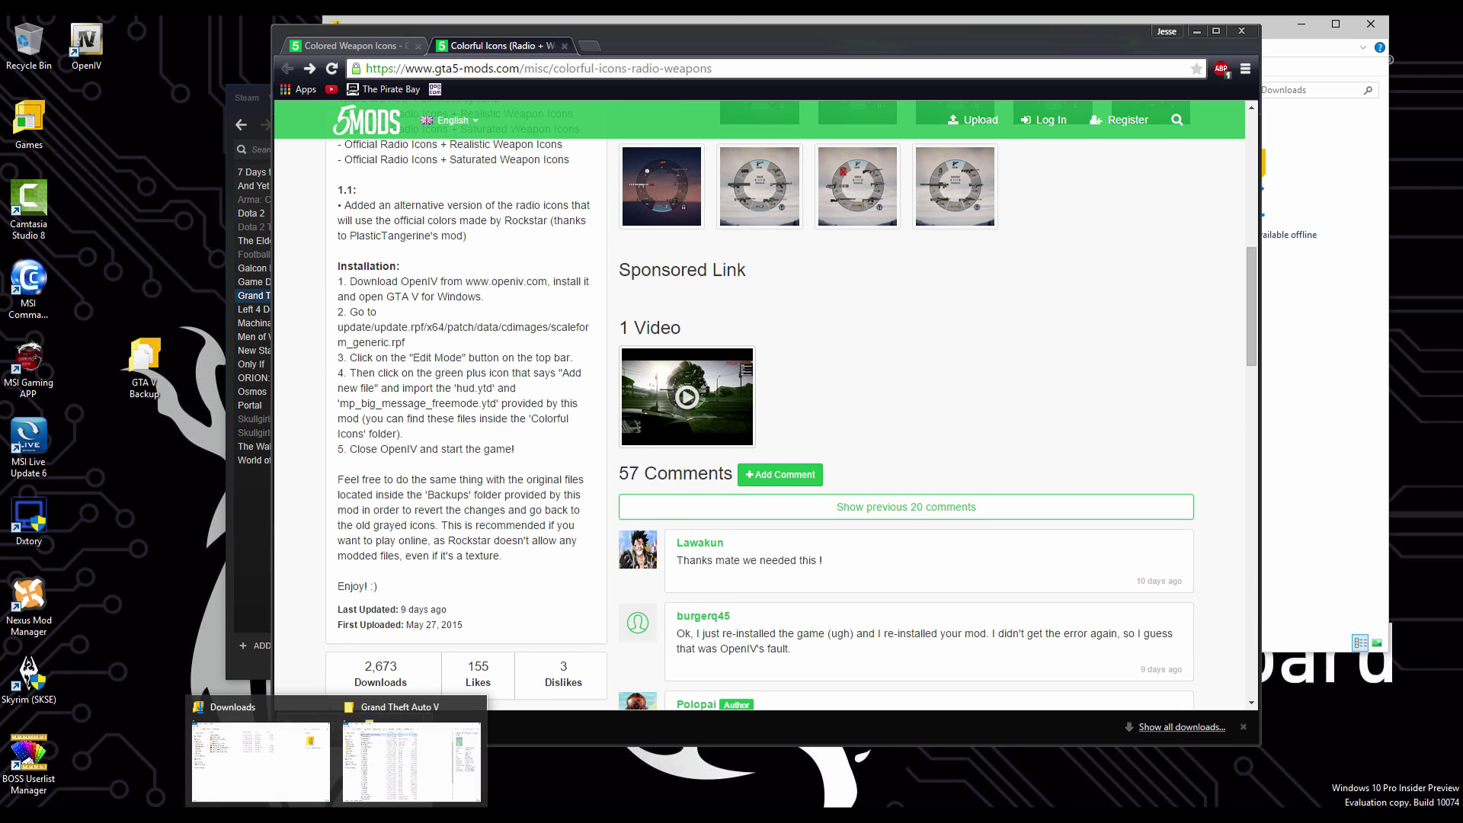
Step: Switch to the Downloads folder, extract 69b447-Colorful Icons 1.2.zip into its own folder and close the archive window
left_click(296, 775)
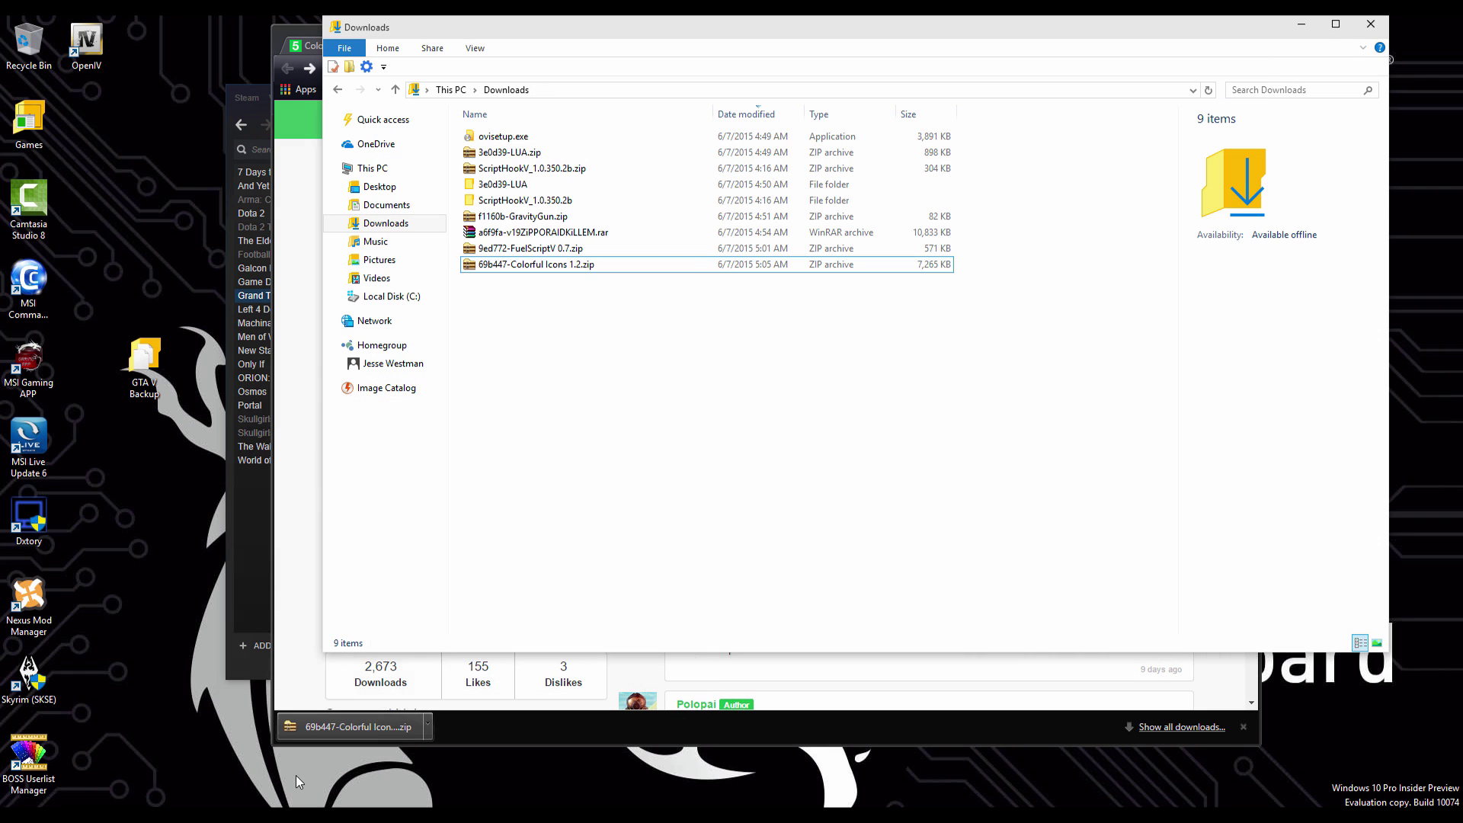
double_click(531, 263)
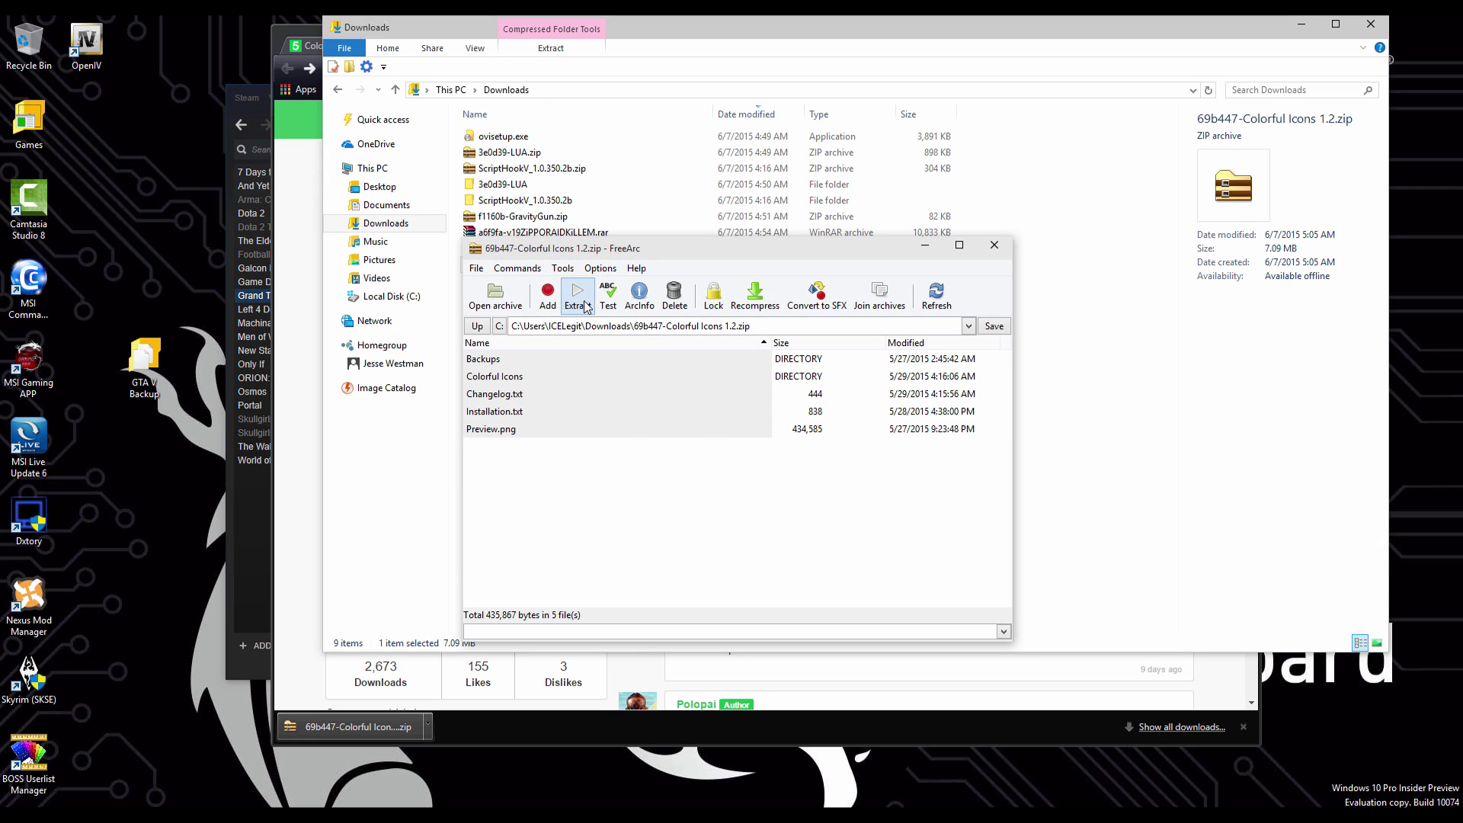
left_click(586, 307)
left_click(689, 615)
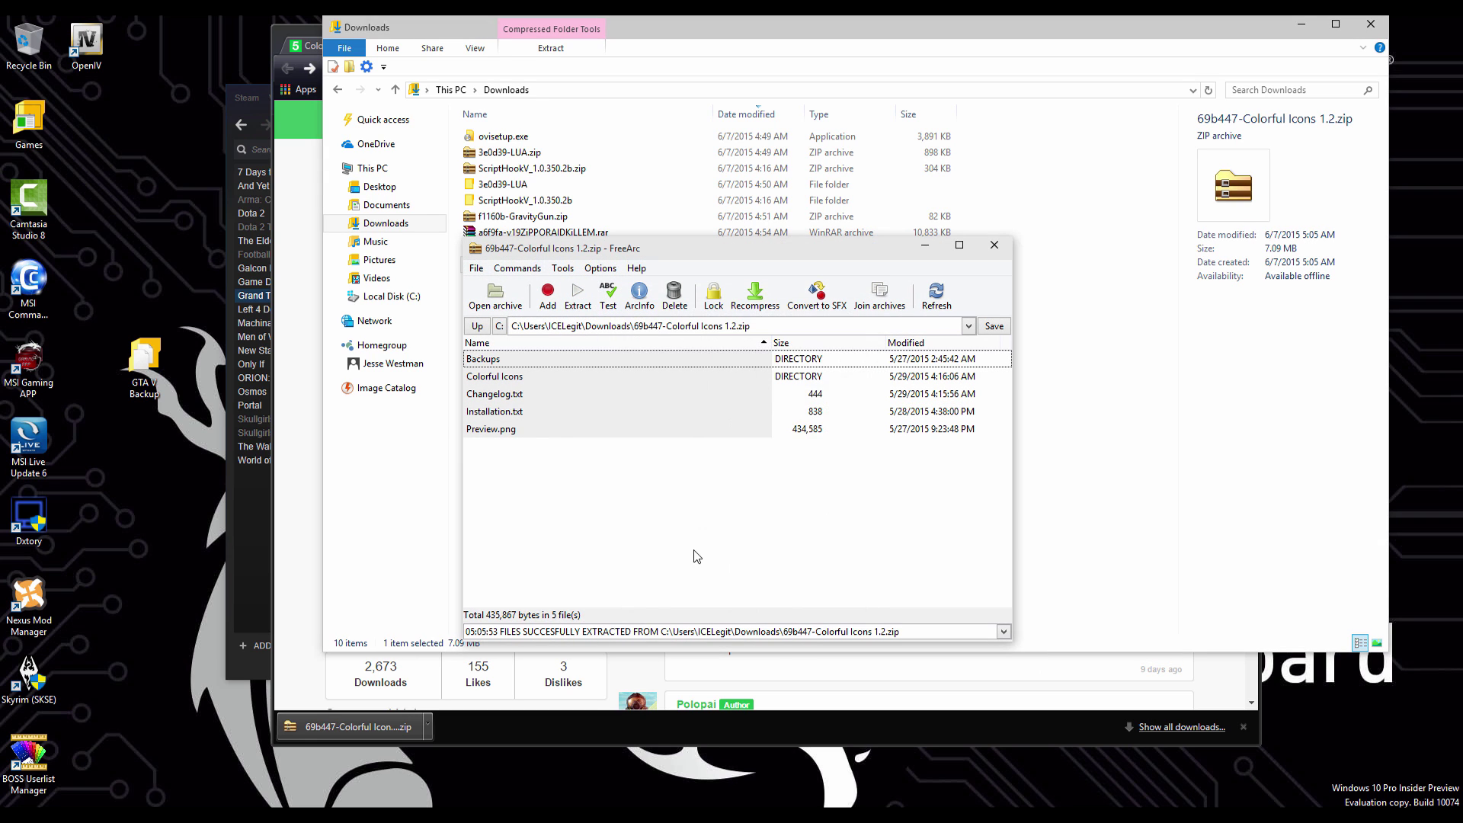
left_click(994, 244)
Step: Move the extracted 69b447-Colorful Icons 1.2 folder from Downloads into Grand Theft Auto V\Mods
double_click(543, 281)
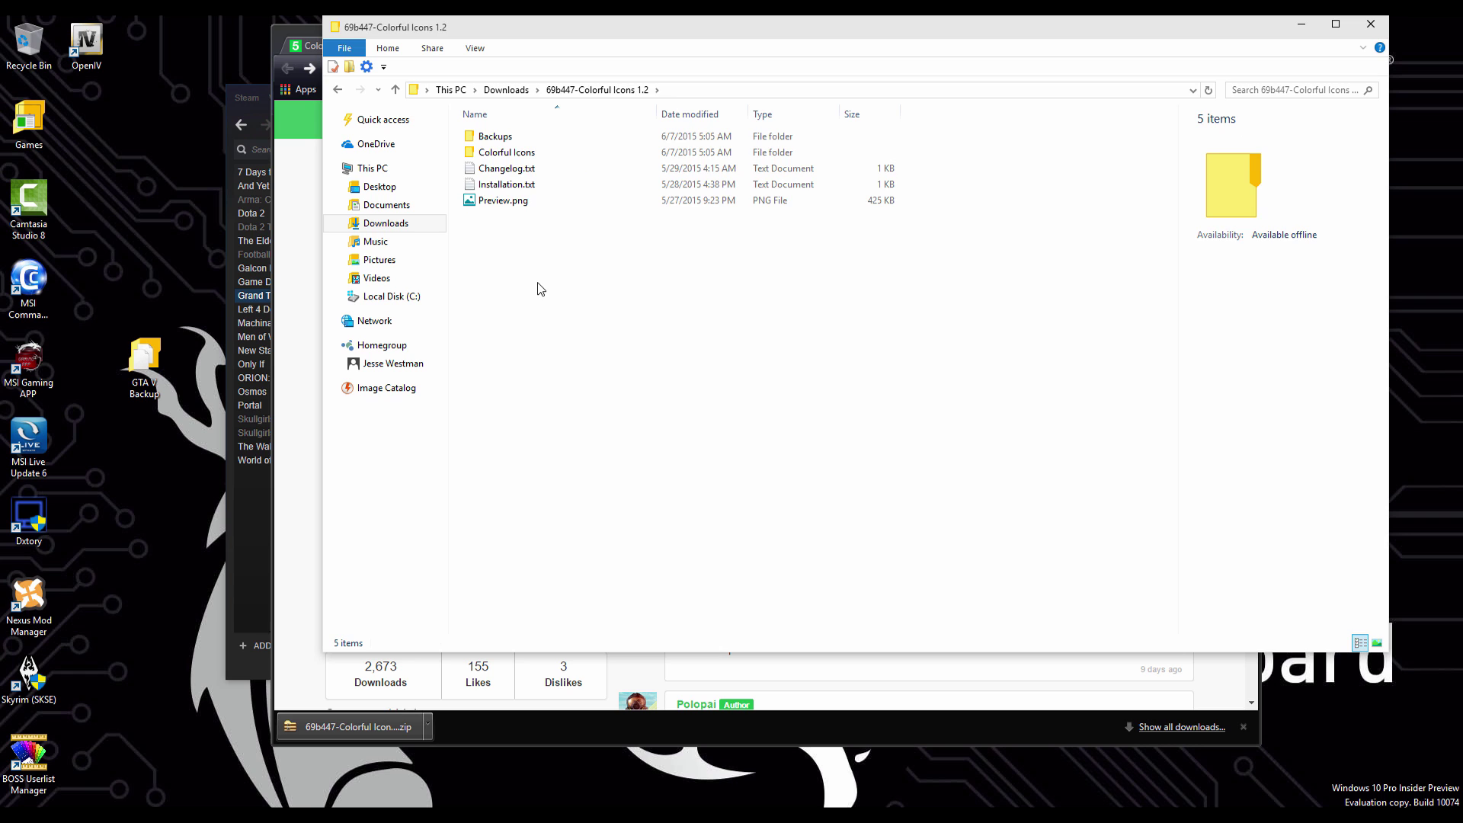
key("alt+Left")
right_click(513, 247)
left_click(587, 556)
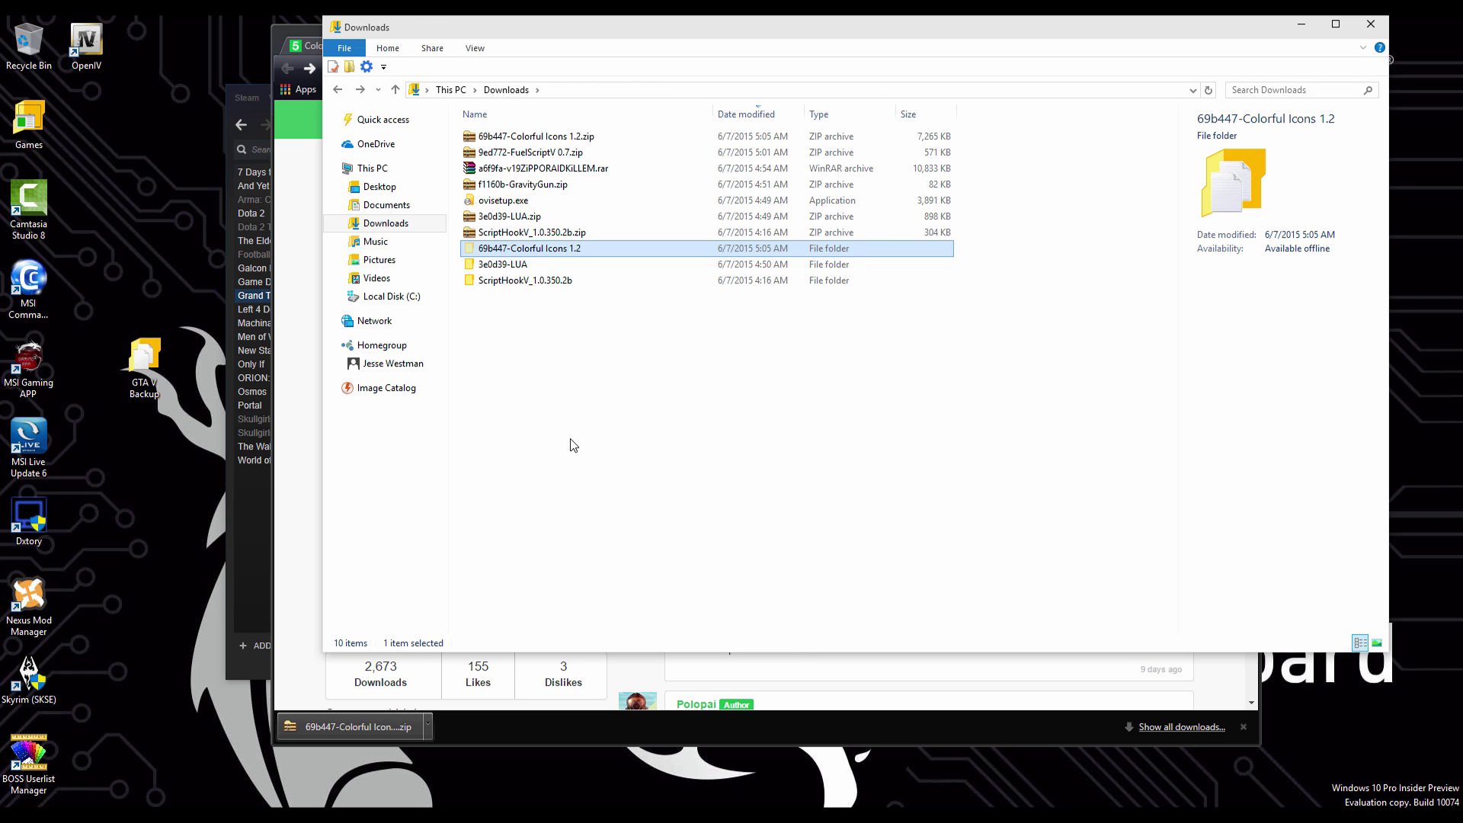
key("alt+Left")
scroll(537, 285, "down", 9)
double_click(491, 546)
right_click(536, 394)
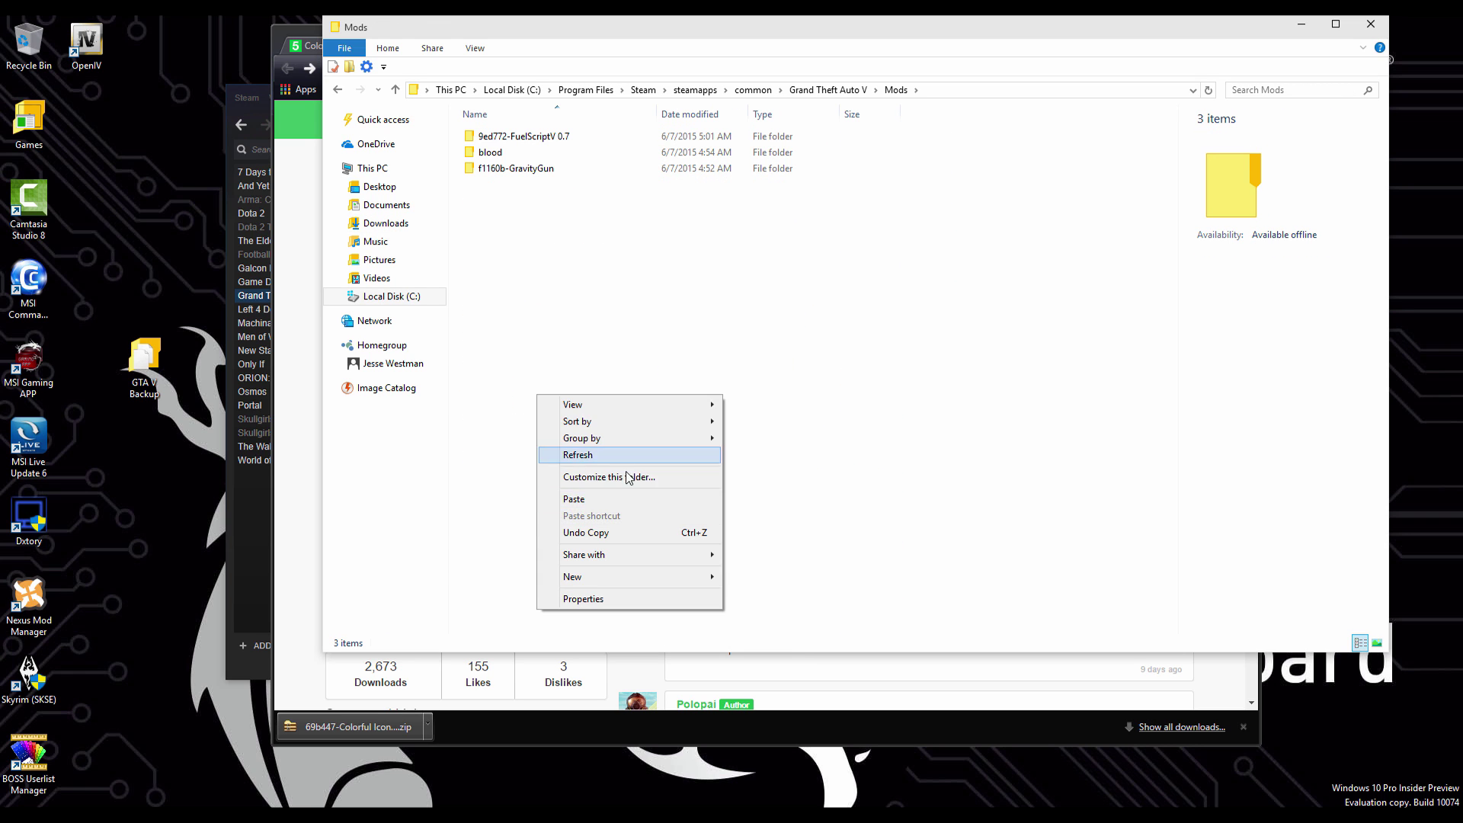
left_click(574, 499)
Step: Open the 69b447-Colorful Icons 1.2 folder in Mods and inspect the files in its Backups subfolder
double_click(488, 186)
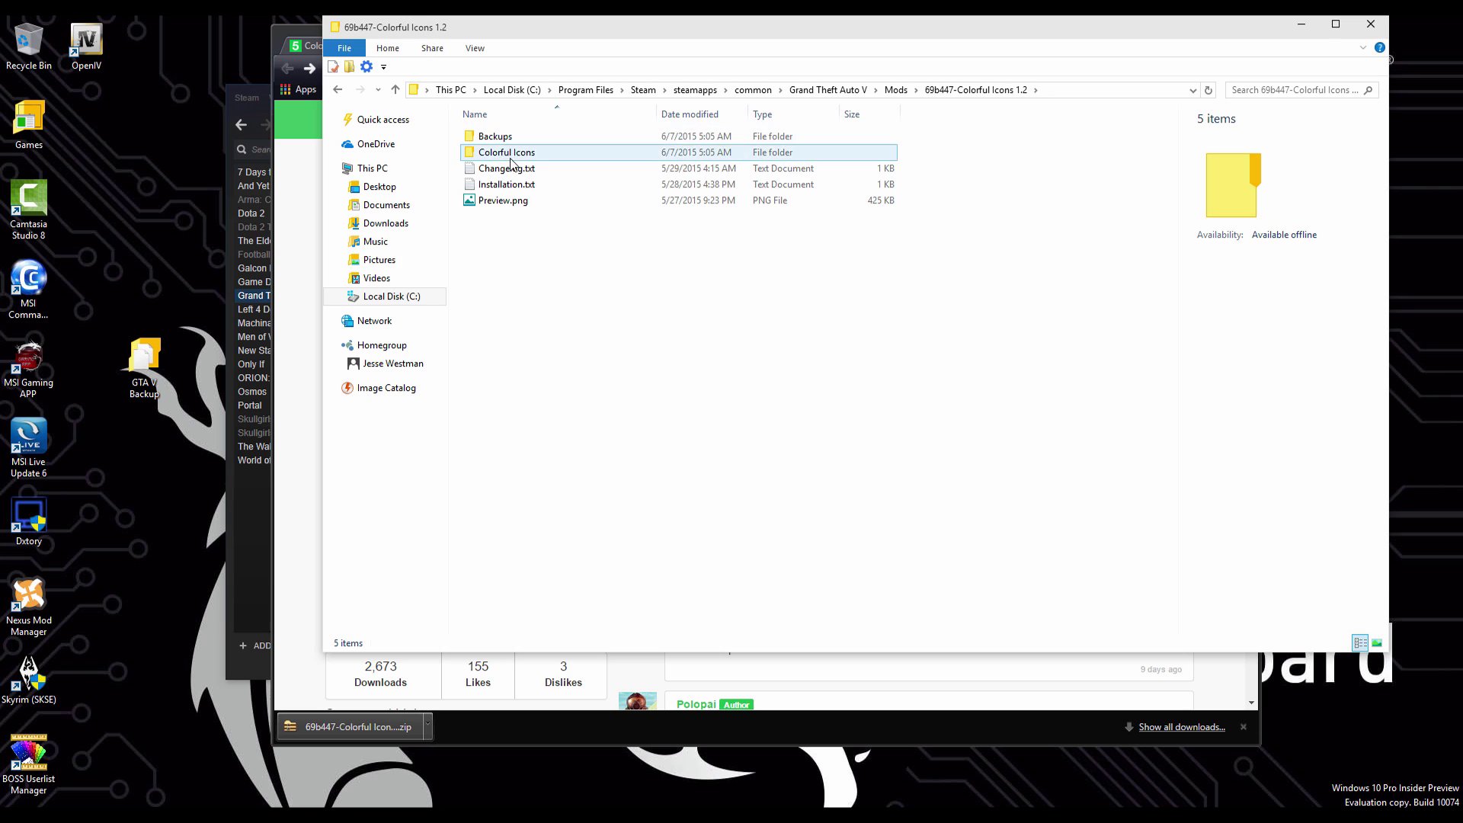
double_click(499, 137)
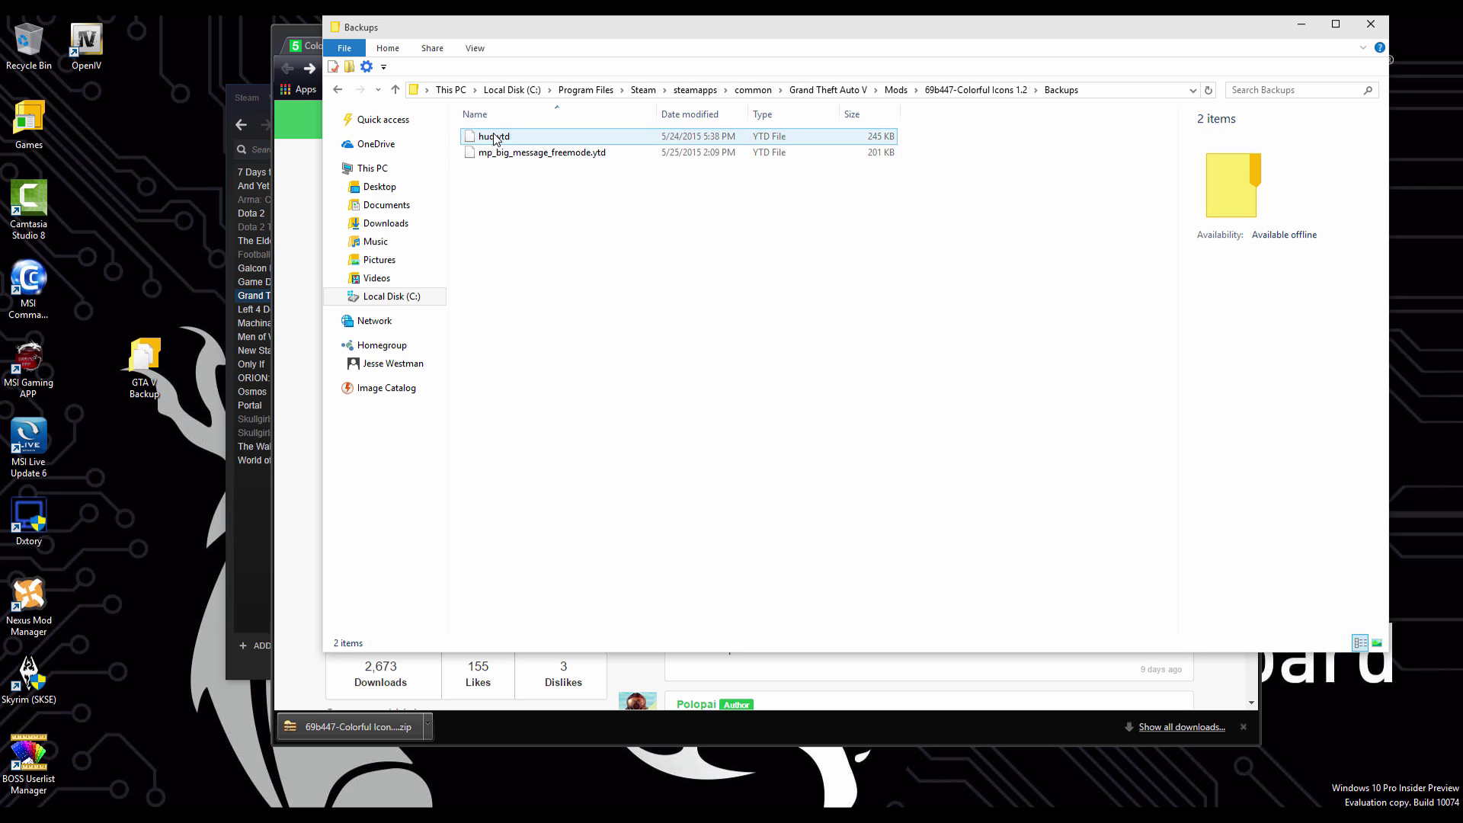
key("BackSpace")
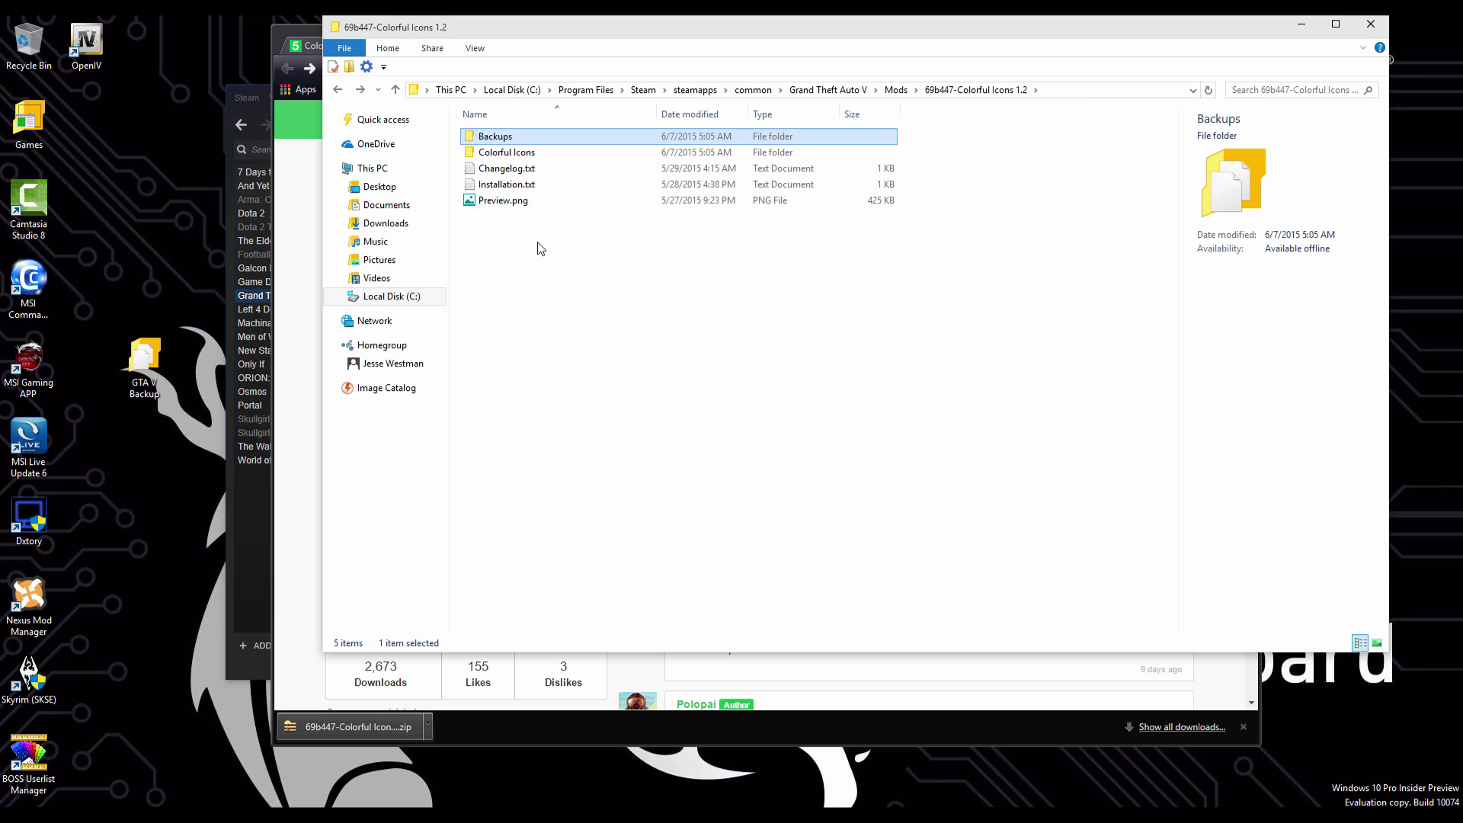
Step: Switch to OpenIV over the Colorful Icons mod page and review the page's version options and installation instructions
left_click(309, 395)
left_click(650, 816)
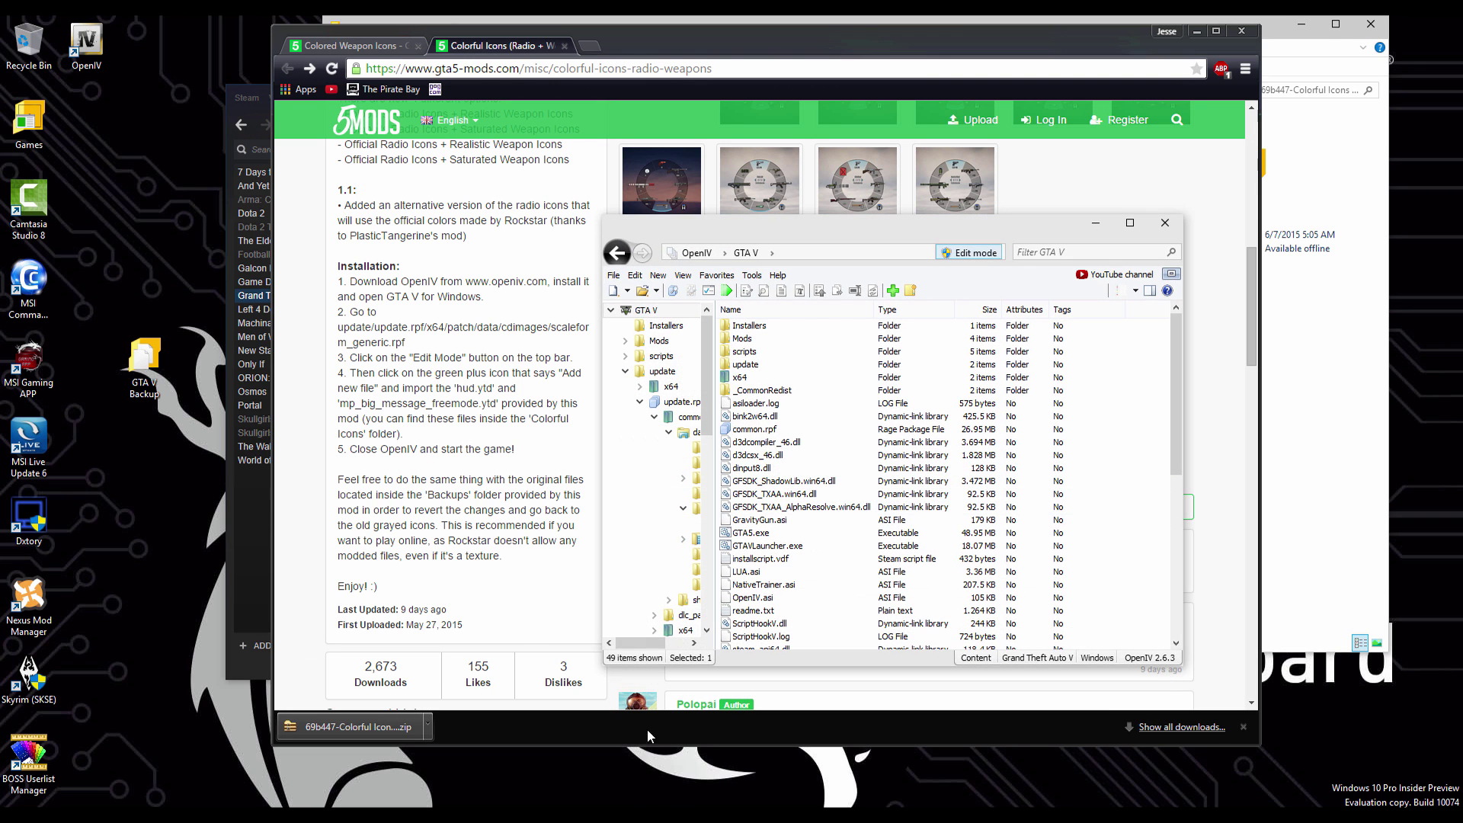
scroll(520, 371, "up", 1)
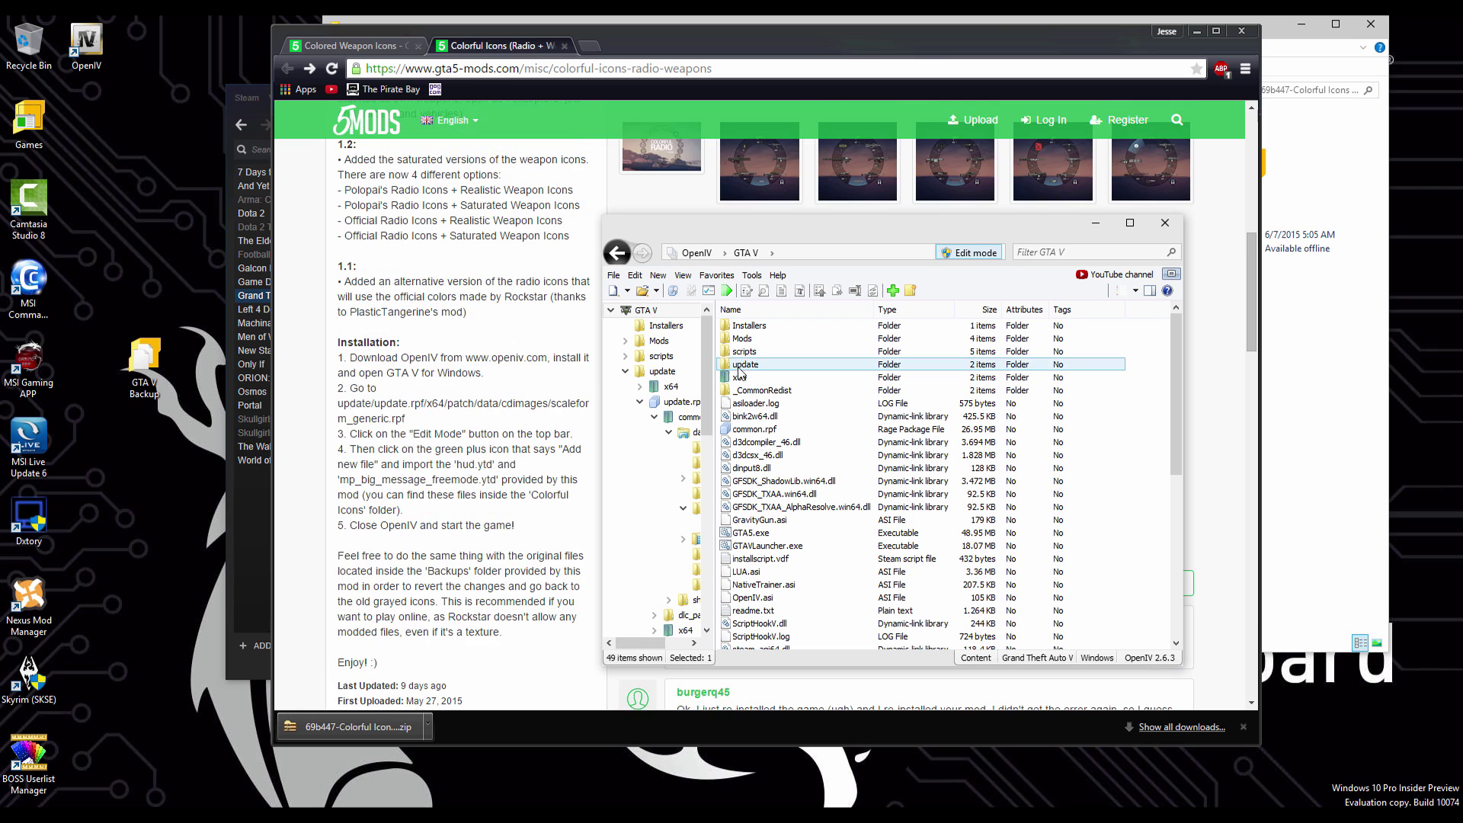
scroll(578, 426, "down", 3)
scroll(571, 421, "up", 3)
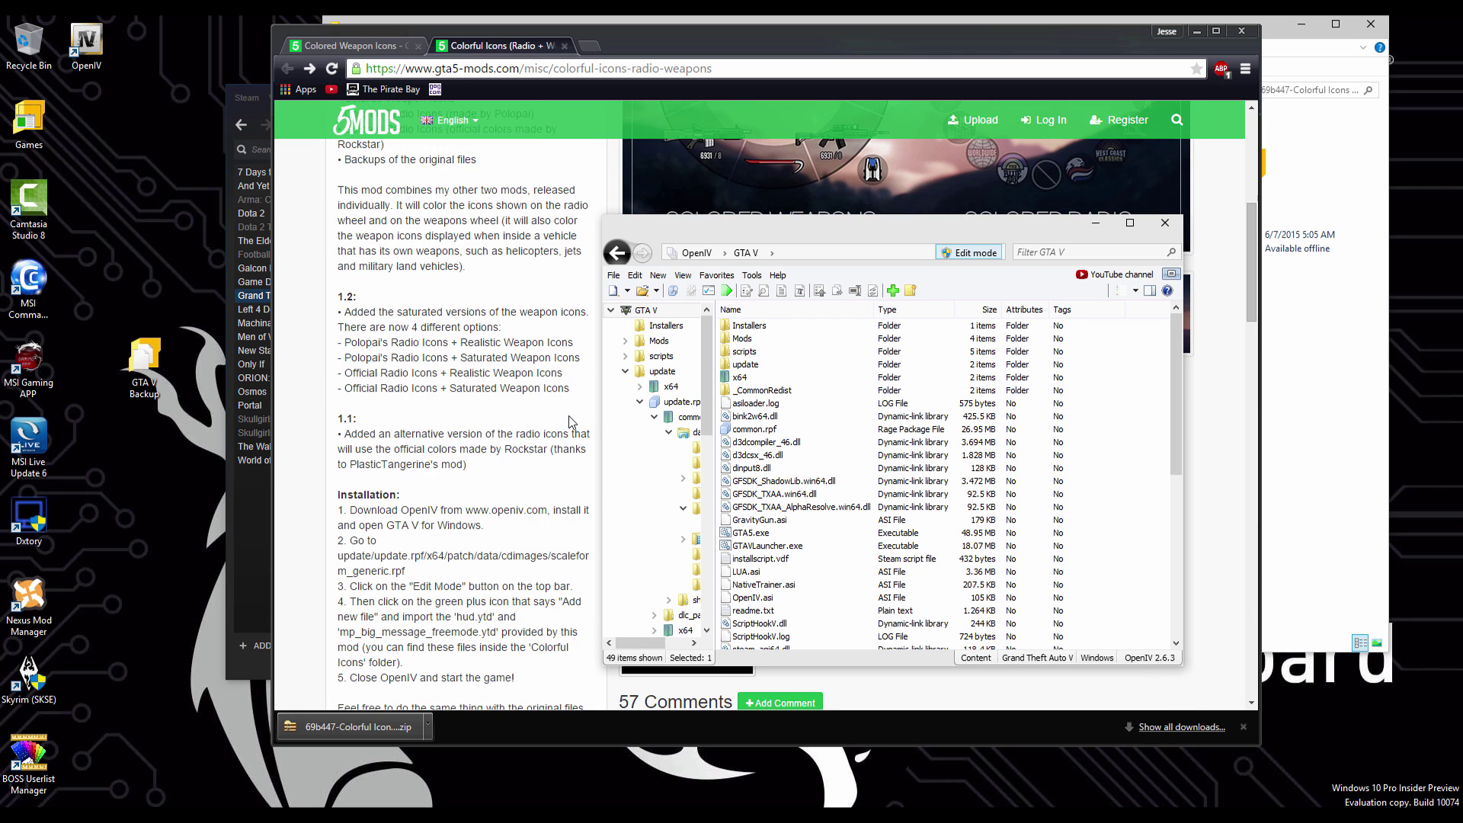
Step: In OpenIV, open update/update.rpf/x64/patch/data/cdimages/scaleform_generic.rpf
double_click(743, 364)
double_click(744, 338)
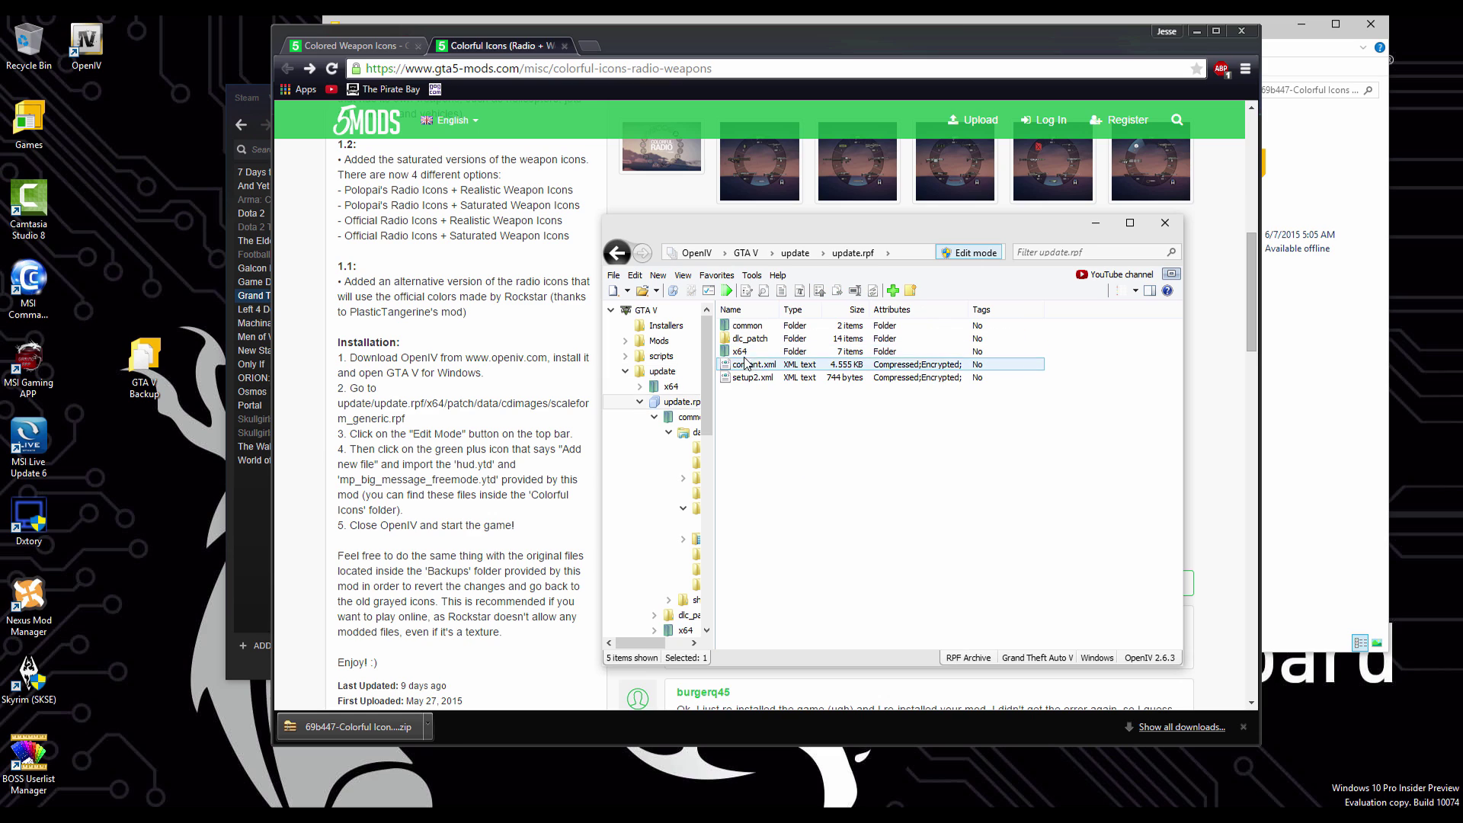
double_click(744, 354)
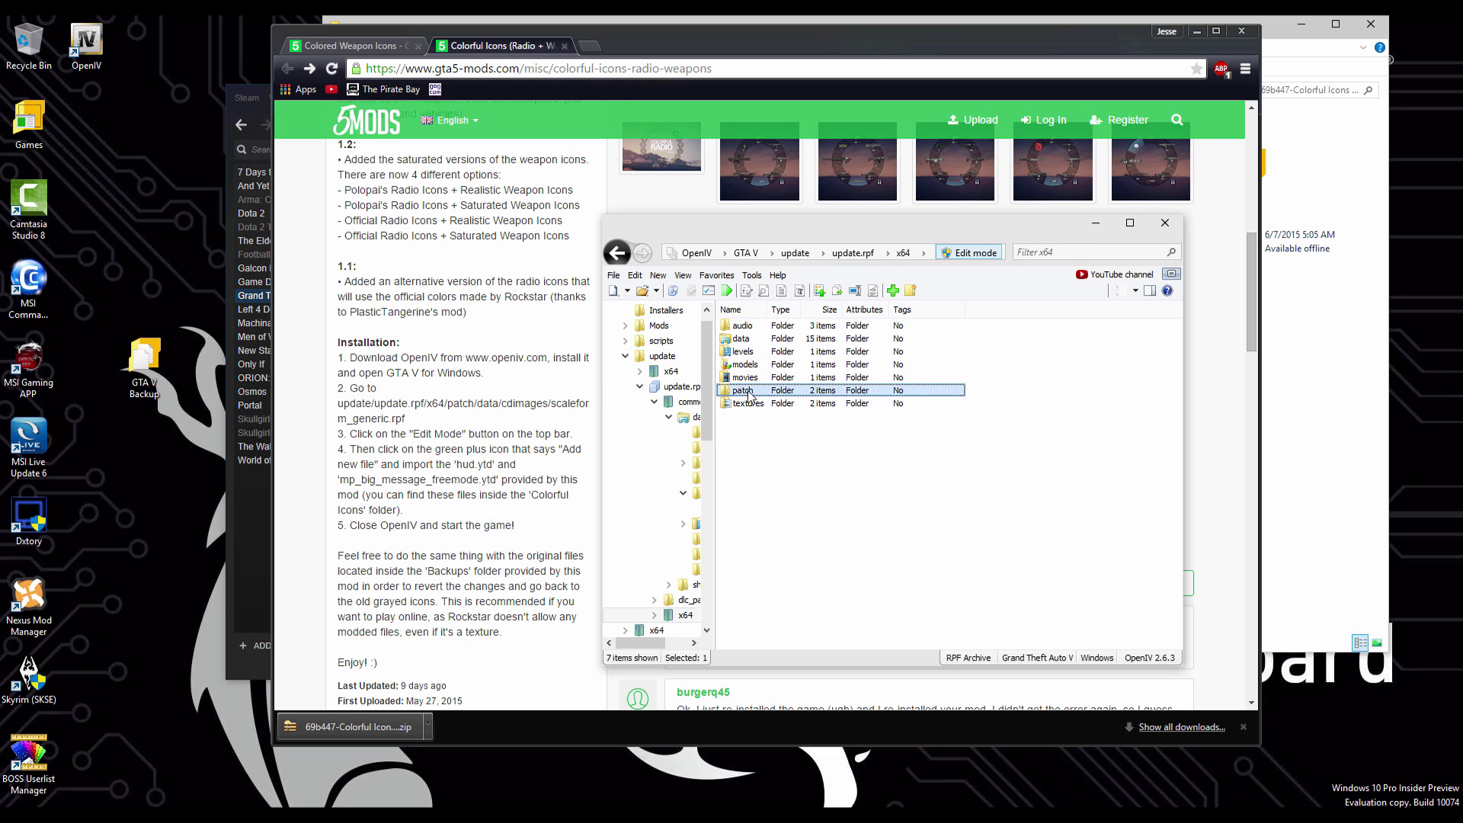
double_click(748, 391)
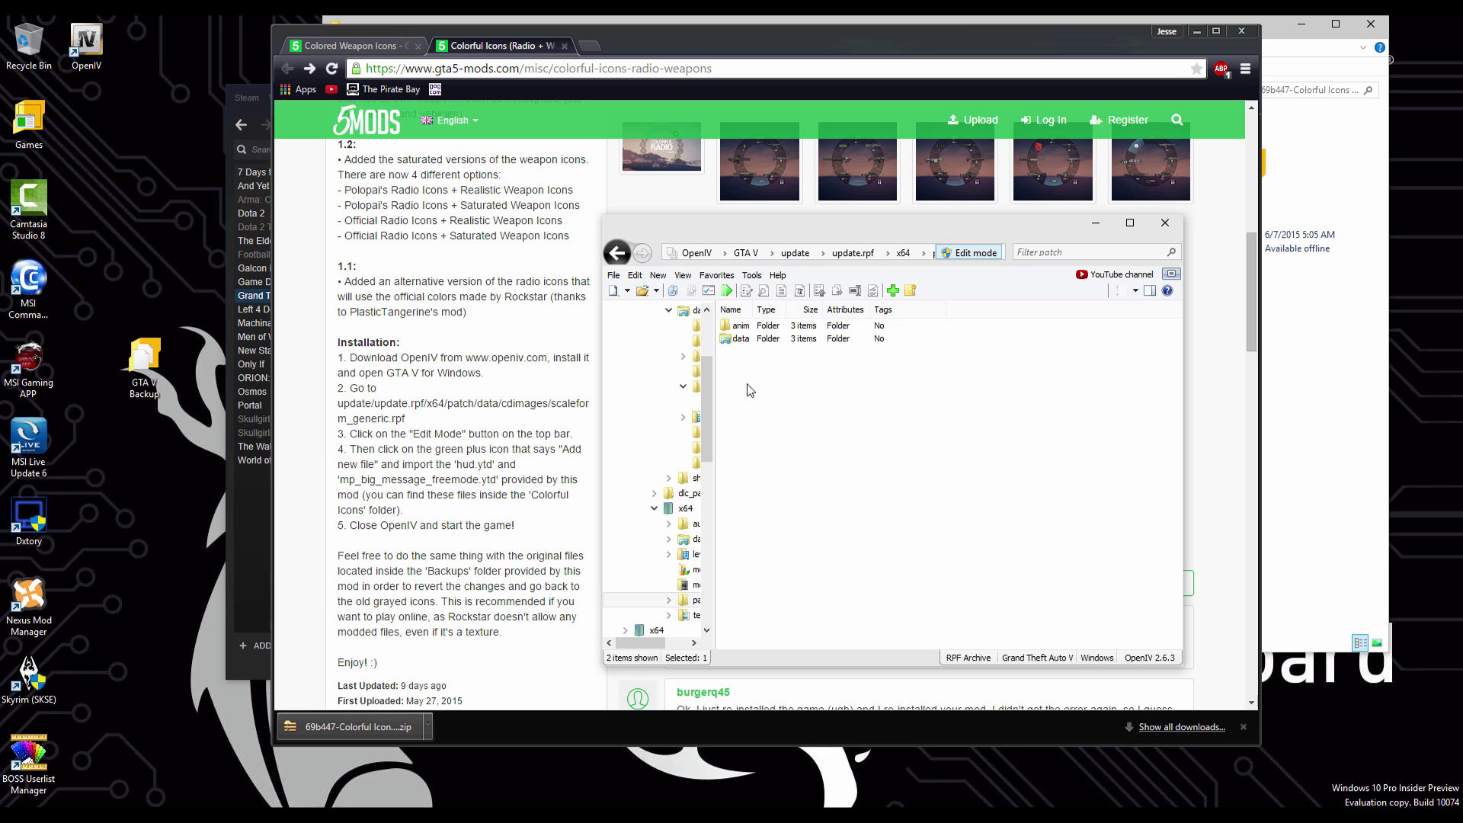
double_click(741, 339)
double_click(747, 326)
double_click(752, 330)
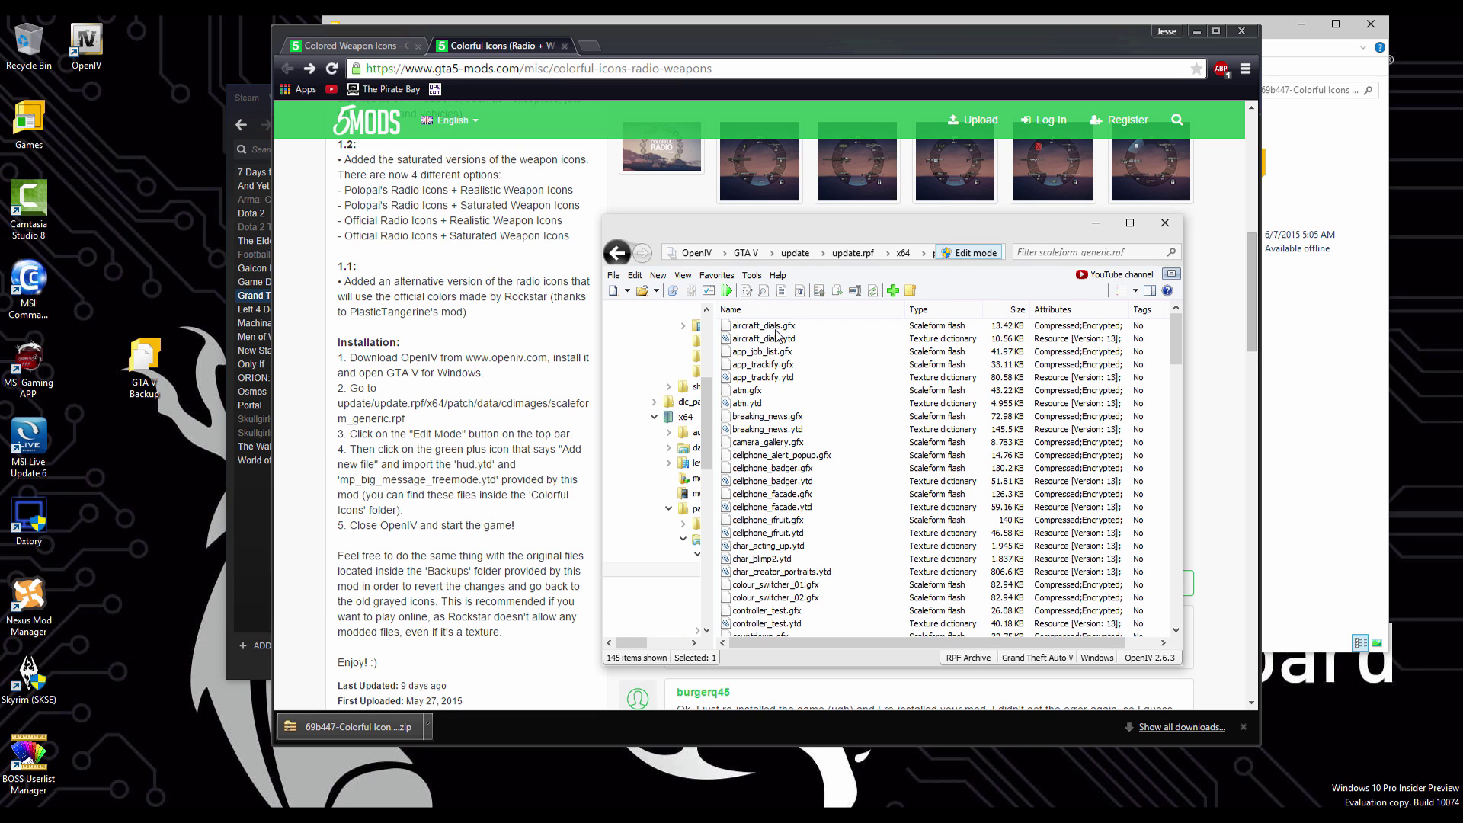
Step: Add all files from the Colorful Icons folder "3. Polopai's Radio Icons + Saturated Weapon Icons" to scaleform_generic.rpf and close OpenIV
left_click(891, 295)
left_click(880, 275)
double_click(838, 362)
double_click(822, 361)
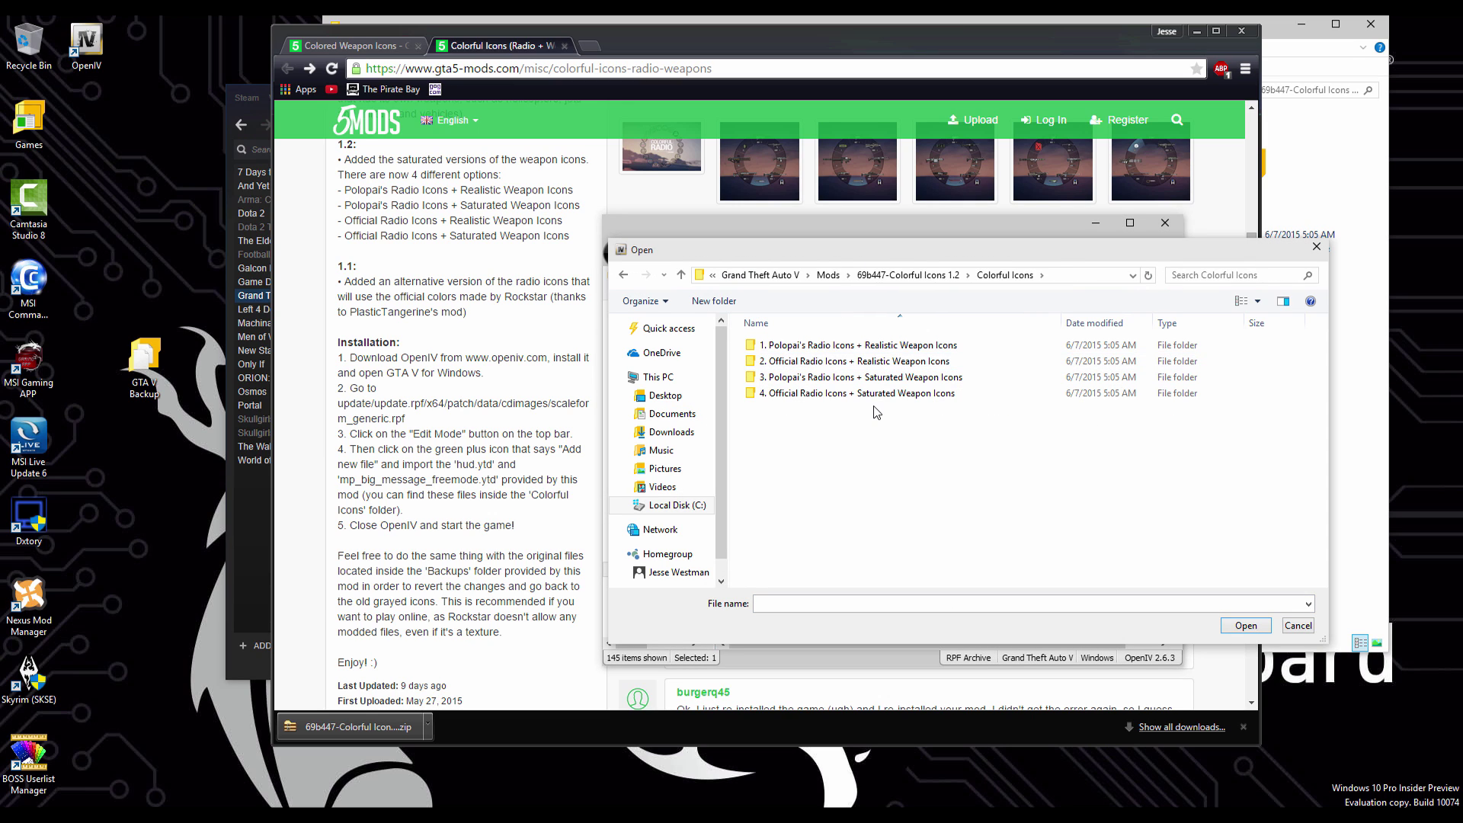
double_click(846, 378)
key("ctrl+a")
left_click(1247, 625)
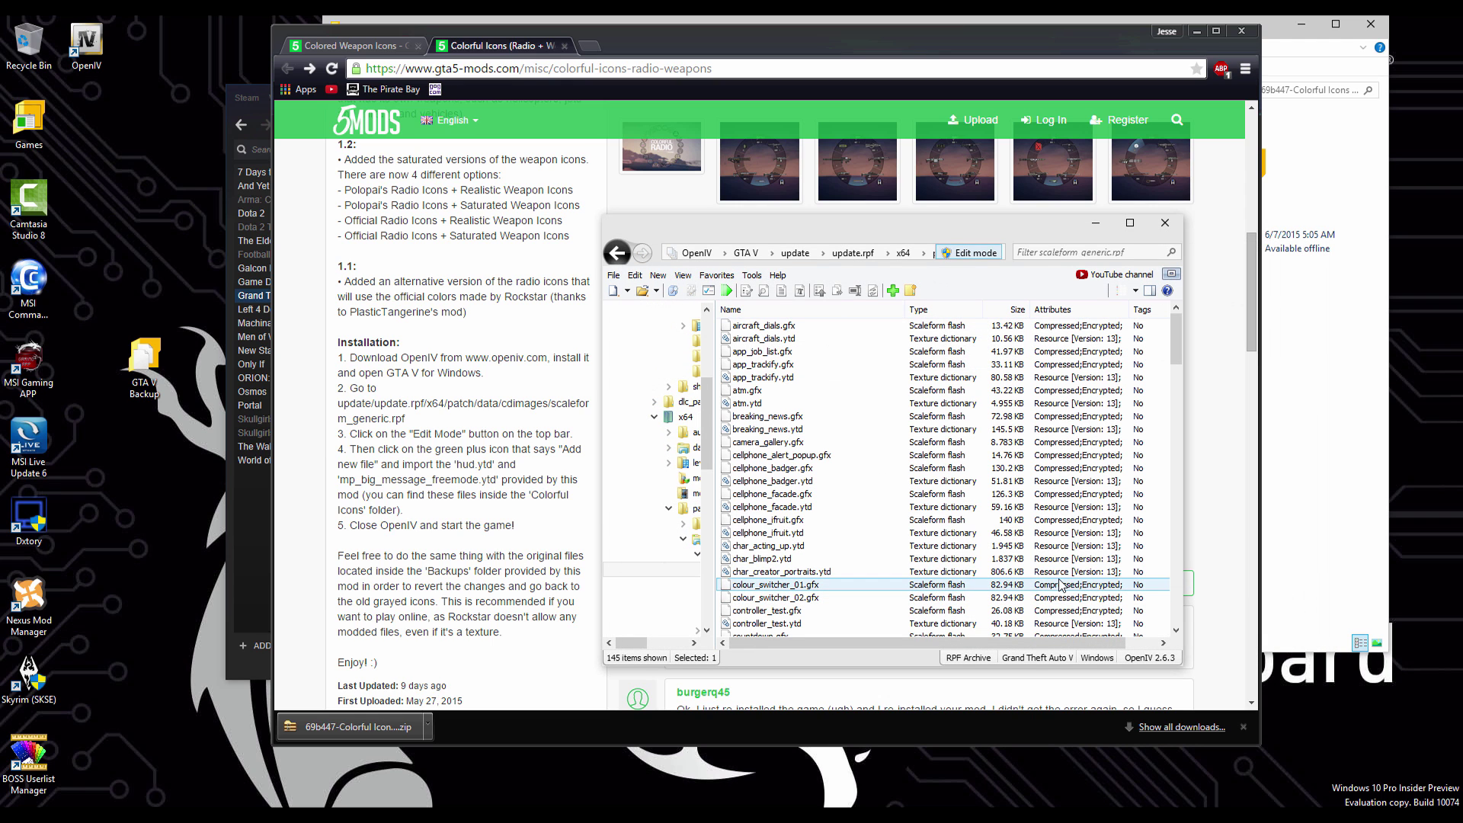
left_click(1173, 225)
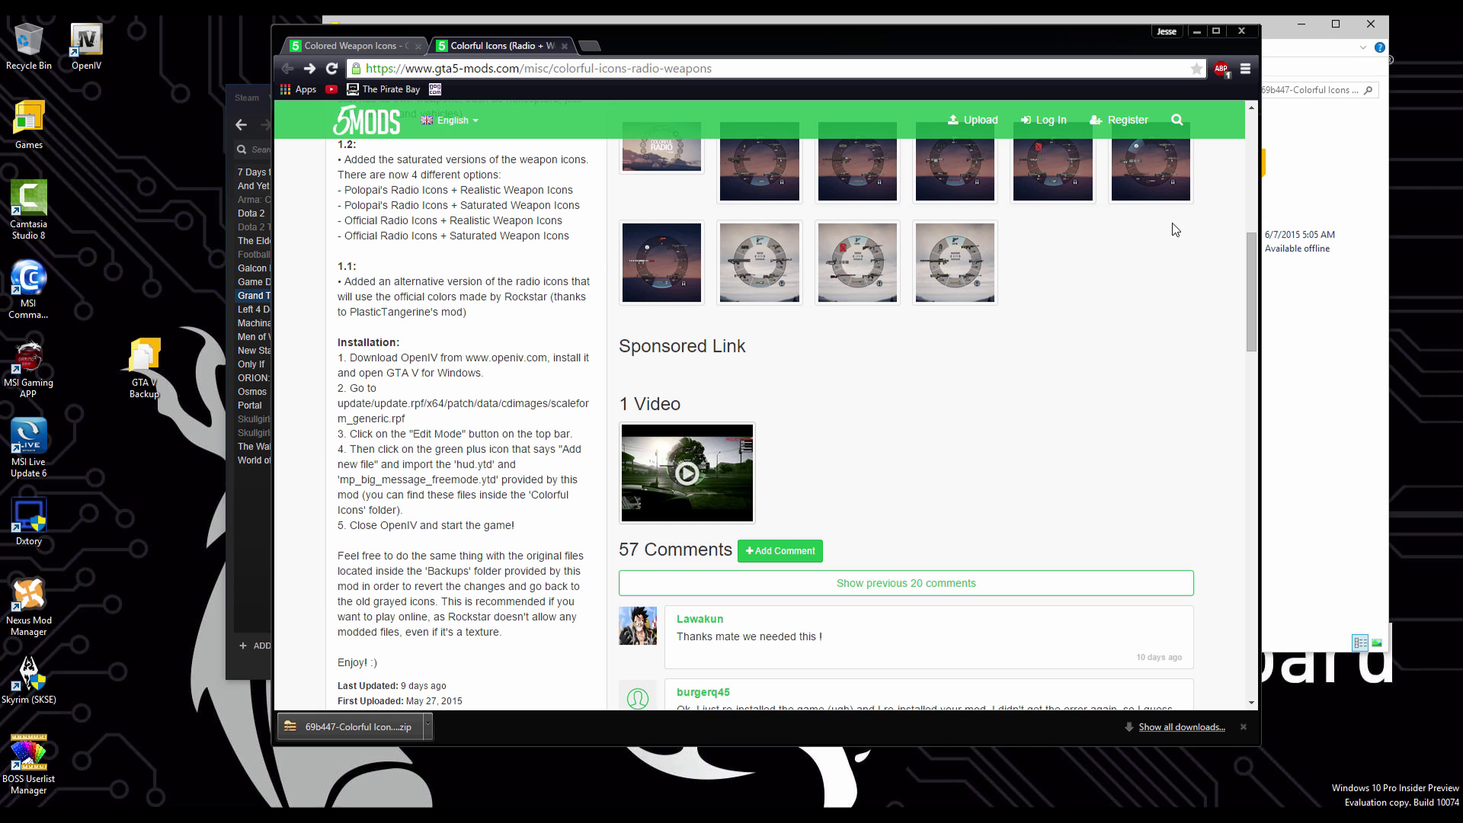
Step: Close the Colorful Icons mod page and the mod's file folder window
left_click(1249, 34)
left_click(1372, 24)
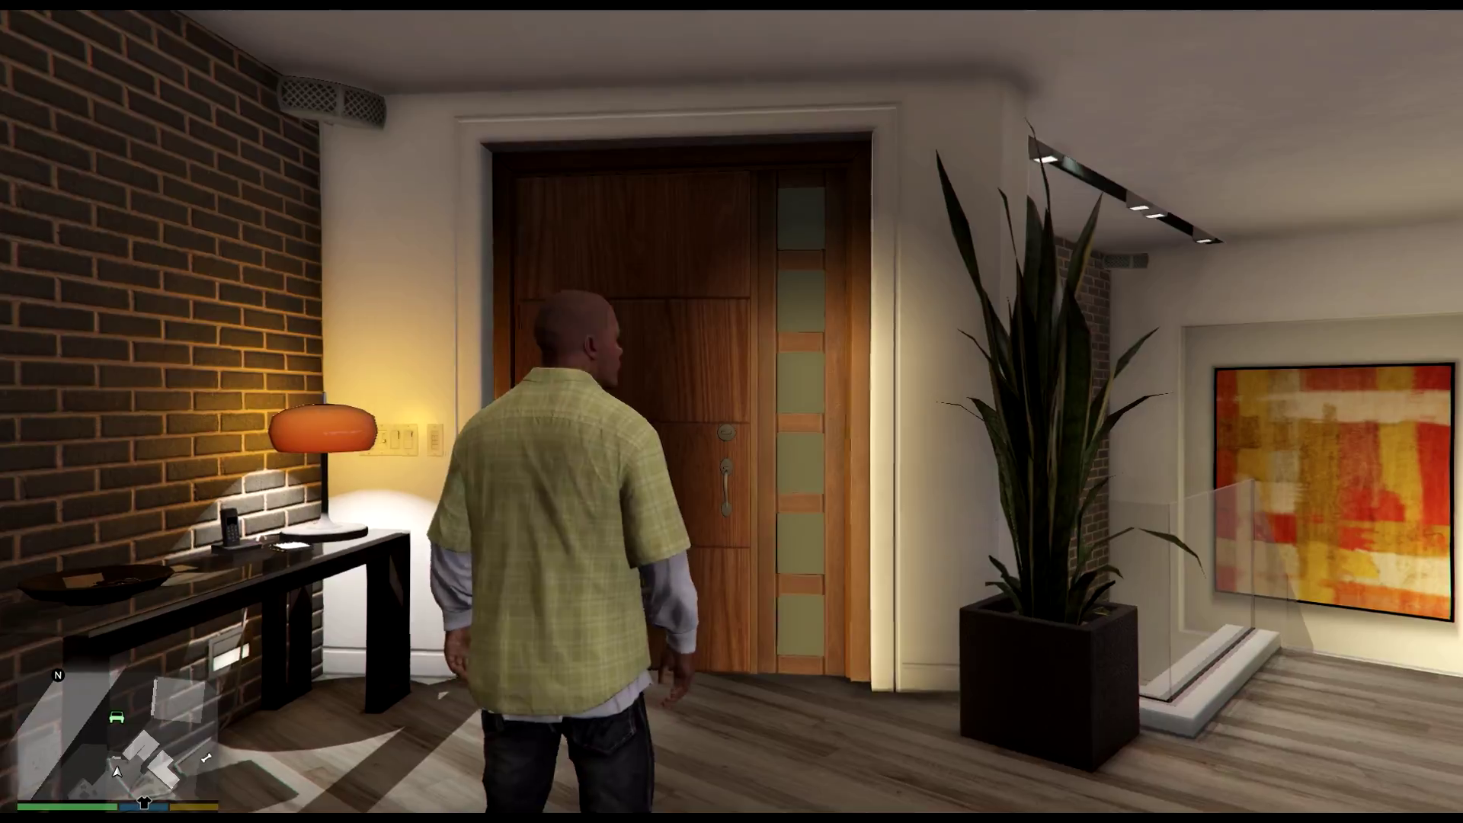
Step: Leave the house, enter the yellow Bravado Buffalo S and check the coloured station icons on the radio wheel
key("w")
key("w")
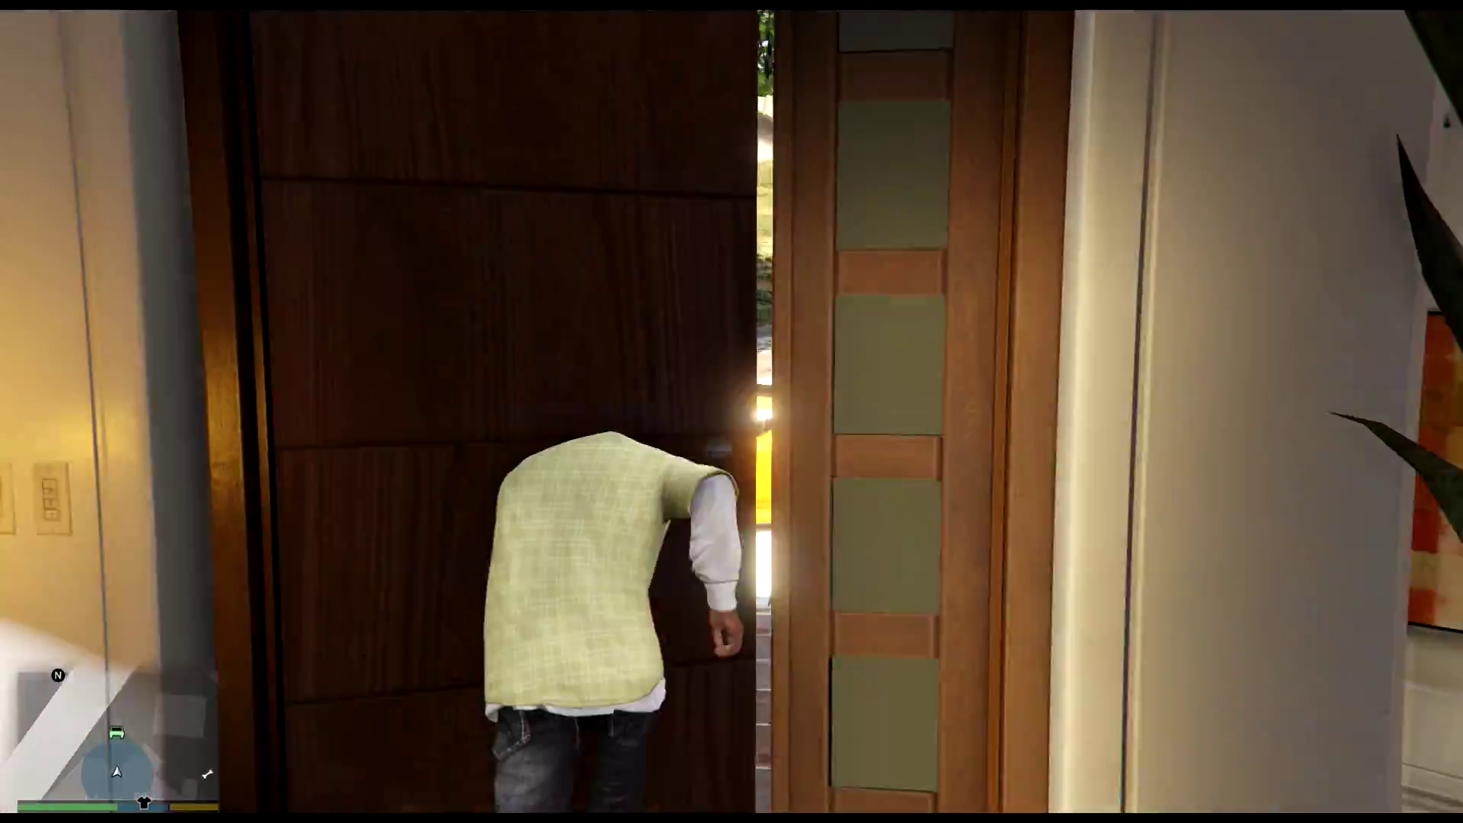
key("f")
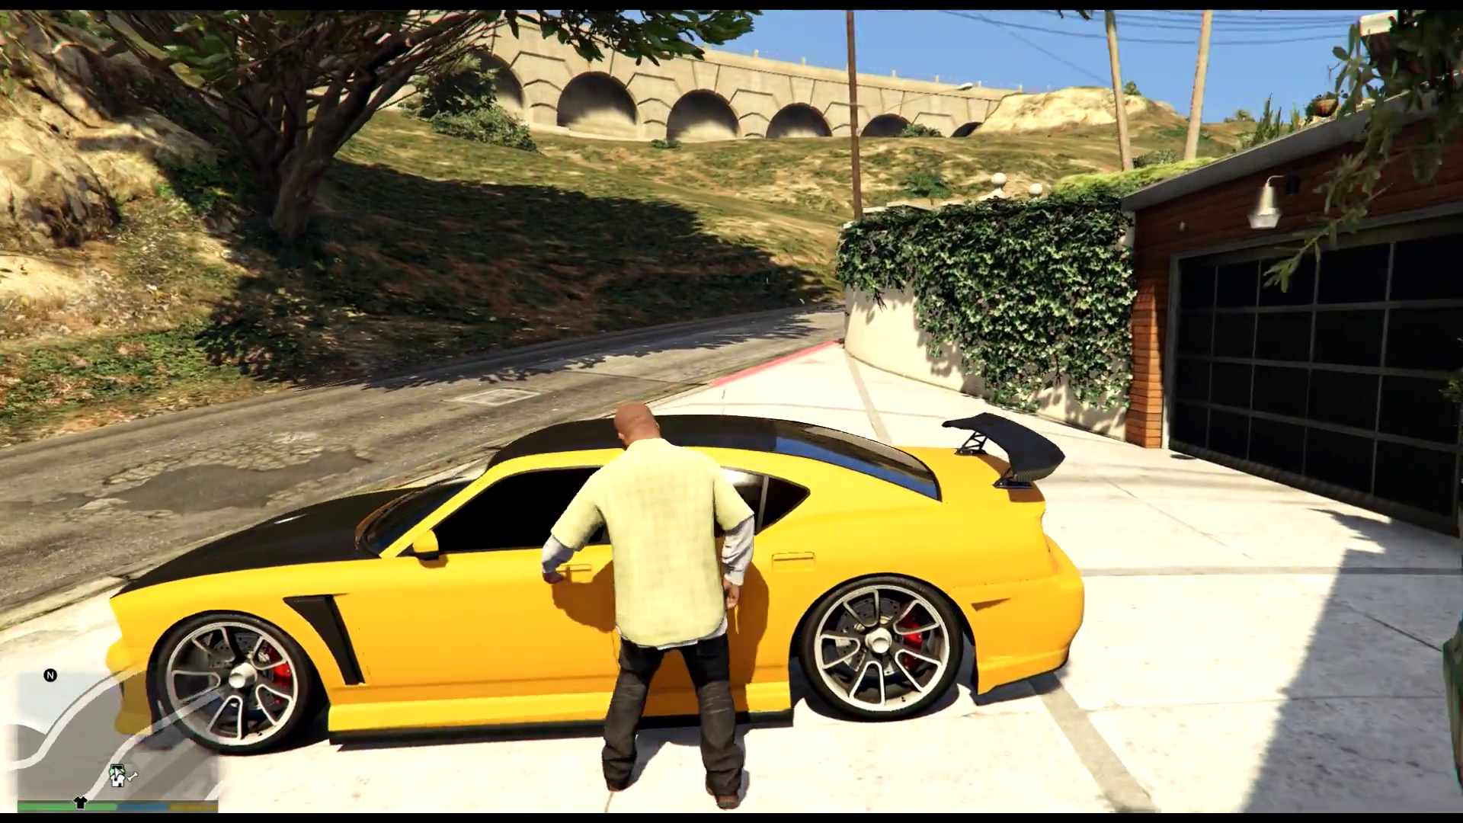
key("s")
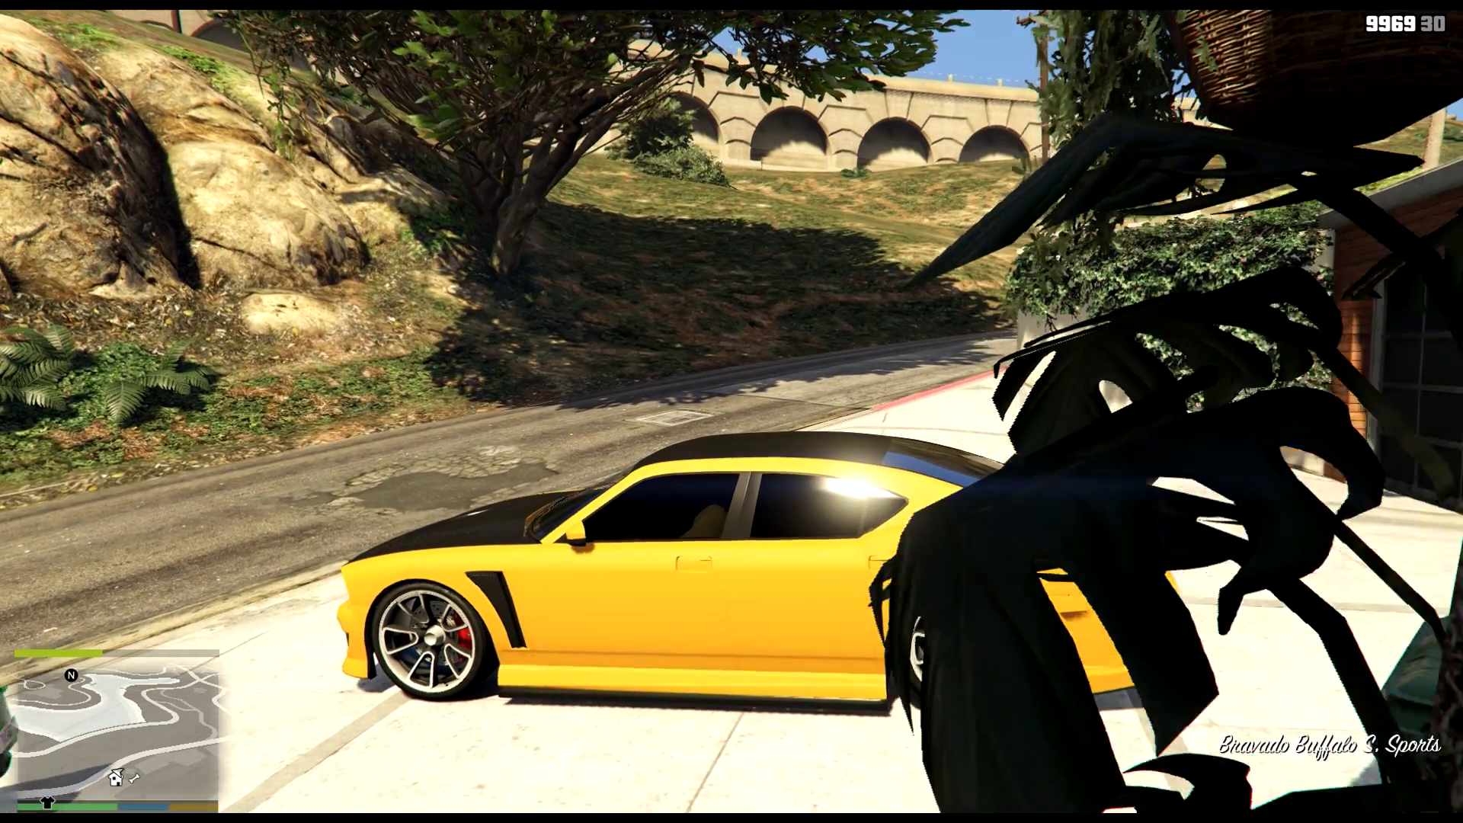
key("q")
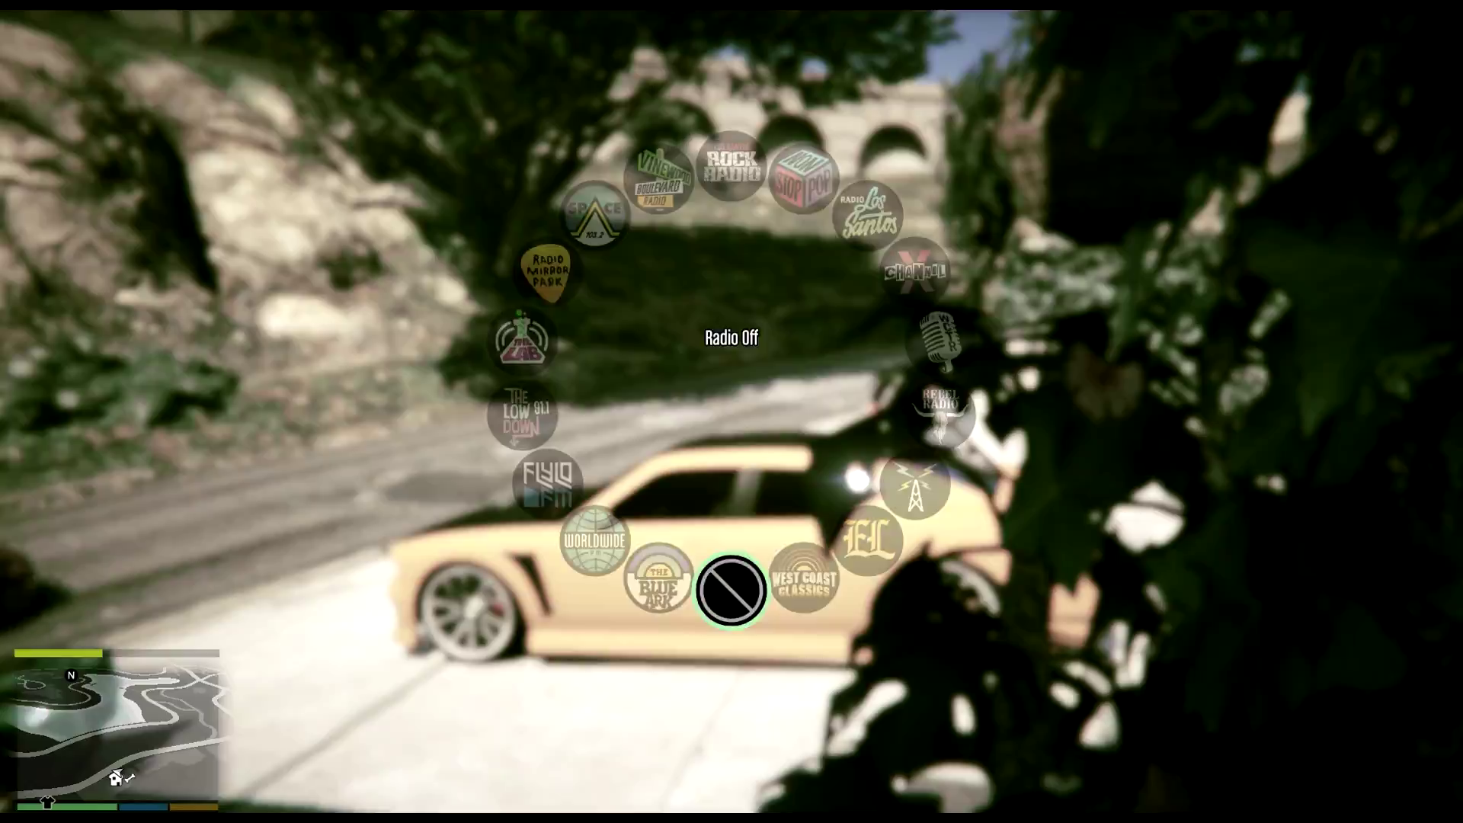
key("q")
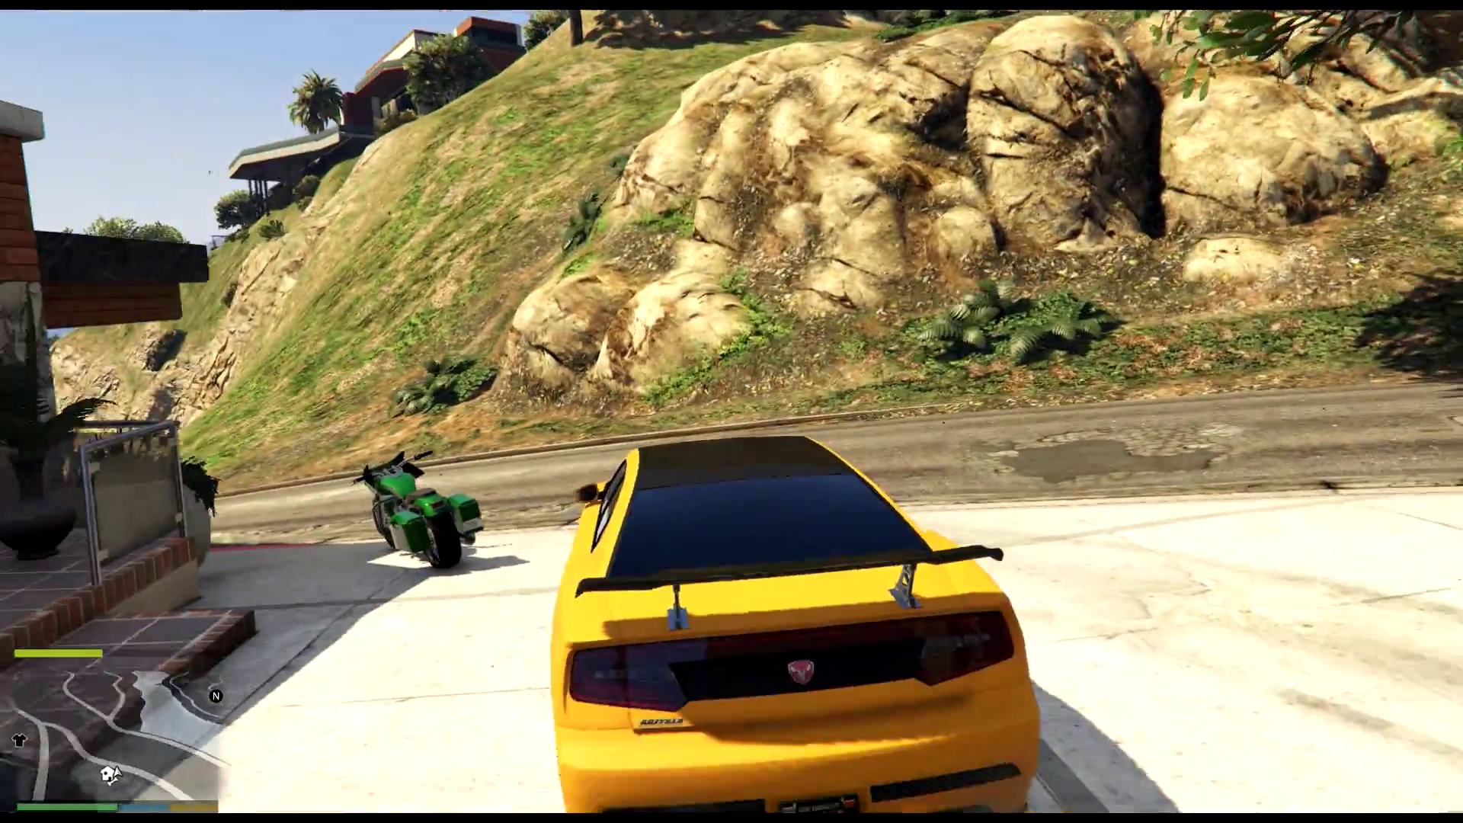
Step: Drive the yellow car down to the Globe Oil gas station and park it beside a fuel pump
key("w")
key("a")
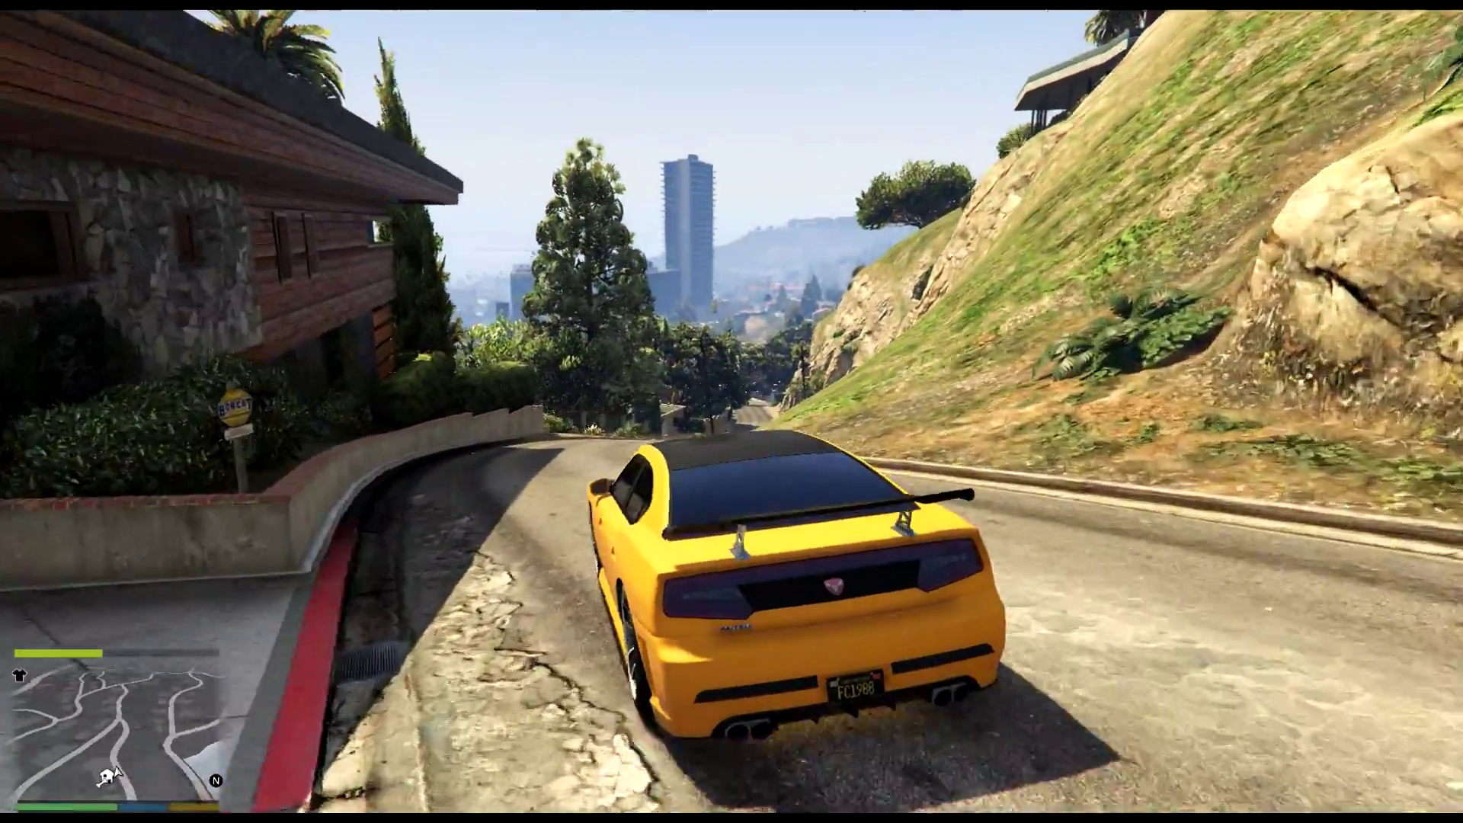
key("w")
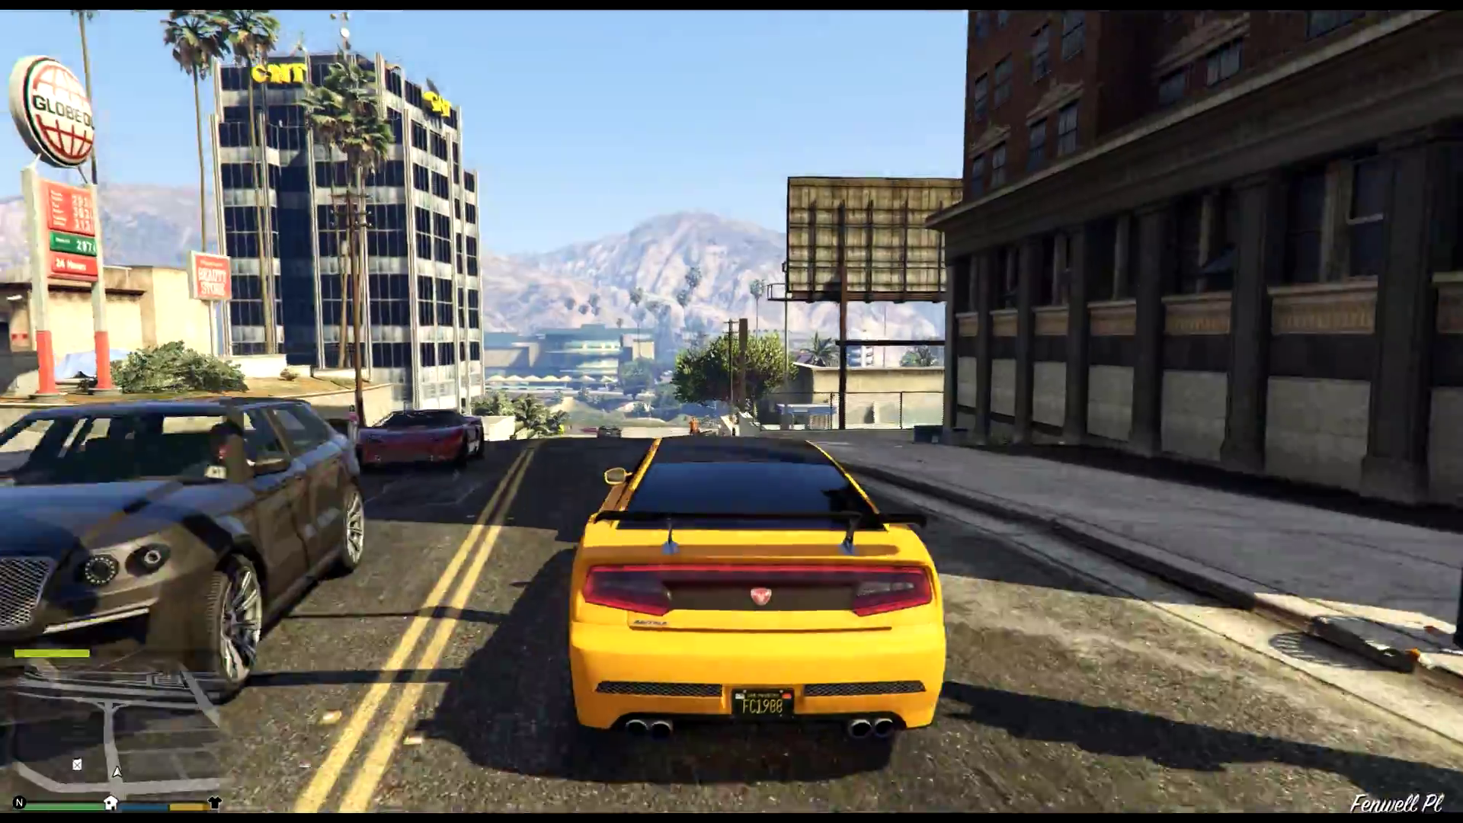
key("w")
key("a")
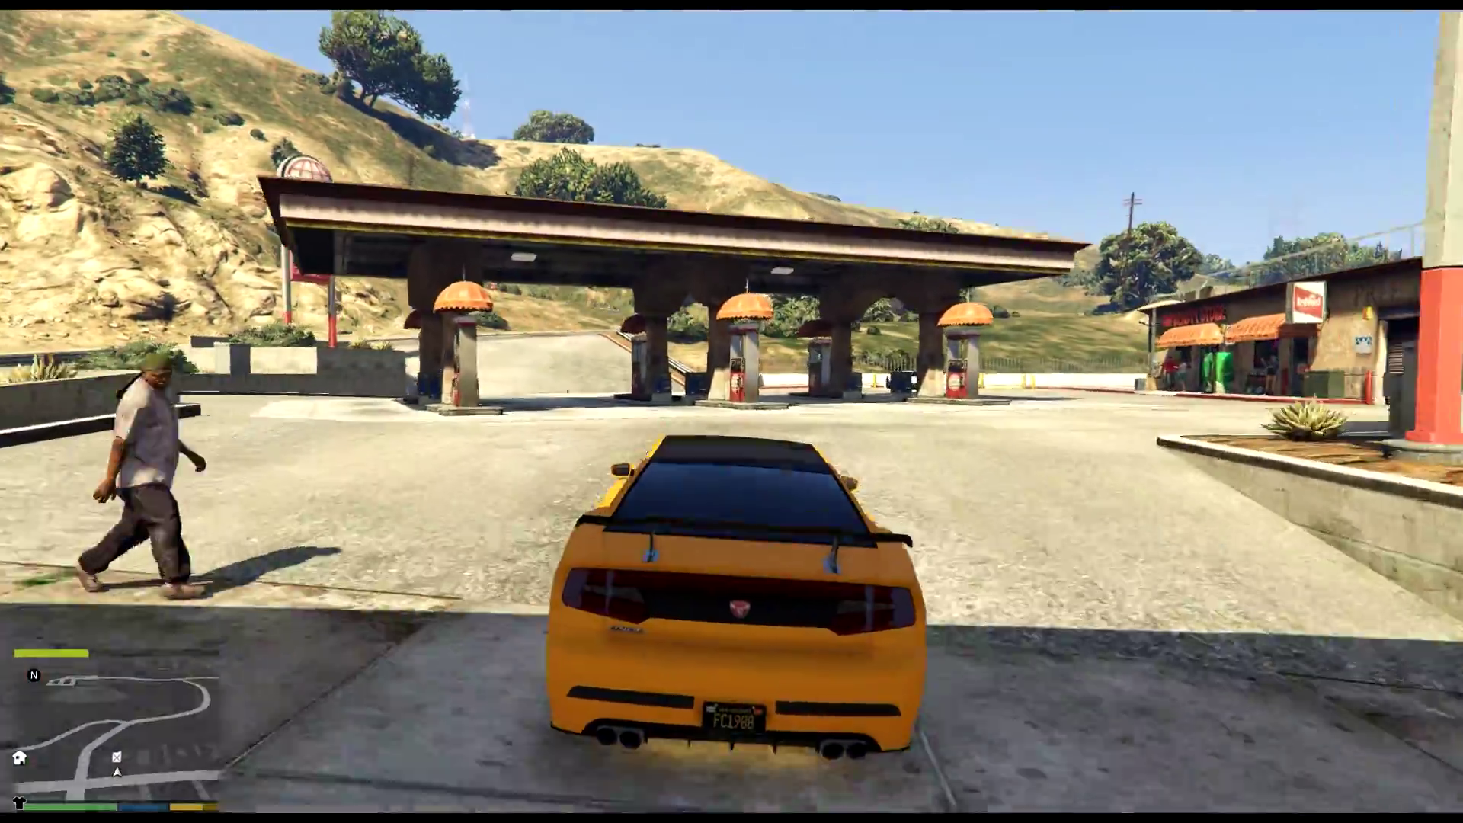
key("d")
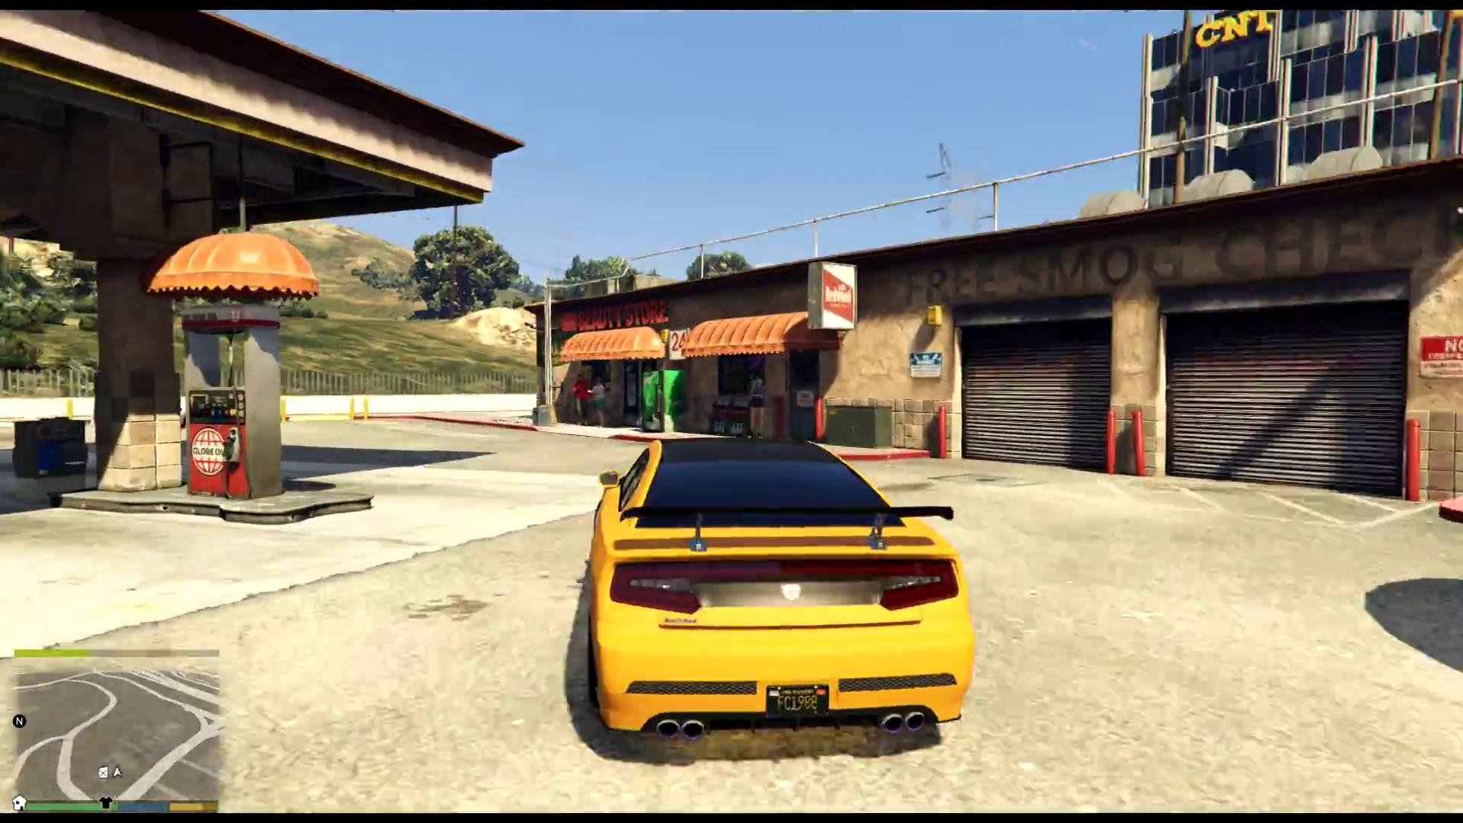
key("w")
key("a")
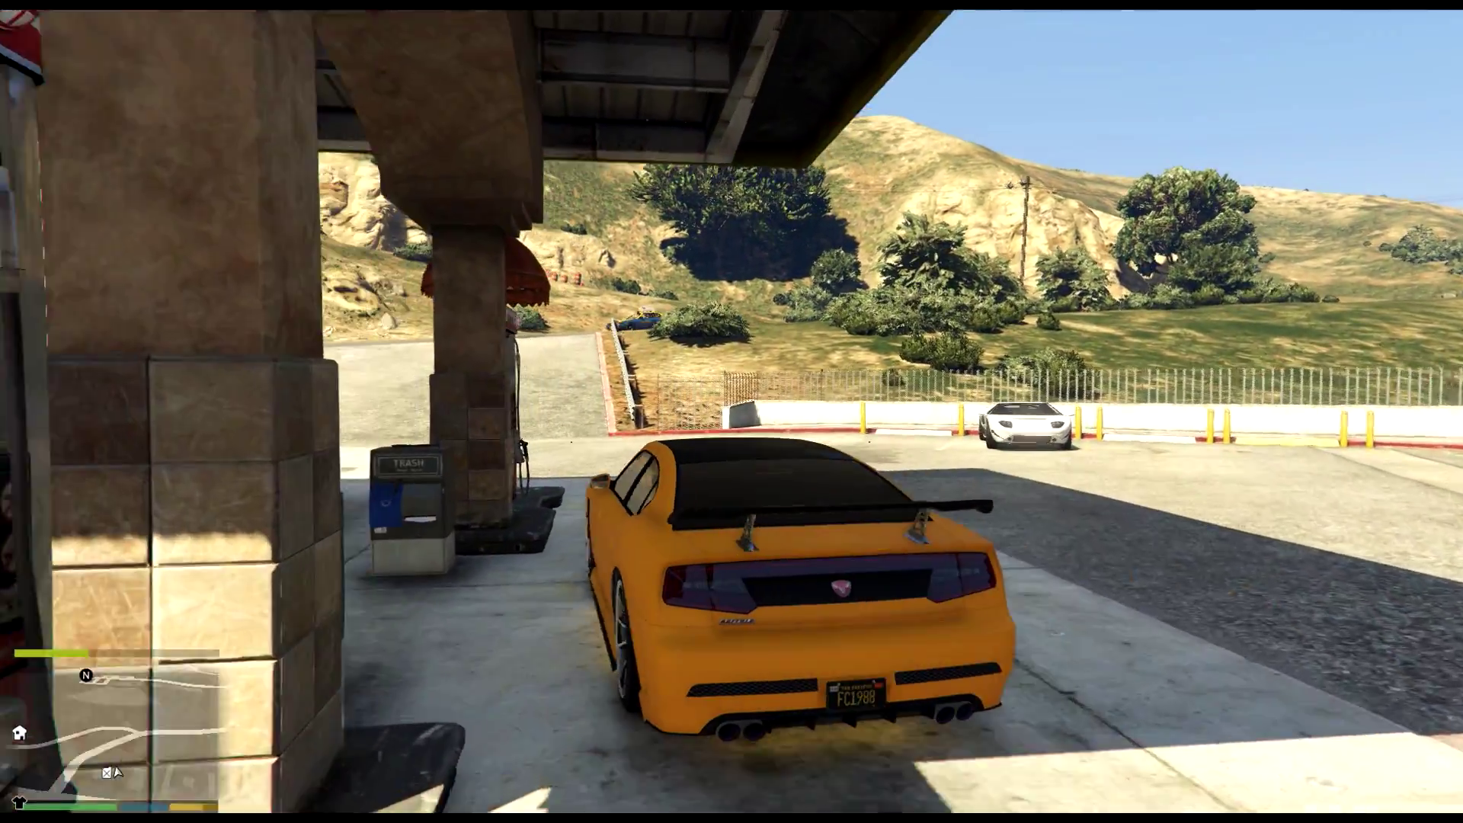
key("w")
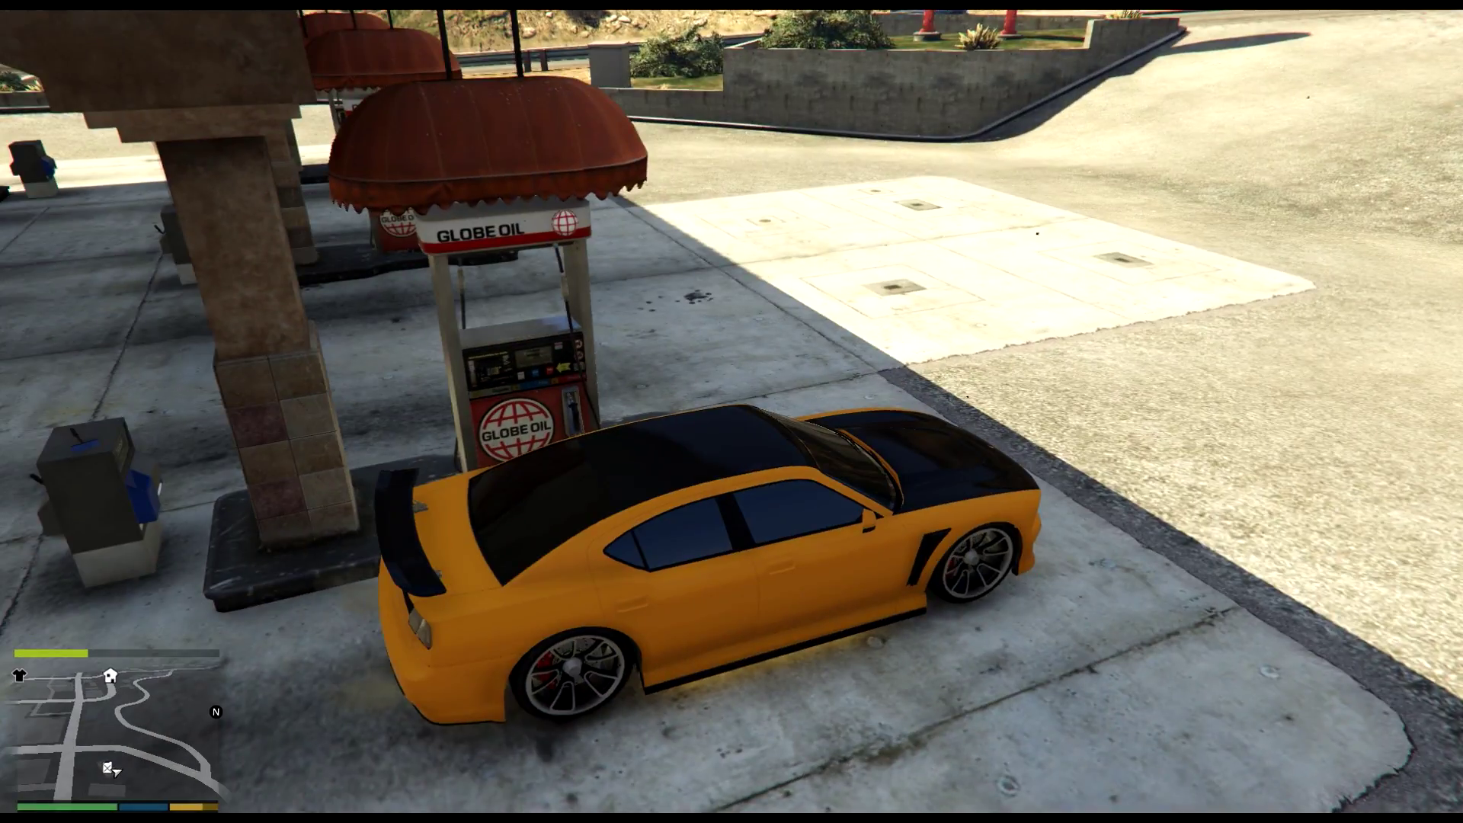
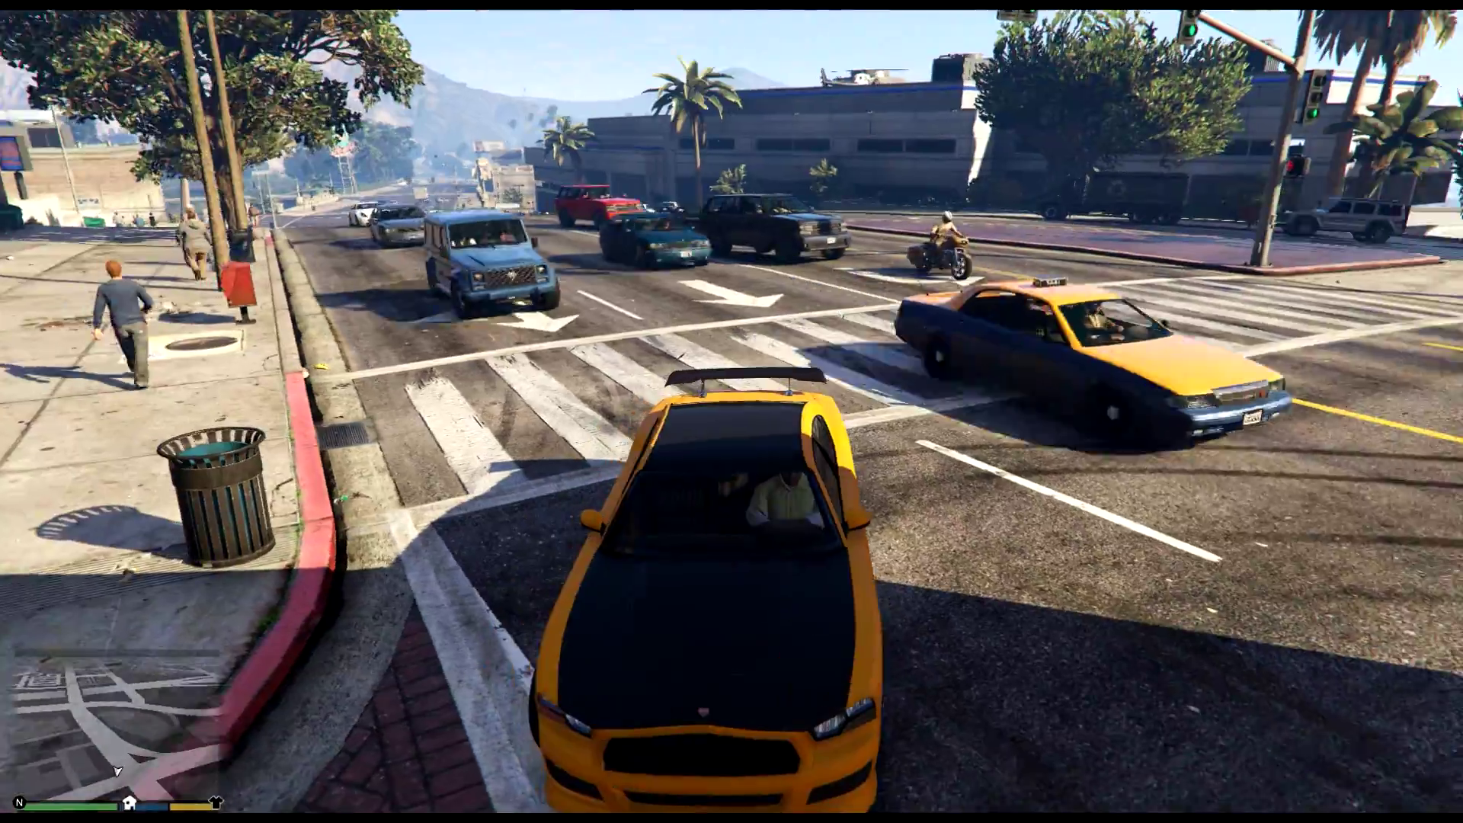
Step: Get out of the yellow car at the intersection and equip the Stun Gun
key("f")
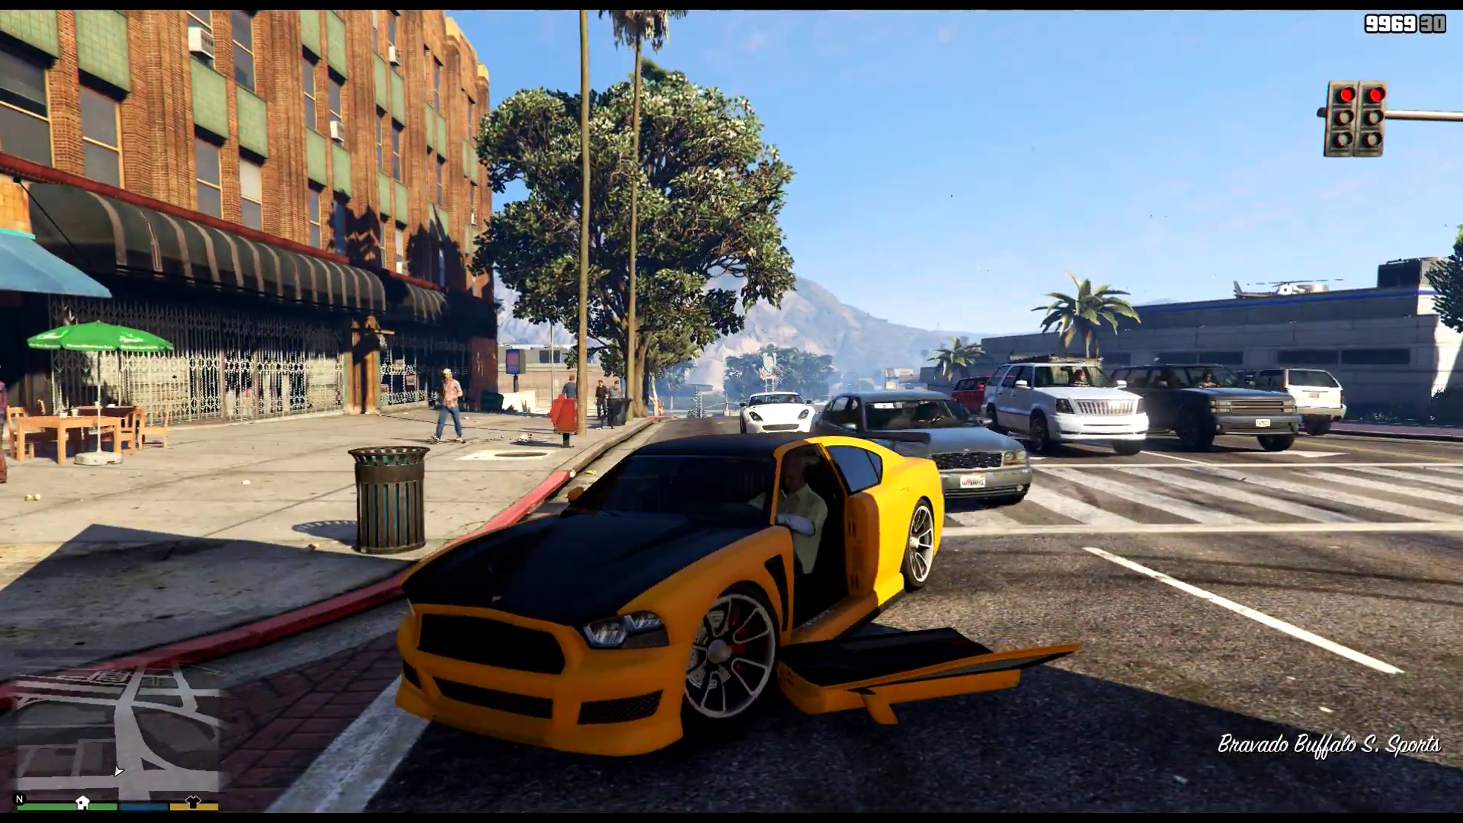
key("f")
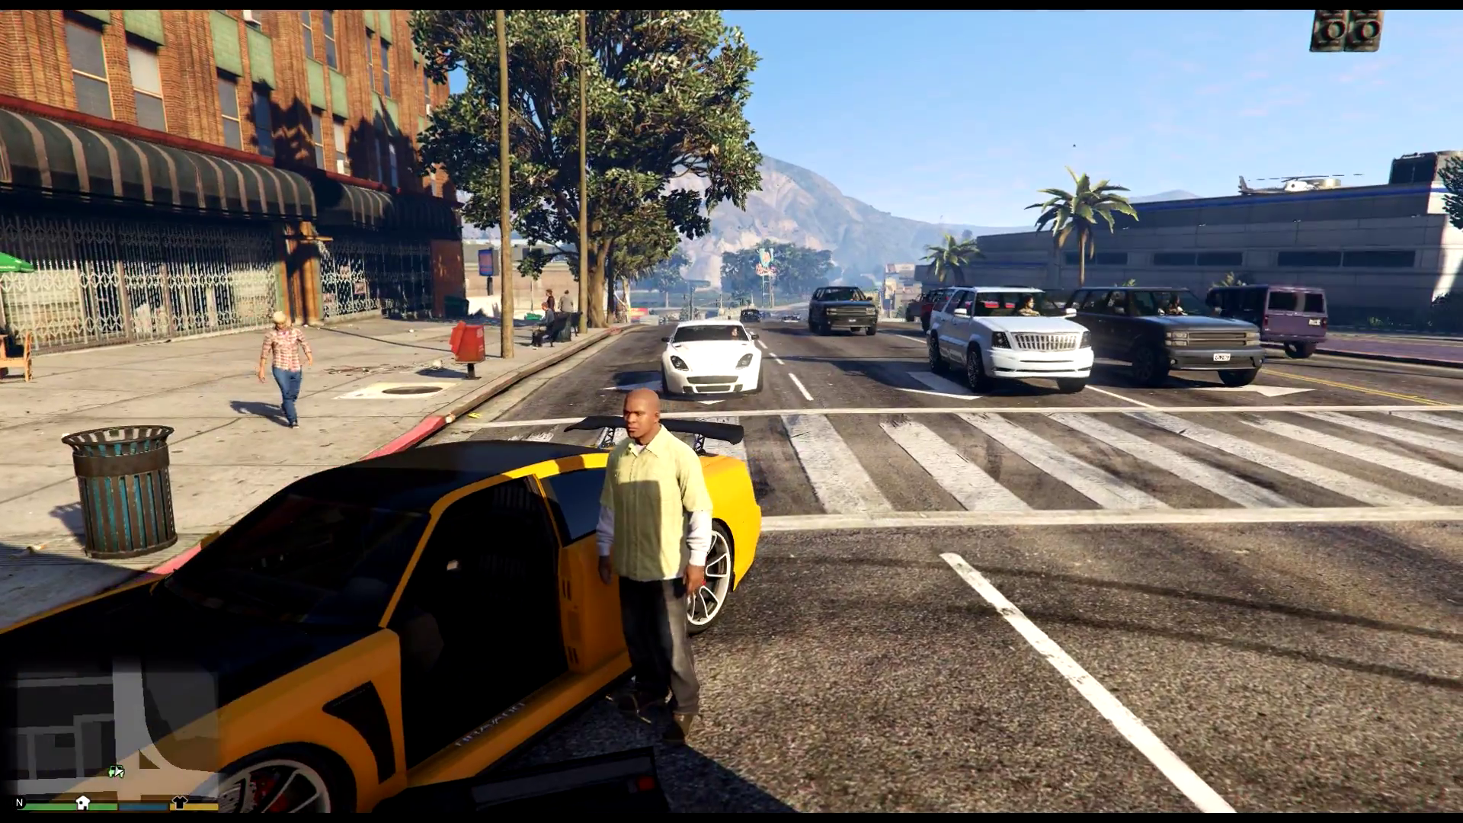
key("Tab")
mouse_move(731, 164)
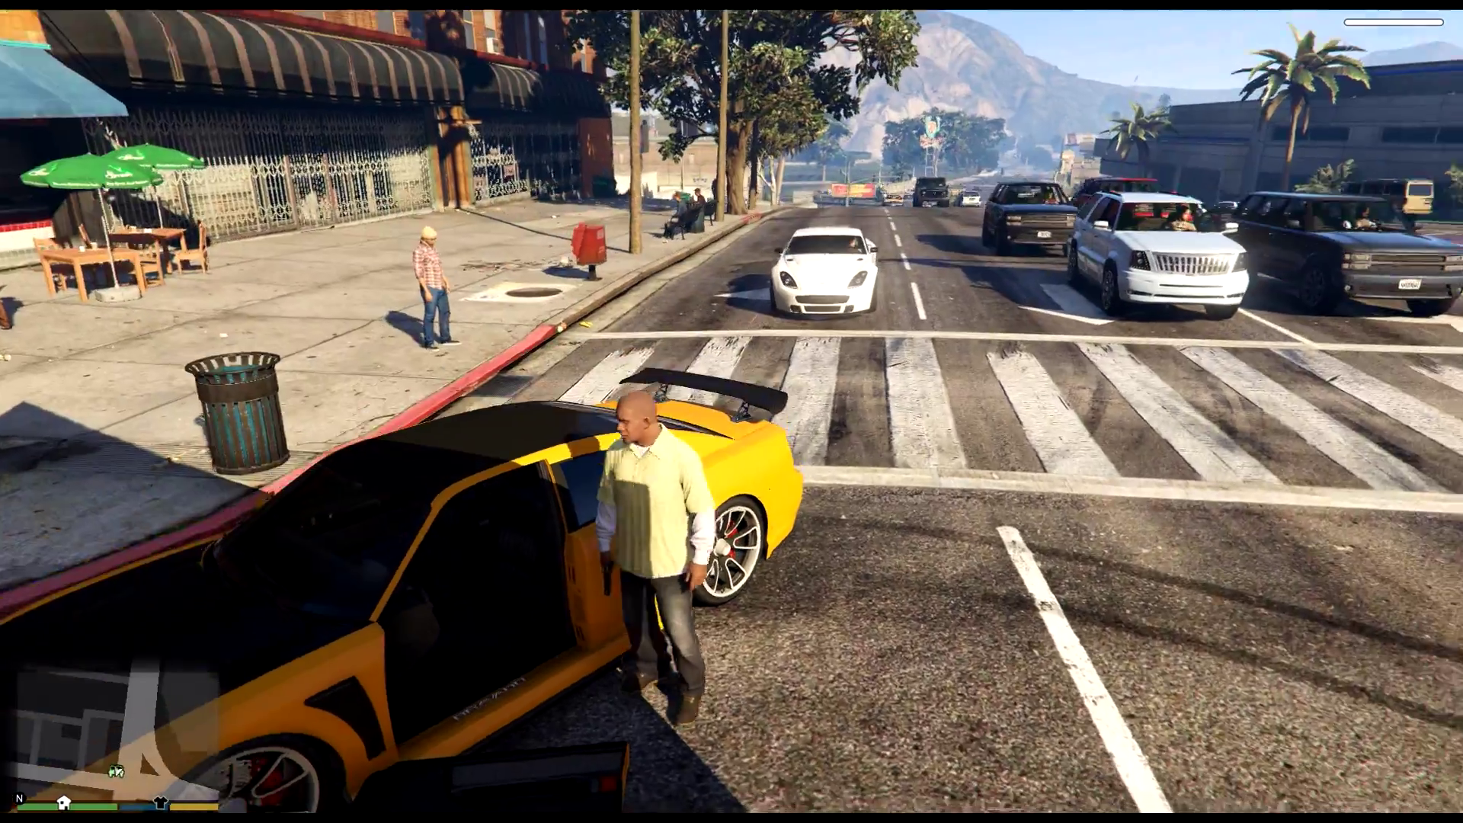
Step: Walk onto the street and launch the oncoming vehicles with the gravity gun
key("w")
right_click(732, 412)
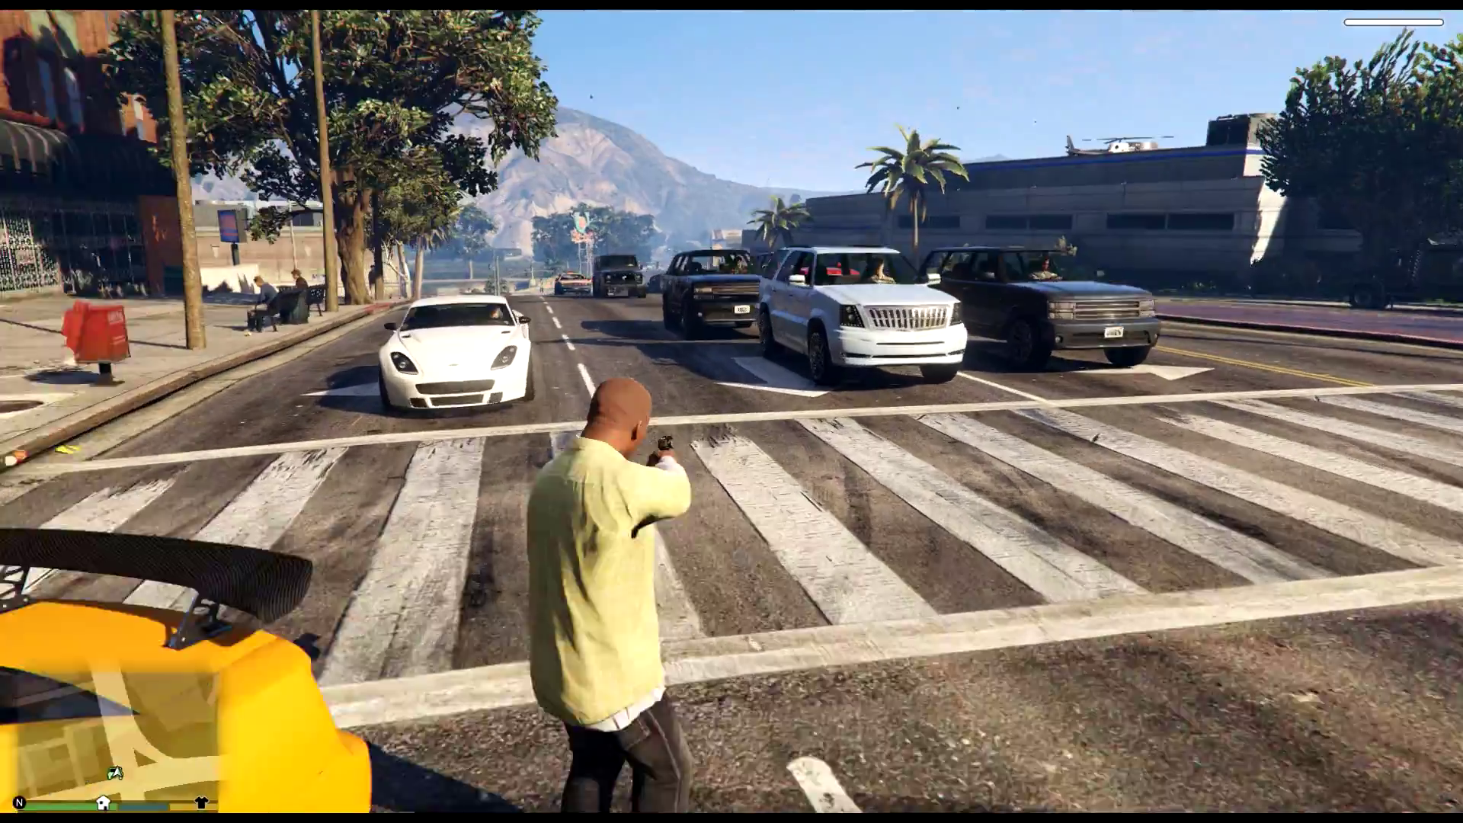
left_click(732, 411)
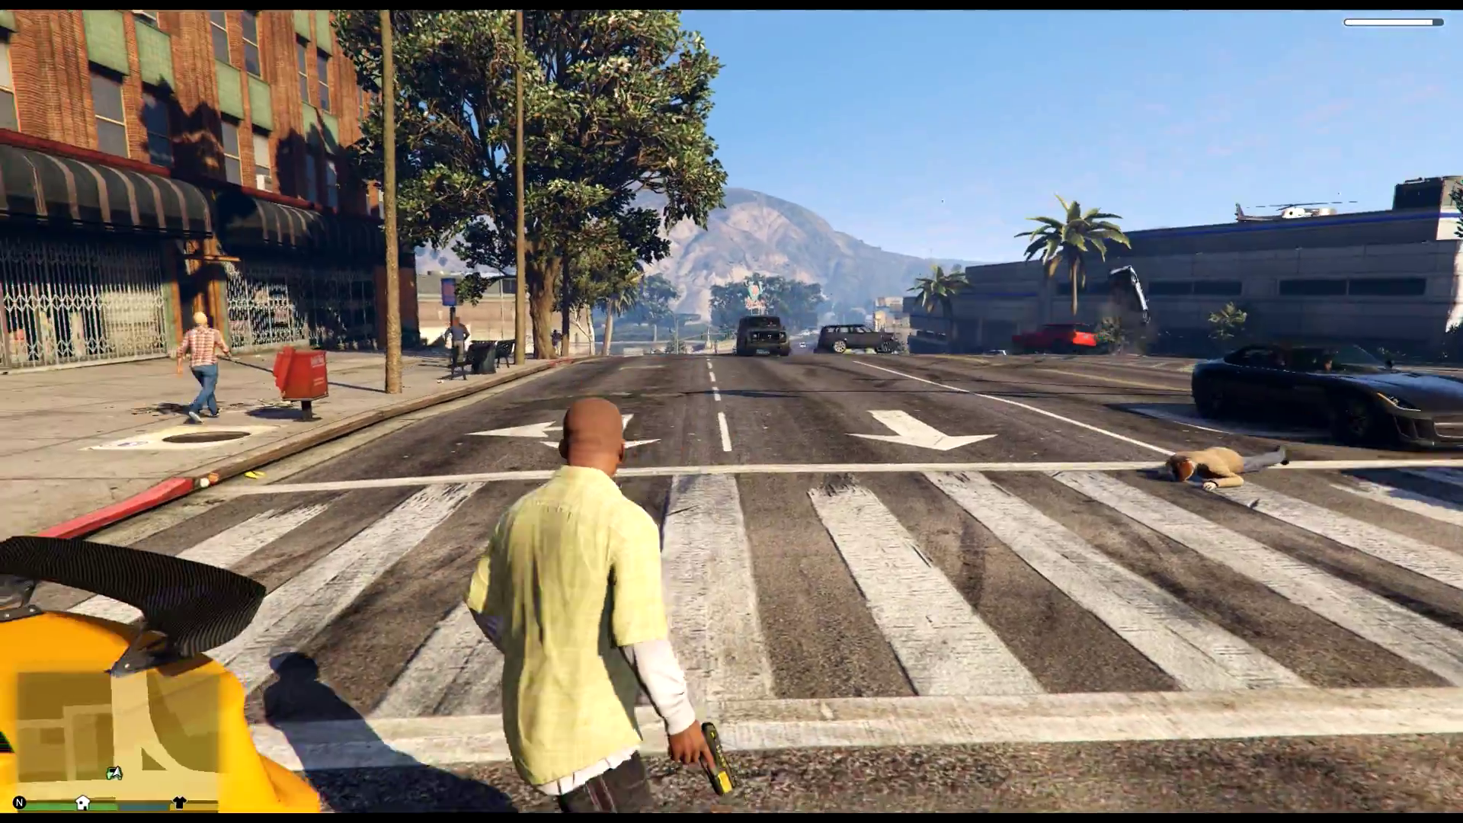
key("w")
right_click(732, 412)
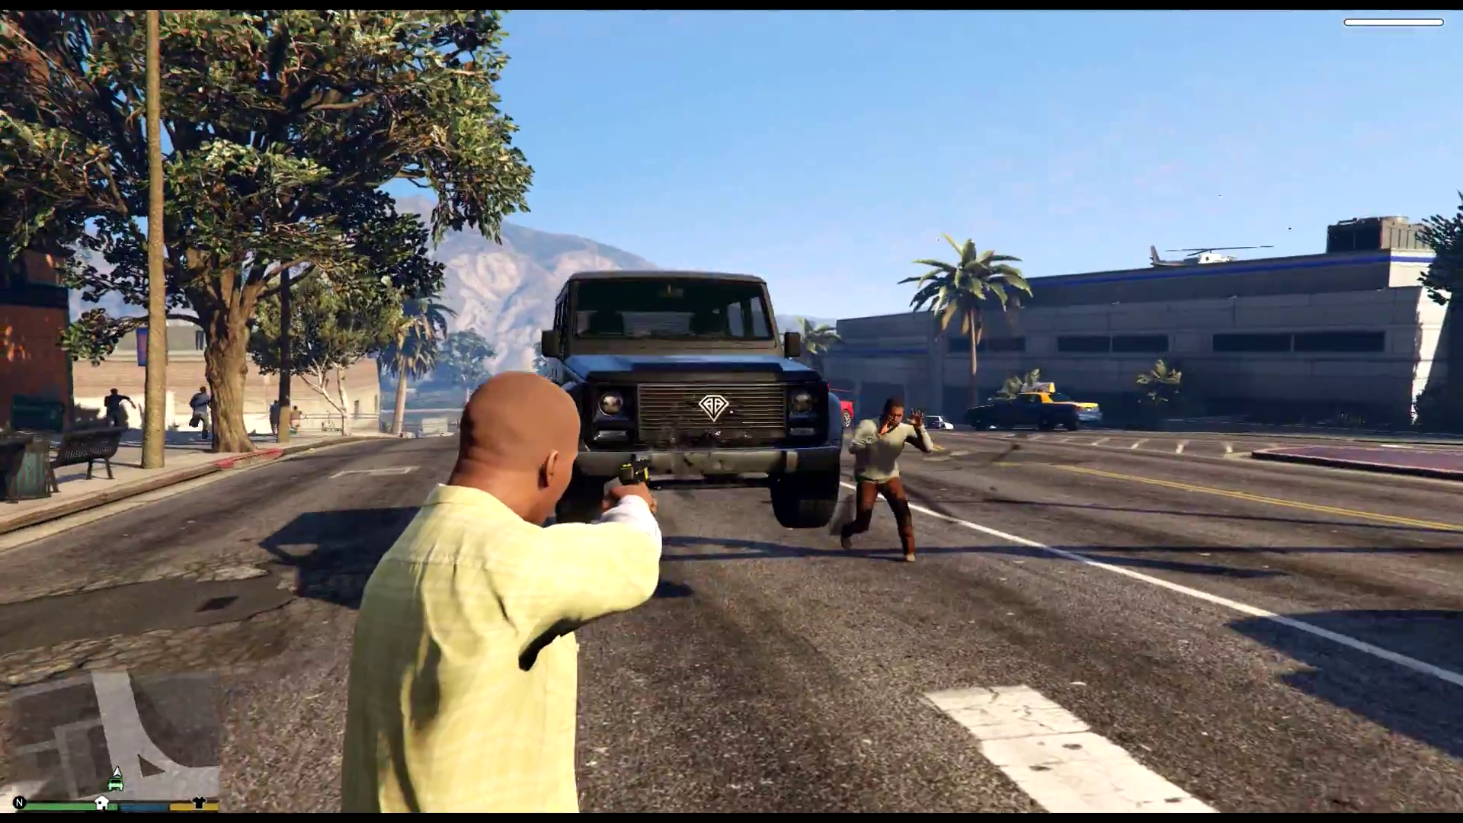
left_click(731, 411)
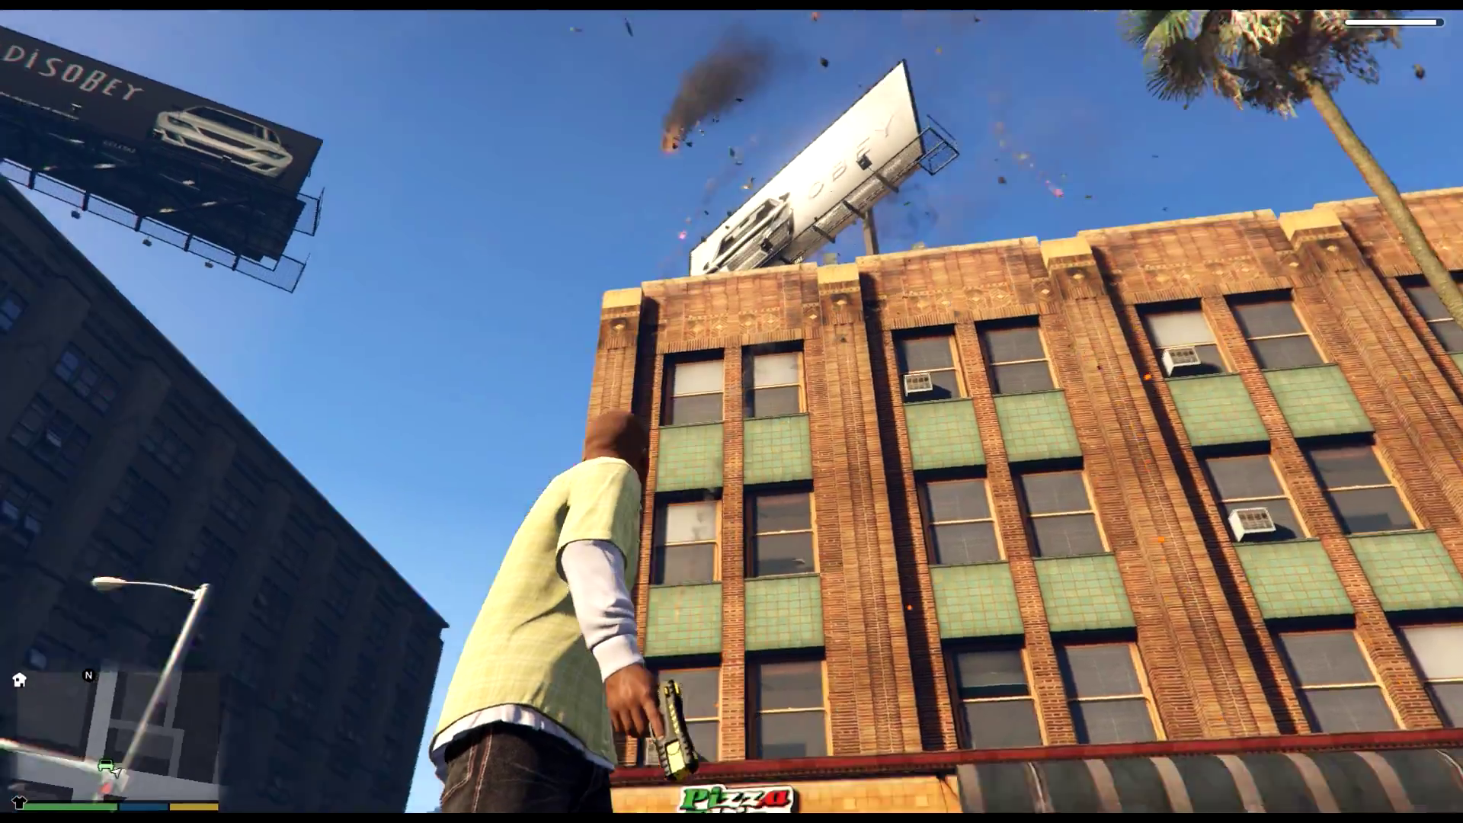
Step: Lift the parked yellow car into the air with the gravity gun and launch it away
key("w")
right_click(732, 411)
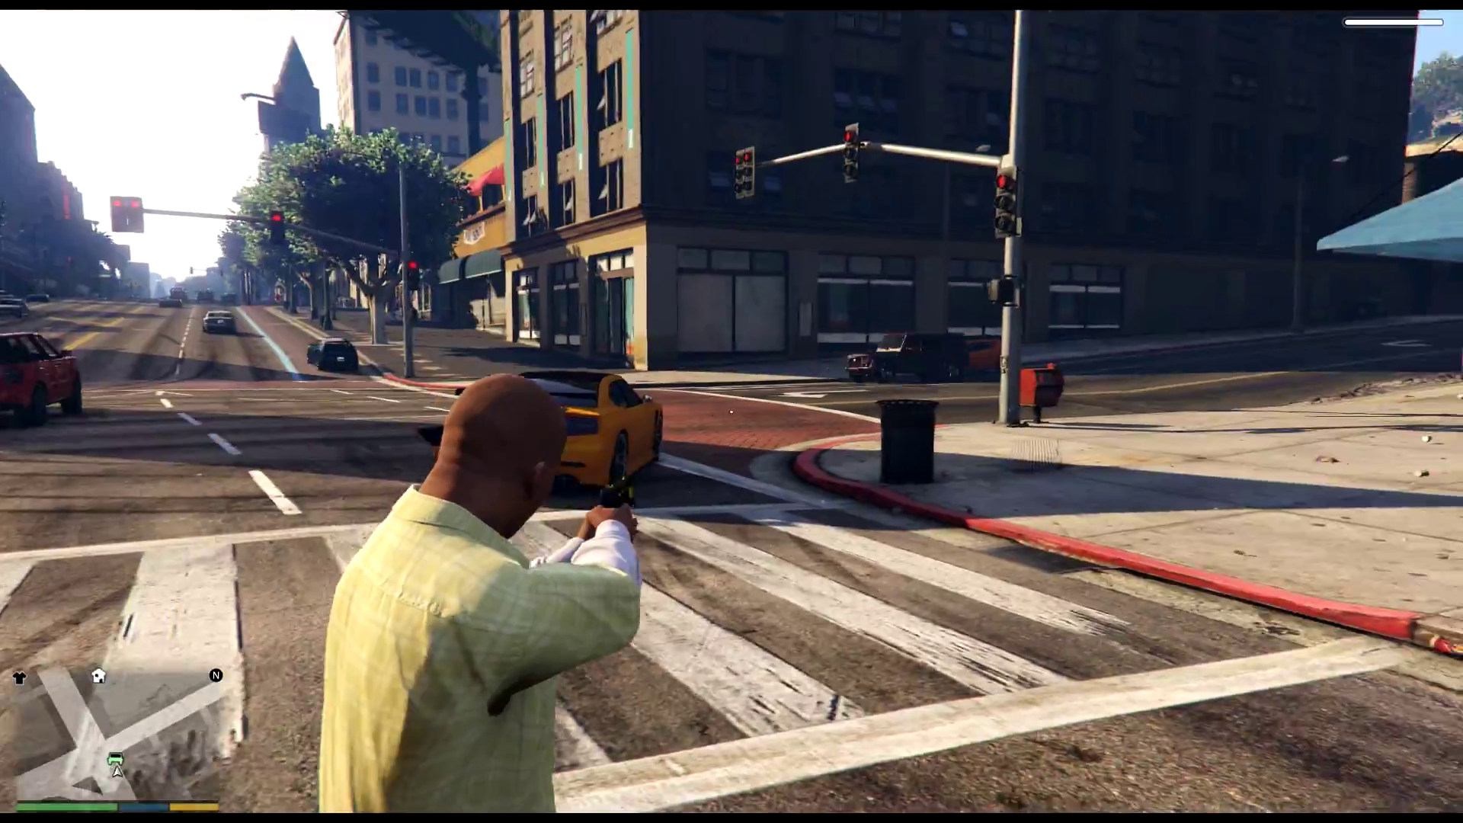
left_click(731, 412)
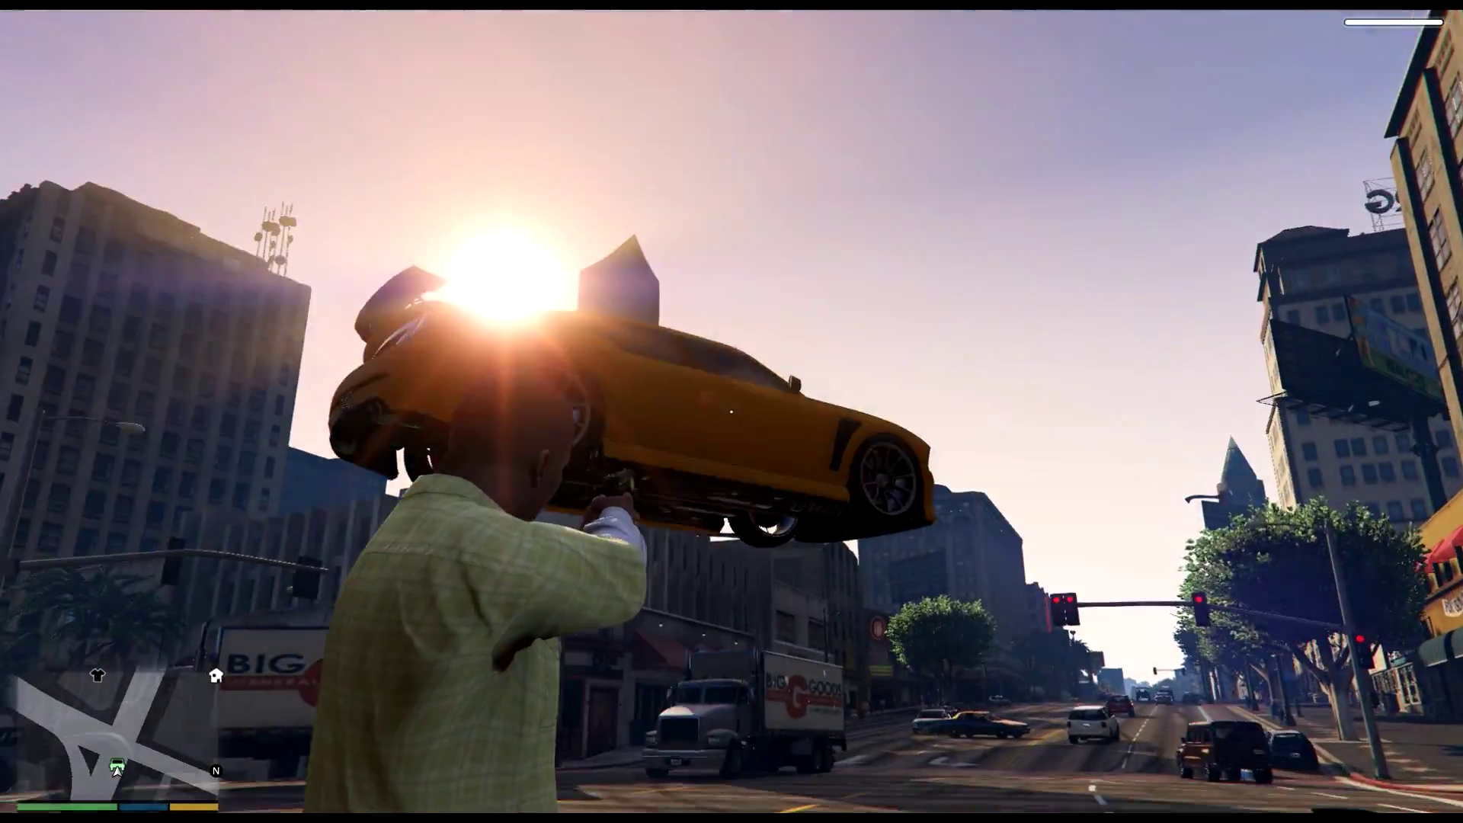
left_click(732, 411)
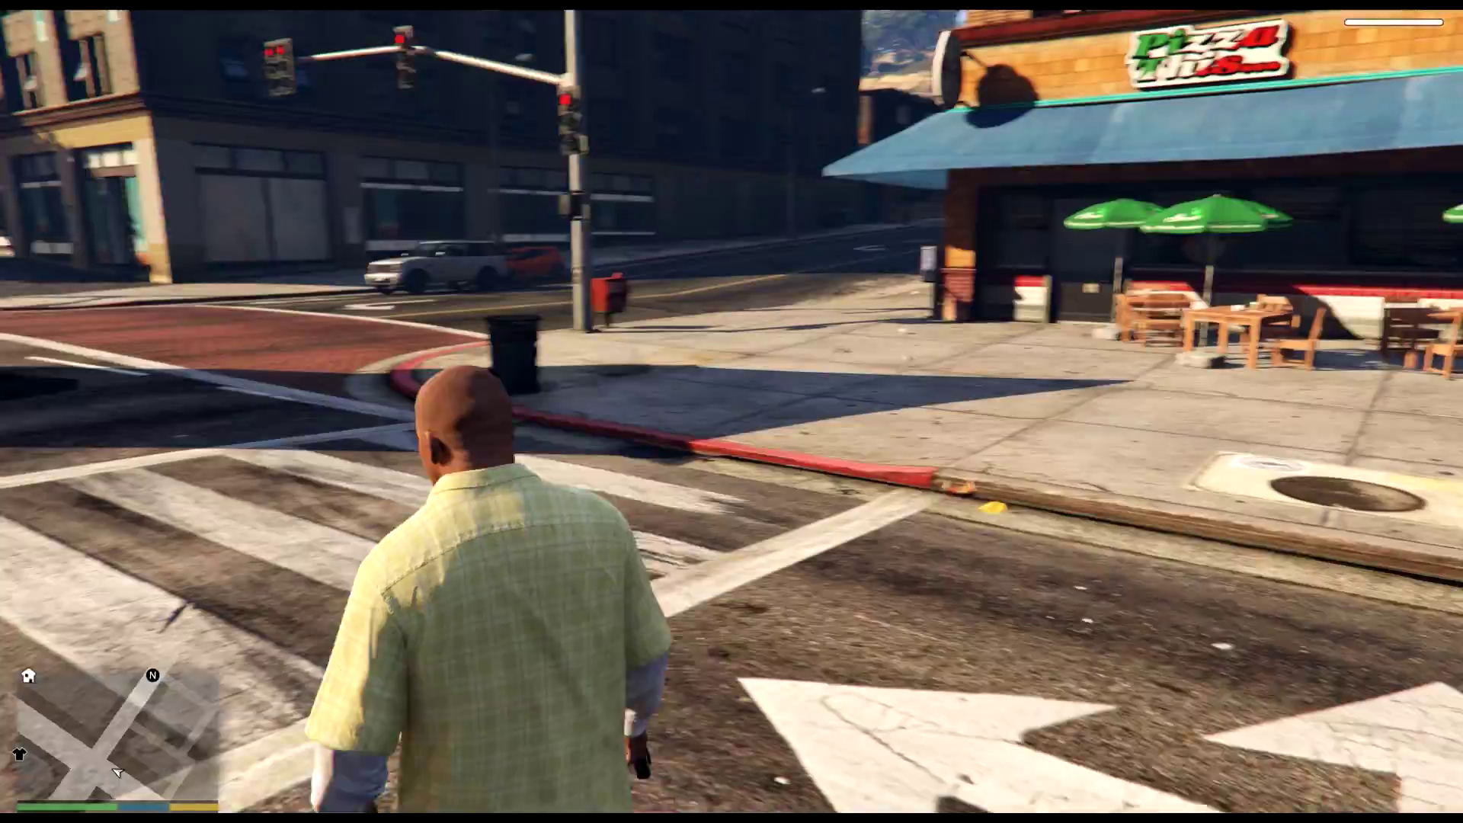
Step: Aim the gravity gun around the street corner near the pizza restaurant and move along the sidewalk
key("w")
right_click(732, 412)
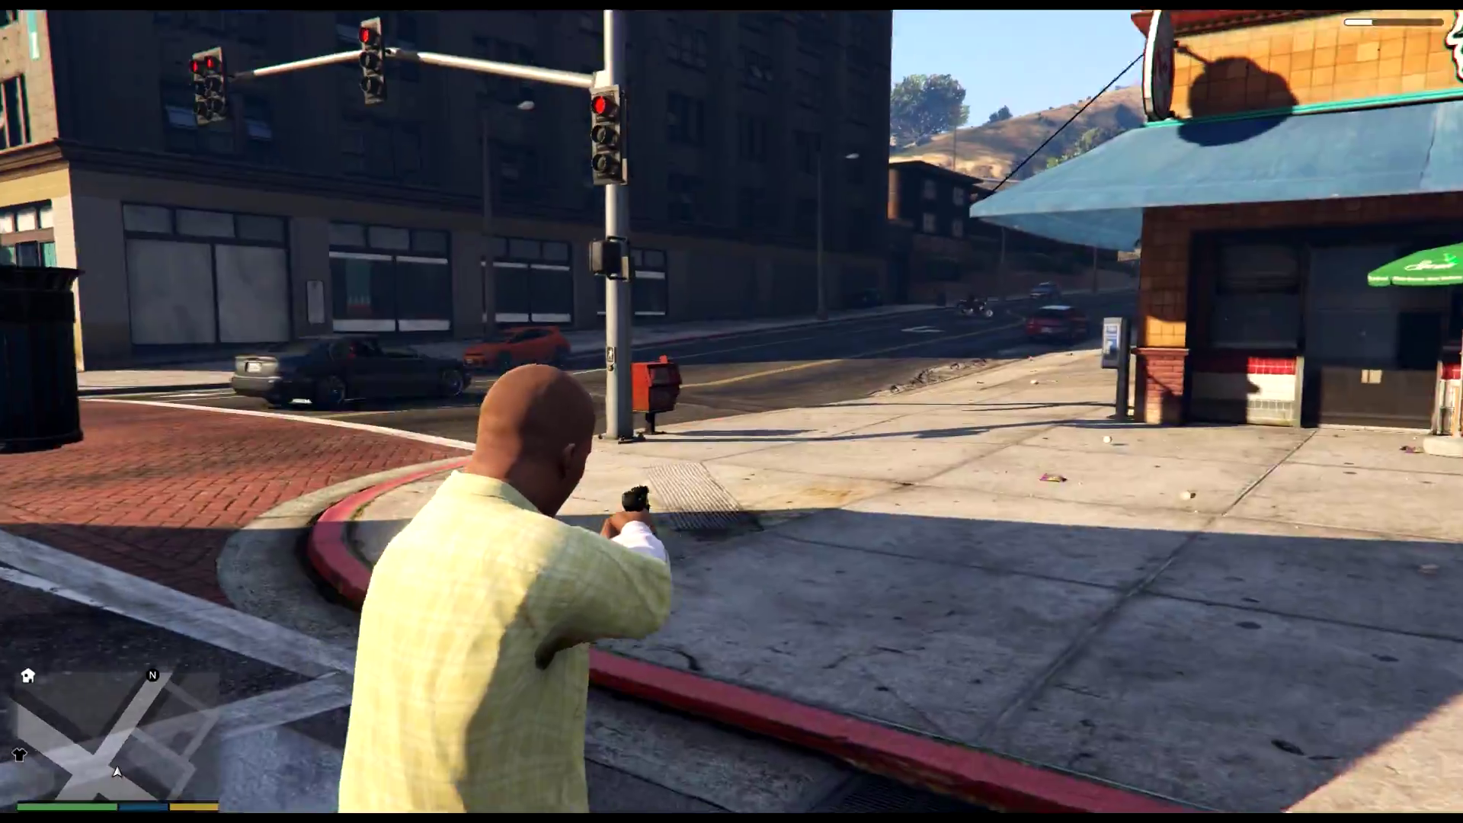
key("w")
right_click(732, 411)
key("w")
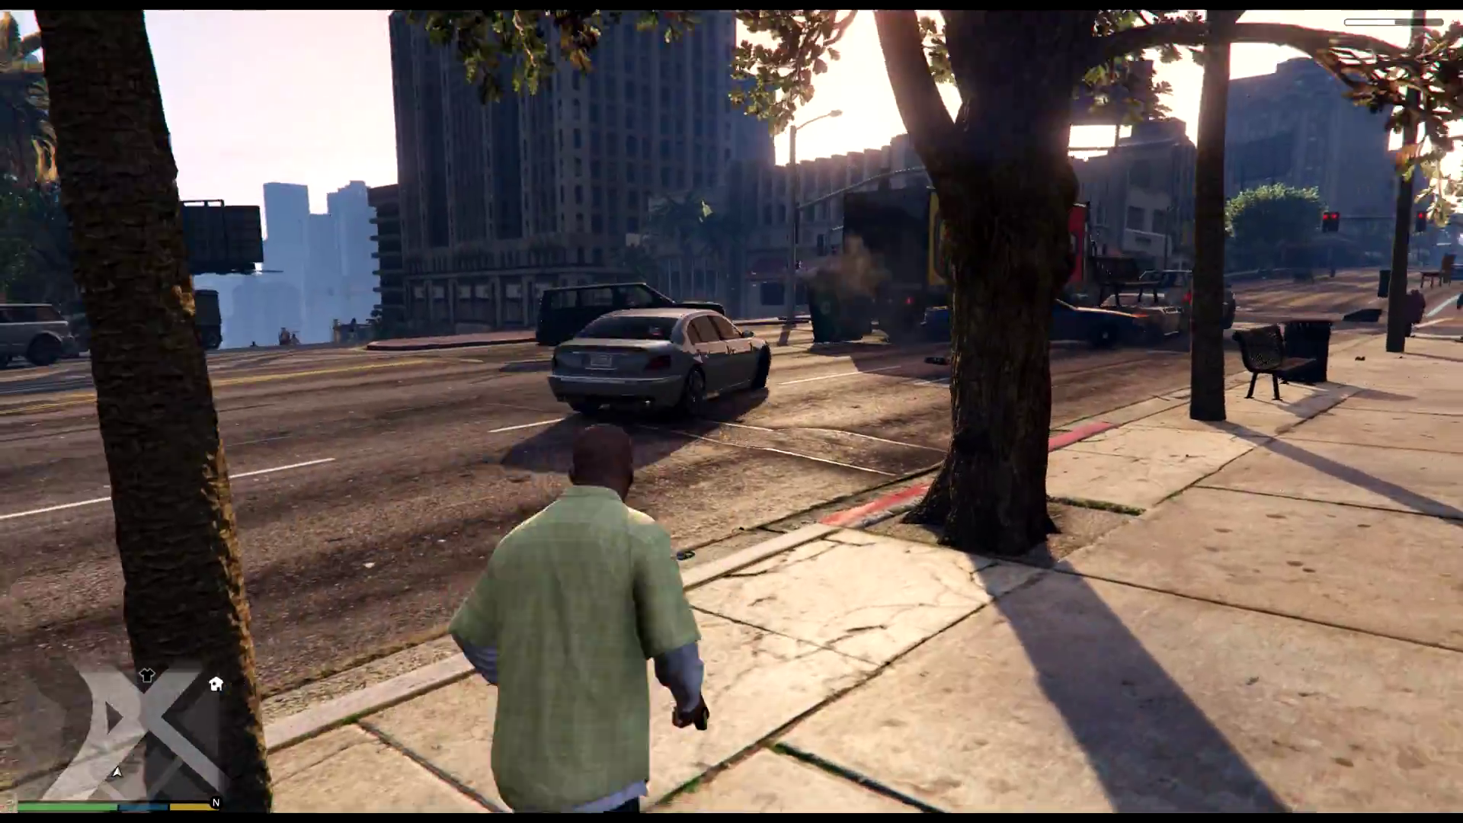
Step: Lift vehicles on the main road with the gravity gun and hurl the Rob's Liquor truck toward the pizza restaurant corner
key("w")
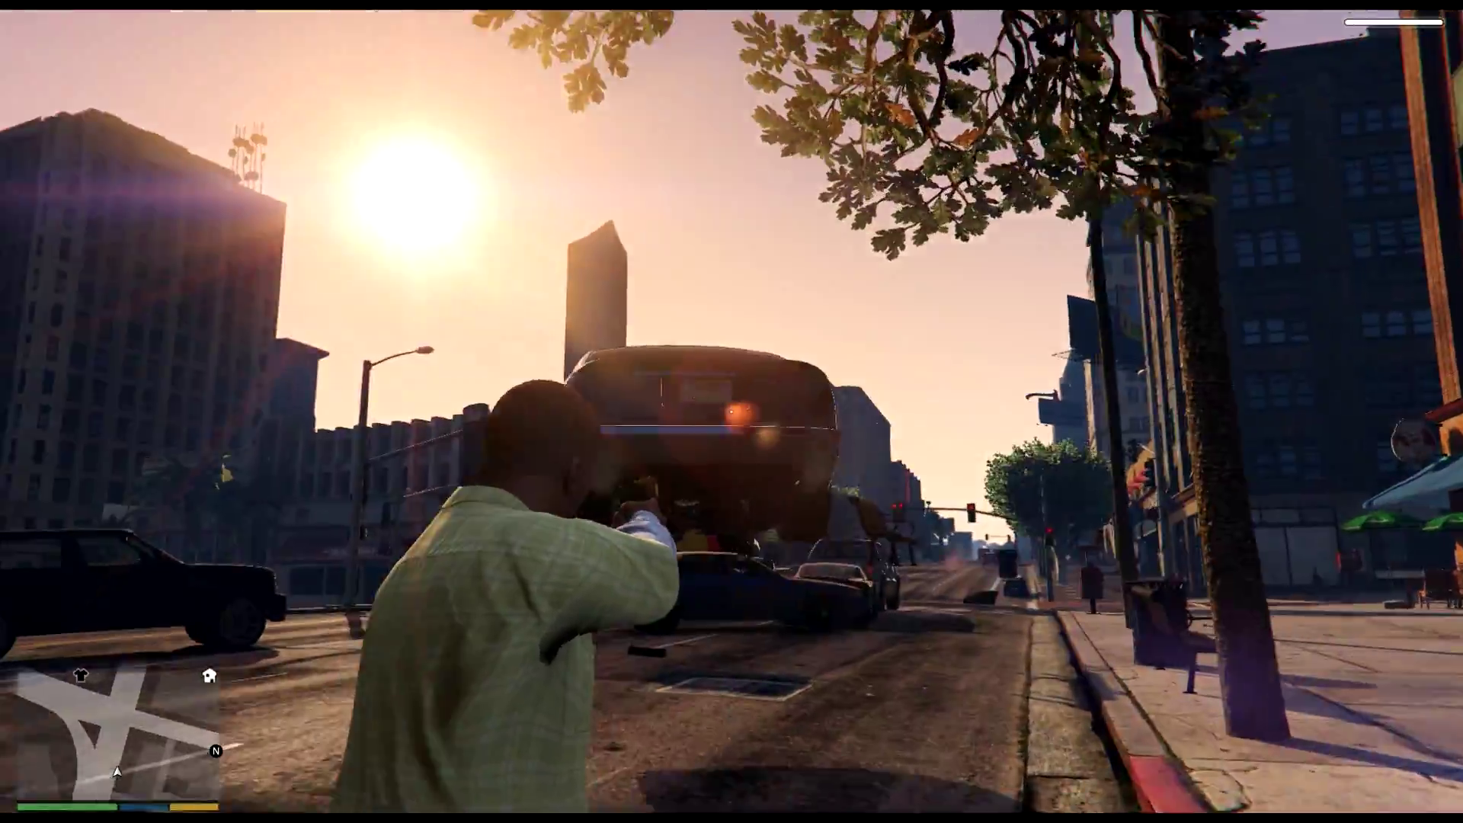
key("w")
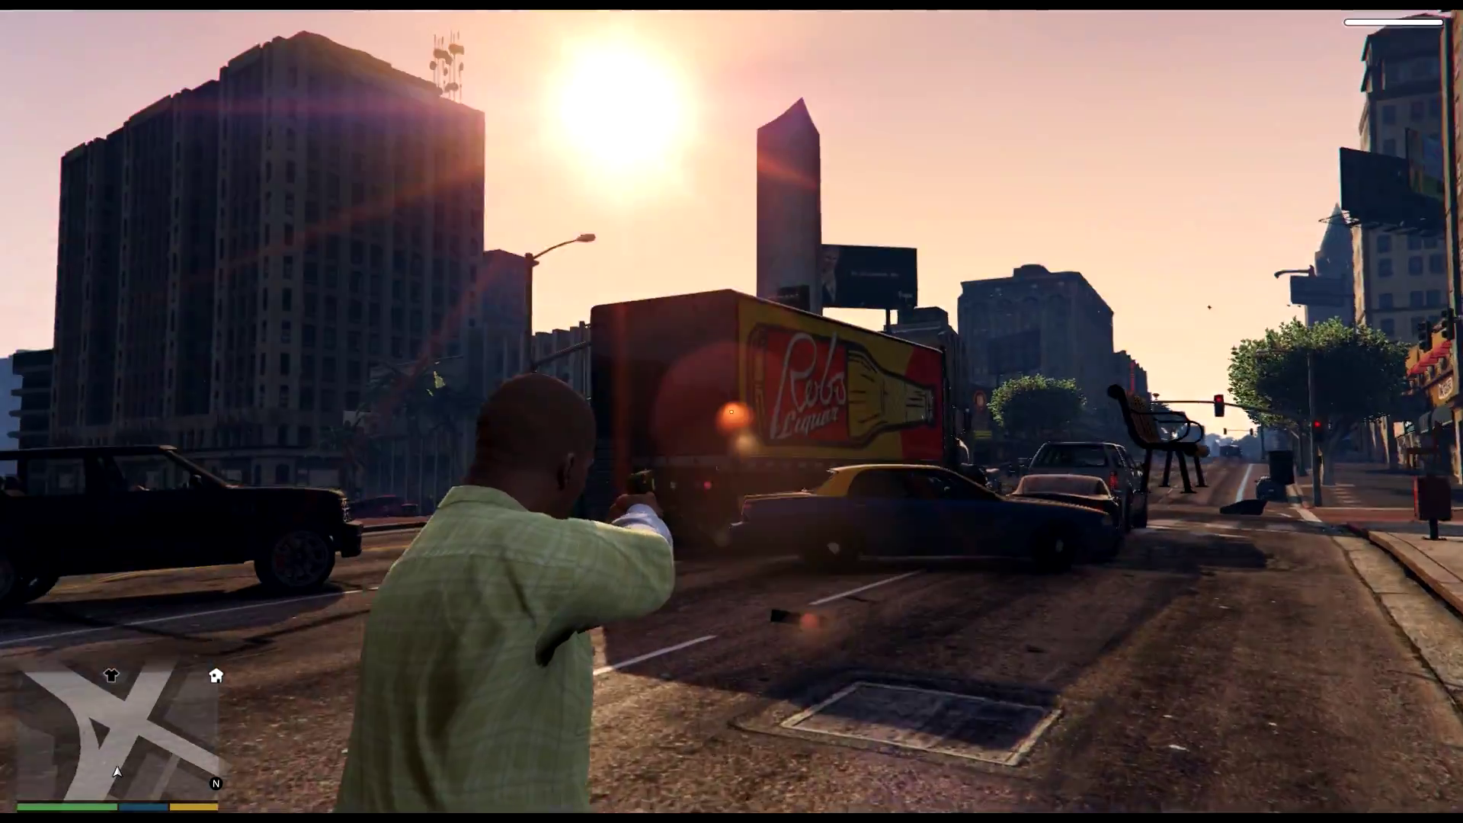
key("w")
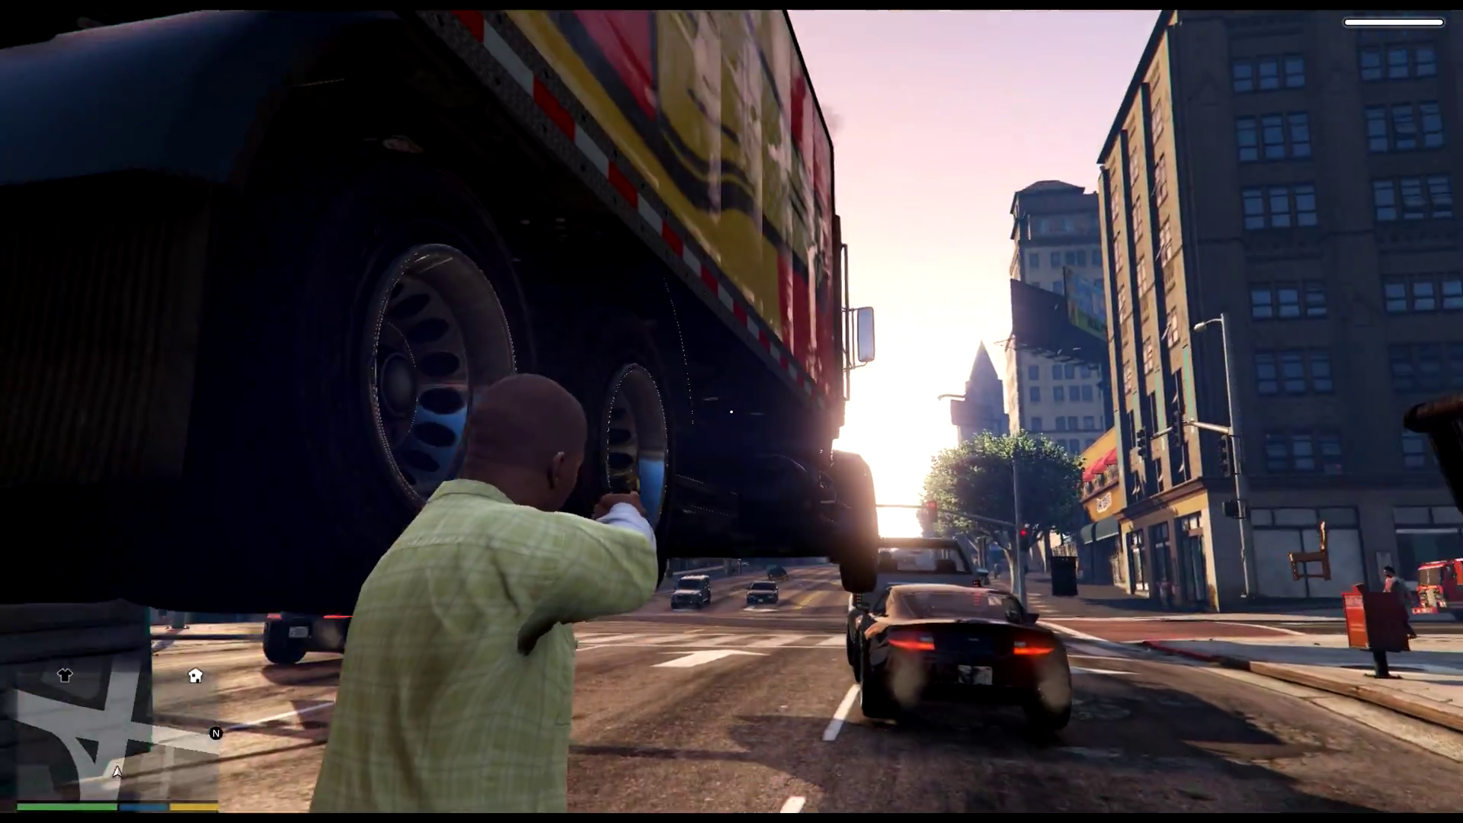
key("w")
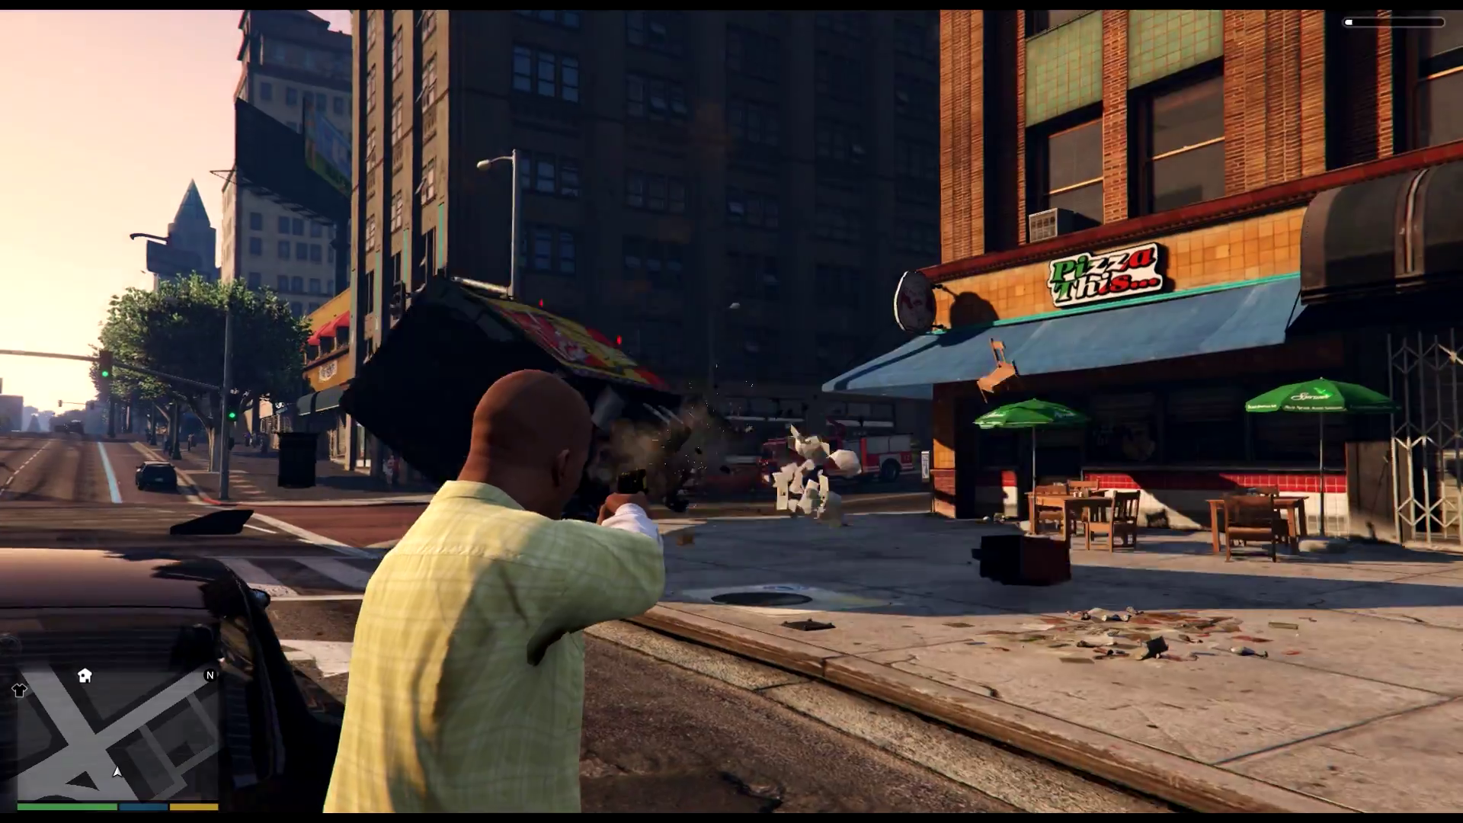
key("w")
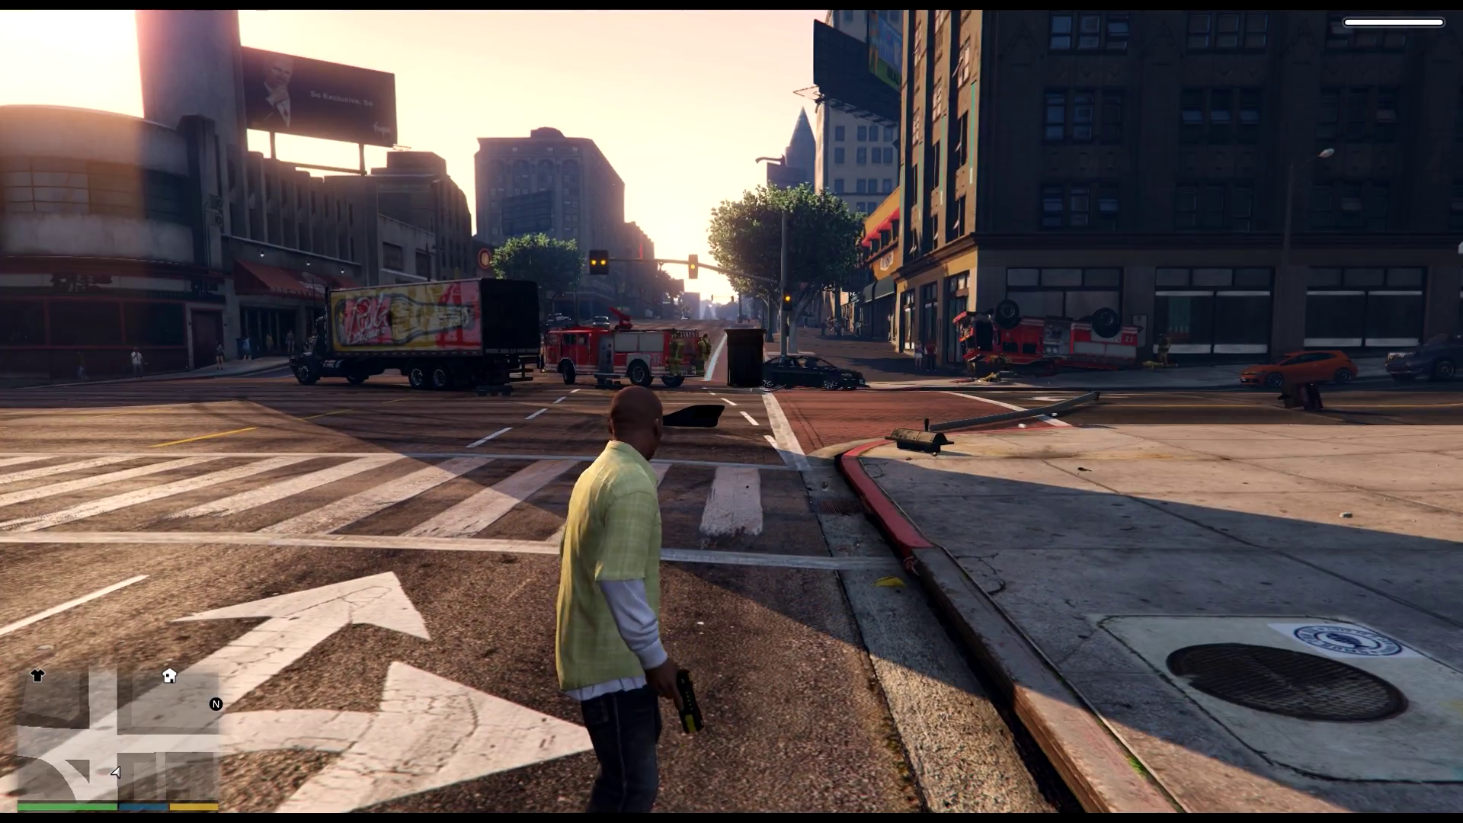
Step: Open the weapon wheel and cycle through the heavy weapons and throwables to examine their icons
key("Tab")
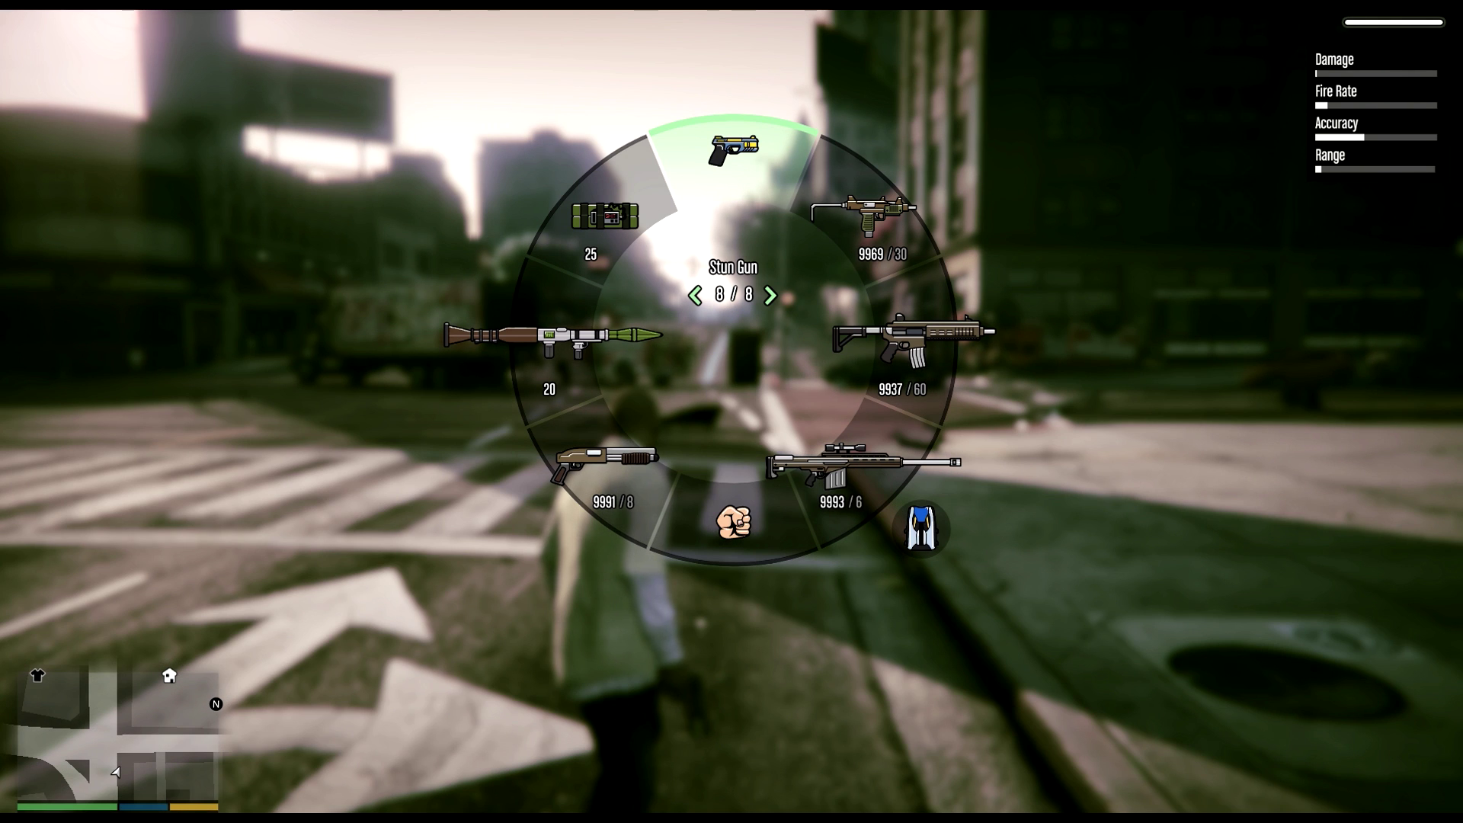
mouse_move(553, 339)
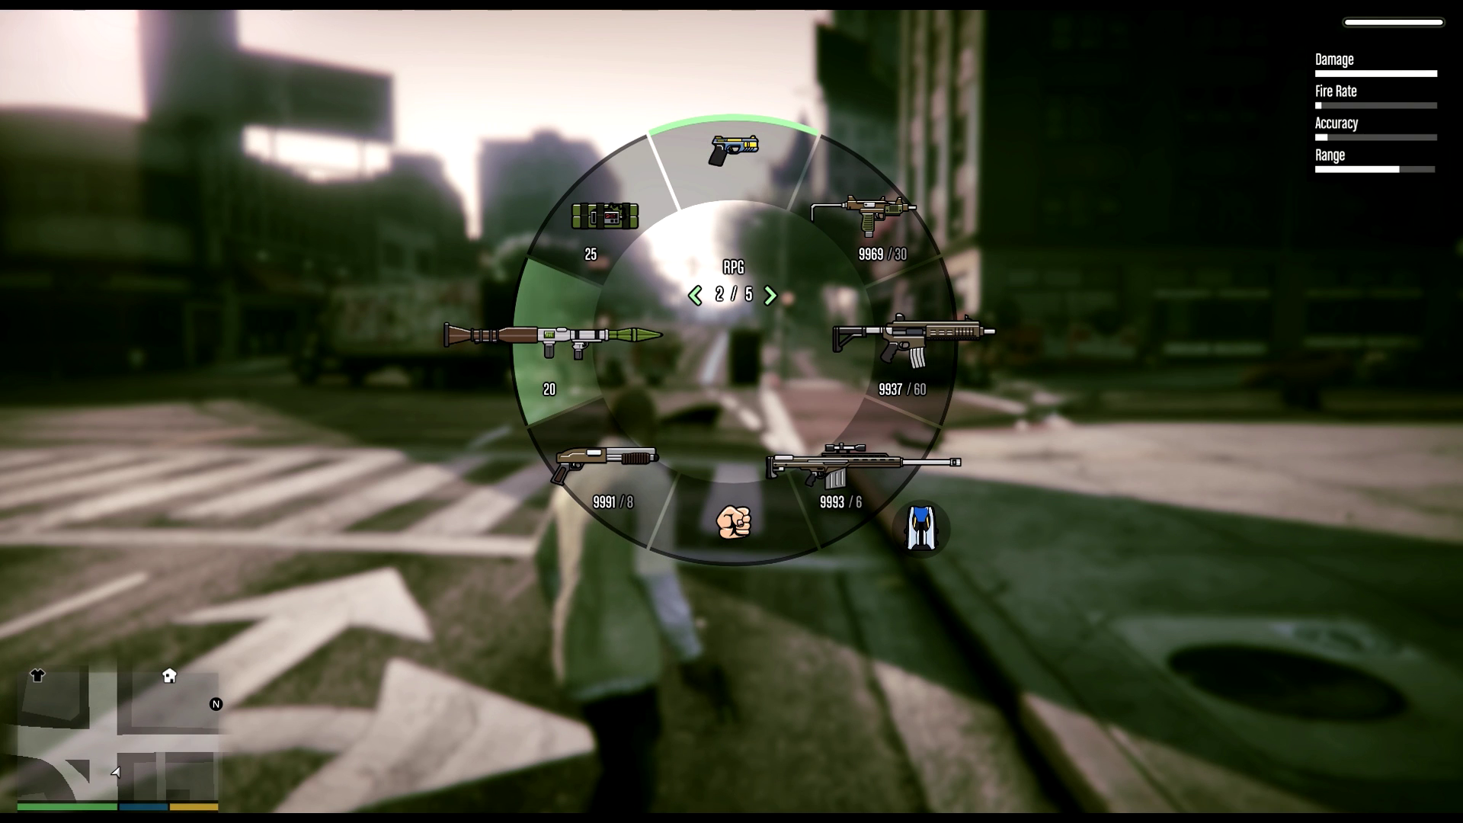
key("Tab")
scroll(553, 339, "up", 5)
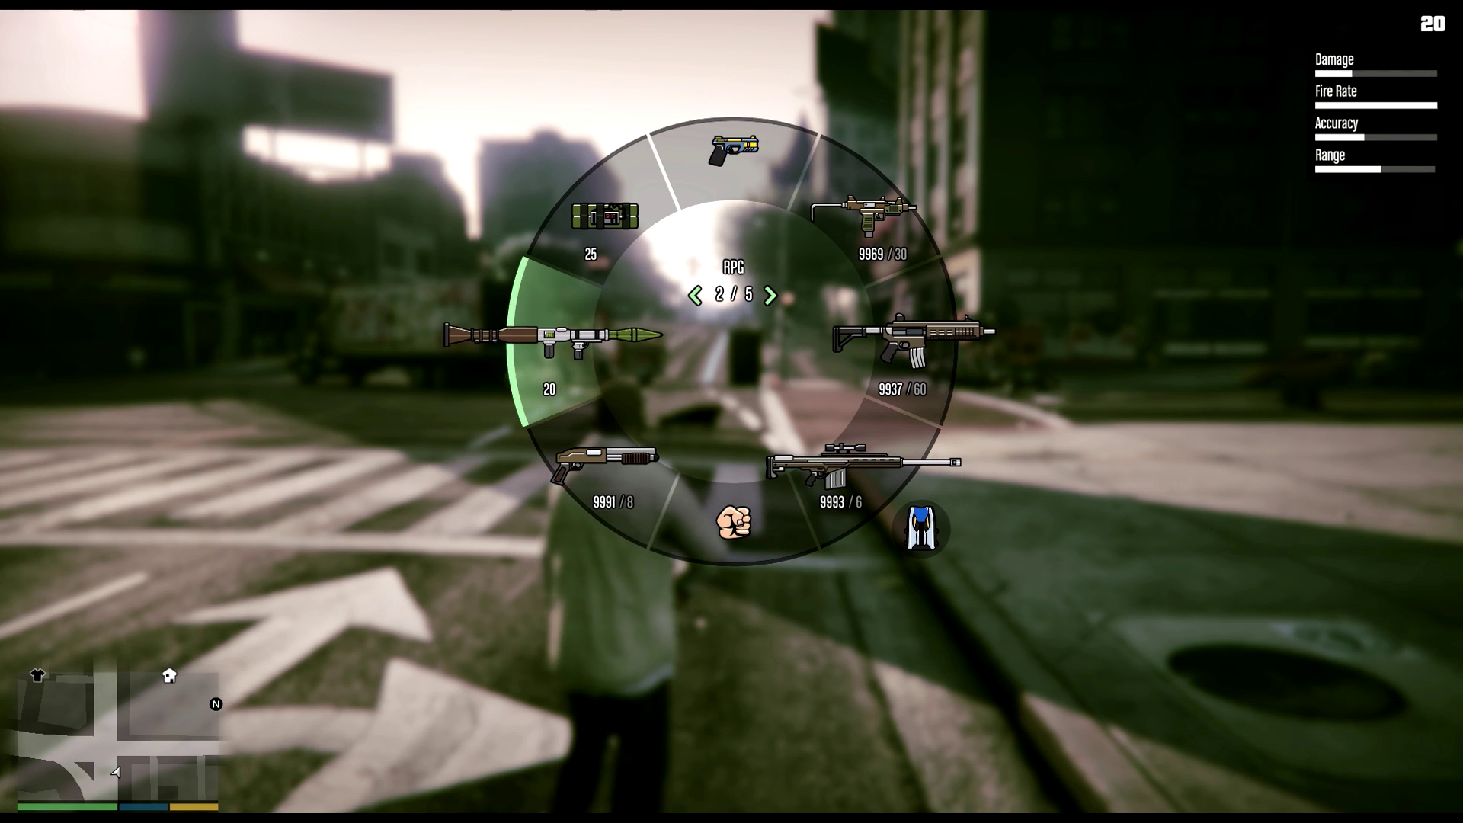
scroll(553, 339, "up", 2)
scroll(602, 228, "down", 3)
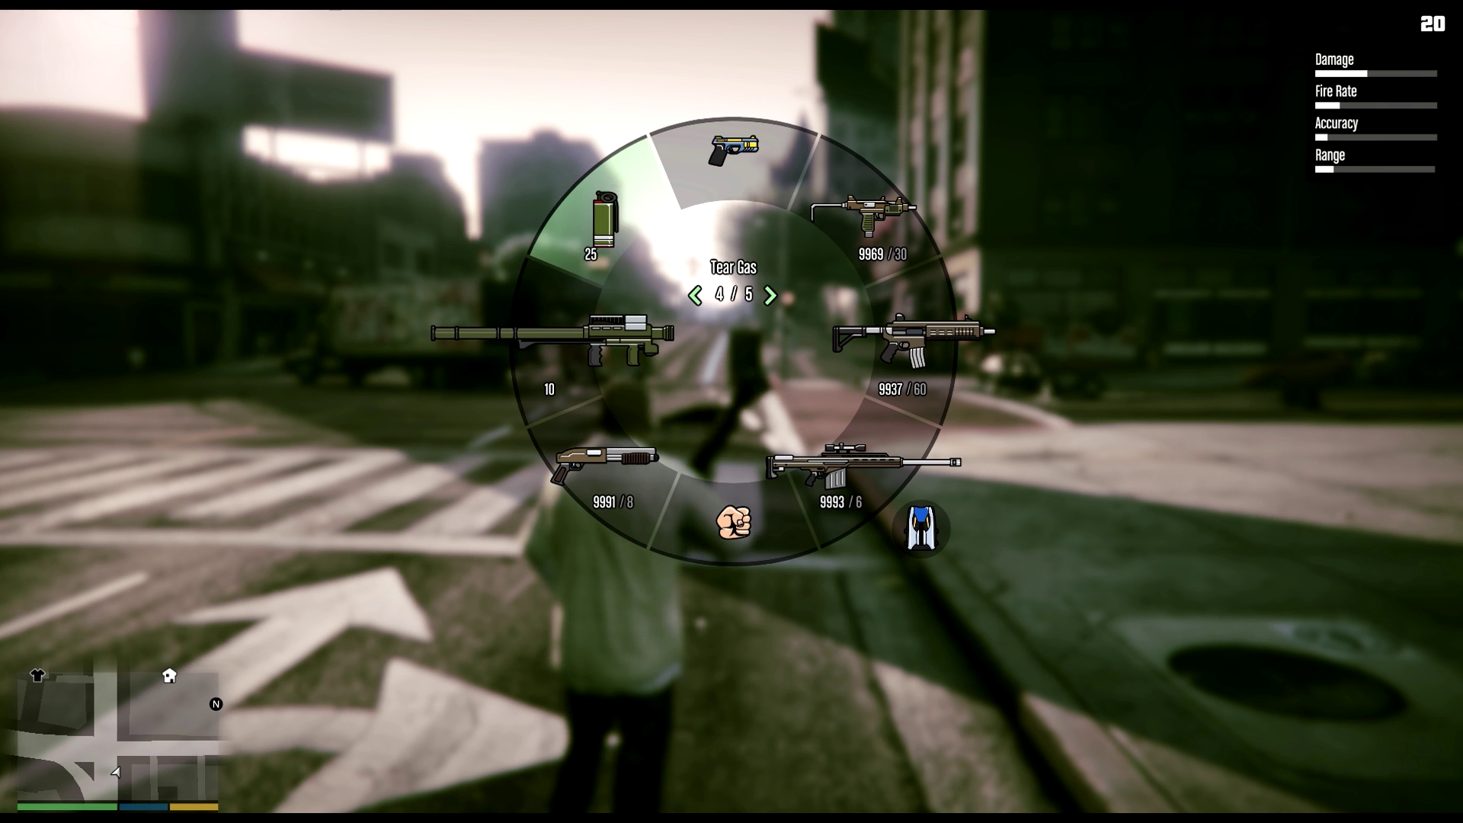
scroll(602, 229, "up", 1)
scroll(869, 221, "down", 6)
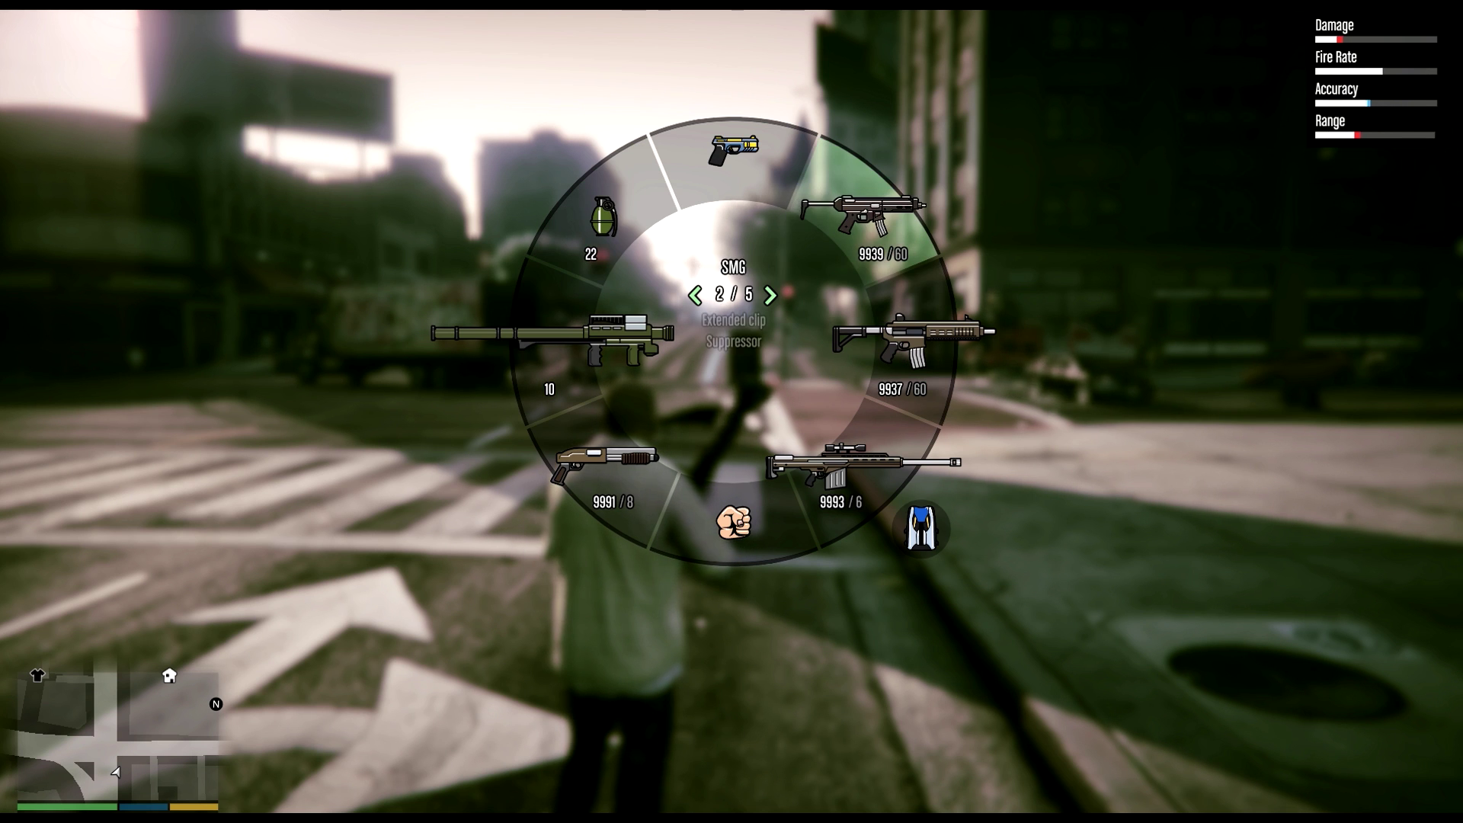
Step: Cycle through the machine guns, rifles, shotguns and melee weapons in the wheel to examine their icons
scroll(869, 222, "up", 1)
scroll(907, 339, "up", 7)
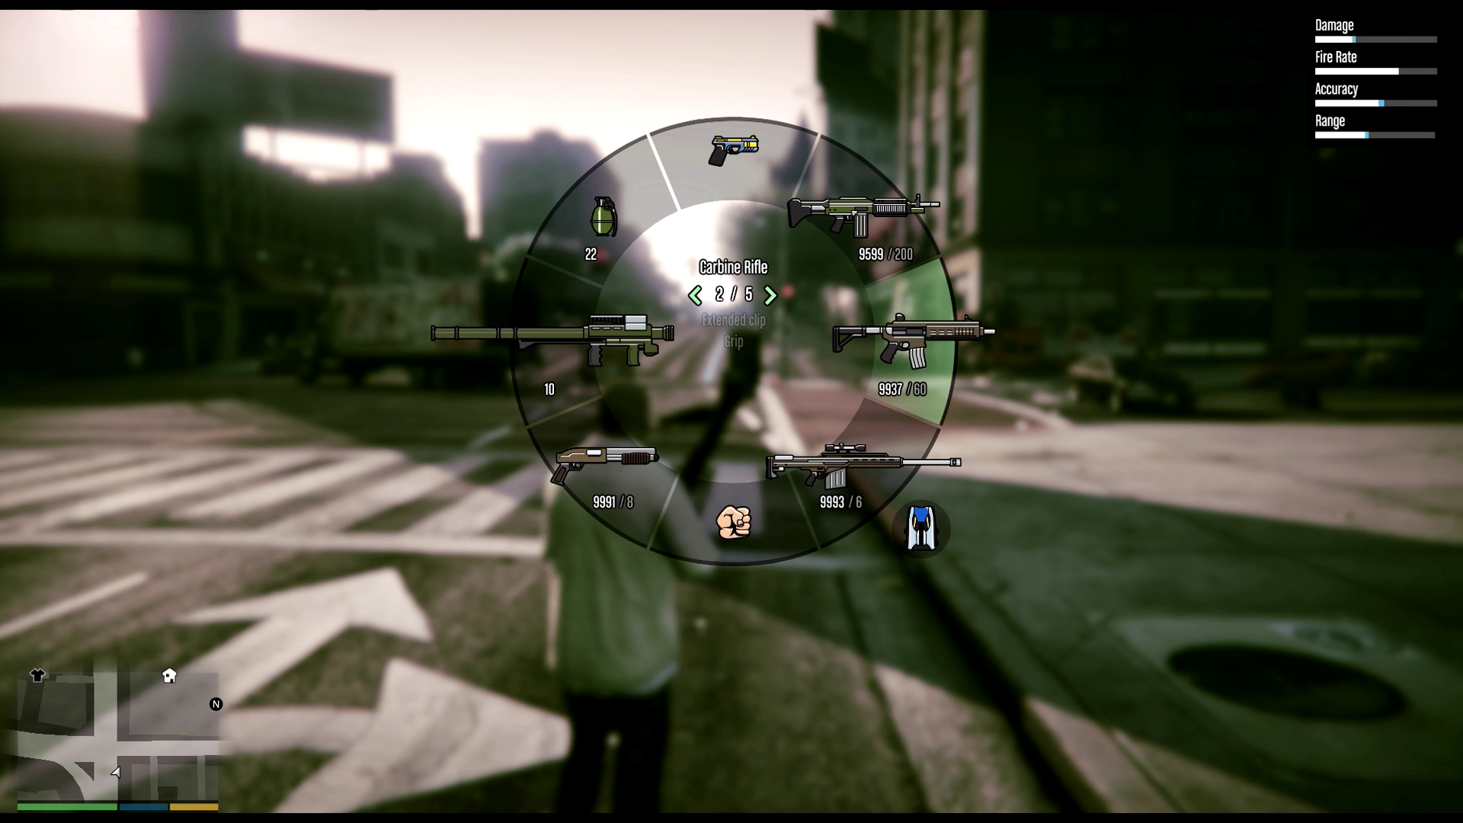
scroll(733, 522, "up", 1)
scroll(602, 465, "up", 5)
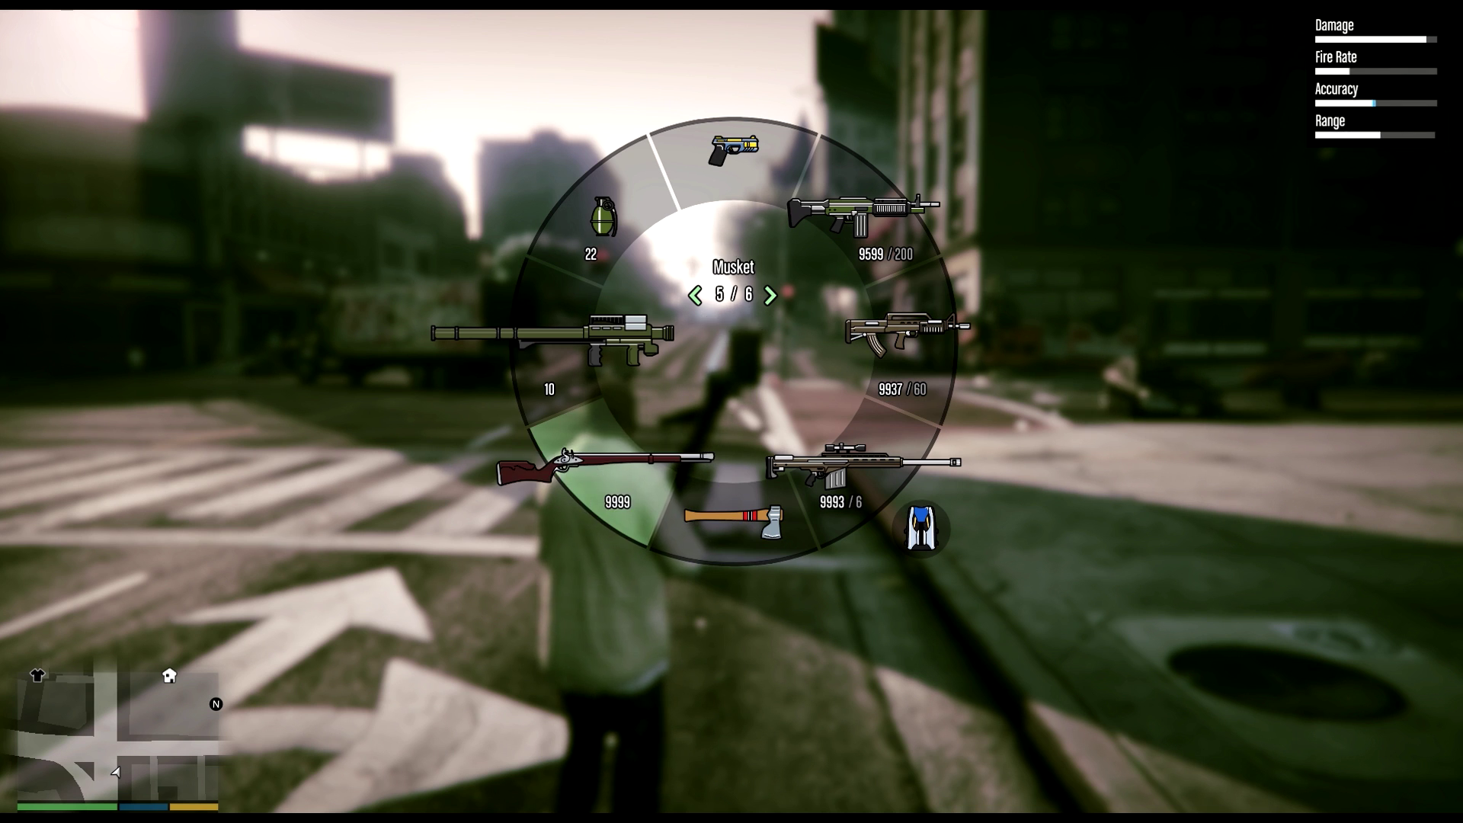
mouse_move(733, 520)
scroll(734, 520, "down", 1)
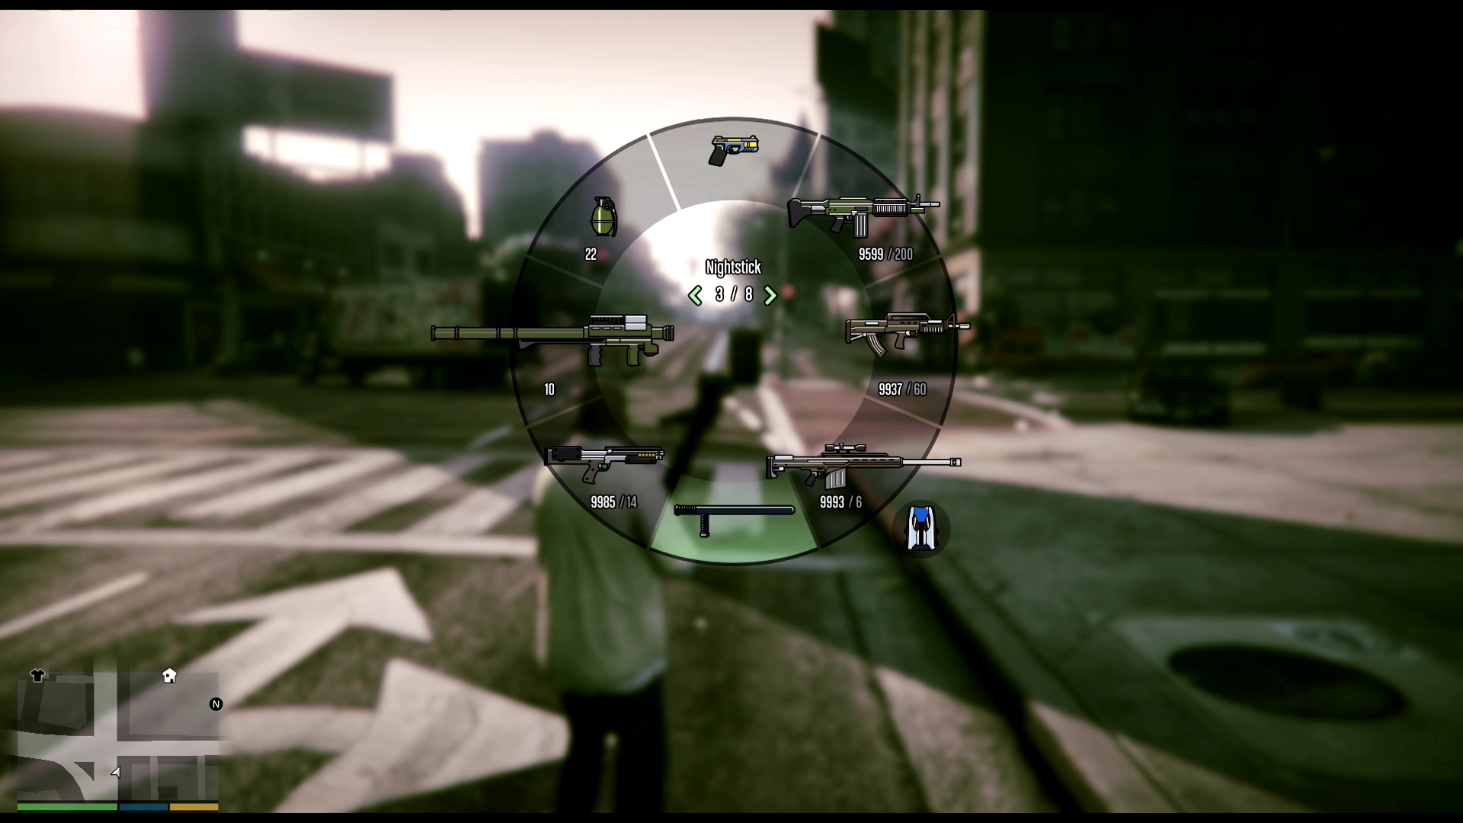
scroll(863, 472, "up", 4)
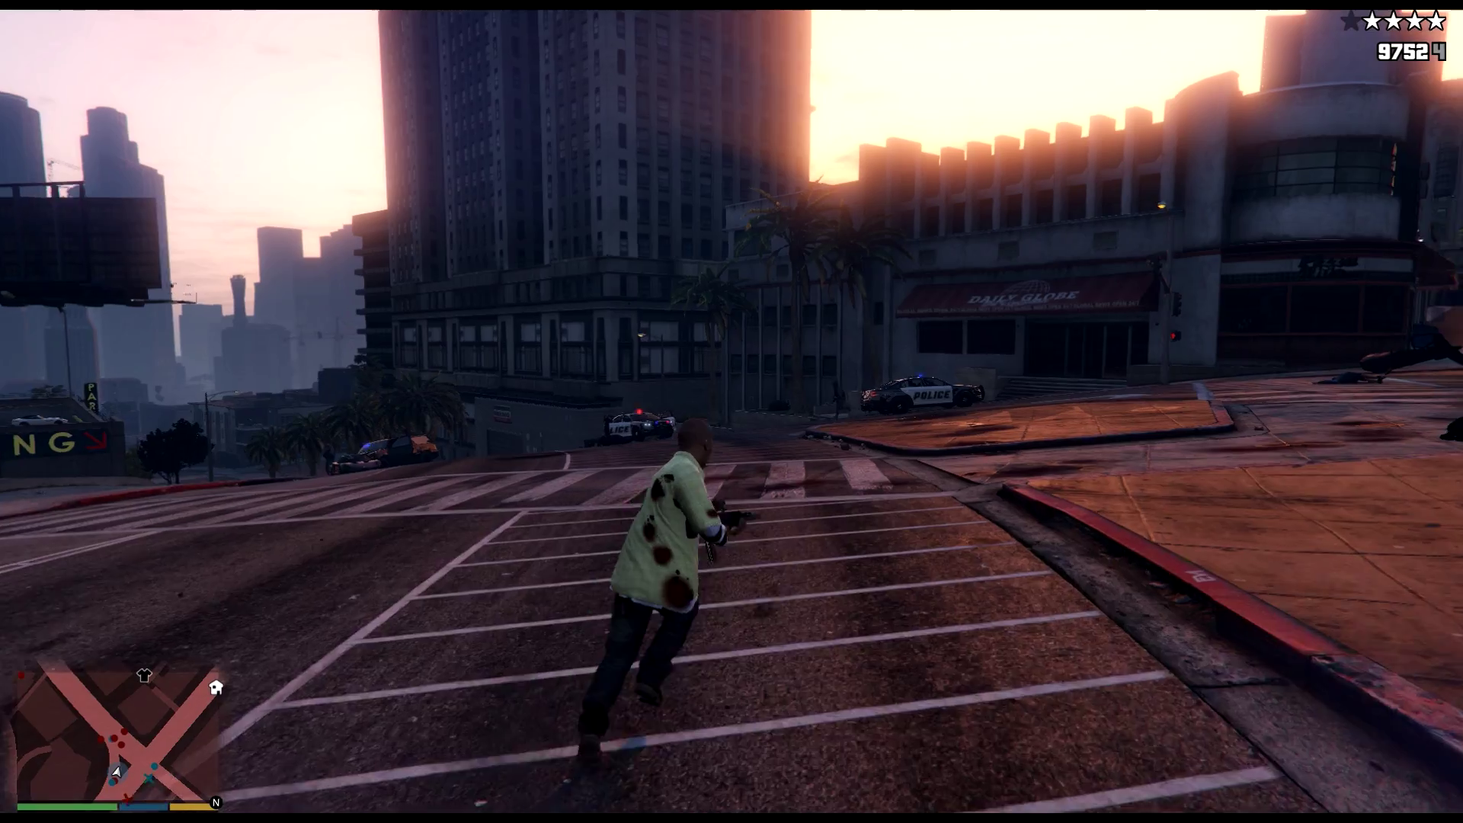
Step: Leap and run around the Daily Globe intersection during the police chase and reload the rifle
key("space")
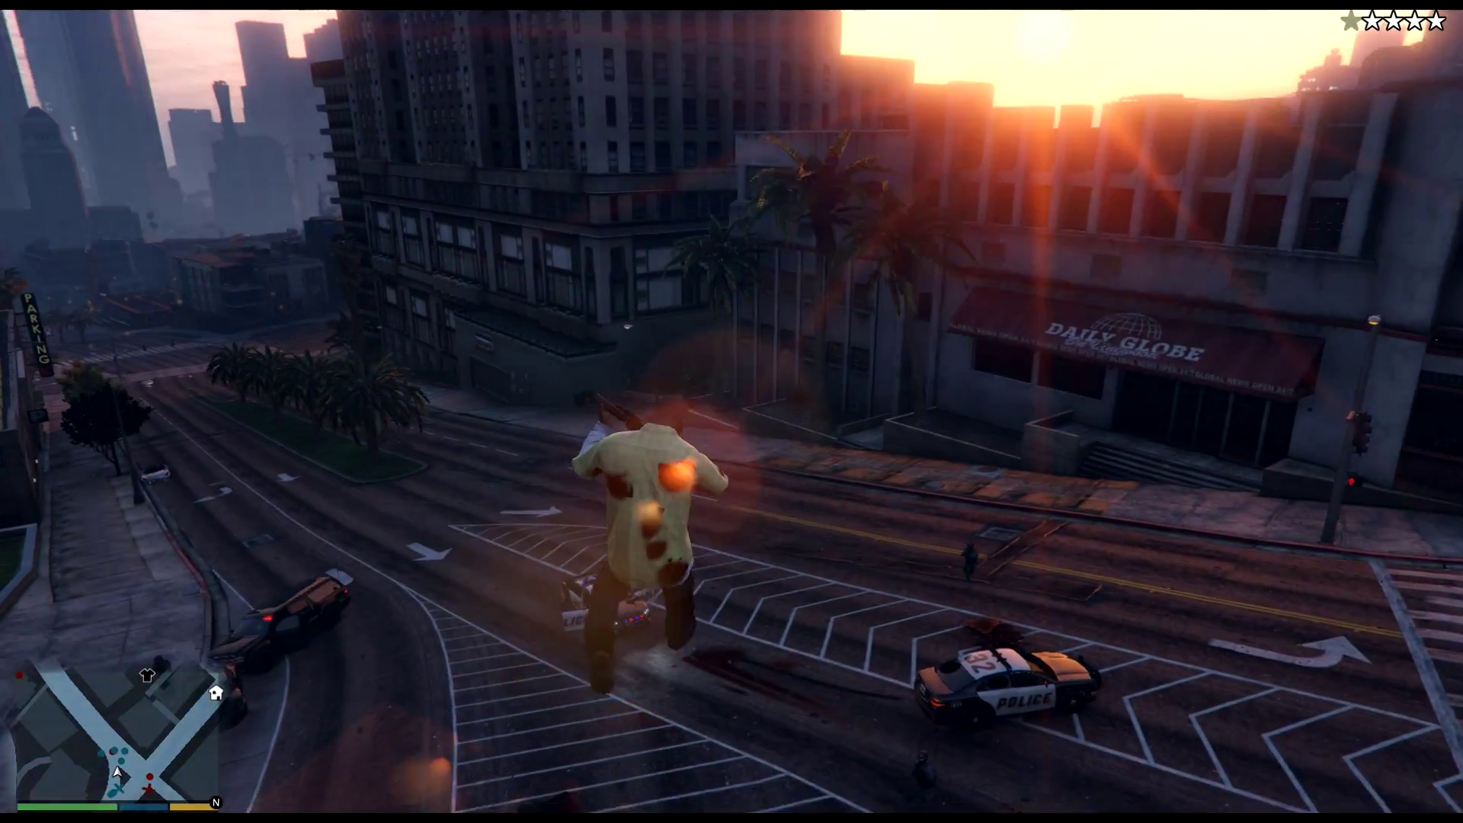
key("w")
key("w")
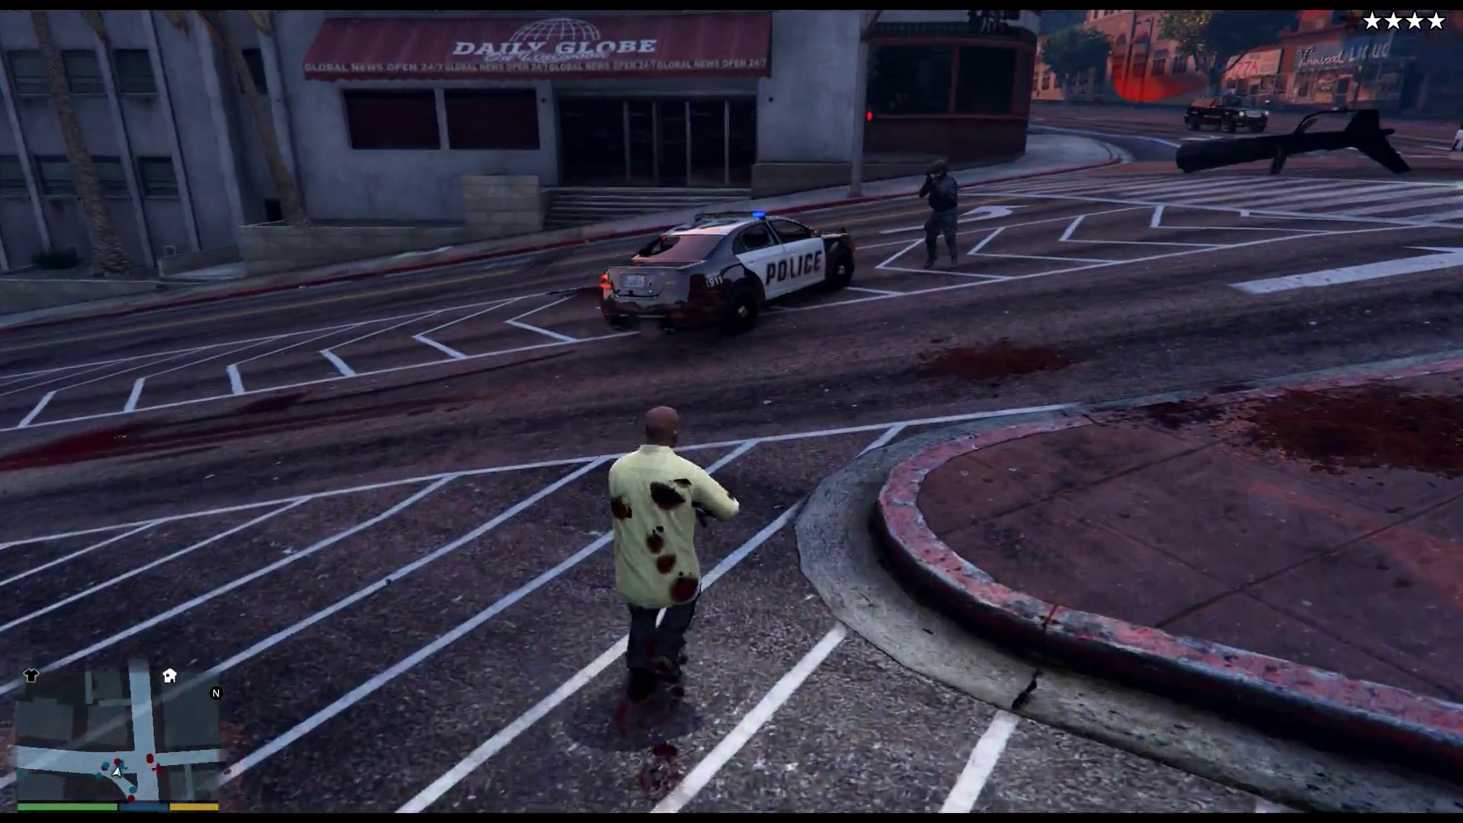
key("r")
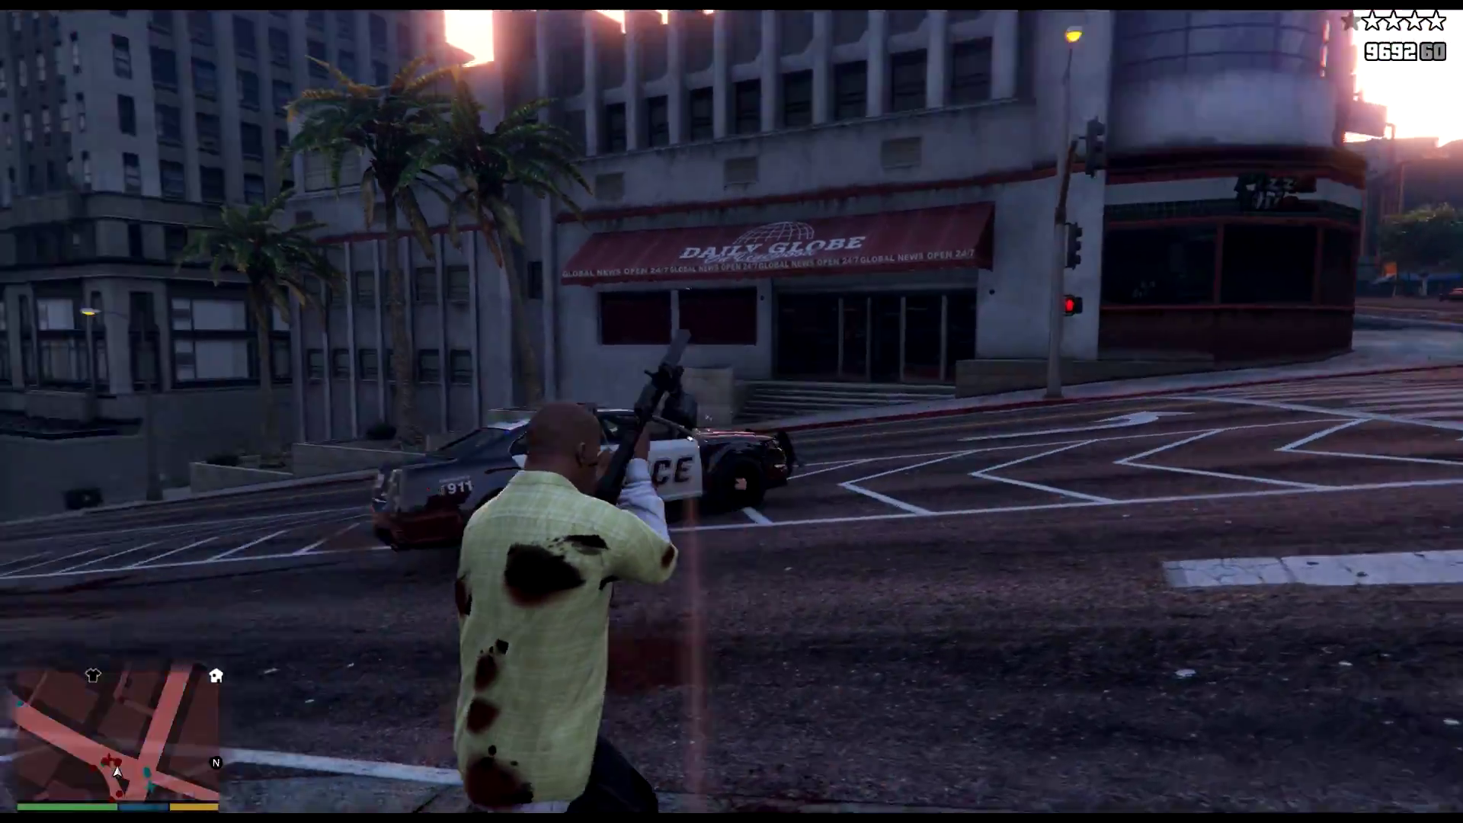
key("w")
key("w")
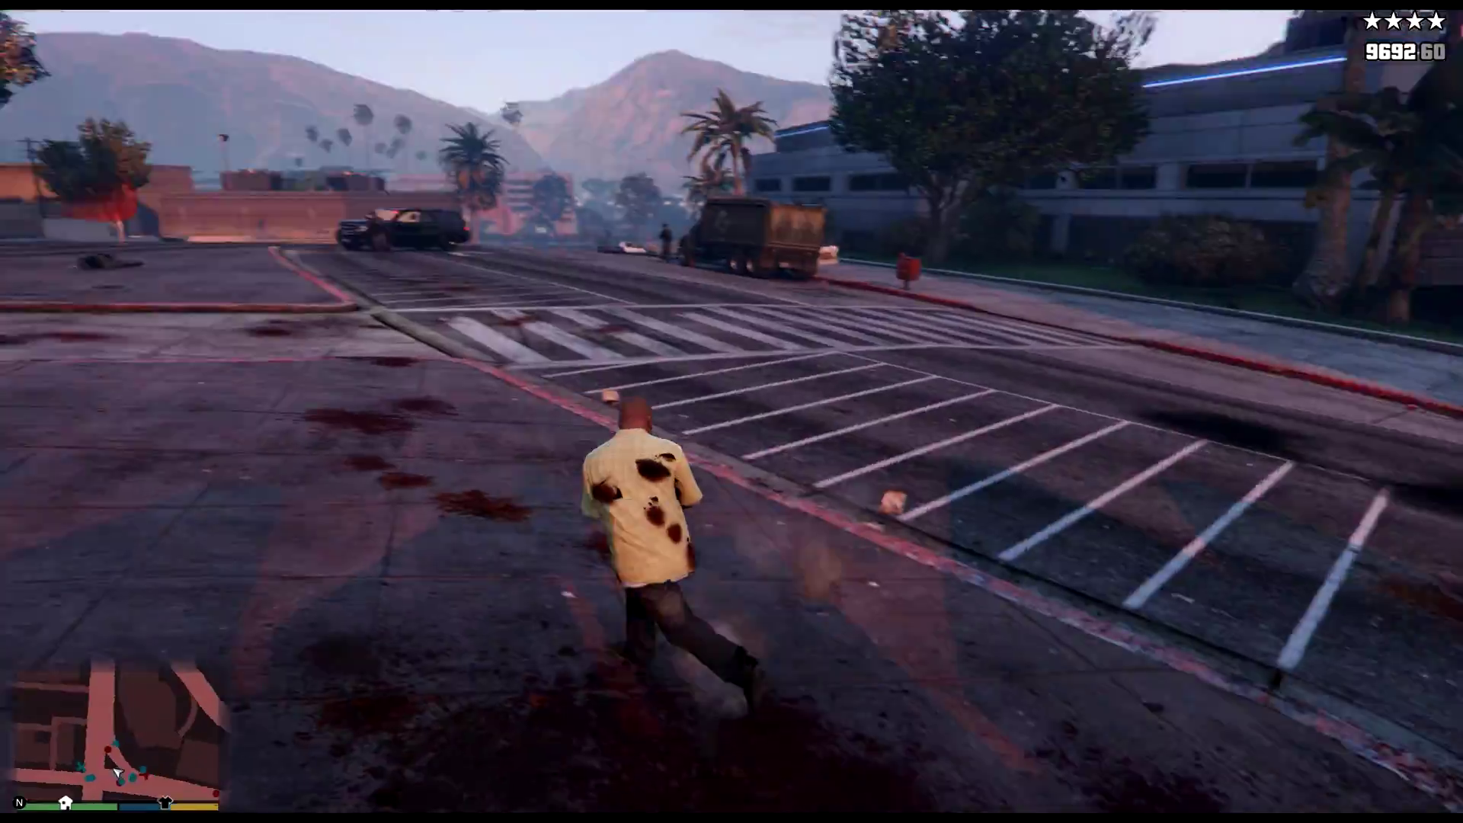
Step: Aim the rifle and shoot the fallen officers beside the police car to test the blood effects
right_click(731, 412)
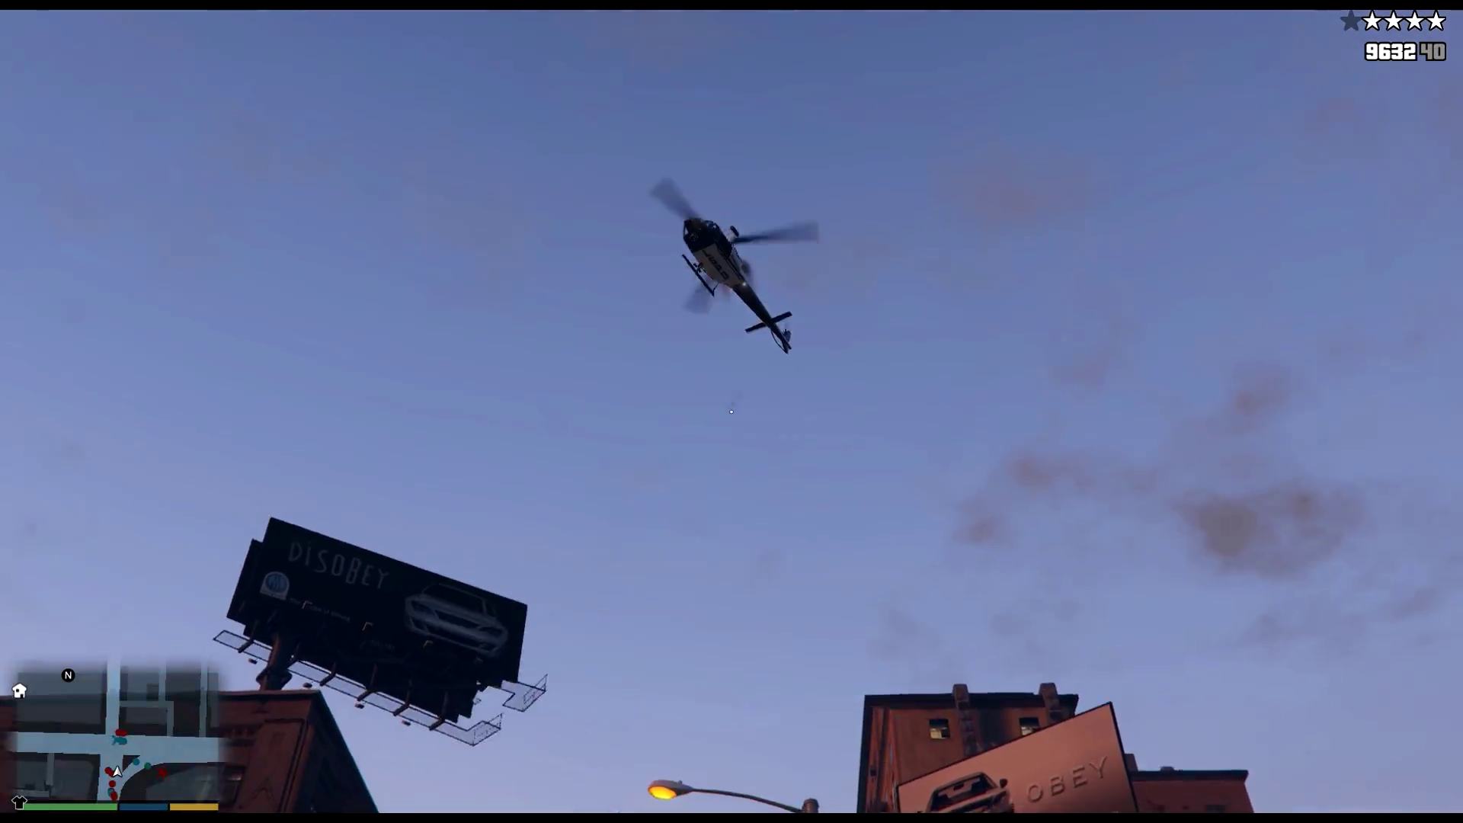
key("w")
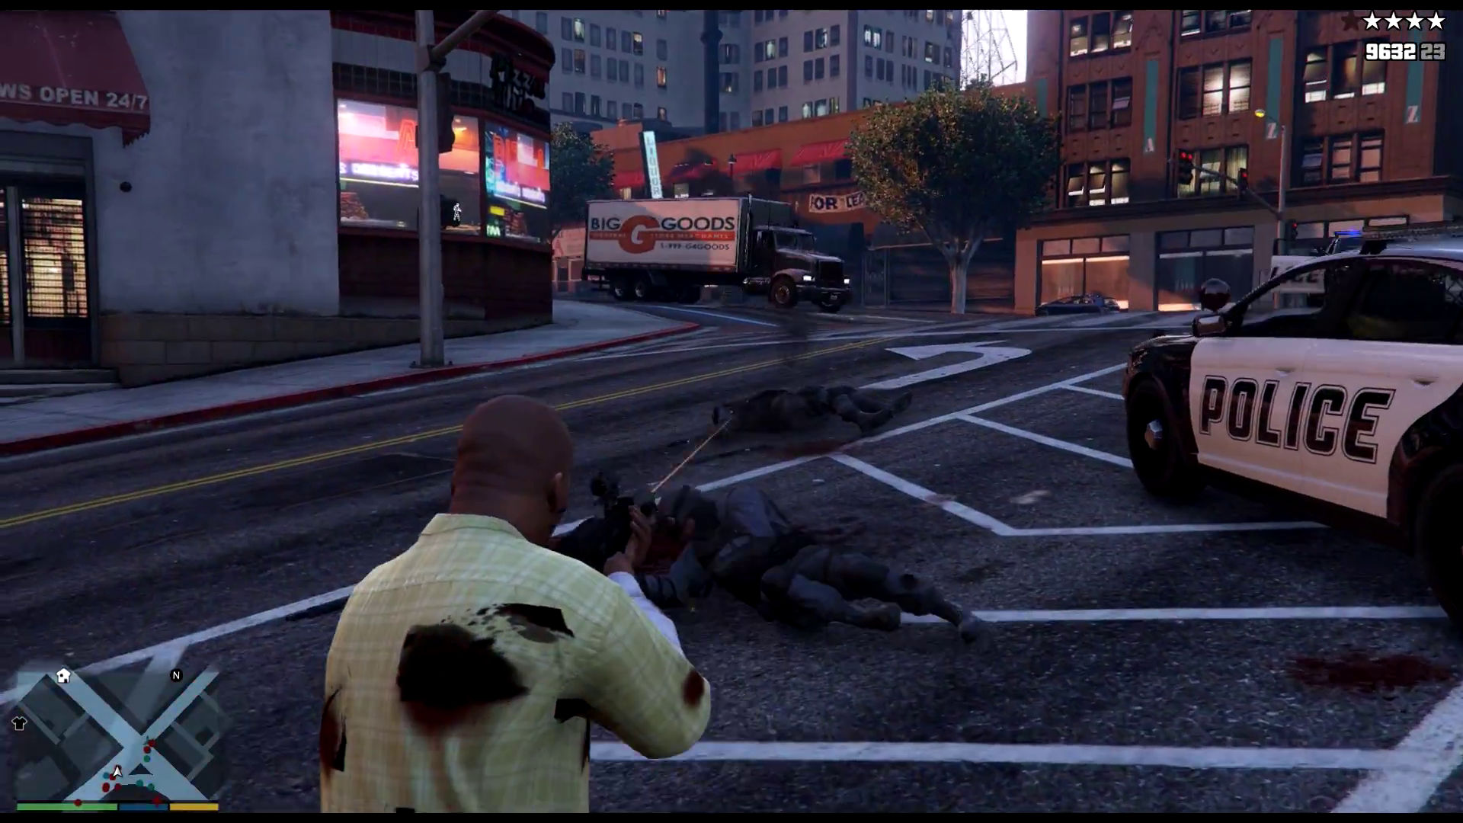
left_click(731, 412)
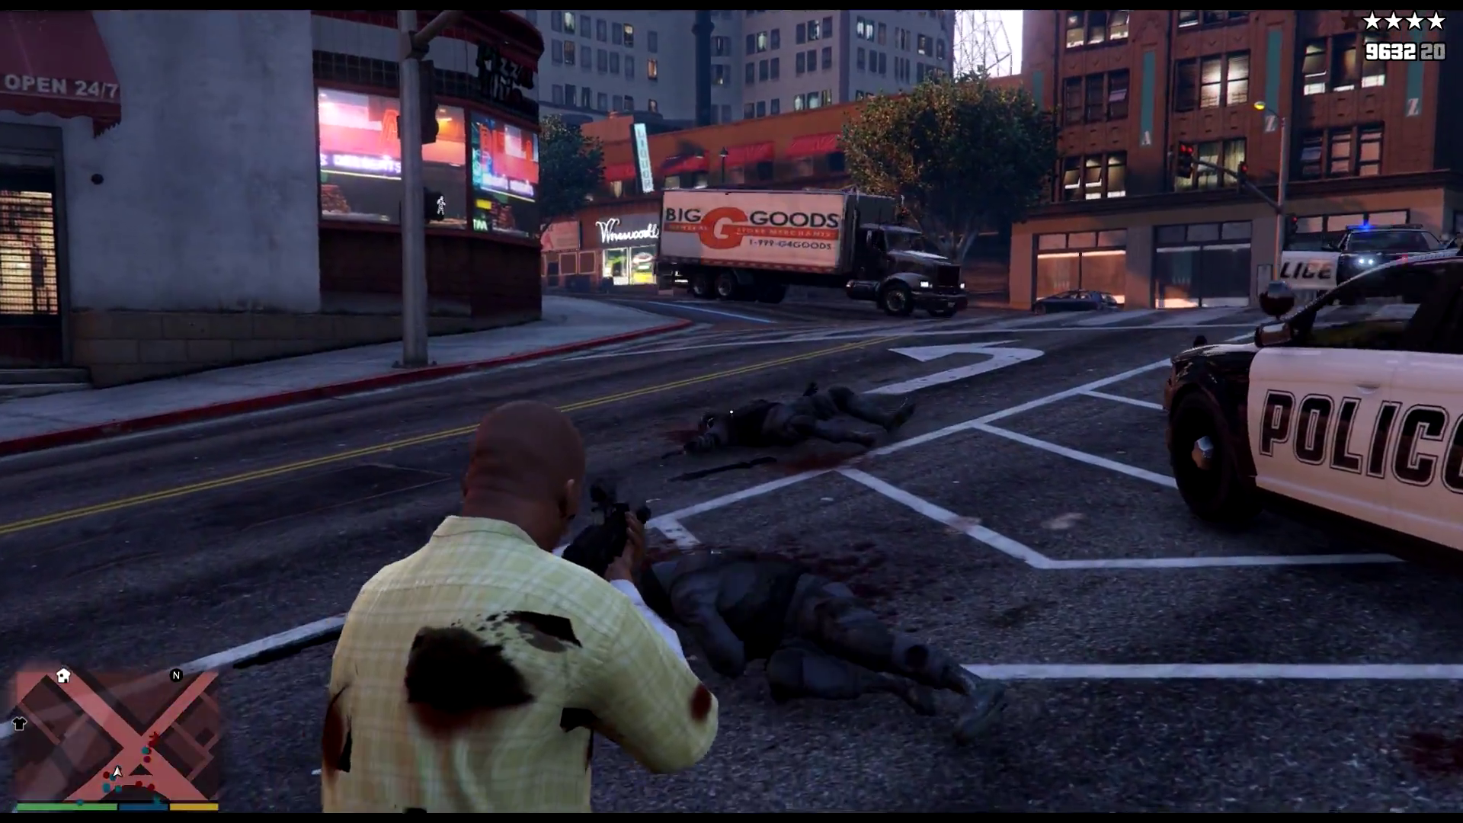
left_click(731, 411)
left_click(731, 412)
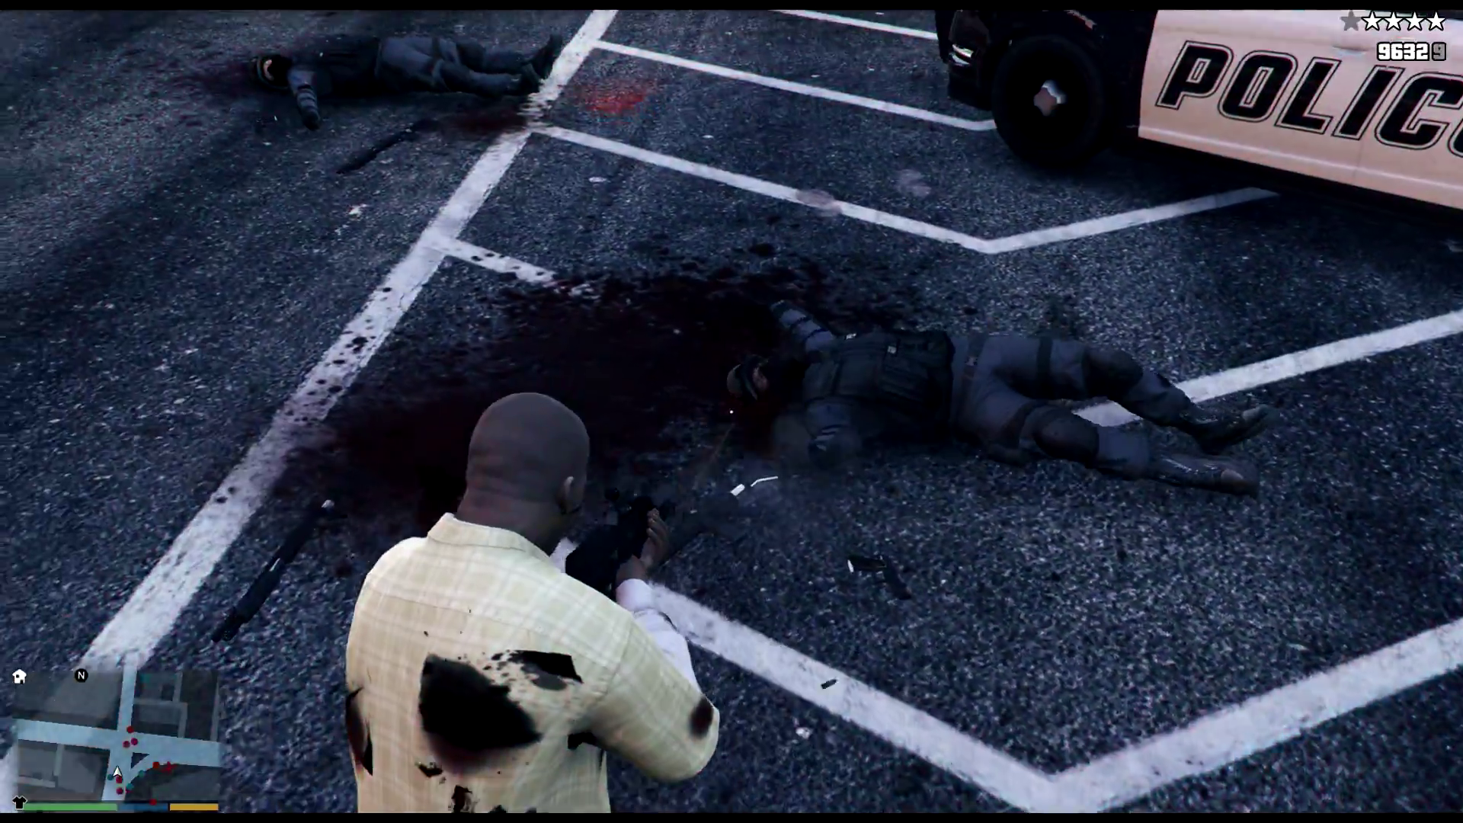
Step: Run through the intersection and shoot at the approaching police officer across from the parking building
key("w")
key("w")
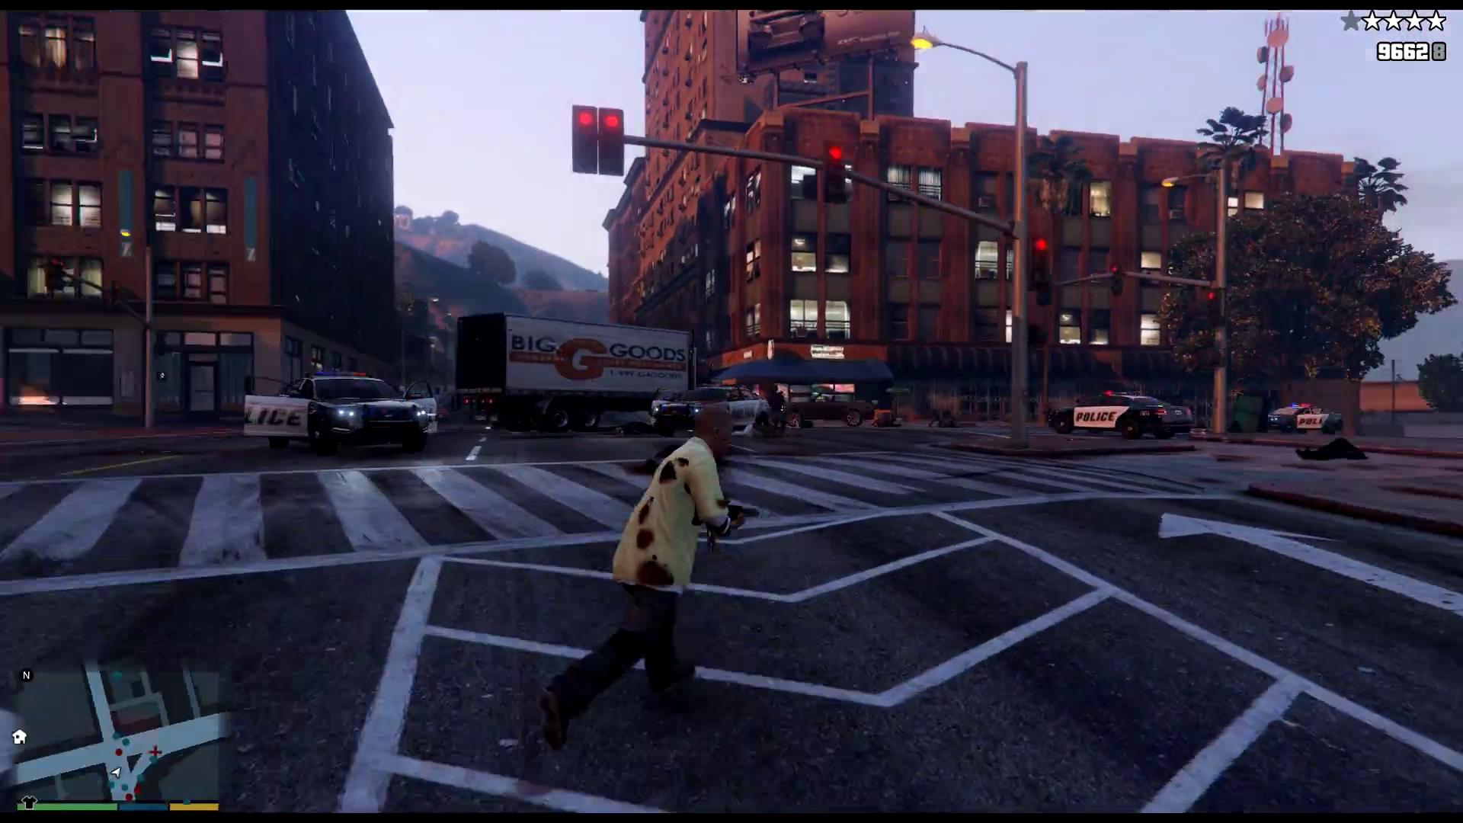
key("w")
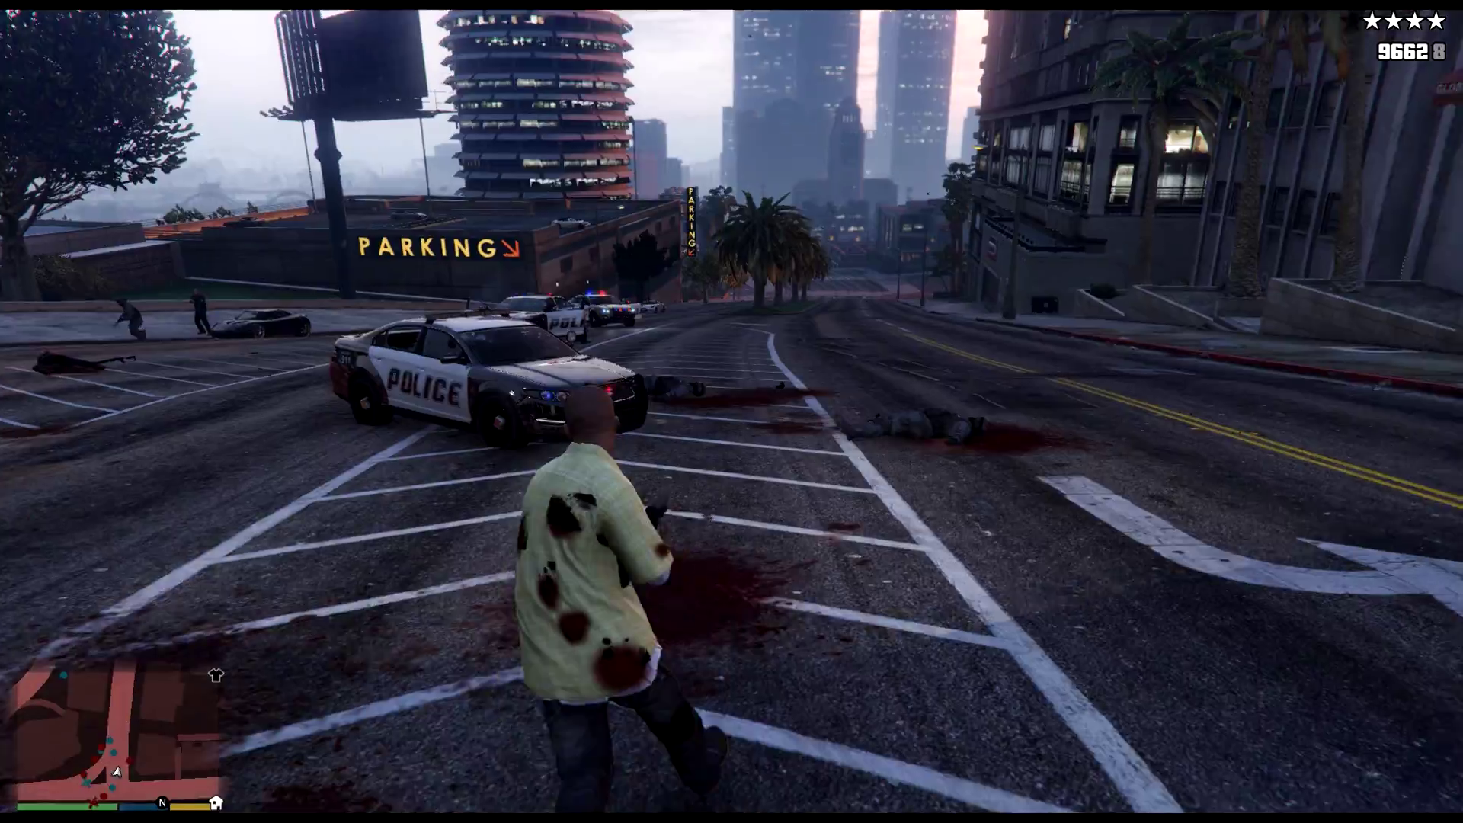
key("d")
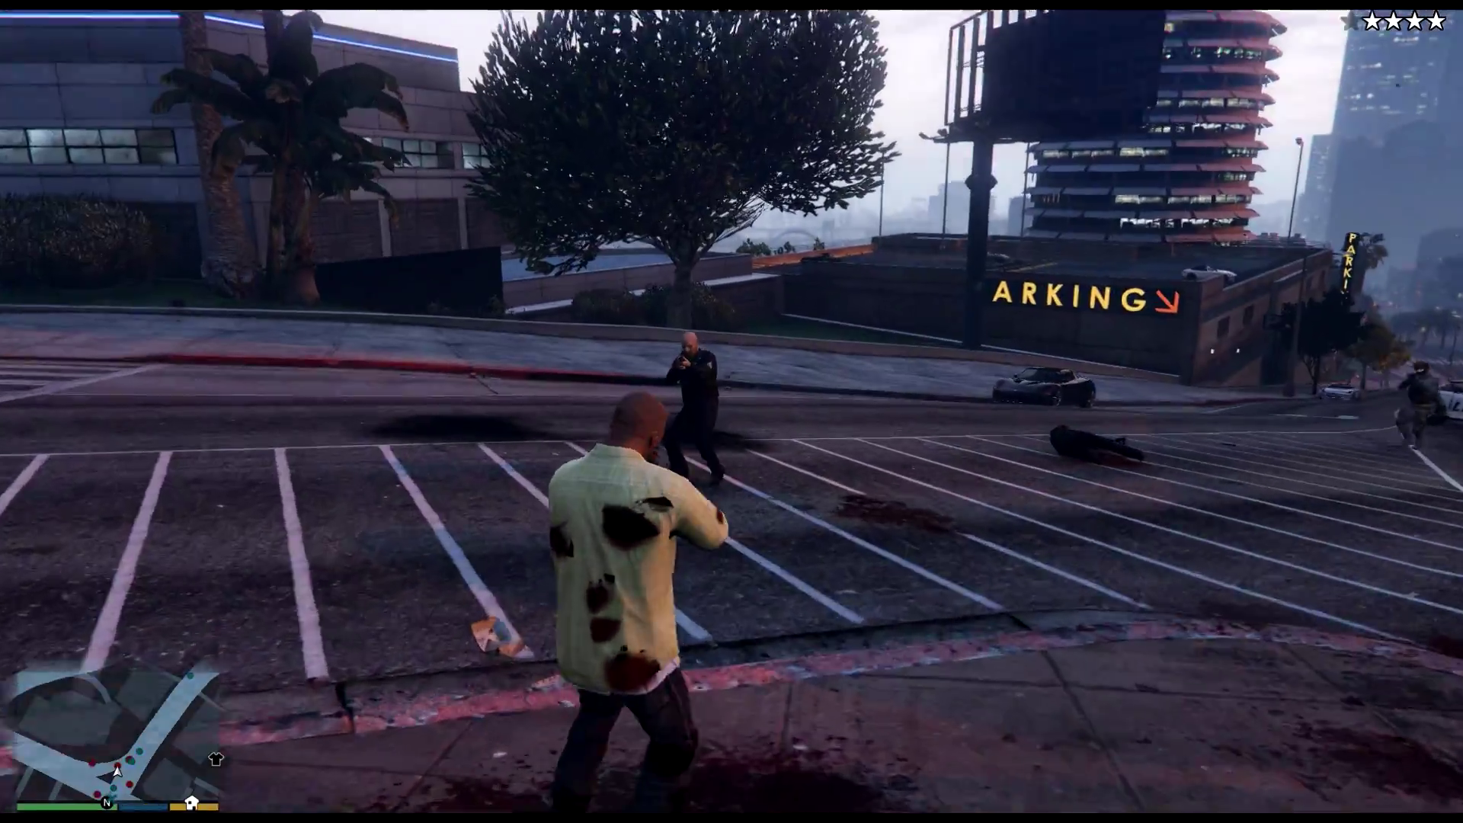
right_click(732, 411)
left_click(732, 411)
left_click(732, 412)
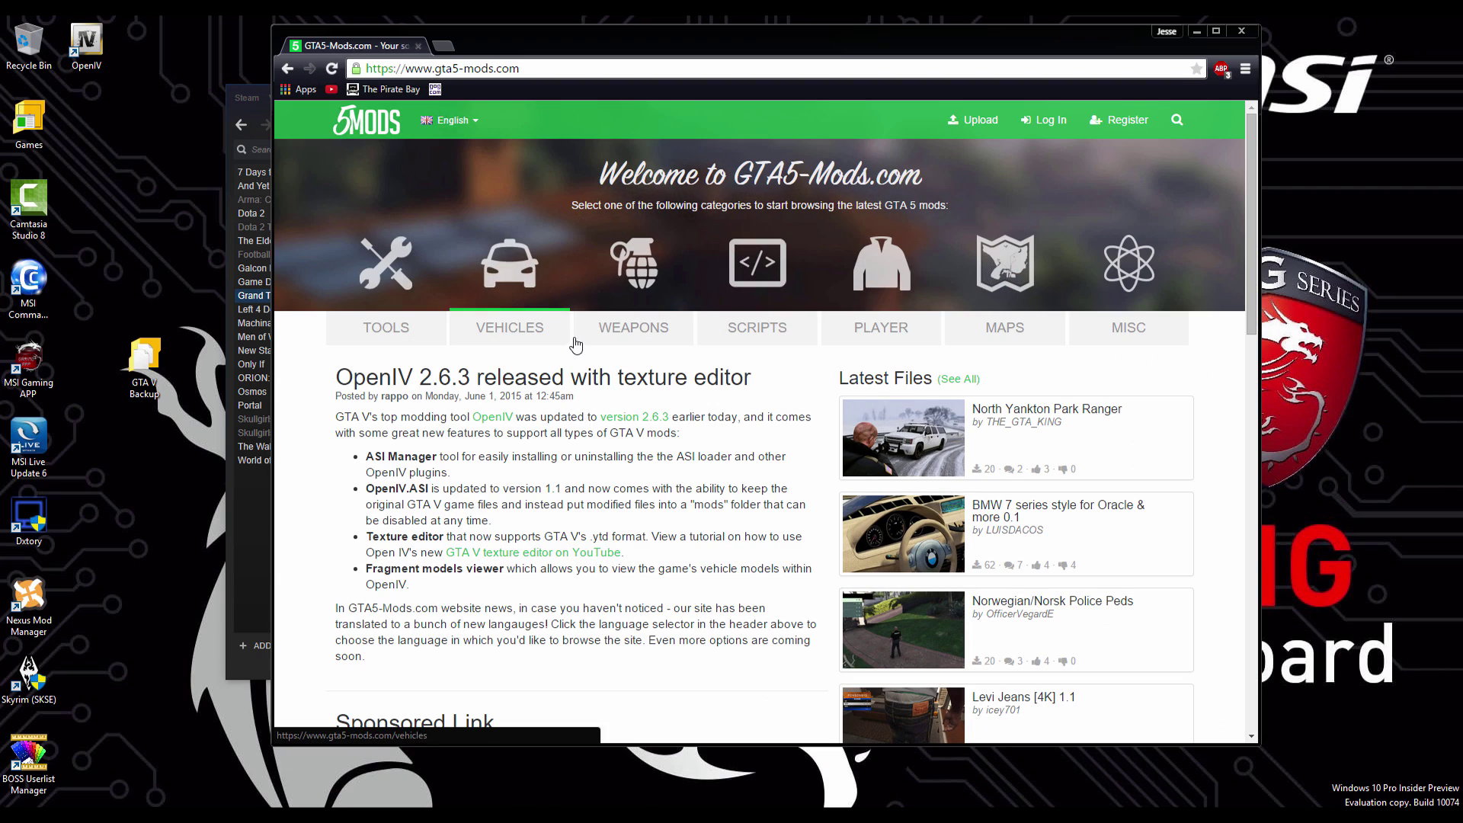
Step: Open the Vangelico Jewellery Store Heist [LUA] v2 page from the latest files on GTA5-Mods.com
scroll(575, 345, "down", 8)
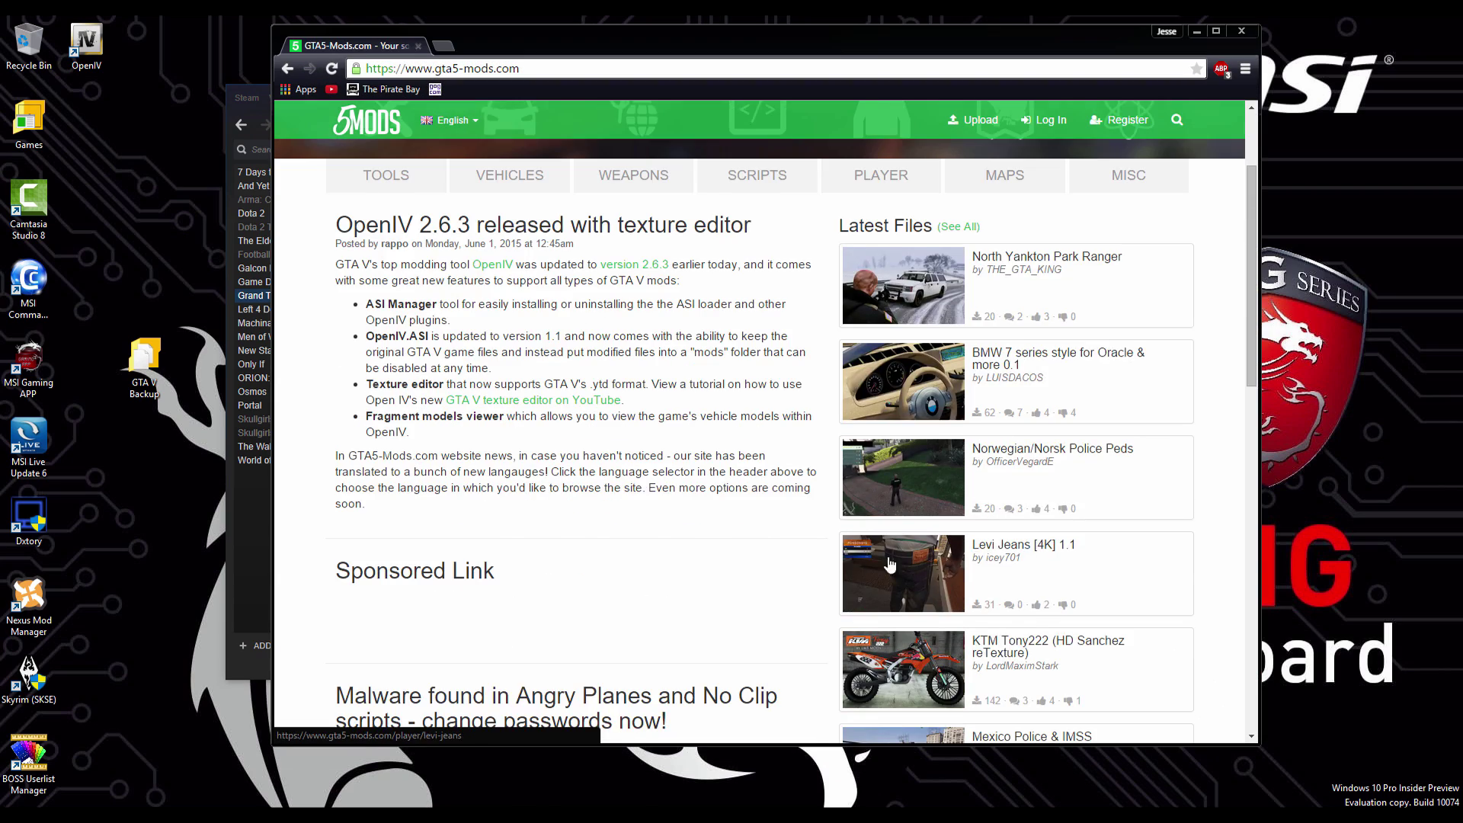
scroll(851, 567, "down", 3)
scroll(669, 505, "up", 1)
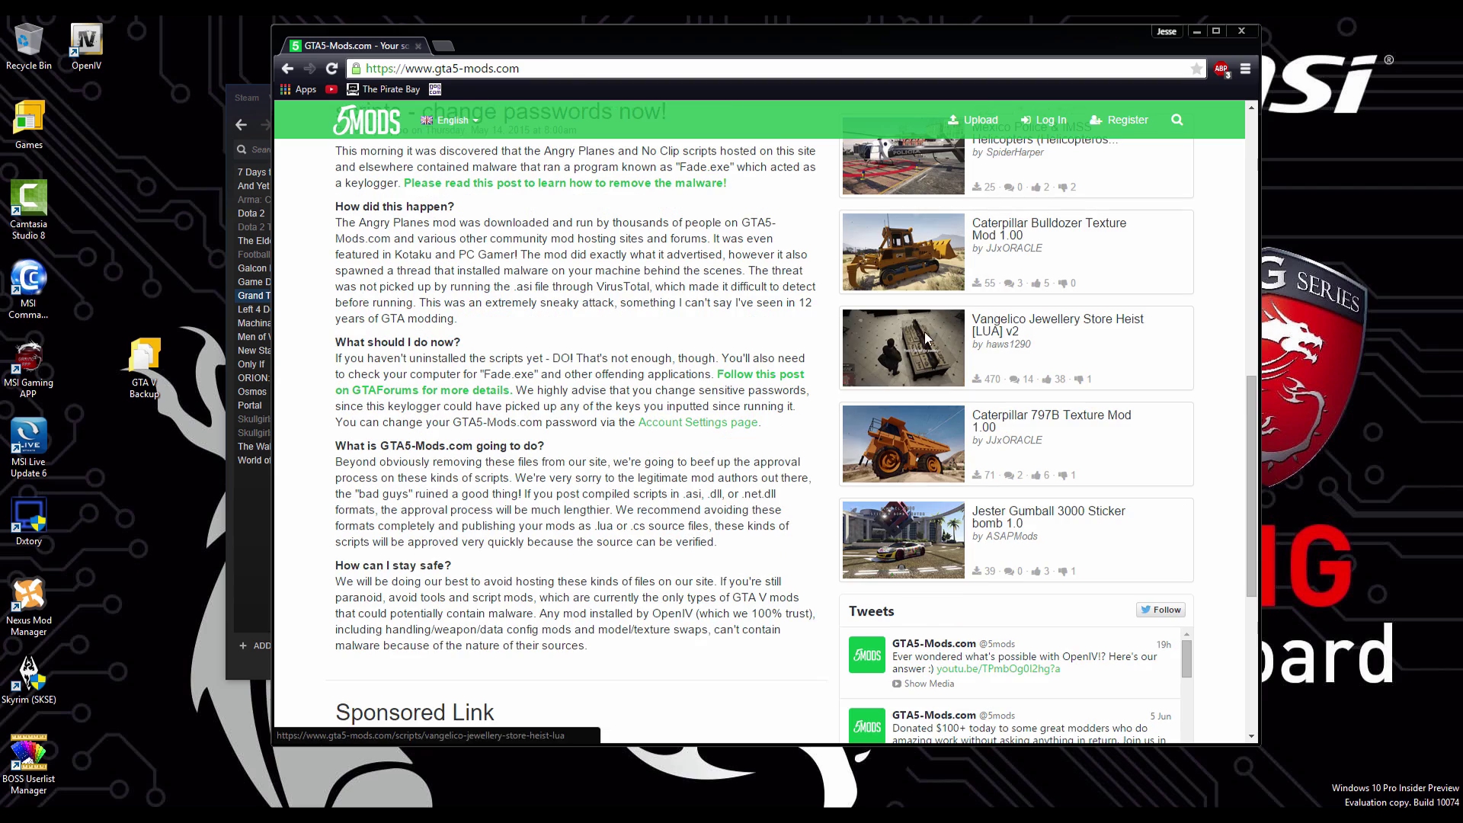
left_click(903, 347)
Step: View the Vangelico heist mod's screenshots enlarged, close the viewer and read its requirements, steps and installation notes
scroll(772, 582, "down", 2)
left_click(772, 583)
left_click(1218, 423)
left_click(1217, 424)
left_click(1217, 424)
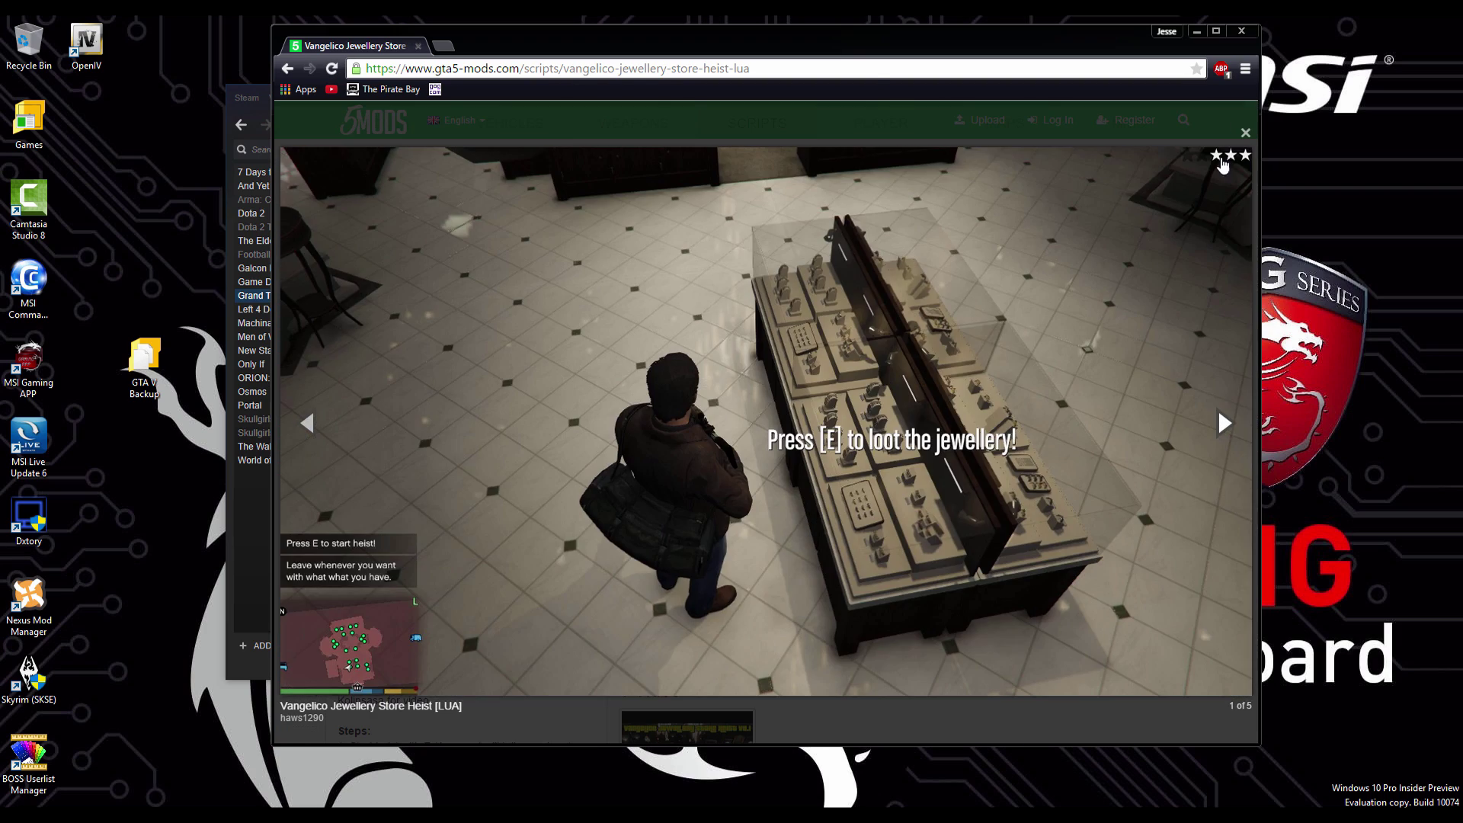
left_click(1242, 131)
scroll(450, 532, "down", 3)
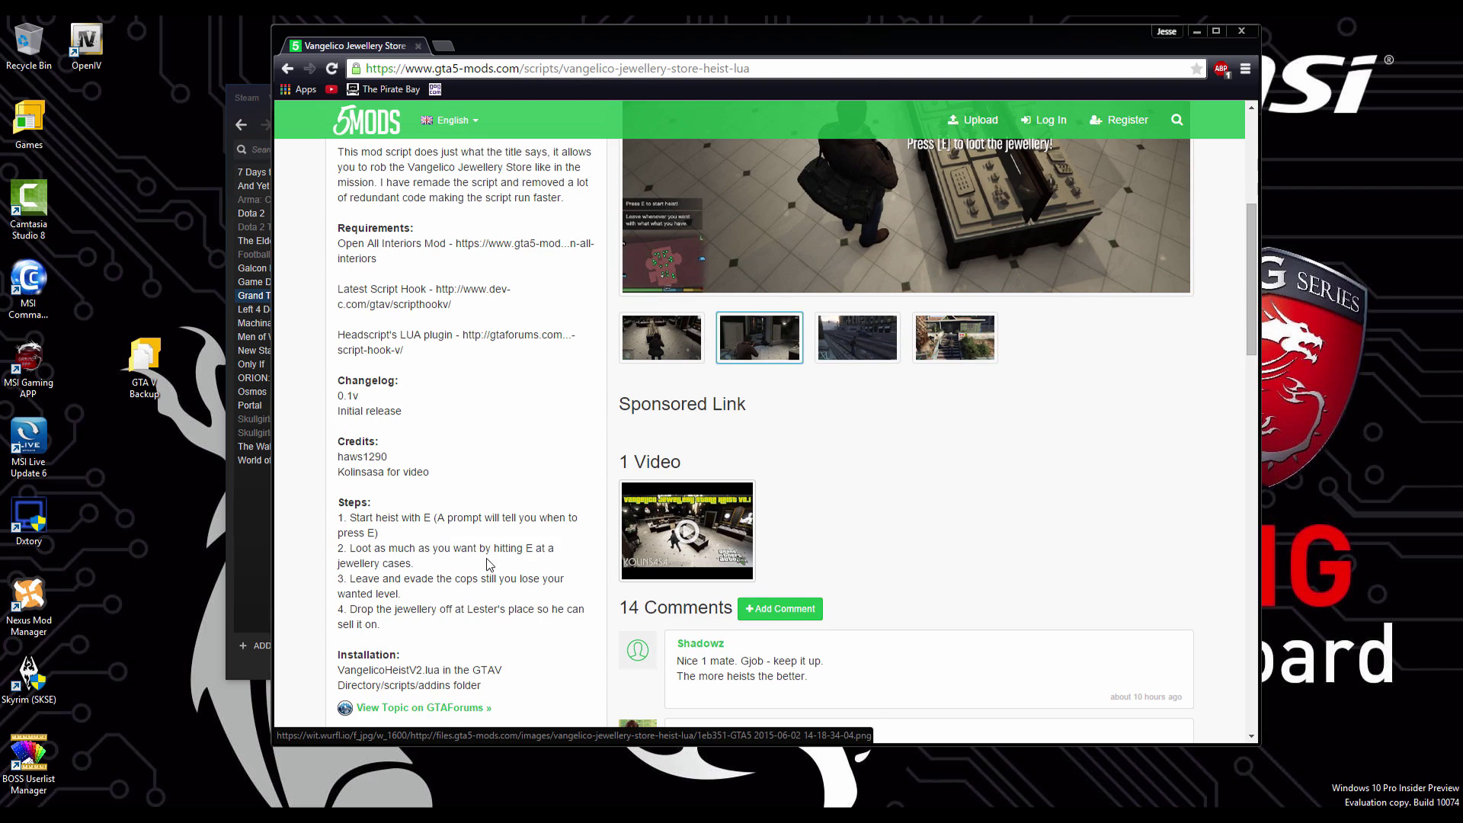
Step: Return to the site's home page and open The Red House (new heists and missions) 2.6a from the scripts category
key("alt+Left")
scroll(636, 404, "up", 10)
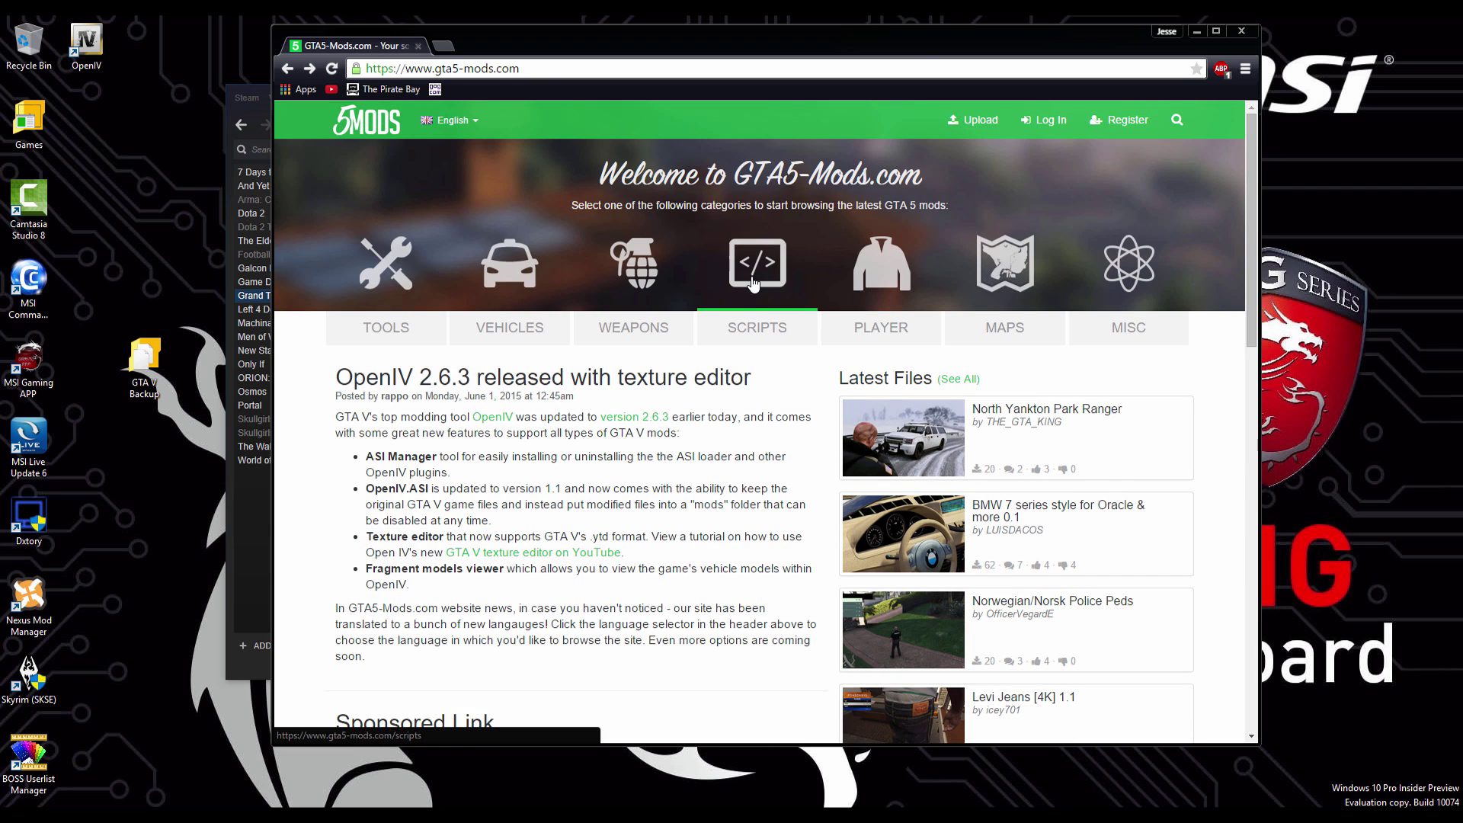
left_click(756, 301)
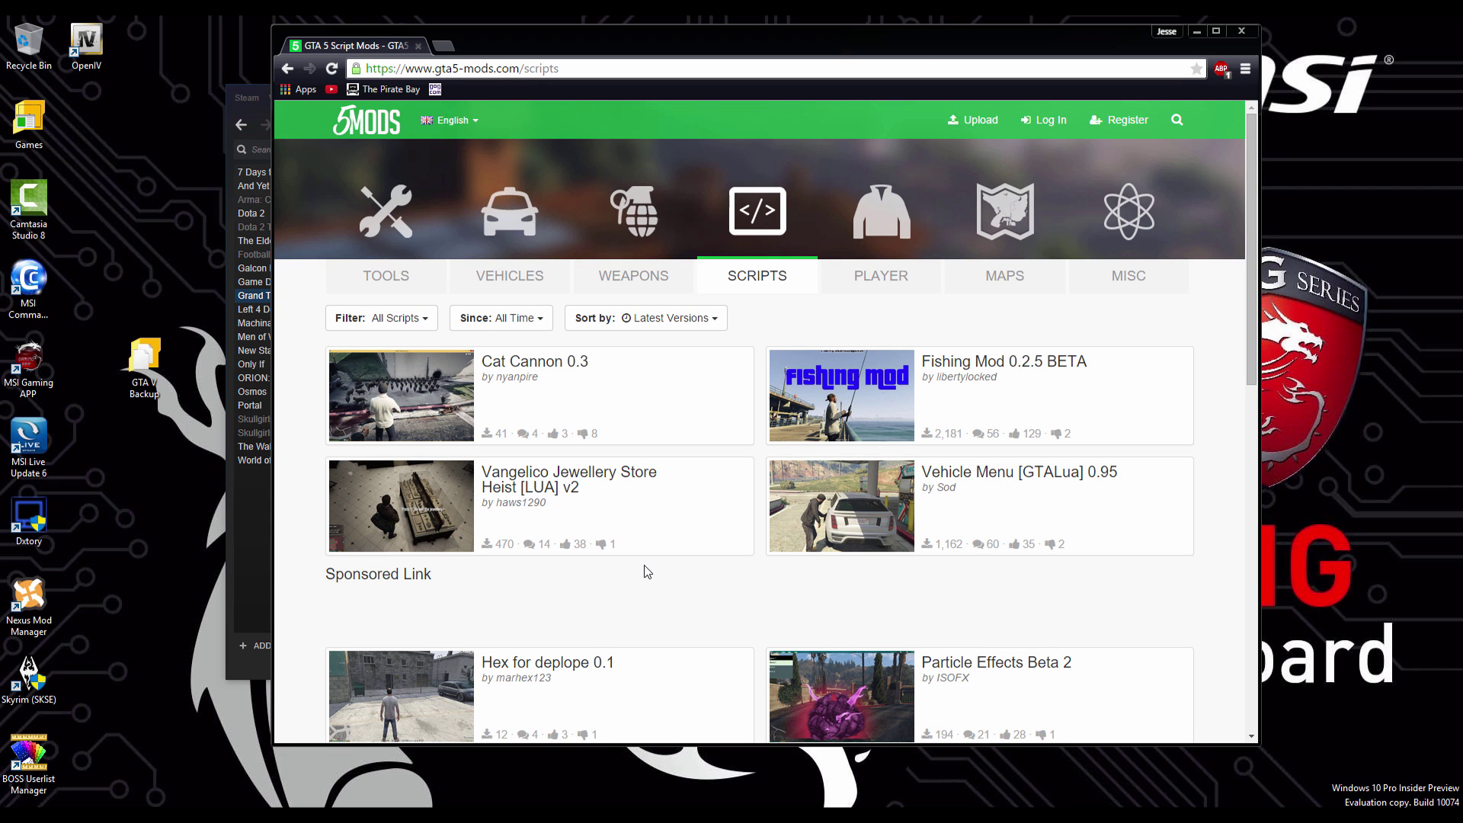
scroll(648, 572, "down", 2)
scroll(655, 581, "down", 3)
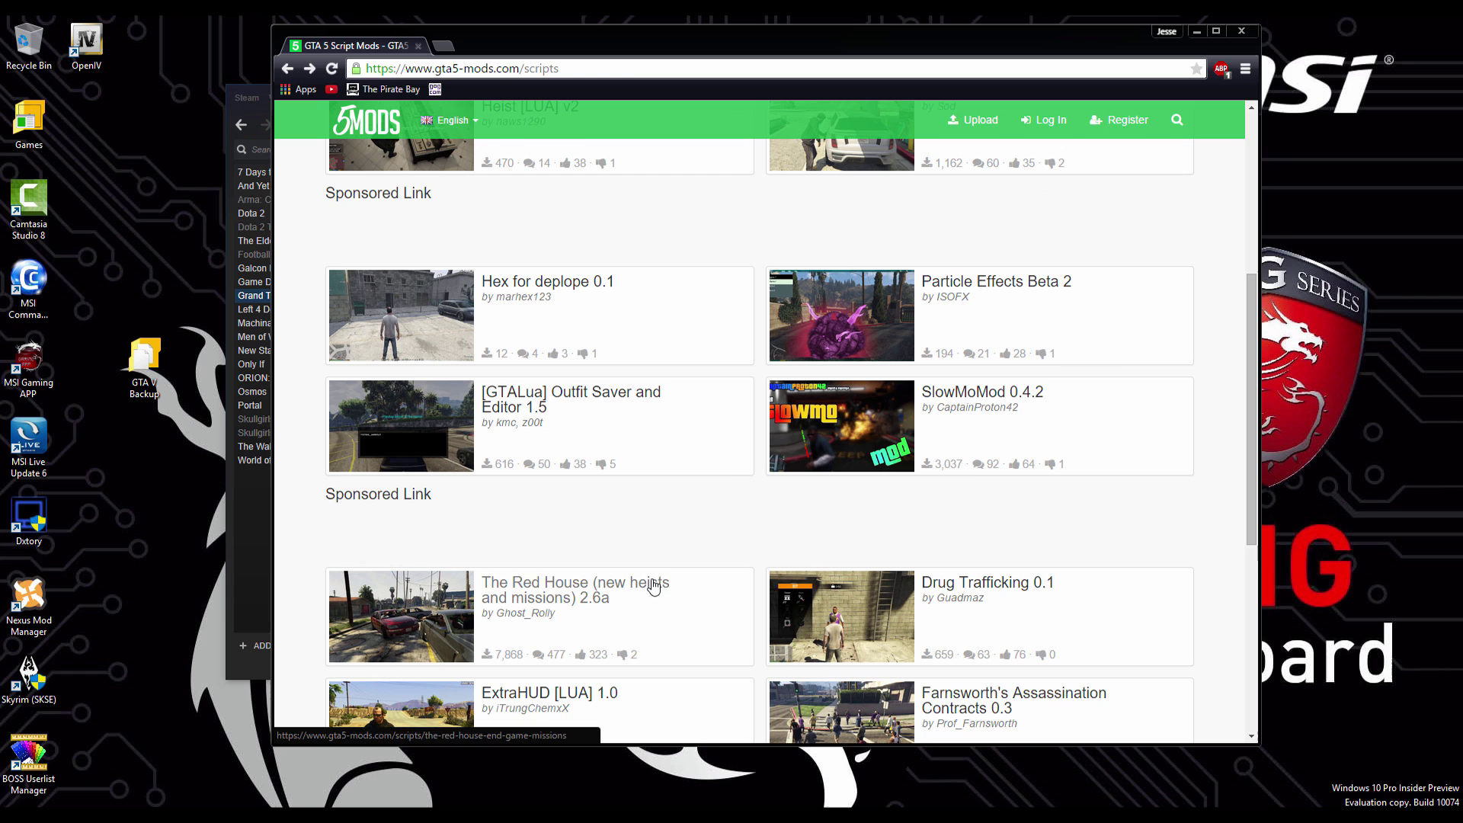
scroll(671, 567, "down", 2)
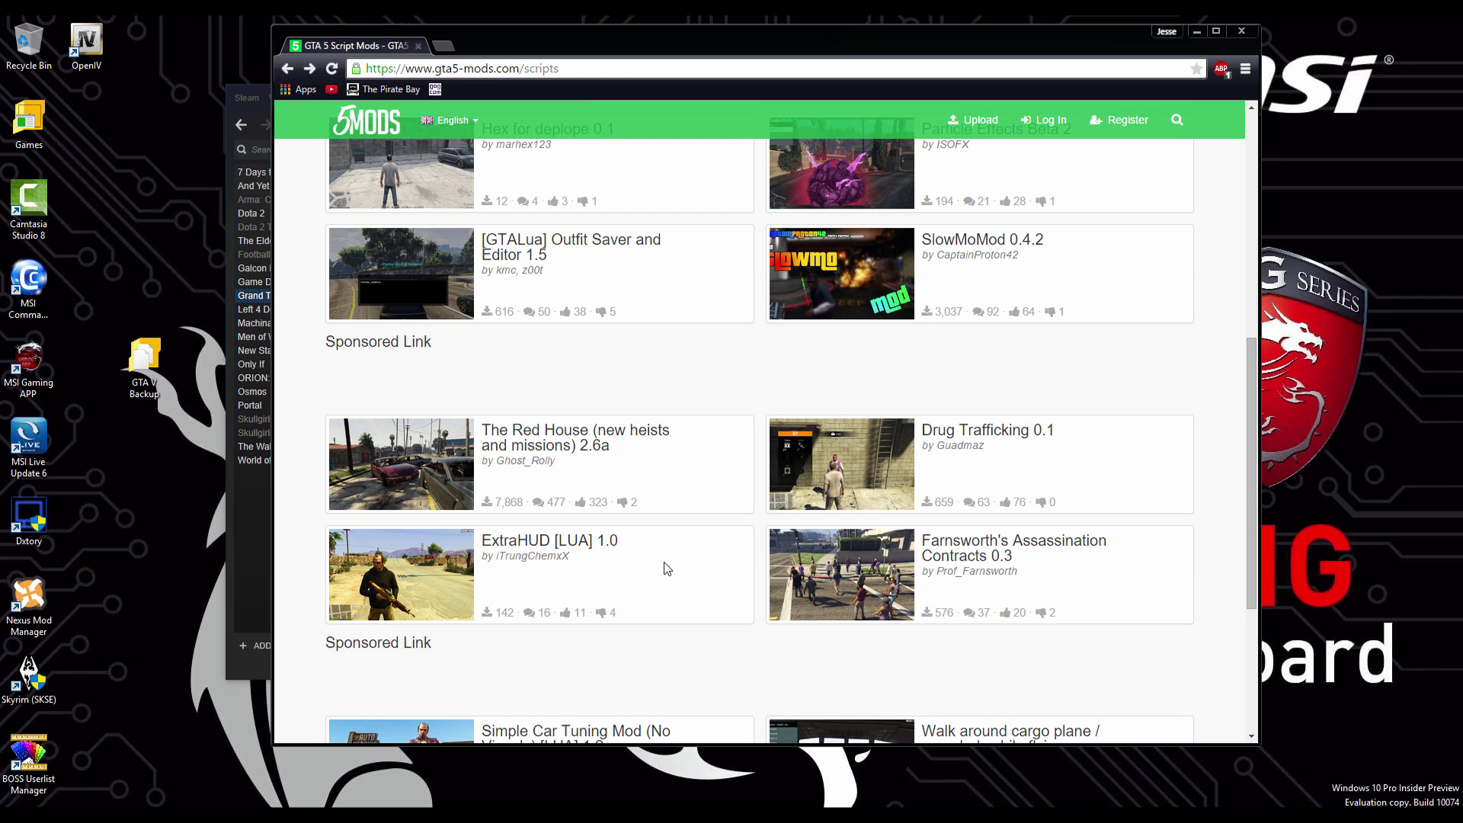
left_click(609, 444)
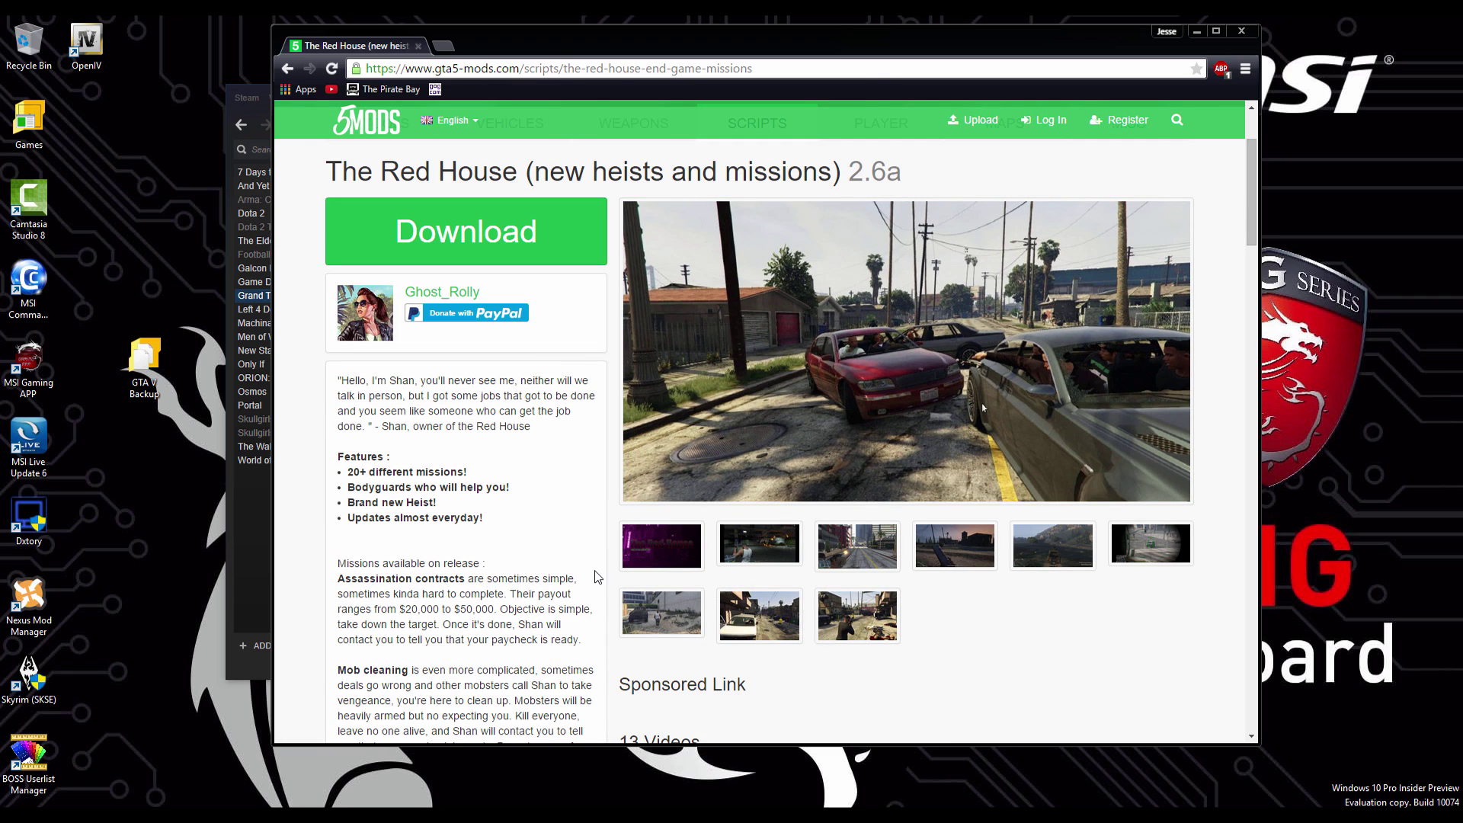
Step: Read The Red House mod's mission descriptions and version changelog
scroll(597, 569, "down", 8)
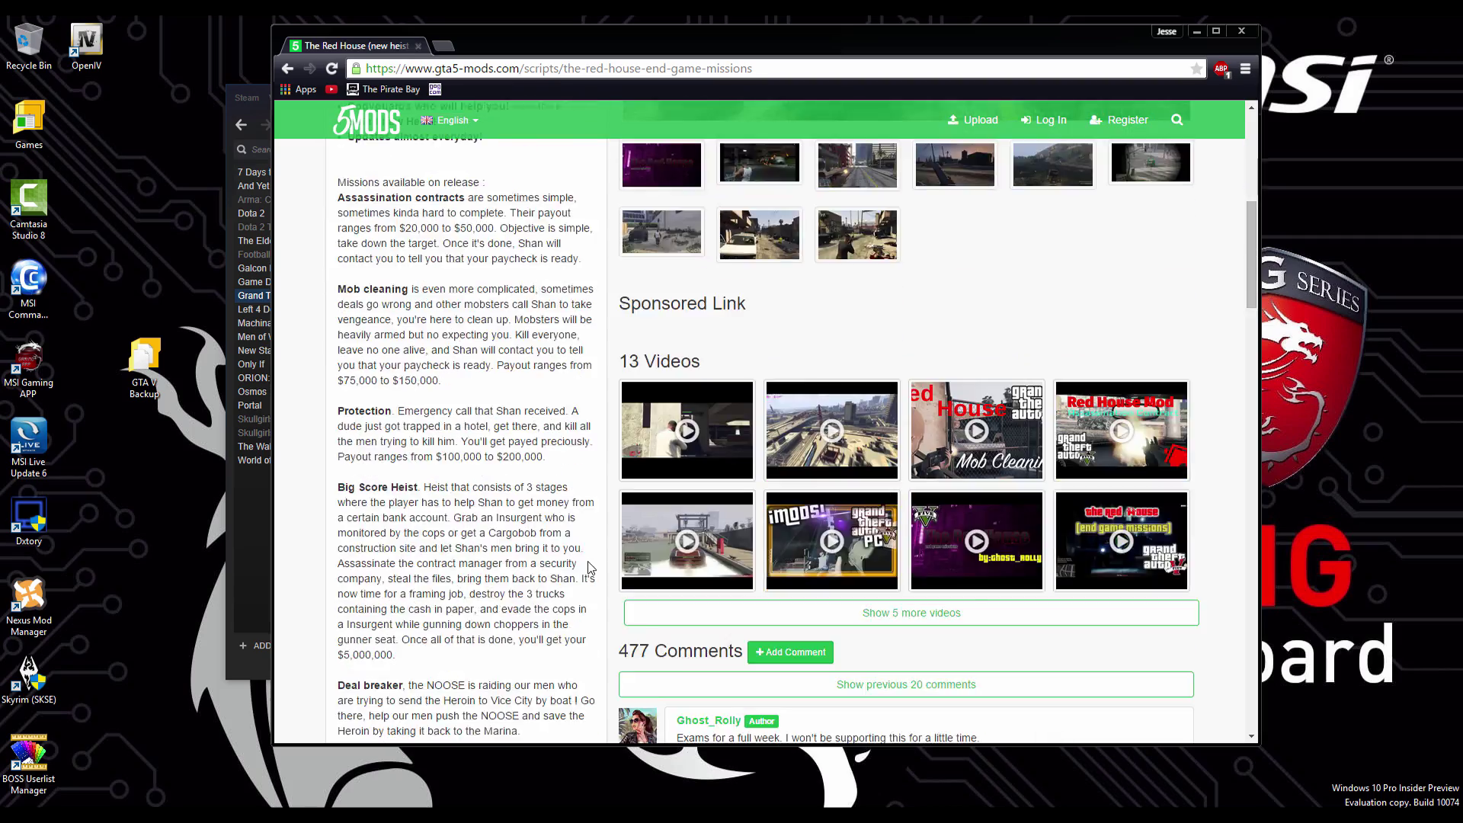
scroll(574, 563, "down", 14)
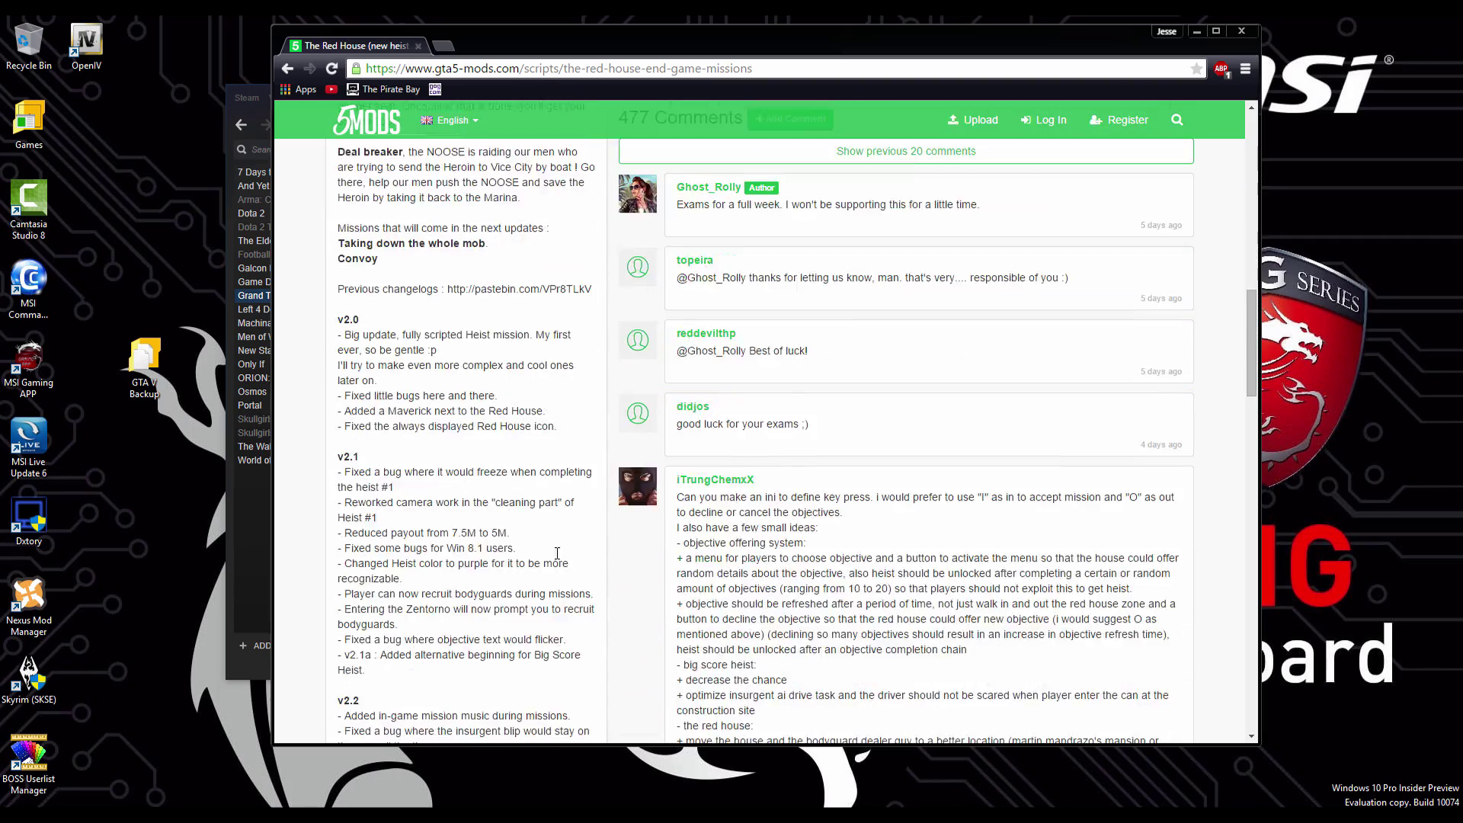
scroll(554, 560, "down", 6)
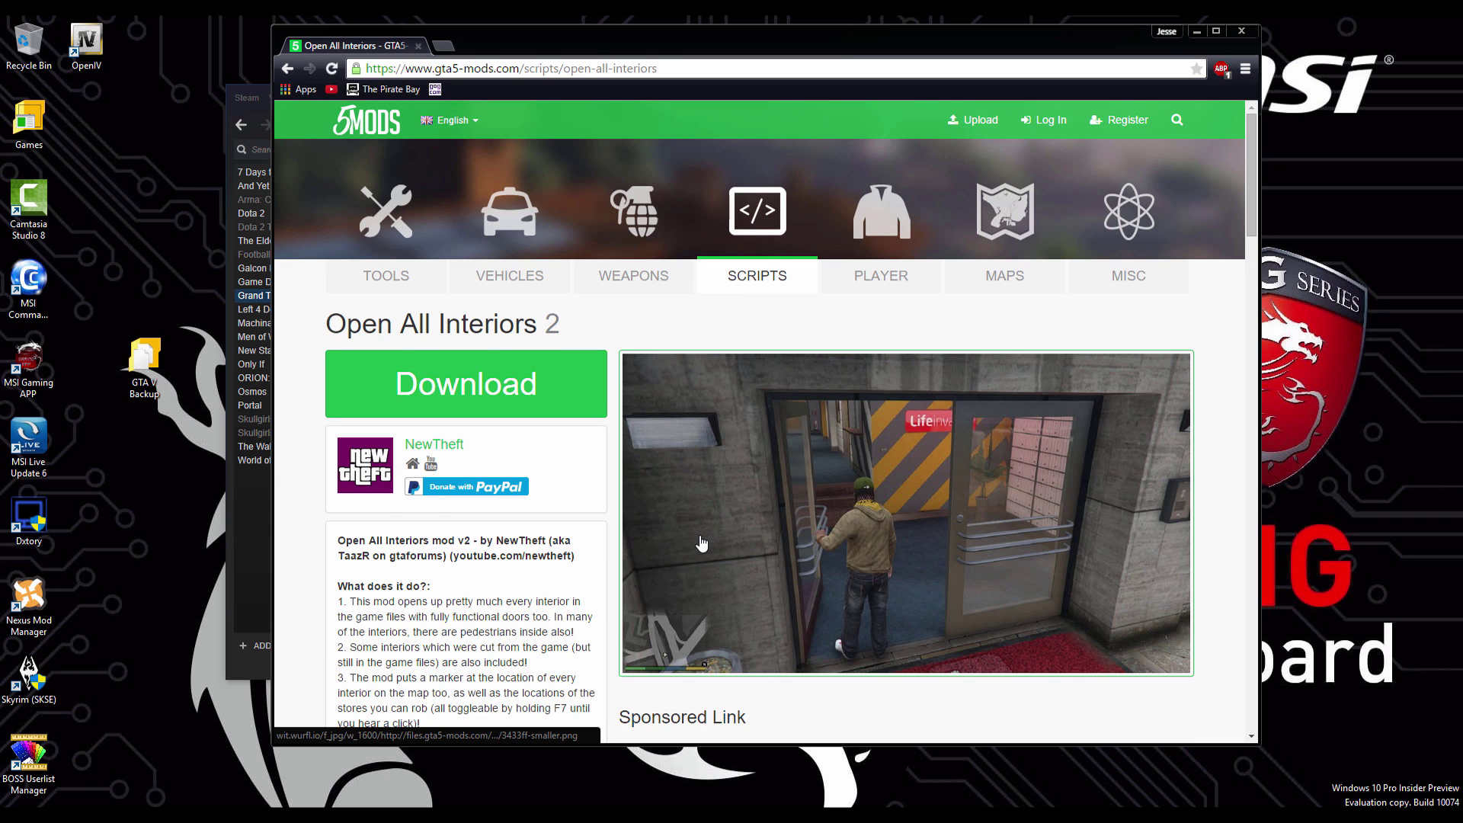
Step: Read the Open All Interiors mod's feature description and its list of opened interiors
scroll(667, 552, "down", 5)
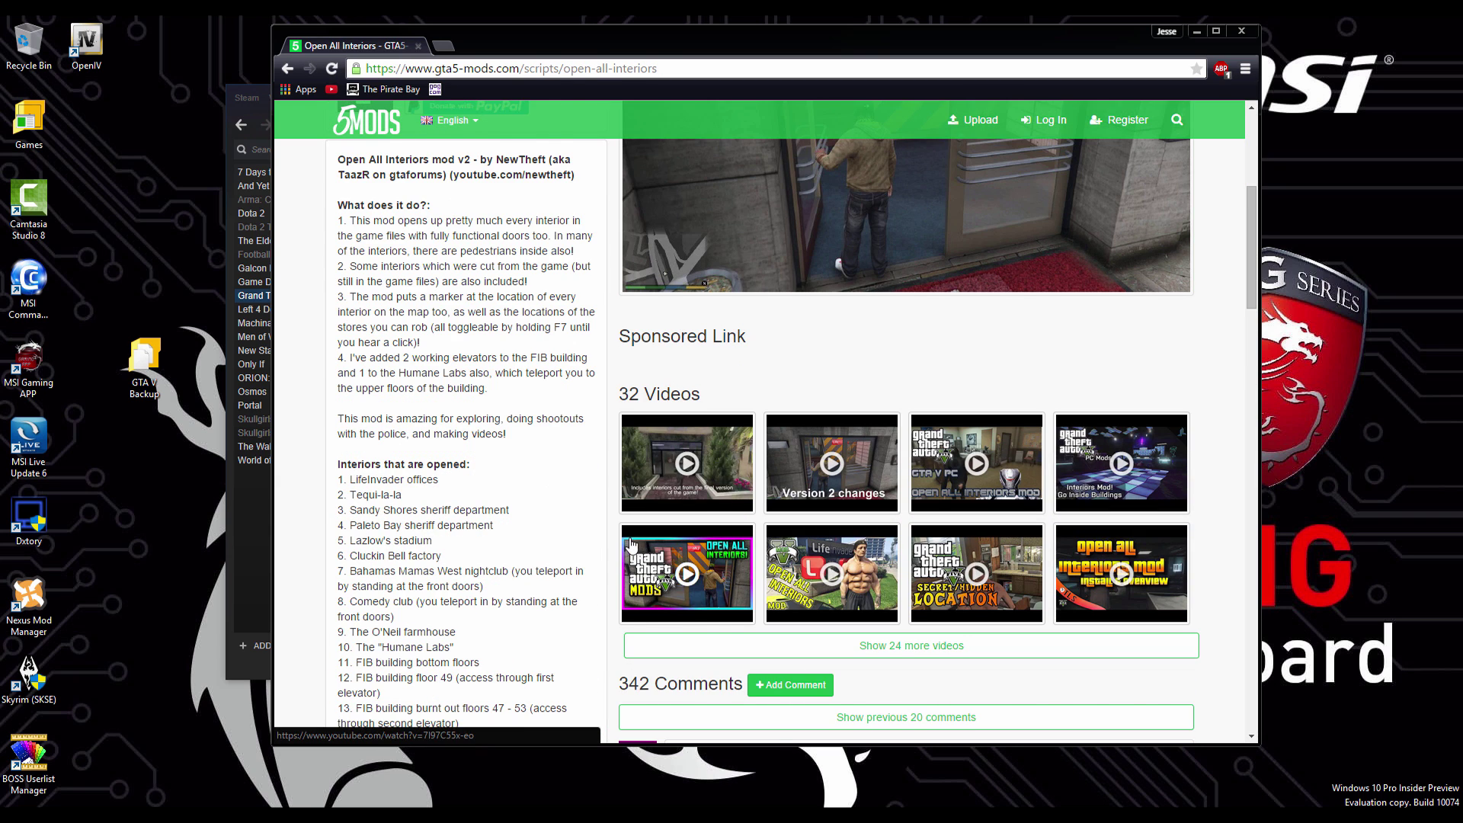
scroll(618, 543, "down", 1)
scroll(615, 541, "down", 2)
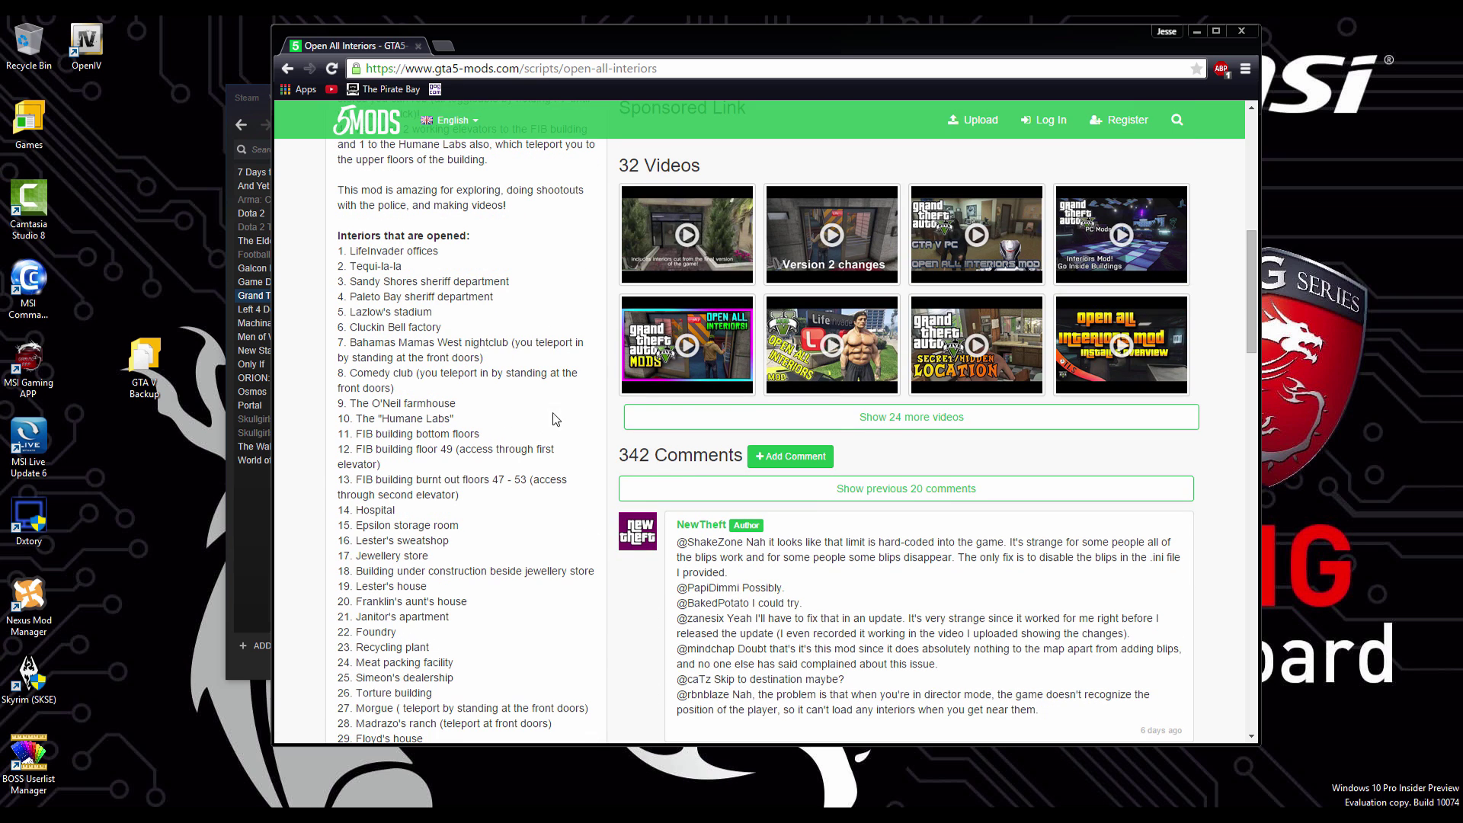
Step: Read the Open All Interiors mod's installation and usage instructions, and leave its page for the Misc mods category
scroll(448, 449, "down", 7)
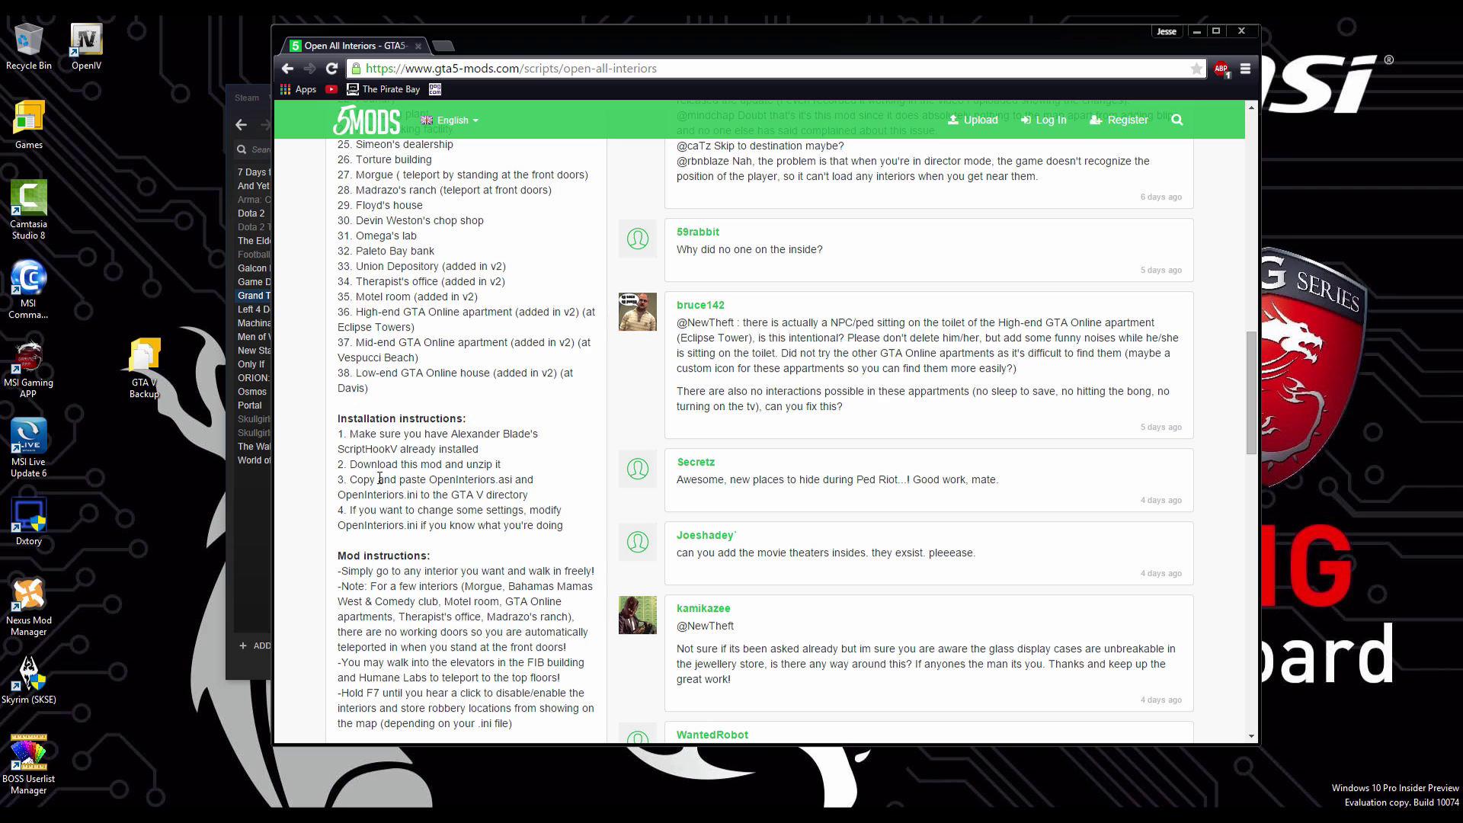
key("alt+Left")
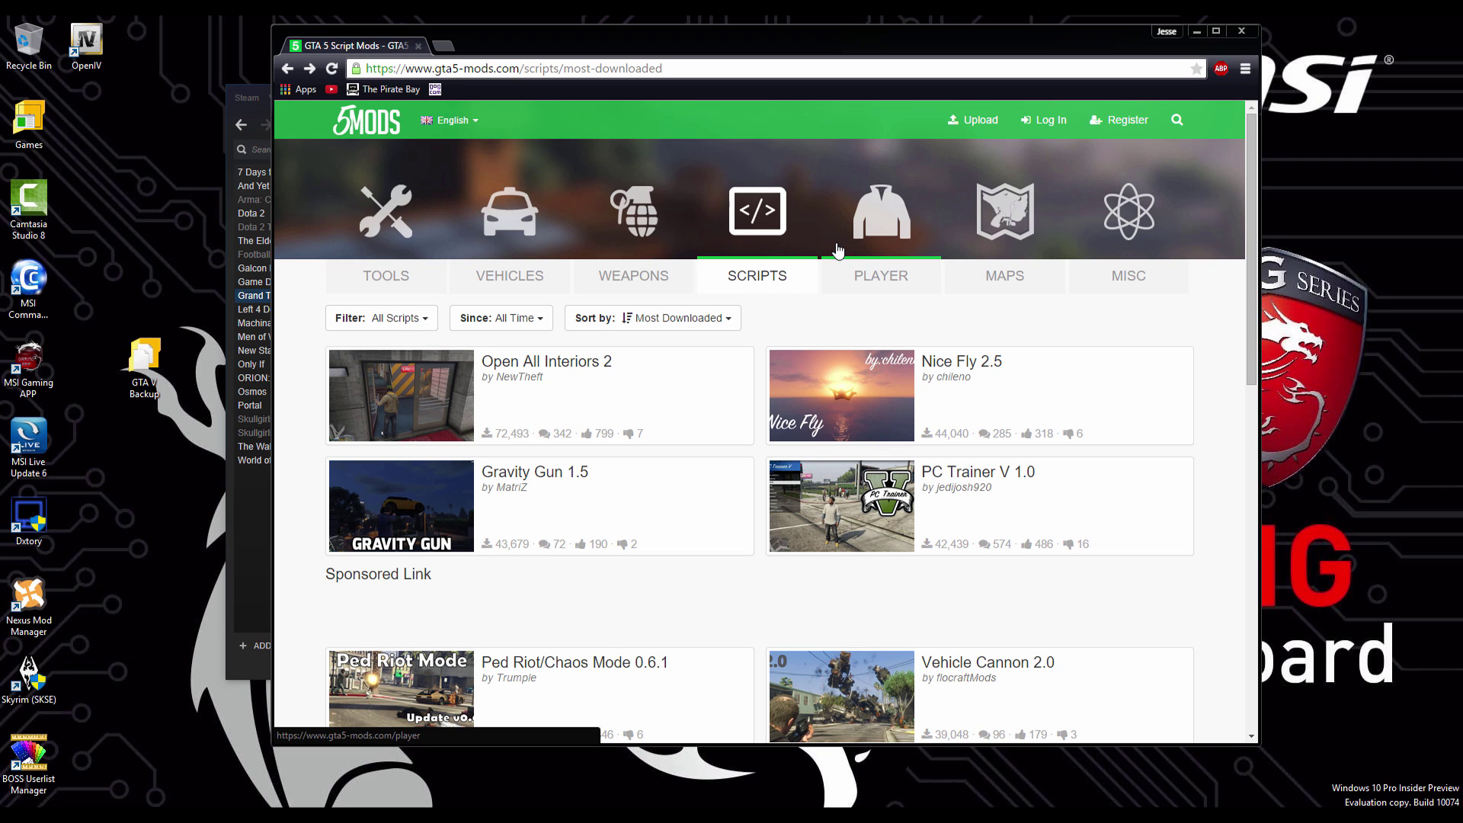
left_click(1013, 218)
left_click(1109, 229)
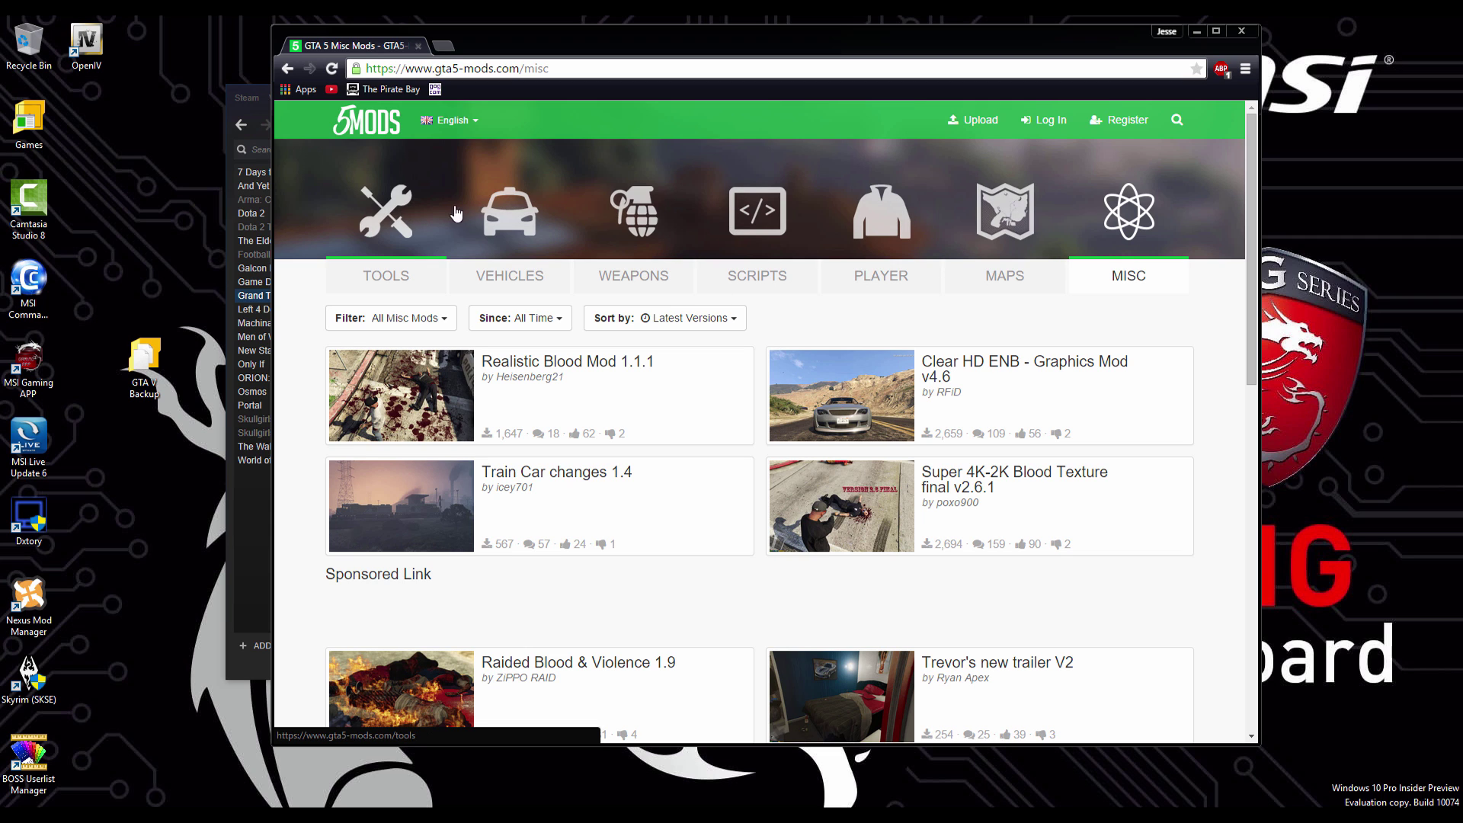
Step: Open the Vehicles category, sort its mods by Highest Rated and look through the list
left_click(482, 206)
left_click(675, 320)
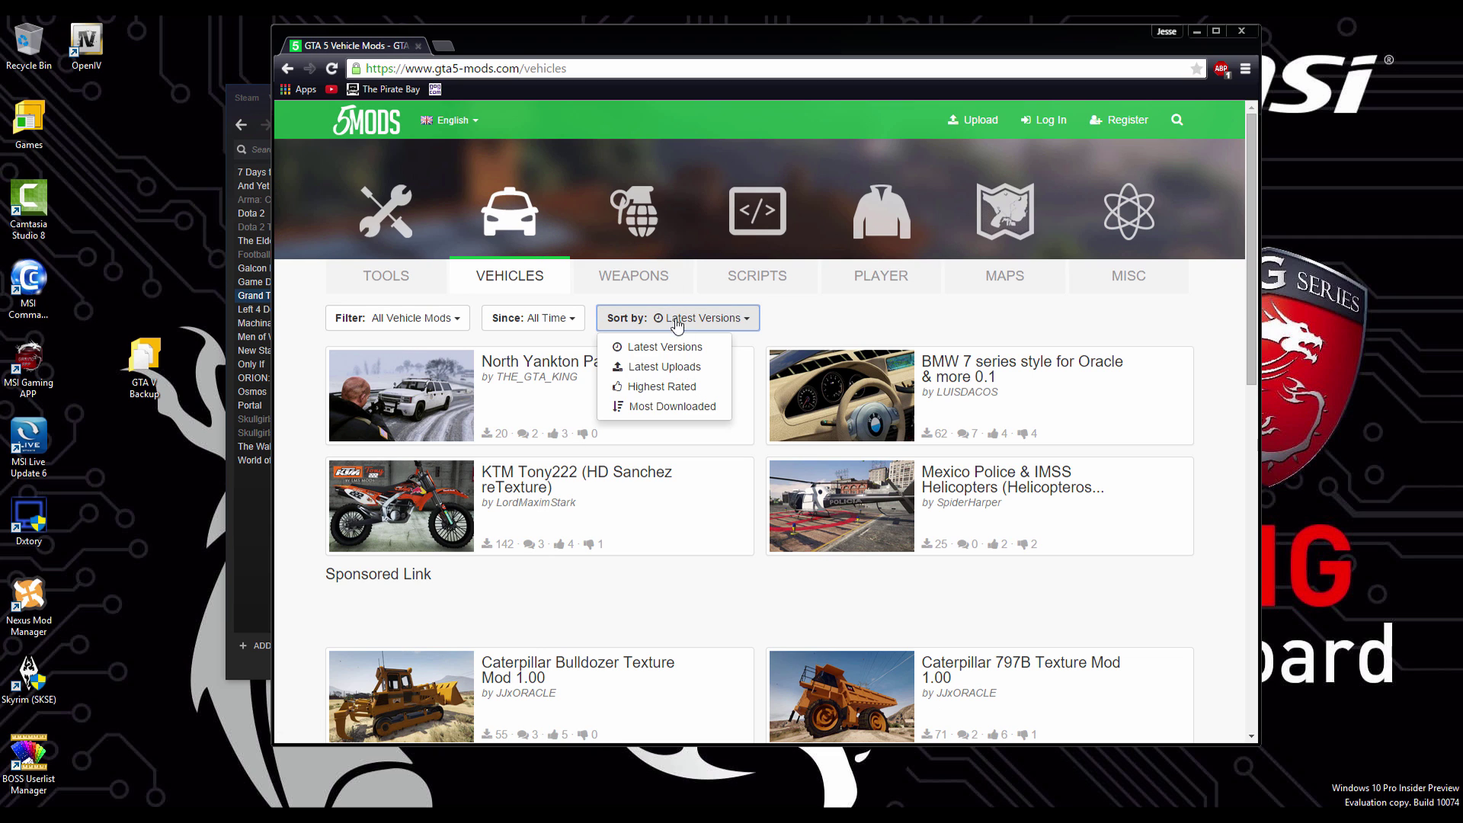
left_click(678, 384)
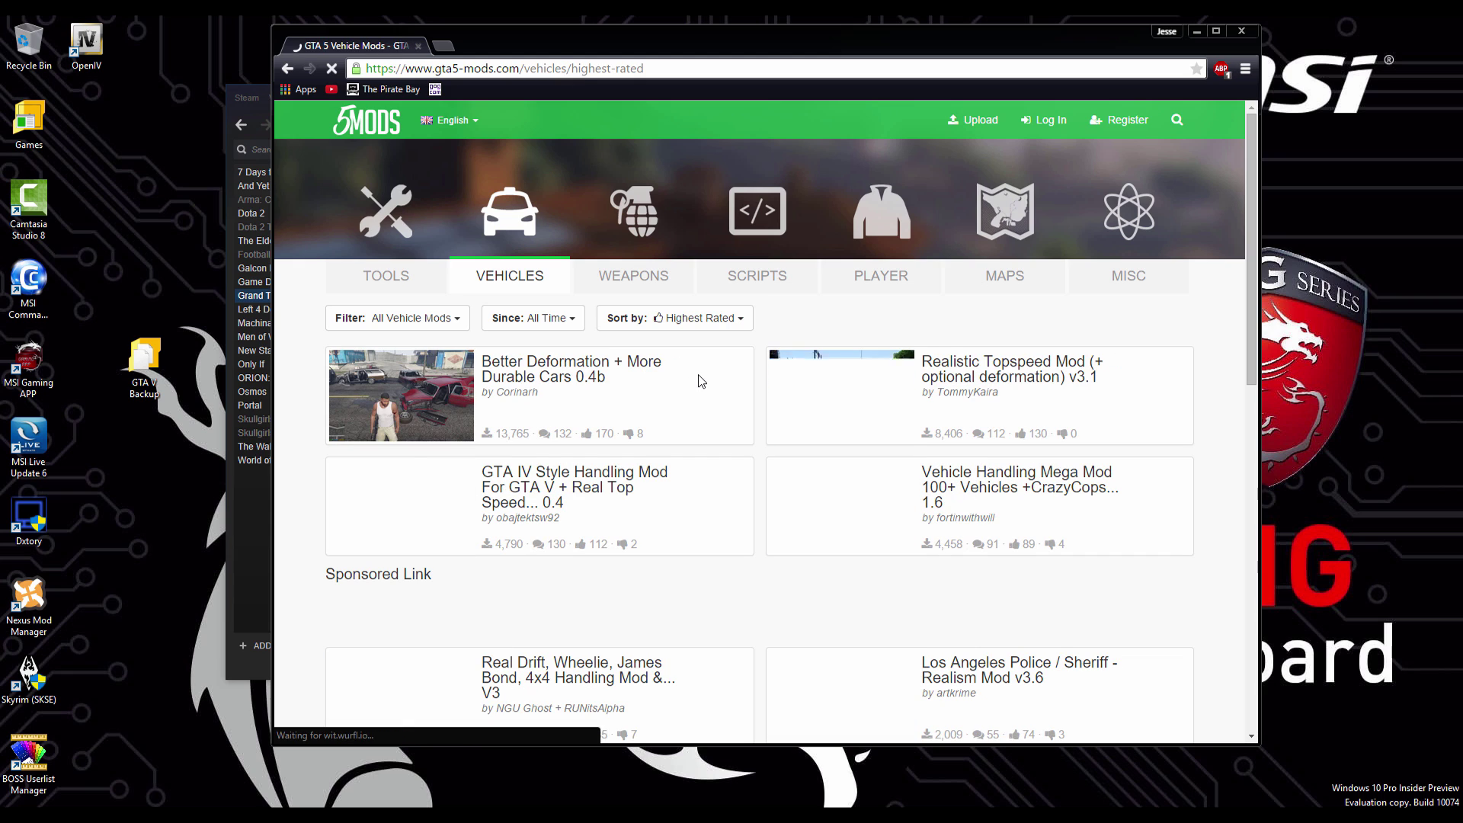
scroll(697, 396, "down", 2)
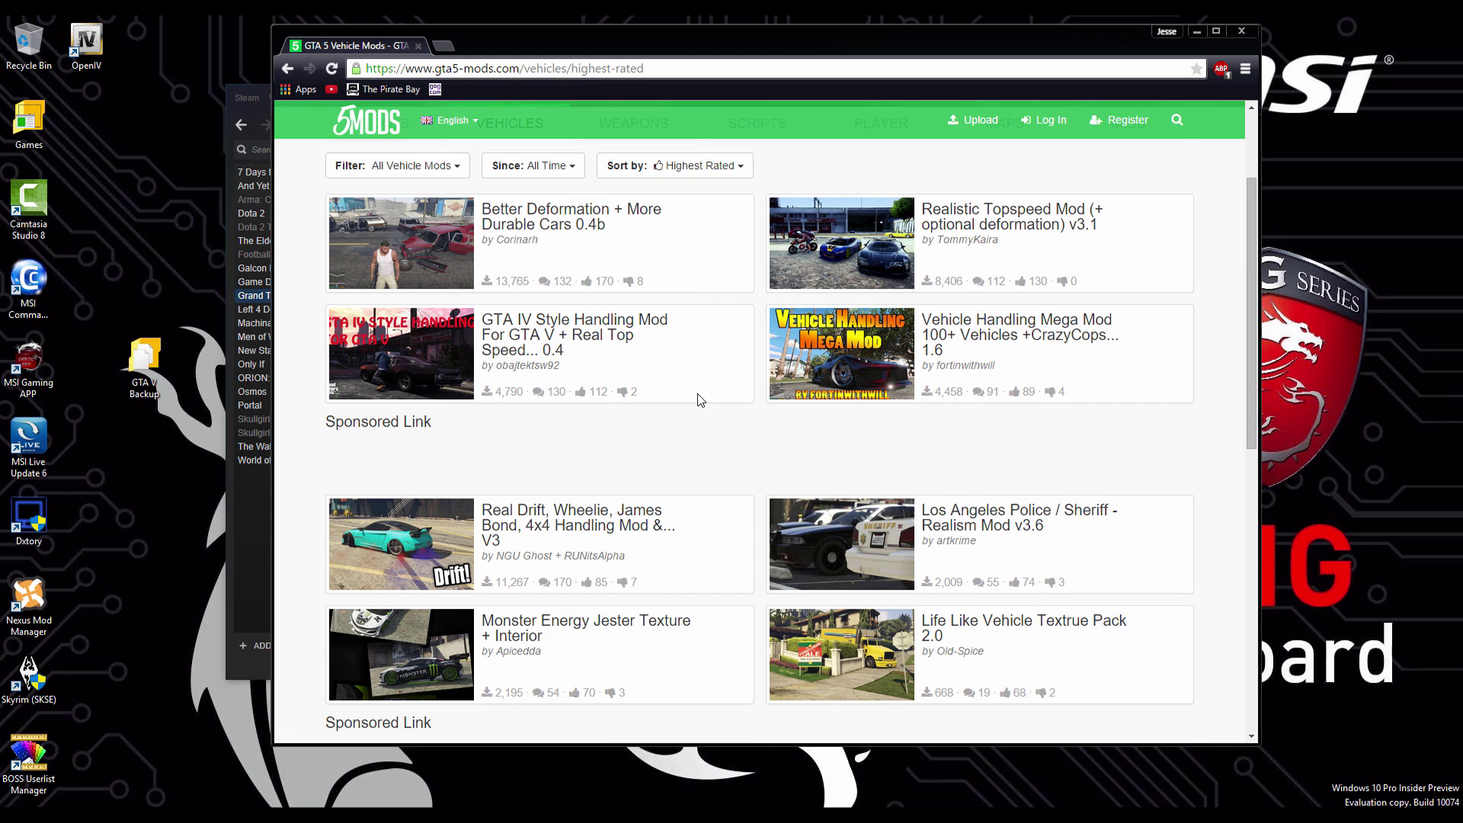
scroll(743, 400, "down", 4)
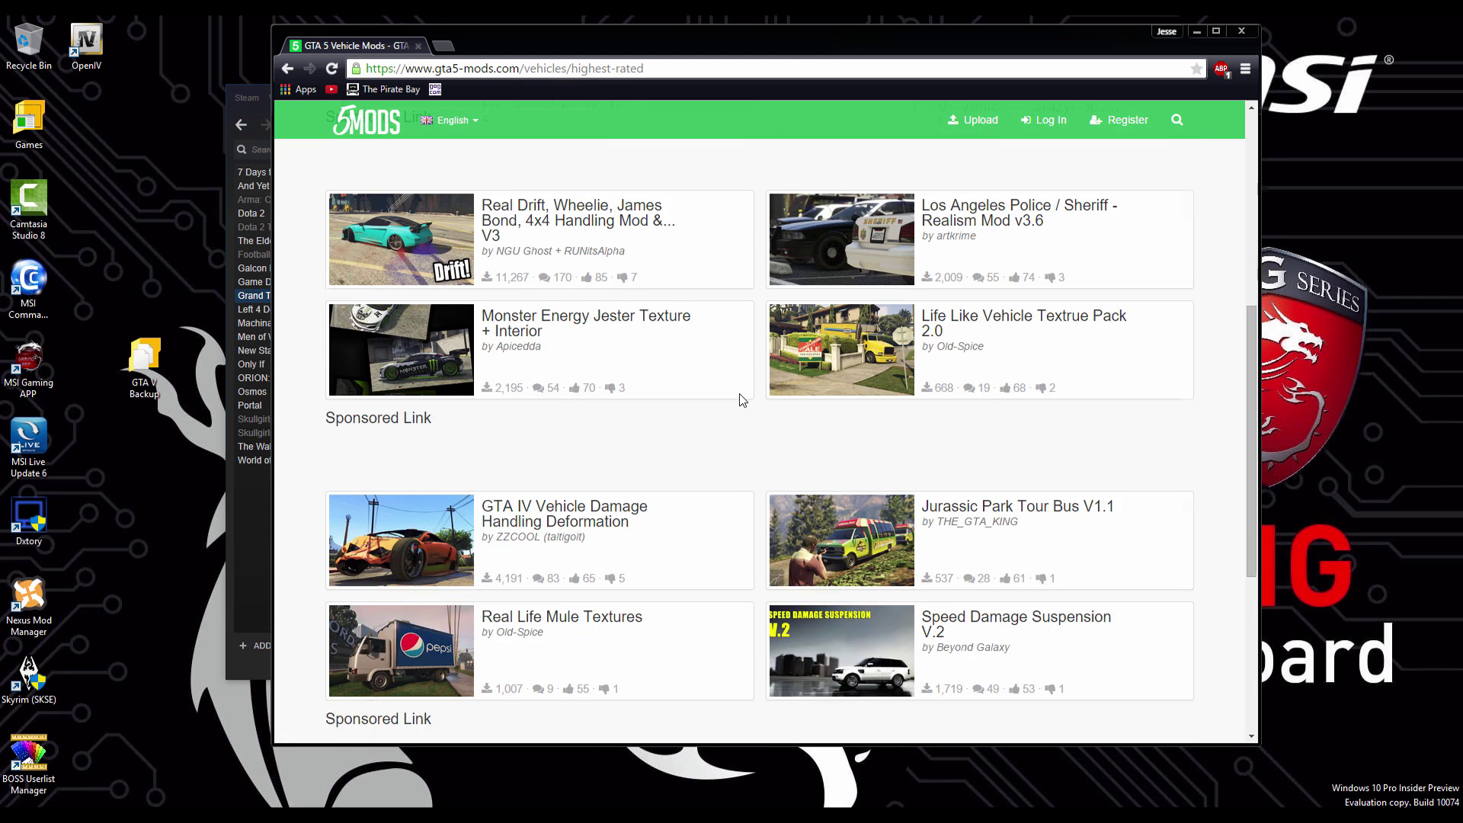